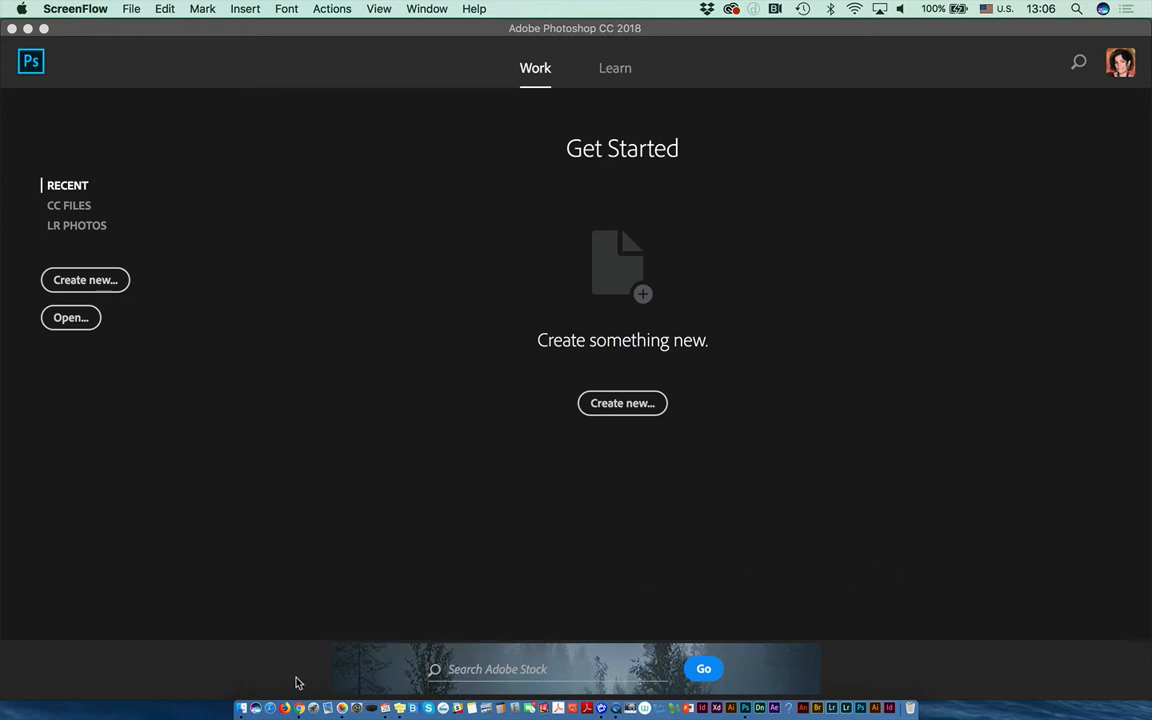
# Switch to Finder and preview the Project 04 advanced retouching PDF in the Retouch _Seminar folder.
pyautogui.click(242, 708)
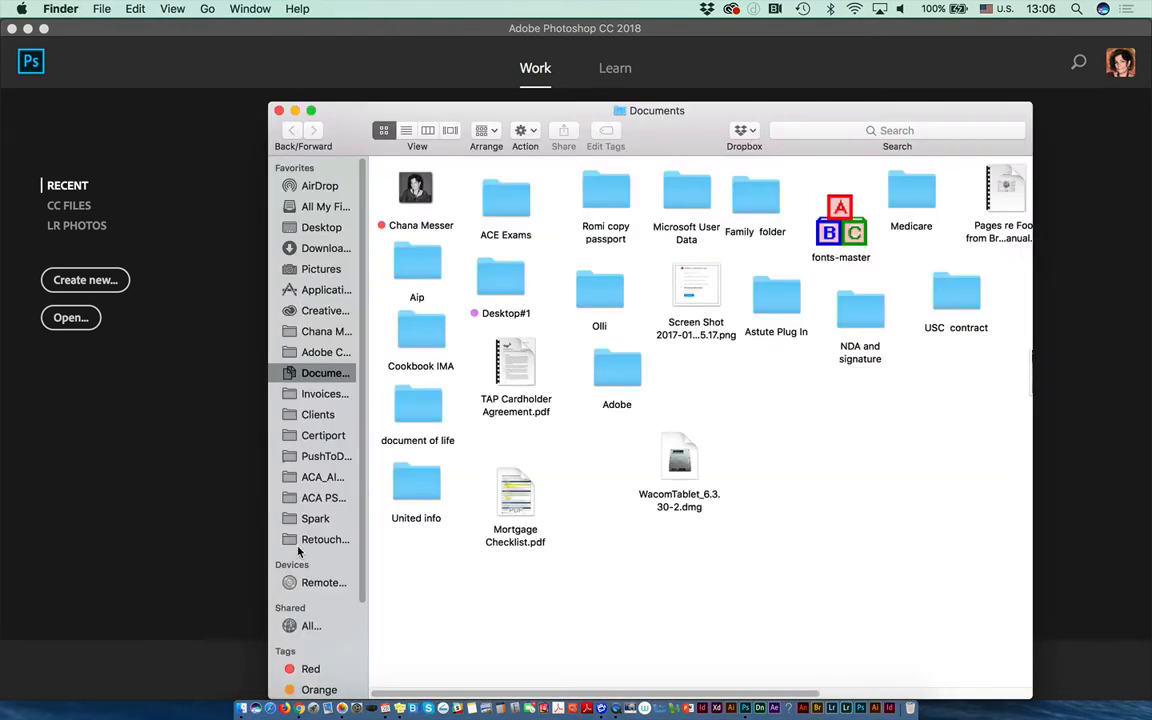
pyautogui.click(310, 539)
pyautogui.click(886, 195)
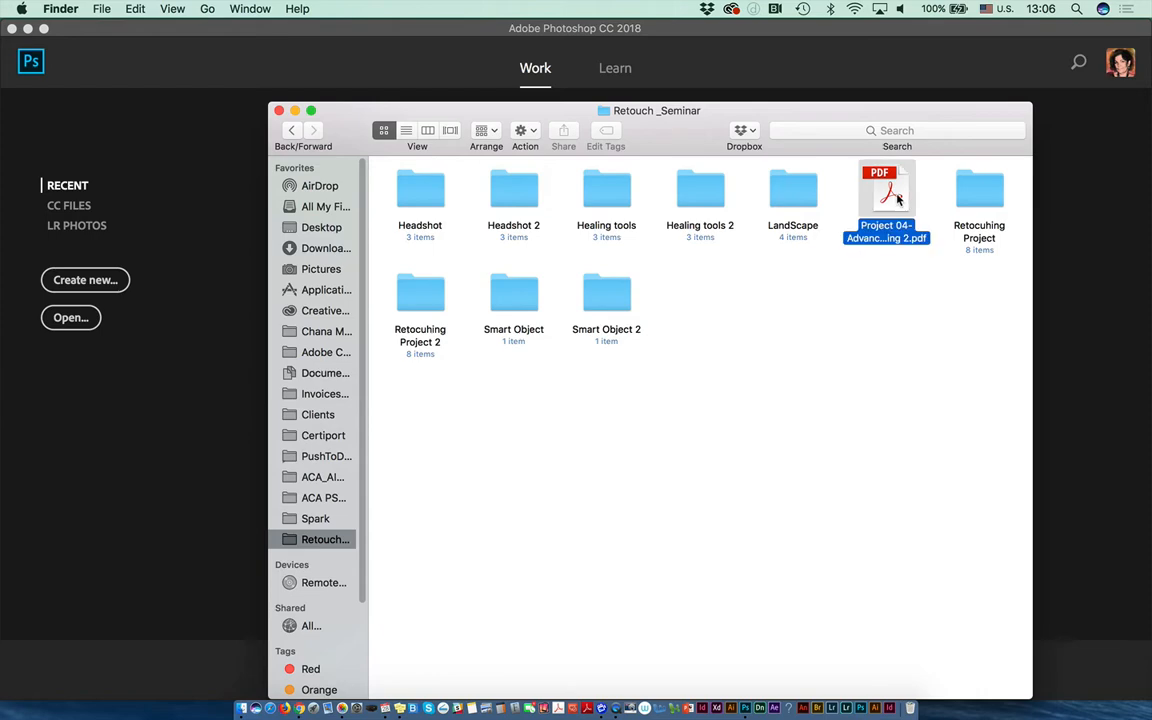
pyautogui.press('space')
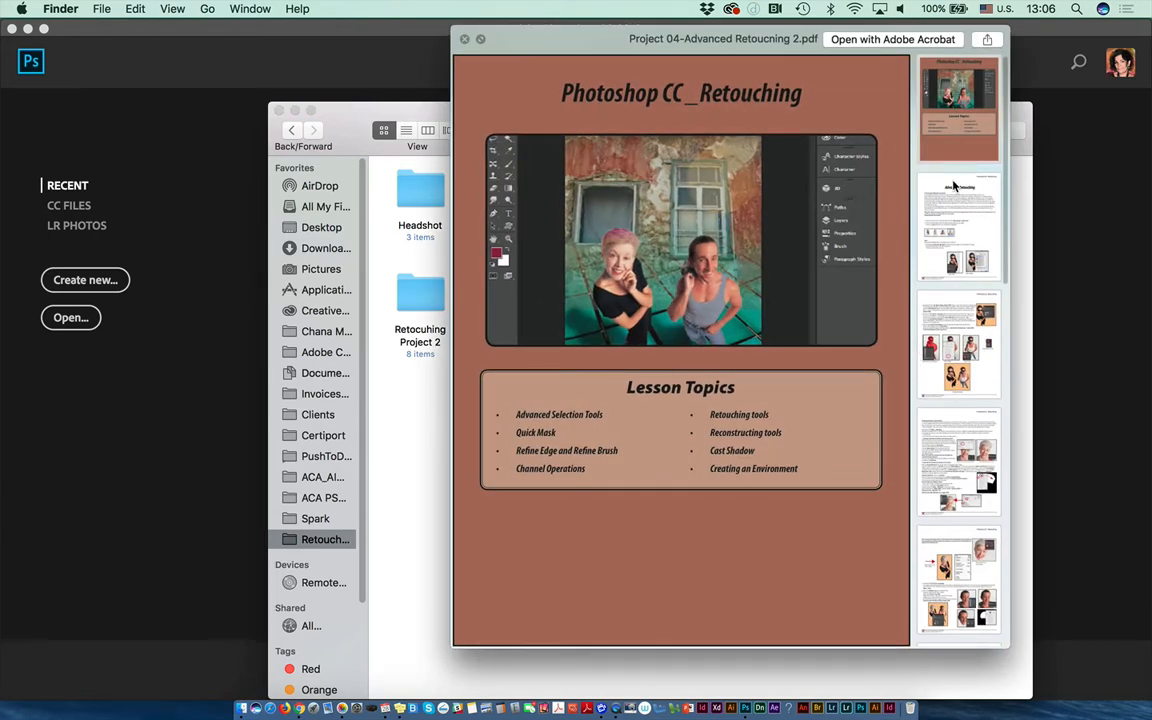
# Page through the retouching PDF from the preparation of assets to the Retouching Climber page, and close the preview.
pyautogui.click(953, 232)
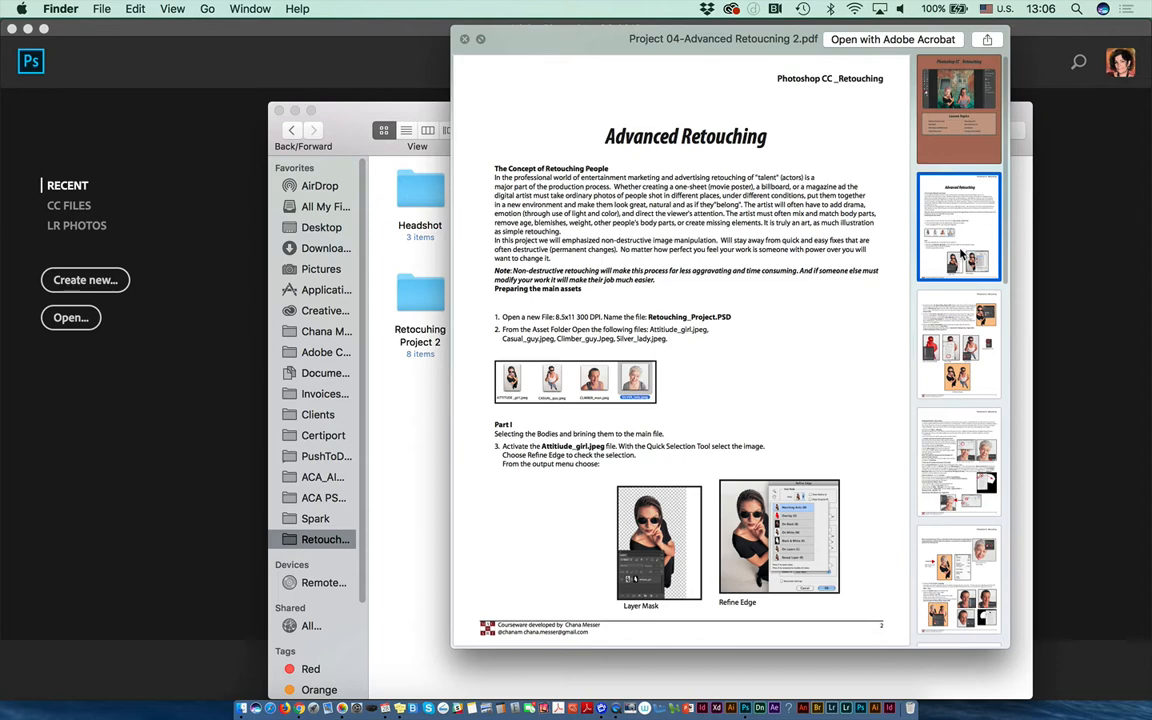
pyautogui.click(968, 346)
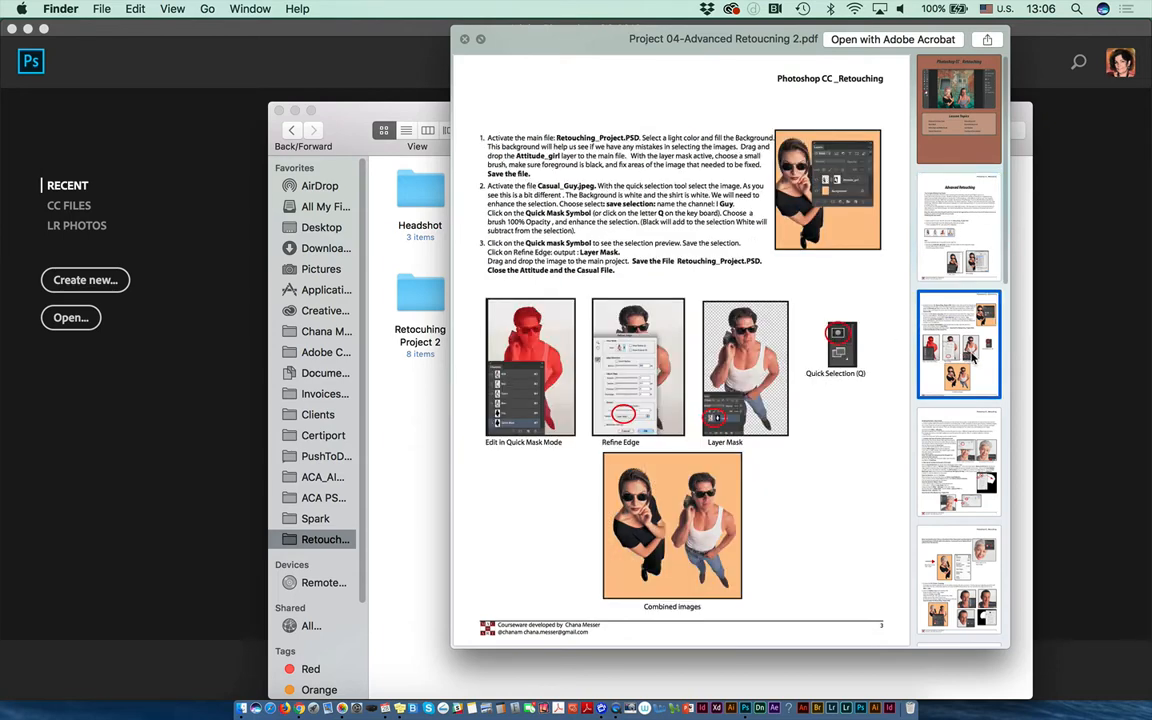
pyautogui.click(966, 478)
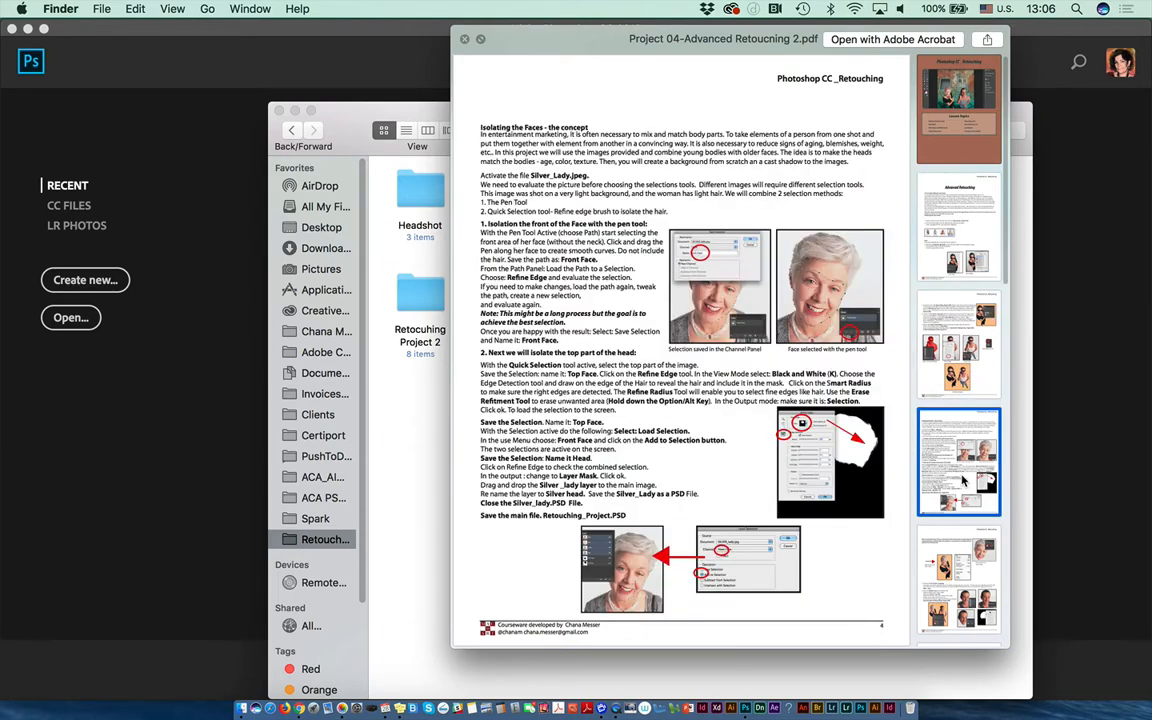
pyautogui.click(963, 594)
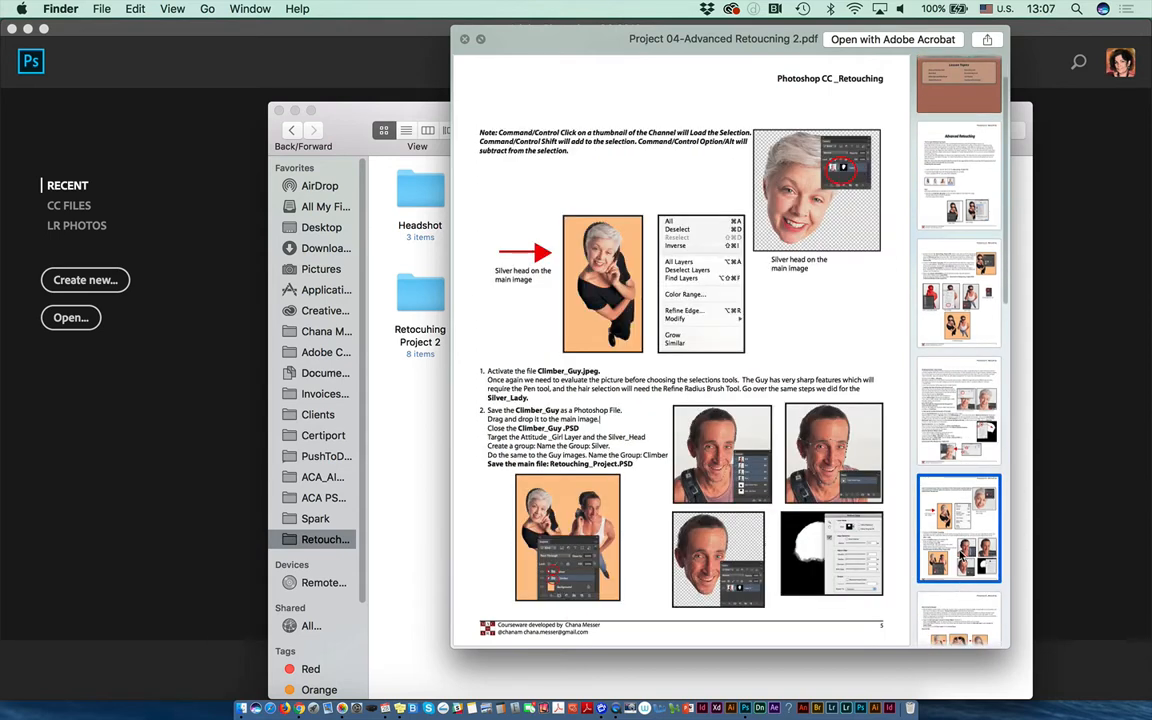
pyautogui.moveTo(1003, 292); pyautogui.dragTo(1004, 294)
pyautogui.scroll(-3, 1012, 340)
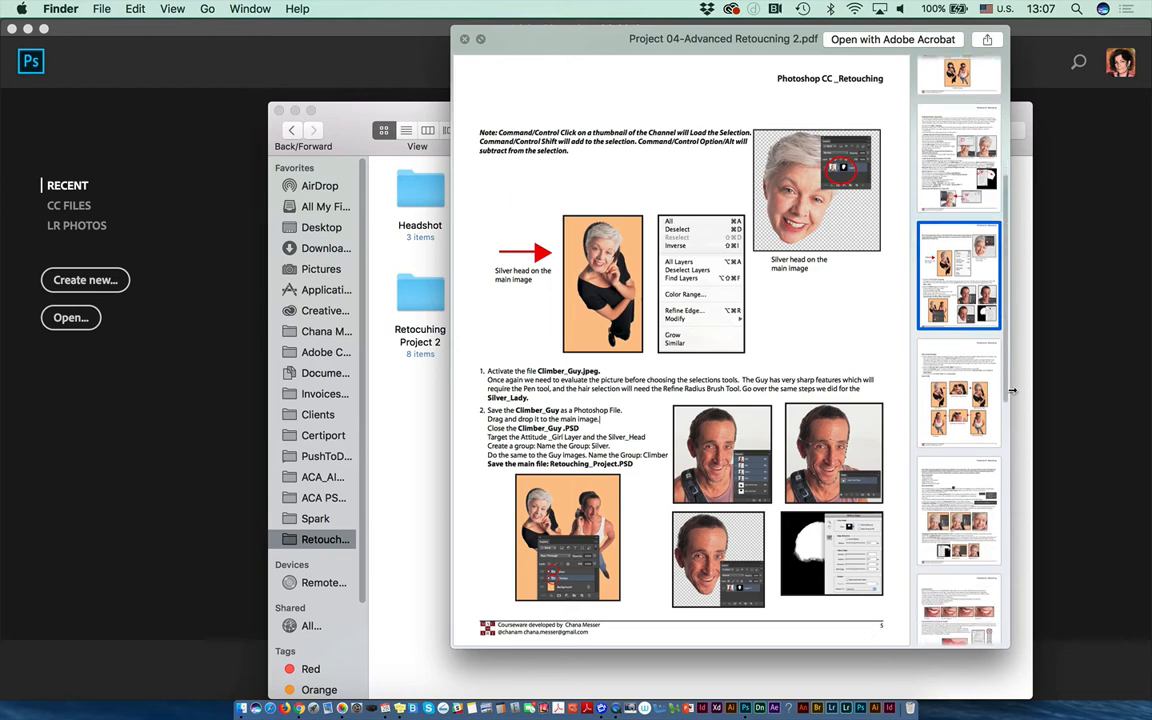
pyautogui.click(978, 416)
pyautogui.click(983, 505)
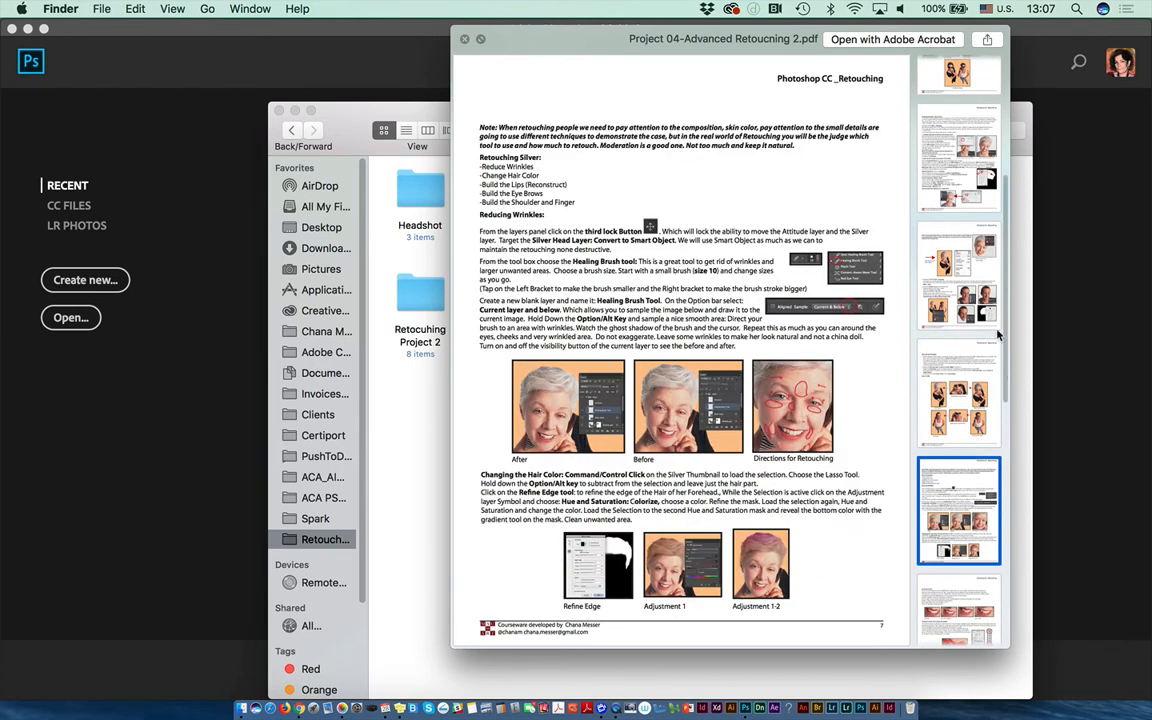
pyautogui.scroll(-4, 965, 320)
pyautogui.click(965, 320)
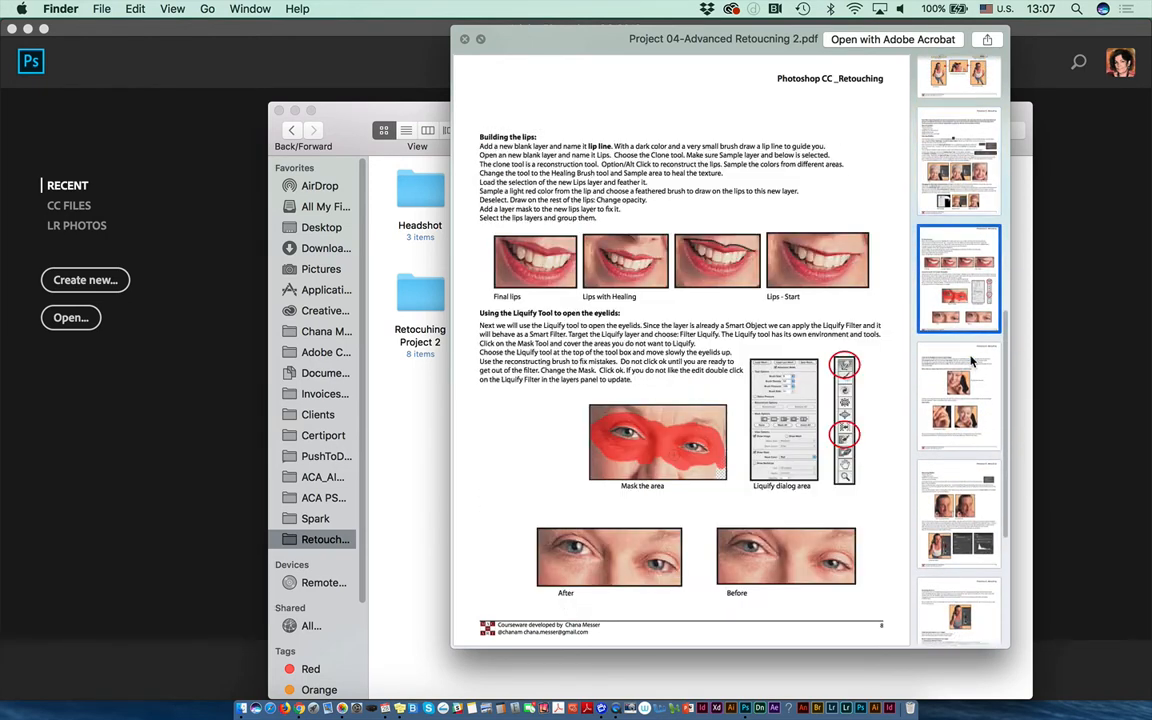
pyautogui.click(975, 400)
pyautogui.click(990, 510)
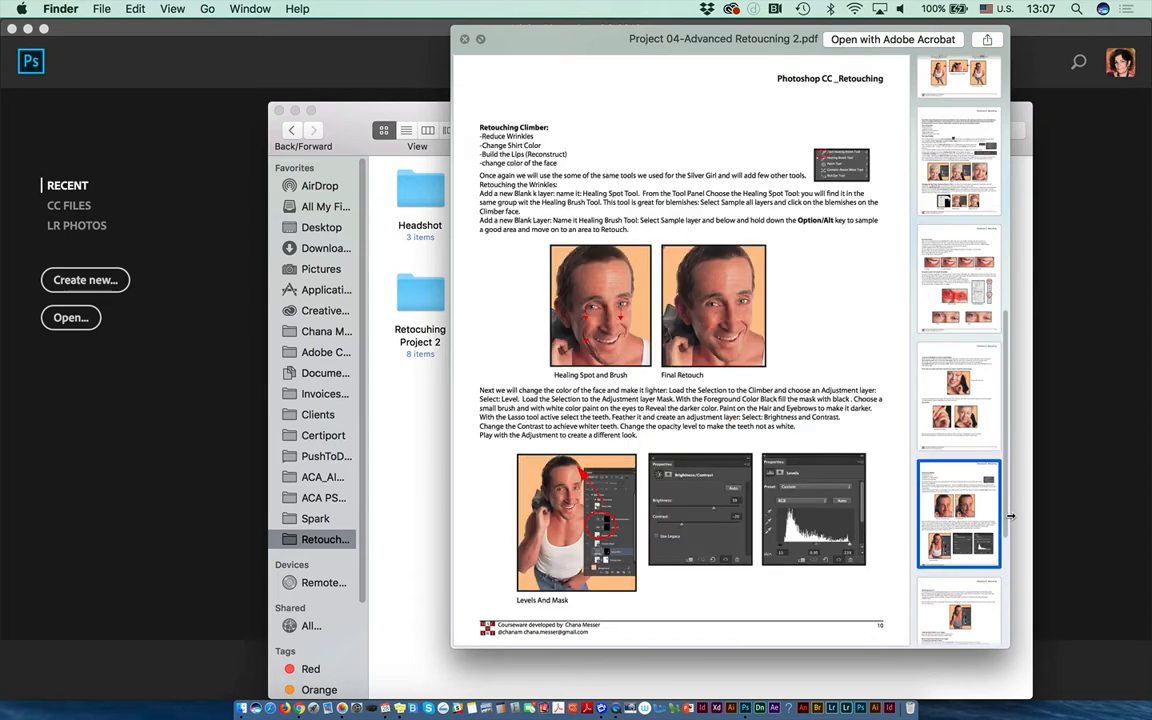
pyautogui.moveTo(1009, 510); pyautogui.dragTo(995, 591)
pyautogui.scroll(-3, 995, 591)
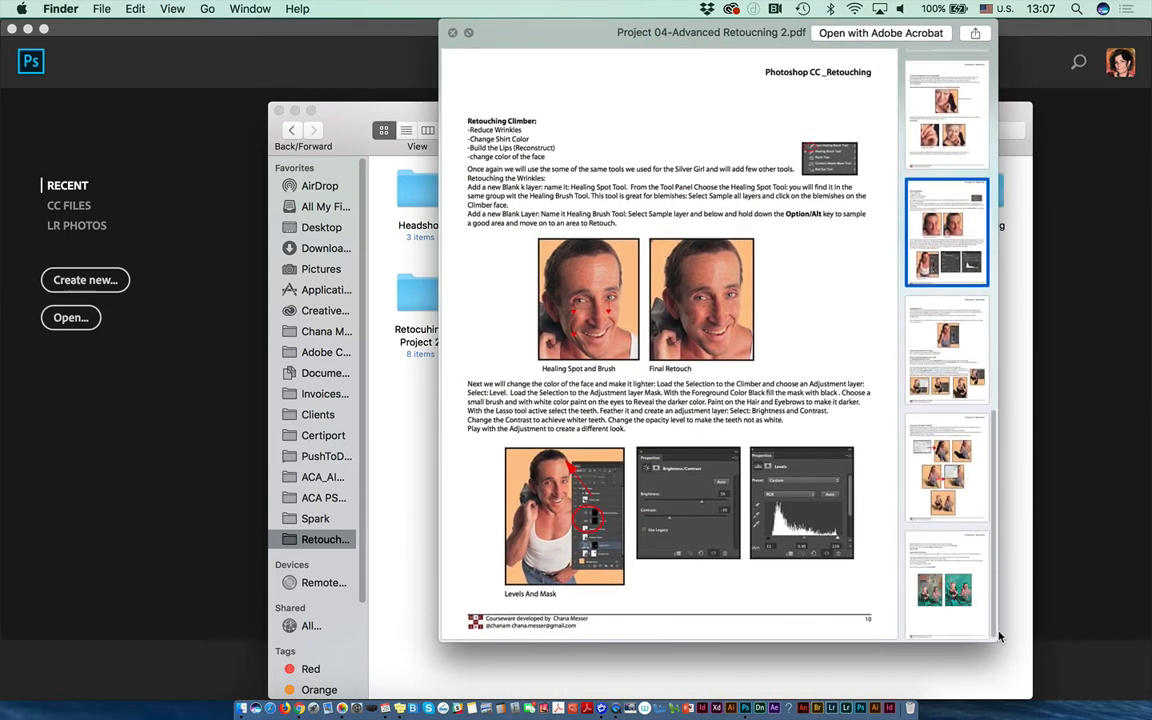
pyautogui.click(452, 32)
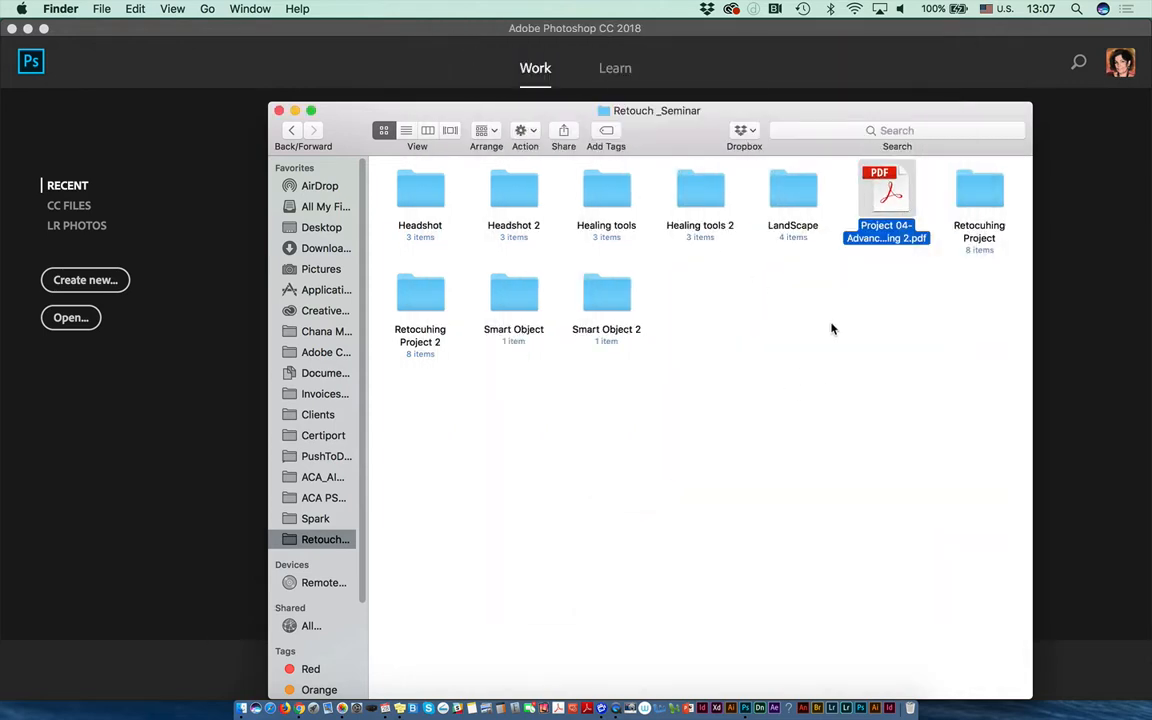
# Show the image assets inside the Retocuhing Project folder.
pyautogui.click(978, 195)
pyautogui.doubleClick(978, 198)
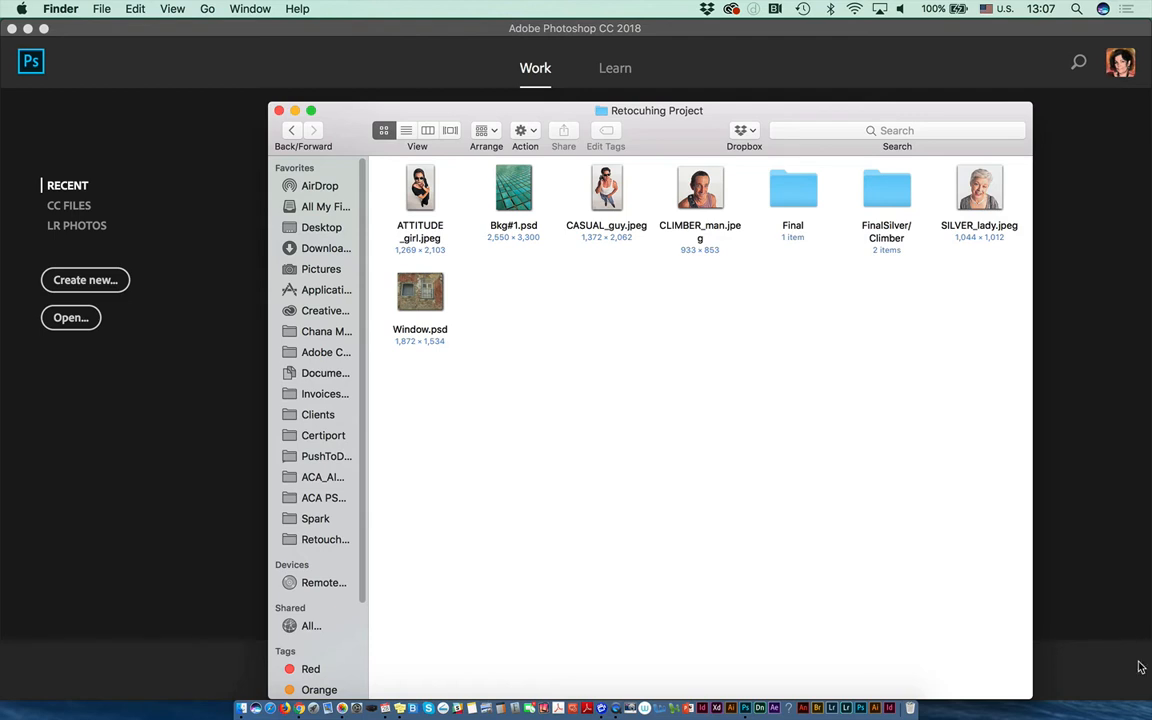
# Switch to Photoshop and open Acne_Issues_01.jpg from the Healing tools folder in Retouch _Seminar.
pyautogui.click(744, 709)
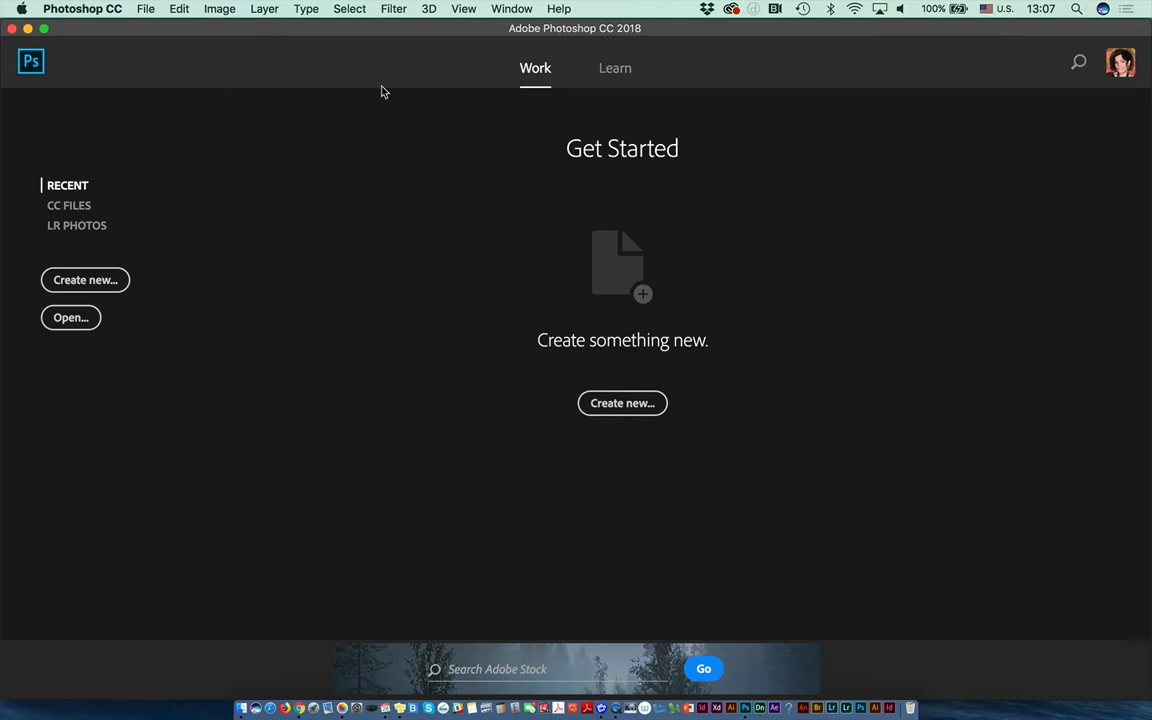
pyautogui.click(146, 12)
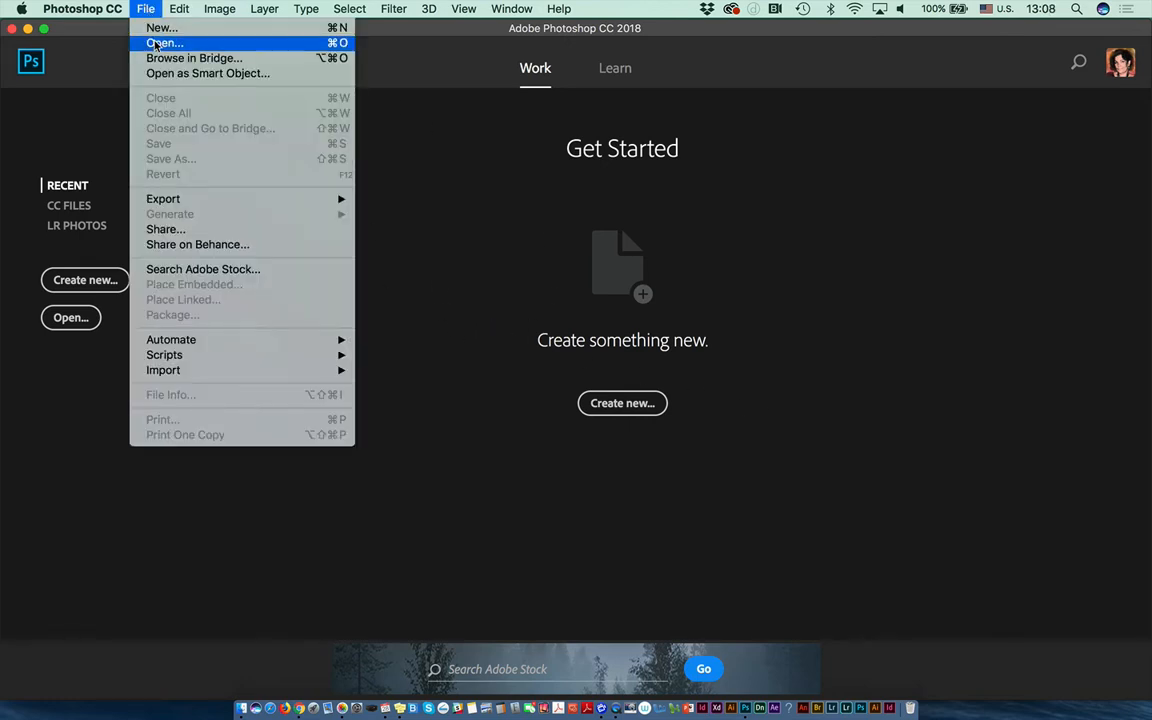
pyautogui.click(156, 44)
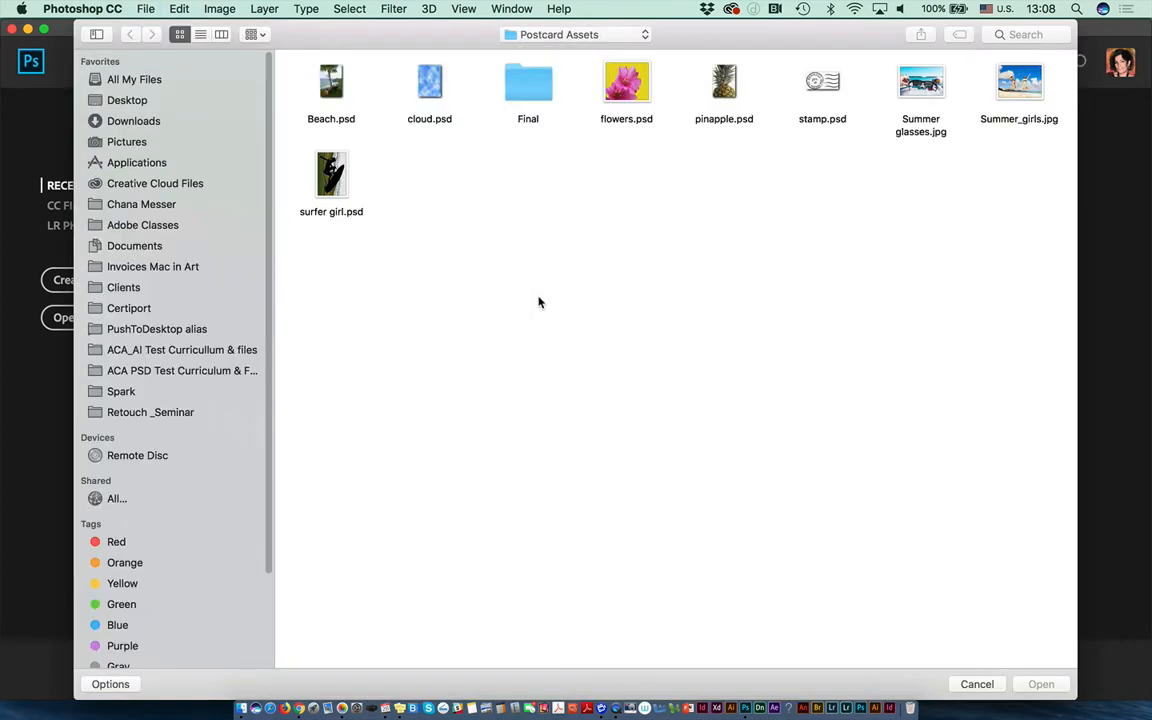
pyautogui.click(178, 414)
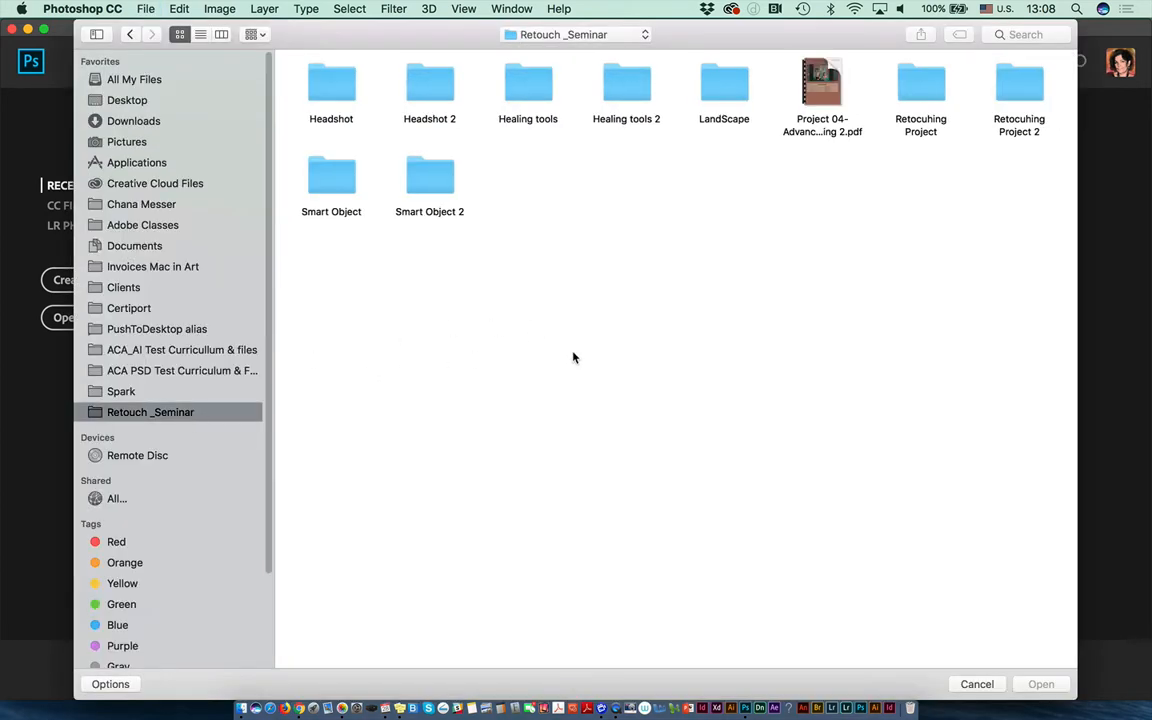
pyautogui.click(524, 88)
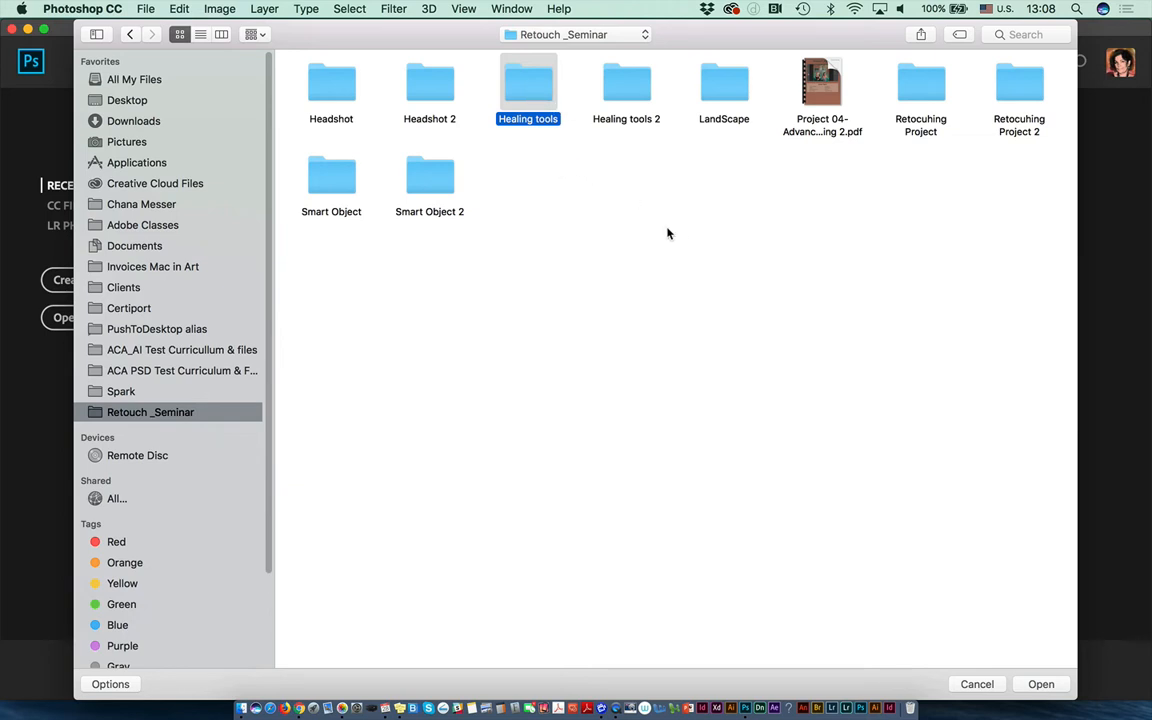
pyautogui.doubleClick(535, 100)
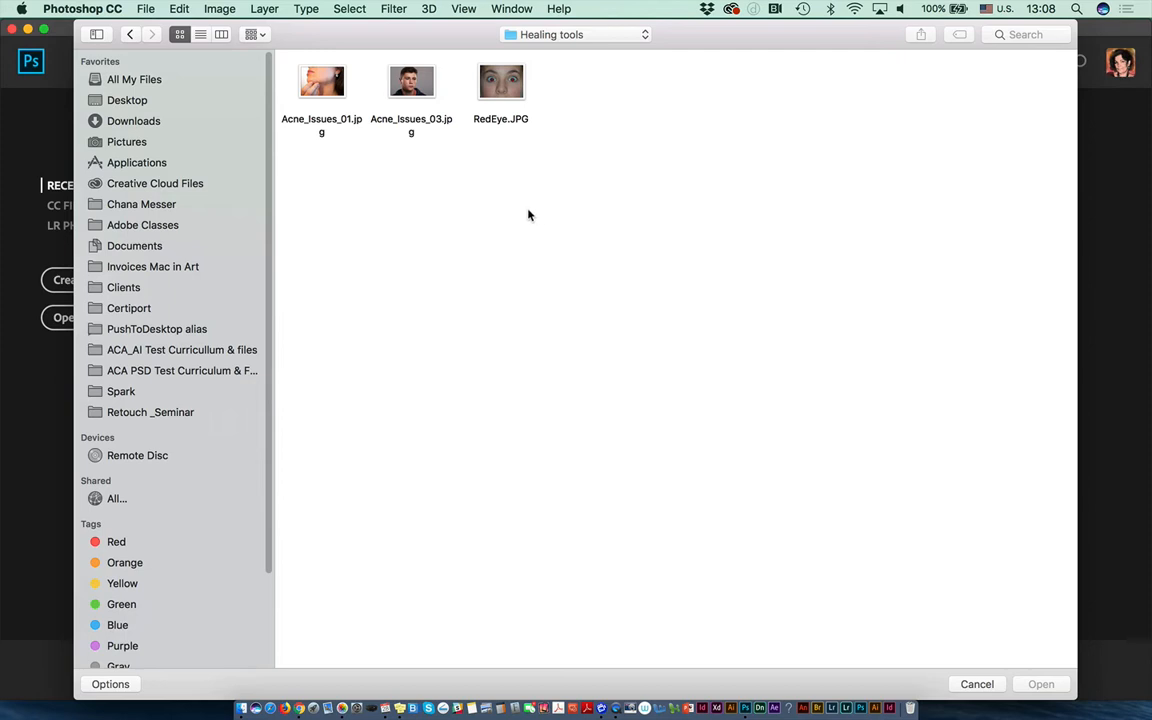
pyautogui.click(429, 101)
pyautogui.click(320, 95)
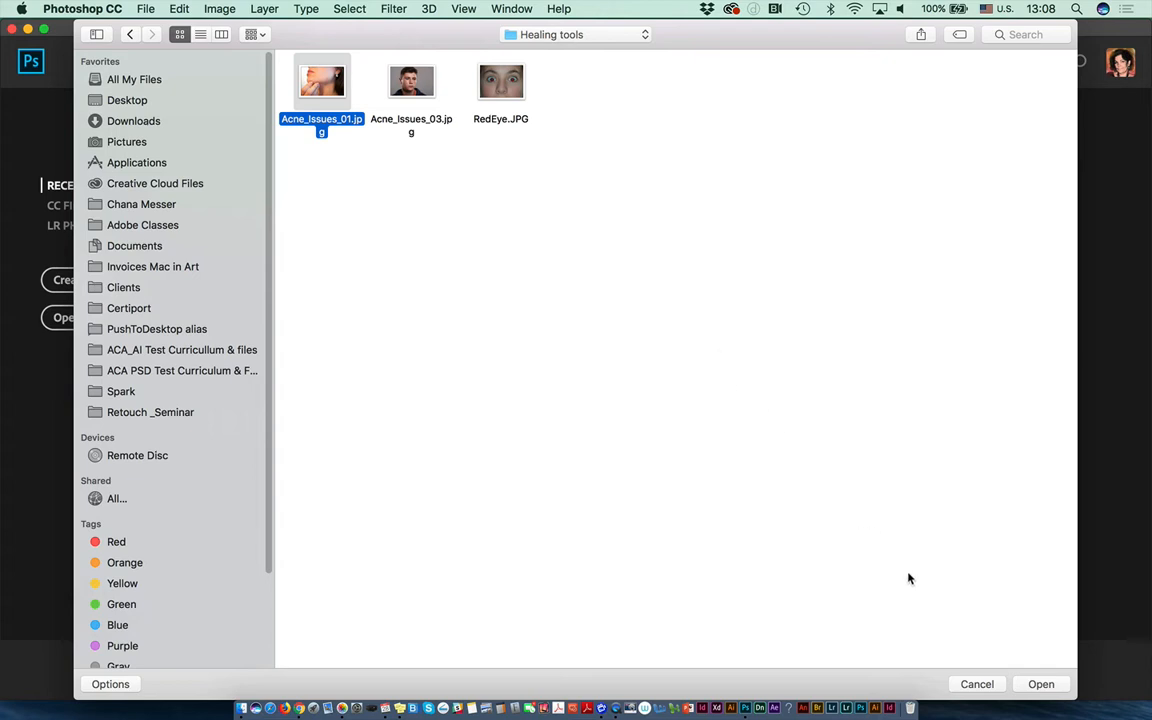
pyautogui.click(1040, 684)
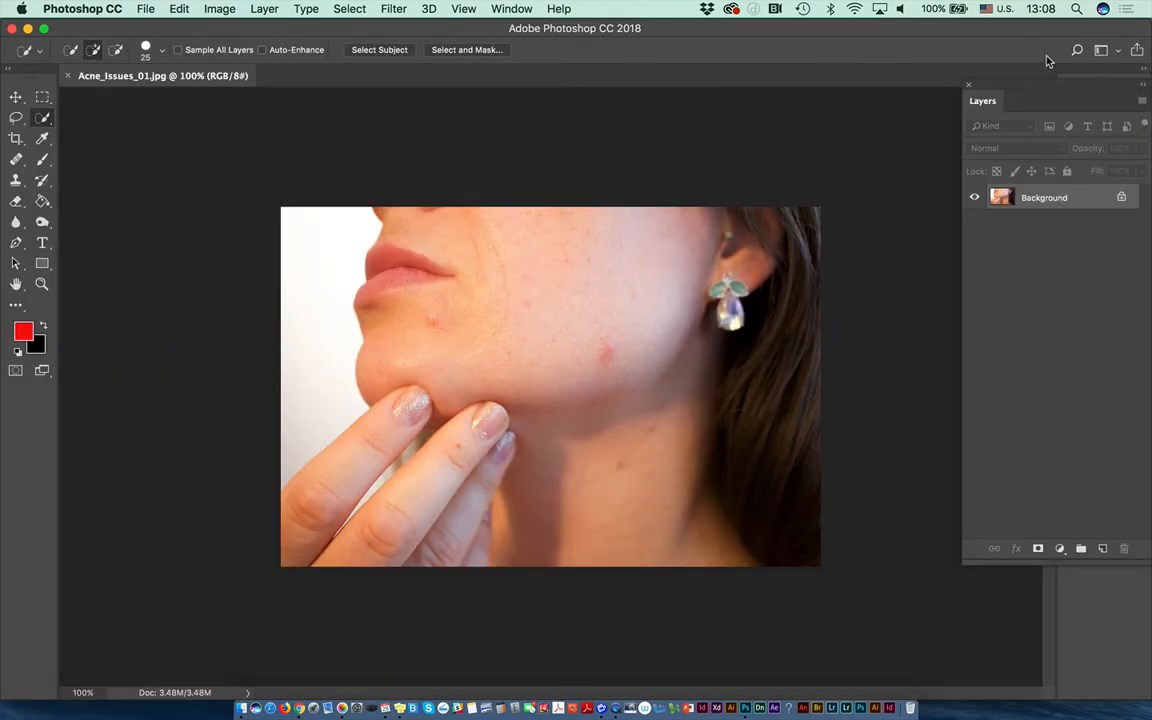
# Switch to the Essentials workspace reset to its default layout, and expand the toolbox to two columns.
pyautogui.click(1101, 50)
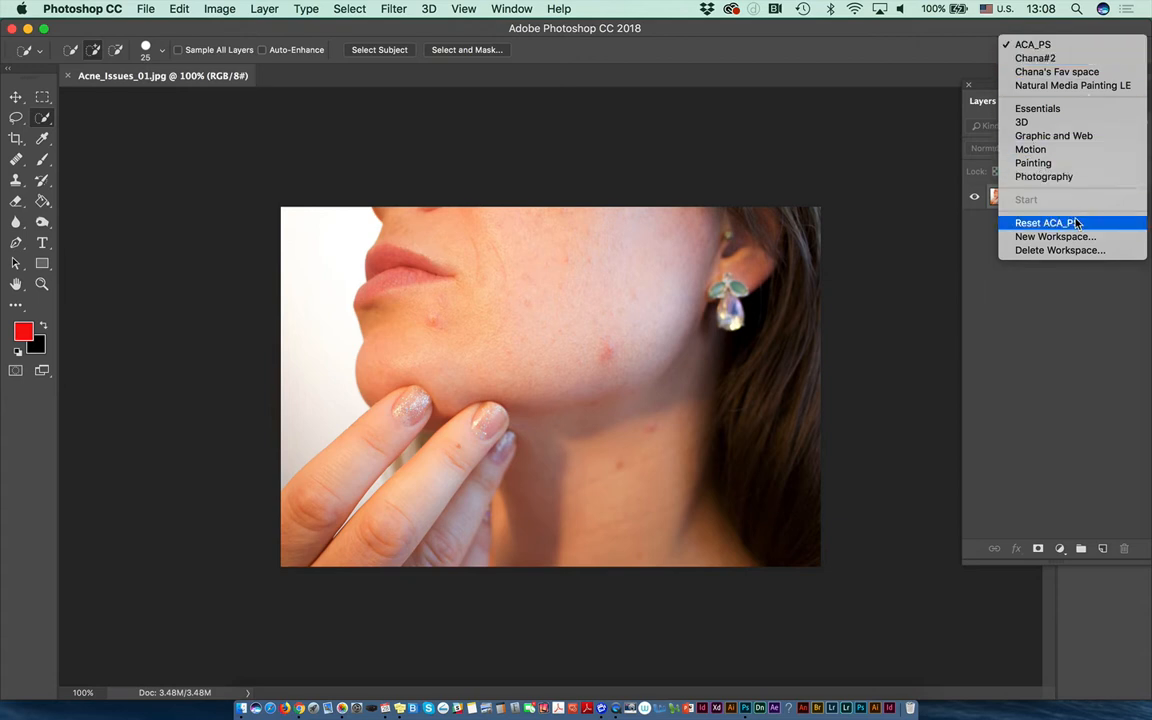
pyautogui.click(1040, 108)
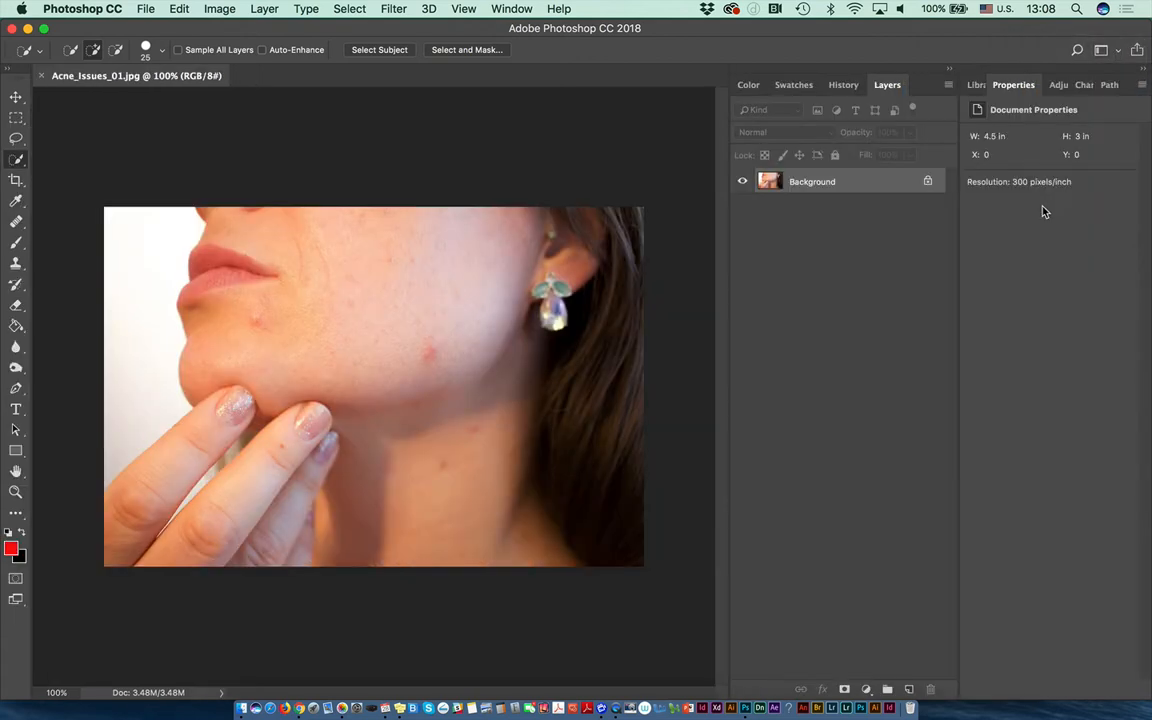
pyautogui.click(1104, 50)
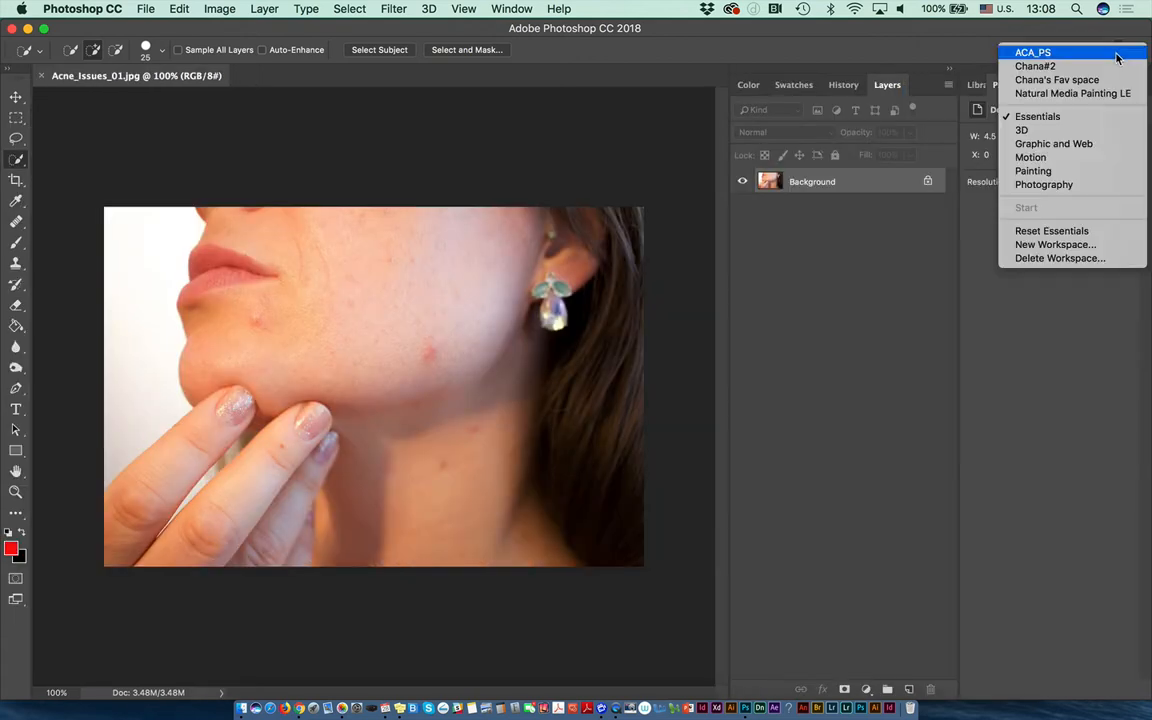
pyautogui.click(1112, 231)
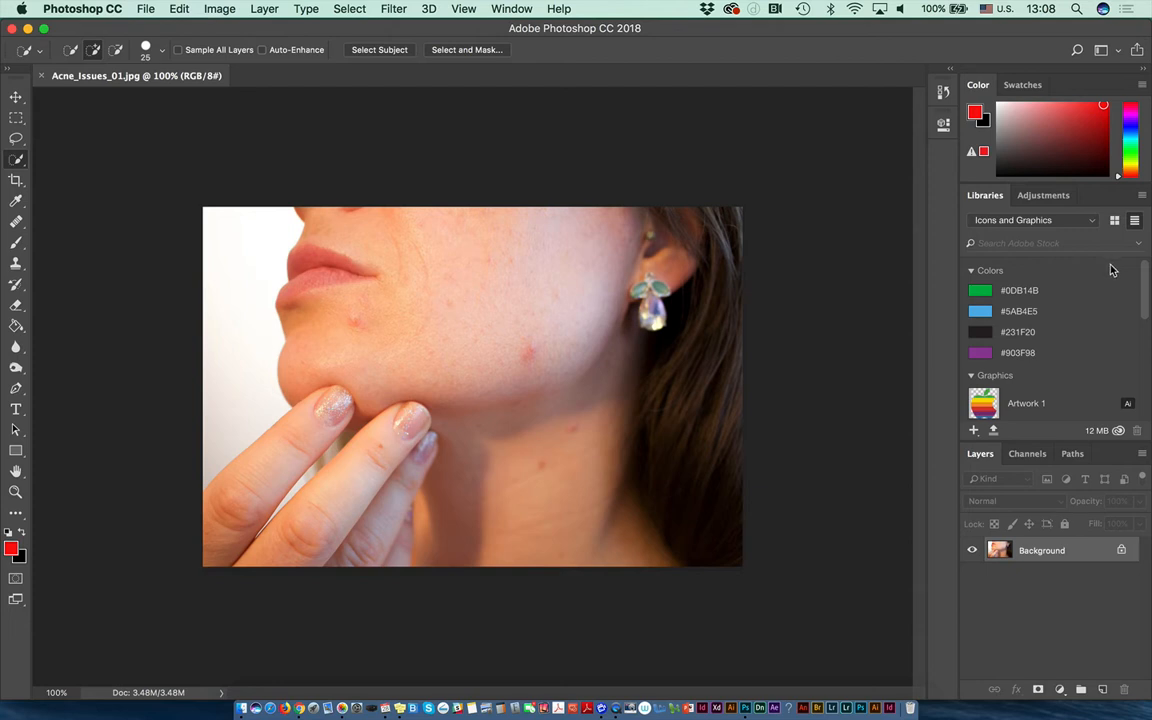
pyautogui.click(1101, 53)
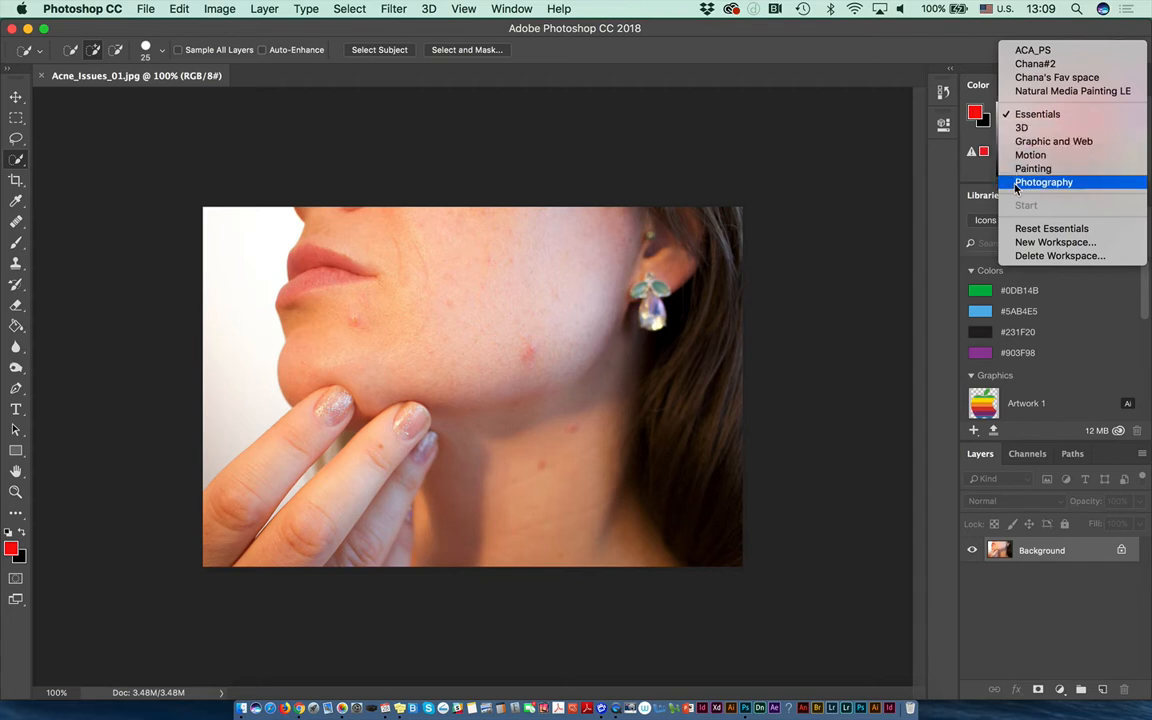
pyautogui.click(1020, 114)
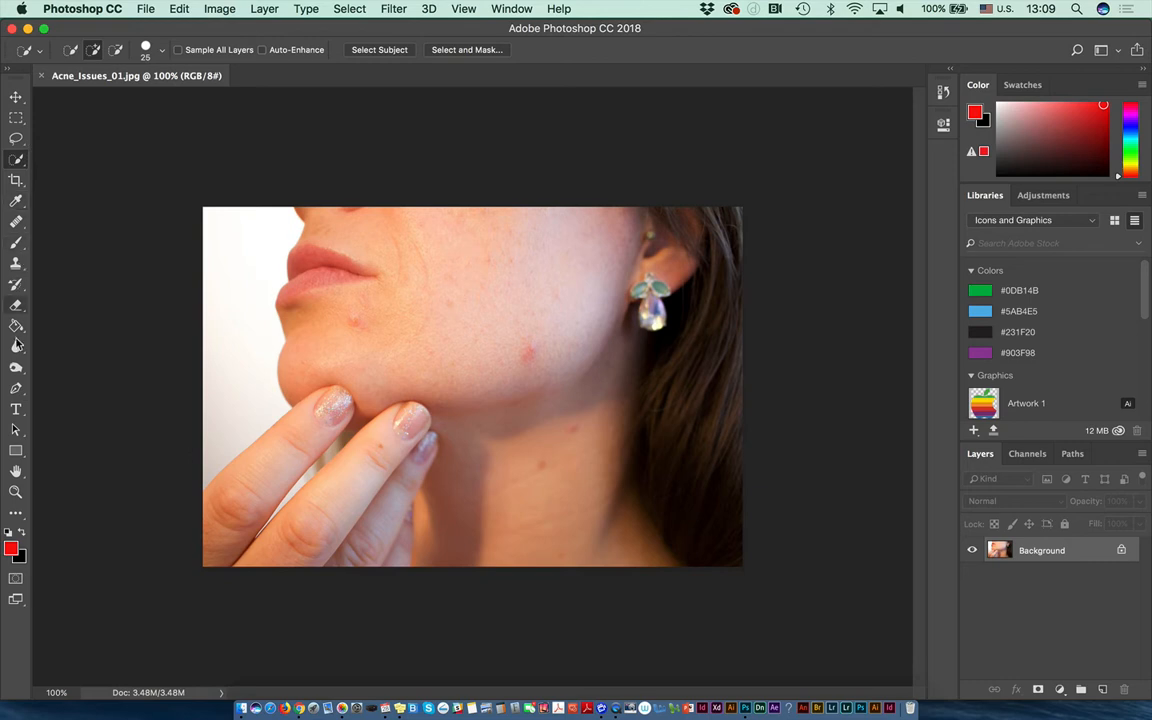
pyautogui.click(9, 67)
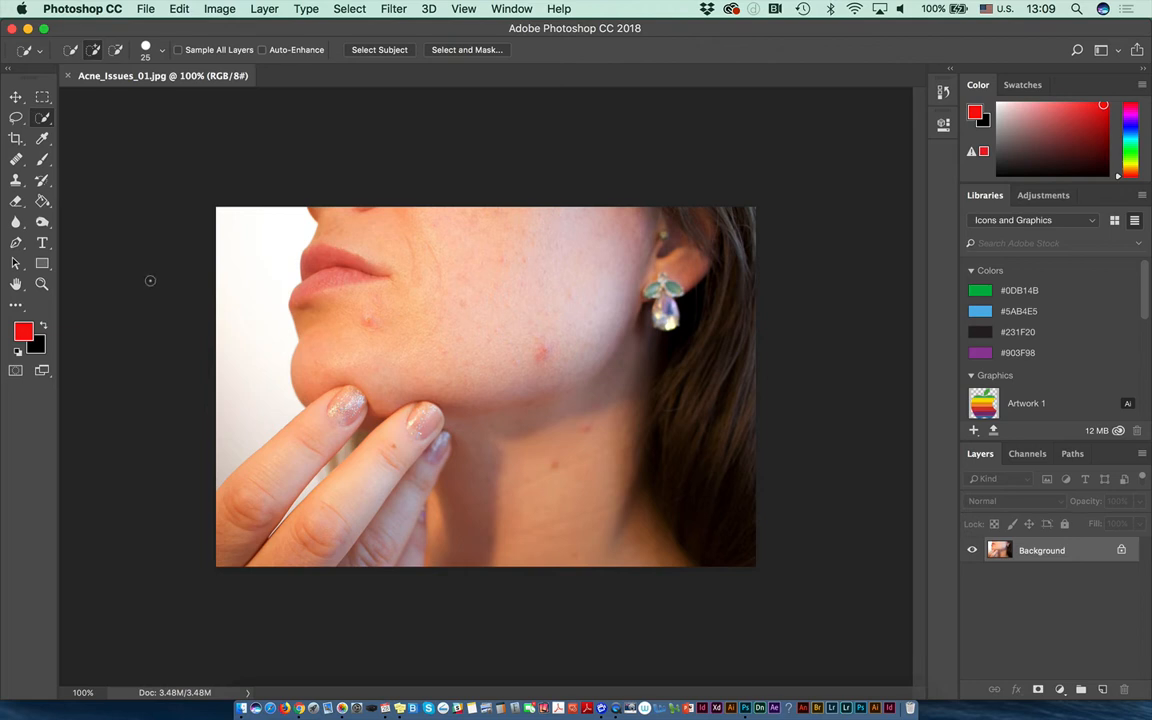
# Examine the Move tool and the tool variants grouped under Marquee, Lasso and Quick Selection, ending on the Quick Selection tool.
pyautogui.click(16, 99)
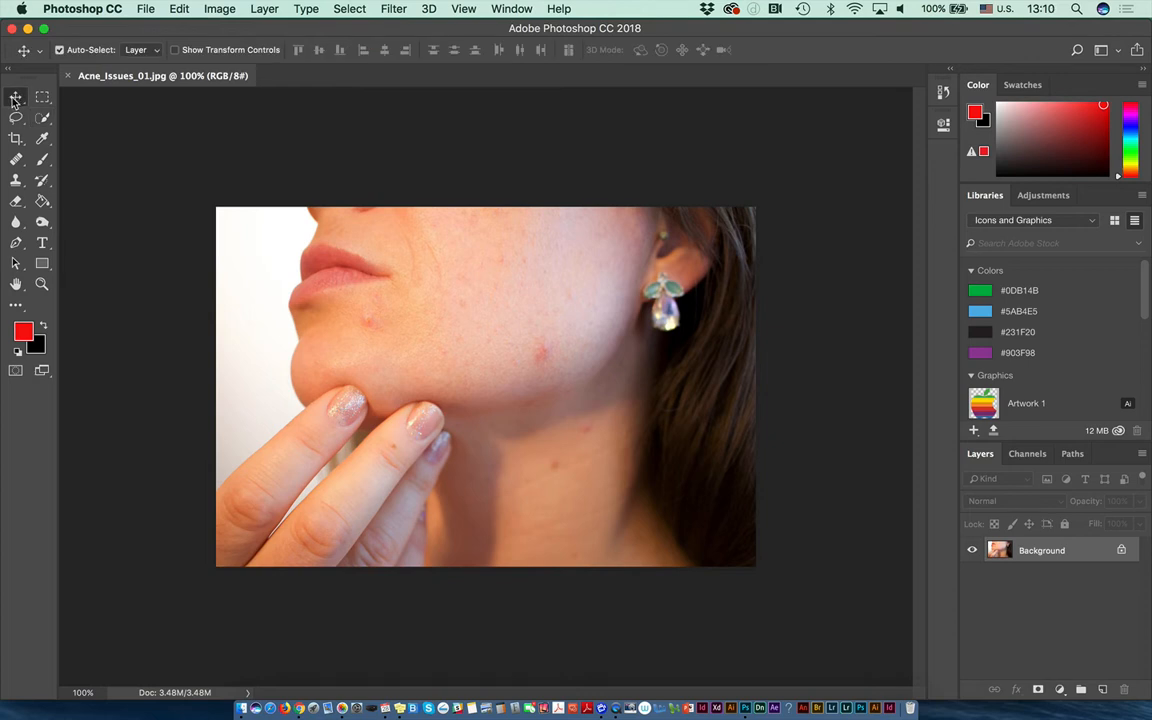
pyautogui.click(13, 99)
pyautogui.click(97, 96)
pyautogui.click(42, 99)
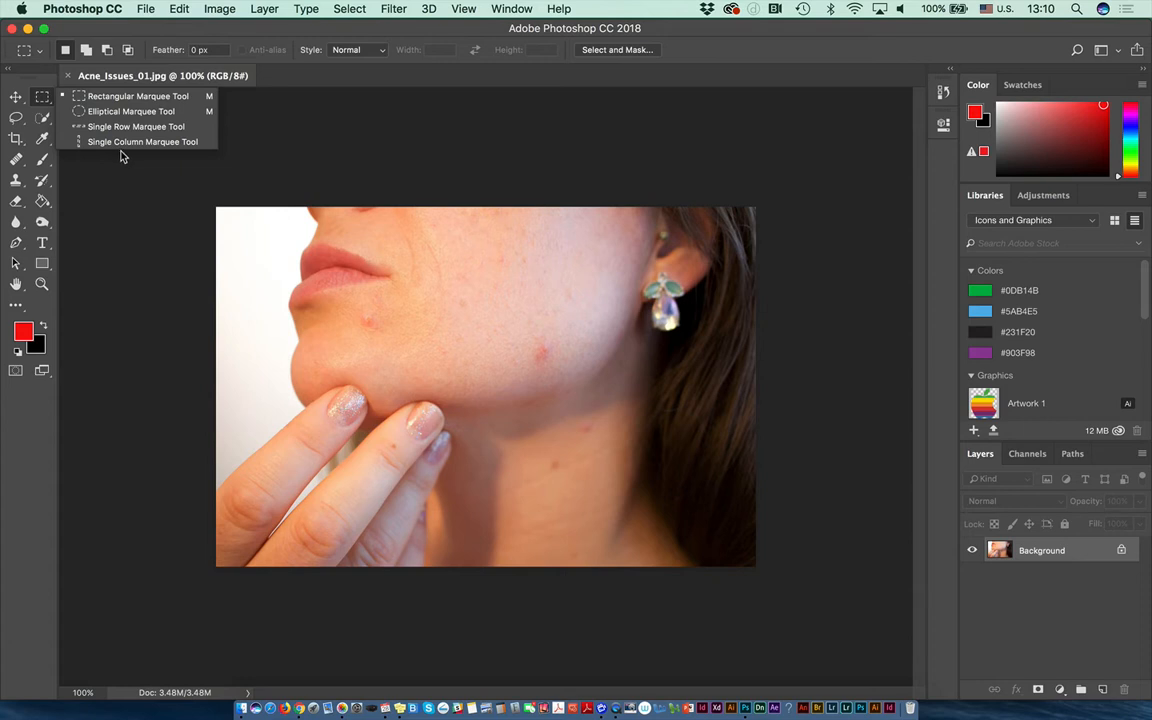
pyautogui.click(43, 97)
pyautogui.click(16, 117)
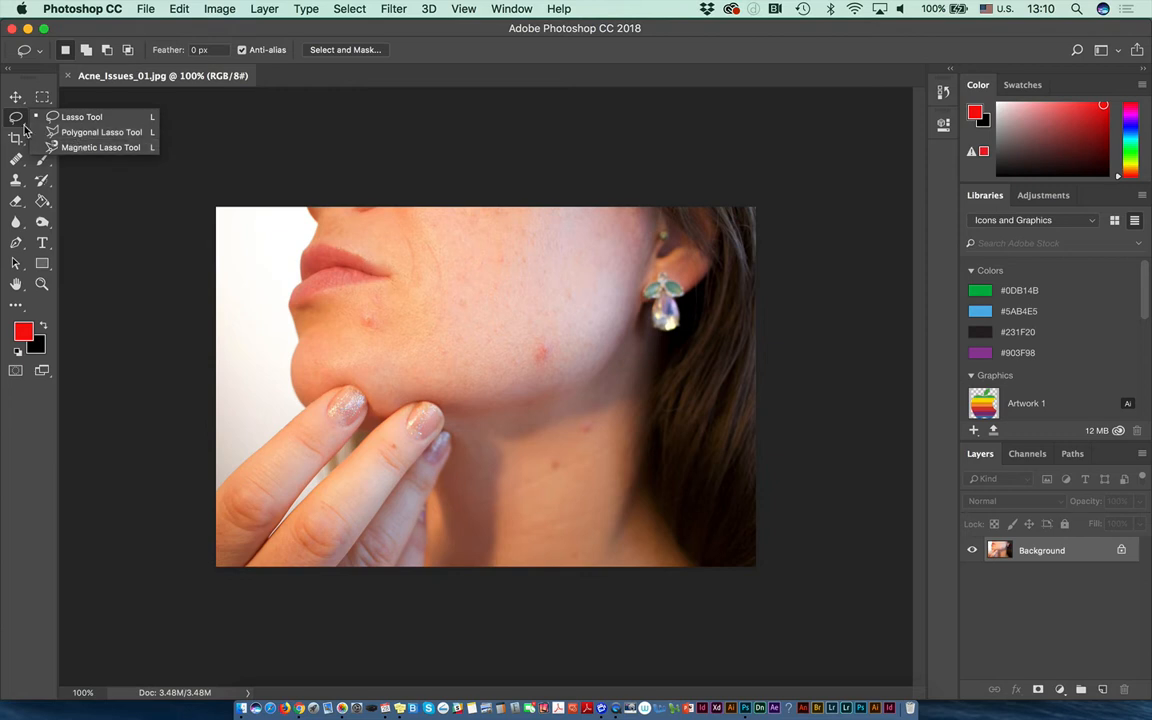
pyautogui.click(14, 119)
pyautogui.click(42, 118)
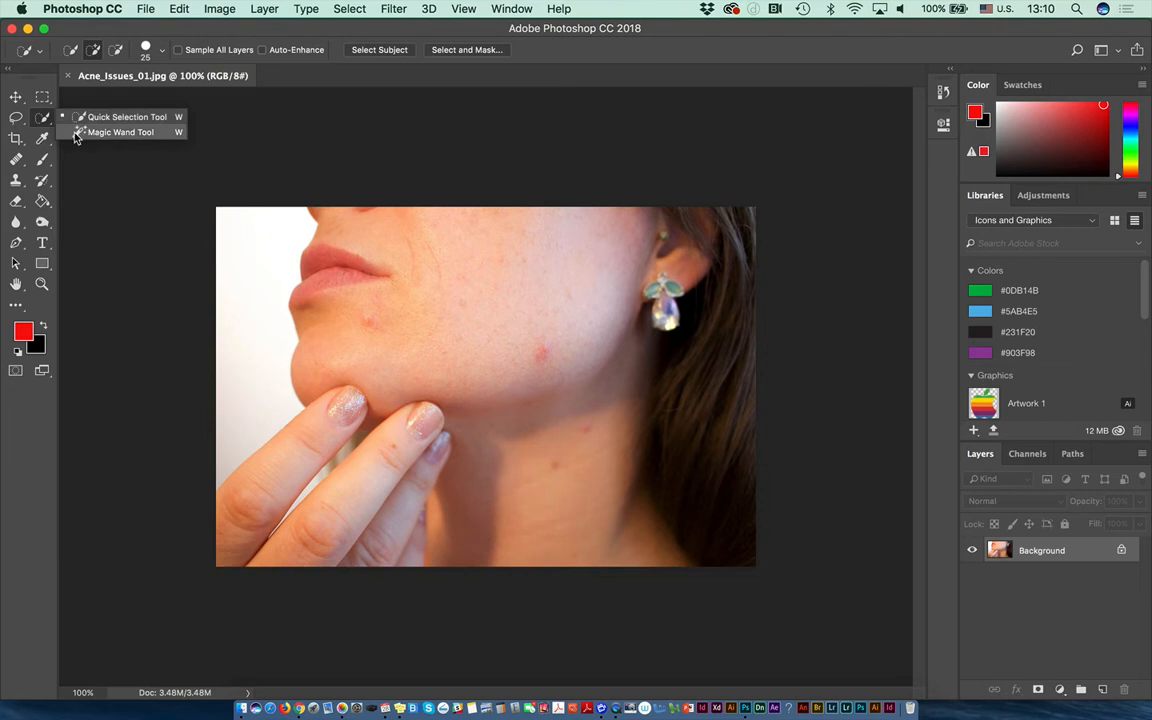
pyautogui.click(100, 117)
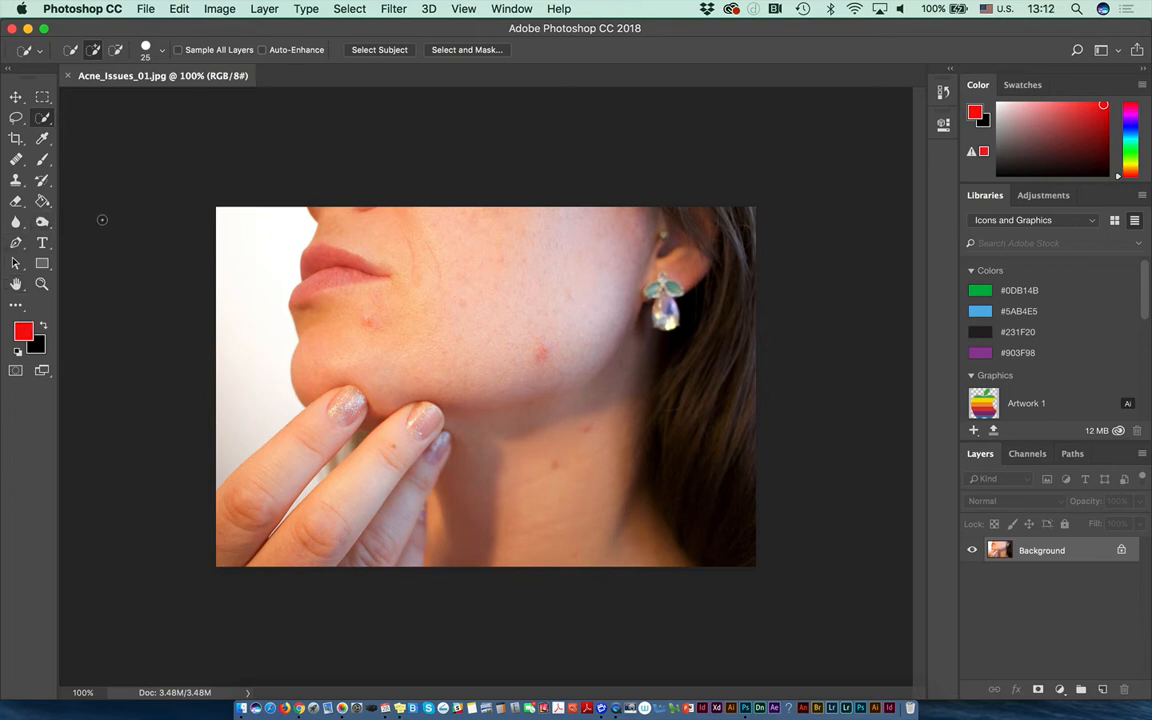
# Examine the tool variants grouped under the healing tools and the stamp tools, ending on the Clone Stamp tool.
pyautogui.click(16, 160)
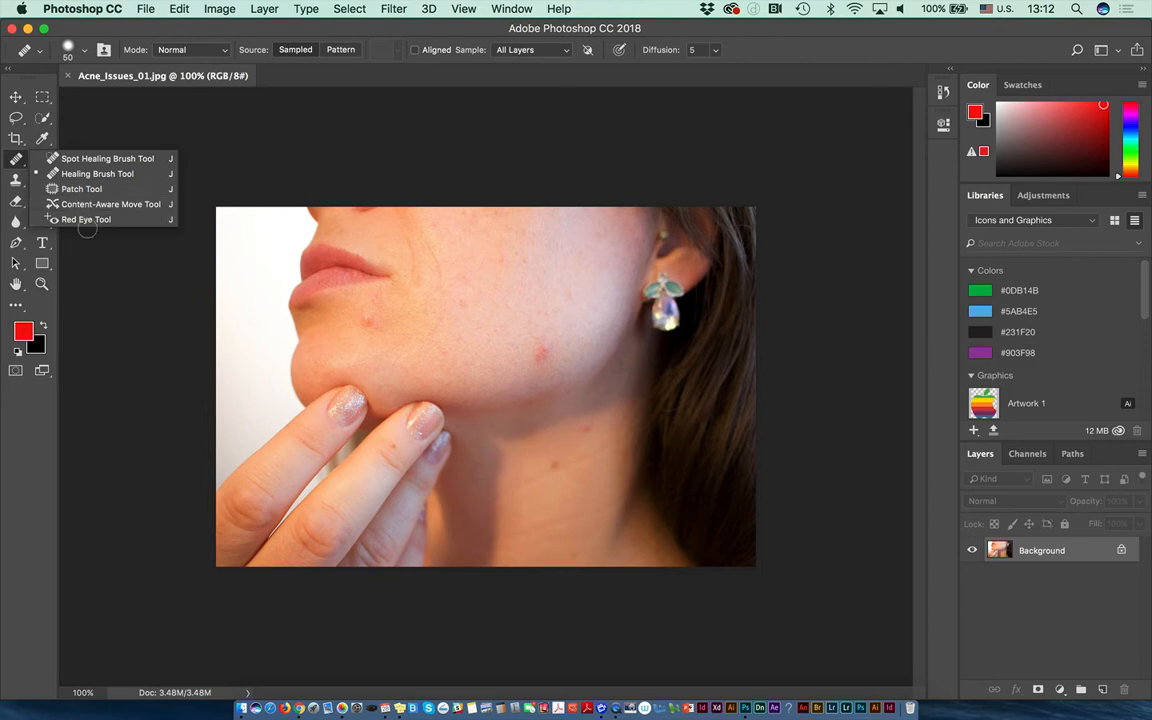
pyautogui.click(121, 160)
pyautogui.click(16, 159)
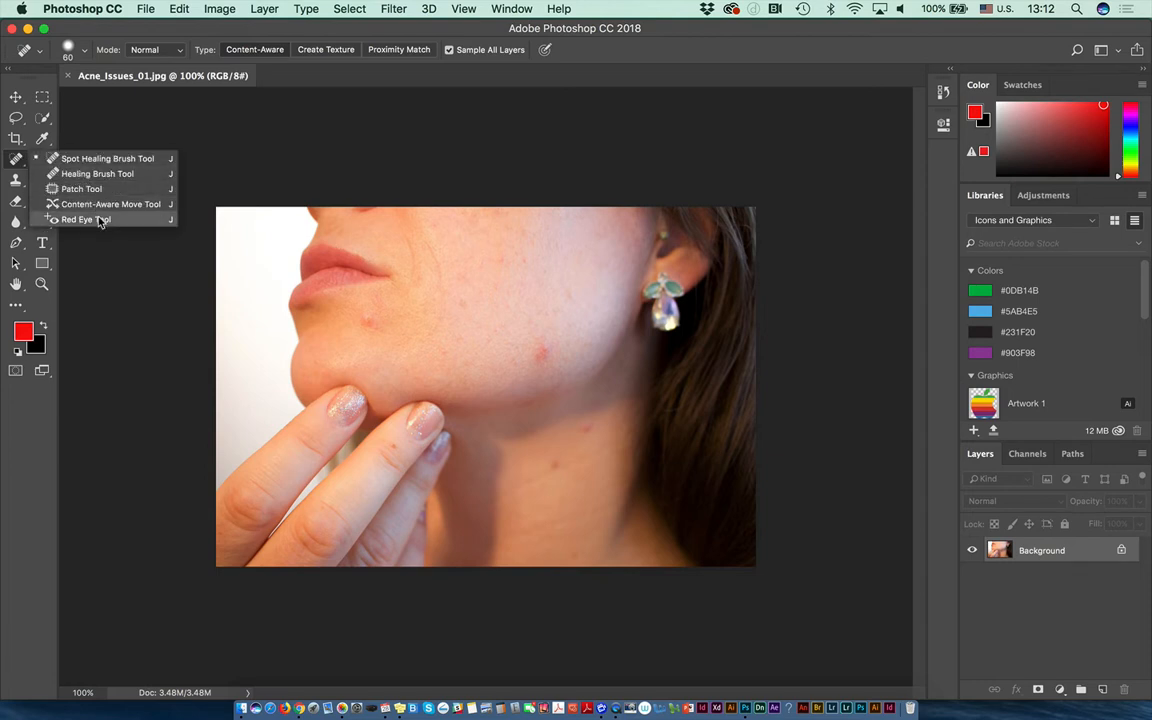
pyautogui.click(31, 160)
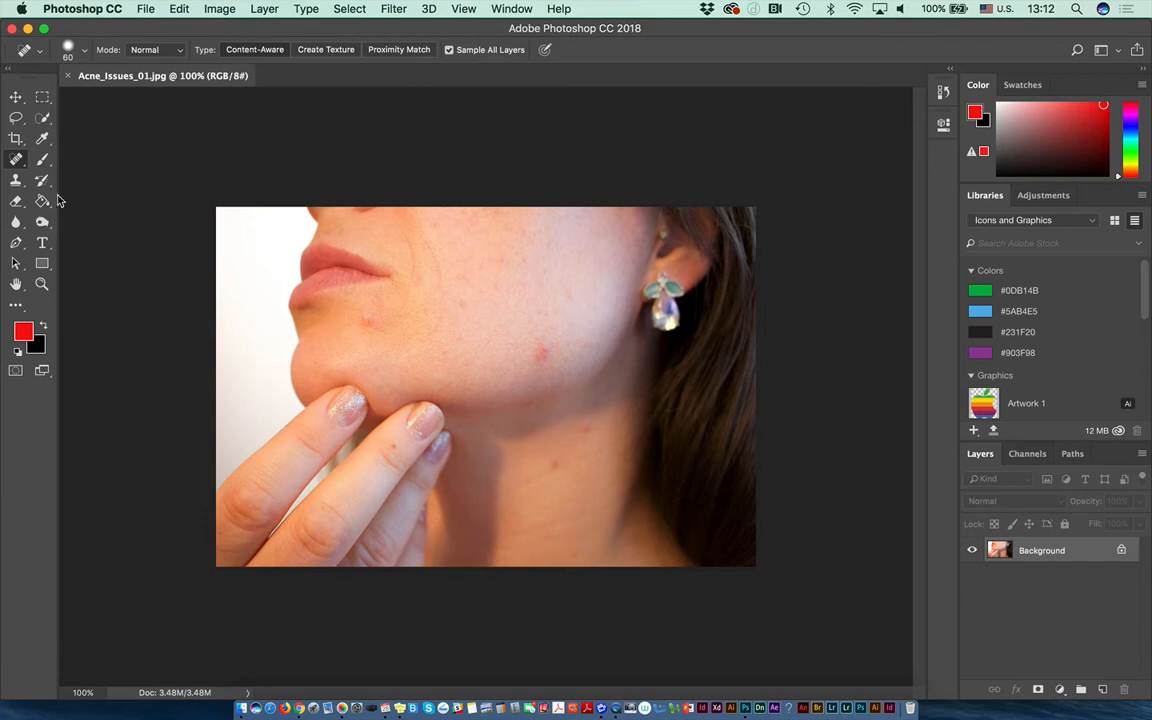
pyautogui.click(16, 180)
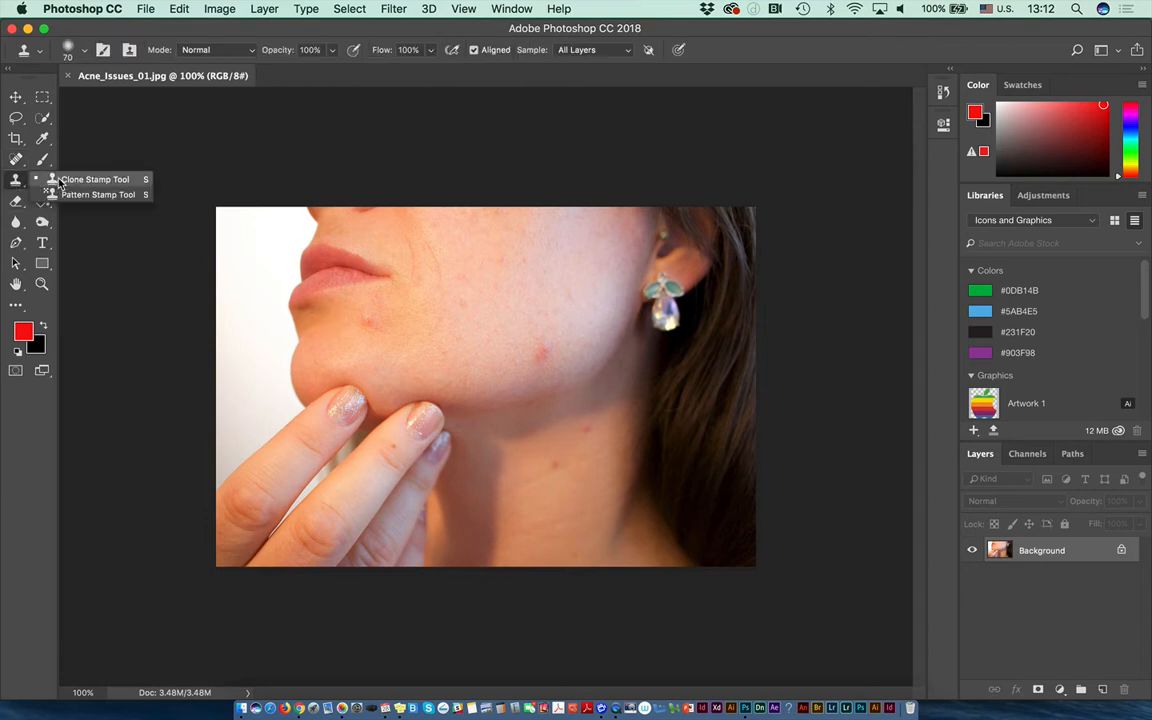
pyautogui.click(59, 185)
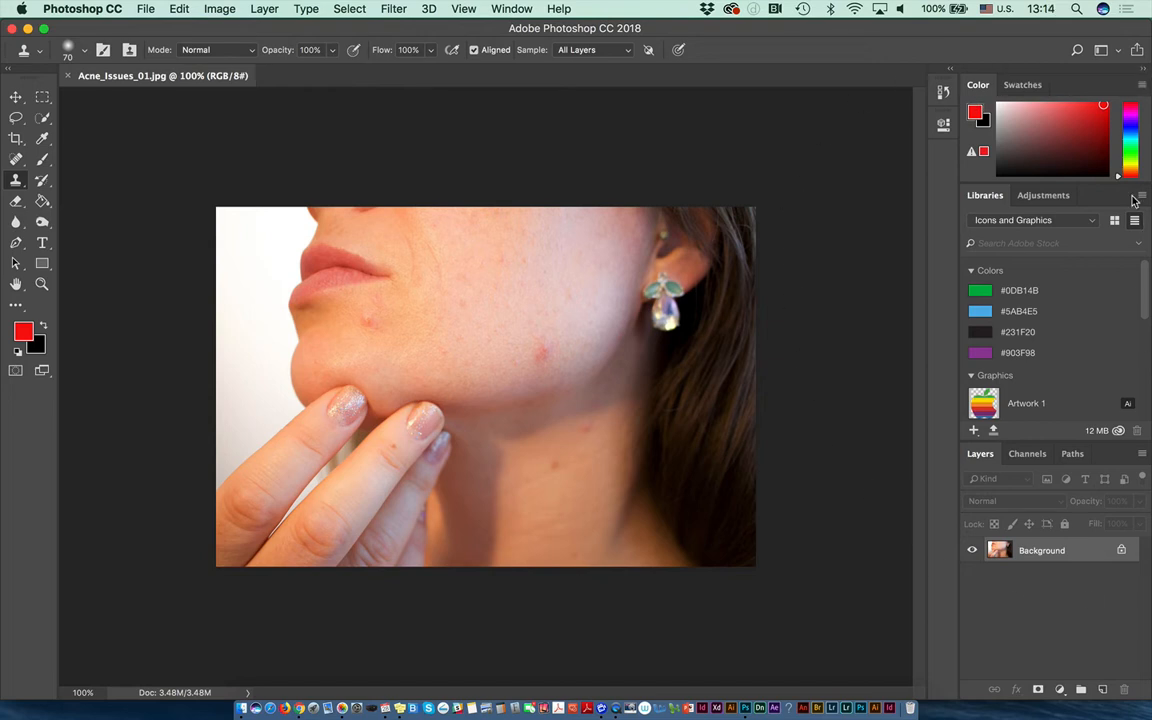
# Collapse the docked panels to icons, float the Layers panel over the workspace, and expand and lengthen it.
pyautogui.click(1144, 76)
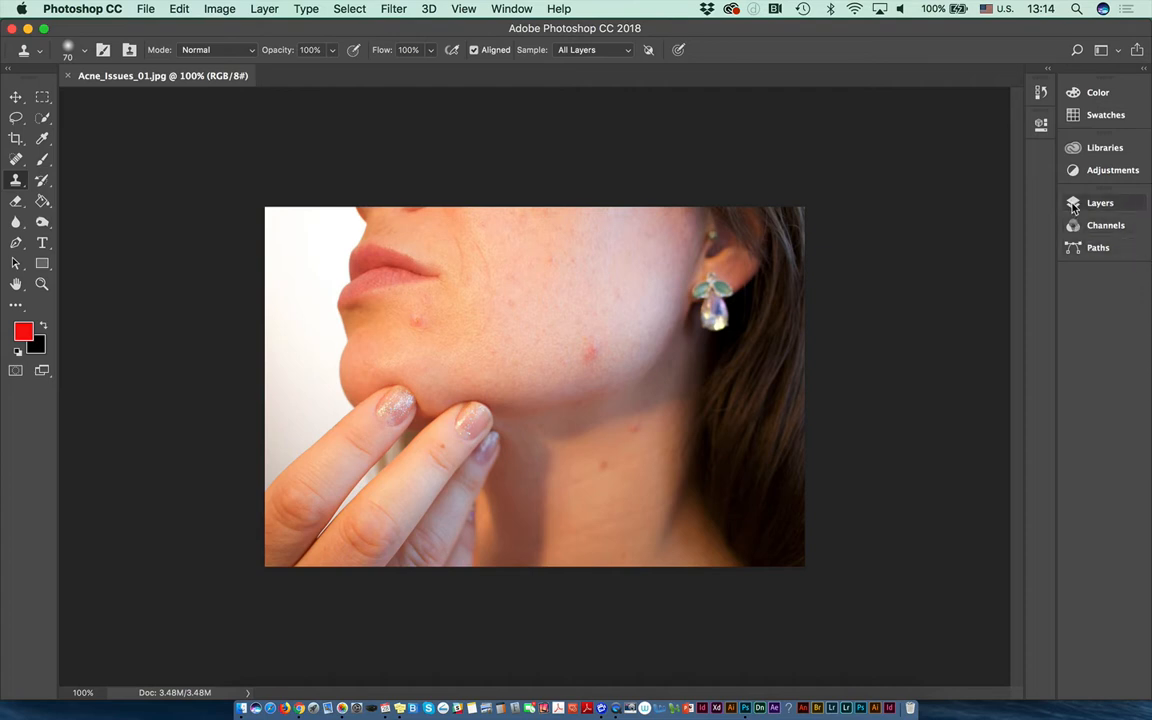
pyautogui.moveTo(1073, 204); pyautogui.dragTo(850, 110)
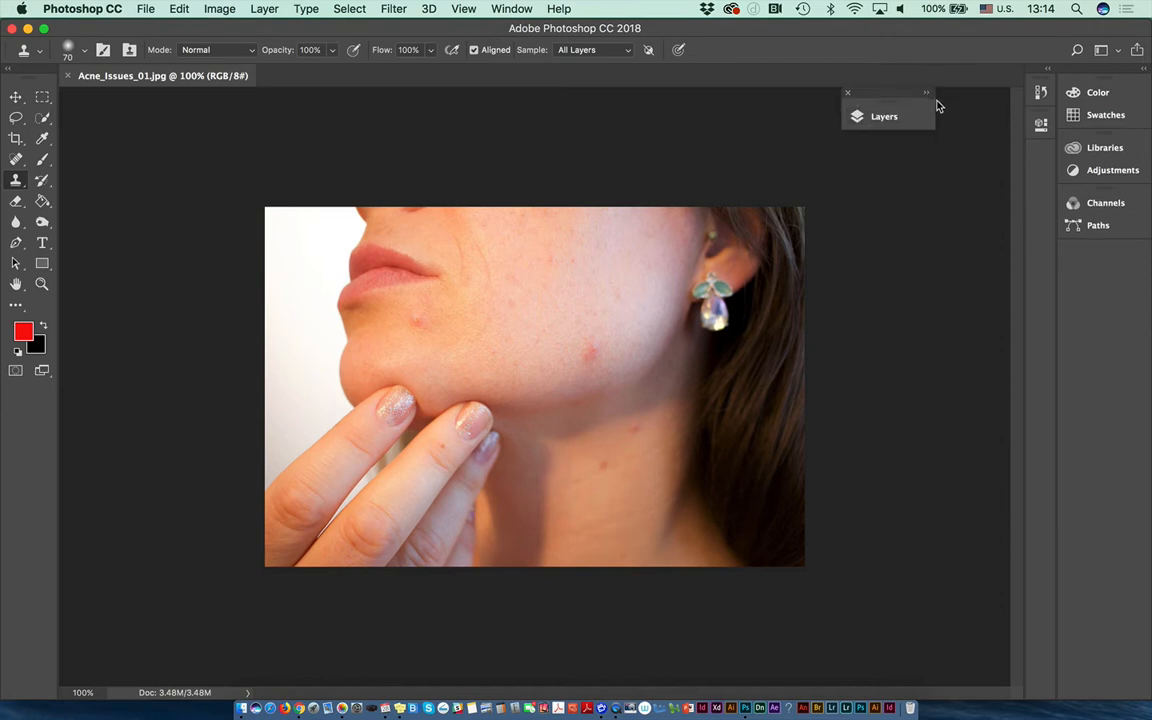
pyautogui.click(927, 93)
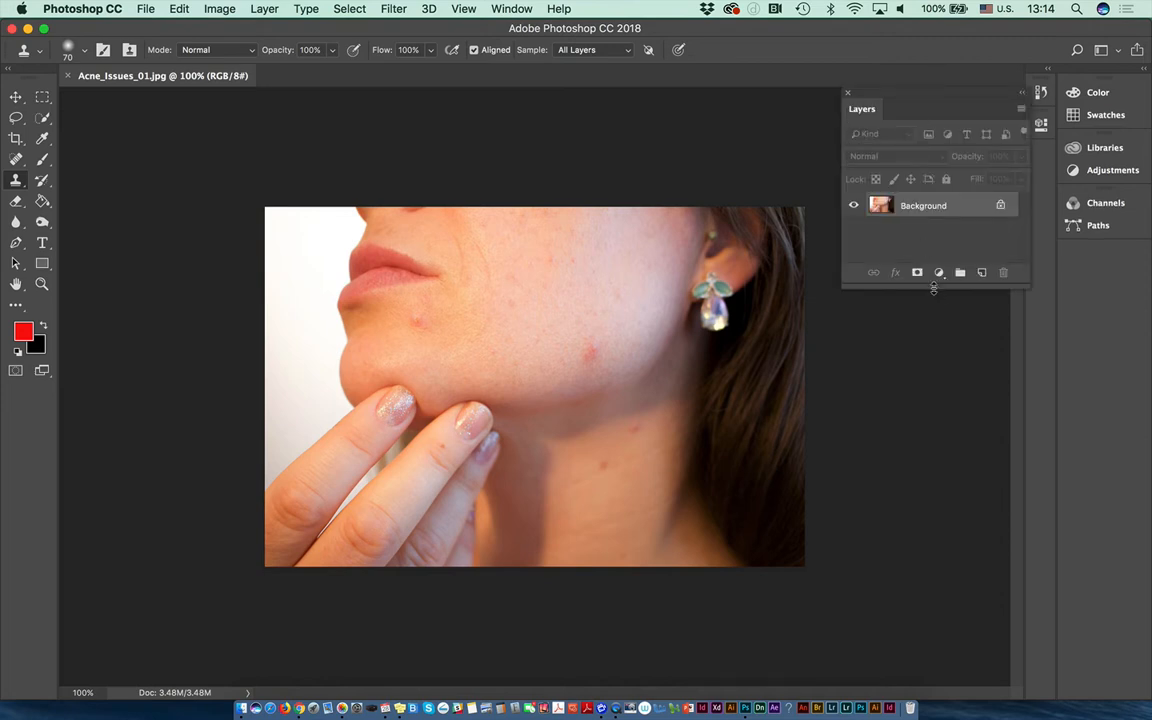
pyautogui.moveTo(933, 288); pyautogui.dragTo(967, 427)
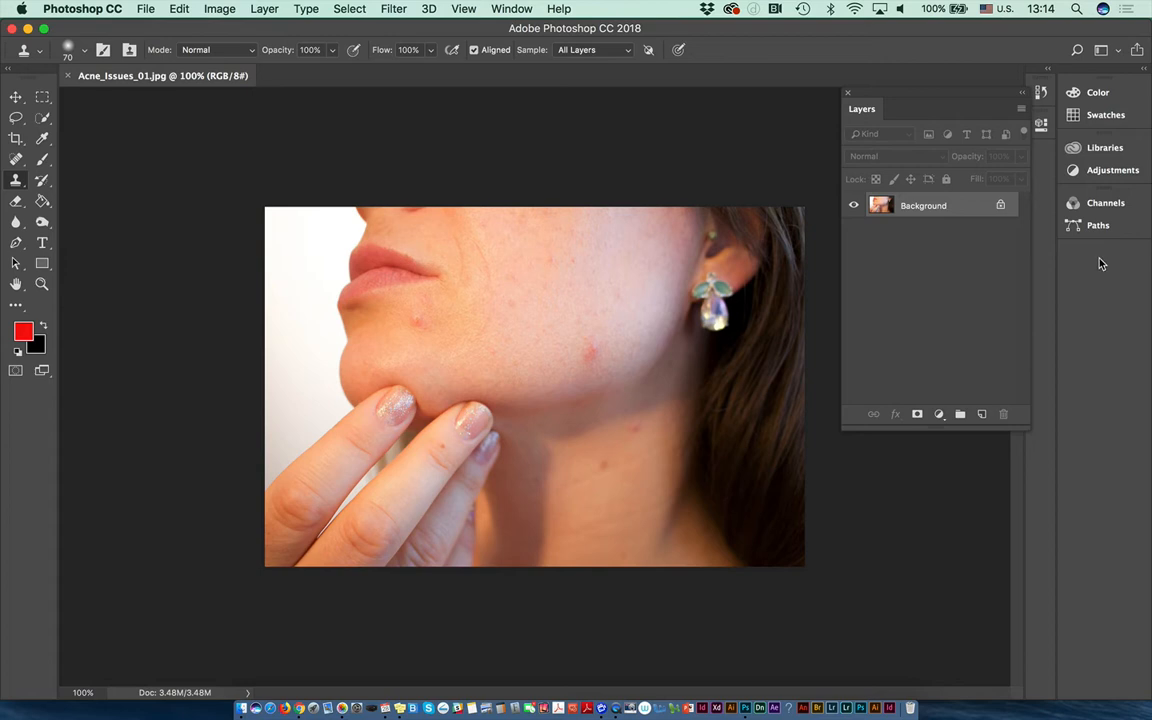
# Look through the list of available panels, and close the floating Layers panel and bring it back.
pyautogui.click(512, 9)
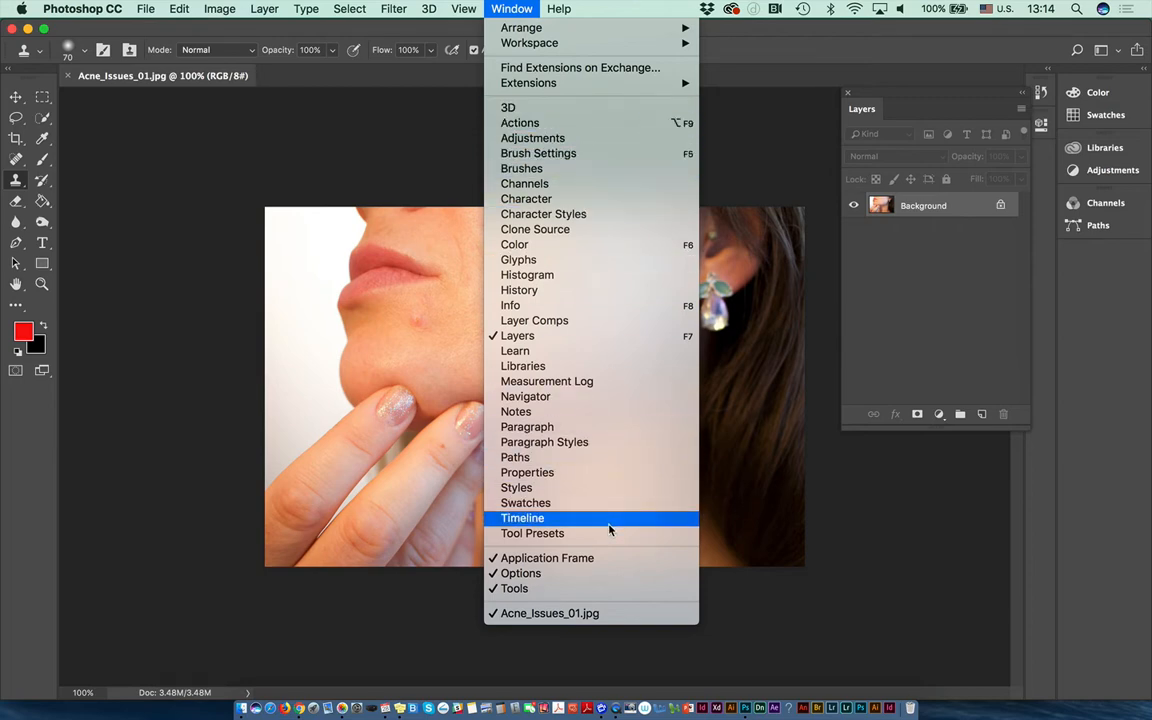
pyautogui.click(365, 480)
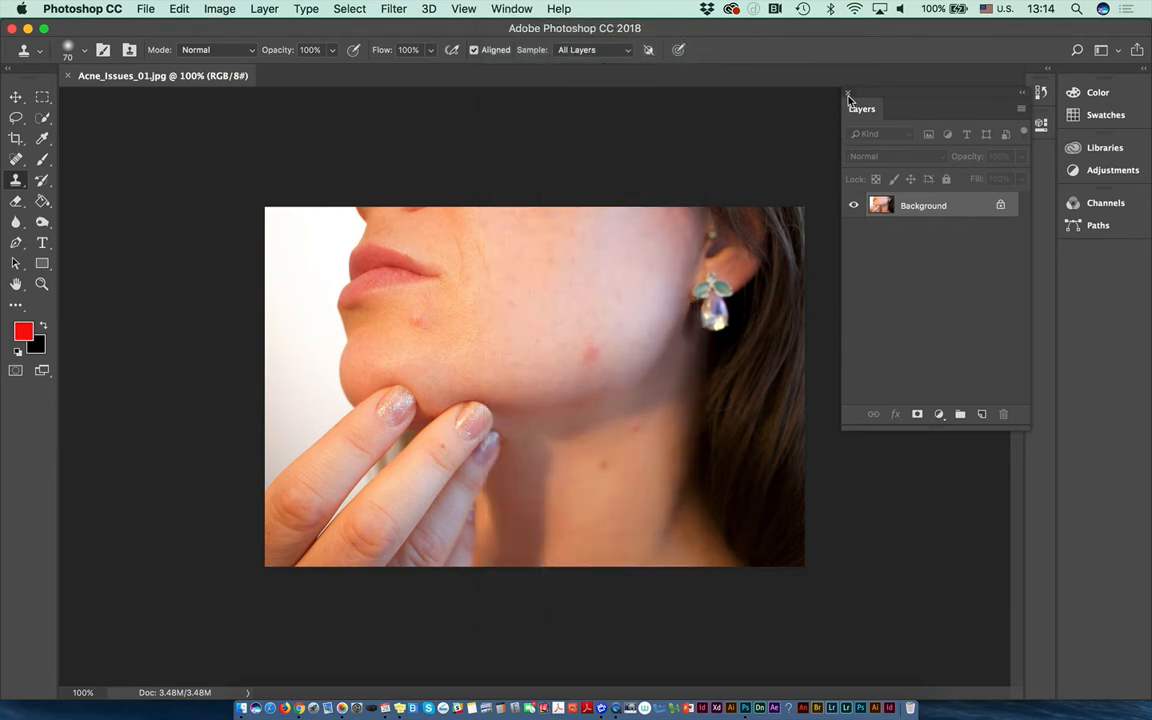
pyautogui.click(848, 97)
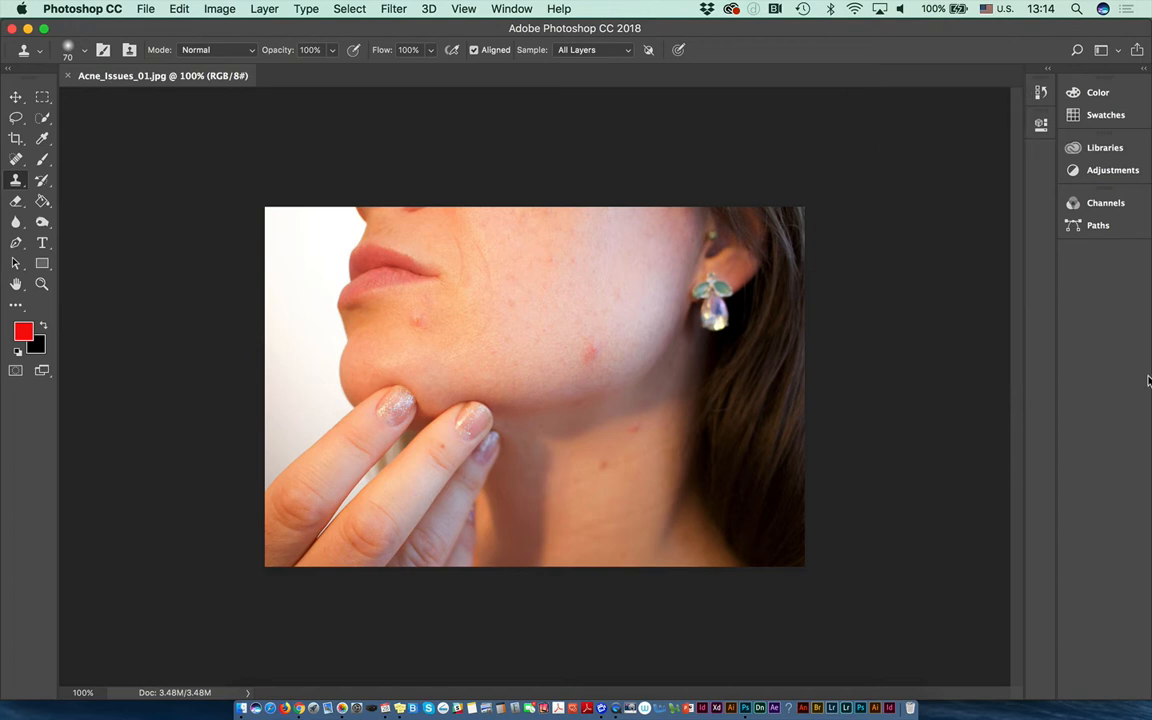
pyautogui.click(510, 8)
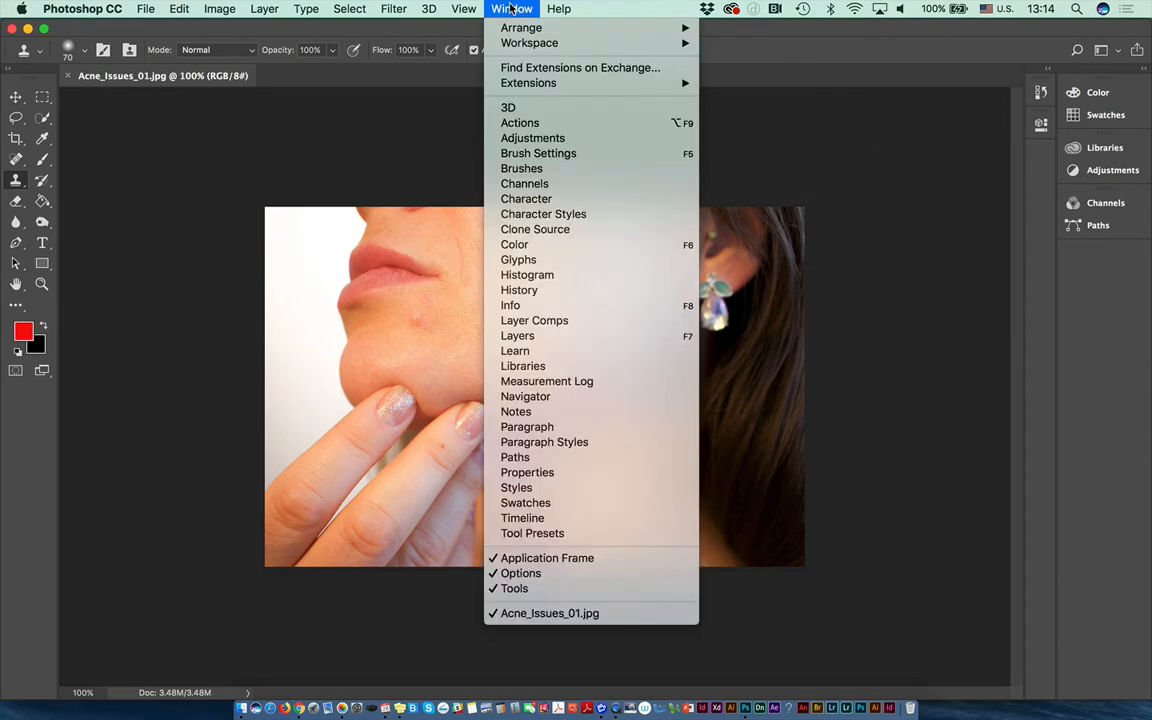
pyautogui.click(517, 335)
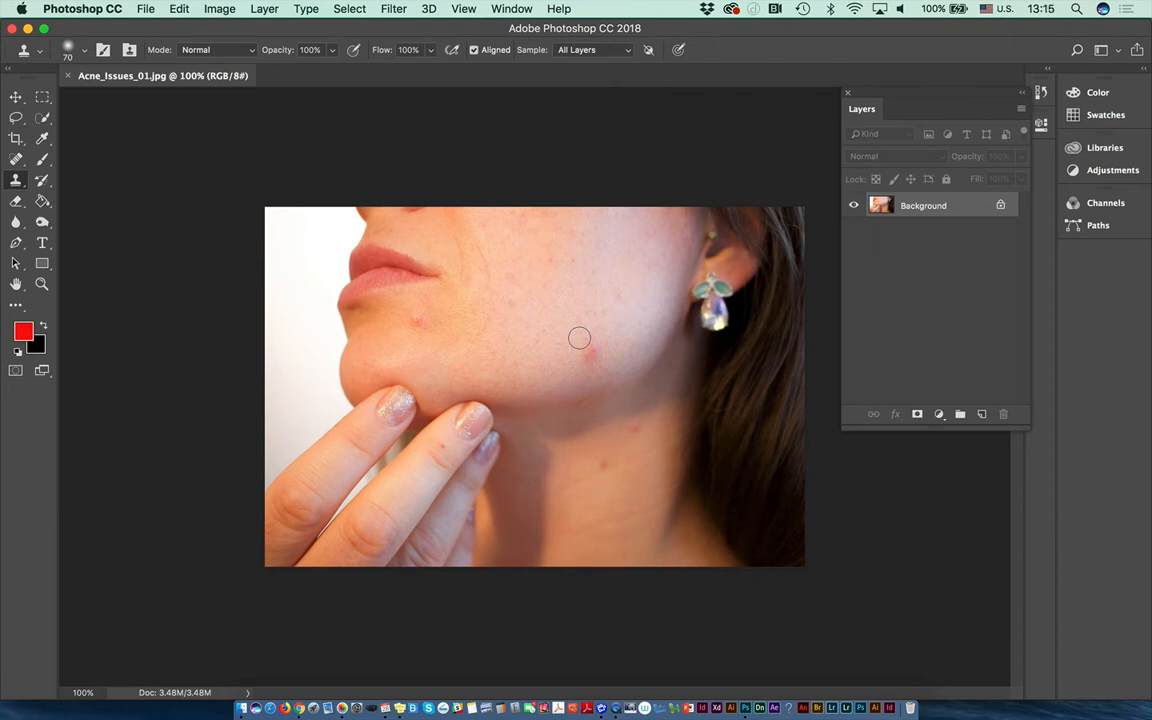
# Add the Learn panel to the dock, collapse it to an icon, and shift the floating Layers panel slightly away from the dock.
pyautogui.click(511, 9)
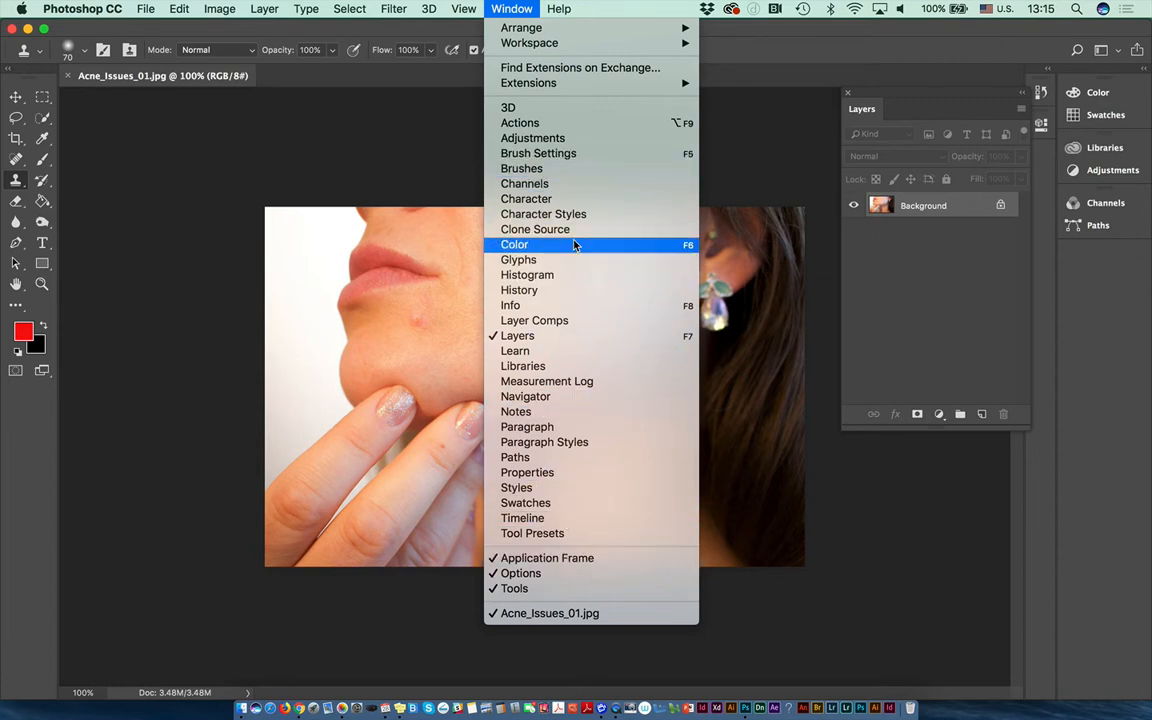
pyautogui.click(546, 354)
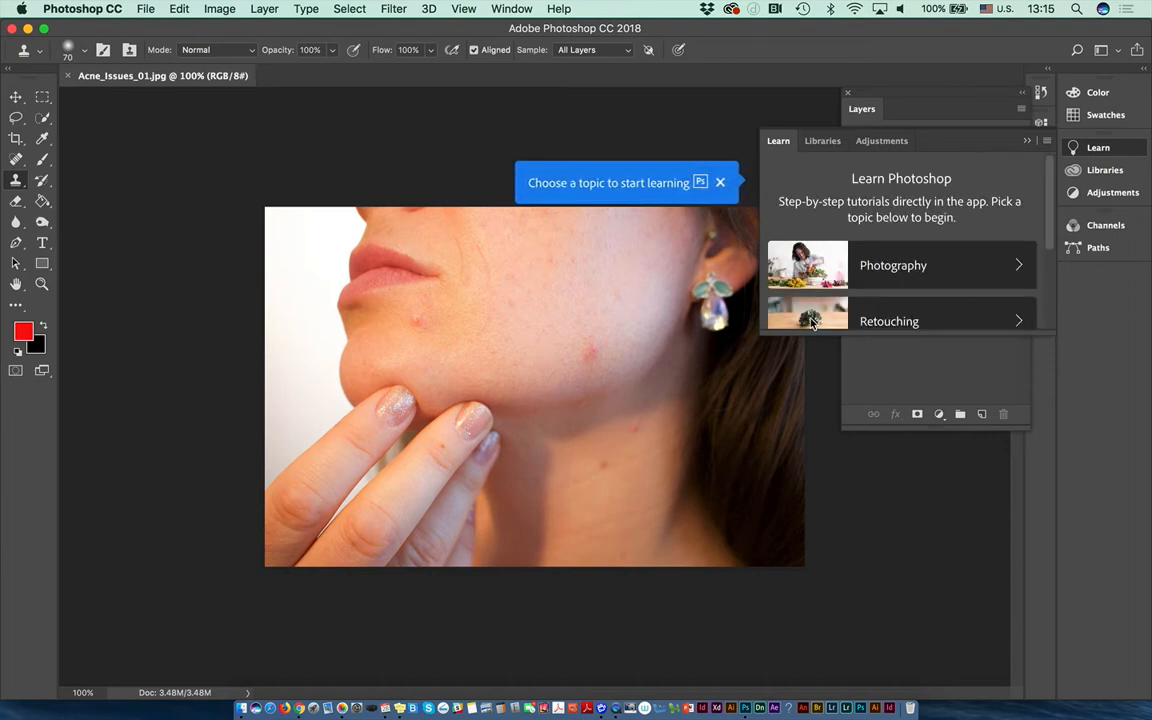
pyautogui.click(776, 142)
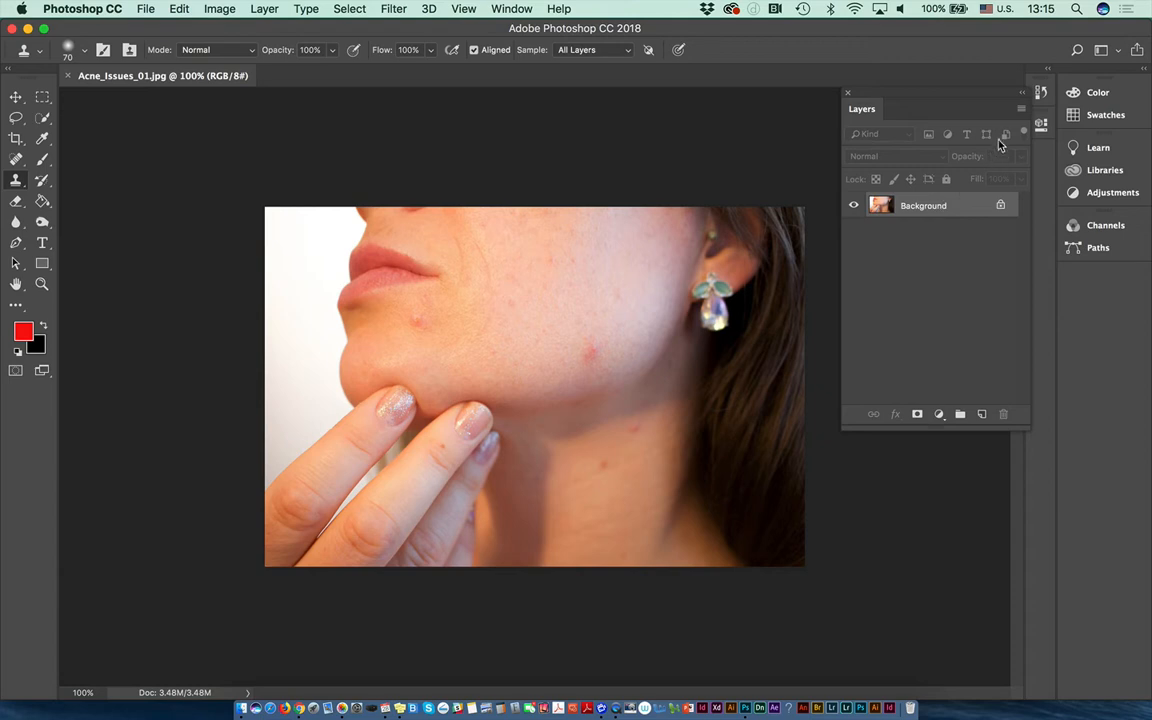
pyautogui.moveTo(936, 98); pyautogui.dragTo(906, 96)
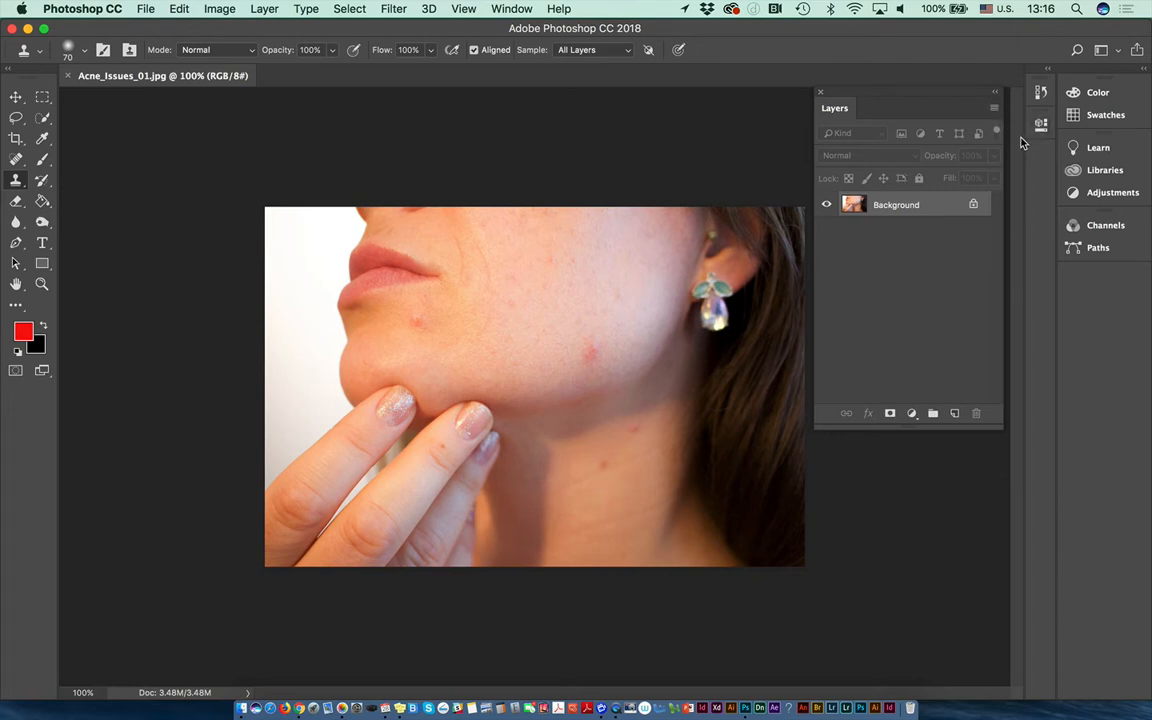
# Duplicate the Background layer as Retouch, and switch the new layer's visibility off and on again.
pyautogui.click(993, 109)
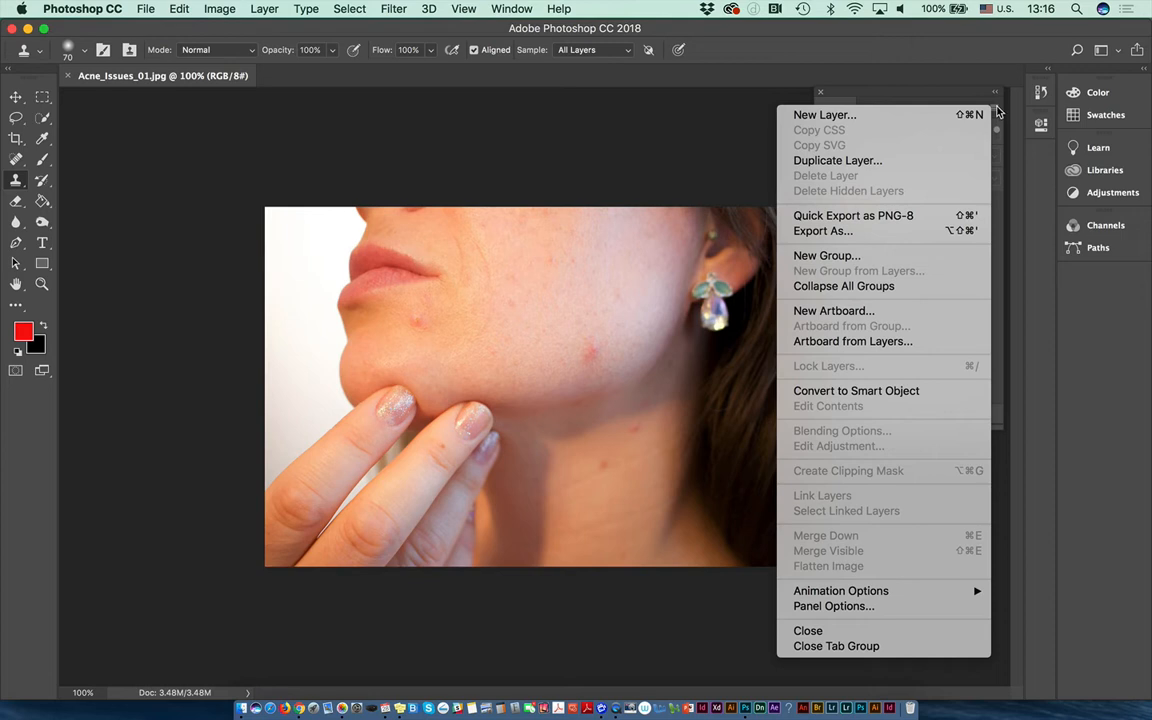
pyautogui.click(889, 163)
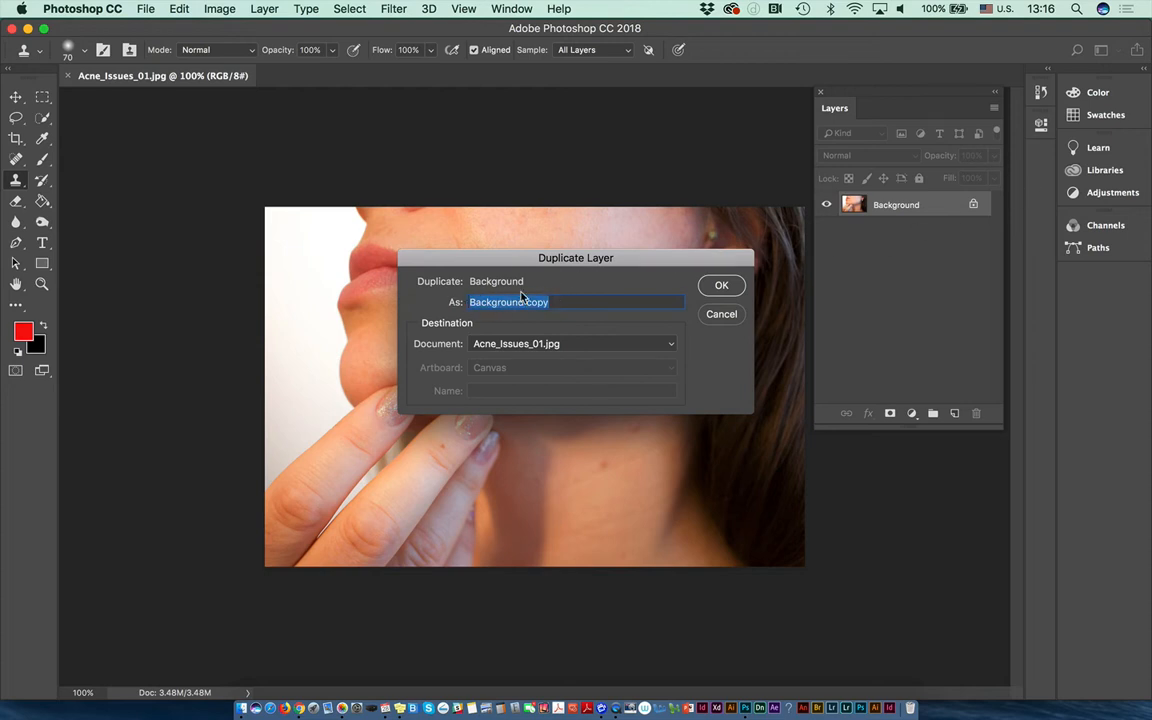
pyautogui.write('Retouch')
pyautogui.click(729, 287)
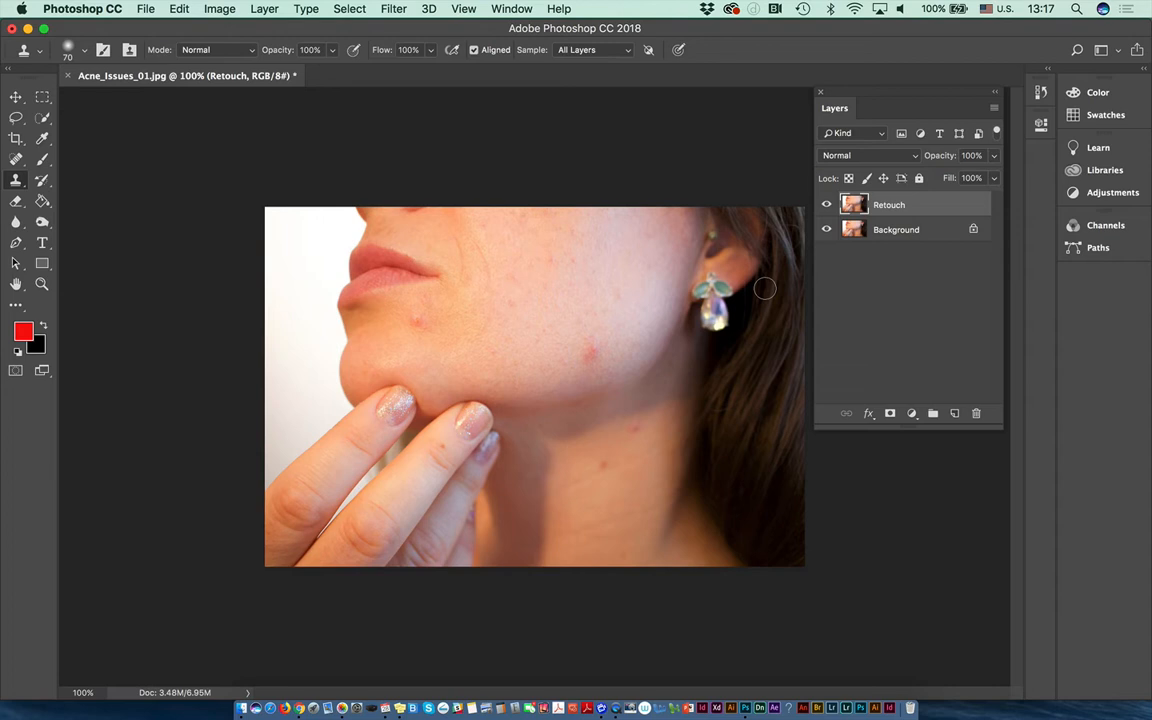
pyautogui.click(826, 205)
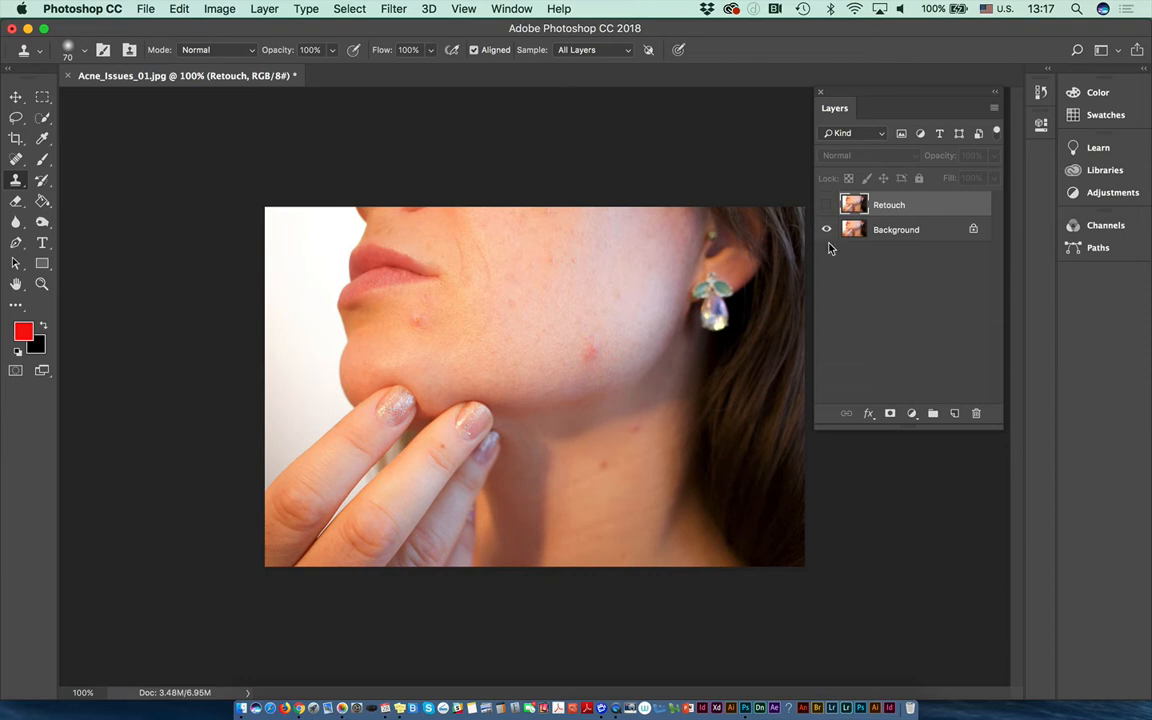
pyautogui.click(826, 205)
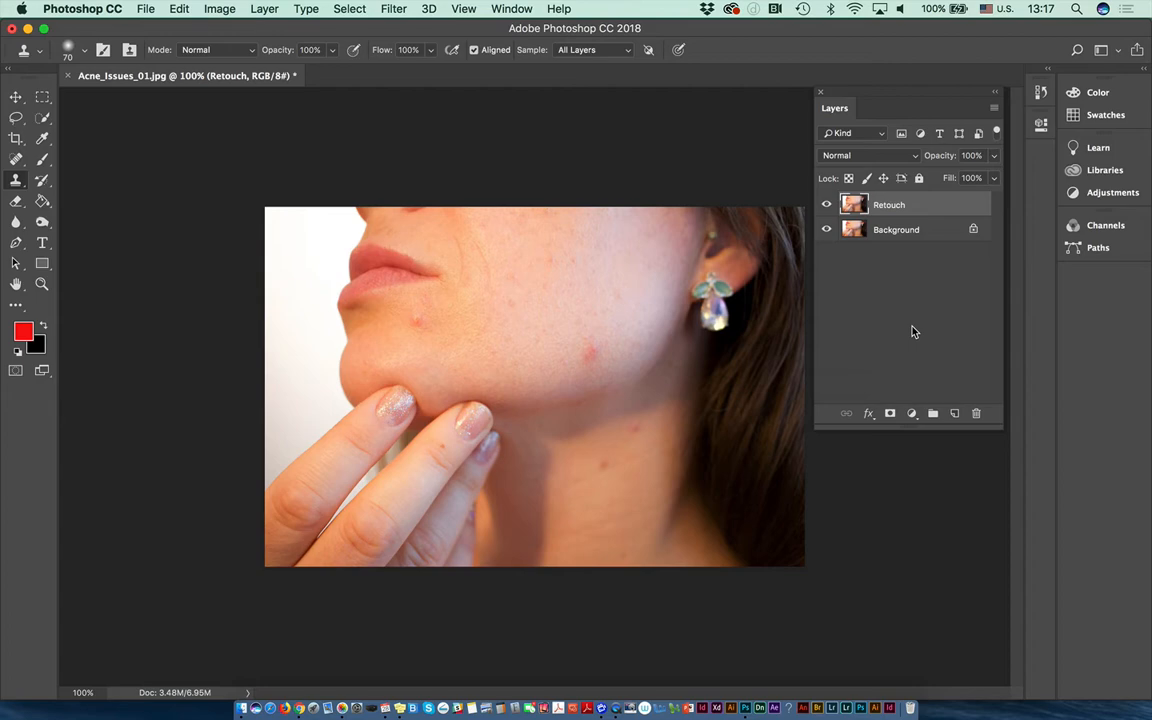
# Save the layered image to the Desktop in Photoshop format as retocuh1.psd.
pyautogui.click(145, 9)
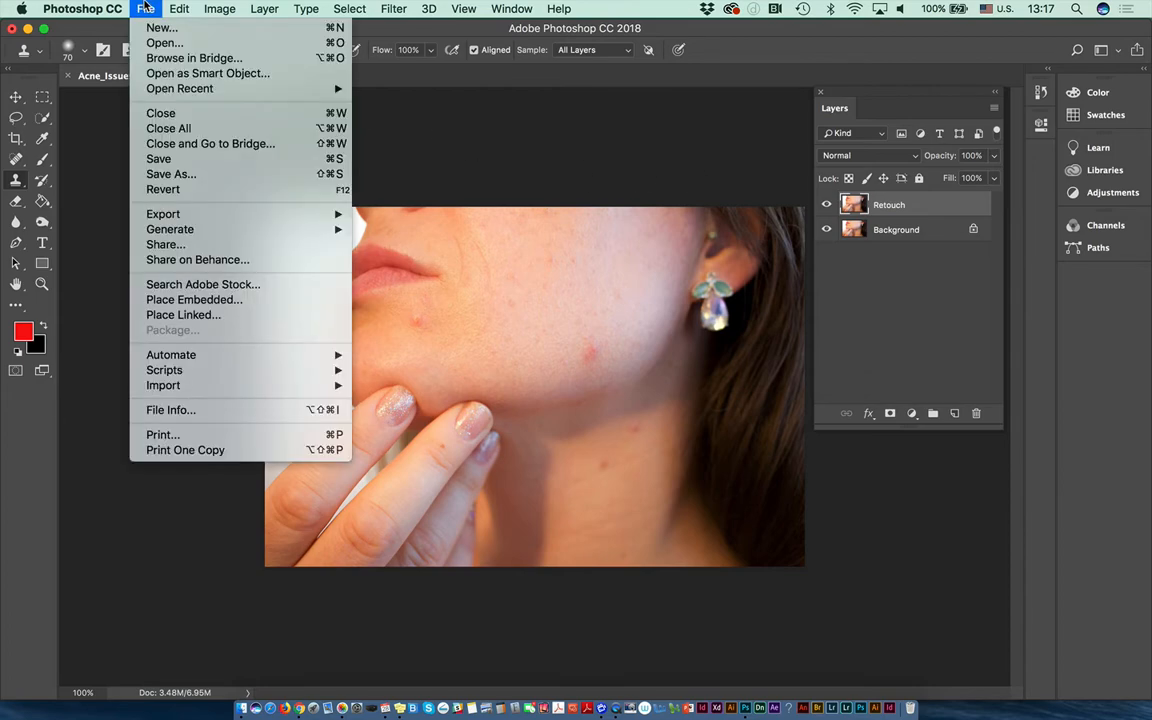
pyautogui.click(170, 174)
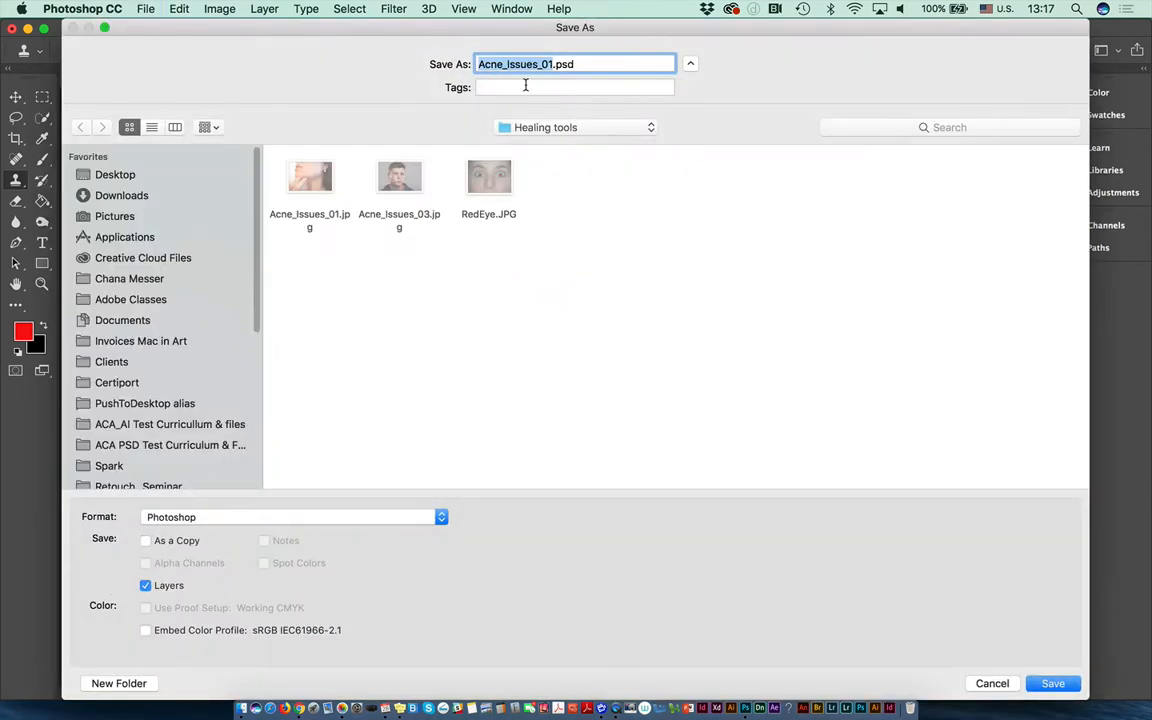
pyautogui.click(125, 172)
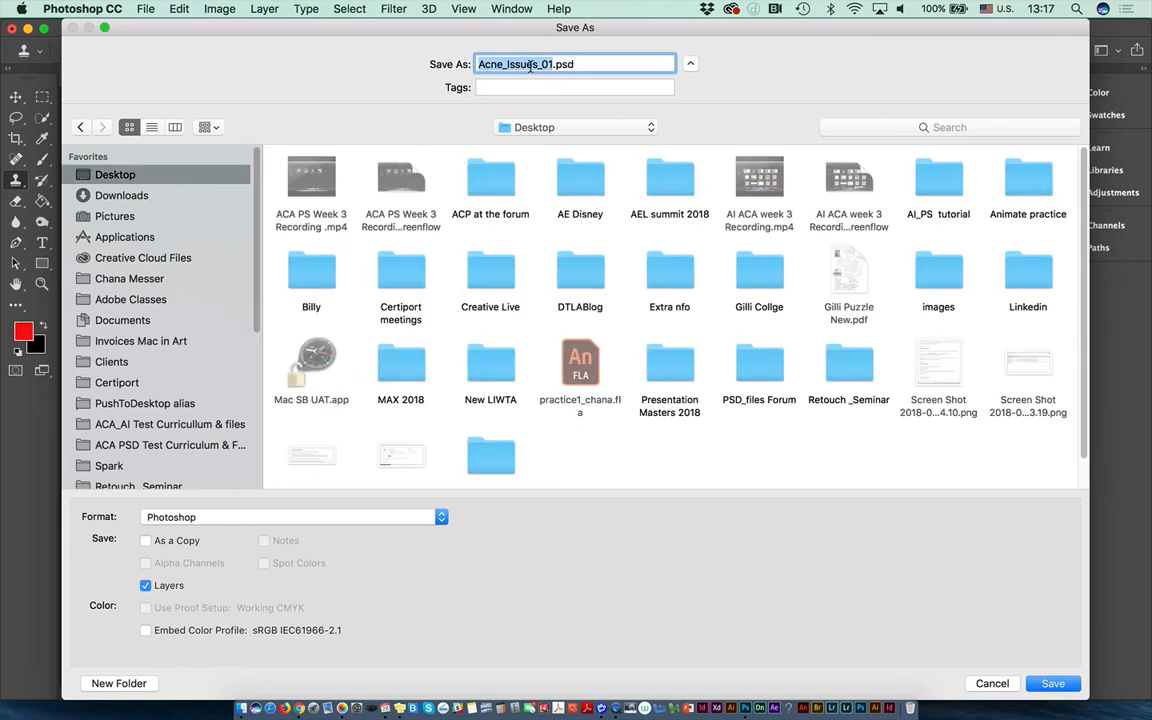
pyautogui.write('r')
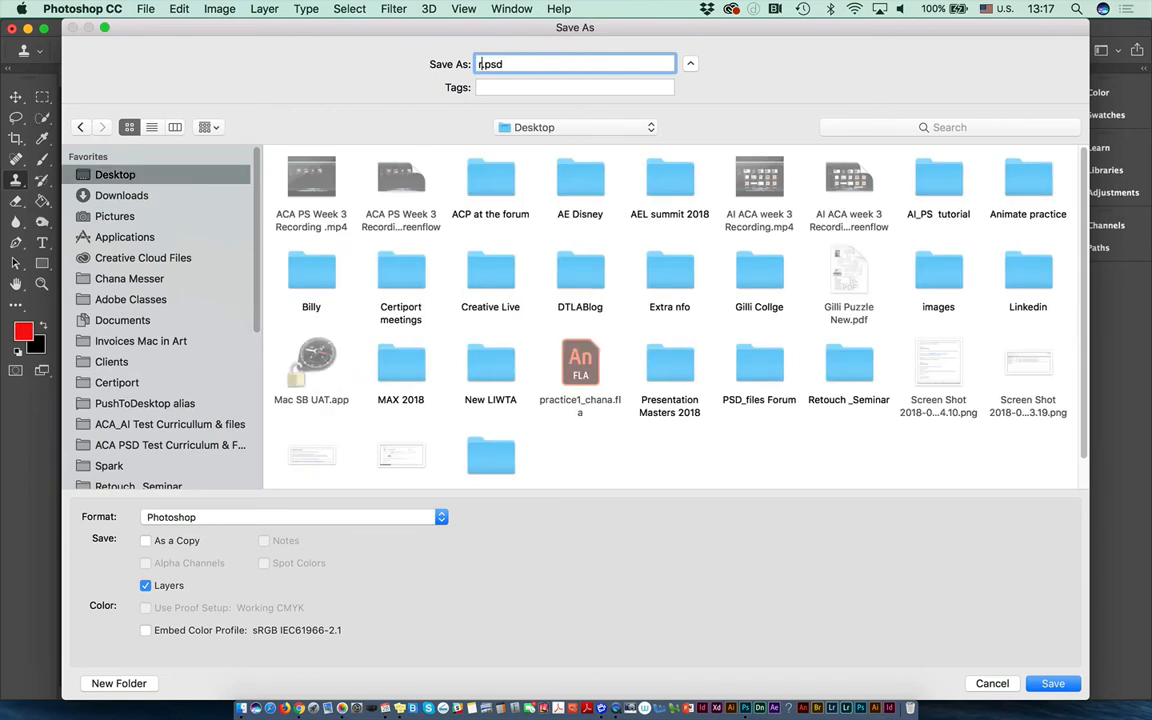
pyautogui.write('etocuh1')
pyautogui.press('Return')
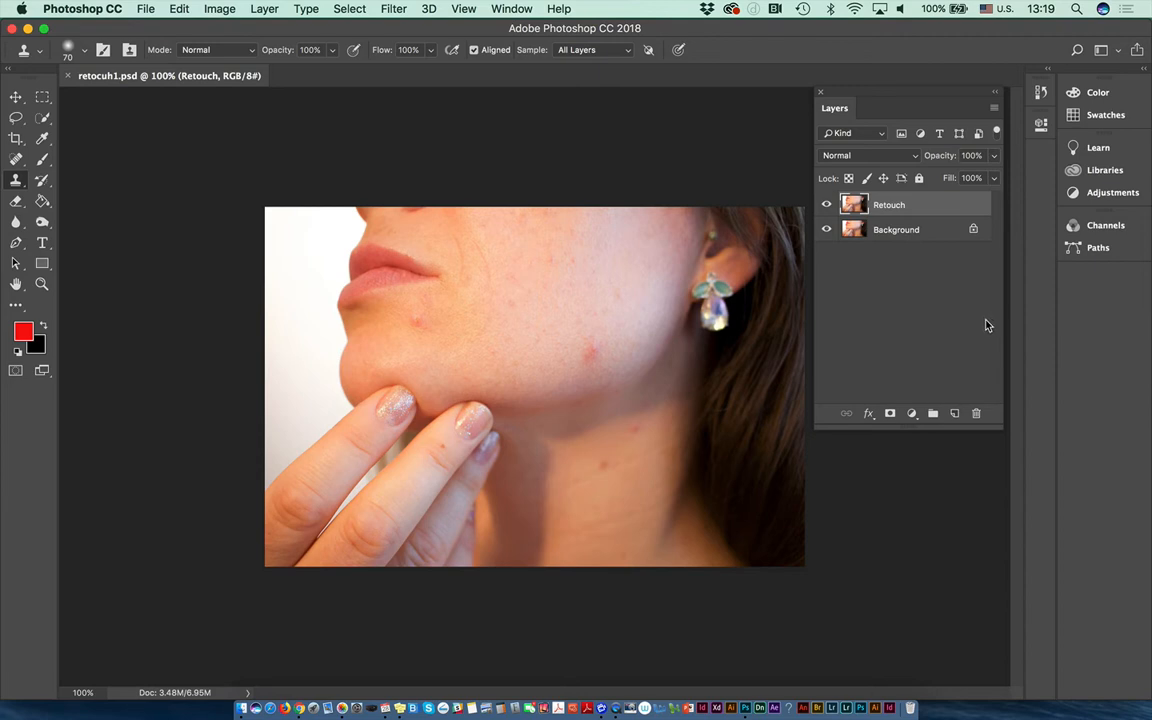
# Create a new empty layer named Spot Healing Brush above the Retouch layer.
pyautogui.click(994, 107)
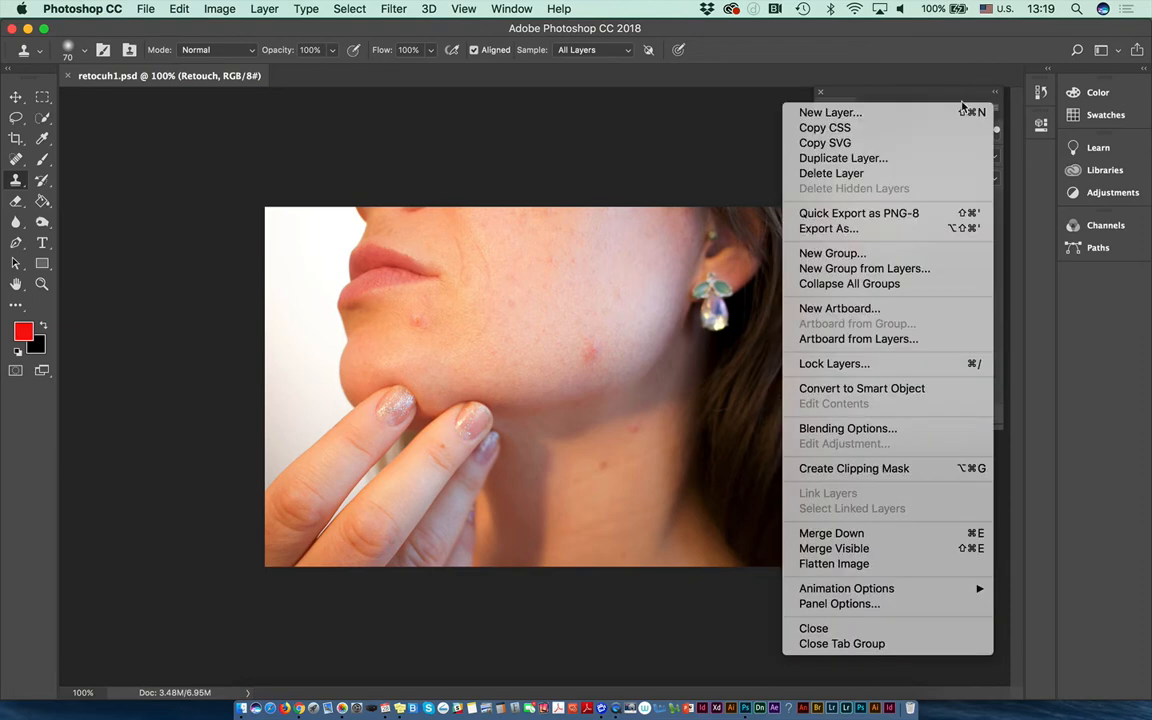
pyautogui.click(910, 114)
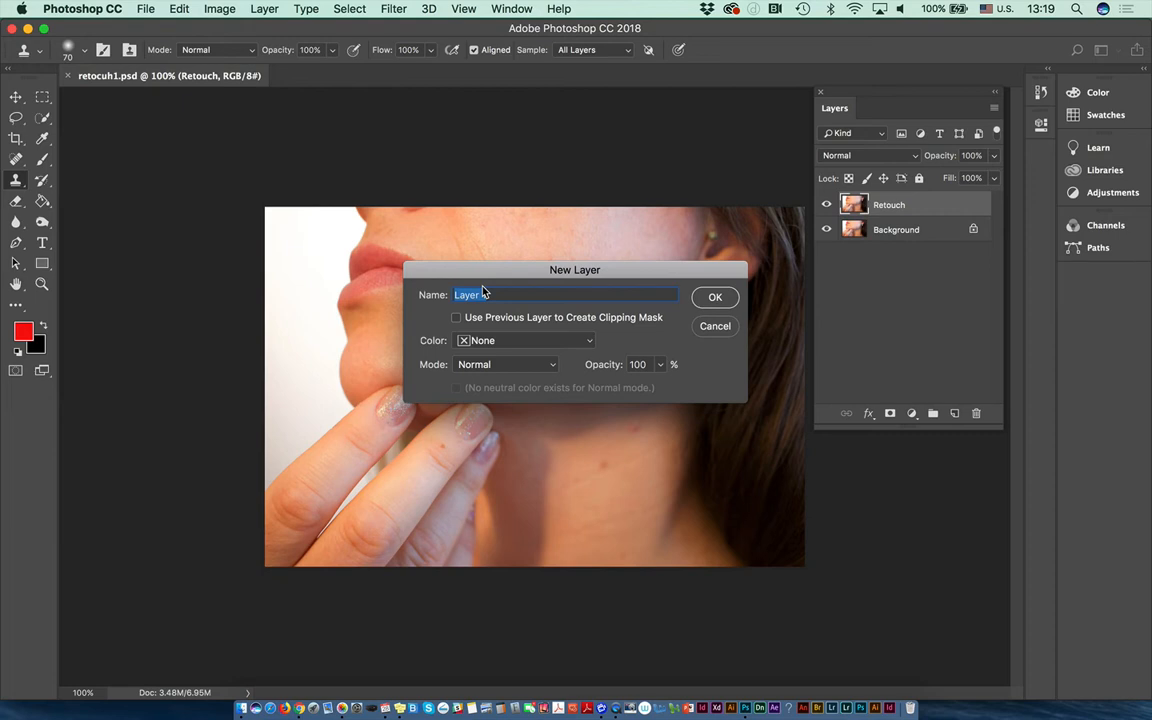
pyautogui.write('Spot Healing B')
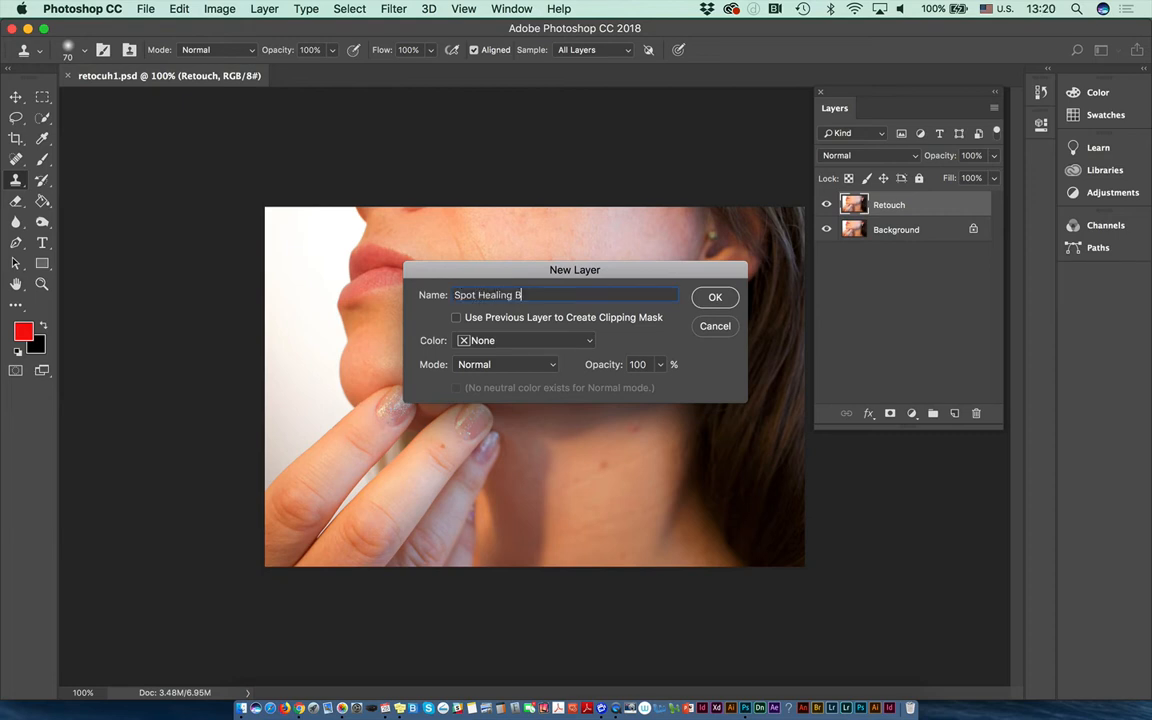
pyautogui.write('rush')
pyautogui.click(707, 299)
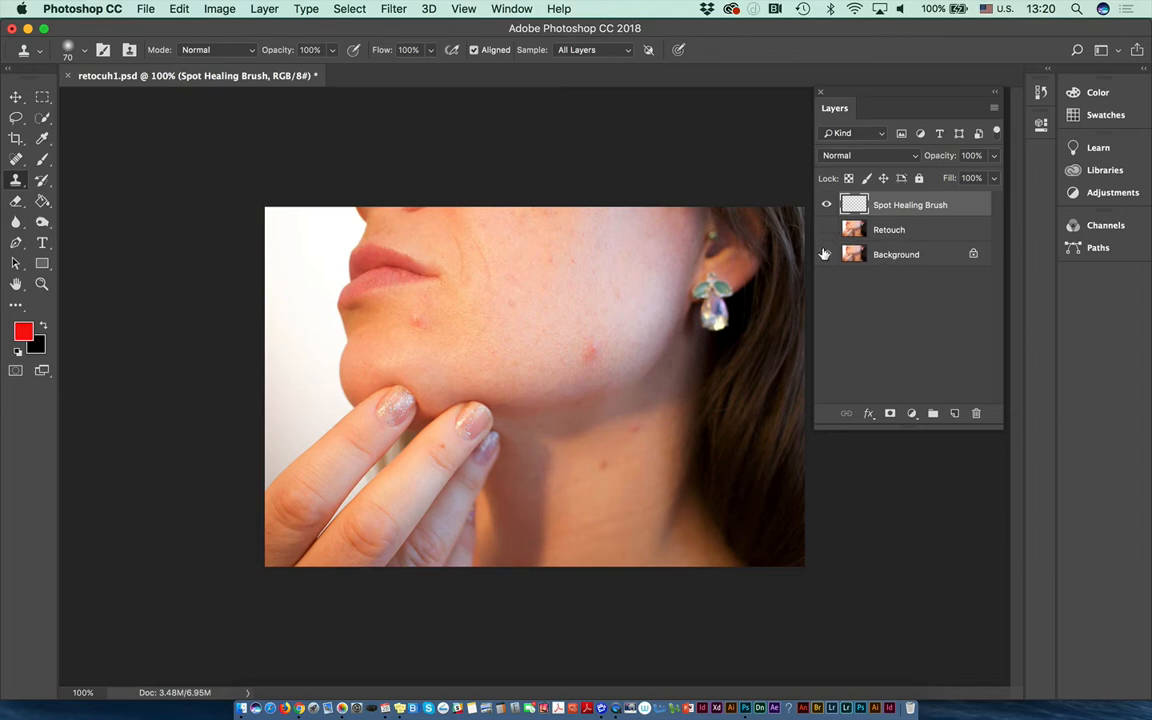
# Hide the Retouch and Background layers to view the empty Spot Healing Brush layer alone, and show both layers again.
pyautogui.moveTo(827, 232); pyautogui.dragTo(827, 254)
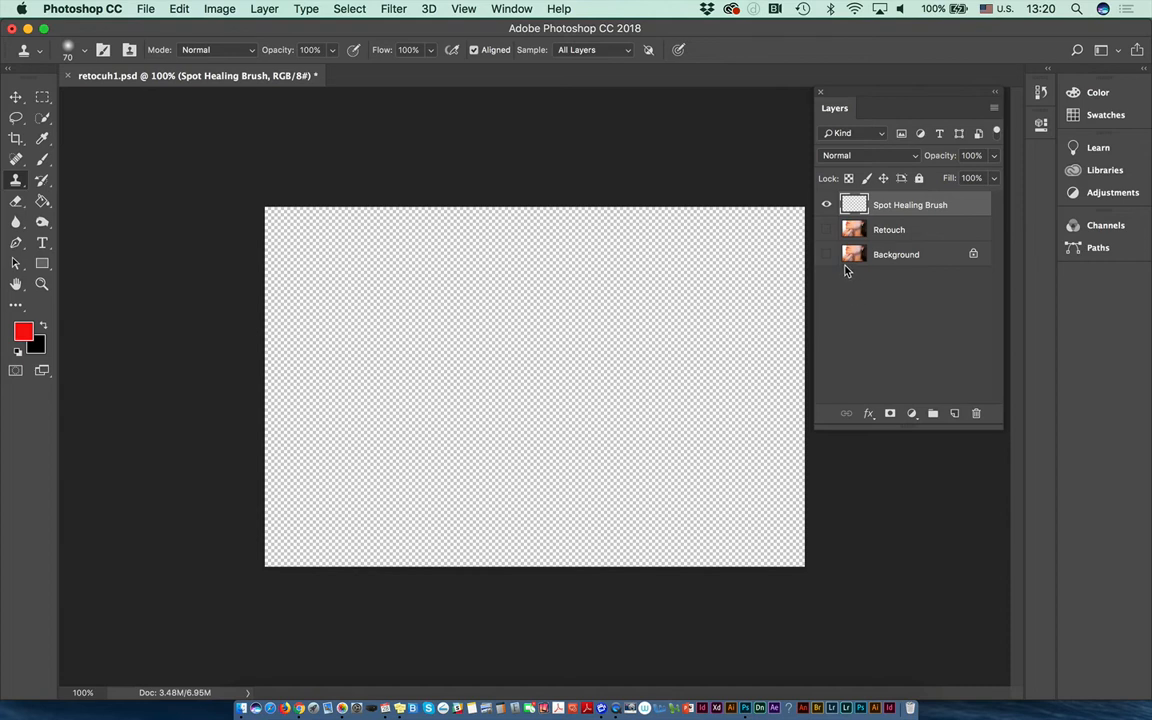
pyautogui.moveTo(826, 230); pyautogui.dragTo(823, 254)
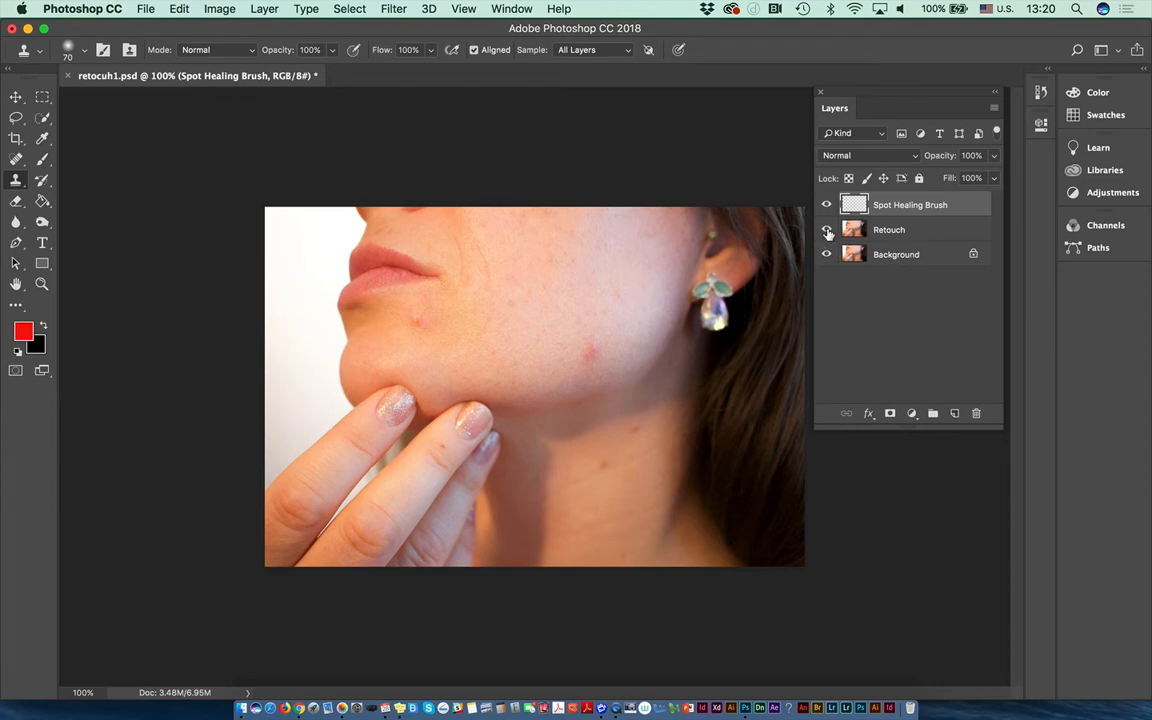
pyautogui.click(826, 230)
pyautogui.click(826, 254)
pyautogui.click(826, 254)
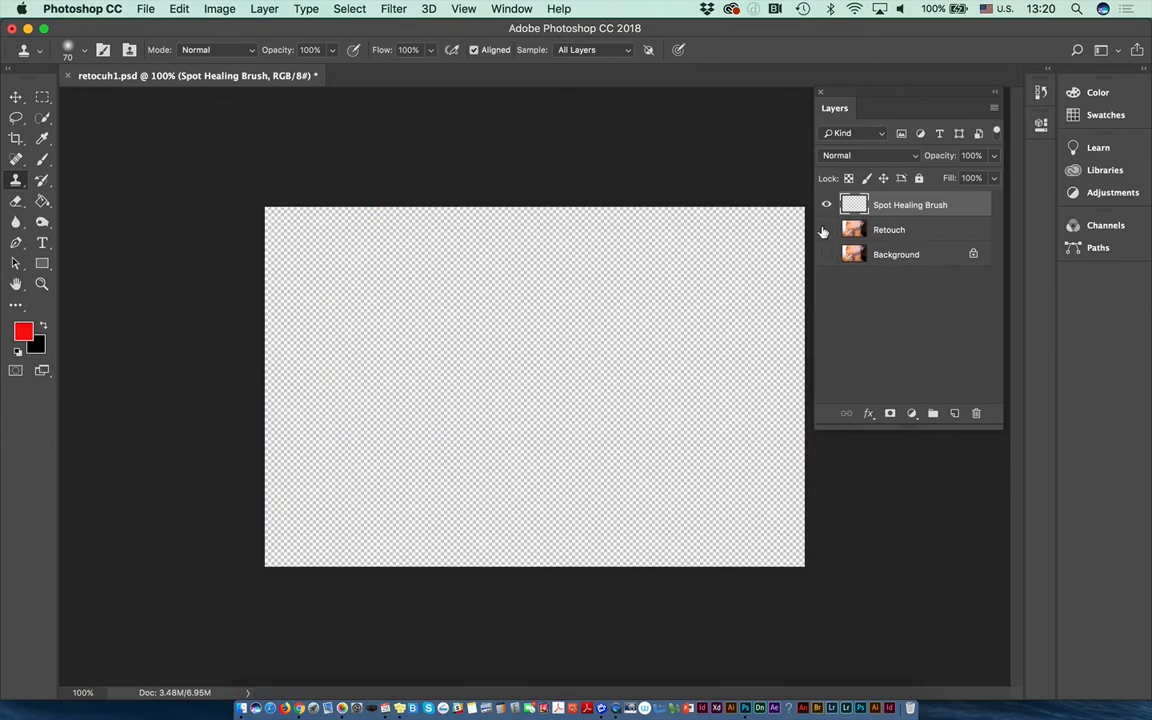
pyautogui.click(826, 229)
pyautogui.click(826, 254)
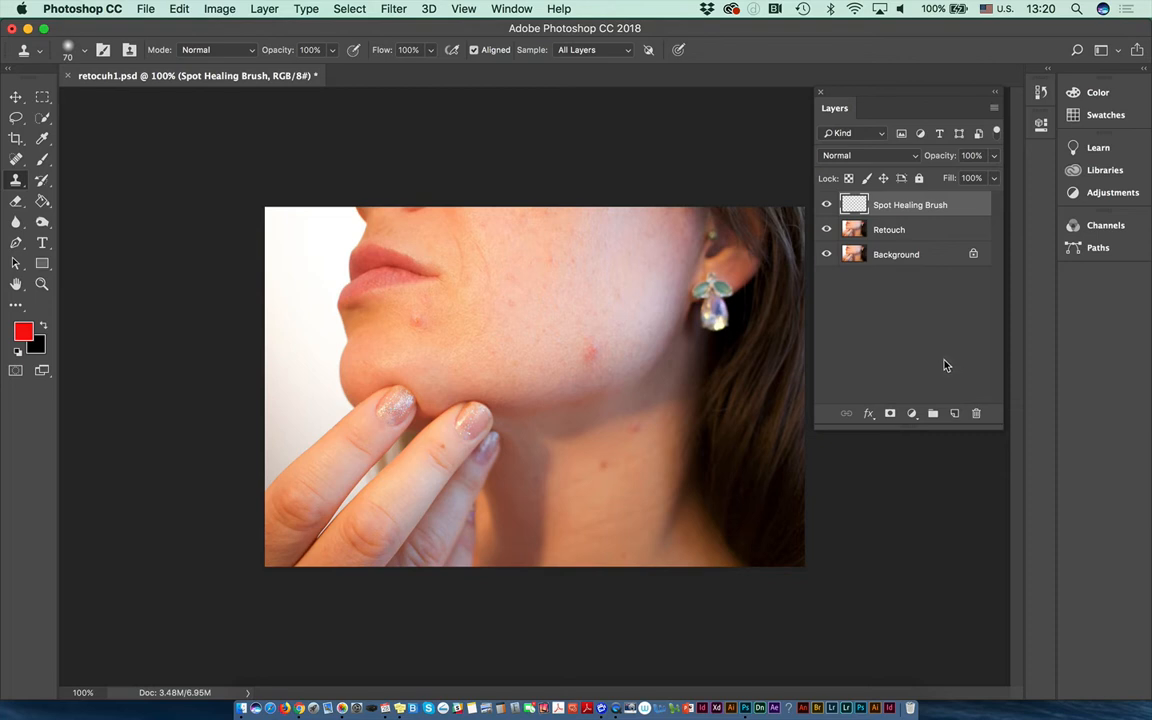
# Try shifting the Retouch layer out of alignment with the Background using the Move tool, and undo the move.
pyautogui.click(905, 234)
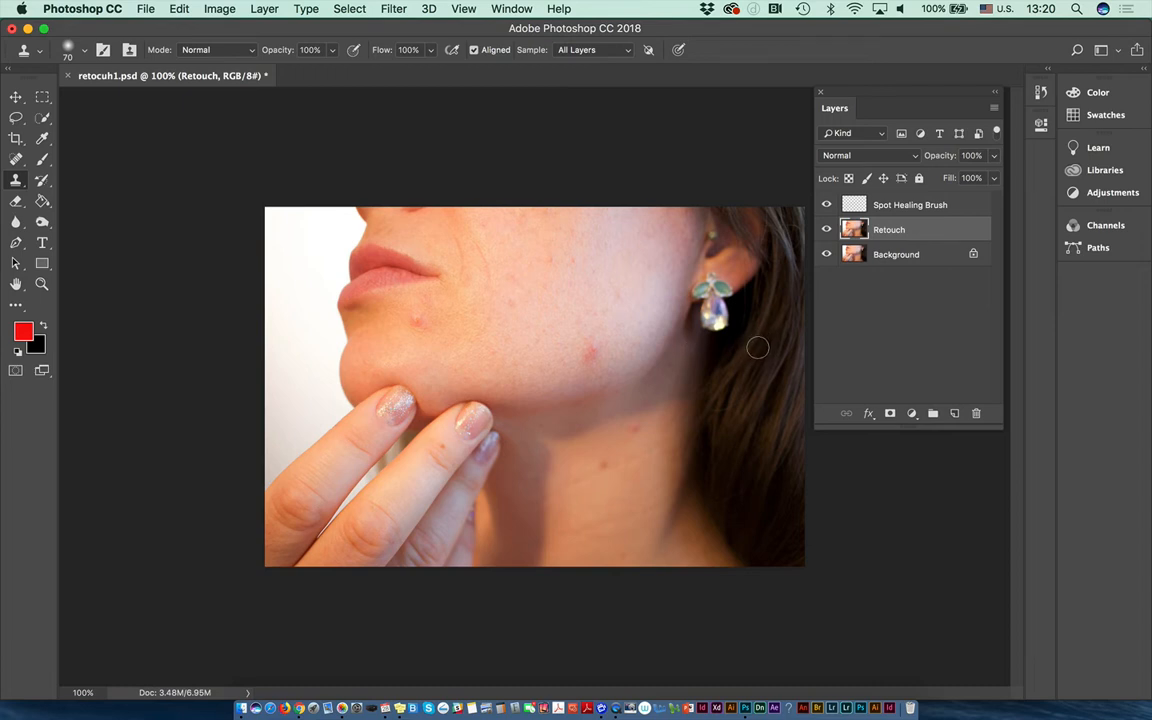
pyautogui.click(916, 256)
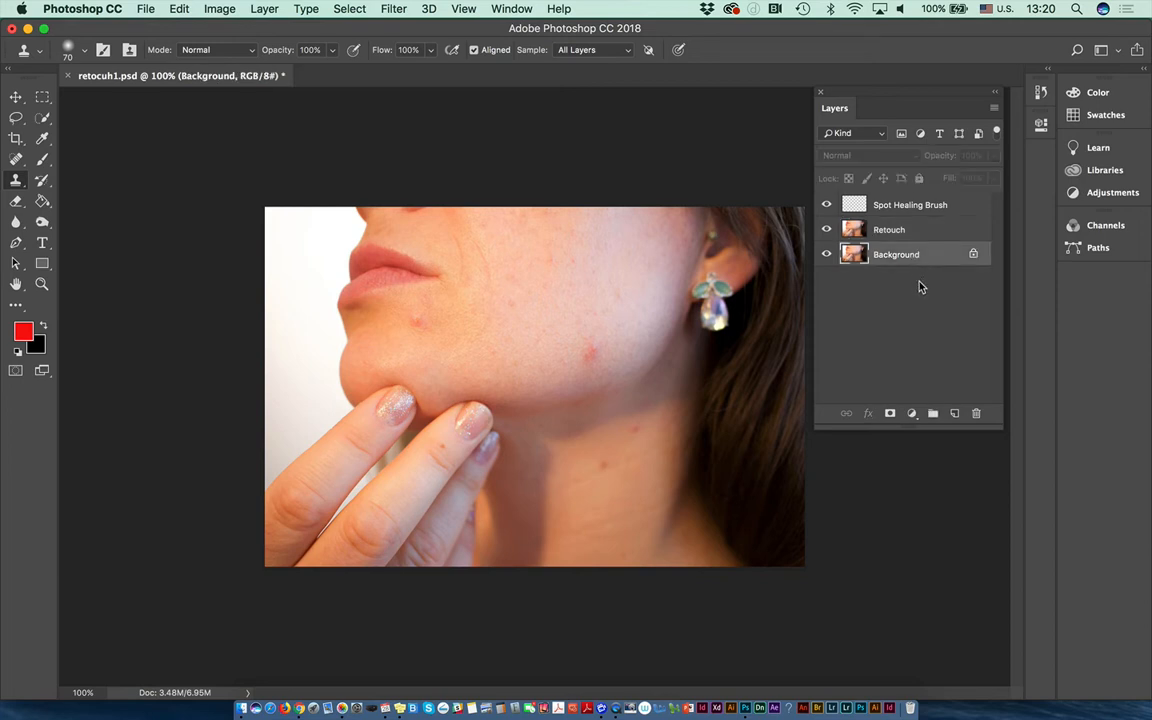
pyautogui.click(902, 232)
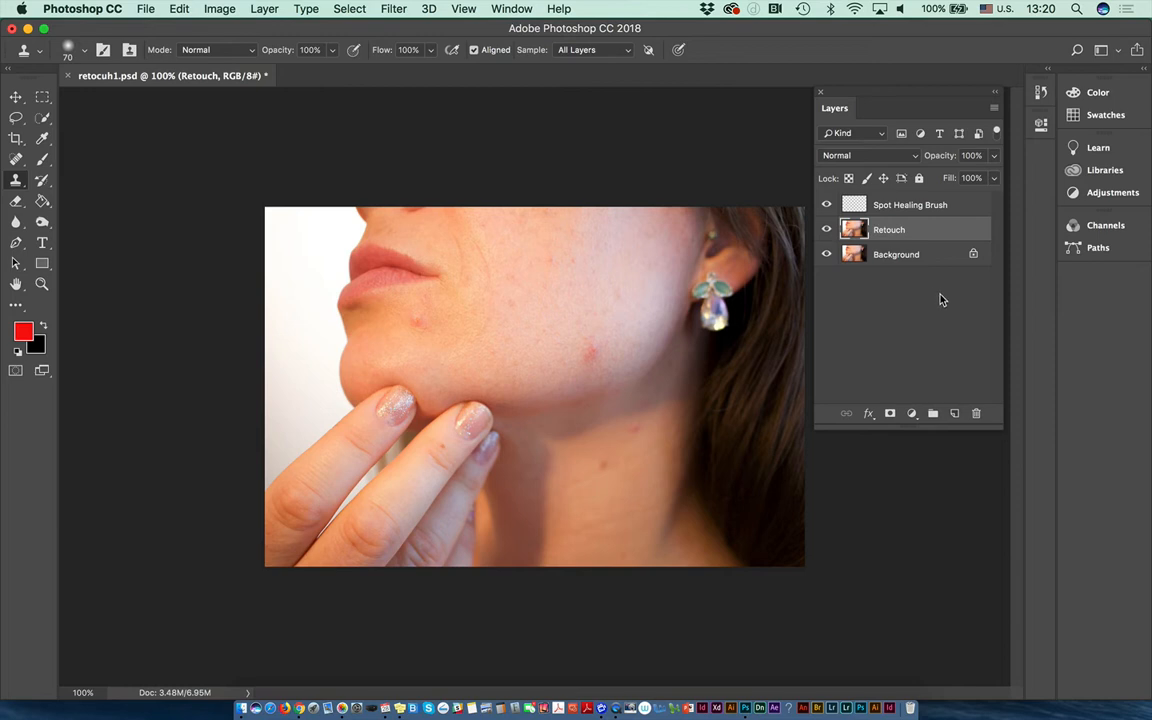
pyautogui.click(16, 98)
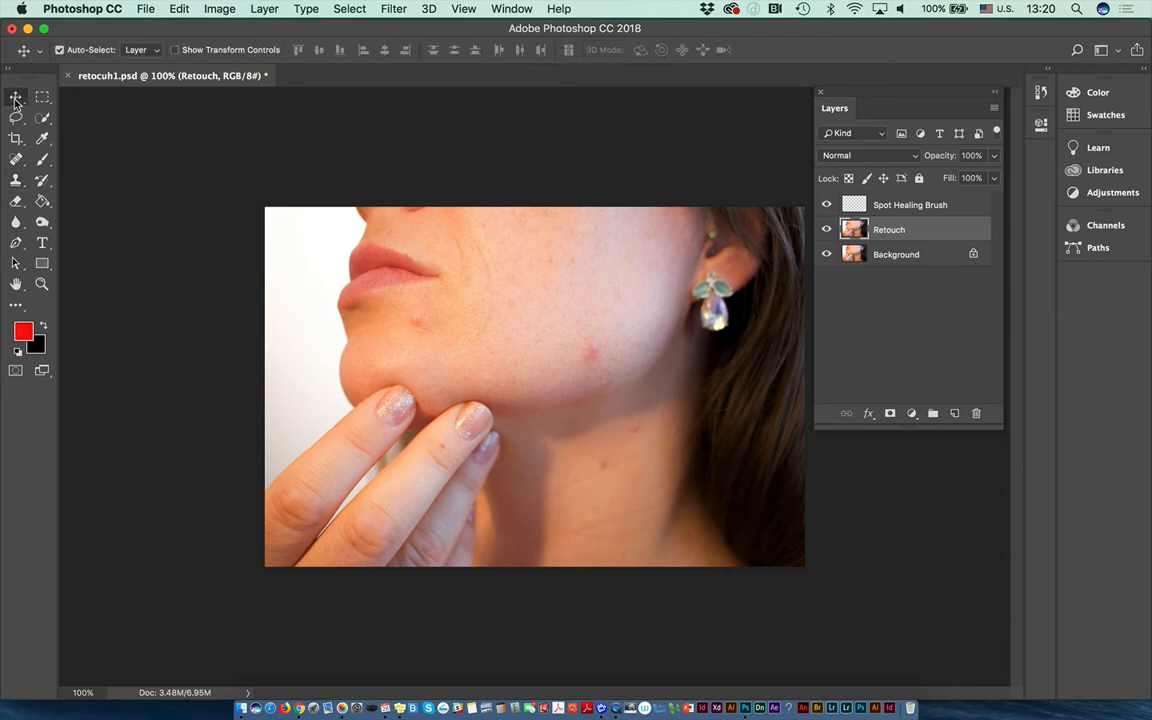
pyautogui.moveTo(548, 290); pyautogui.dragTo(615, 416)
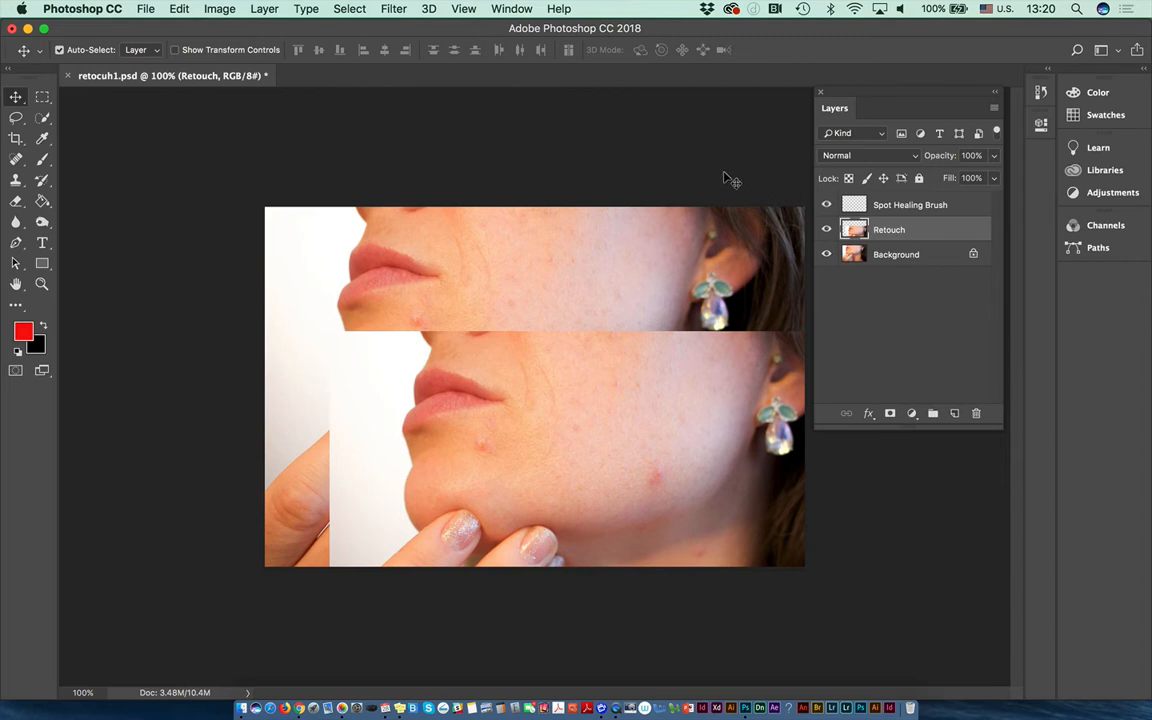
pyautogui.click(178, 9)
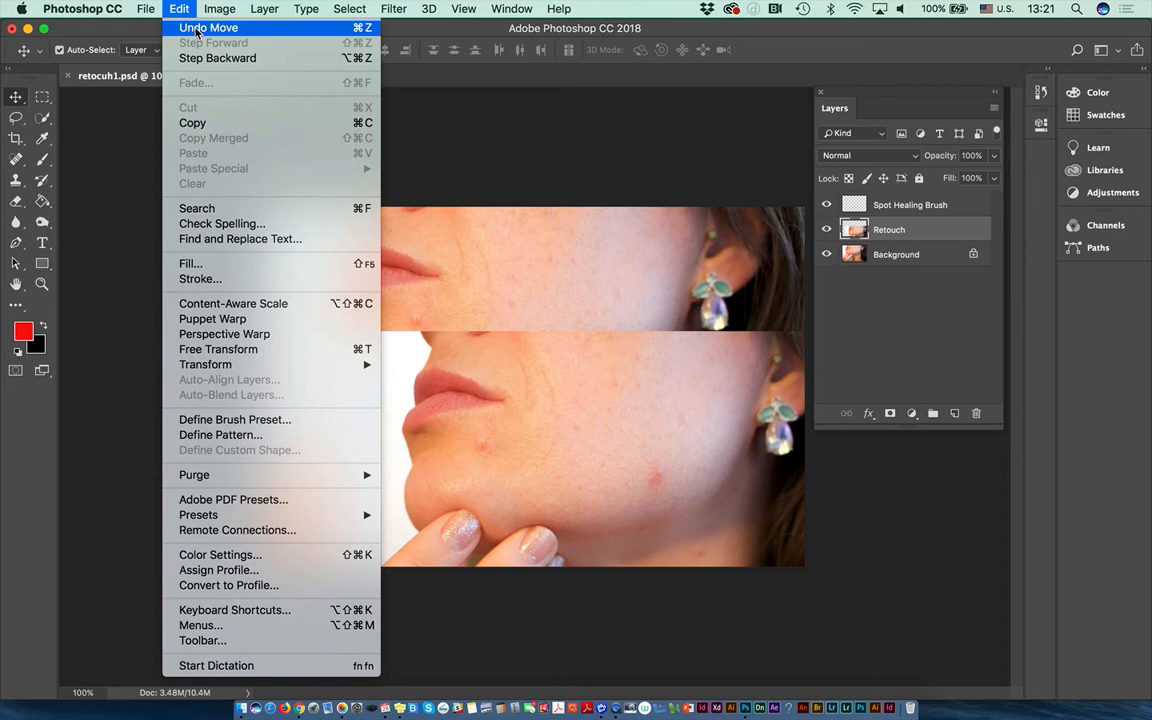
pyautogui.click(197, 32)
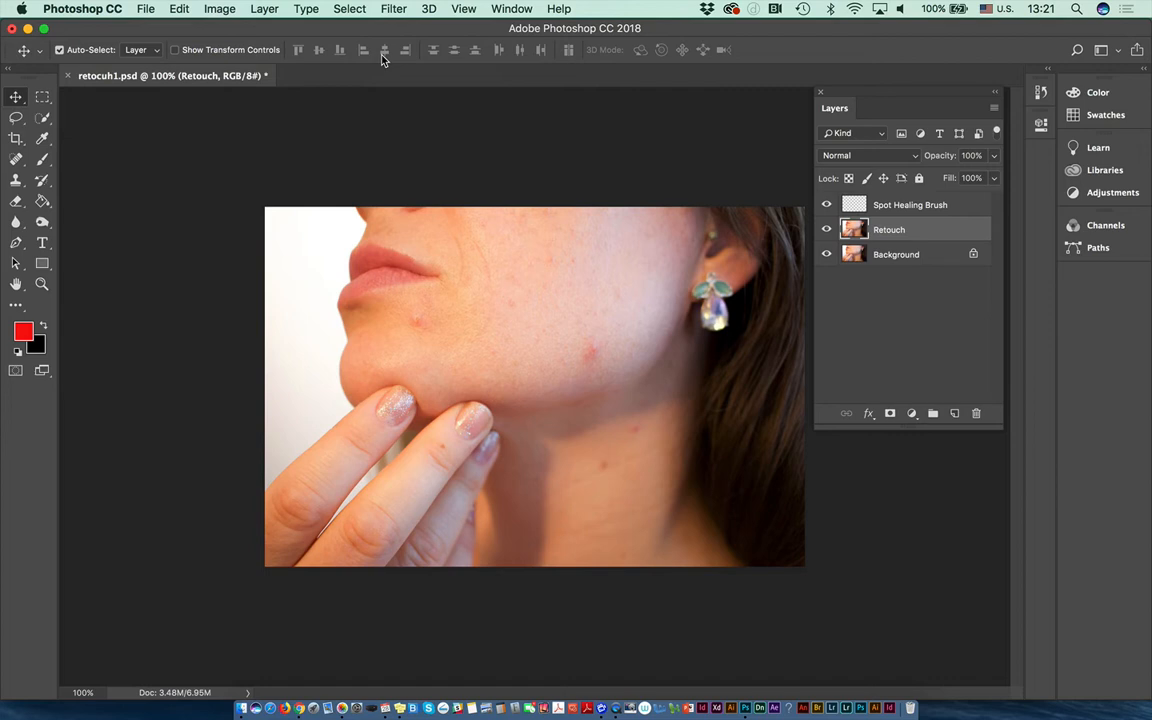
# Lock the position of the Retouch layer.
pyautogui.click(884, 180)
pyautogui.click(886, 180)
pyautogui.click(884, 179)
# Make the Spot Healing Brush layer active and choose the Spot Healing Brush tool from the healing tools.
pyautogui.click(944, 205)
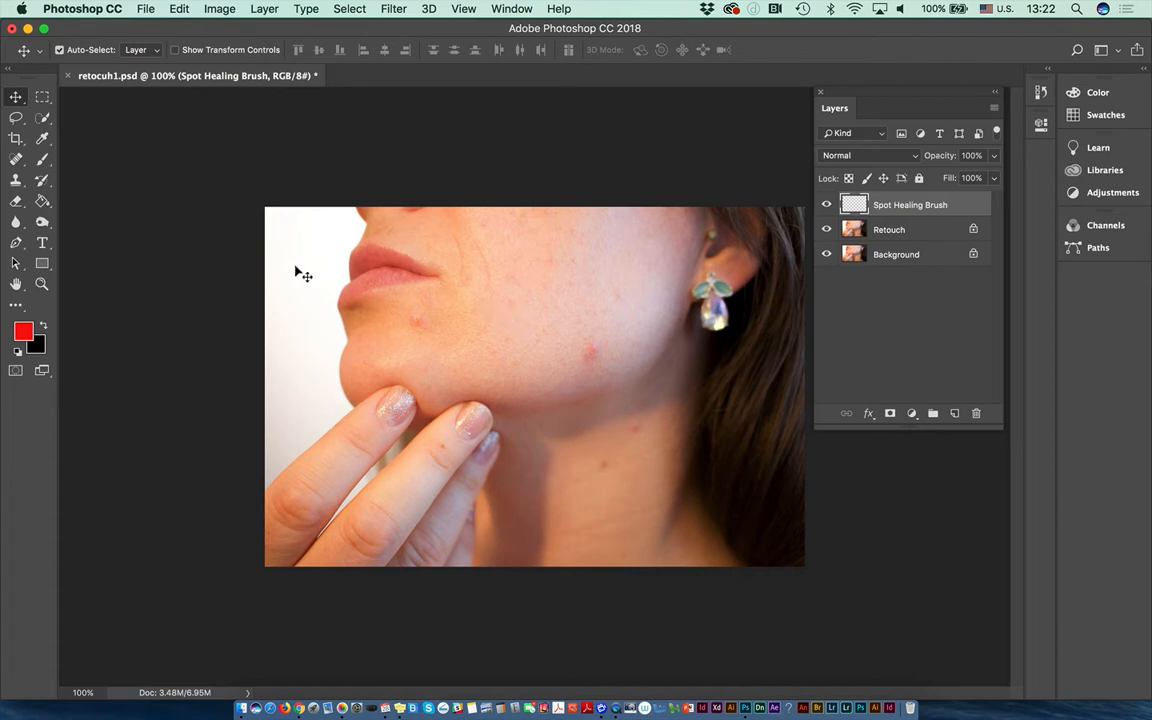
pyautogui.press('j')
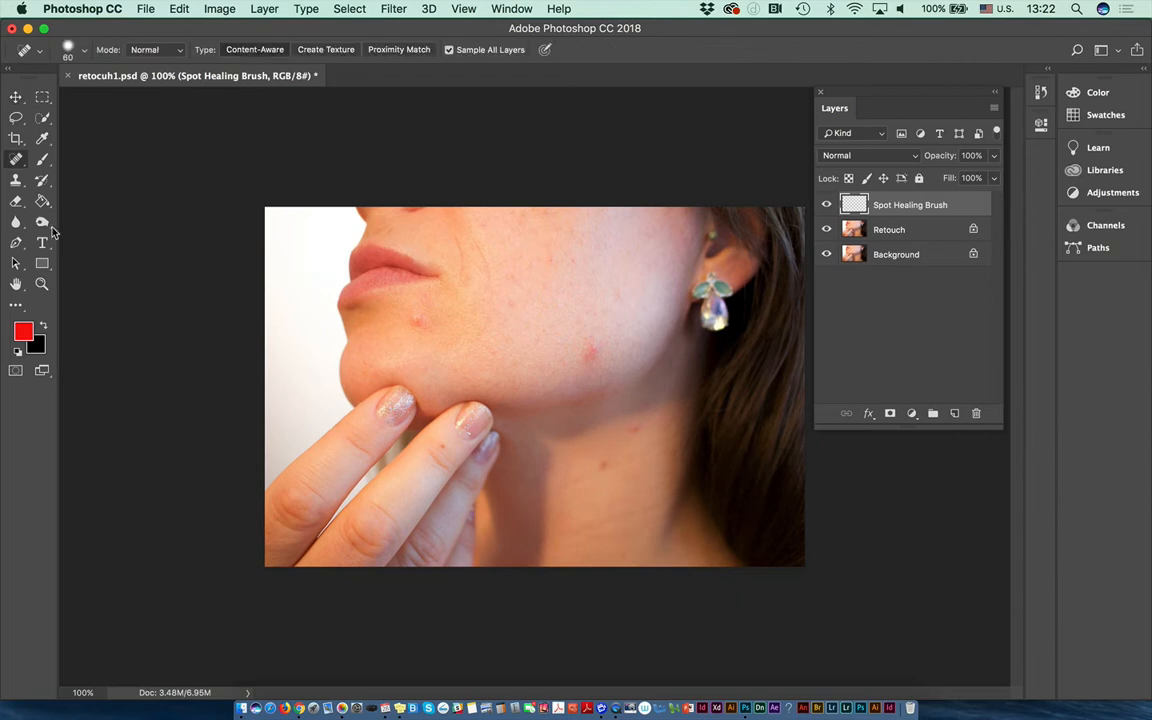
pyautogui.rightClick(16, 161)
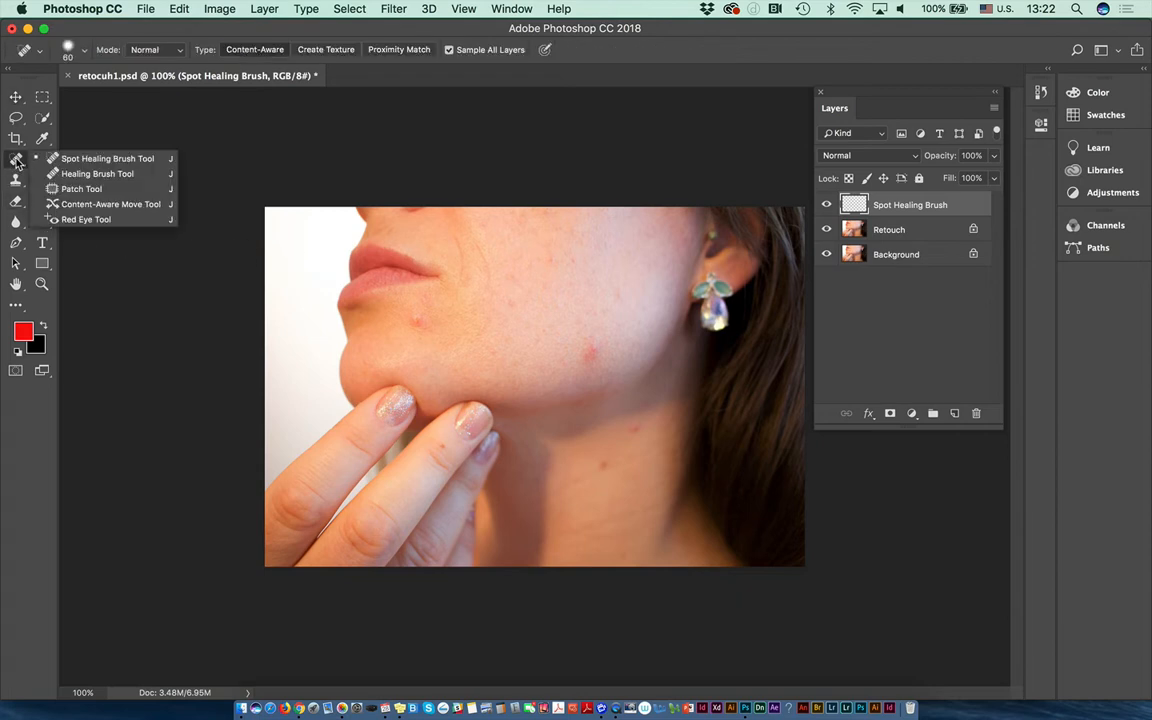
pyautogui.click(72, 162)
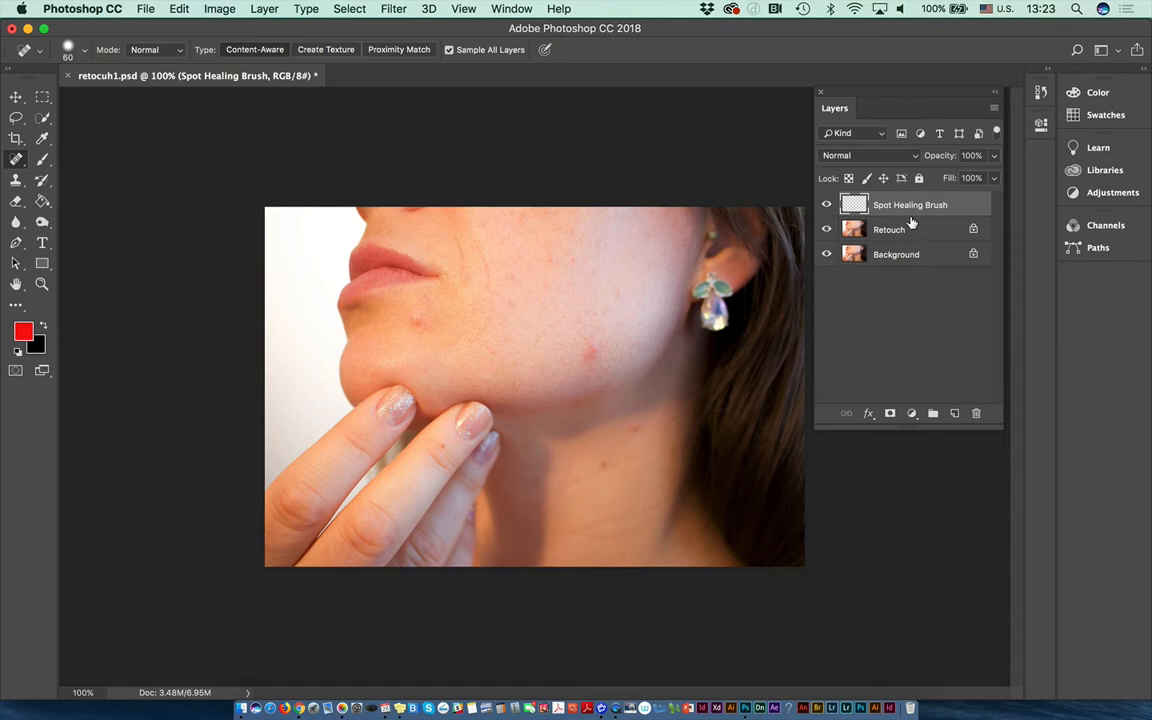
# Set the healing brush size to 59 px and its hardness to 40%, trying larger and harder settings on the way.
pyautogui.click(84, 52)
pyautogui.moveTo(70, 94)
pyautogui.mouseDown()
pyautogui.moveTo(135, 94)
pyautogui.moveTo(83, 95)
pyautogui.mouseUp()
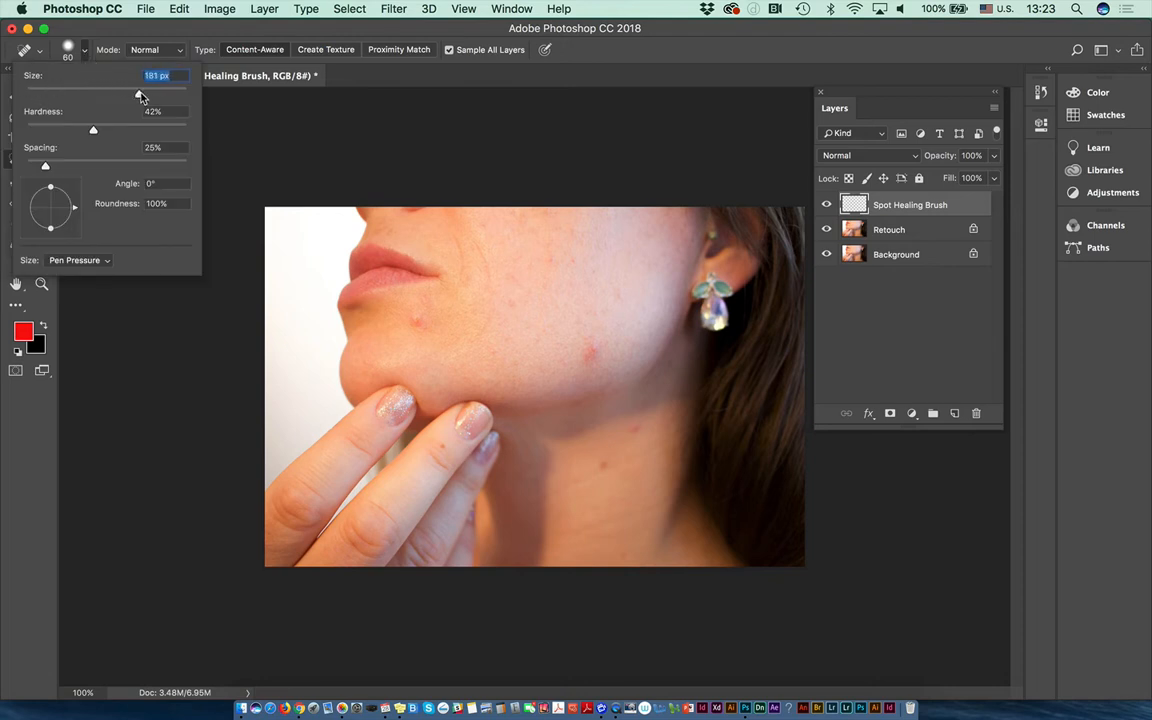
pyautogui.moveTo(140, 96)
pyautogui.mouseDown()
pyautogui.moveTo(45, 96)
pyautogui.moveTo(82, 96)
pyautogui.moveTo(72, 96)
pyautogui.mouseUp()
pyautogui.moveTo(93, 129); pyautogui.dragTo(186, 130)
pyautogui.moveTo(175, 131); pyautogui.dragTo(20, 131)
pyautogui.moveTo(27, 130); pyautogui.dragTo(93, 129)
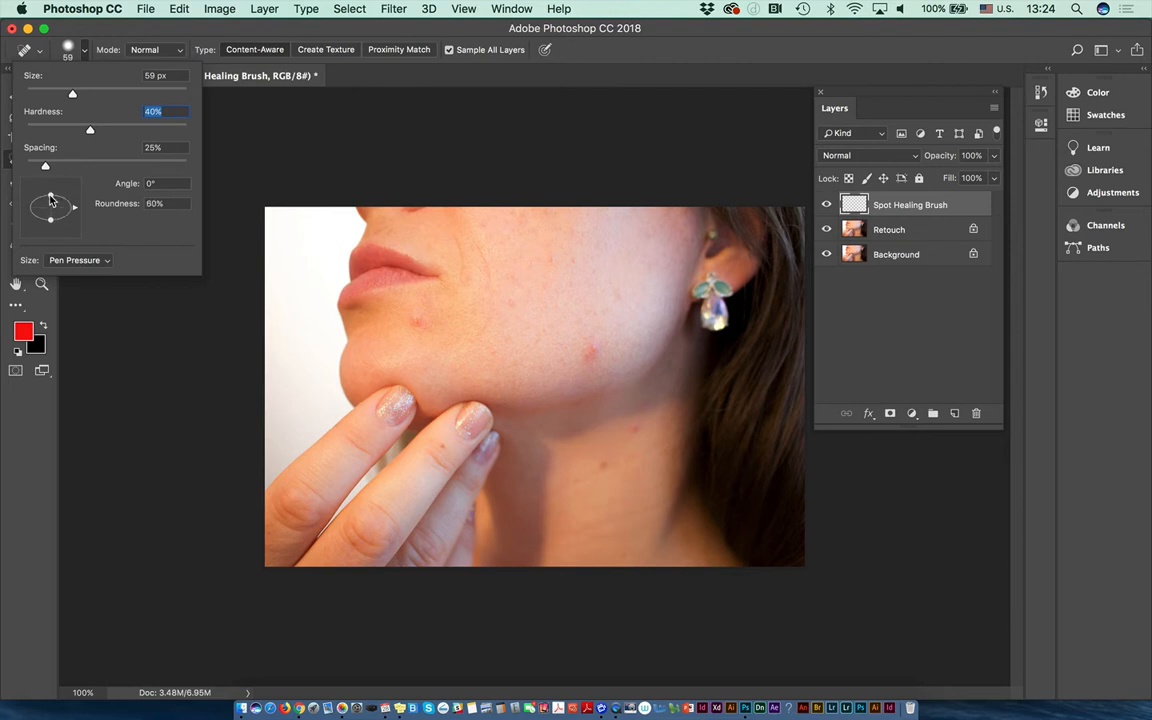
# Set the brush tip to an angle of -2° and a roundness of 96%, keeping the size control on Pen Pressure.
pyautogui.moveTo(52, 188)
pyautogui.mouseDown()
pyautogui.moveTo(52, 206)
pyautogui.moveTo(49, 178)
pyautogui.moveTo(68, 210)
pyautogui.mouseUp()
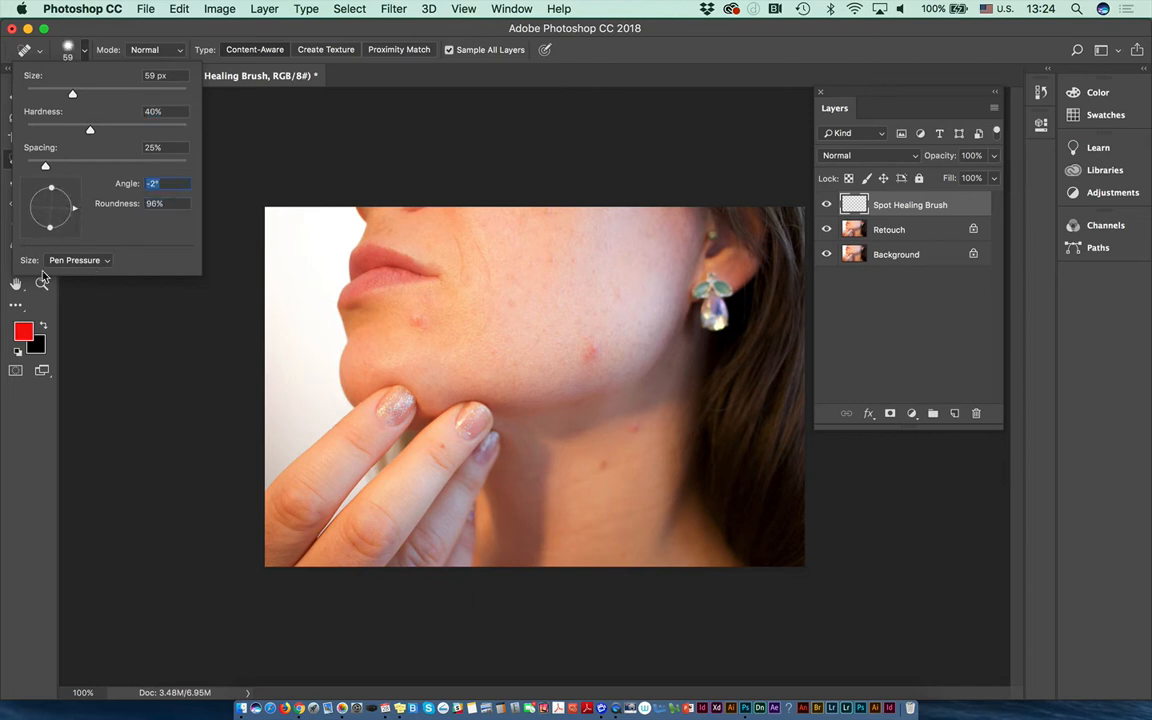
pyautogui.click(99, 266)
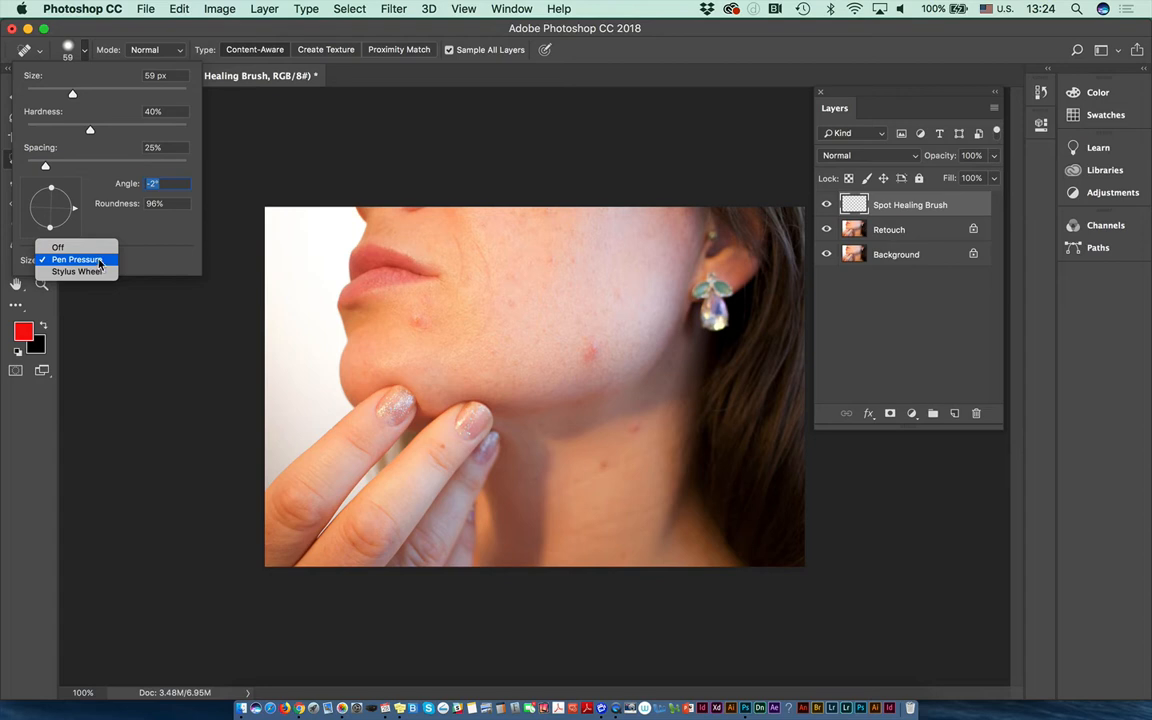
pyautogui.click(99, 262)
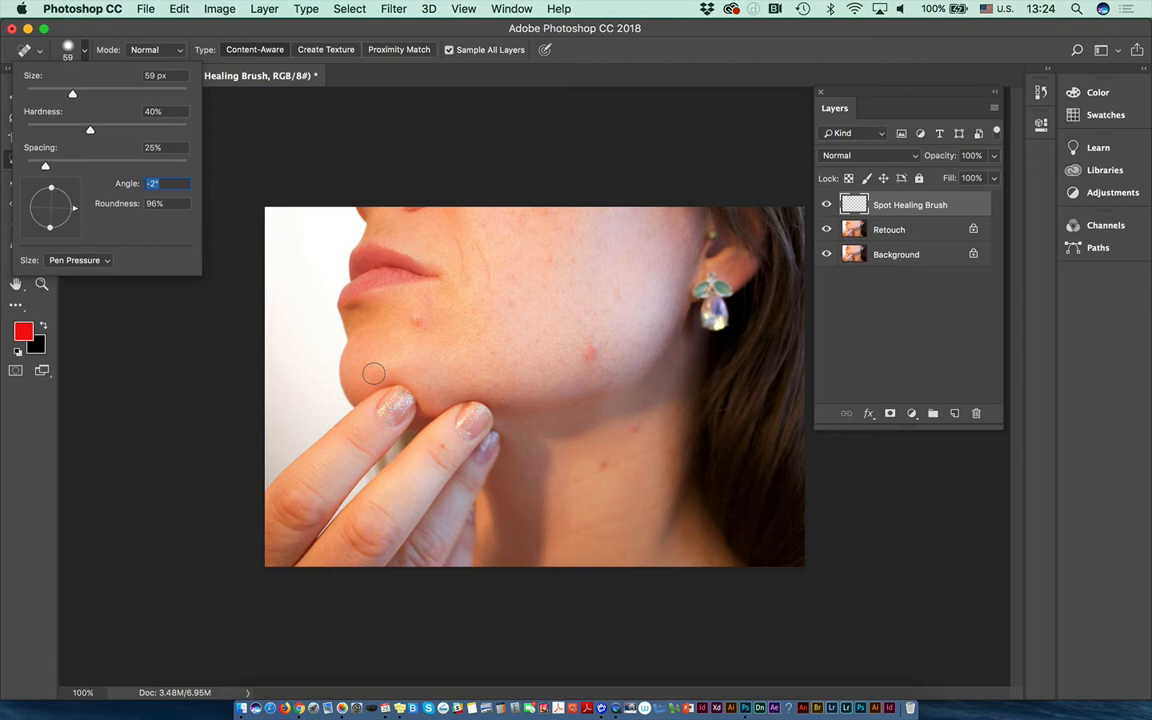
pyautogui.click(133, 23)
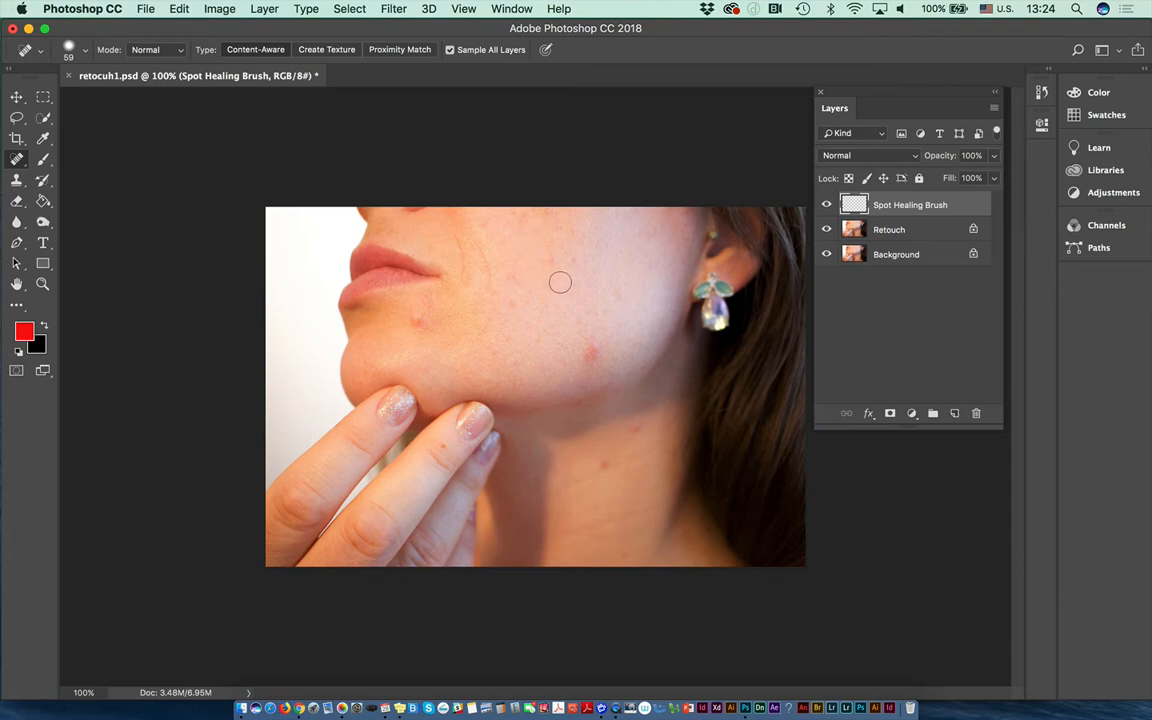
# Try healing the chin blemish with Sample All Layers disabled, and enable Sample All Layers again.
pyautogui.click(449, 49)
pyautogui.moveTo(419, 320); pyautogui.dragTo(429, 319)
pyautogui.click(450, 50)
# Heal the red blemish on the chin below the mouth corner and the skin around it, sampling all layers.
pyautogui.click(418, 320)
pyautogui.click(419, 327)
pyautogui.click(423, 317)
pyautogui.click(409, 319)
pyautogui.moveTo(379, 327); pyautogui.dragTo(688, 202)
# Heal the small red spots scattered over the cheek and chin with the Spot Healing Brush.
pyautogui.click(509, 304)
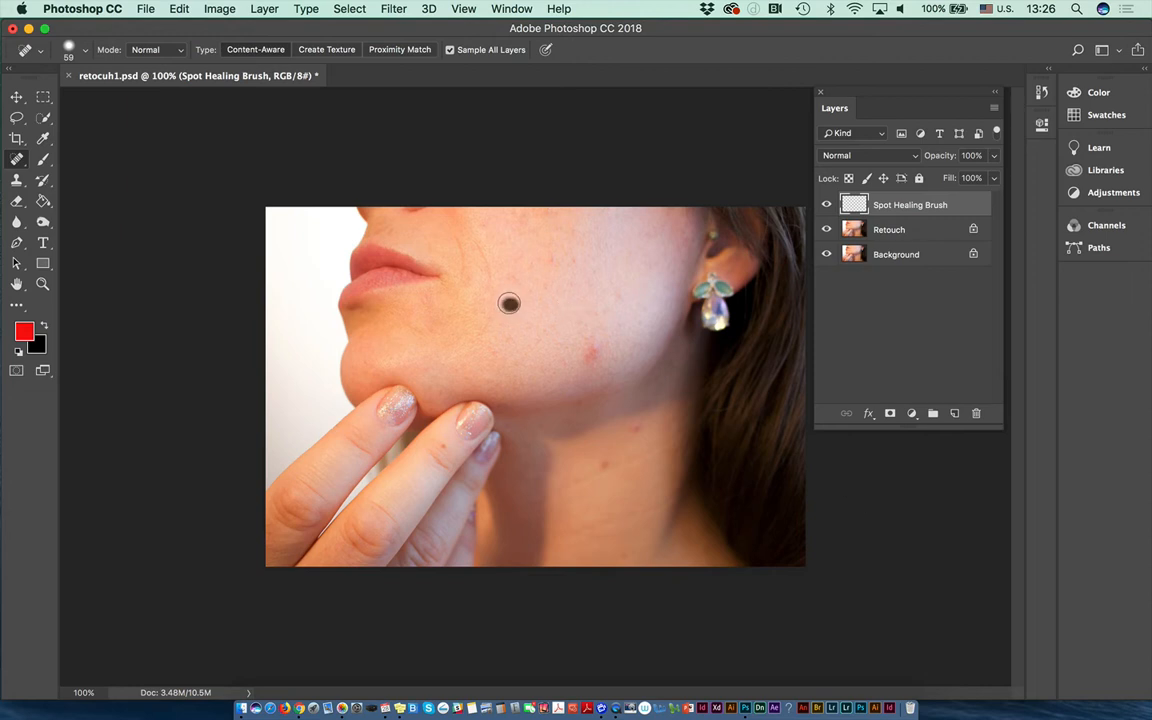
pyautogui.click(524, 214)
pyautogui.click(498, 230)
pyautogui.click(545, 290)
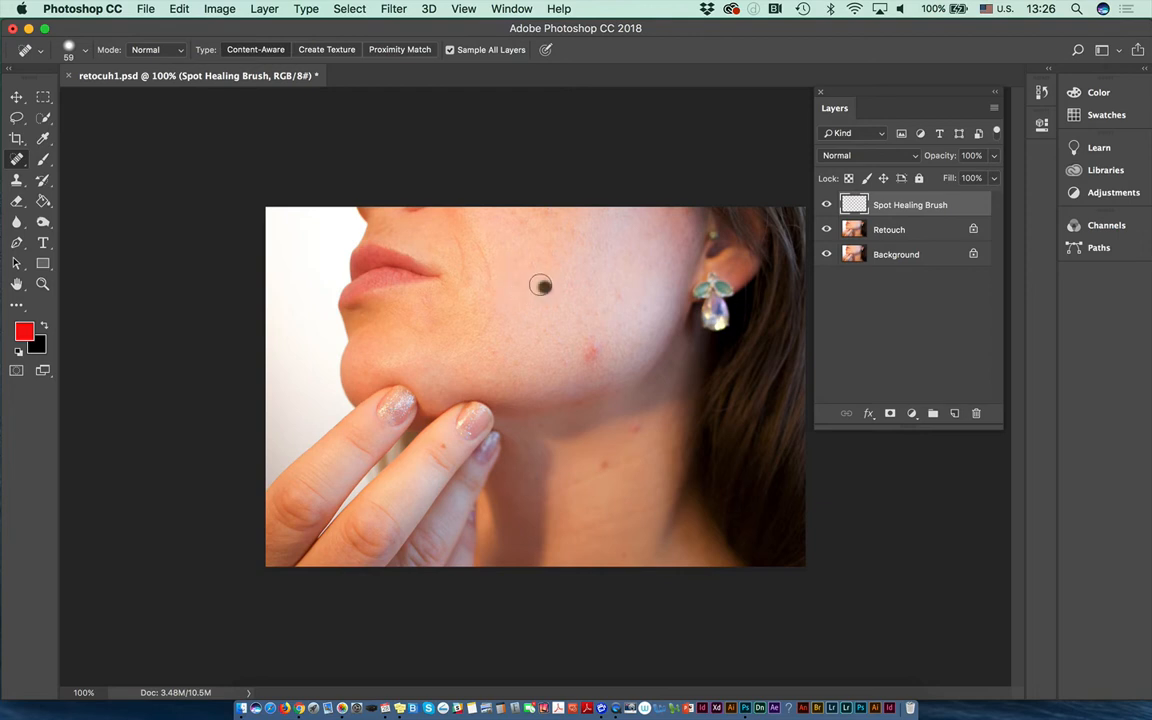
pyautogui.click(615, 295)
pyautogui.click(560, 311)
pyautogui.click(537, 337)
pyautogui.click(468, 360)
pyautogui.click(426, 346)
# Enlarge the healing brush to 500 px and shrink it back to 70 px.
pyautogui.click(85, 51)
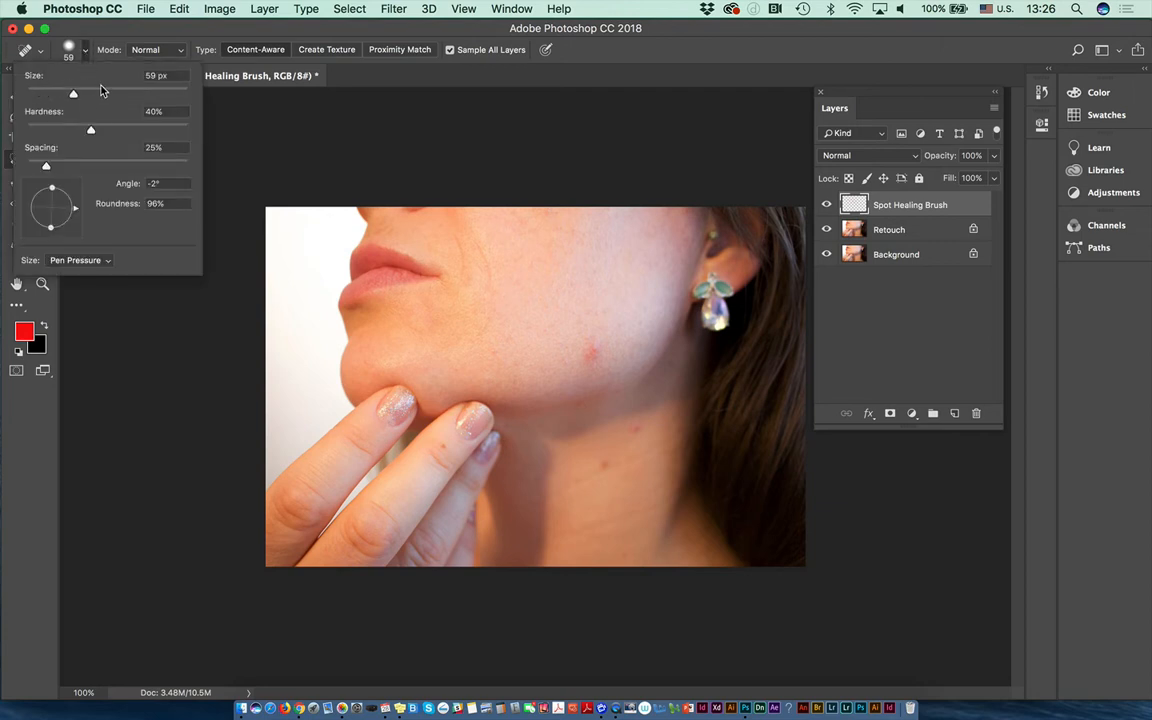
pyautogui.click(105, 29)
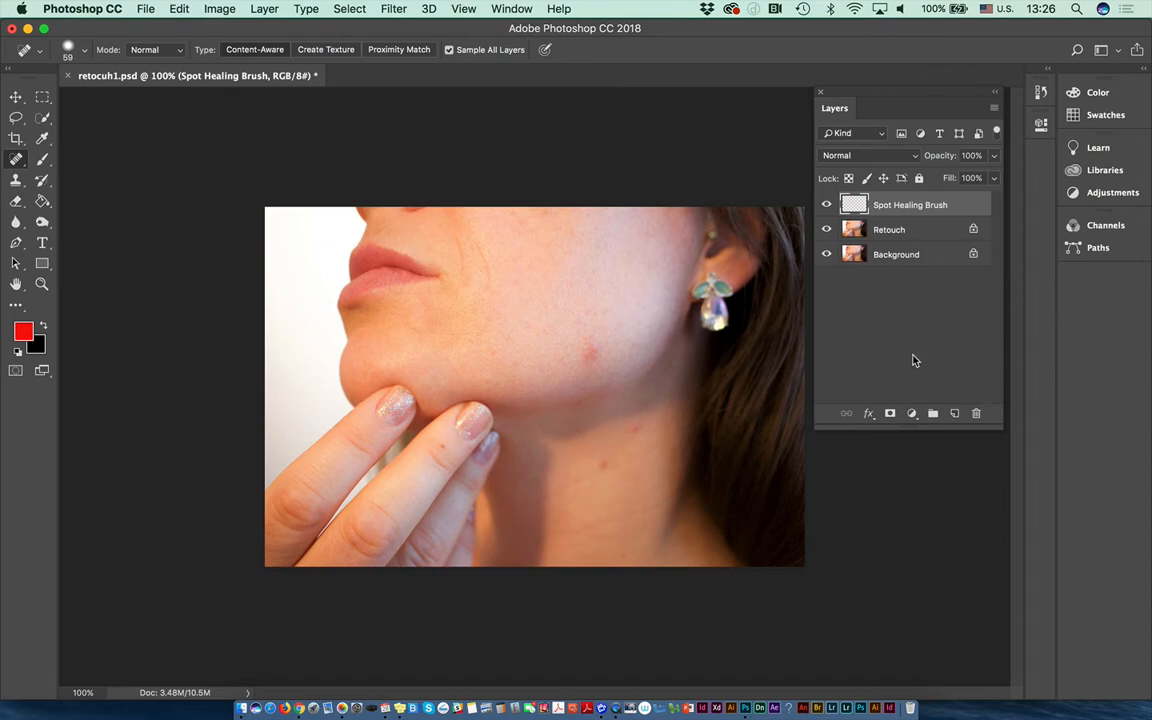
pyautogui.press(']')
pyautogui.press(']')
pyautogui.press(']')
pyautogui.press(']')
pyautogui.press(']')
pyautogui.press(']')
pyautogui.press(']')
pyautogui.press(']')
pyautogui.press(']')
pyautogui.press(']')
pyautogui.press(']')
pyautogui.press(']')
pyautogui.press(']')
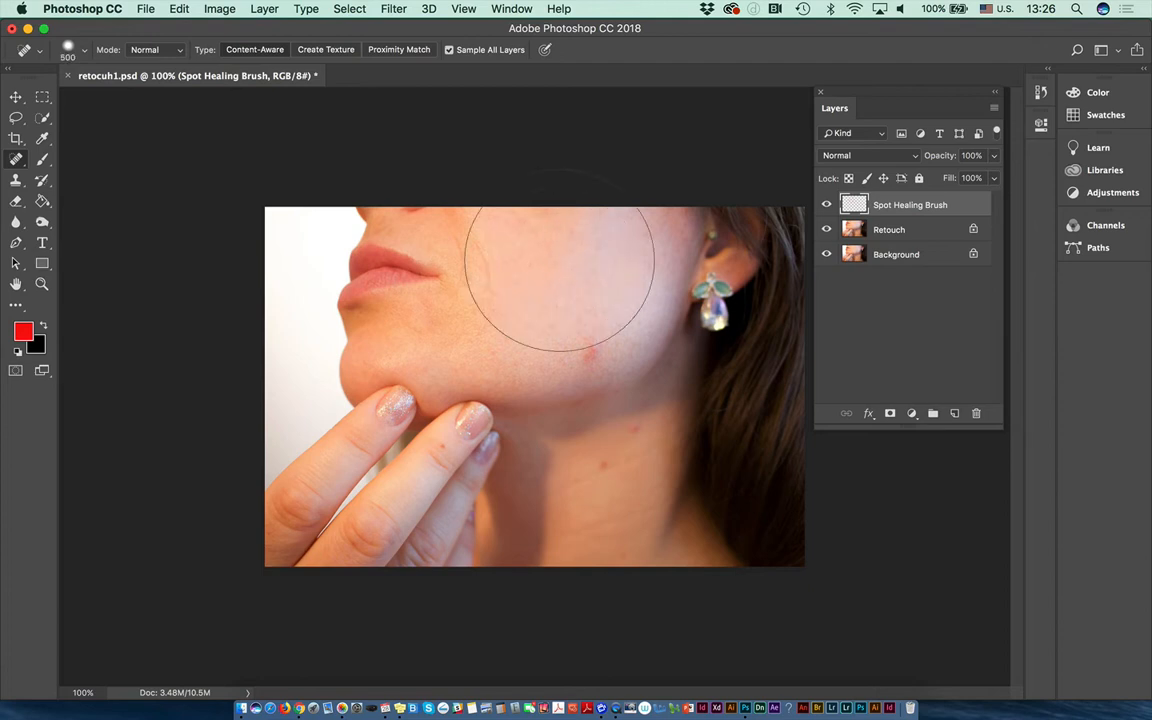
pyautogui.press('[')
pyautogui.press('[')
pyautogui.press('[')
pyautogui.press('[')
pyautogui.press('[')
pyautogui.press('[')
pyautogui.press('[')
pyautogui.press('[')
pyautogui.press('[')
pyautogui.press('[')
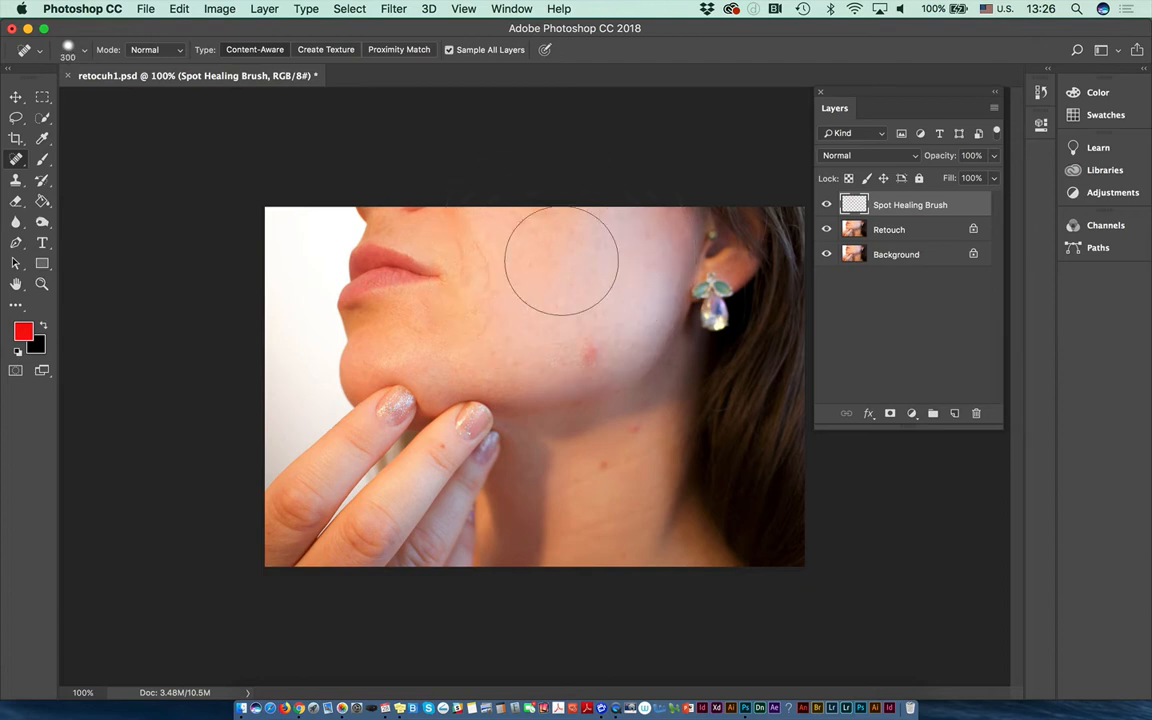
pyautogui.press('[')
pyautogui.press('[')
pyautogui.press('[')
pyautogui.press('[')
pyautogui.press('[')
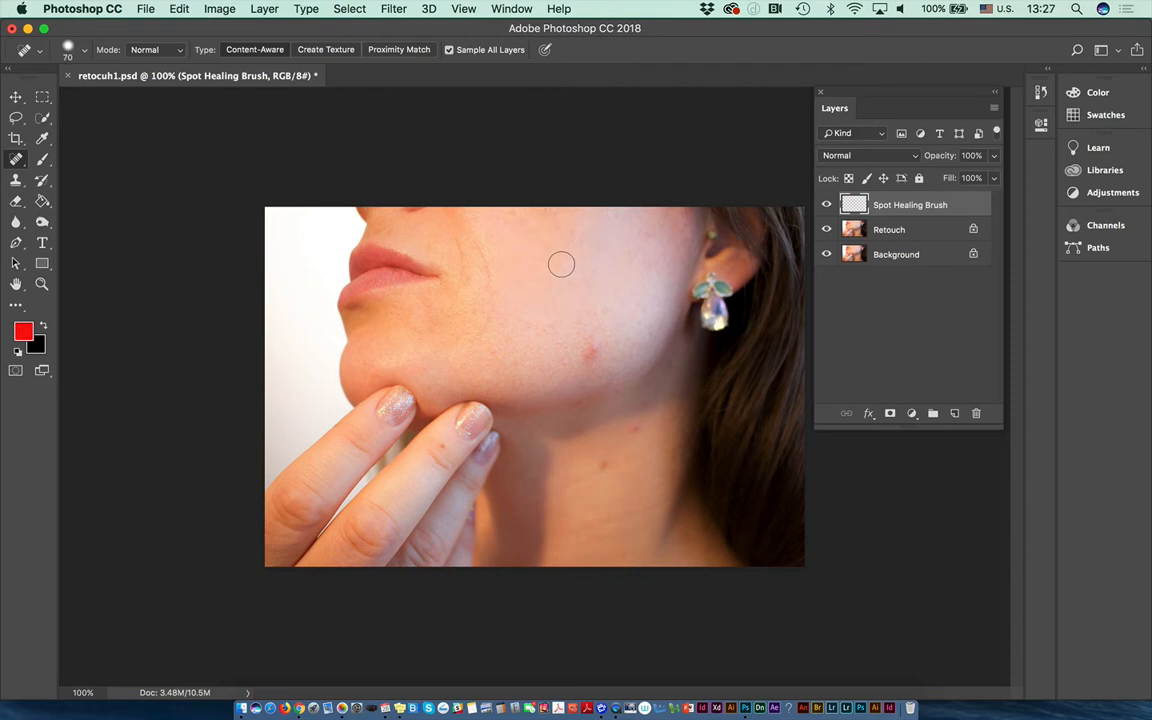
# Try several larger and smaller healing brush sizes and settle on 90 px.
pyautogui.press(']')
pyautogui.press(']')
pyautogui.press(']')
pyautogui.press(']')
pyautogui.press(']')
pyautogui.press(']')
pyautogui.press(']')
pyautogui.press(']')
pyautogui.press('[')
pyautogui.press('[')
pyautogui.press('[')
pyautogui.press('[')
pyautogui.press('[')
pyautogui.press('[')
pyautogui.press('[')
pyautogui.press('[')
pyautogui.press('[')
pyautogui.press('[')
pyautogui.press('[')
pyautogui.press(']')
pyautogui.press(']')
pyautogui.press(']')
pyautogui.press(']')
pyautogui.press(']')
# Heal the large red blemish on the jaw, the nearby cheek spot, the mole on the finger and the neck spot.
pyautogui.click(589, 355)
pyautogui.click(576, 325)
pyautogui.click(447, 442)
pyautogui.click(602, 465)
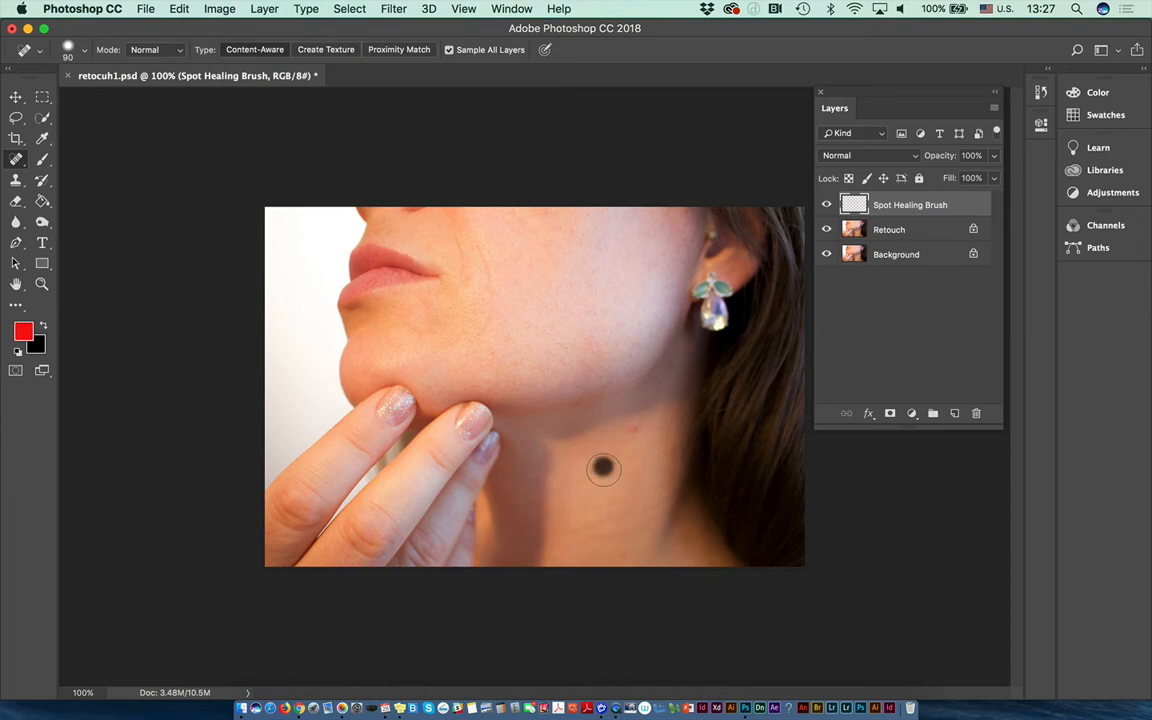
# Heal the remaining marks on the cheek, jaw and above the lip, and toggle the Spot Healing Brush layer's visibility to compare before and after.
pyautogui.click(525, 319)
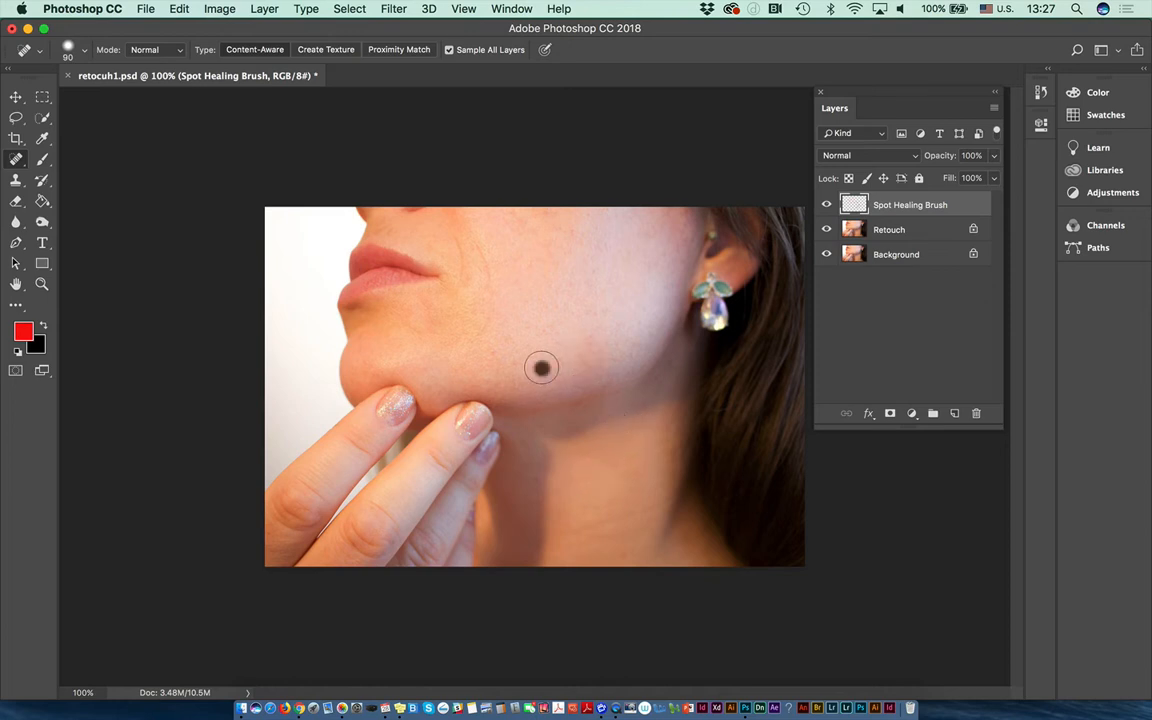
pyautogui.click(440, 318)
pyautogui.click(395, 240)
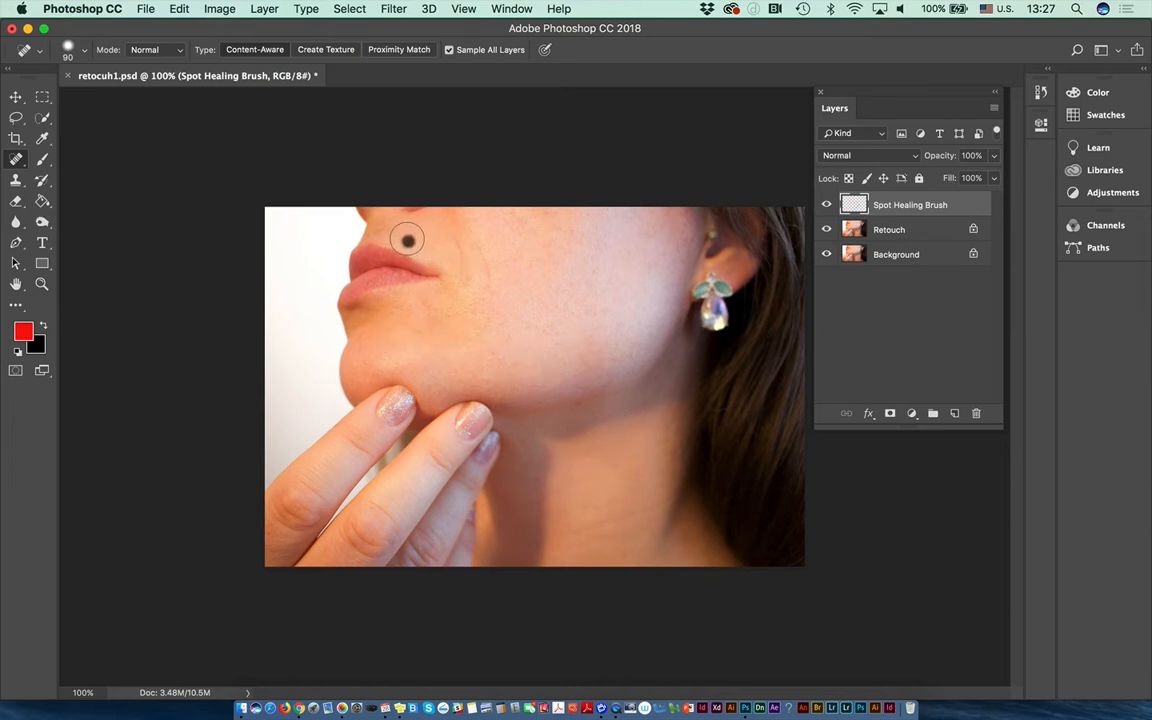
pyautogui.click(500, 229)
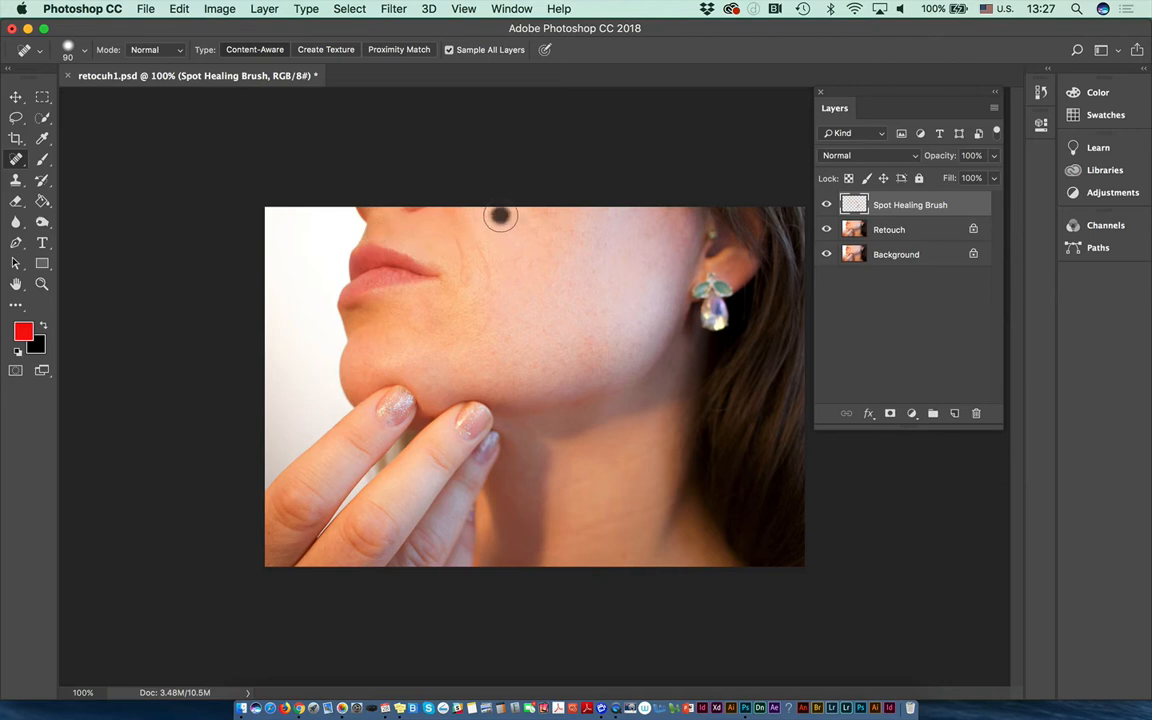
pyautogui.click(537, 221)
pyautogui.click(543, 212)
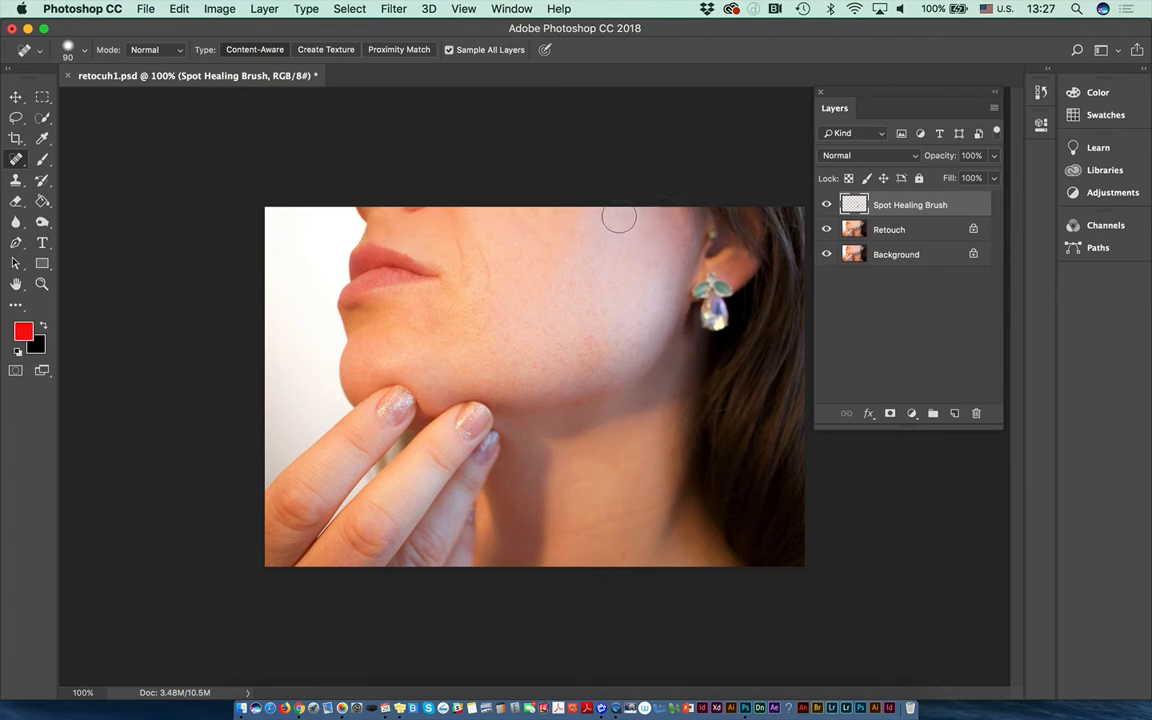
pyautogui.click(553, 224)
pyautogui.click(558, 326)
pyautogui.click(594, 359)
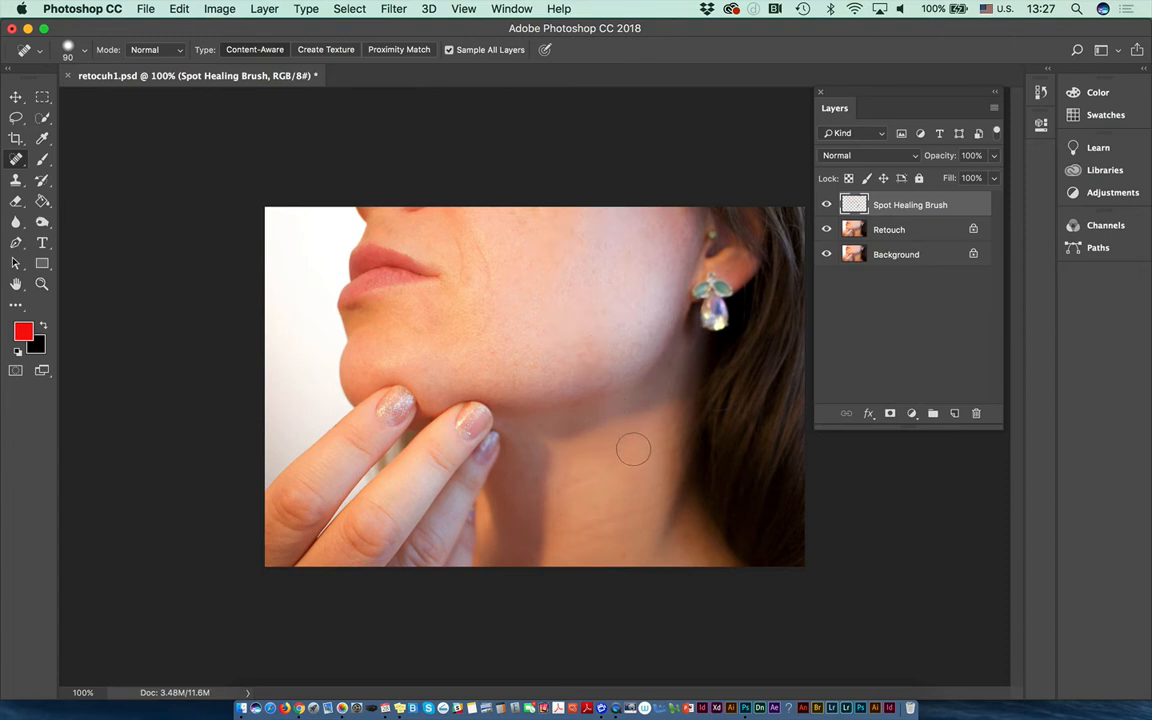
pyautogui.click(827, 205)
pyautogui.click(827, 205)
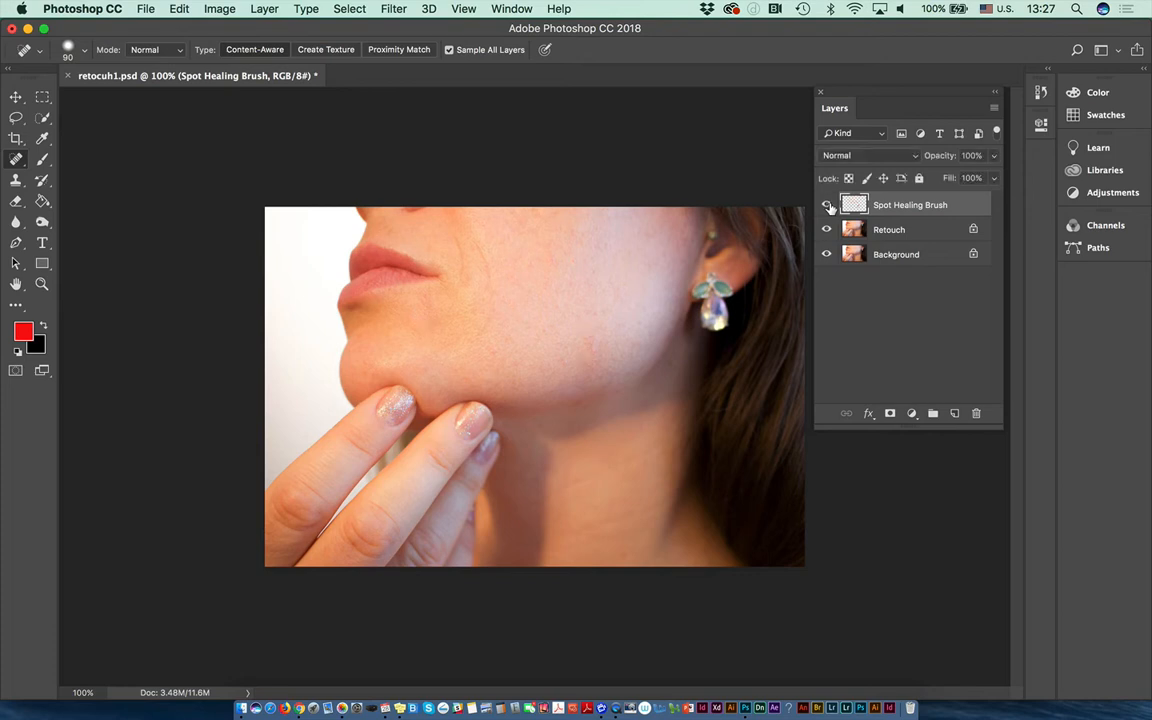
# Toggle the Spot Healing Brush layer's visibility to compare, and hide the Retouch and Background layers to view the healed patches alone.
pyautogui.click(829, 206)
pyautogui.click(828, 206)
pyautogui.click(827, 207)
pyautogui.click(827, 206)
pyautogui.click(827, 230)
pyautogui.click(826, 255)
pyautogui.click(826, 256)
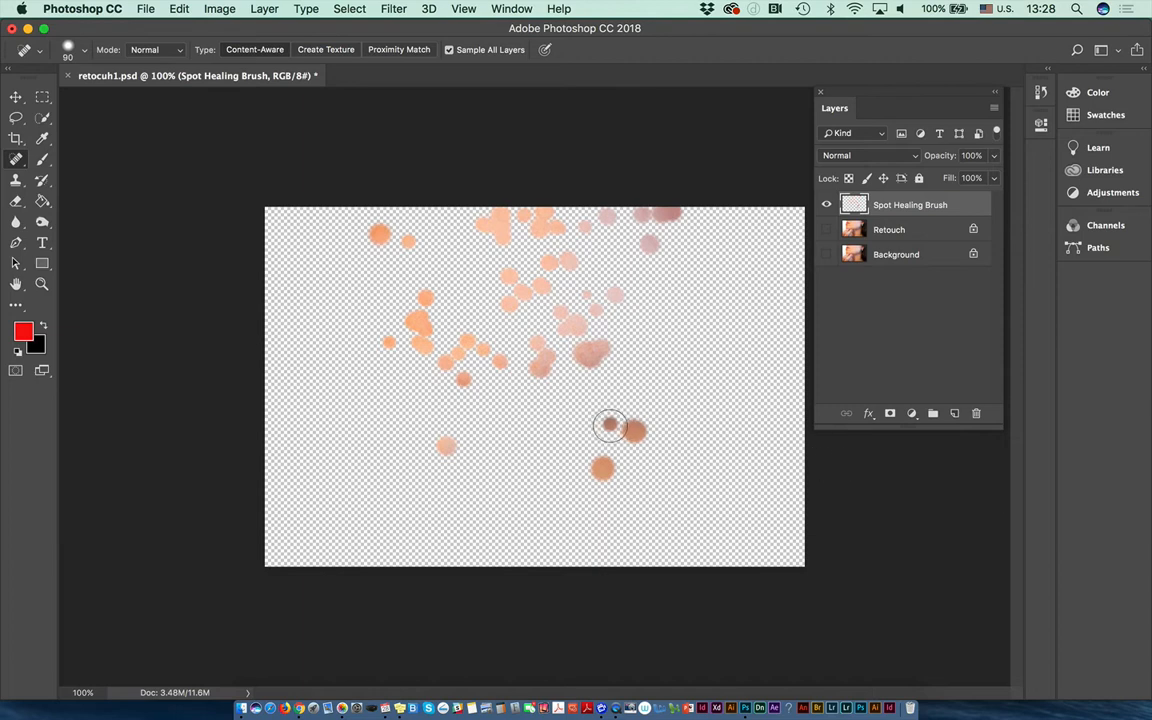
# Erase the lowest neck patch on the Spot Healing Brush layer with a 90 px Eraser, and show the Retouch and Background layers.
pyautogui.click(15, 199)
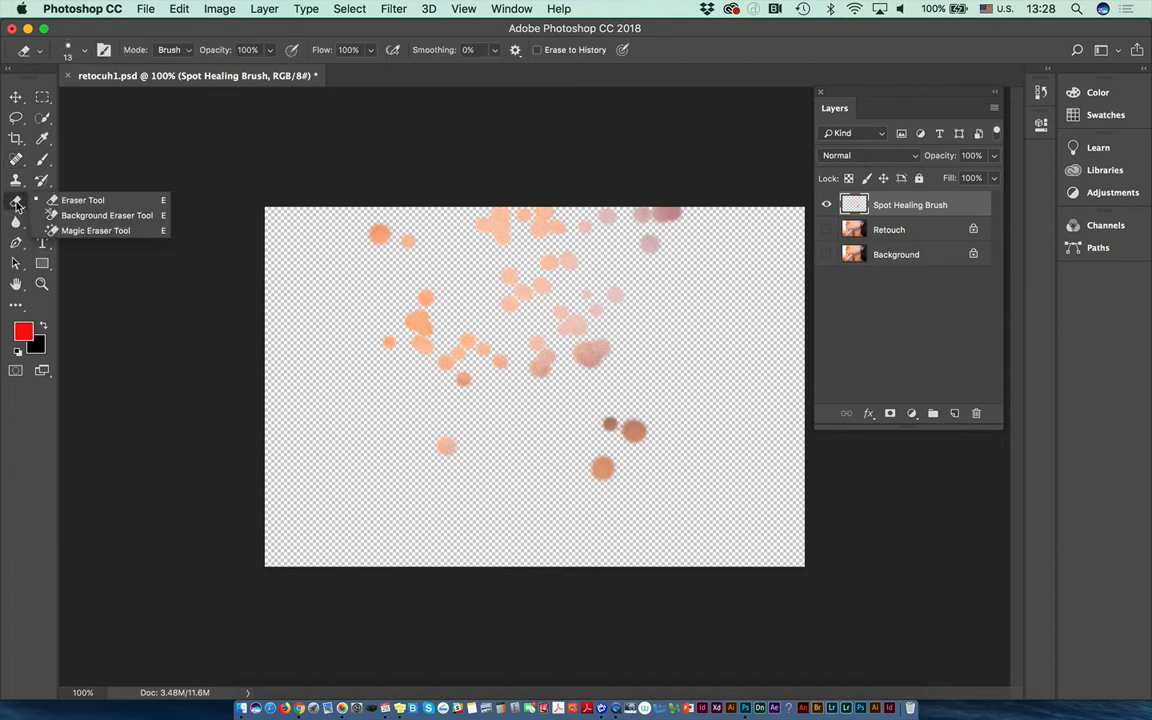
pyautogui.click(70, 201)
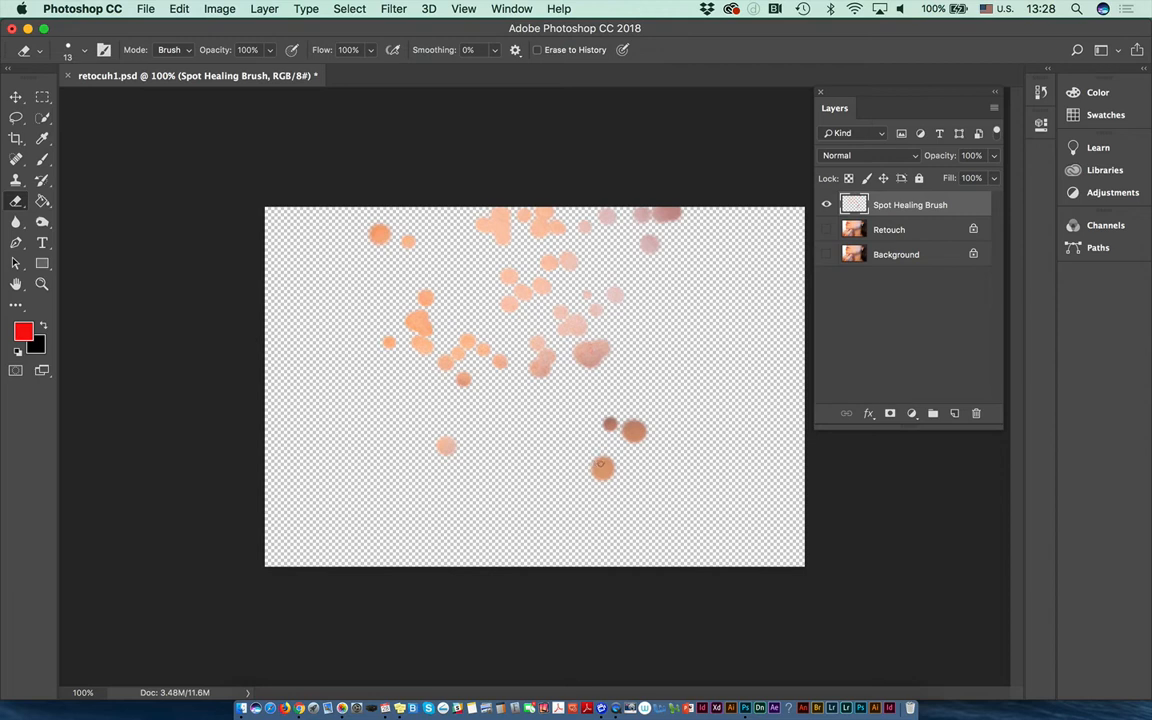
pyautogui.press(']')
pyautogui.press(']')
pyautogui.press(']')
pyautogui.press(']')
pyautogui.press(']')
pyautogui.press(']')
pyautogui.press(']')
pyautogui.press(']')
pyautogui.click(600, 470)
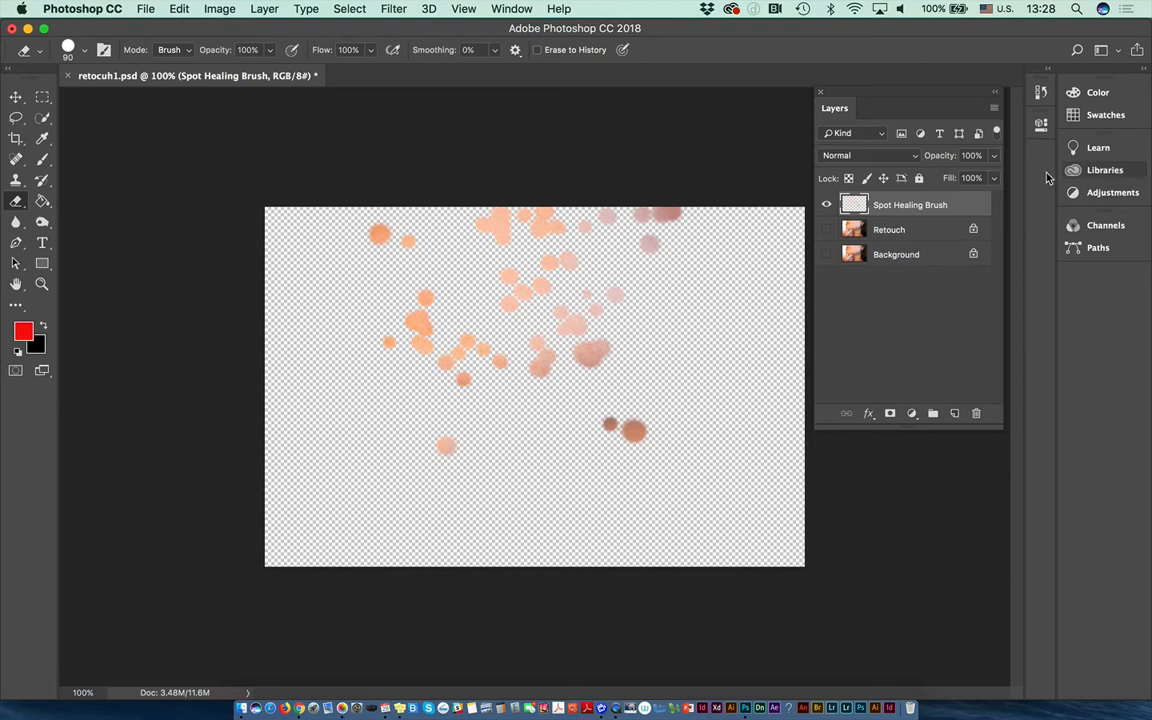
pyautogui.moveTo(826, 229); pyautogui.dragTo(827, 255)
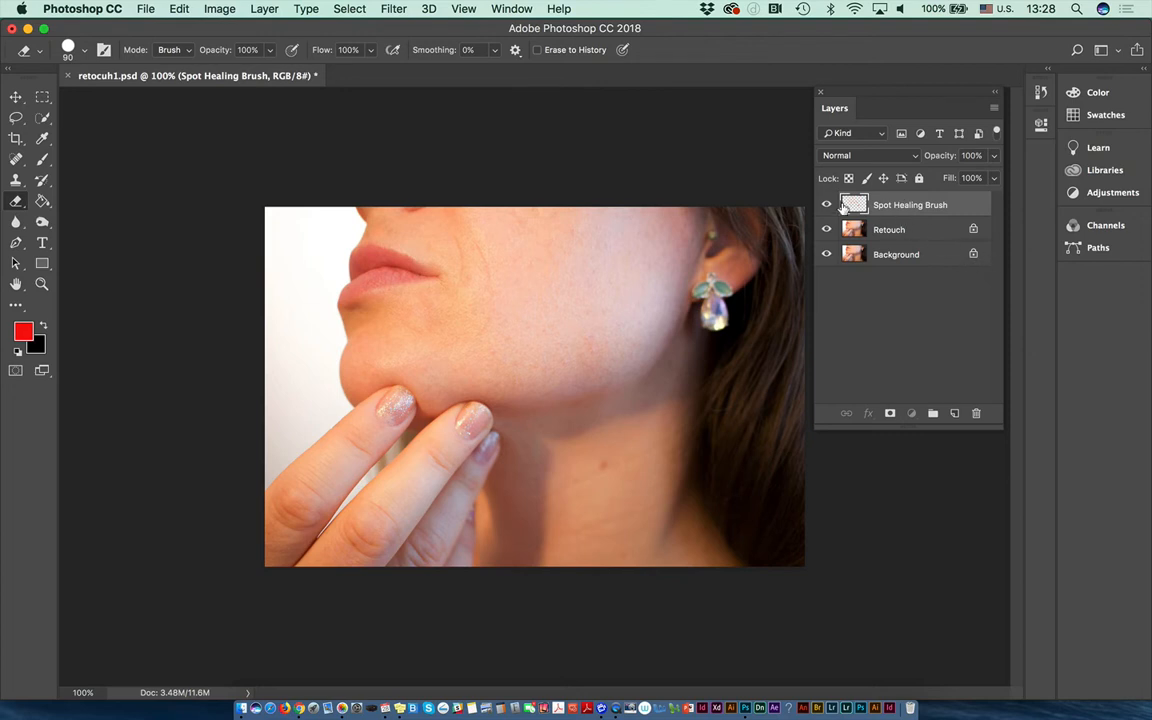
# Heal the neck mole again with the Spot Healing Brush, plus the remaining redness on the jaw and cheek.
pyautogui.click(16, 159)
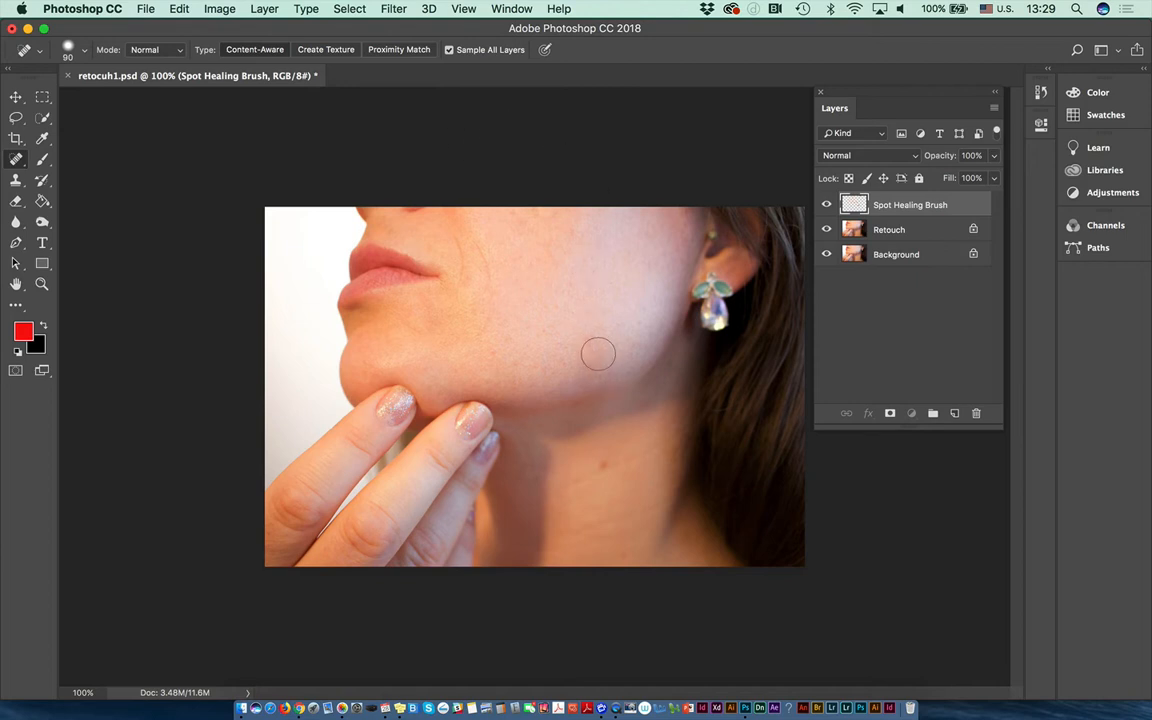
pyautogui.click(606, 468)
pyautogui.click(598, 350)
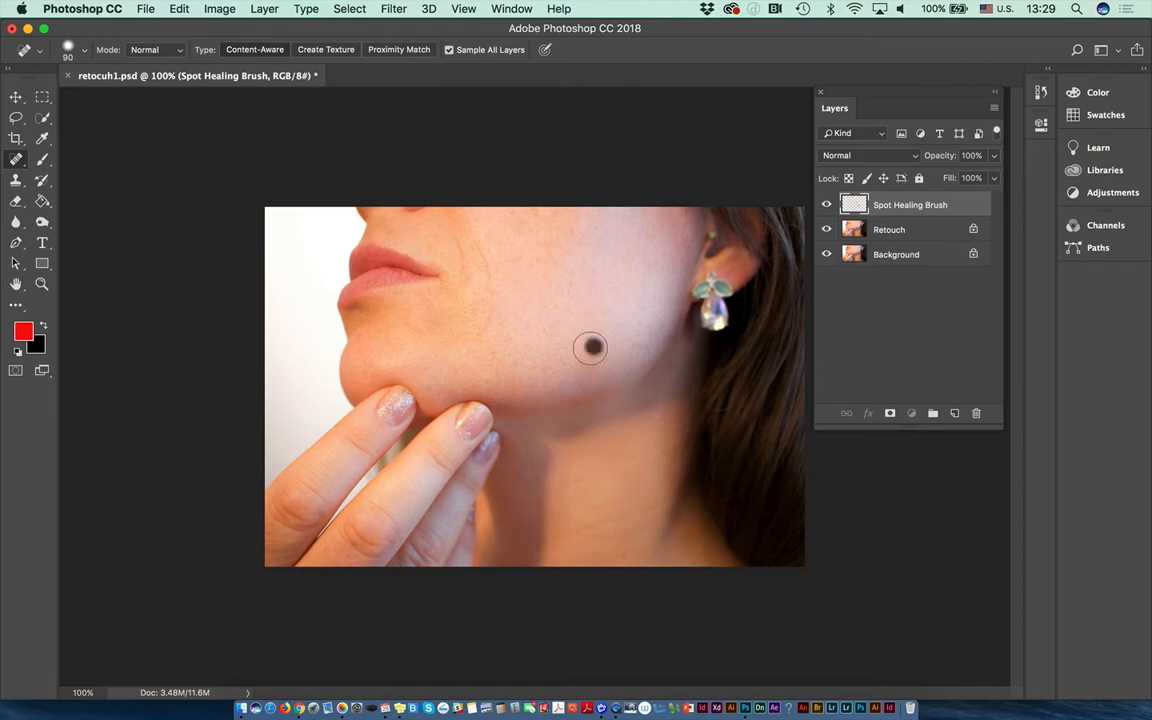
pyautogui.click(561, 365)
pyautogui.click(562, 290)
# Display the document's full edit history and enable Allow Non-Linear History in its options.
pyautogui.click(511, 9)
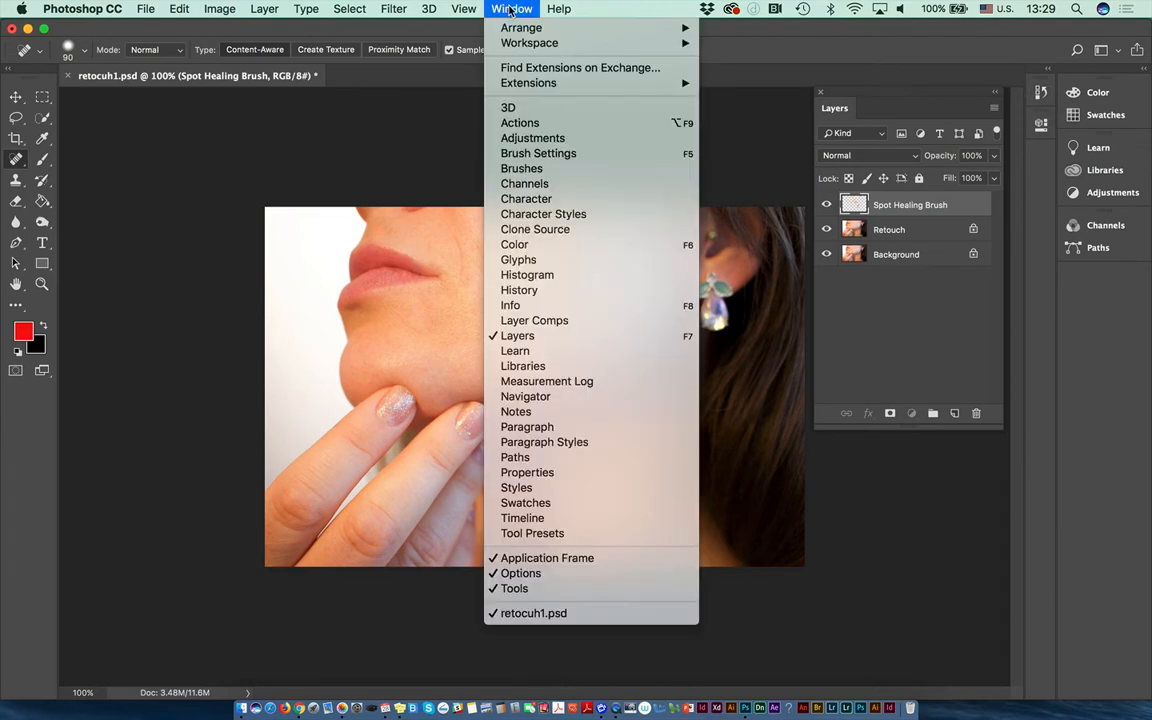
pyautogui.click(548, 291)
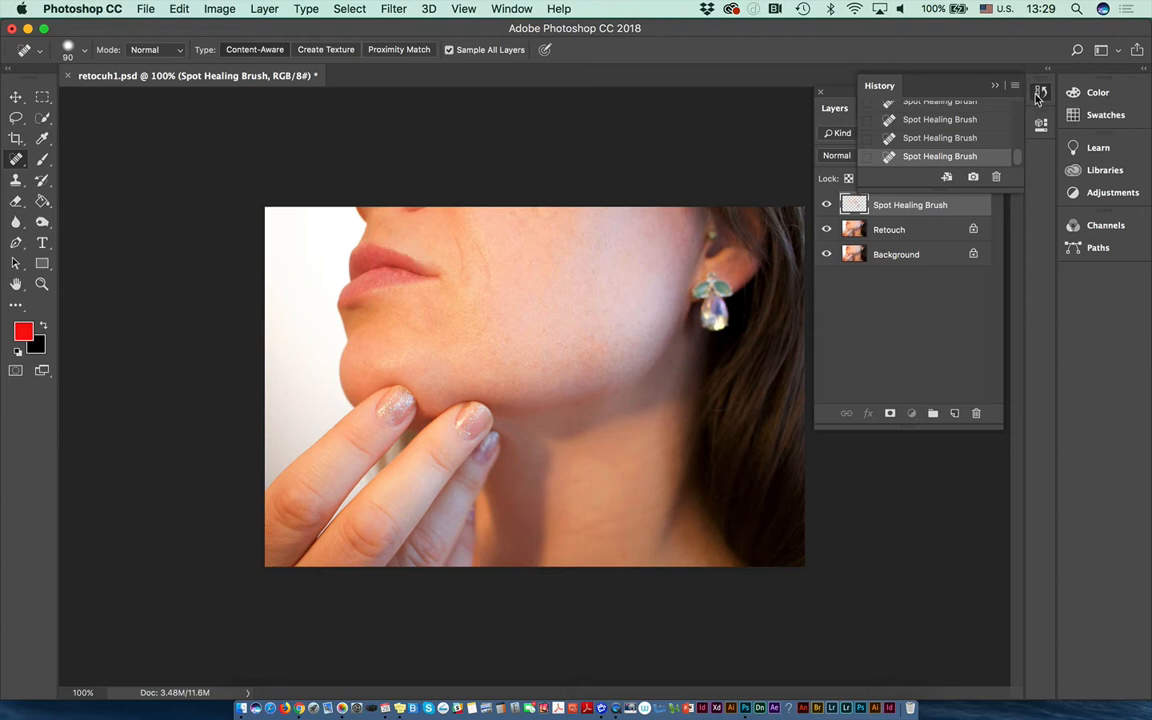
pyautogui.moveTo(952, 190); pyautogui.dragTo(960, 616)
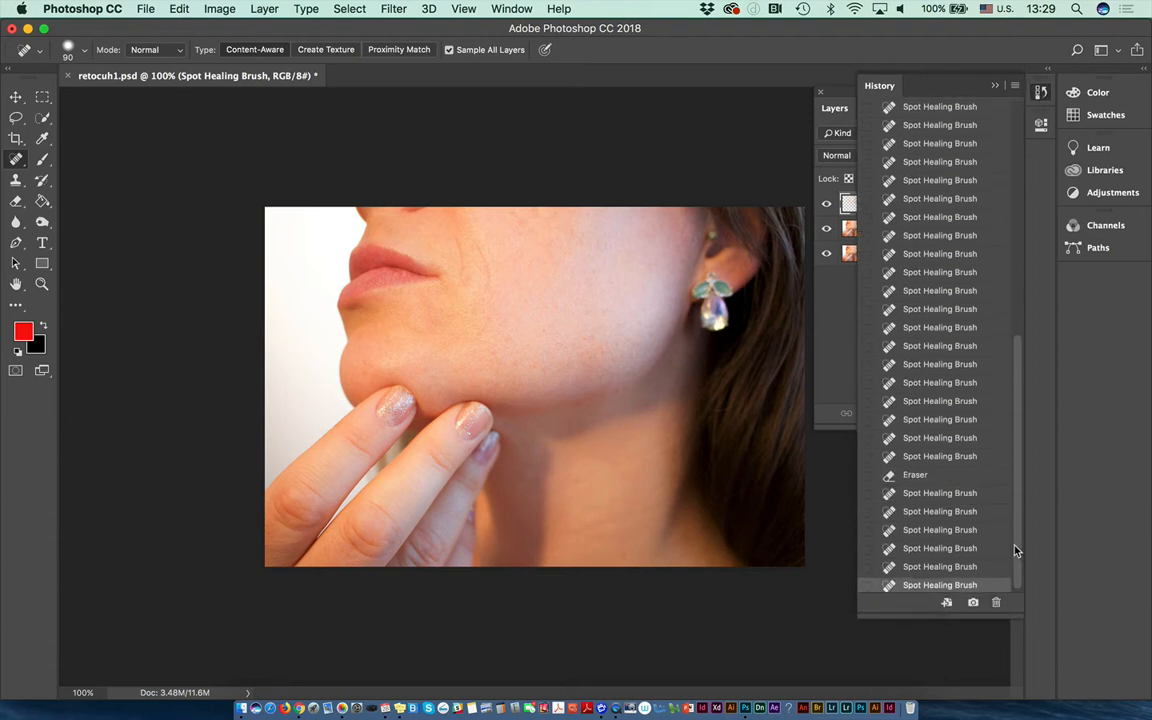
pyautogui.moveTo(1015, 550); pyautogui.dragTo(1013, 249)
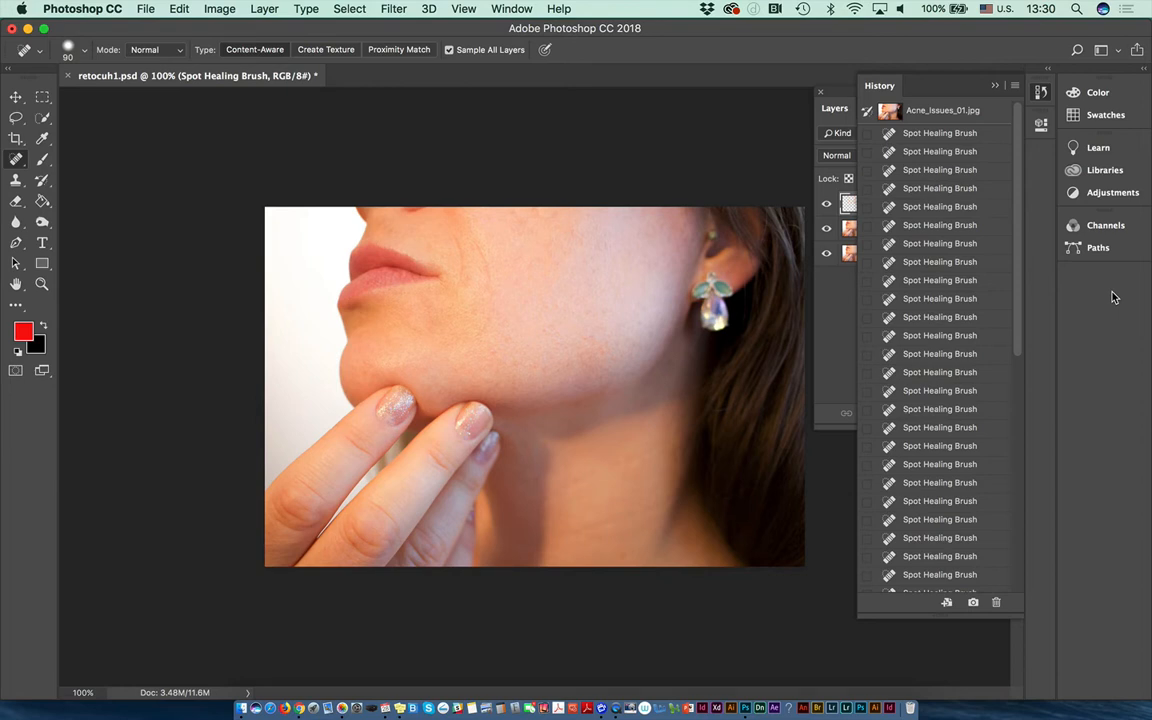
pyautogui.click(1014, 87)
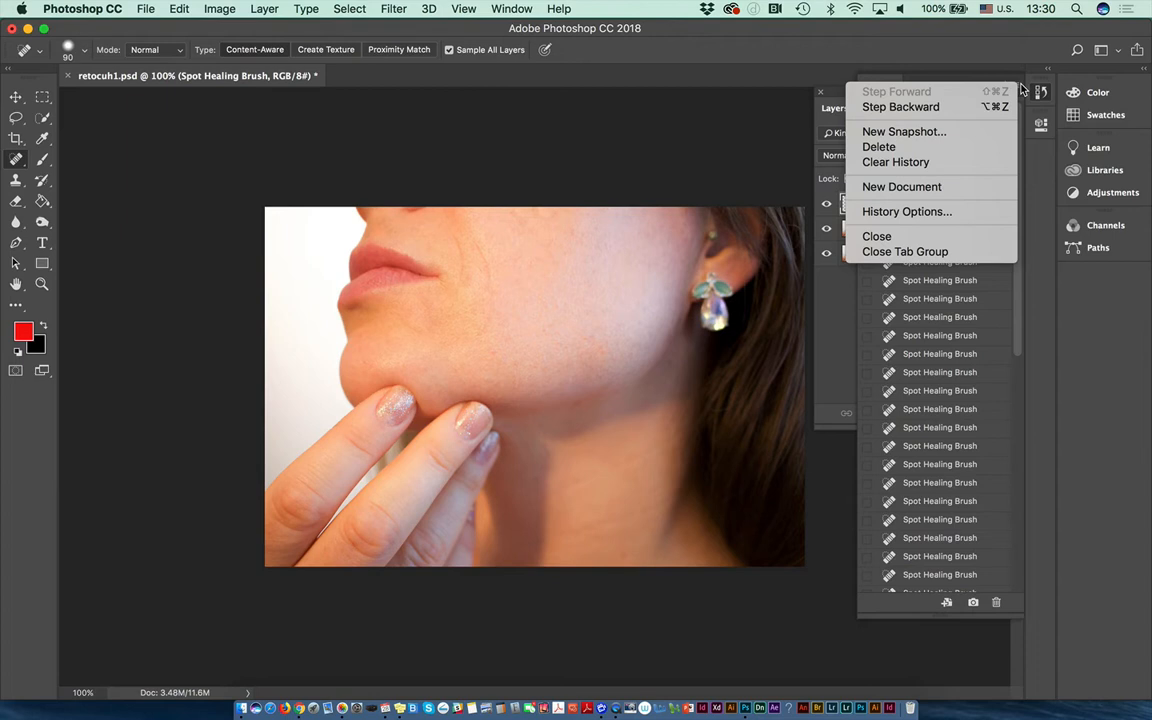
pyautogui.click(953, 213)
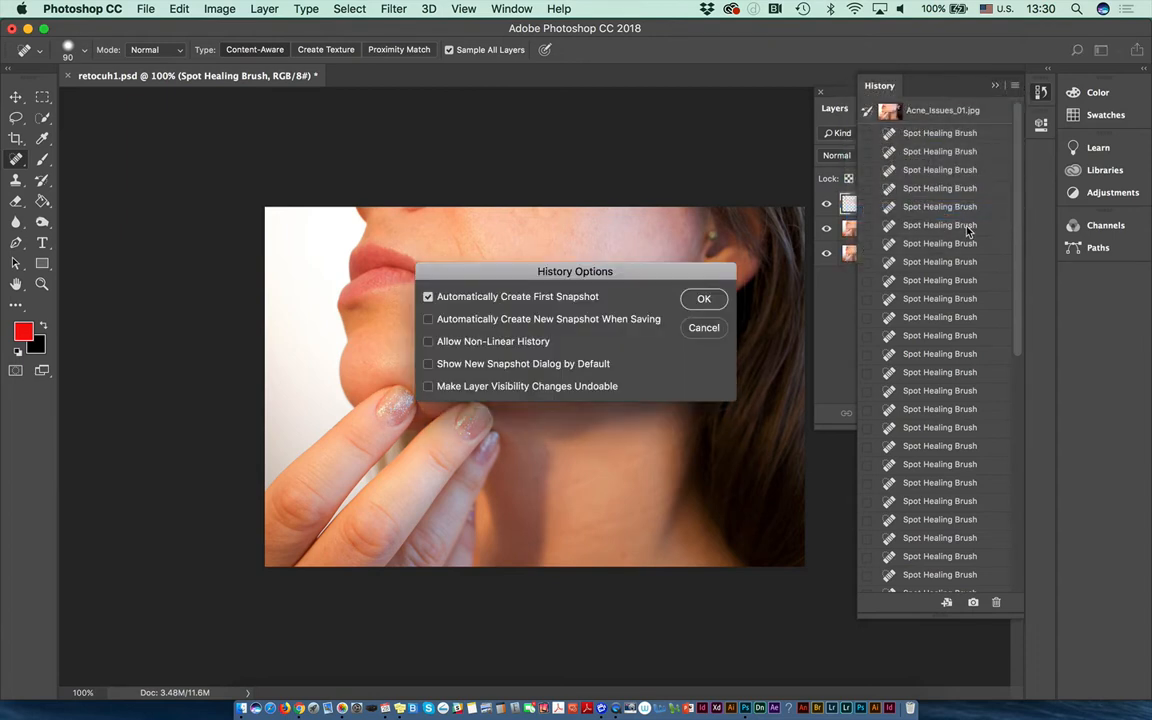
pyautogui.click(428, 342)
pyautogui.click(704, 299)
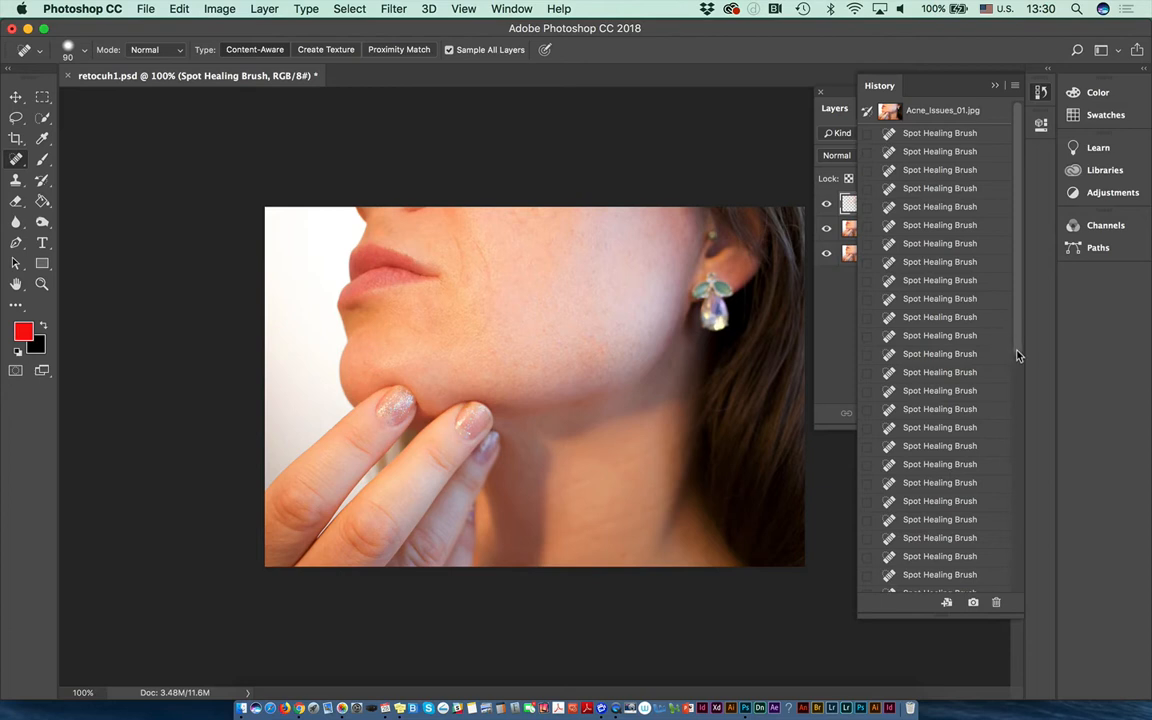
# Step through the history states one by one from the Eraser state to the latest Spot Healing Brush state.
pyautogui.moveTo(1018, 356)
pyautogui.mouseDown()
pyautogui.moveTo(1030, 632)
pyautogui.moveTo(1037, 218)
pyautogui.mouseUp()
pyautogui.moveTo(1020, 280); pyautogui.dragTo(1010, 604)
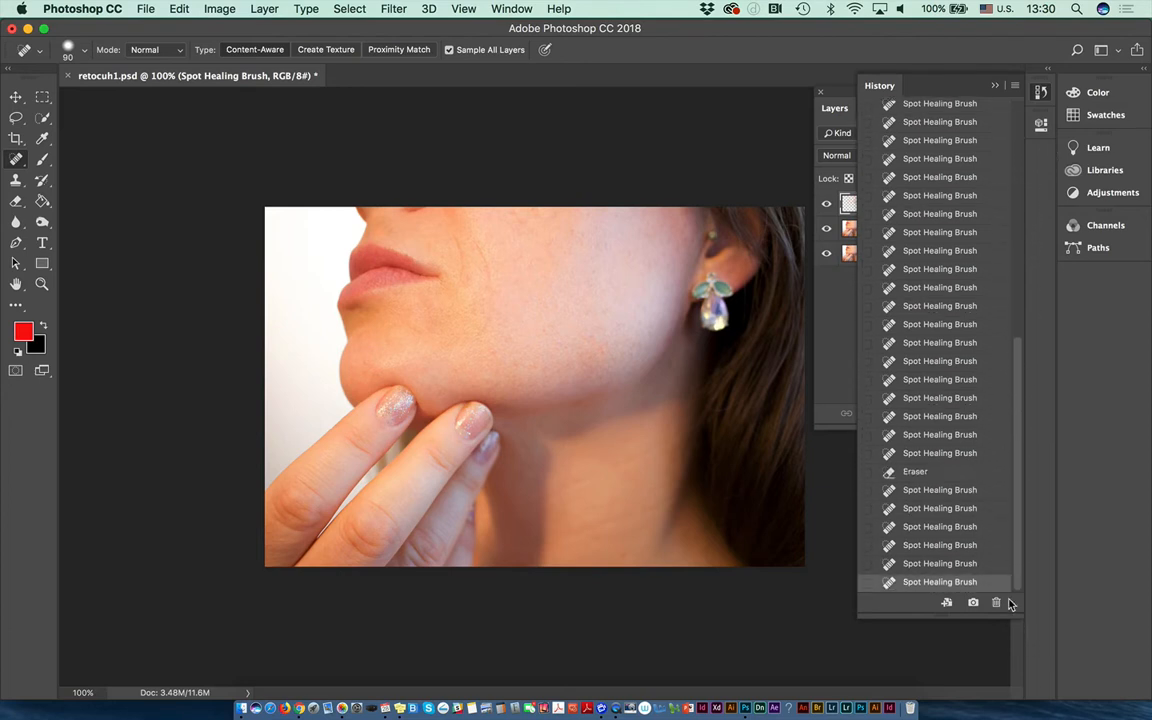
pyautogui.click(919, 477)
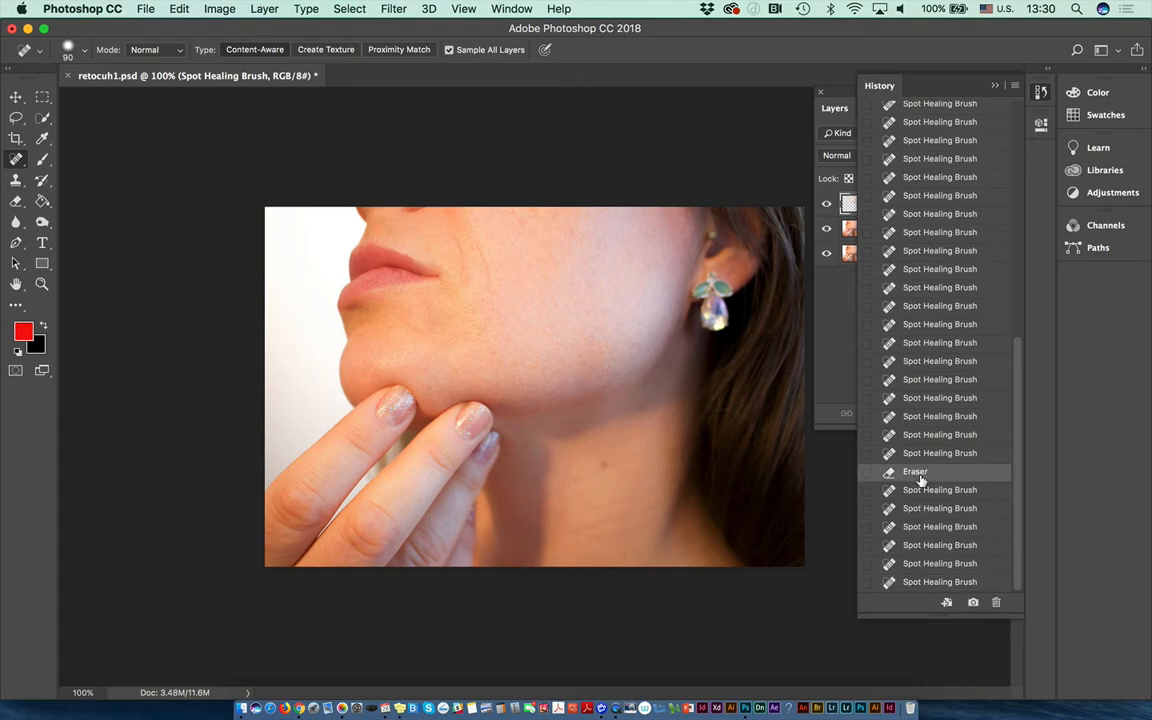
pyautogui.click(921, 497)
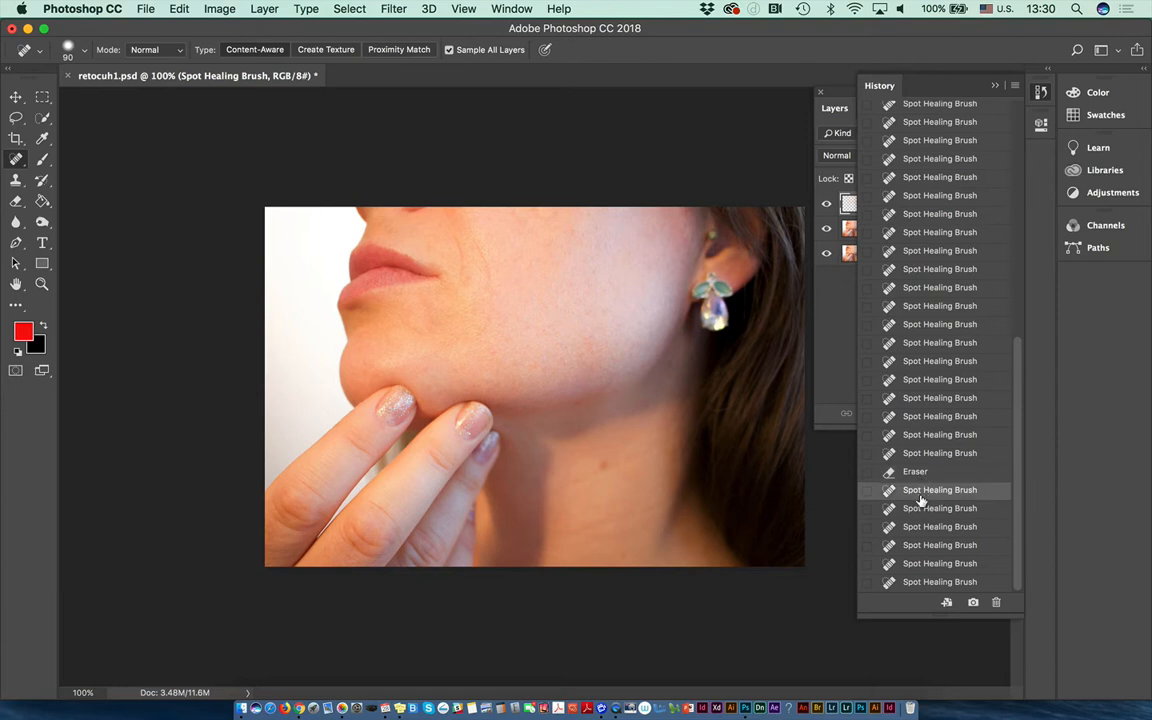
pyautogui.click(923, 508)
pyautogui.click(928, 527)
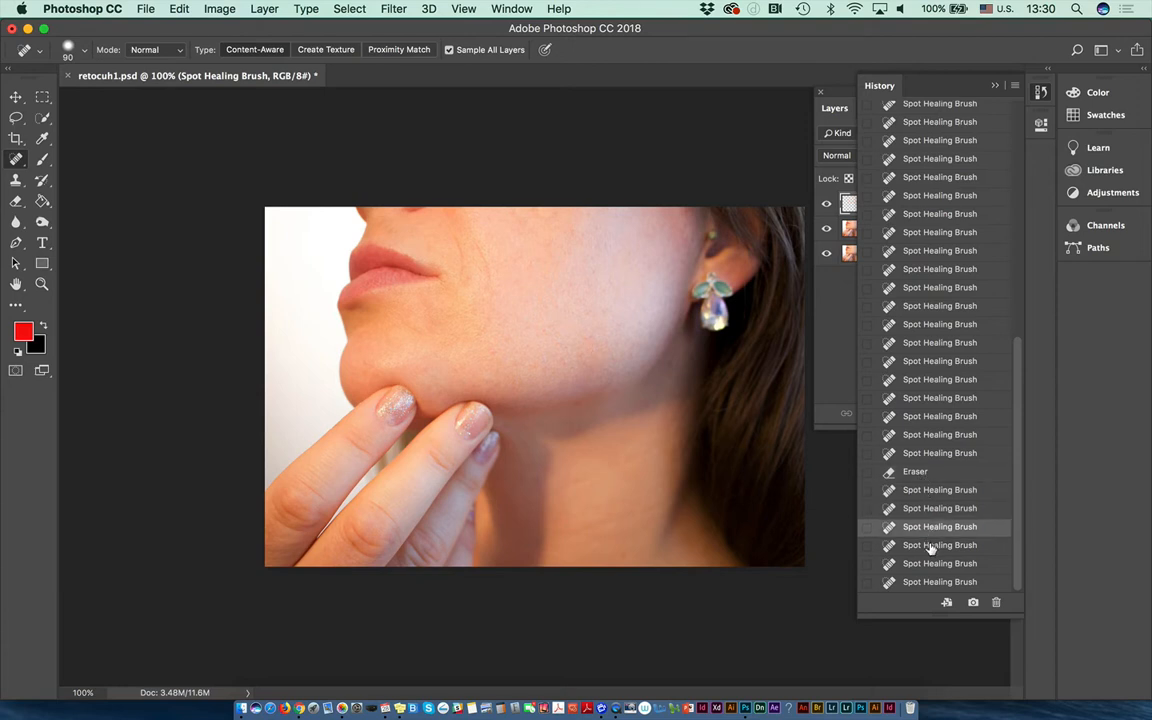
pyautogui.click(925, 545)
pyautogui.click(932, 563)
pyautogui.click(934, 582)
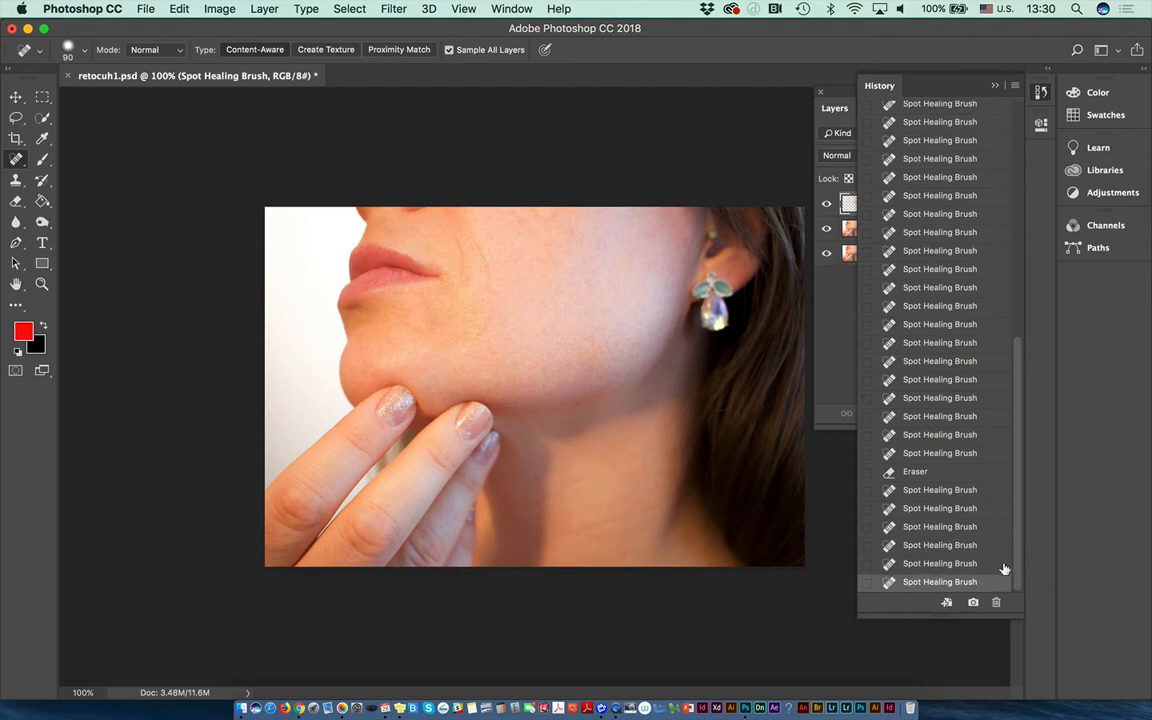
pyautogui.scroll(15, 1017, 563)
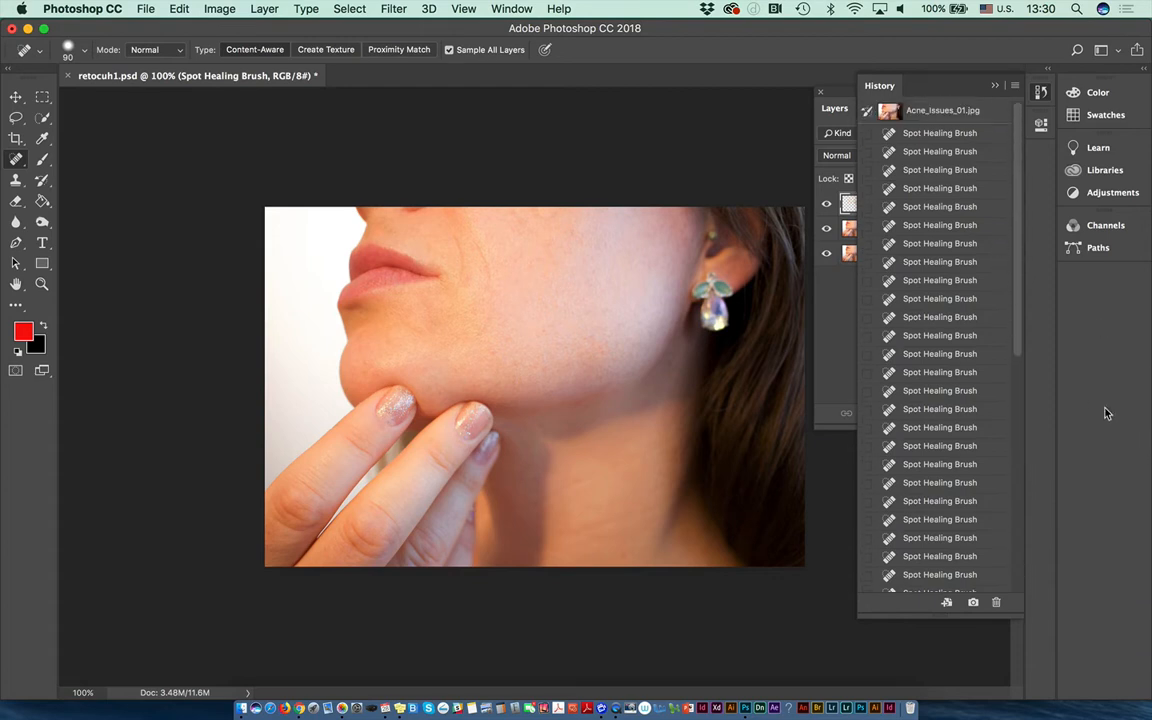
# Go back to the sixth Spot Healing Brush state in the history and save it as a snapshot named Stage1.
pyautogui.click(936, 169)
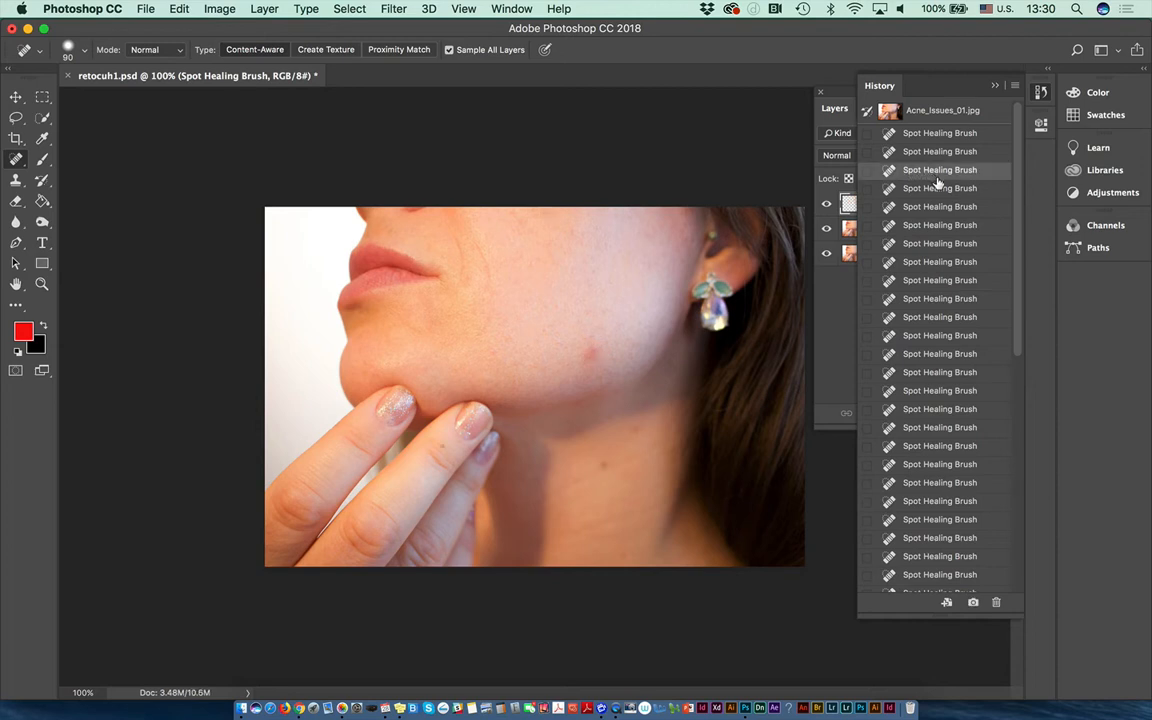
pyautogui.click(940, 225)
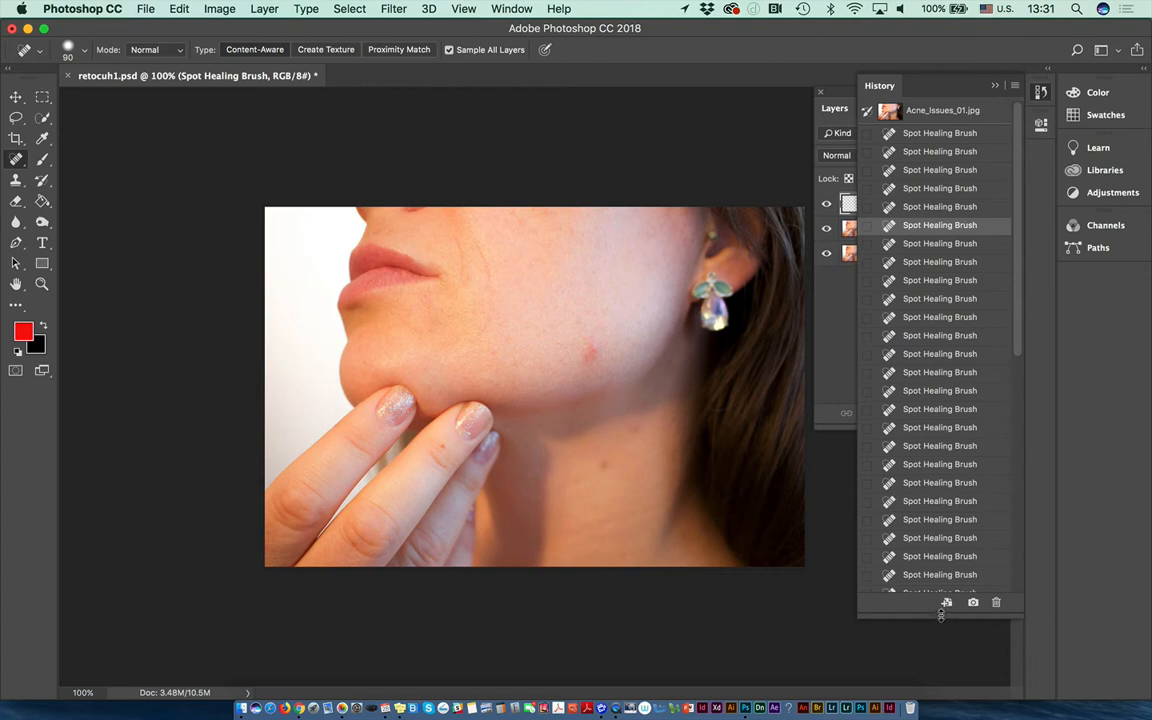
pyautogui.moveTo(921, 617); pyautogui.dragTo(925, 305)
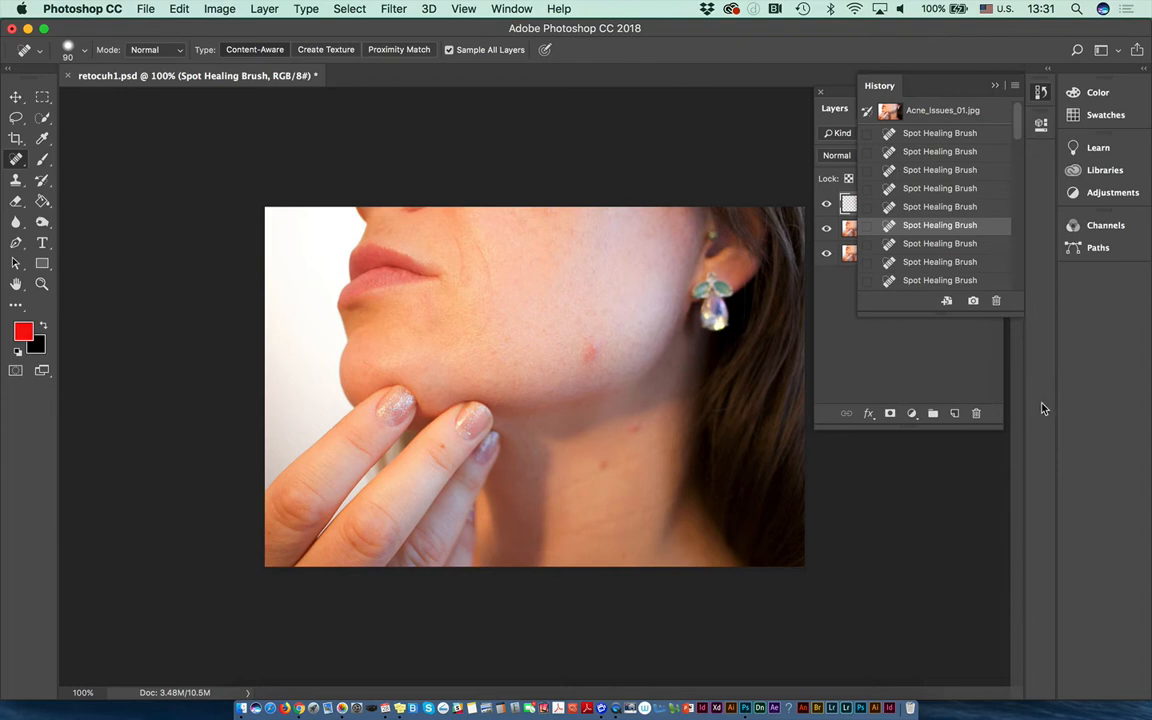
pyautogui.click(973, 302)
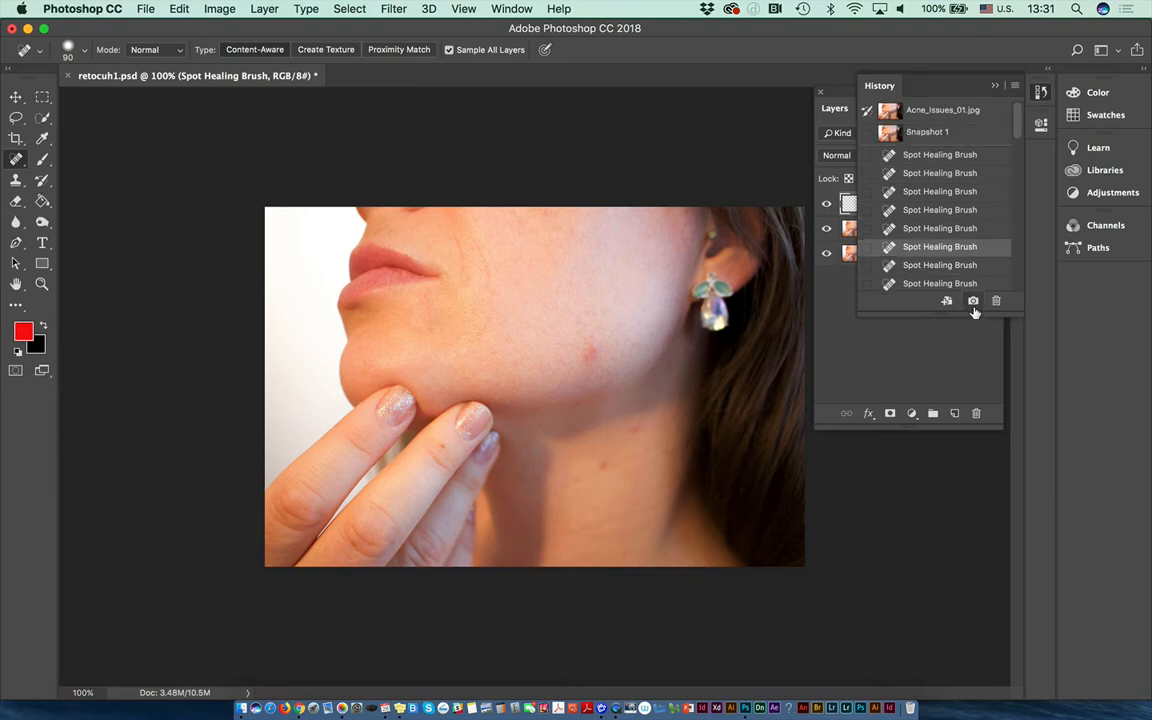
pyautogui.doubleClick(928, 132)
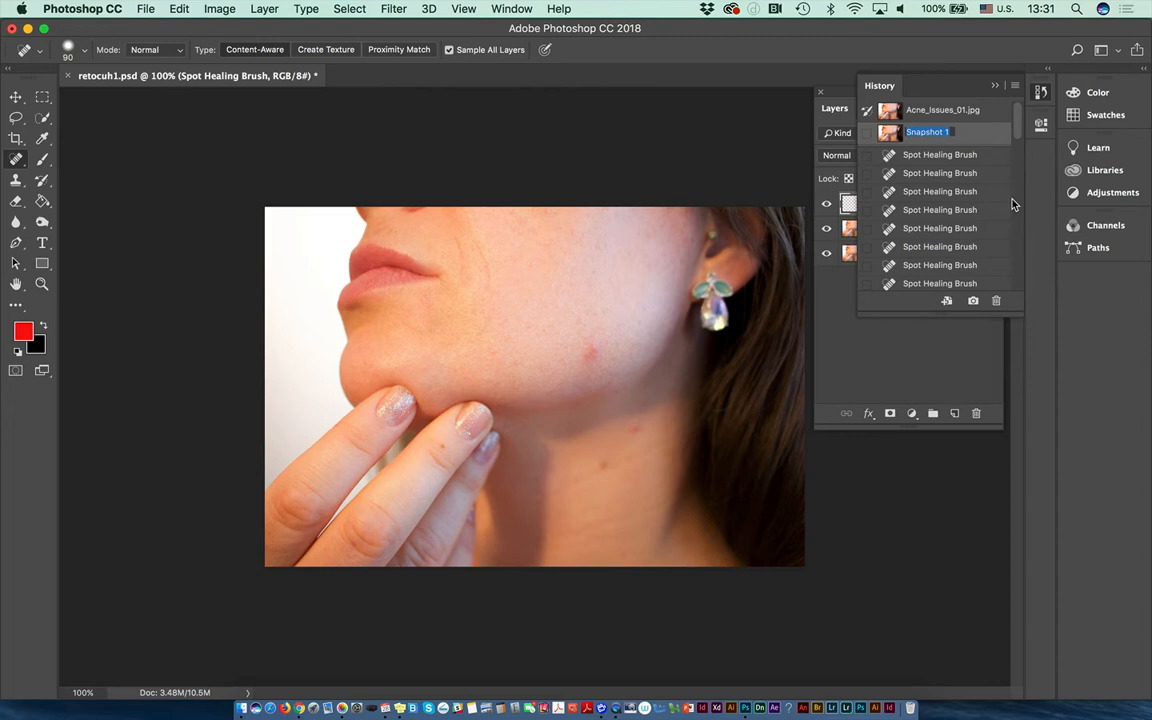
pyautogui.write('Stage1')
pyautogui.press('Return')
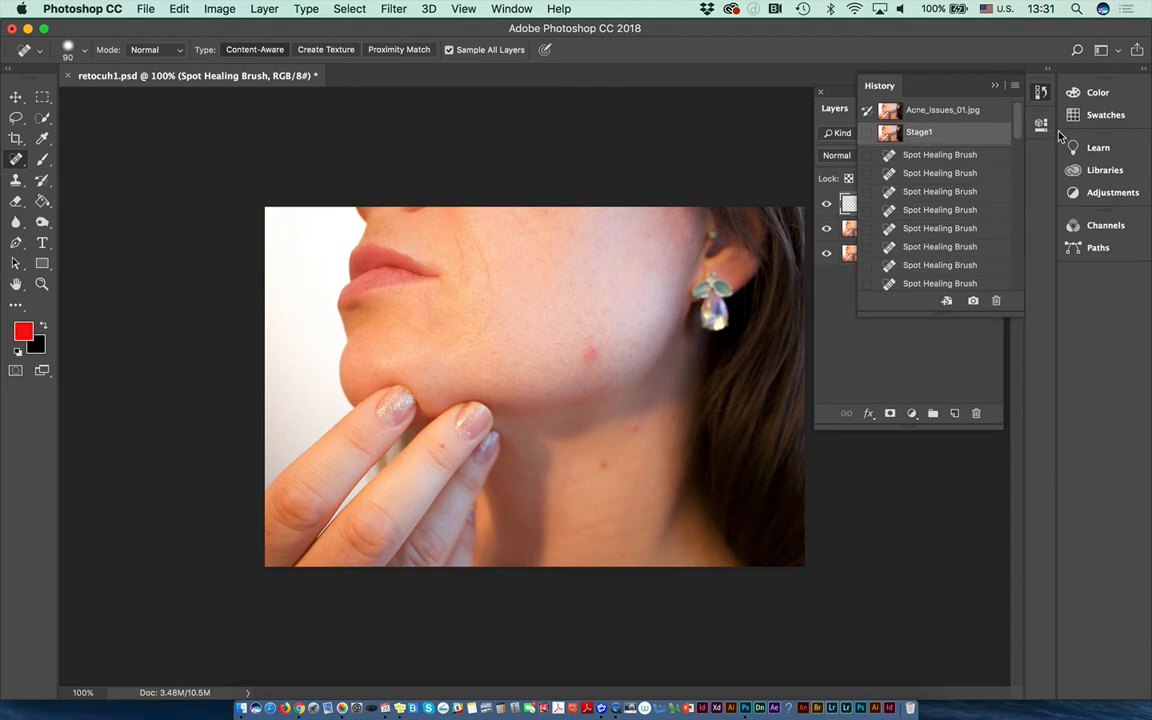
# Preview two much later Spot Healing Brush states and return to the Stage1 snapshot for comparison.
pyautogui.moveTo(940, 313); pyautogui.dragTo(930, 620)
pyautogui.click(921, 561)
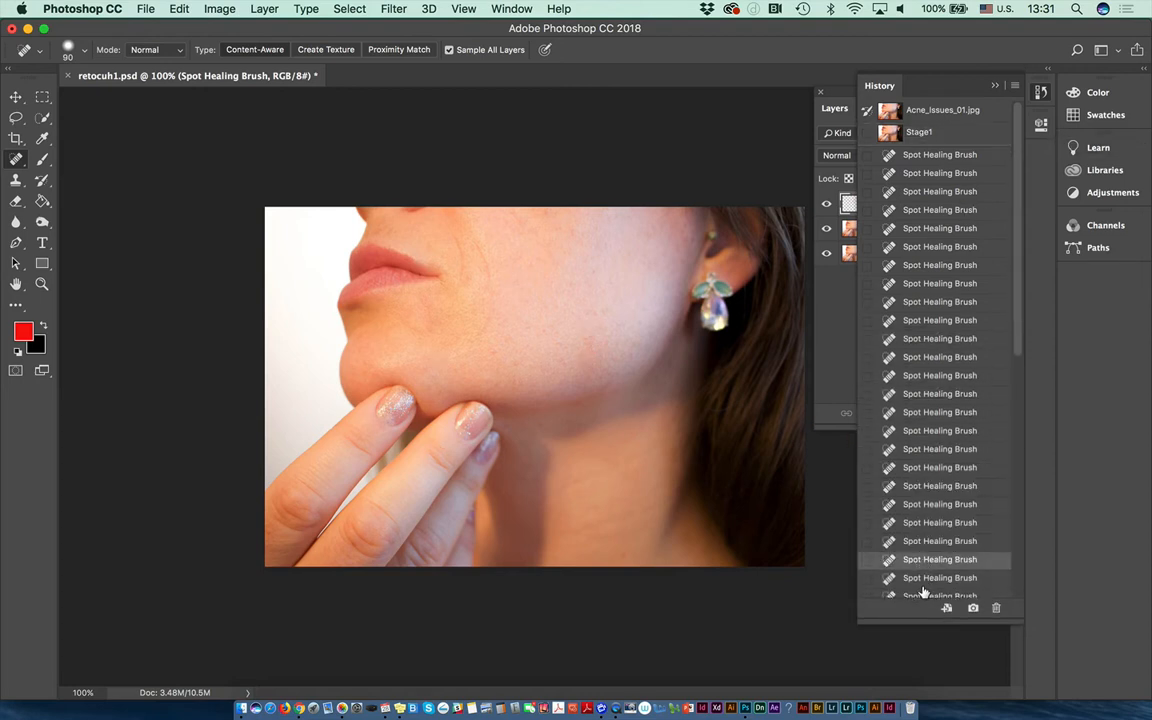
pyautogui.click(918, 577)
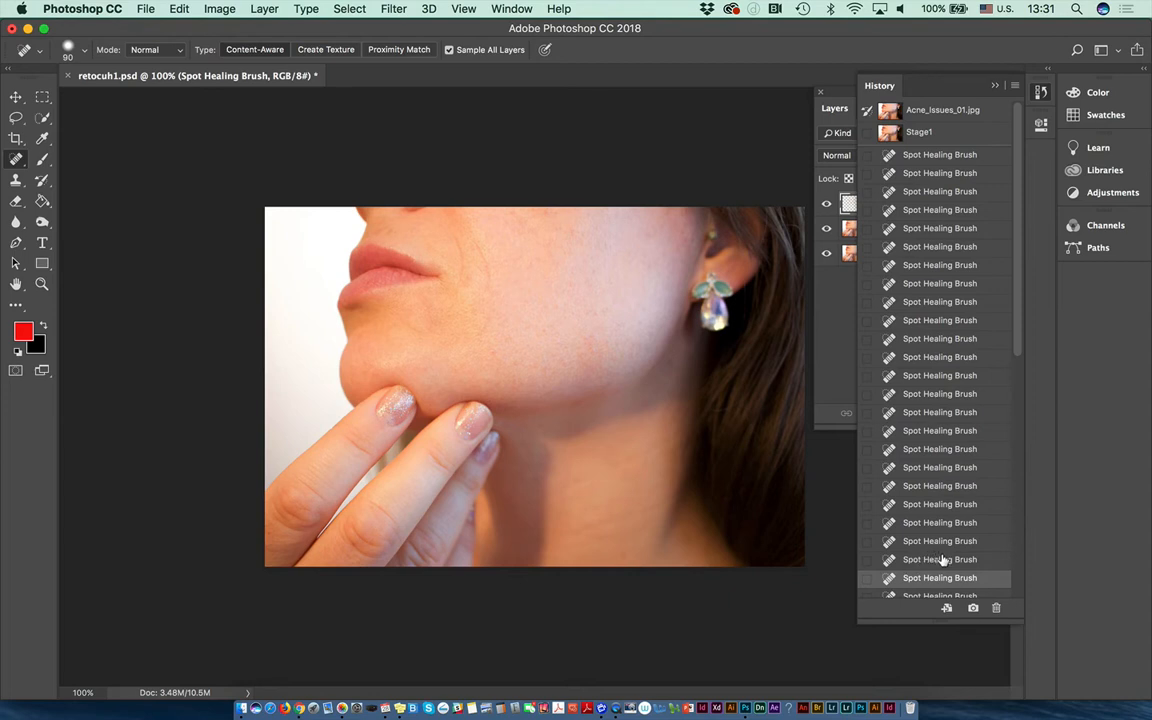
pyautogui.click(916, 133)
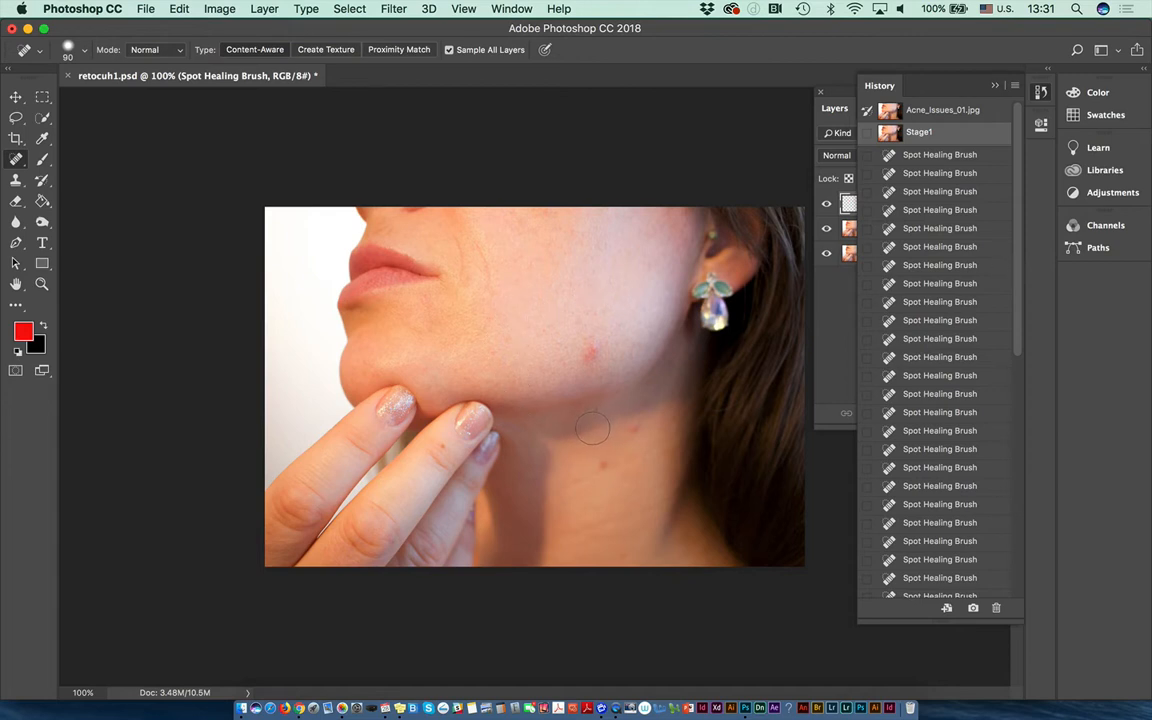
# Create a new document from the Stage1 snapshot, switch back to retocuh1.psd and close the Stage1 document without saving.
pyautogui.moveTo(937, 619); pyautogui.dragTo(935, 282)
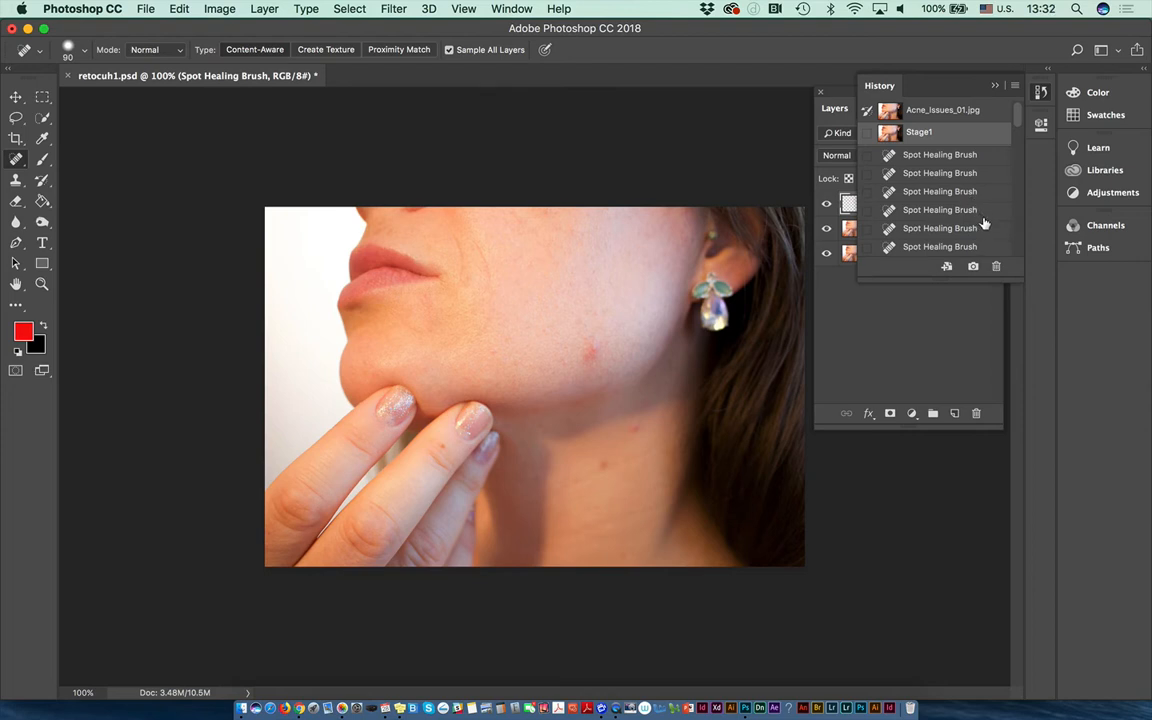
pyautogui.click(947, 268)
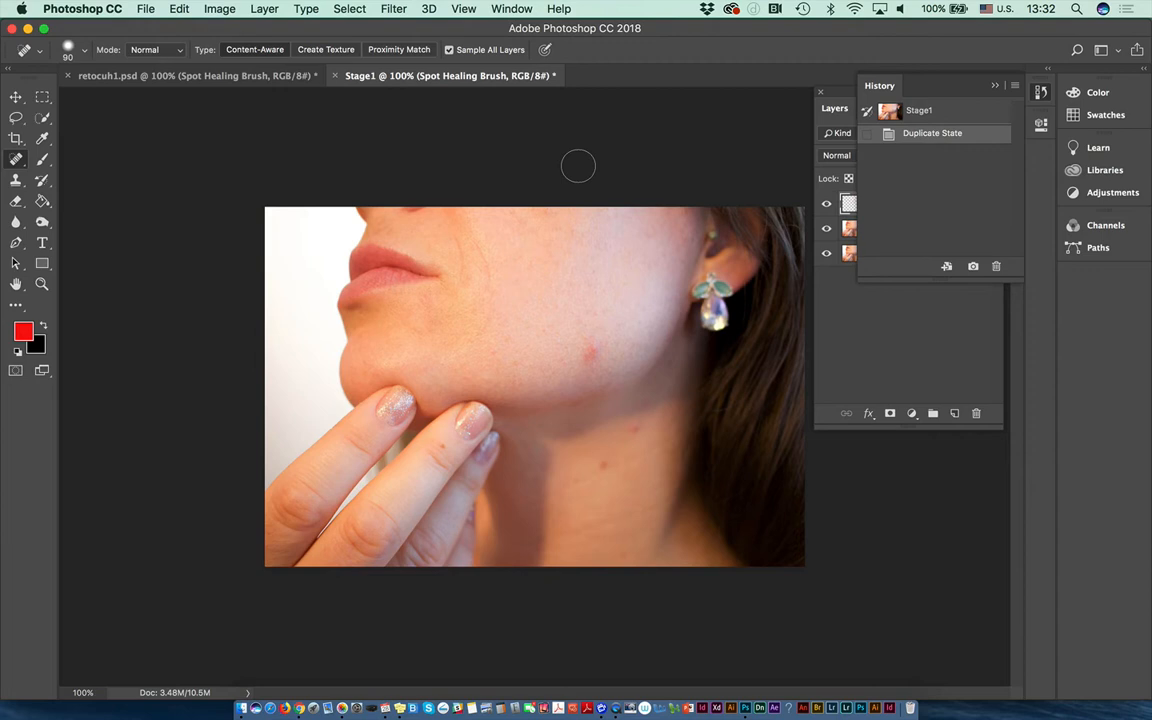
pyautogui.click(221, 72)
pyautogui.click(334, 76)
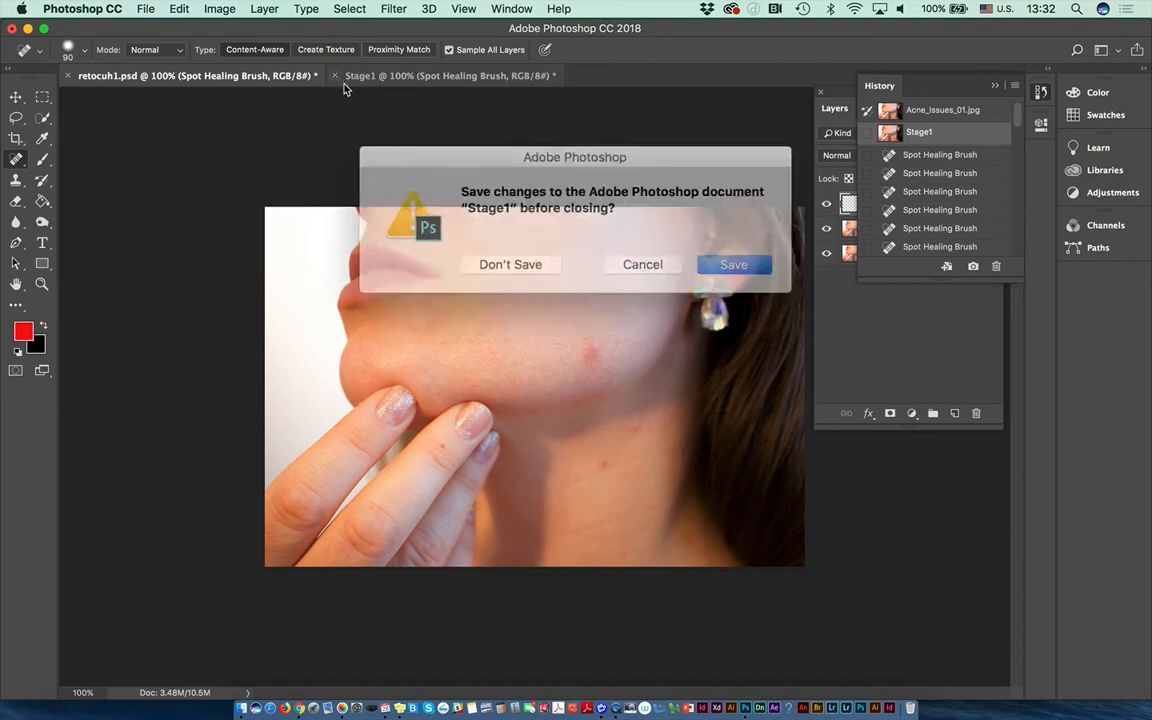
pyautogui.click(541, 258)
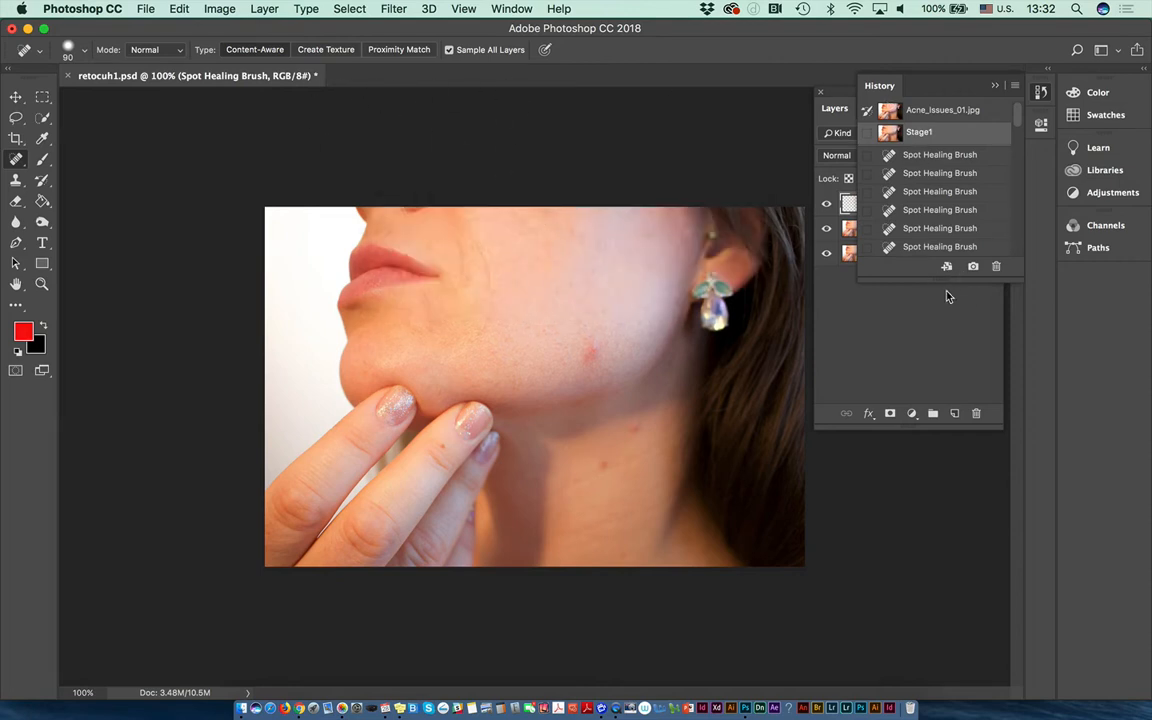
# Return to the last Spot Healing Brush state in the history and take a new snapshot of it.
pyautogui.moveTo(942, 278); pyautogui.dragTo(960, 492)
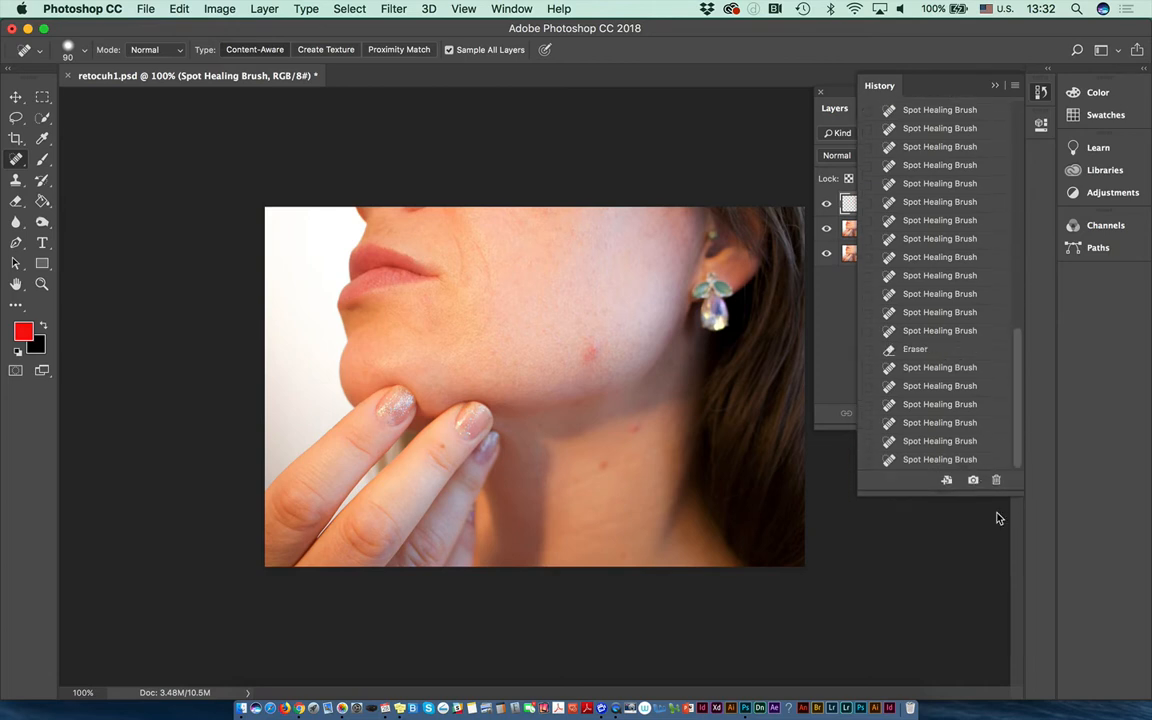
pyautogui.click(943, 460)
pyautogui.click(973, 480)
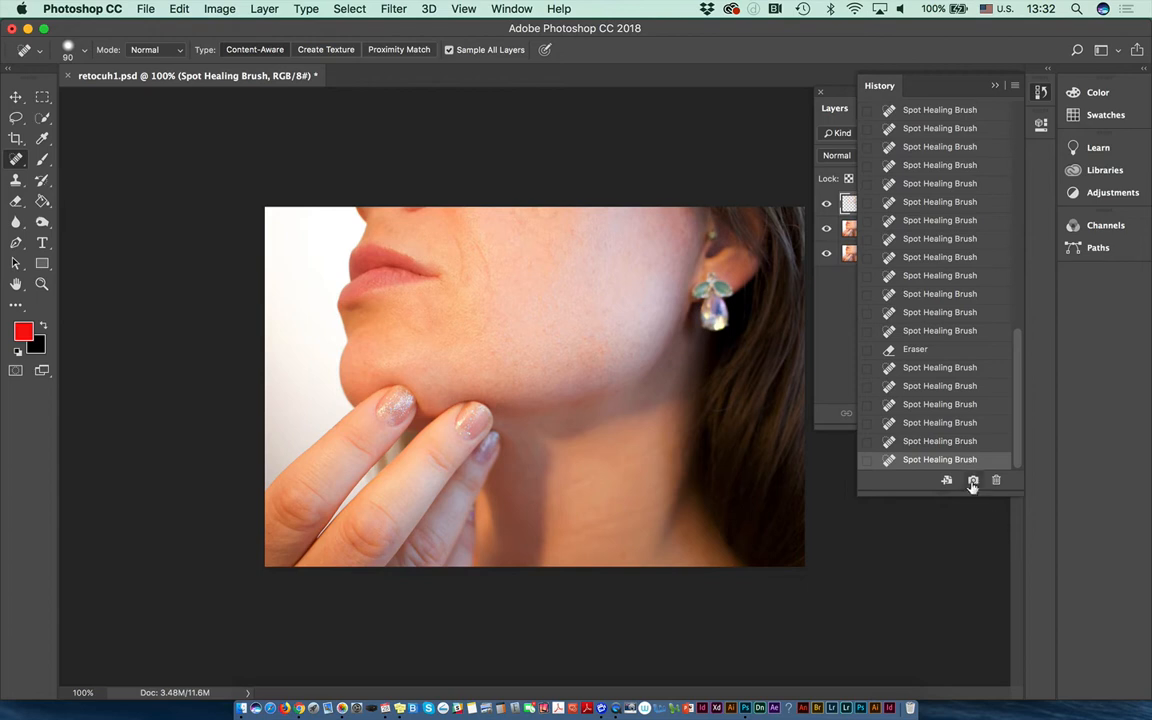
# Save the current retouched state as a full-document snapshot named Stage2.
pyautogui.click(1013, 89)
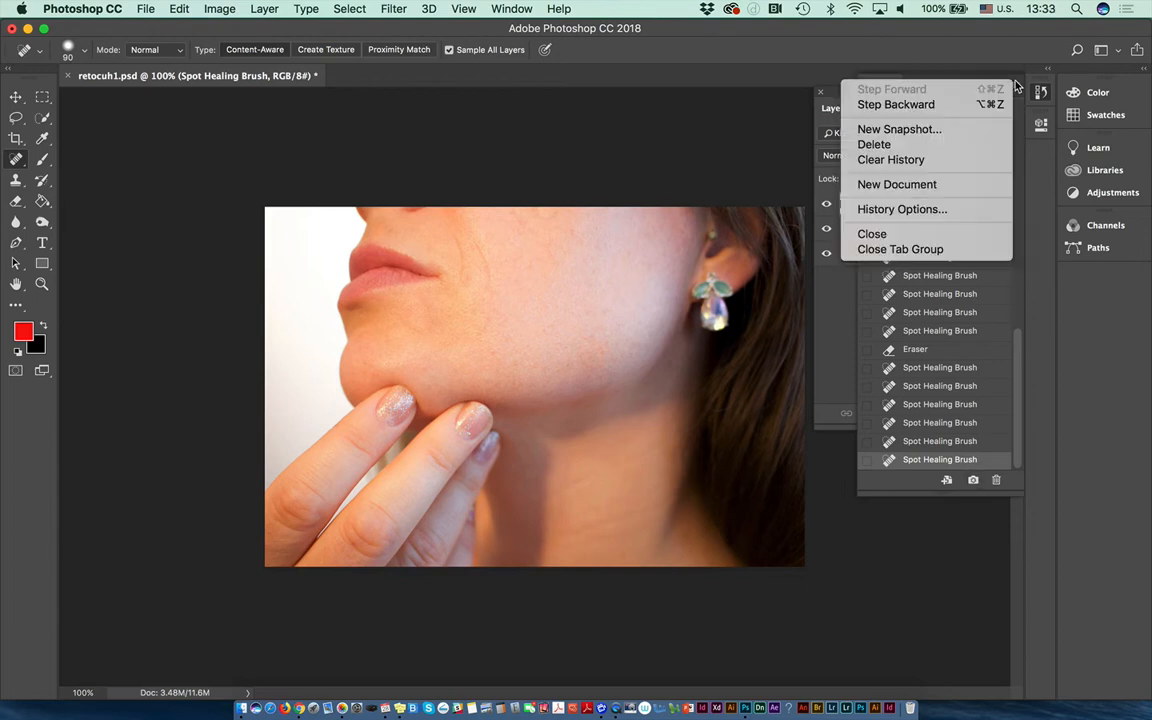
pyautogui.click(960, 133)
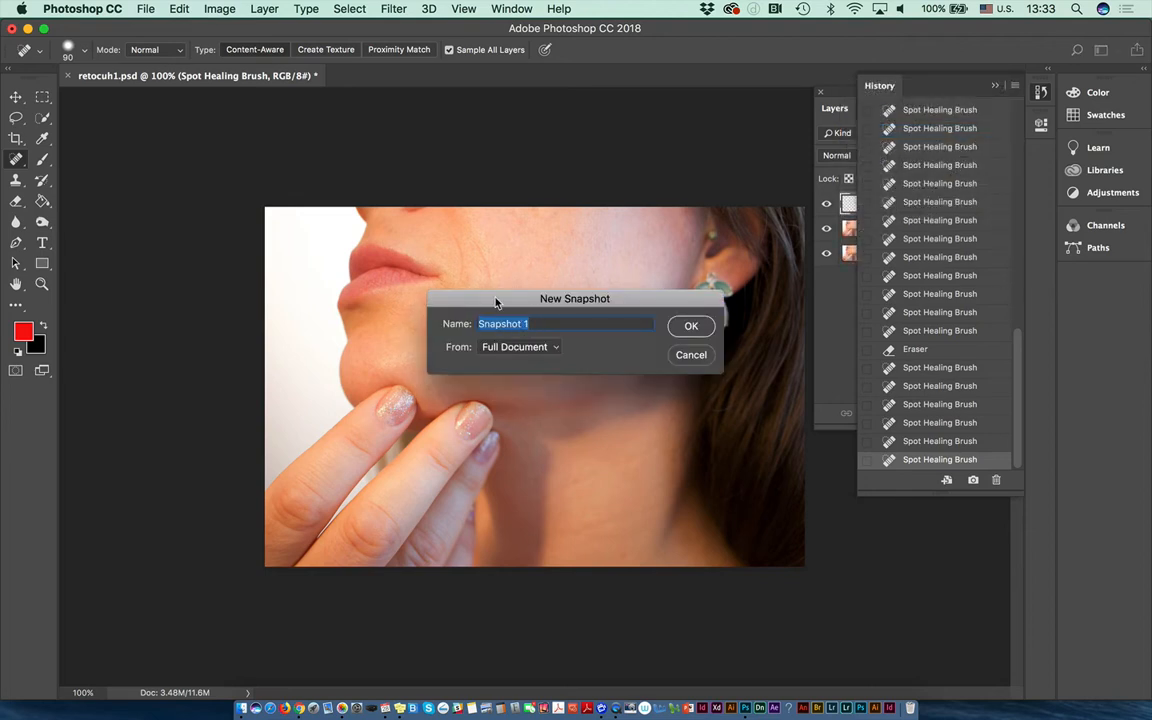
pyautogui.write('Stage2')
pyautogui.click(690, 326)
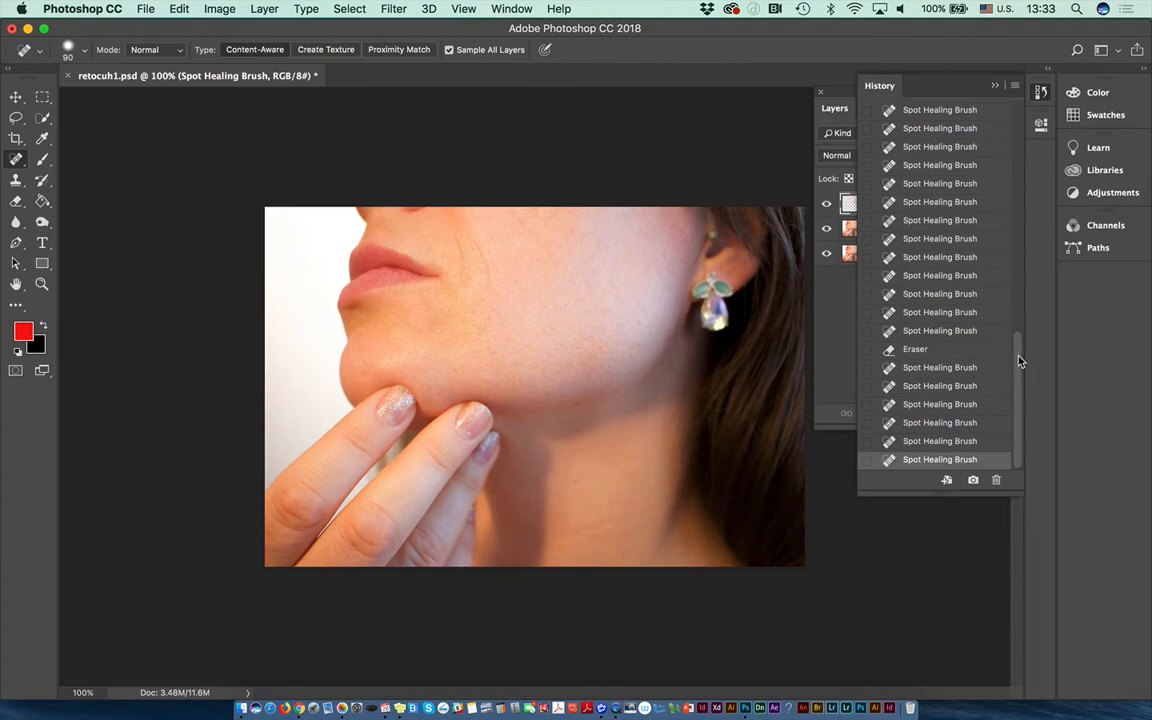
# Compare the Stage1 and Stage2 snapshots by switching between them, ending on Stage2.
pyautogui.scroll(10, 1020, 362)
pyautogui.click(918, 132)
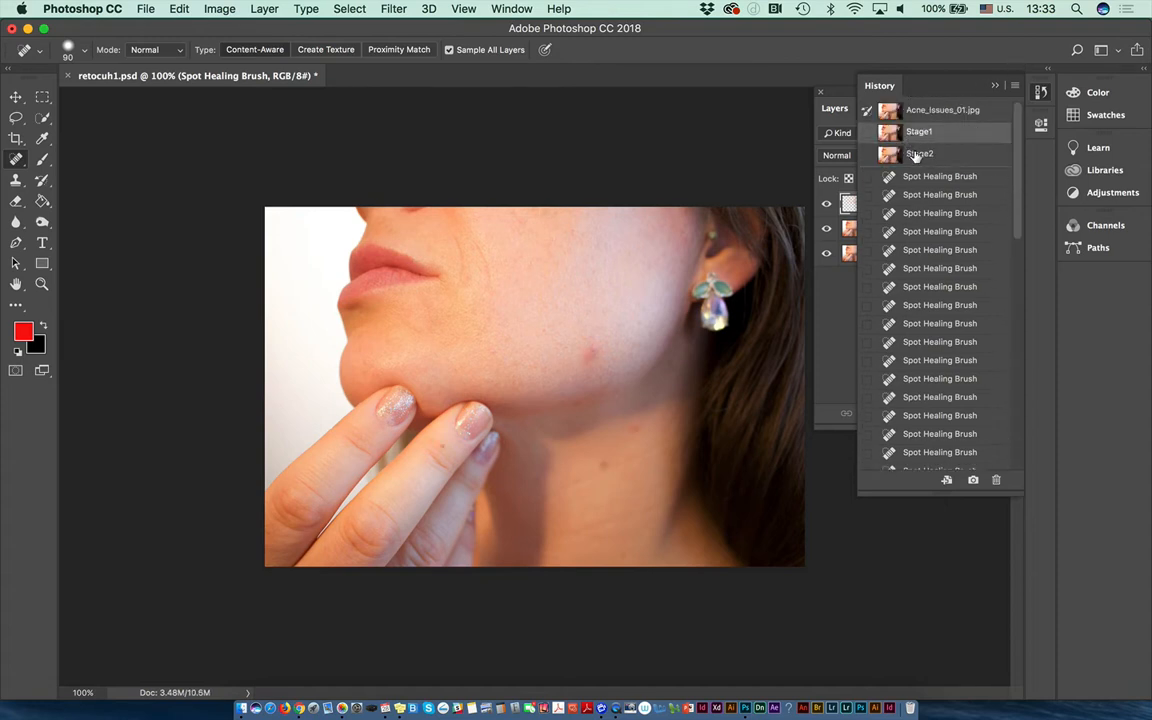
pyautogui.click(916, 155)
pyautogui.click(919, 133)
pyautogui.click(918, 154)
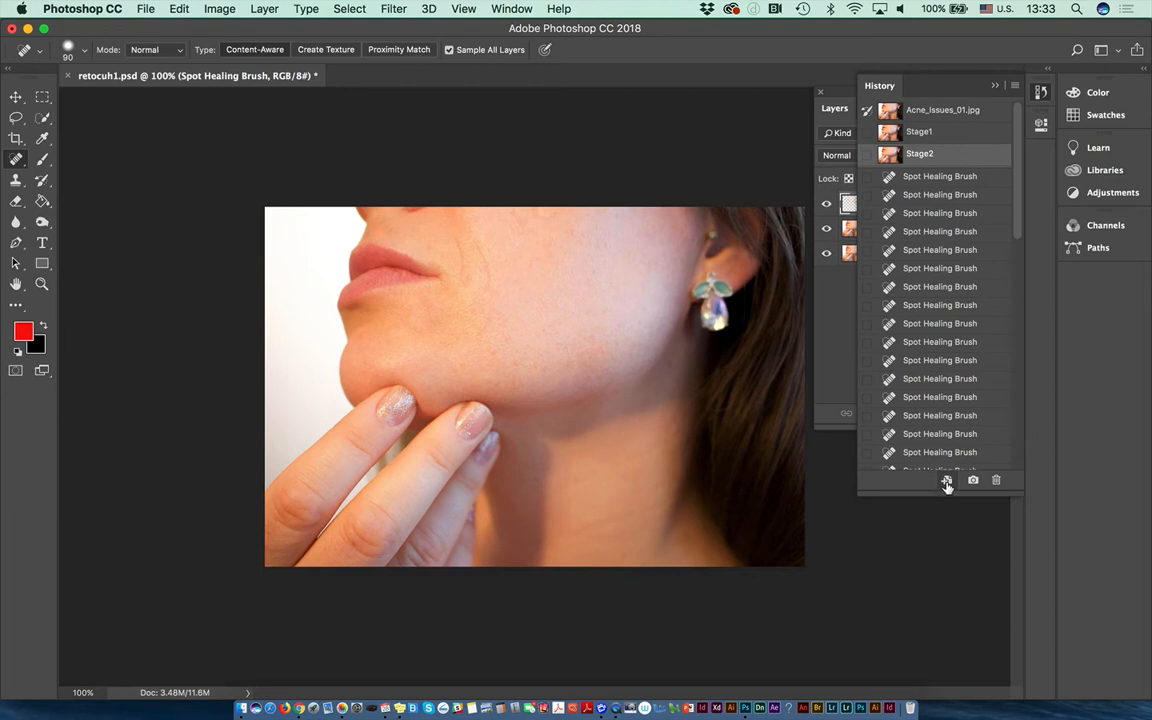
# Create a new document from the Stage2 snapshot and look at its file saving commands.
pyautogui.click(946, 481)
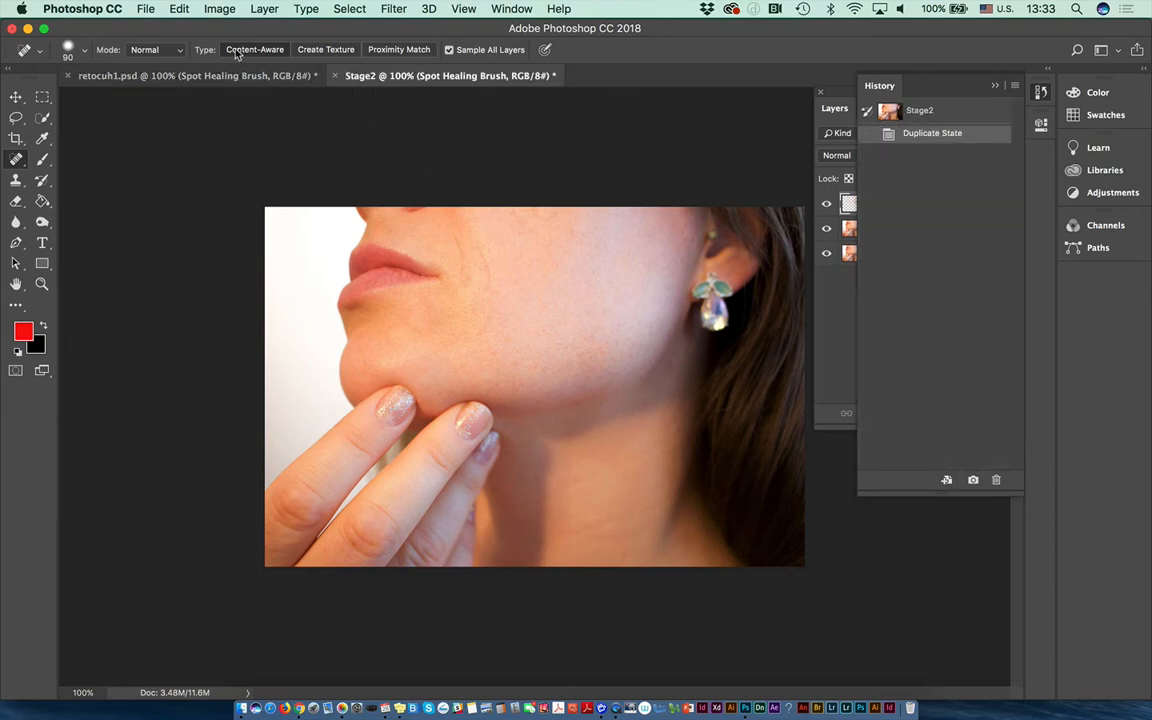
pyautogui.click(146, 9)
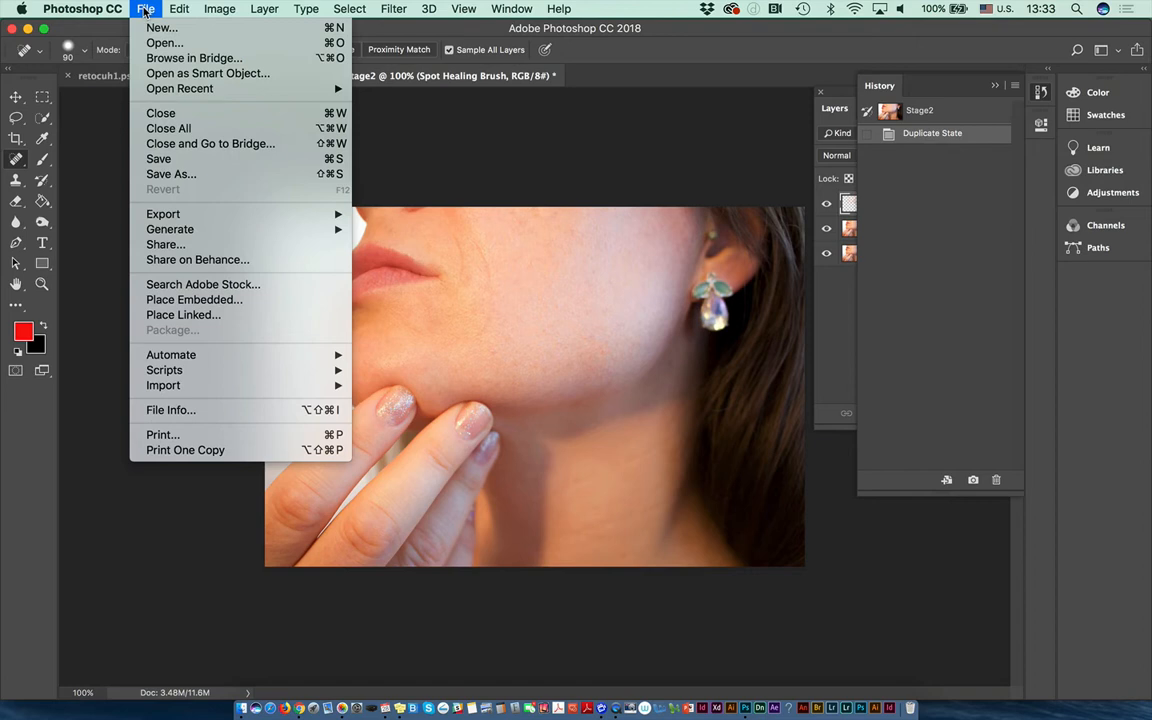
pyautogui.click(146, 9)
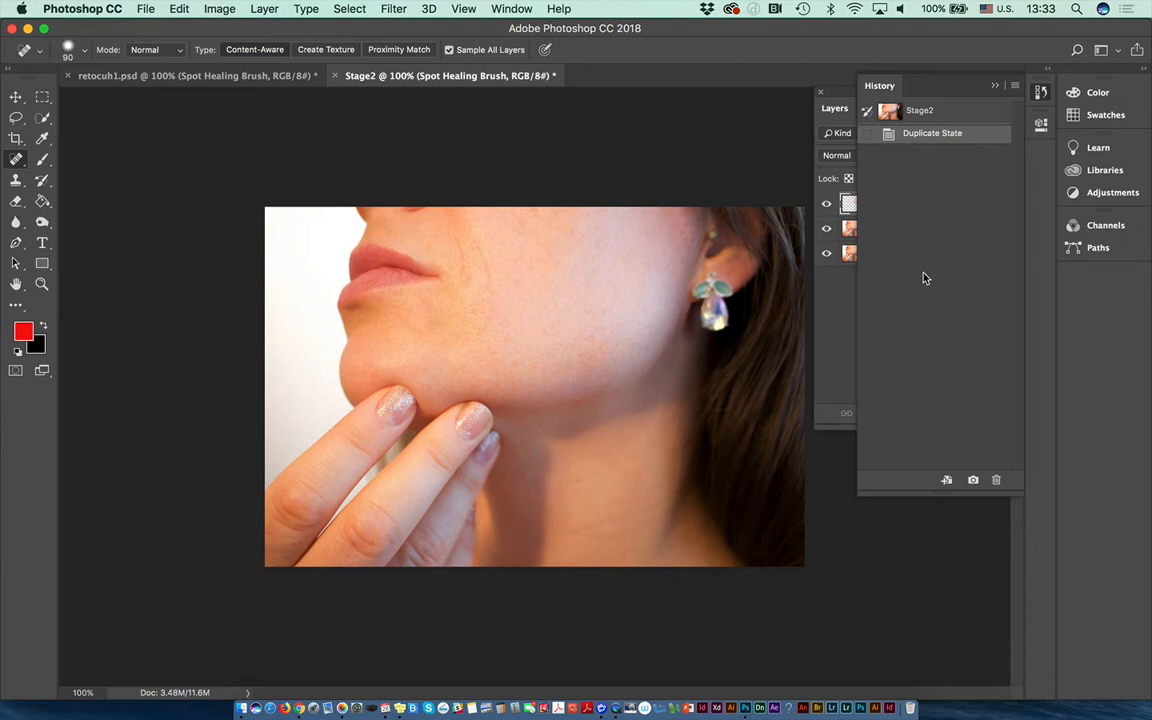
# Move the History panel clear of the Layers panel and close the Stage2 document without saving.
pyautogui.moveTo(884, 85); pyautogui.dragTo(1040, 312)
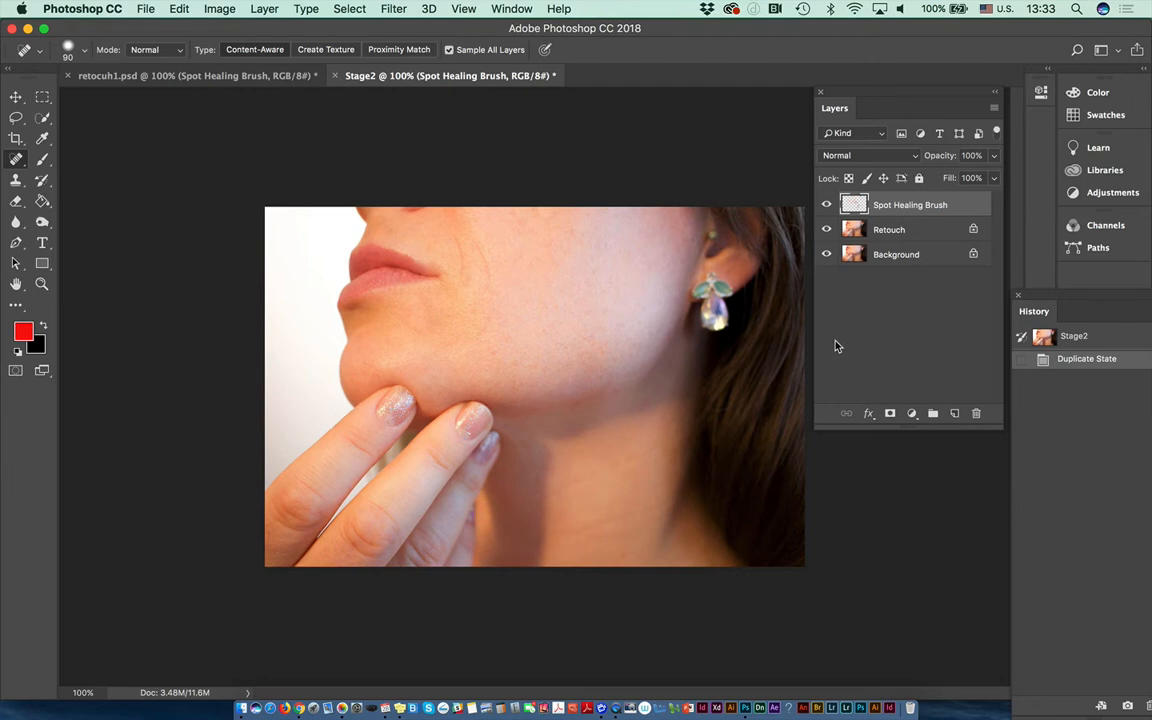
pyautogui.click(334, 75)
pyautogui.click(522, 257)
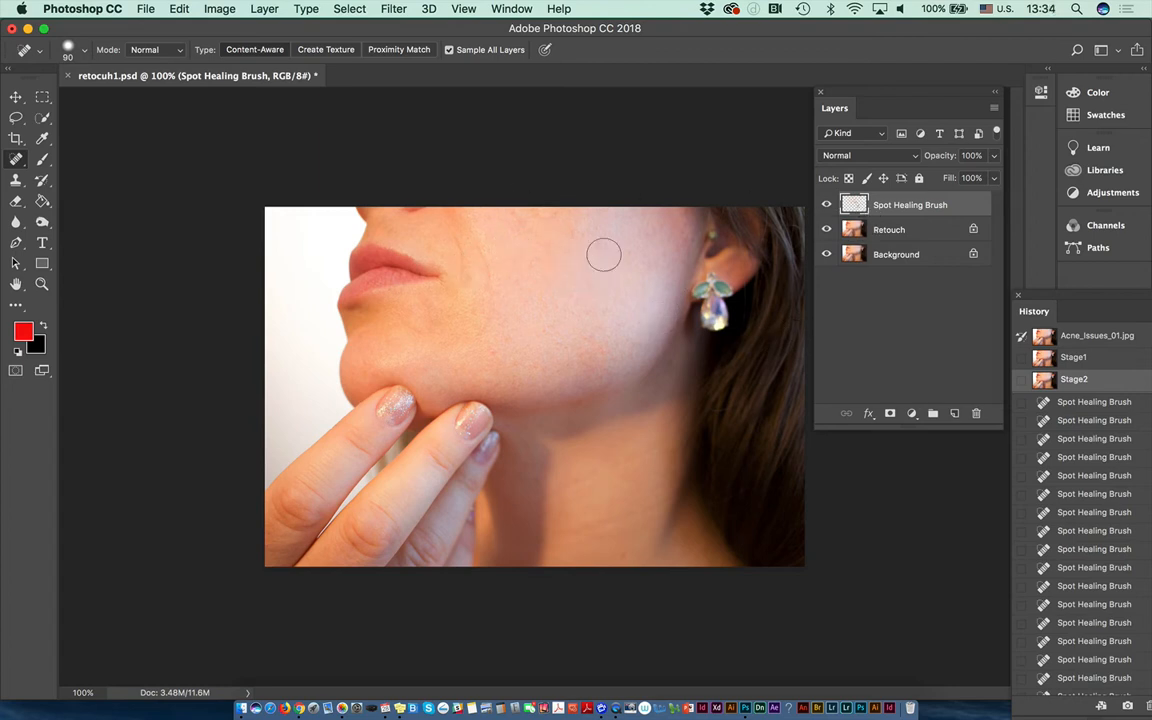
# Heal three more spots on the upper cheek with the Spot Healing Brush at size 90.
pyautogui.click(651, 239)
pyautogui.click(638, 229)
pyautogui.click(510, 217)
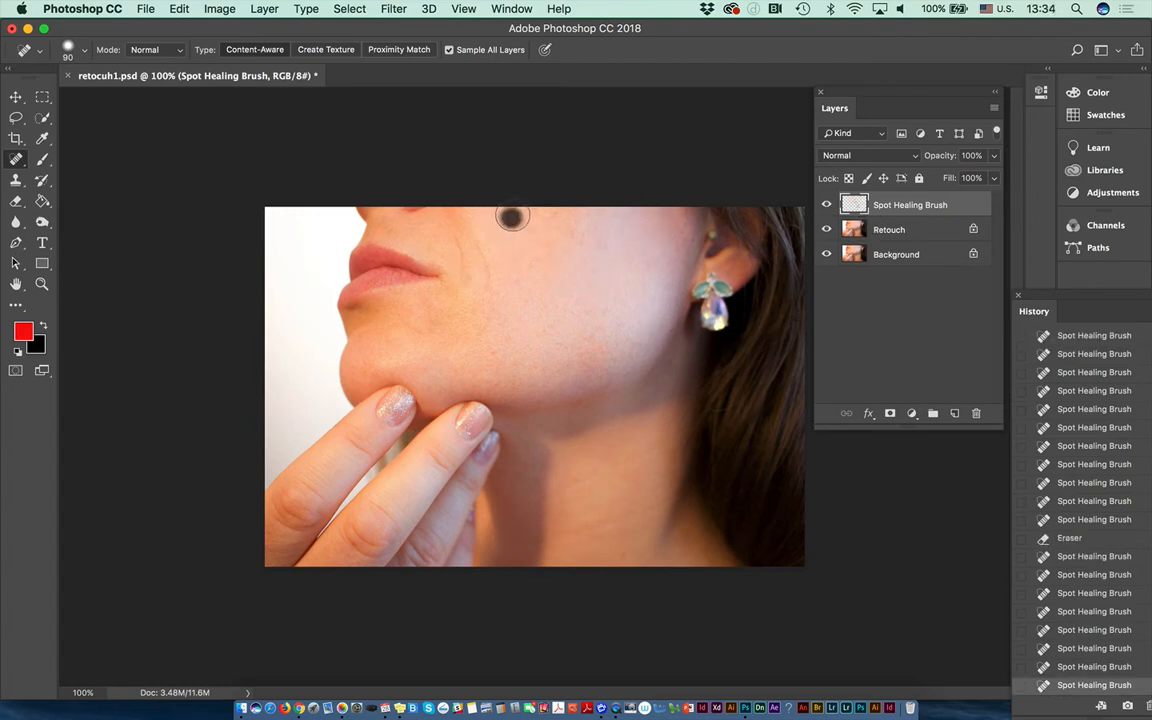
# Try to remove the small stud above the earring with the Spot Healing Brush at size 50, and undo it.
pyautogui.press('super+plus')
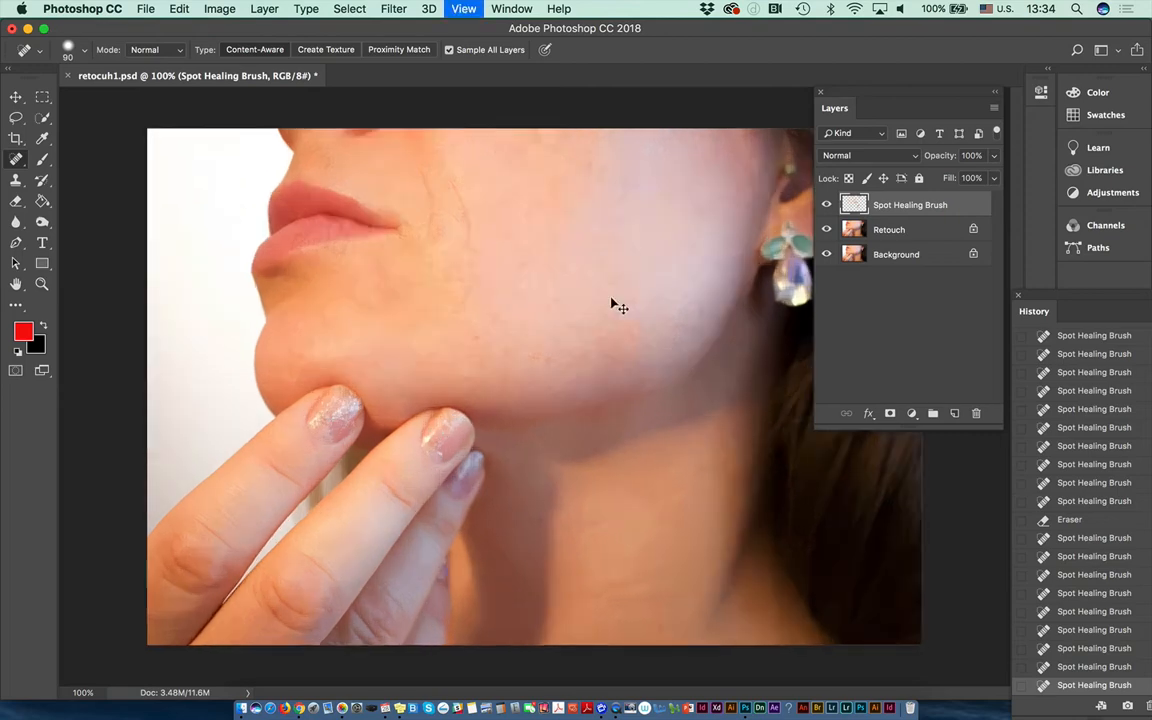
pyautogui.moveTo(648, 265); pyautogui.dragTo(373, 378)
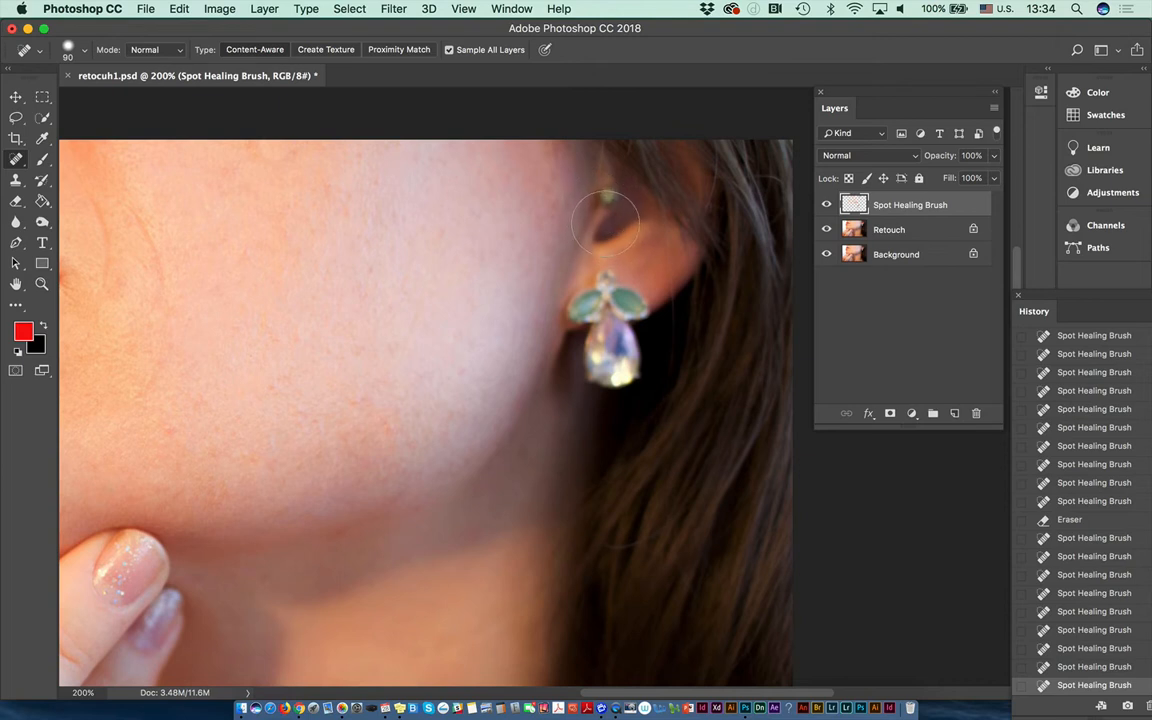
pyautogui.press('[')
pyautogui.press('[')
pyautogui.click(607, 195)
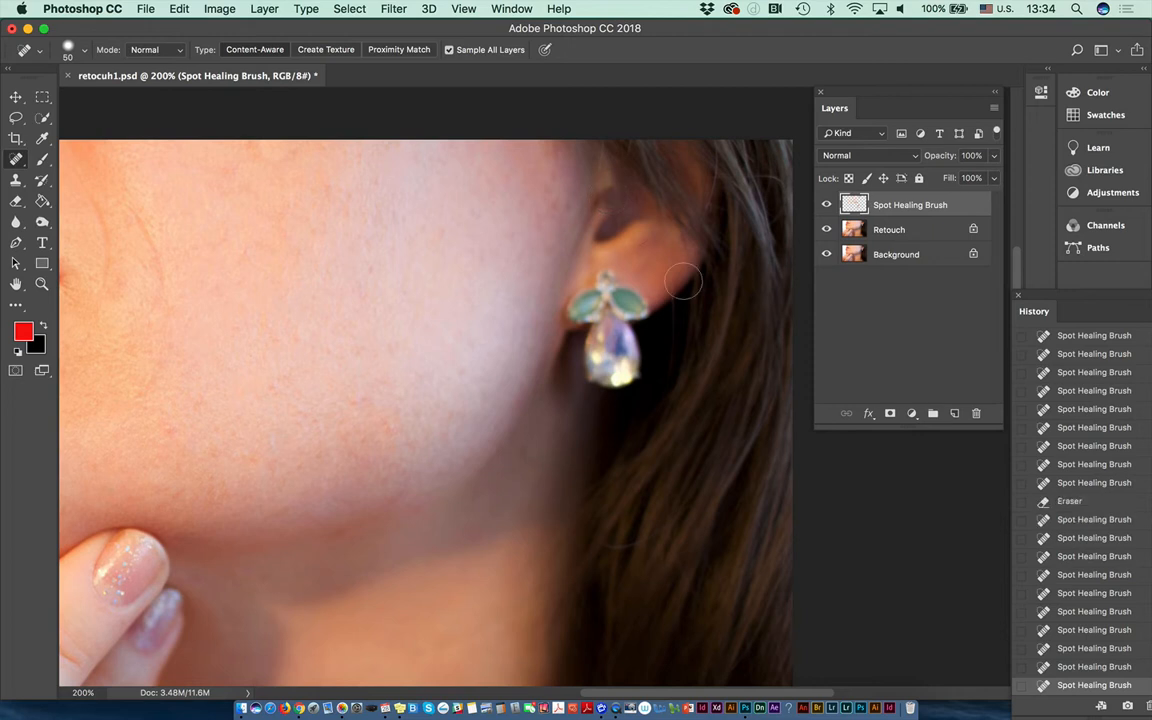
pyautogui.press('[')
pyautogui.press('[')
pyautogui.press('super+z')
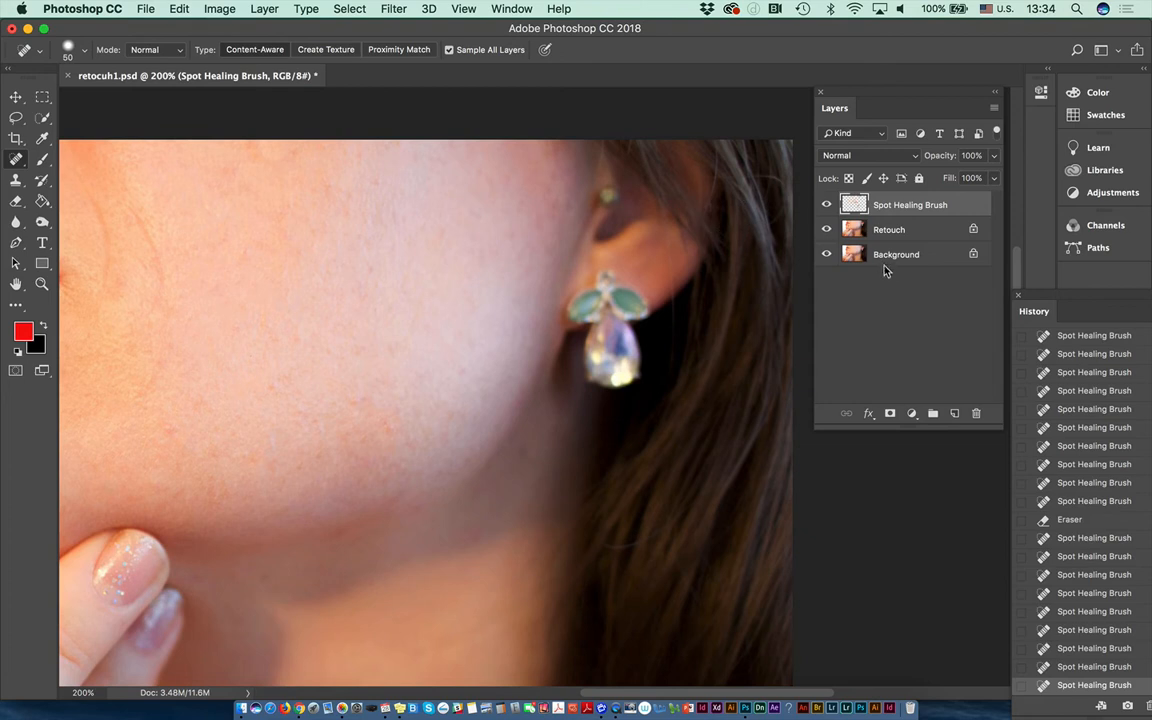
# Create a new layer named Clone above the Spot Healing Brush layer.
pyautogui.click(994, 108)
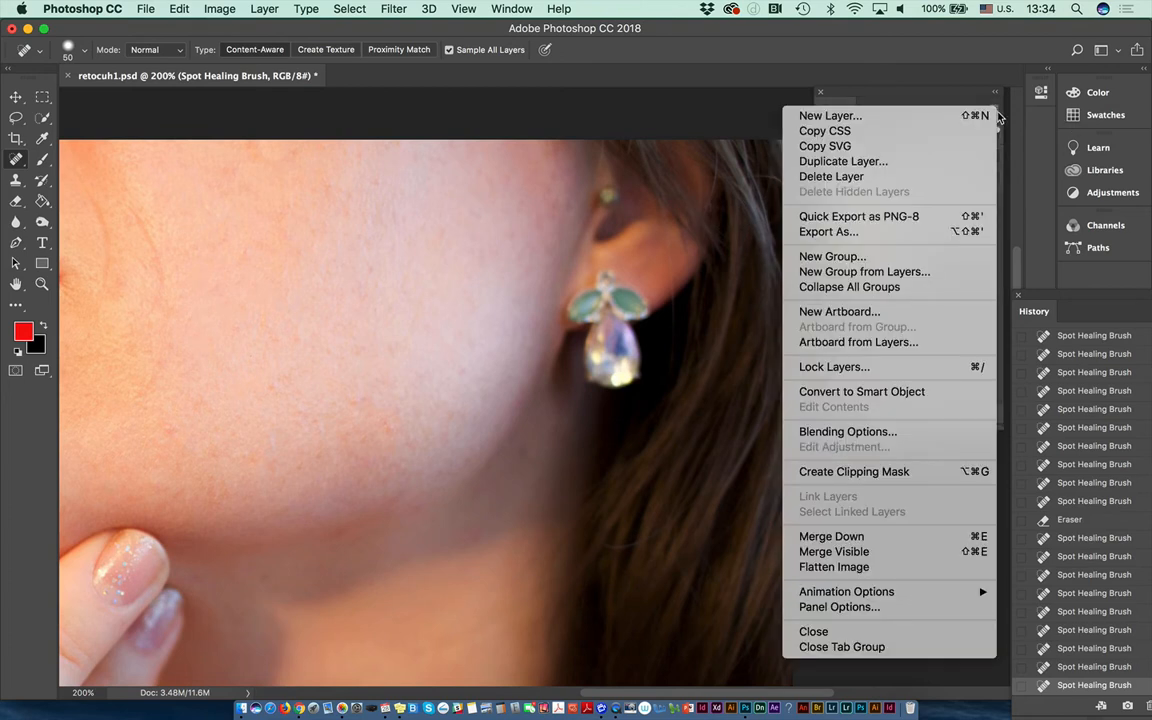
pyautogui.click(828, 113)
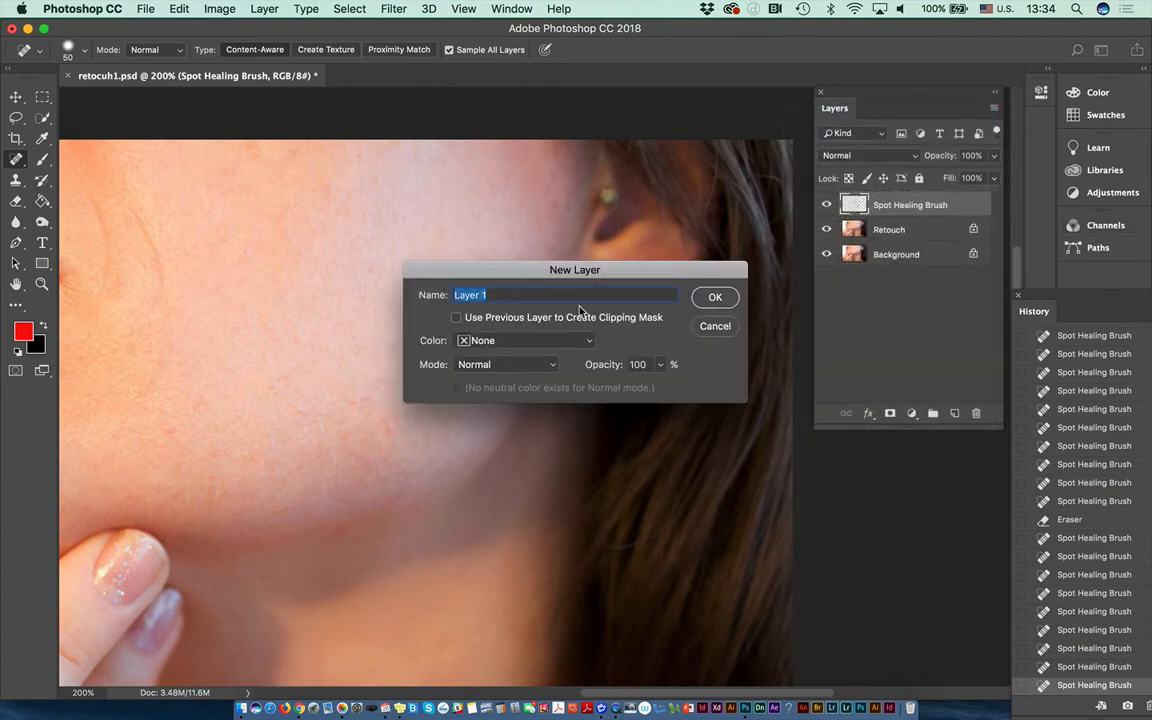
pyautogui.write('Clone')
pyautogui.click(712, 298)
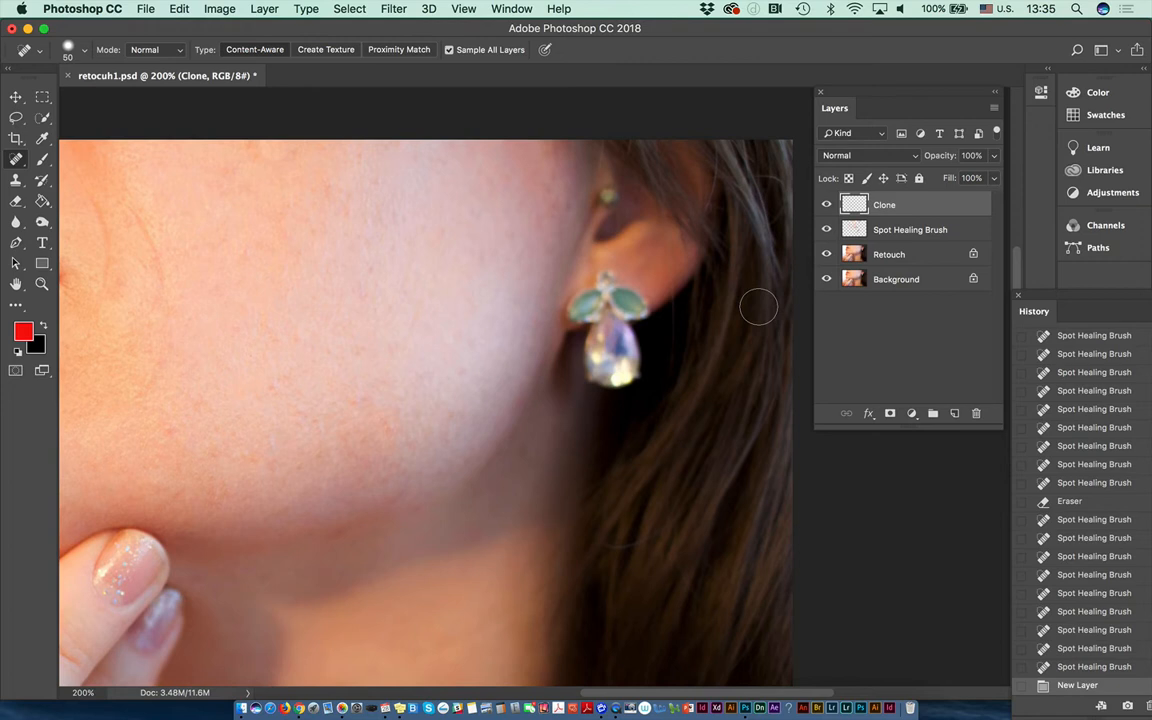
# Choose the Clone Stamp with sampling from All Layers and try it on the cheek without defining a source point.
pyautogui.click(15, 176)
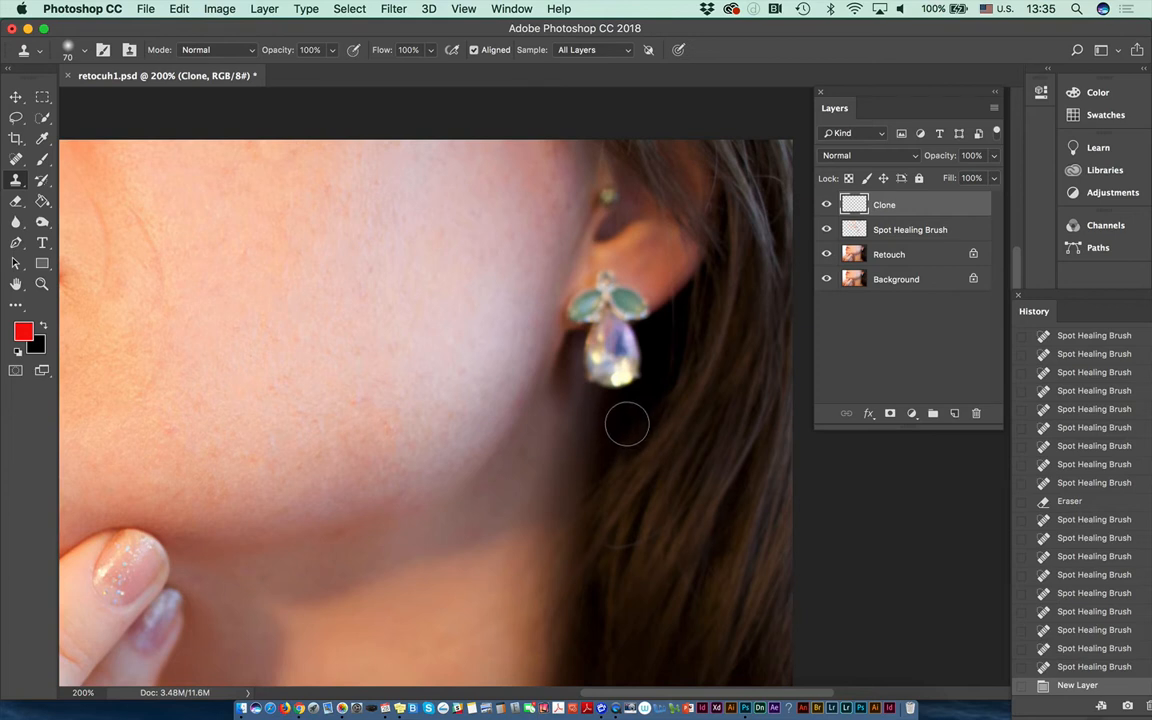
pyautogui.click(566, 54)
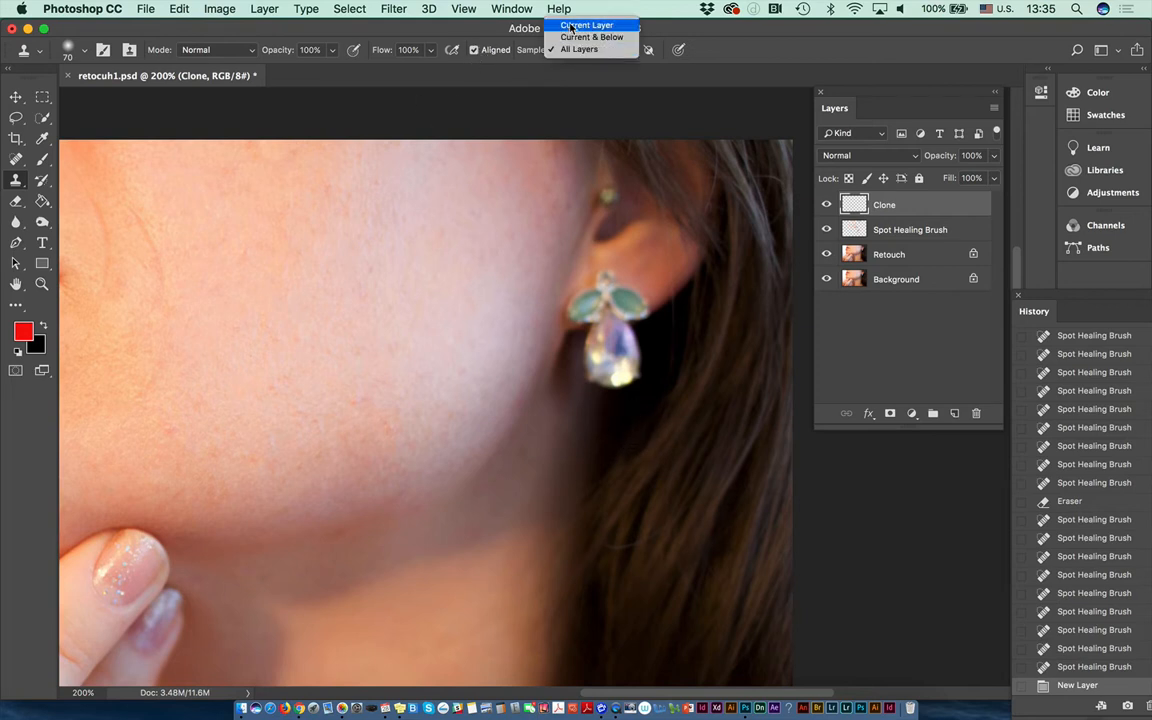
pyautogui.click(576, 50)
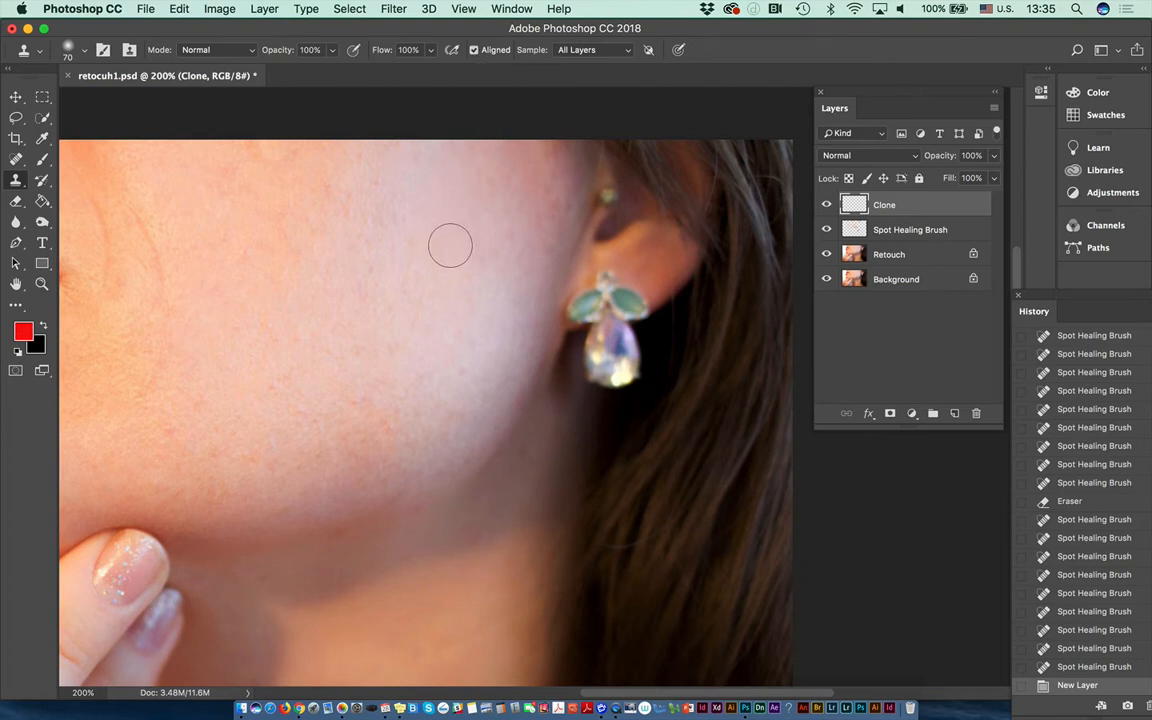
pyautogui.click(387, 263)
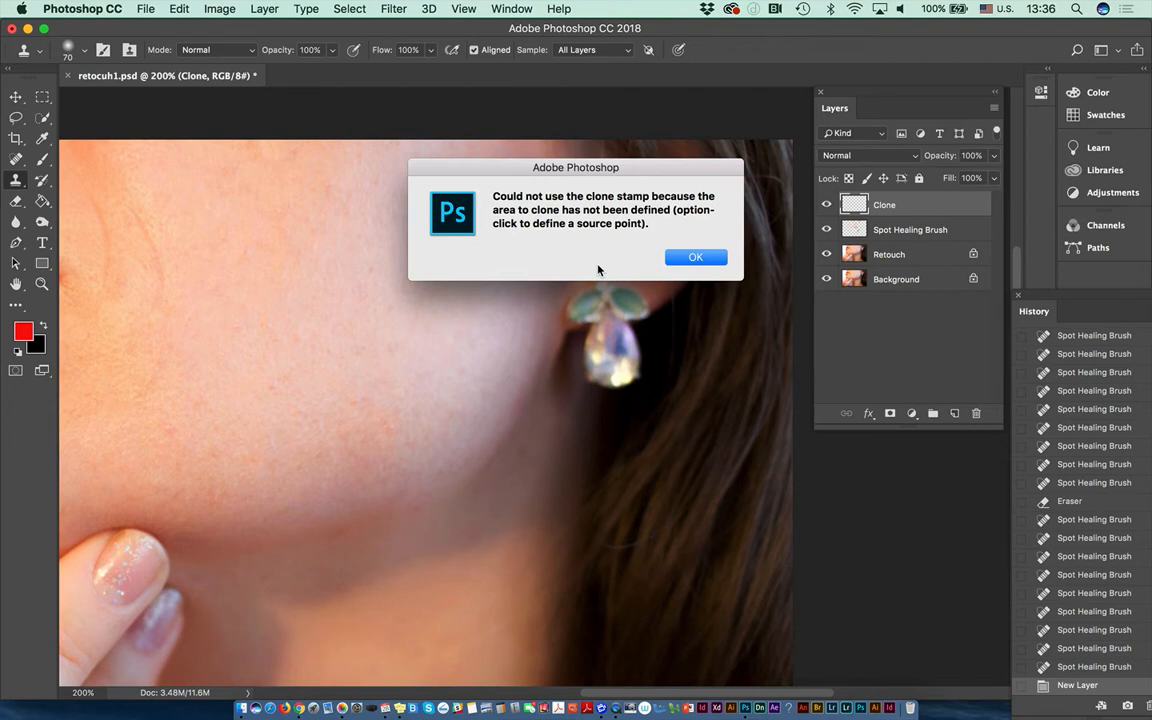
pyautogui.click(712, 258)
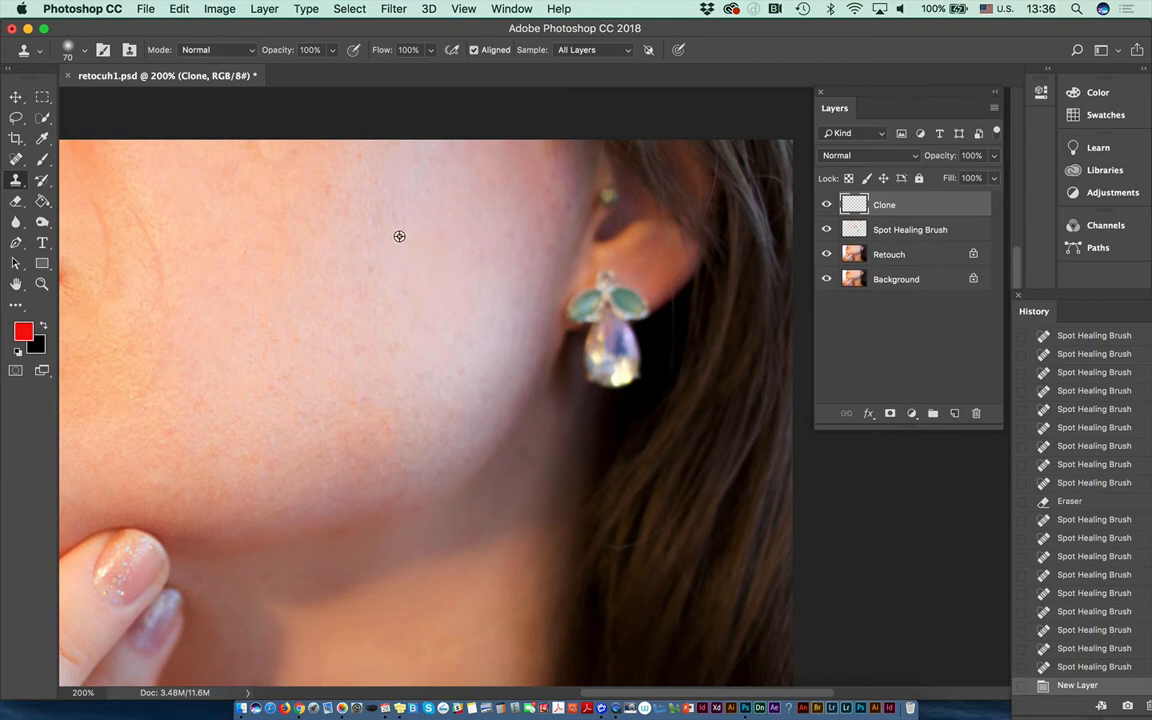
# Try cloning a sampled patch of cheek skin over the small ear stud on the Clone layer, and undo it.
pyautogui.keyDown('alt'); pyautogui.click(439, 279); pyautogui.keyUp('alt')
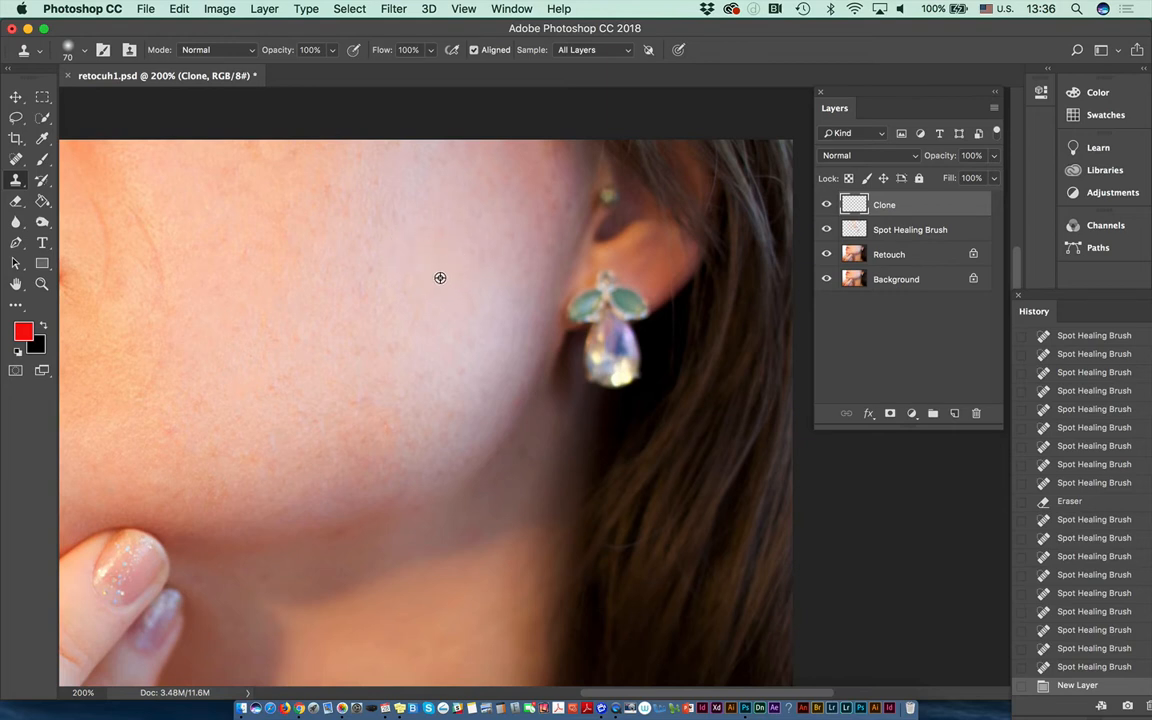
pyautogui.click(604, 197)
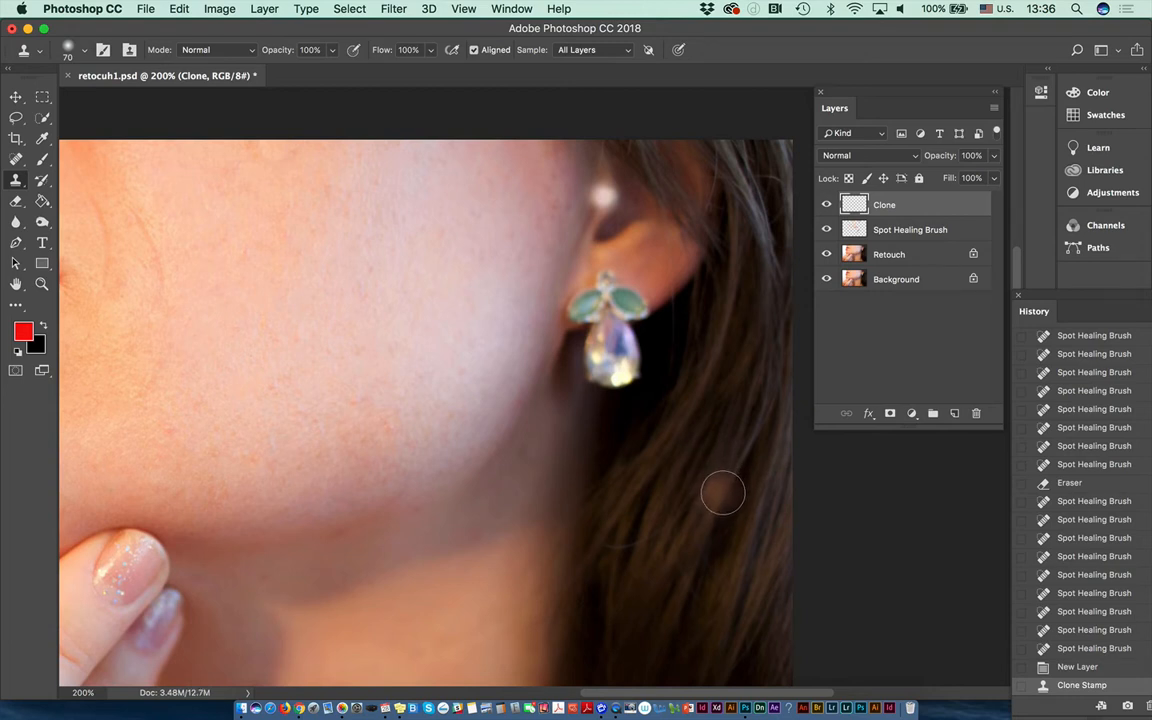
pyautogui.press('super+z')
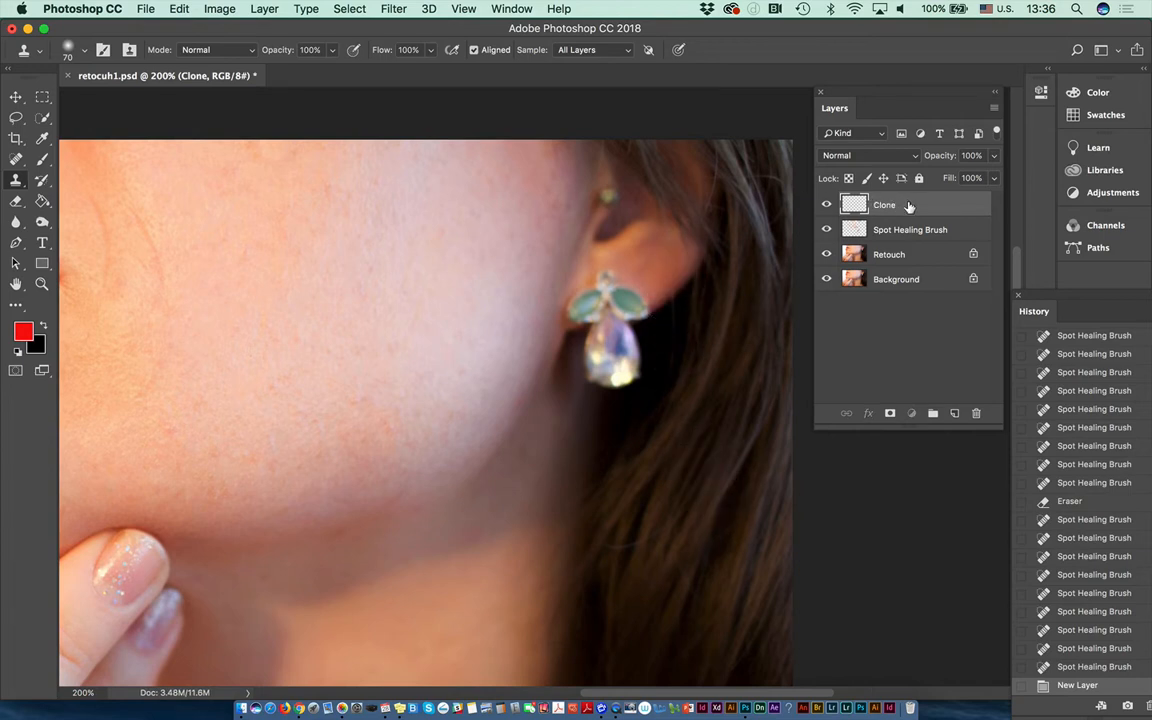
# Set the Clone Stamp to sample Current Layer only and try cloning cheek skin on the empty Clone layer.
pyautogui.click(590, 52)
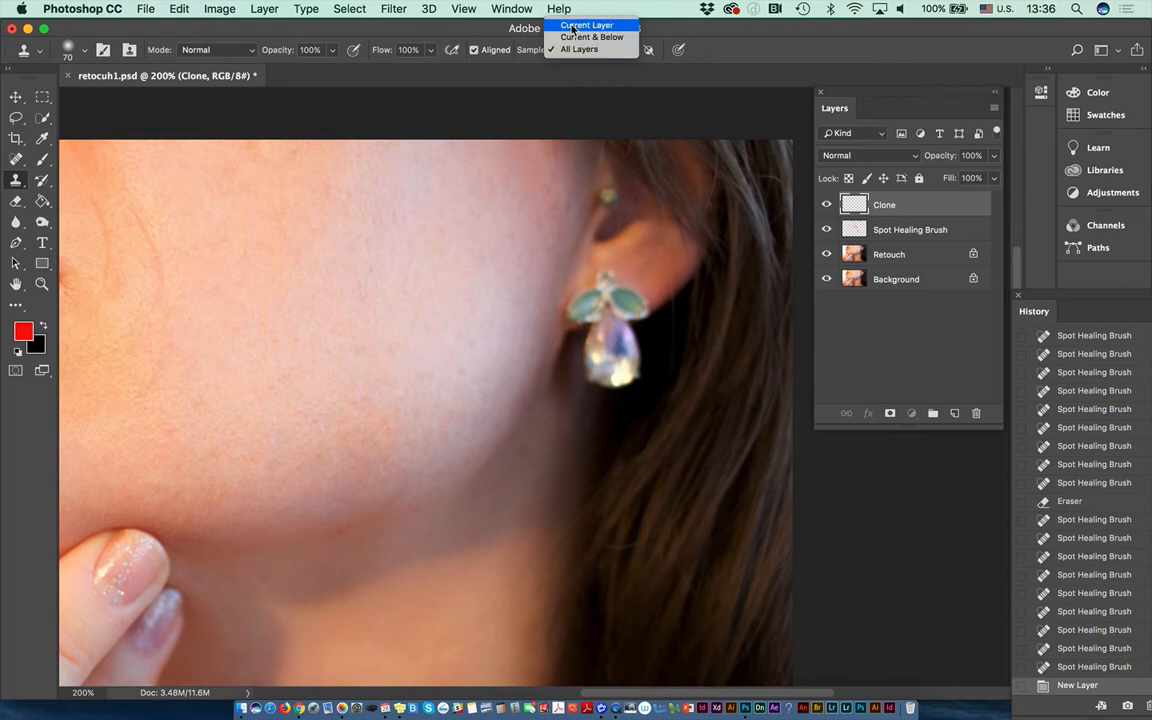
pyautogui.click(566, 26)
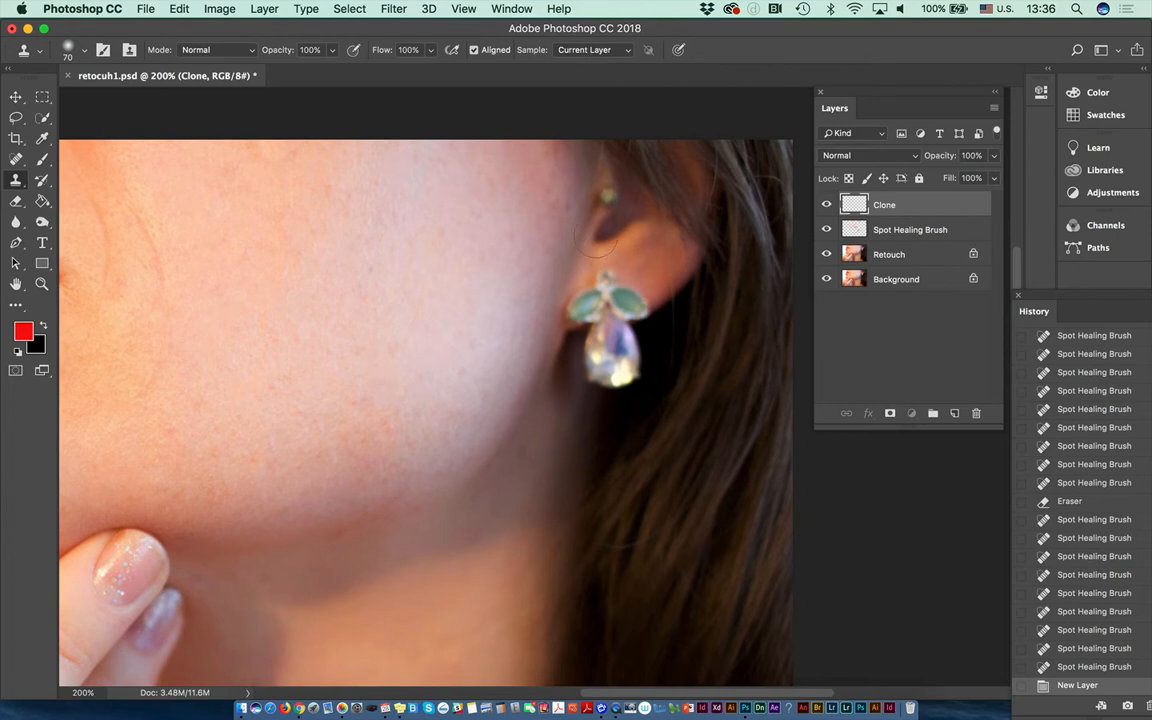
pyautogui.click(386, 384)
pyautogui.click(541, 227)
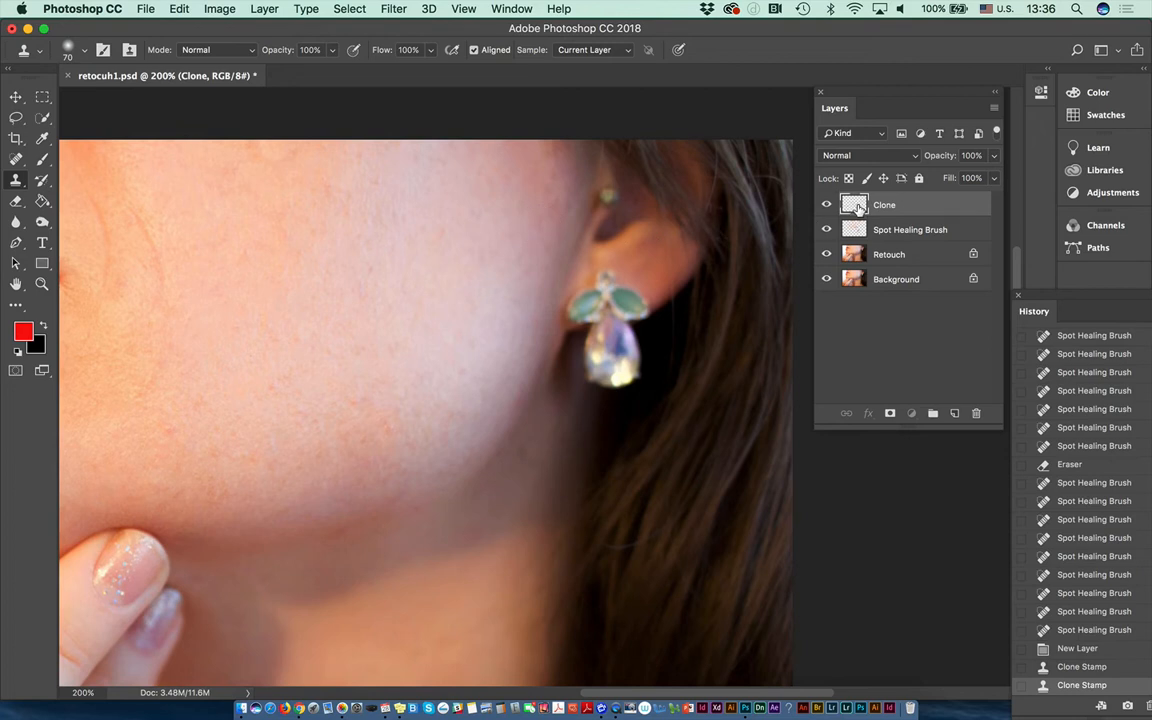
# Switch the Clone Stamp sampling to Current & Below, and finally back to All Layers.
pyautogui.click(600, 50)
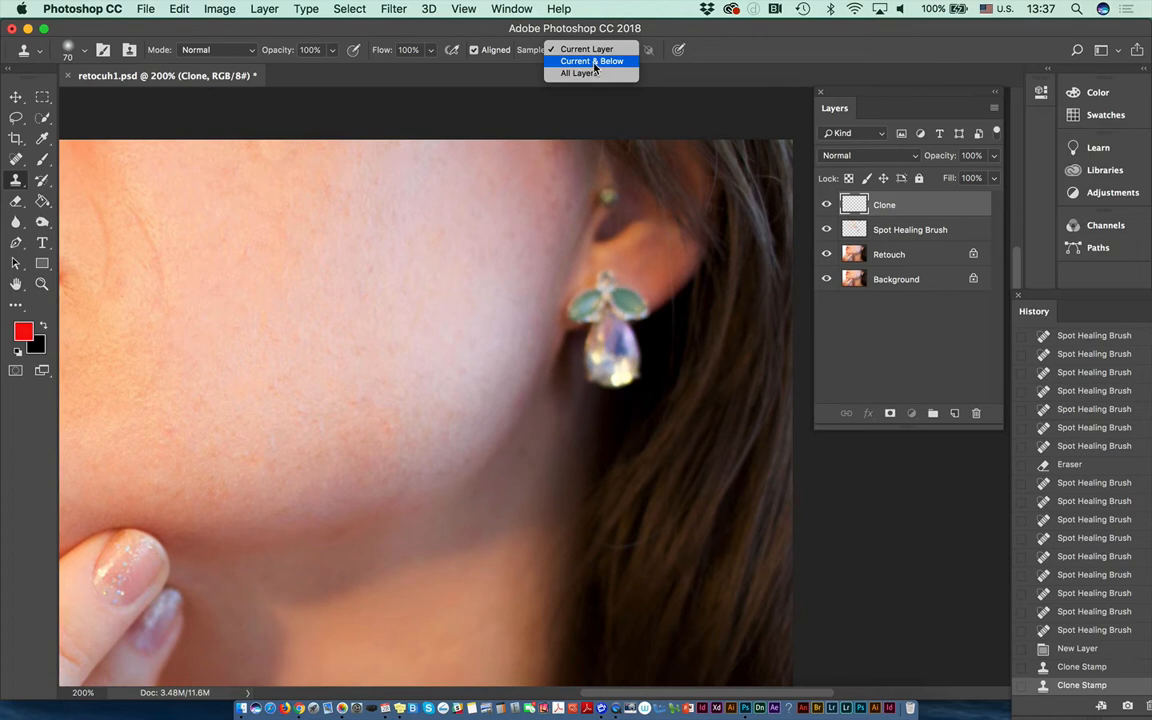
pyautogui.click(594, 64)
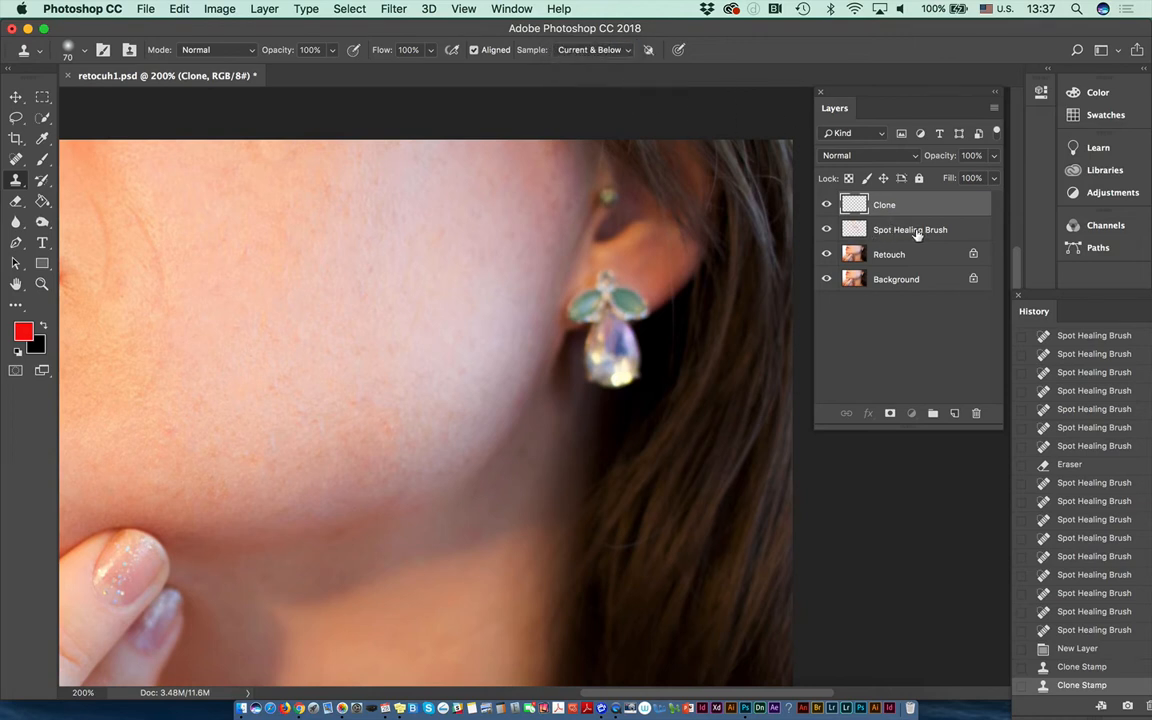
pyautogui.click(593, 50)
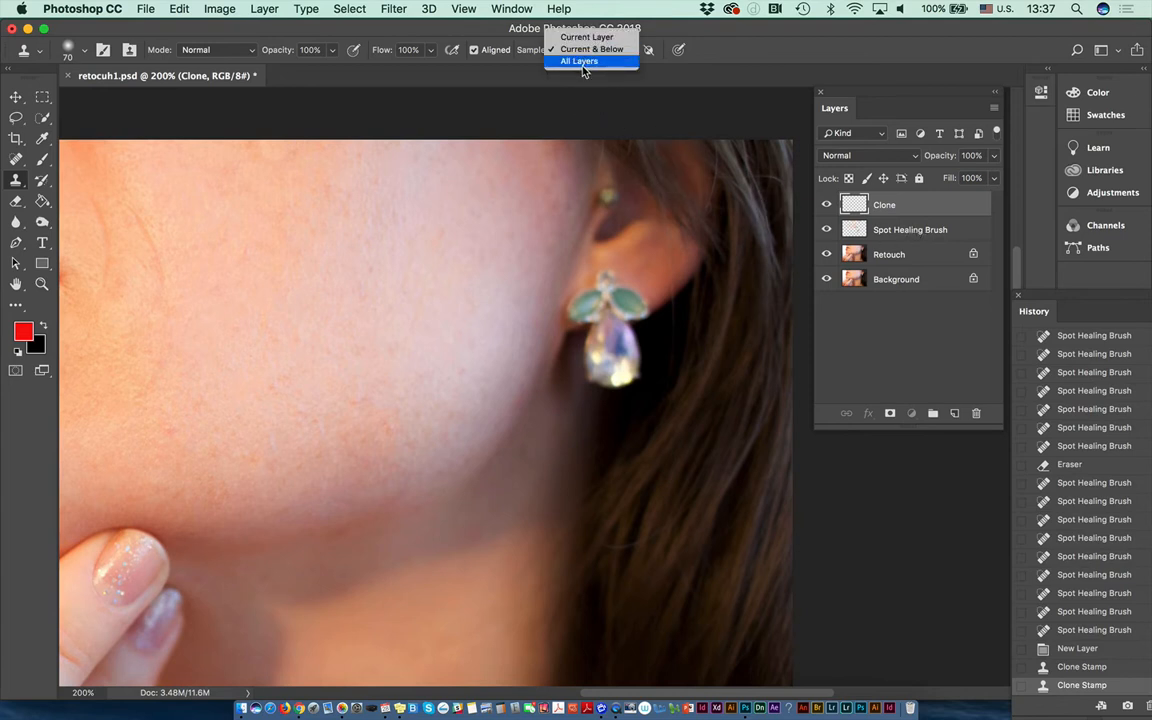
pyautogui.click(585, 63)
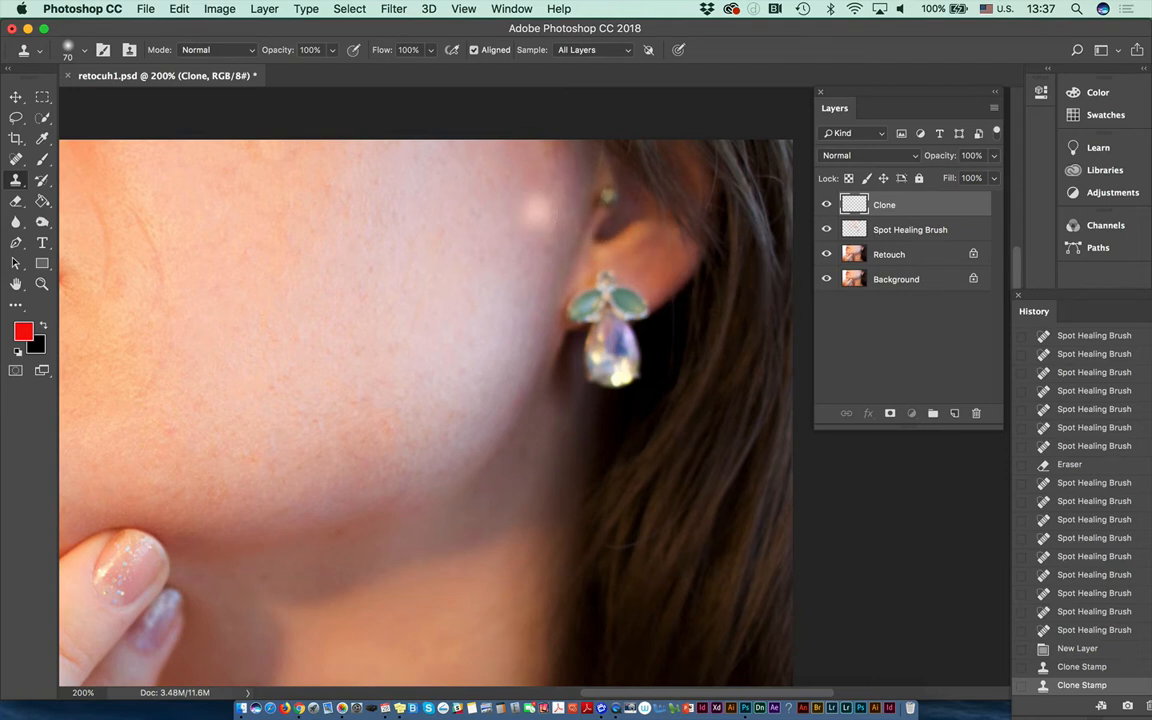
# Reduce the Clone Stamp brush to 30 px and magnify the ear area to 300%.
pyautogui.press('[')
pyautogui.press('[')
pyautogui.press('[')
pyautogui.press('[')
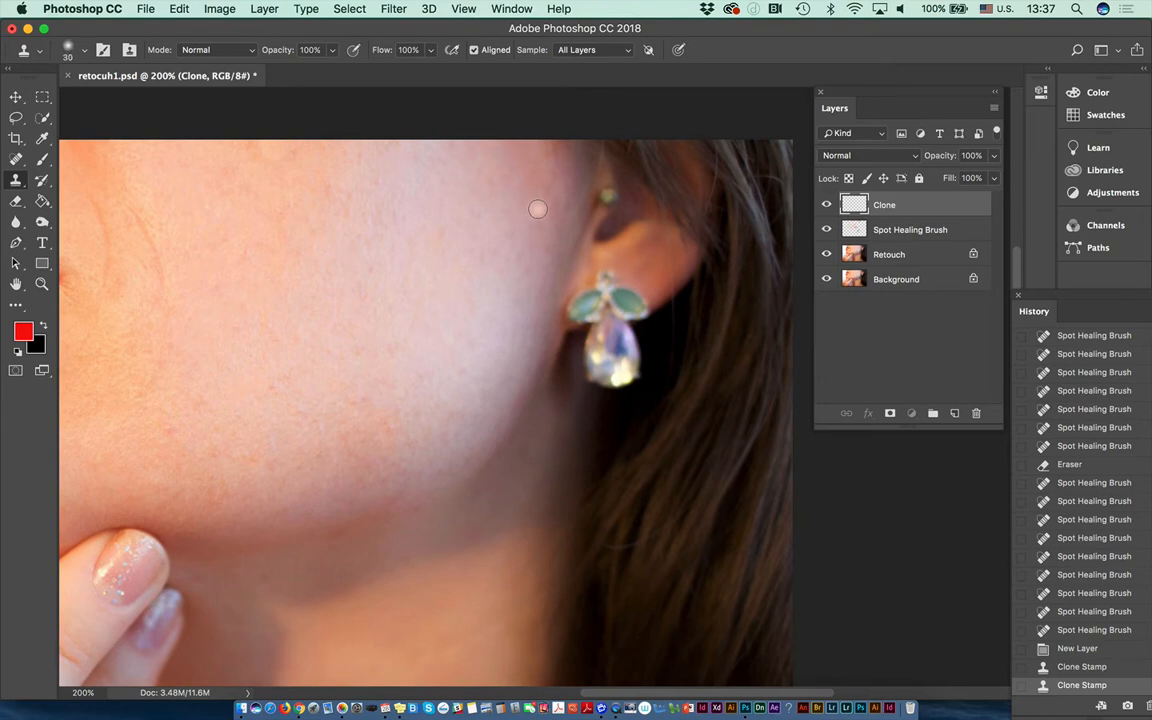
pyautogui.press('super+equal')
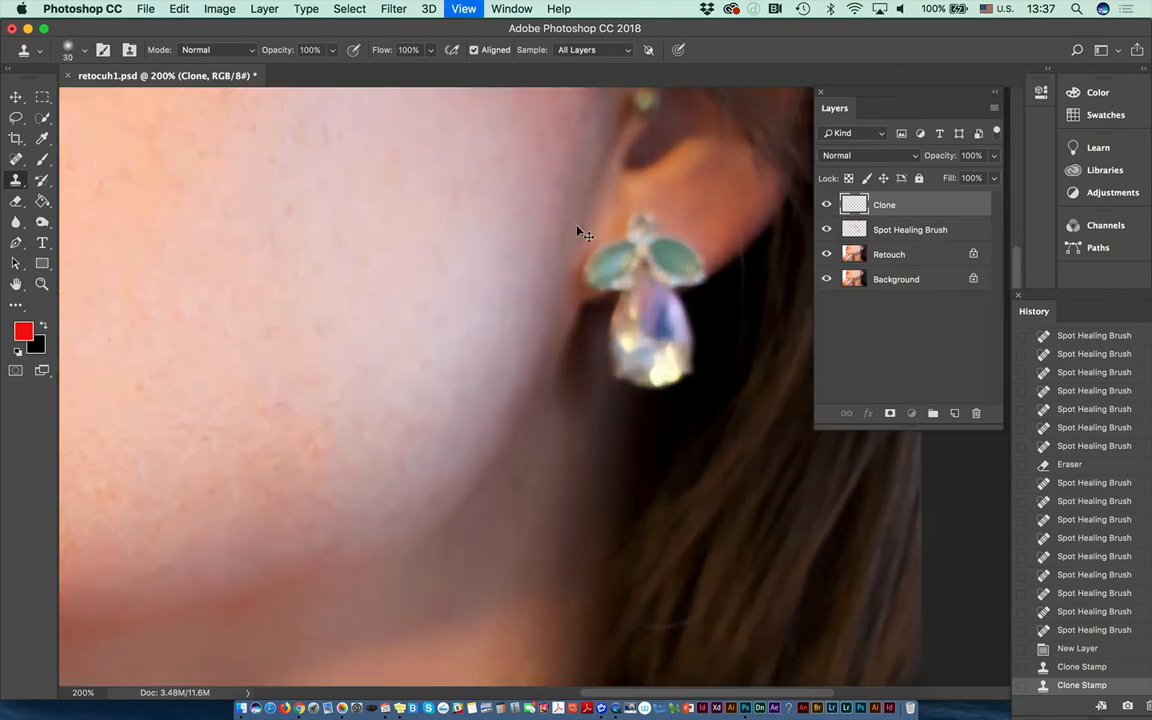
pyautogui.press('super+minus')
pyautogui.press('super+equal')
pyautogui.press('super+equal')
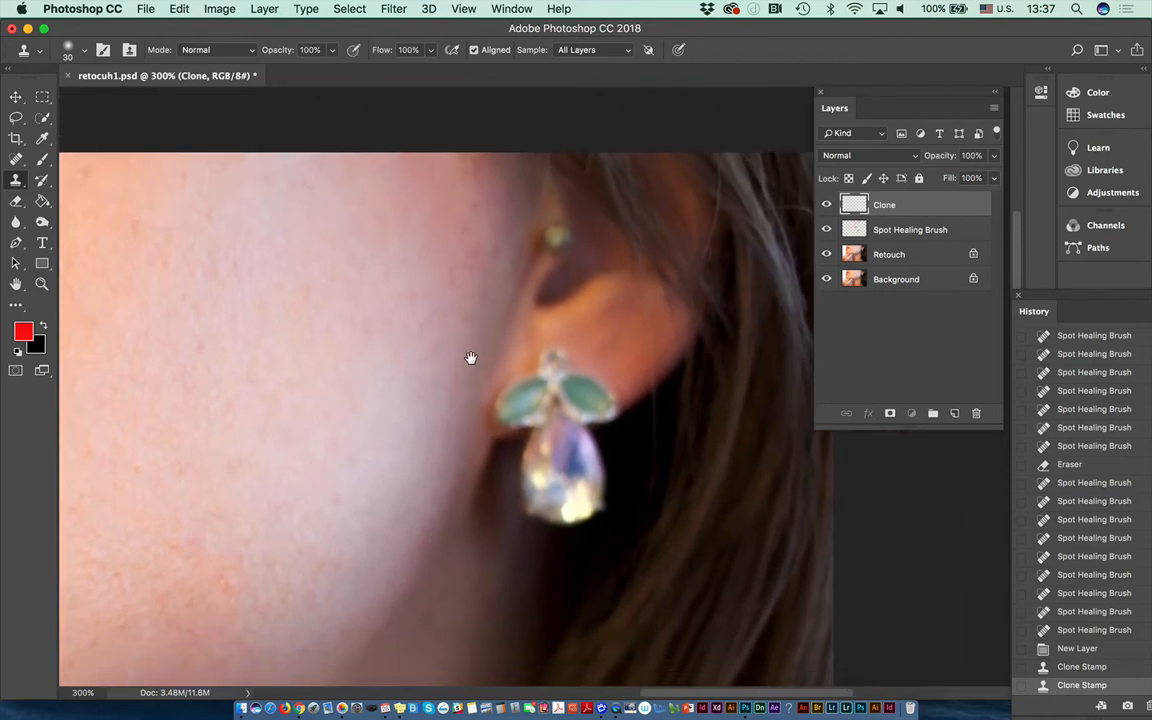
pyautogui.click(463, 9)
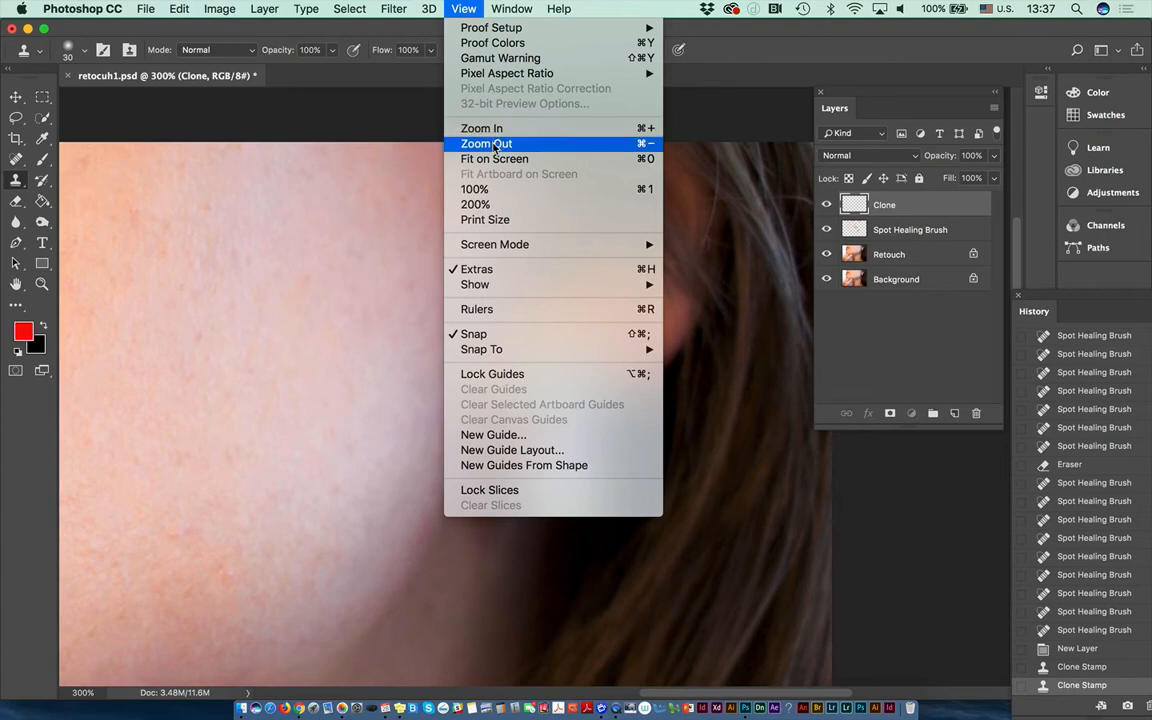
pyautogui.click(262, 172)
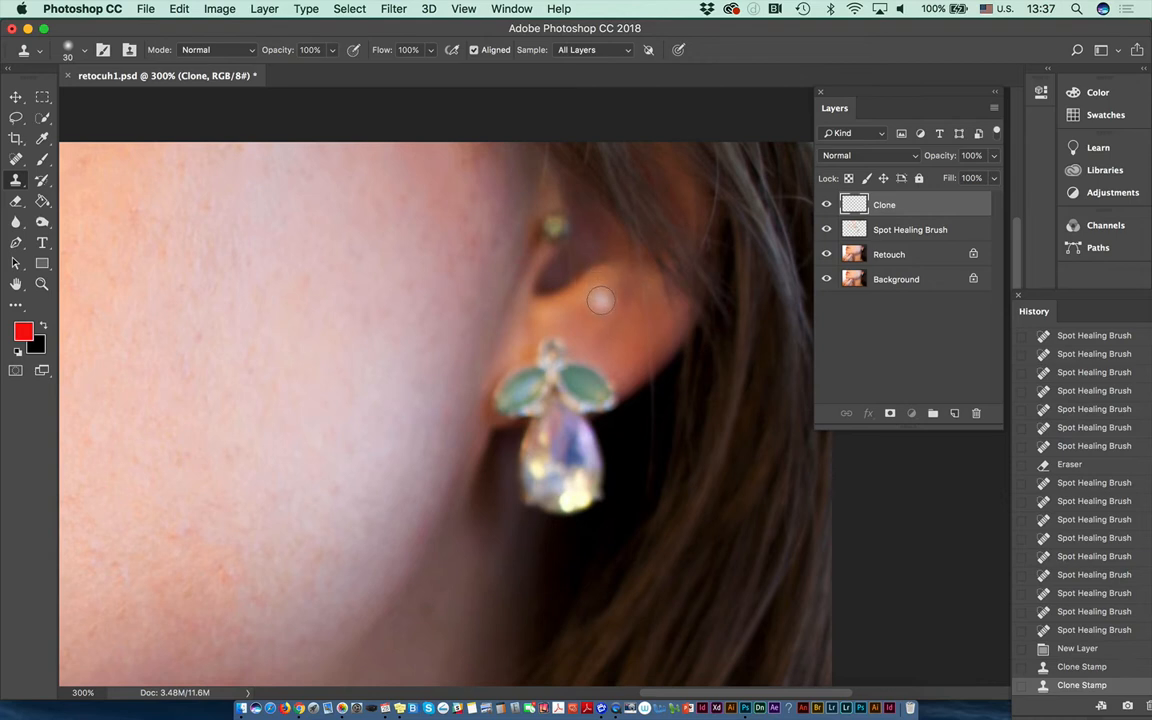
# Show the Navigator and enlarge its image preview.
pyautogui.click(498, 10)
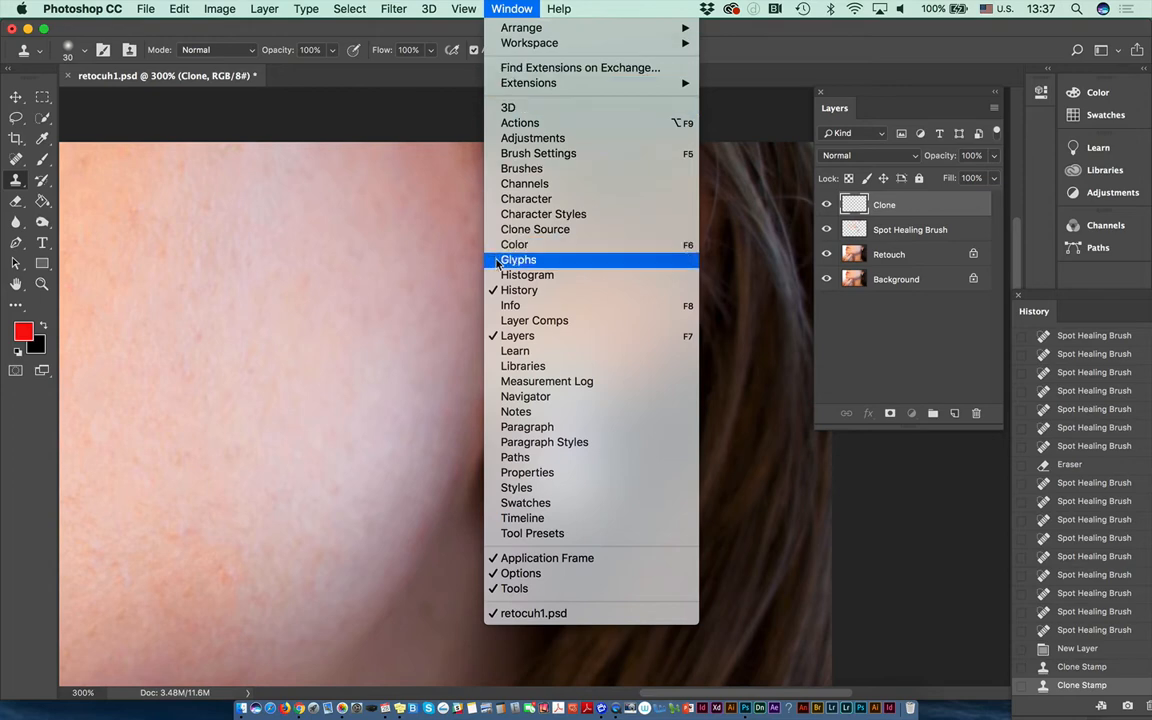
pyautogui.click(525, 397)
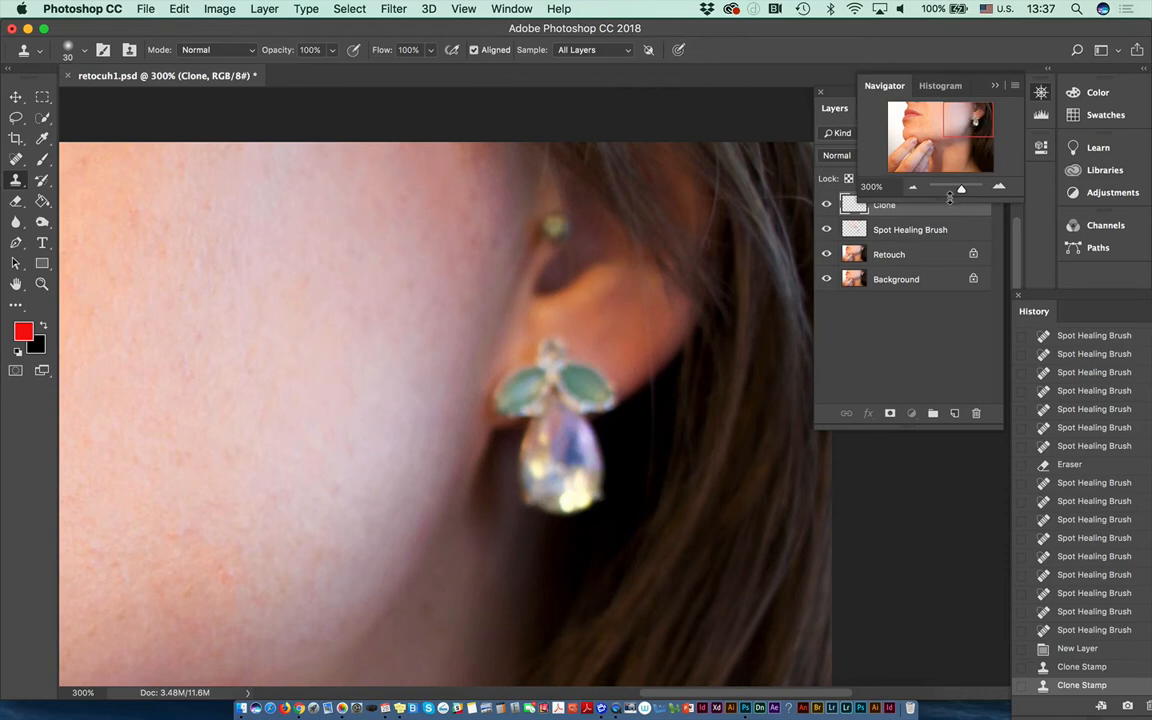
pyautogui.moveTo(950, 197); pyautogui.dragTo(960, 289)
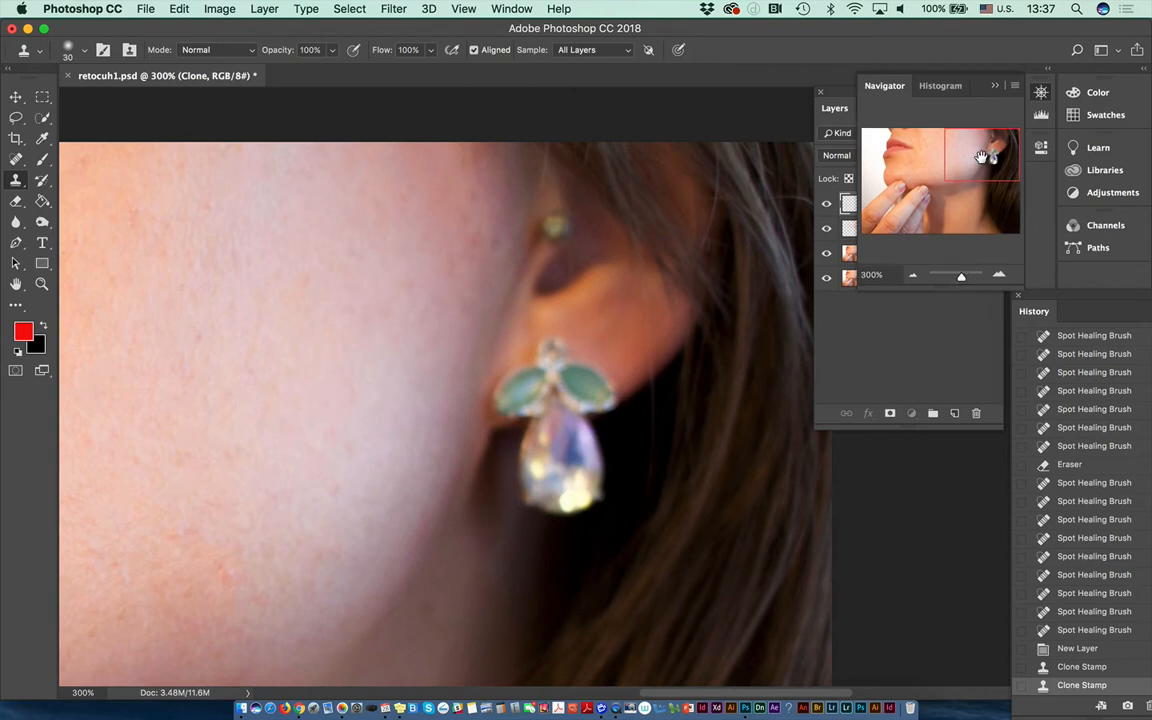
# Examine the cheek and ear through the Navigator at magnifications up to 700%, and return to 300% with the ear stud in view.
pyautogui.moveTo(981, 157)
pyautogui.mouseDown()
pyautogui.moveTo(964, 174)
pyautogui.moveTo(969, 153)
pyautogui.mouseUp()
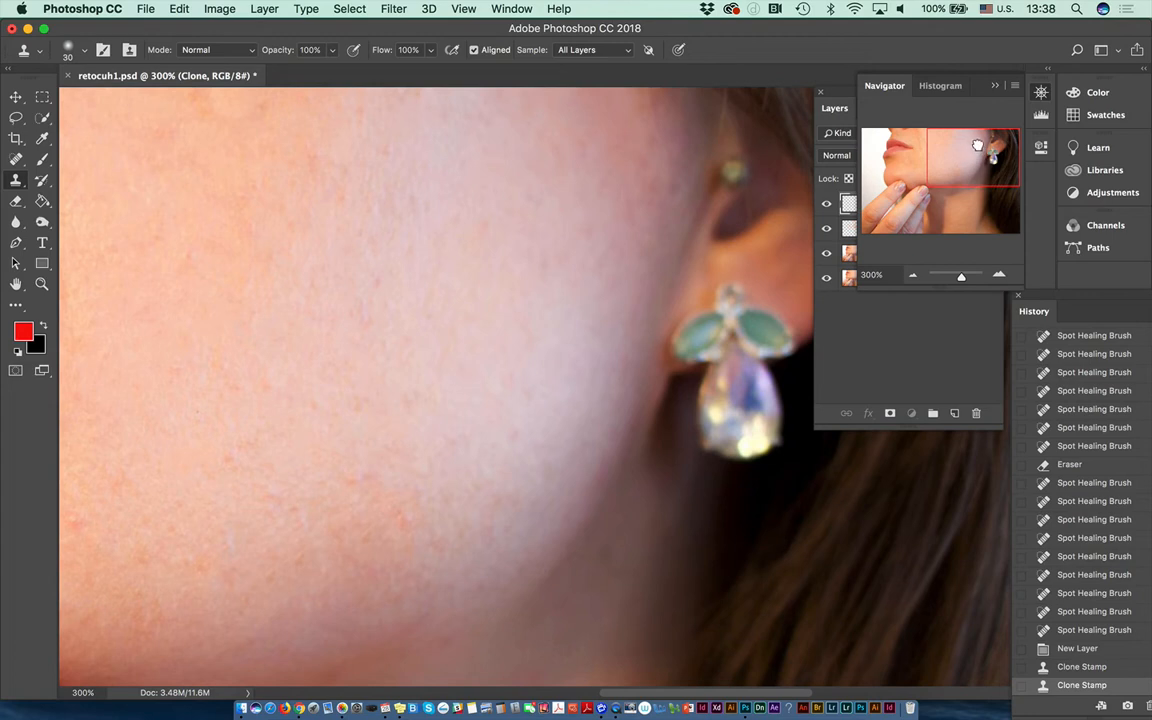
pyautogui.click(999, 277)
pyautogui.click(999, 277)
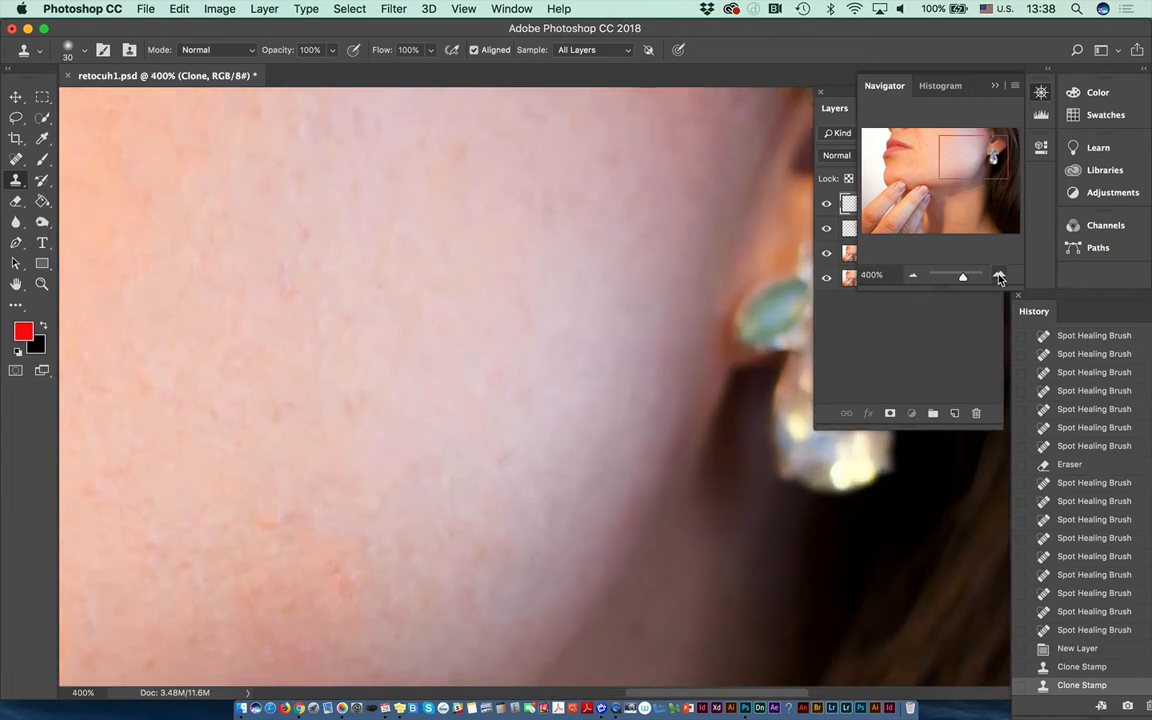
pyautogui.click(999, 277)
pyautogui.click(999, 277)
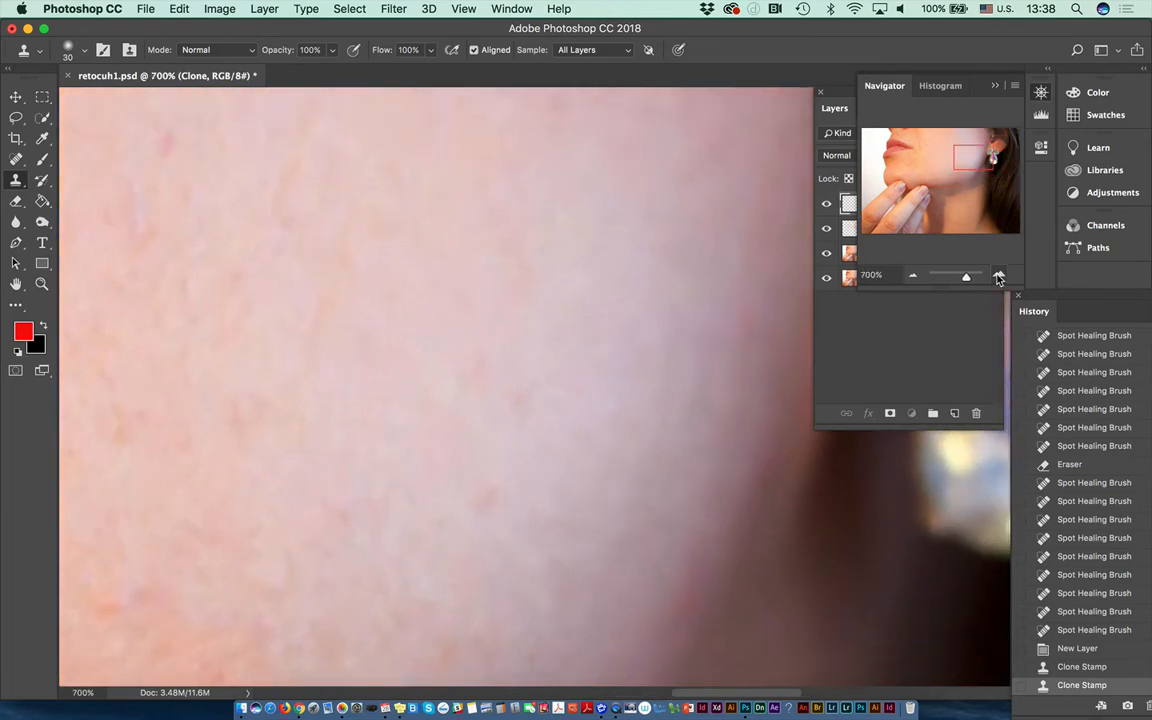
pyautogui.click(912, 276)
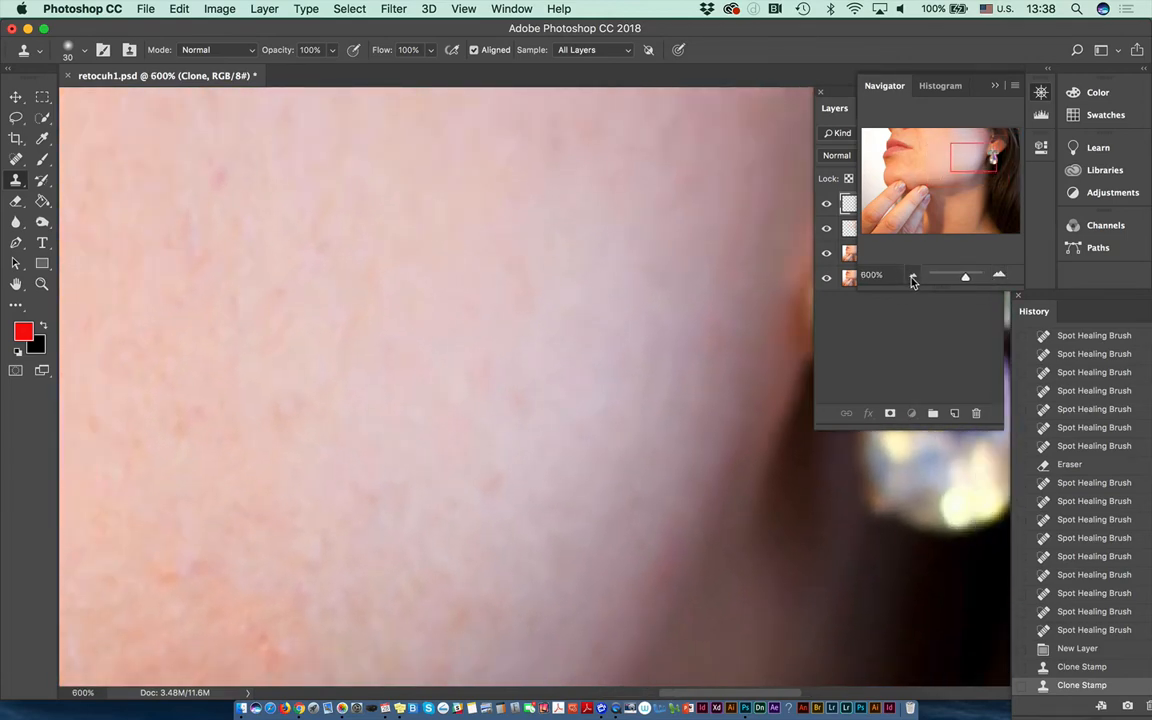
pyautogui.click(912, 276)
pyautogui.click(912, 276)
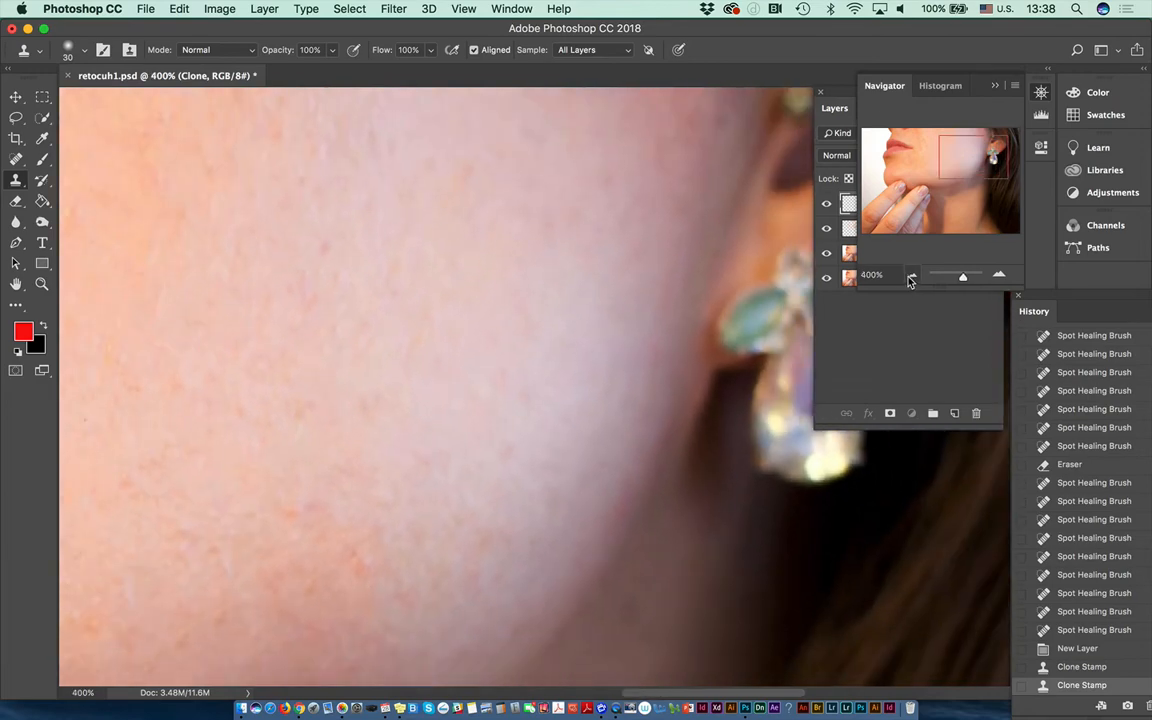
pyautogui.click(912, 276)
pyautogui.moveTo(971, 166)
pyautogui.mouseDown()
pyautogui.moveTo(908, 203)
pyautogui.moveTo(907, 187)
pyautogui.moveTo(944, 184)
pyautogui.moveTo(972, 160)
pyautogui.mouseUp()
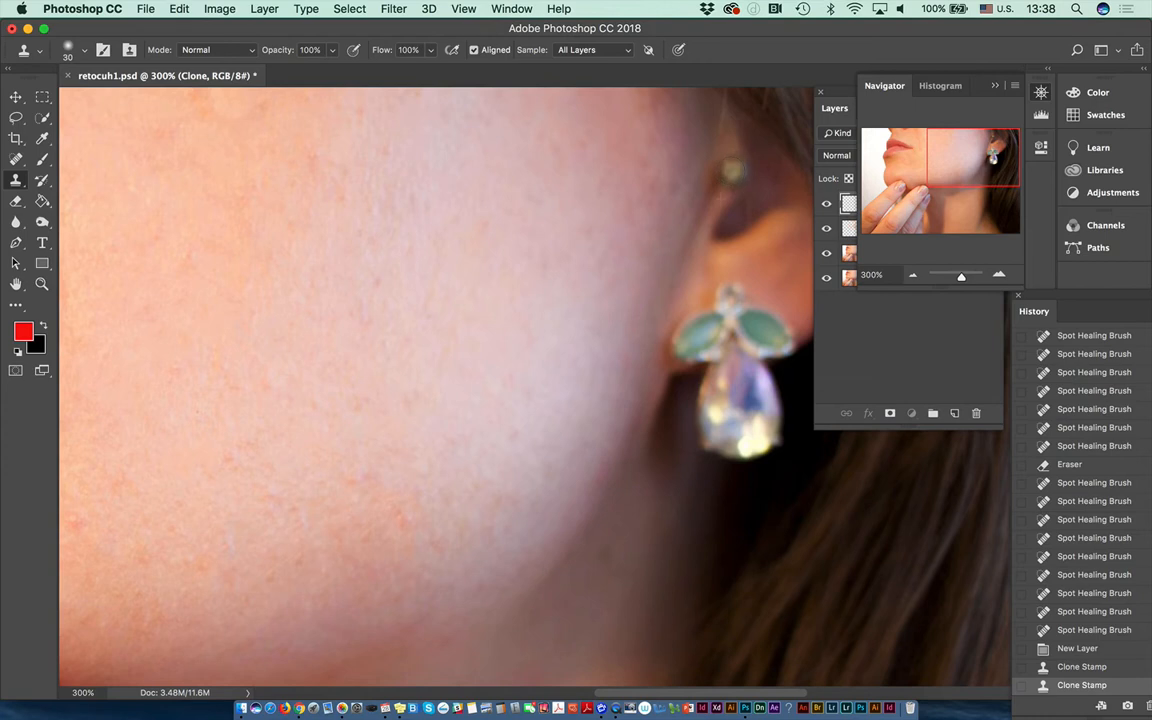
# Clone nearby ear skin over the small stud and along the adjoining ear edge on the Clone layer, resampling the source between dabs.
pyautogui.click(735, 170)
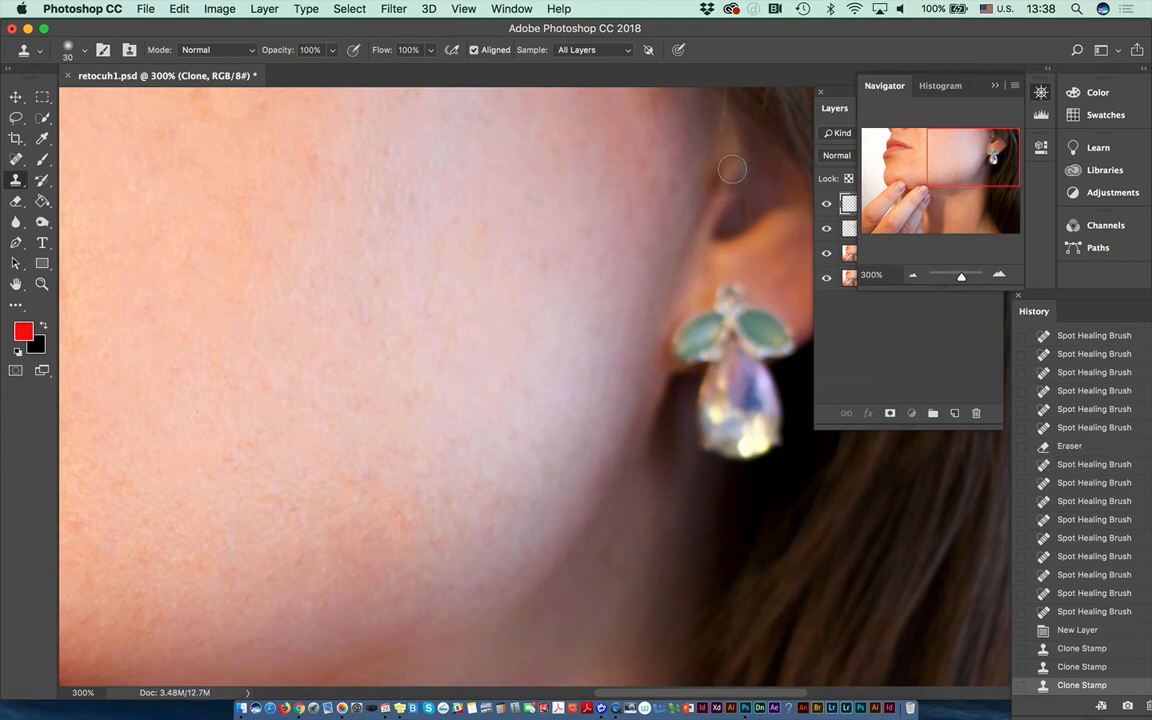
pyautogui.click(737, 166)
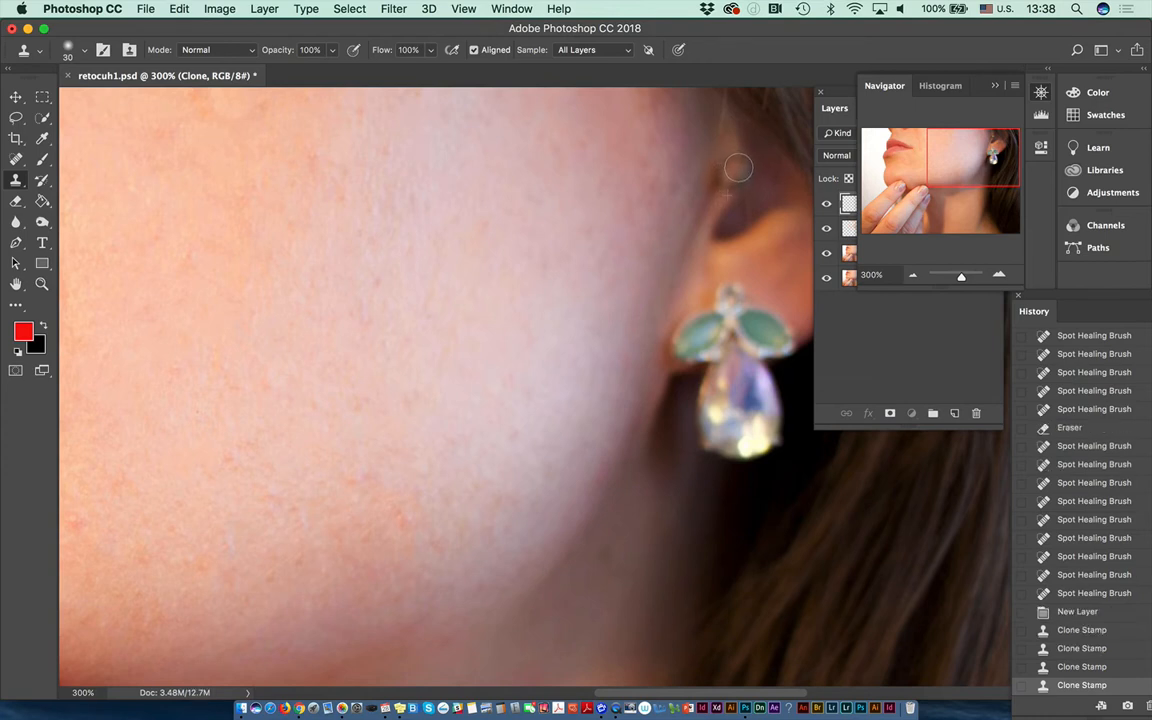
pyautogui.click(739, 172)
pyautogui.click(738, 178)
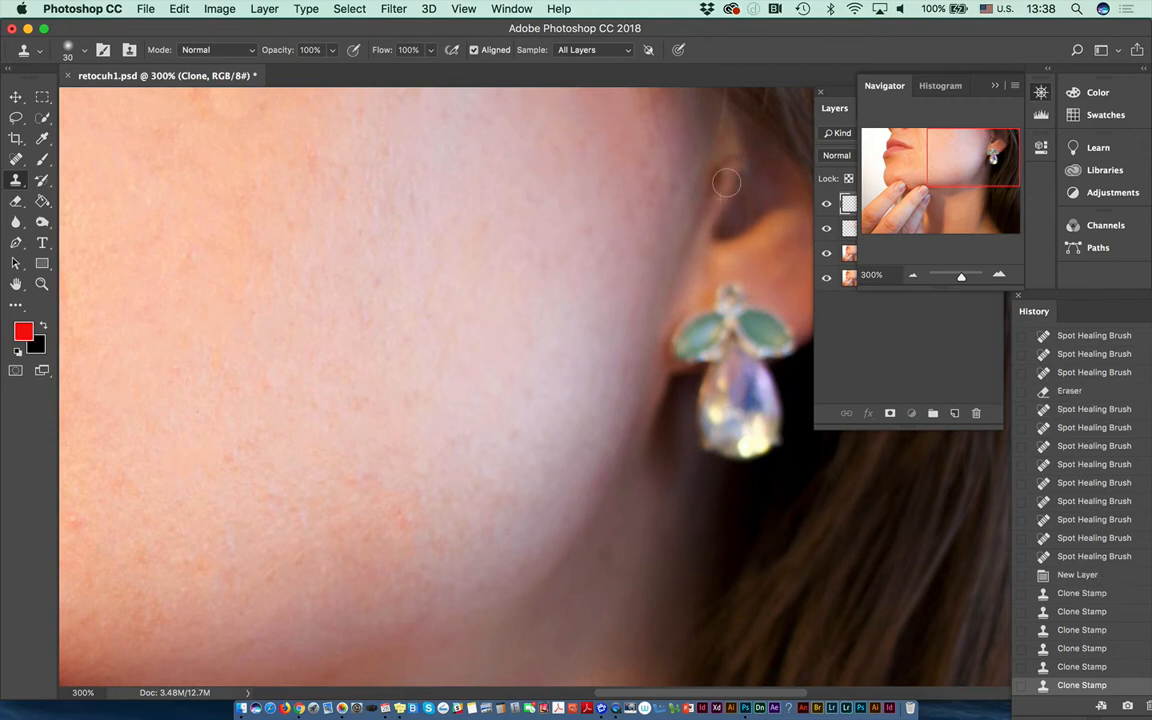
pyautogui.click(726, 182)
pyautogui.click(723, 179)
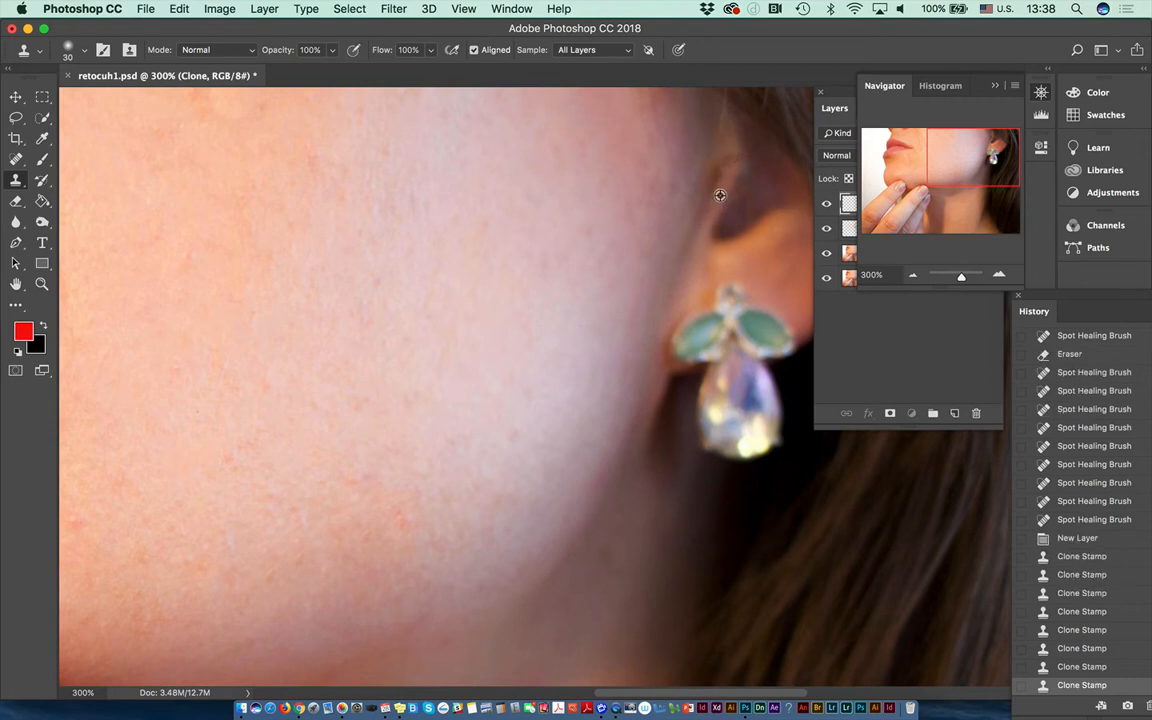
pyautogui.click(723, 185)
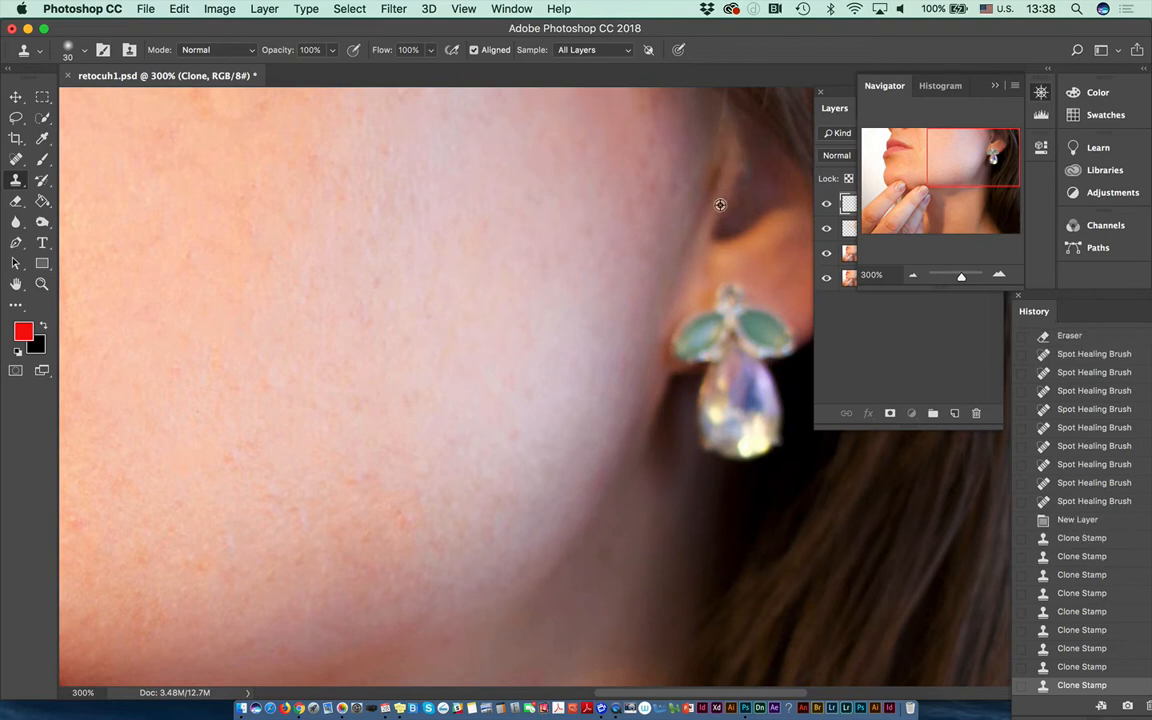
pyautogui.click(734, 180)
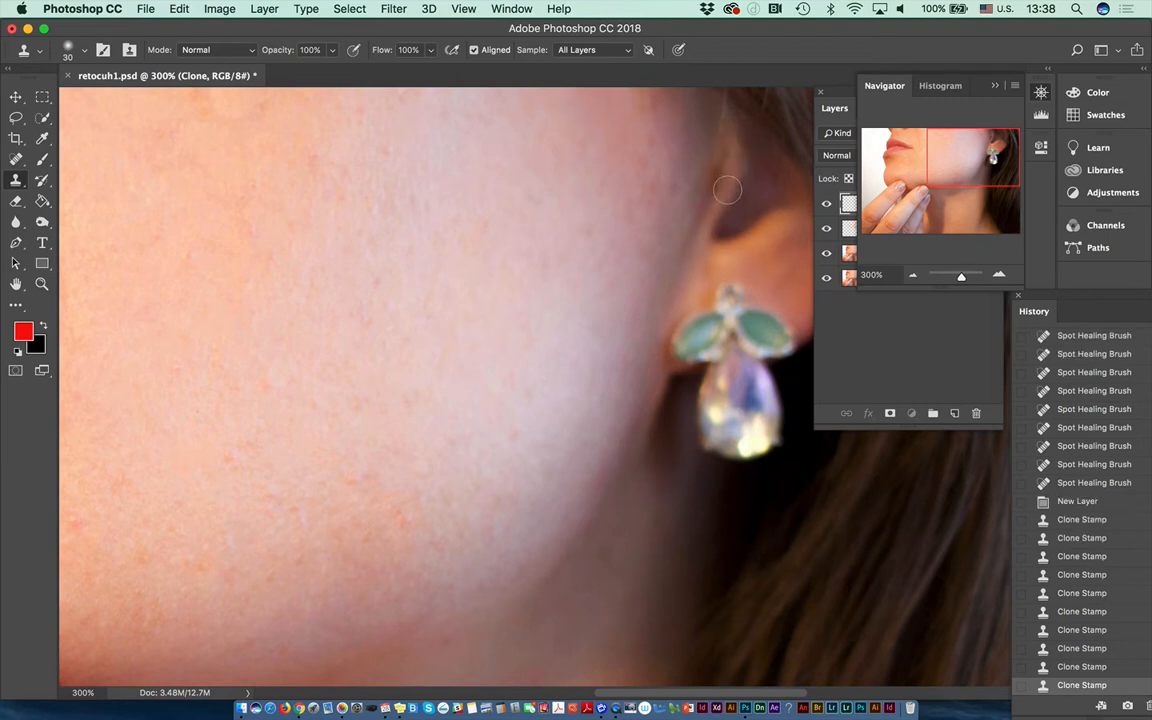
pyautogui.click(721, 227)
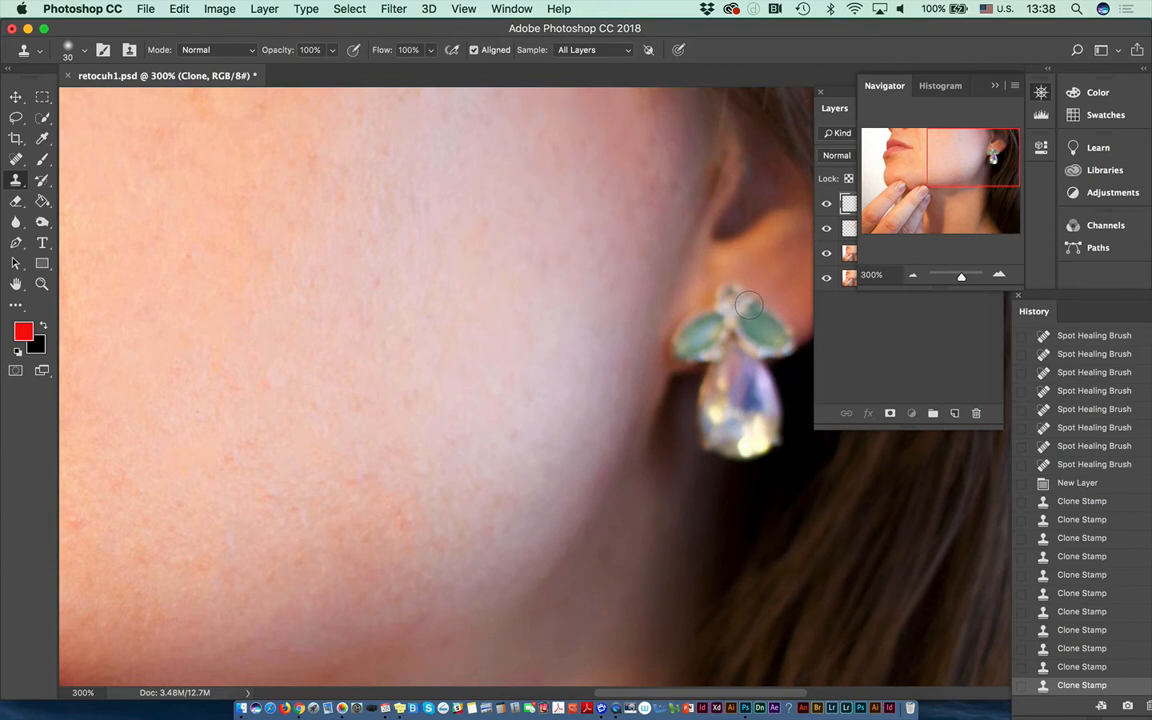
pyautogui.click(721, 197)
pyautogui.click(708, 212)
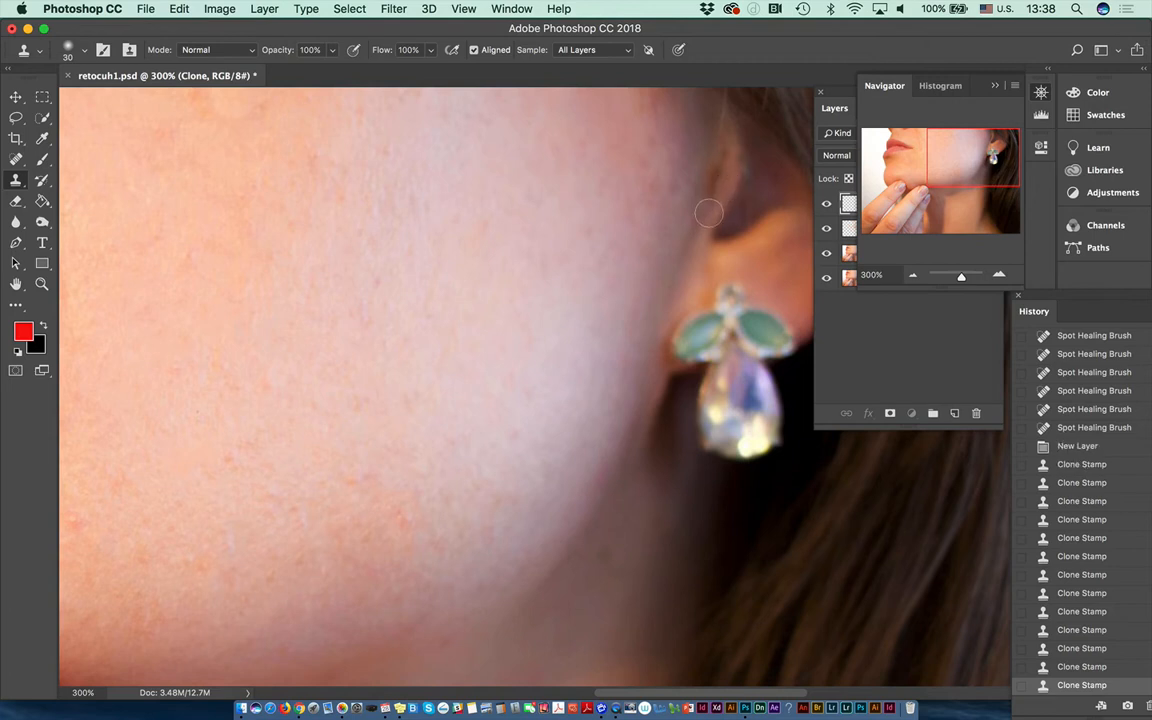
pyautogui.click(712, 197)
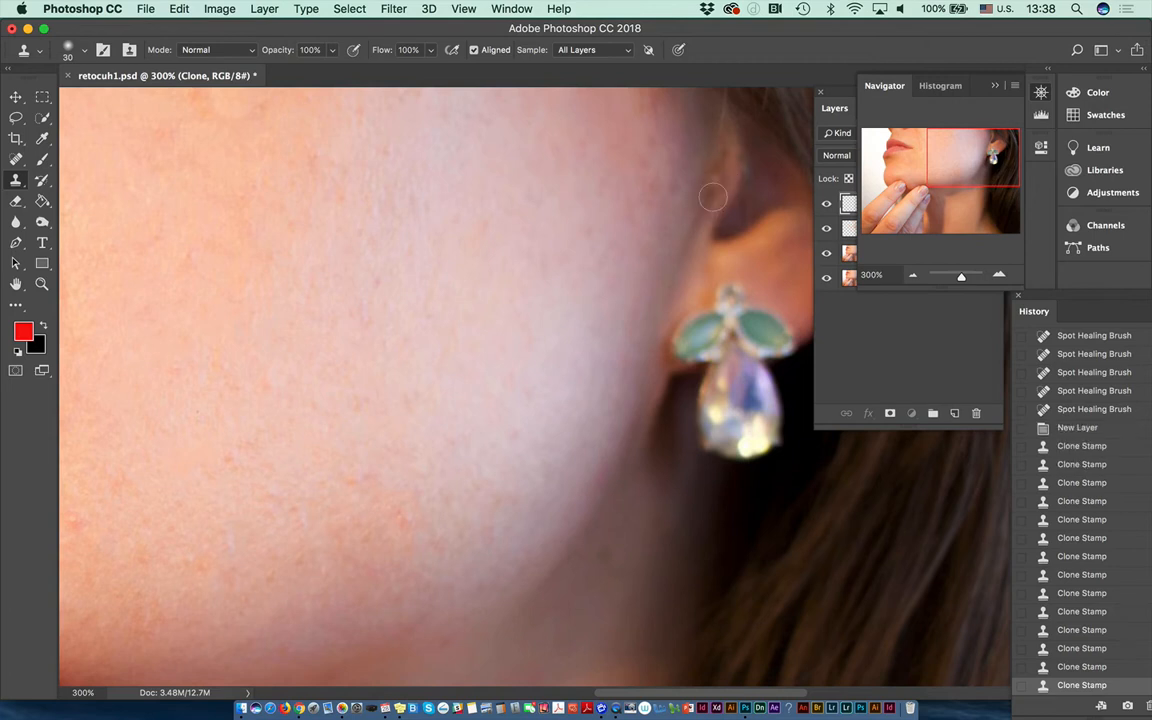
pyautogui.click(713, 200)
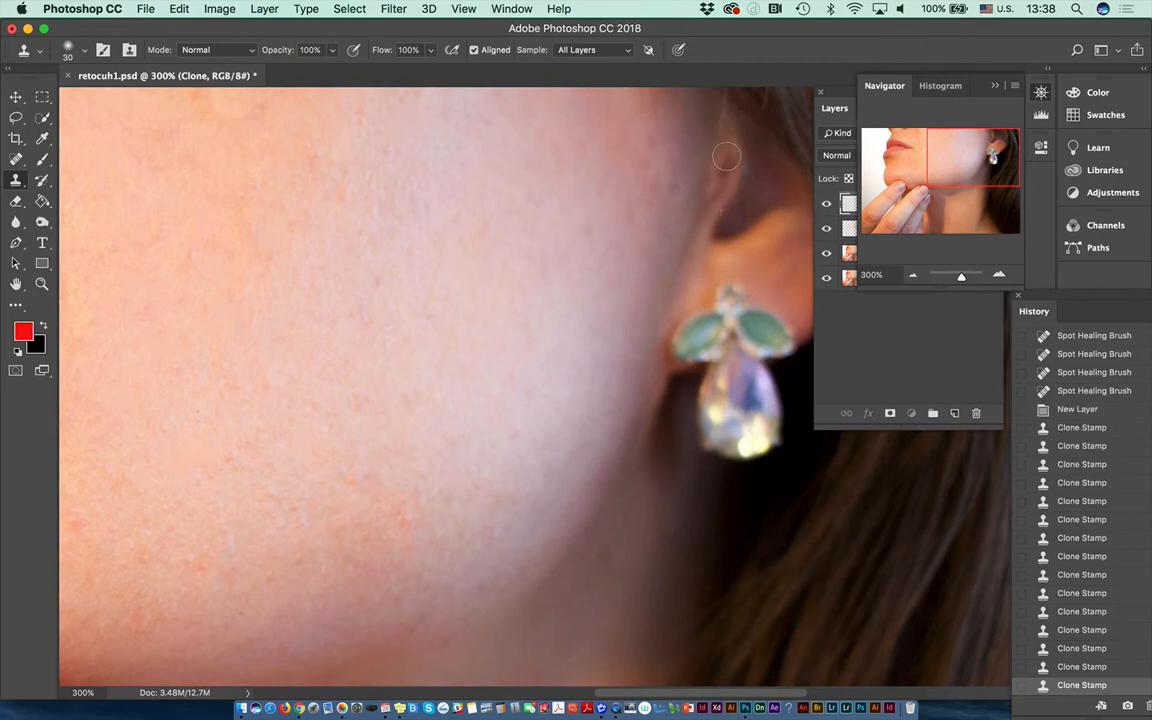
pyautogui.click(688, 206)
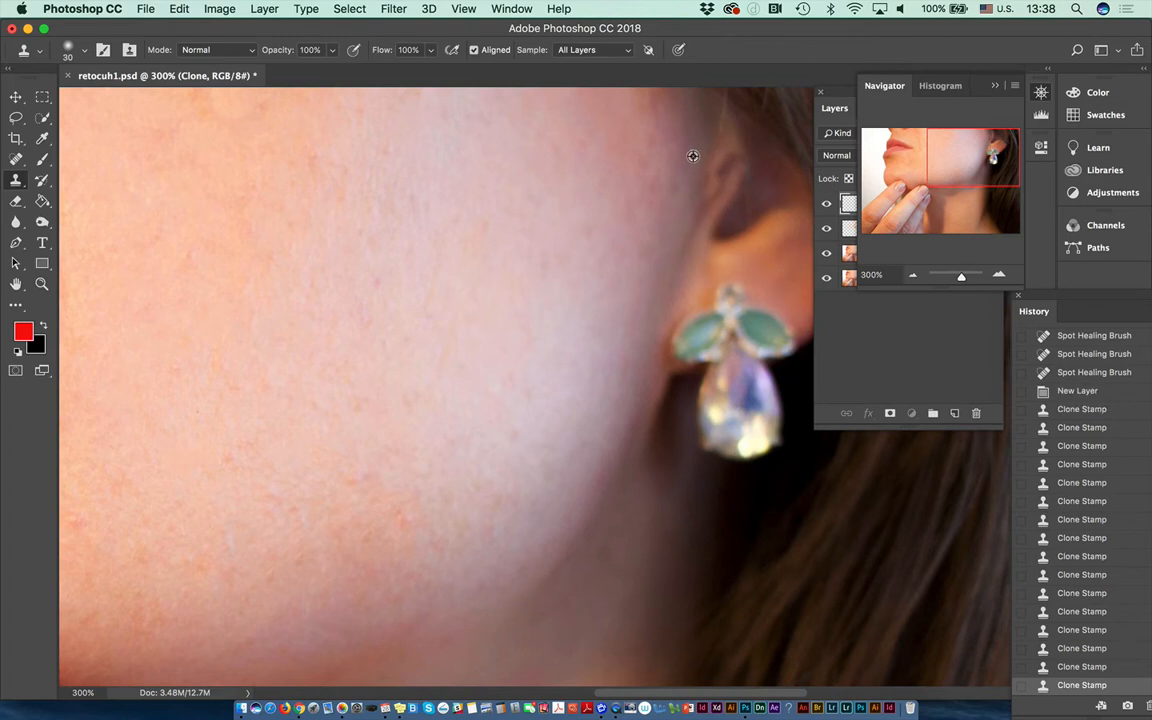
pyautogui.click(725, 169)
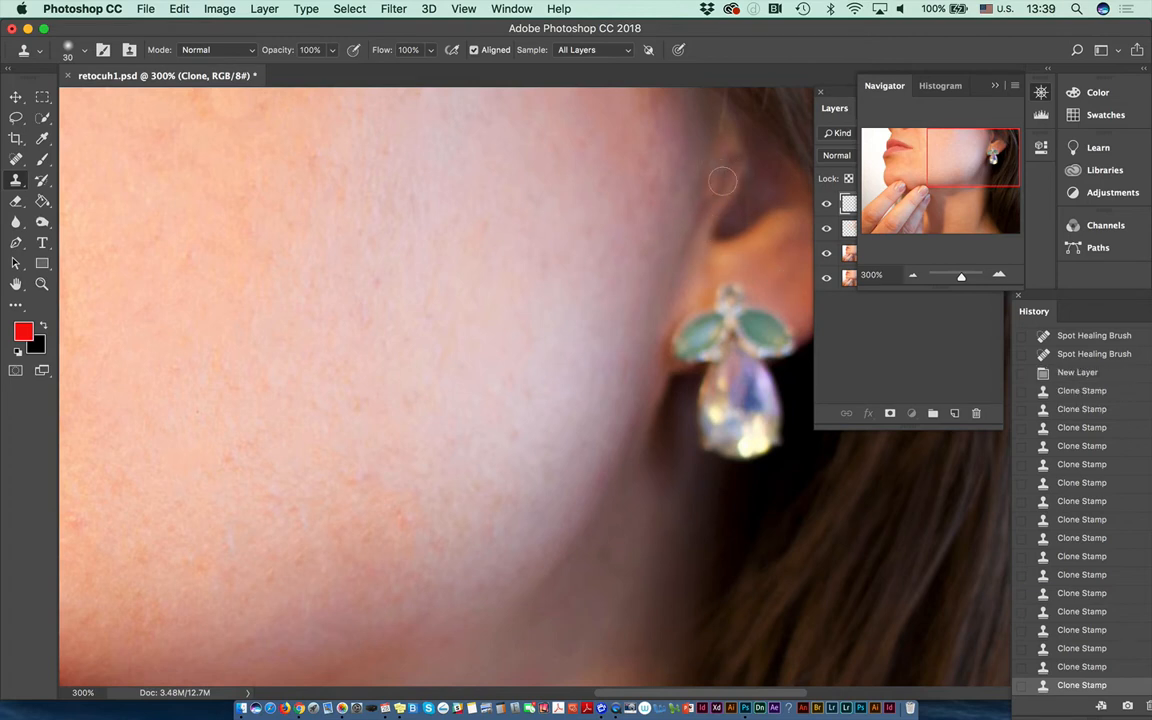
pyautogui.click(720, 167)
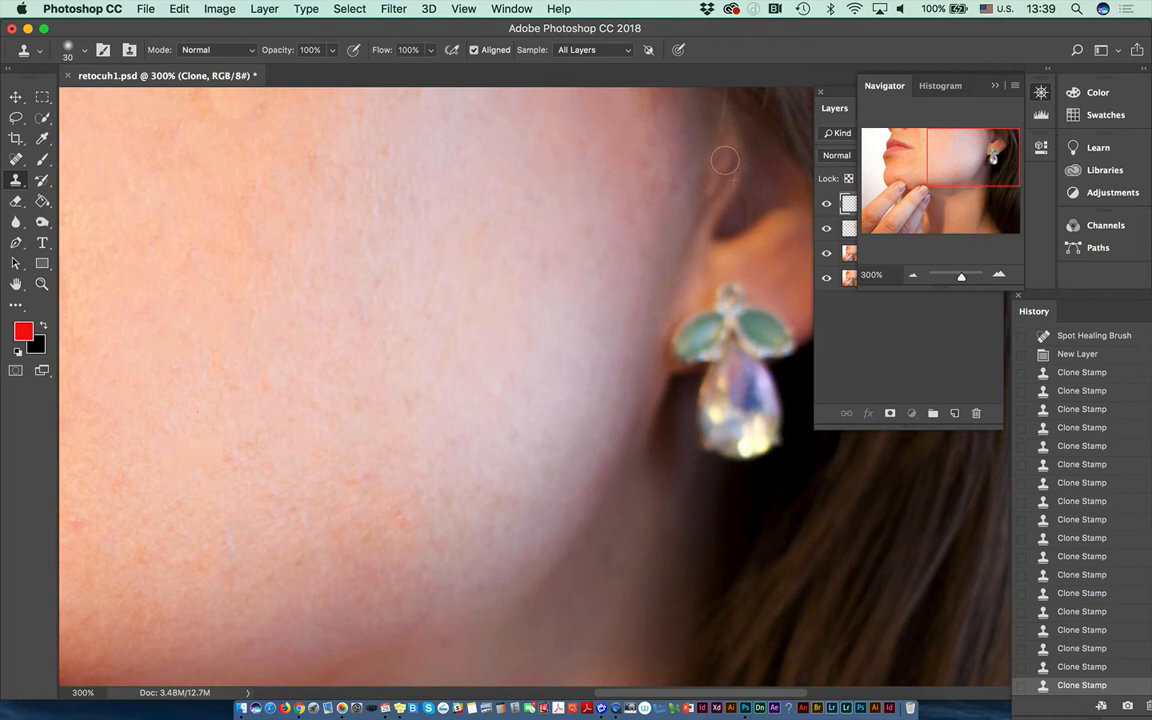
pyautogui.click(730, 168)
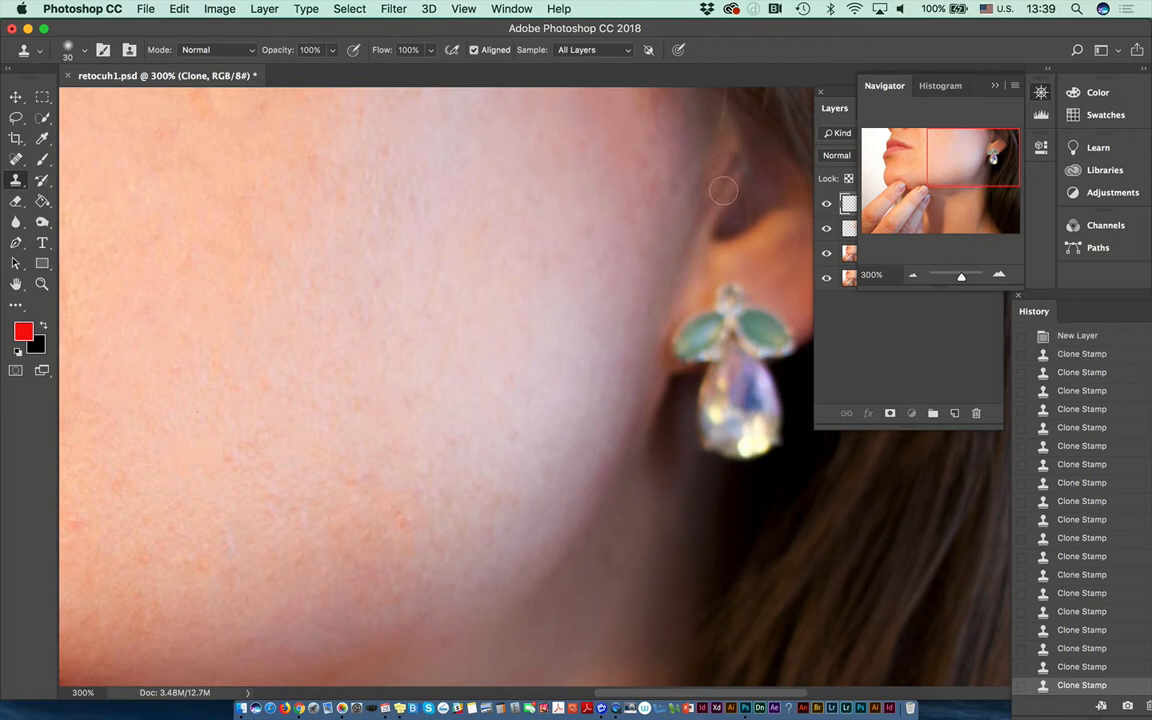
pyautogui.click(724, 180)
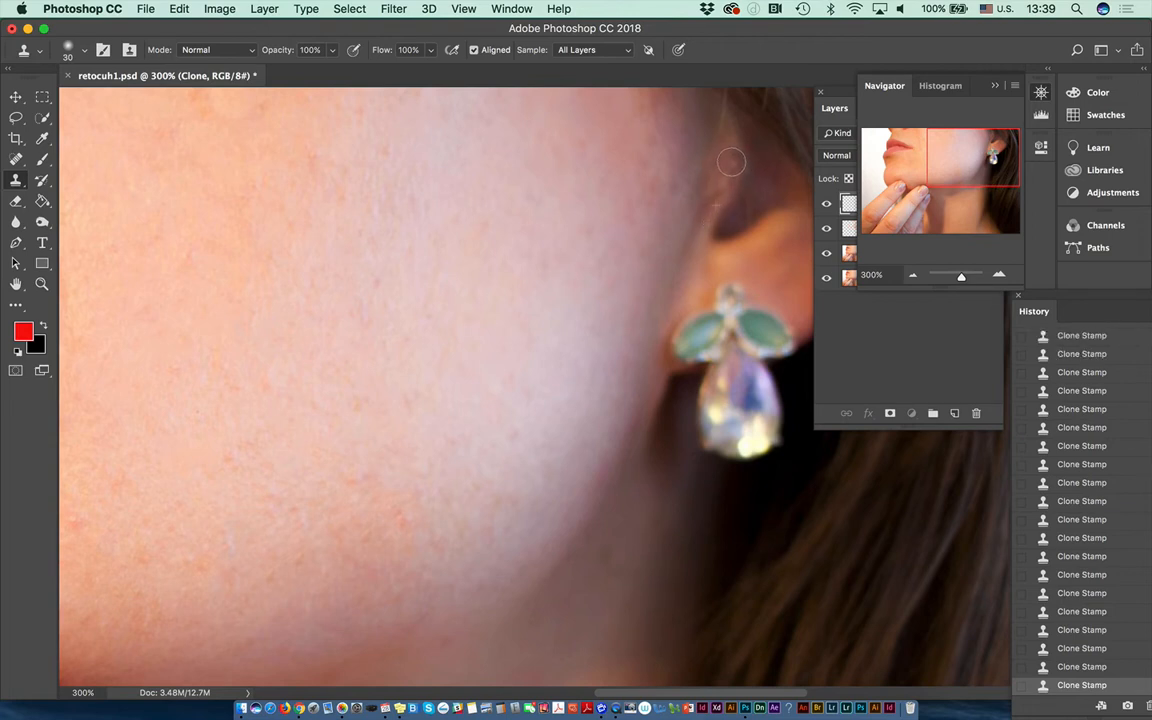
pyautogui.click(717, 205)
# Blend the cloned patch on the ear edge above the earring with the Spot Healing Brush at 50 px.
pyautogui.click(18, 160)
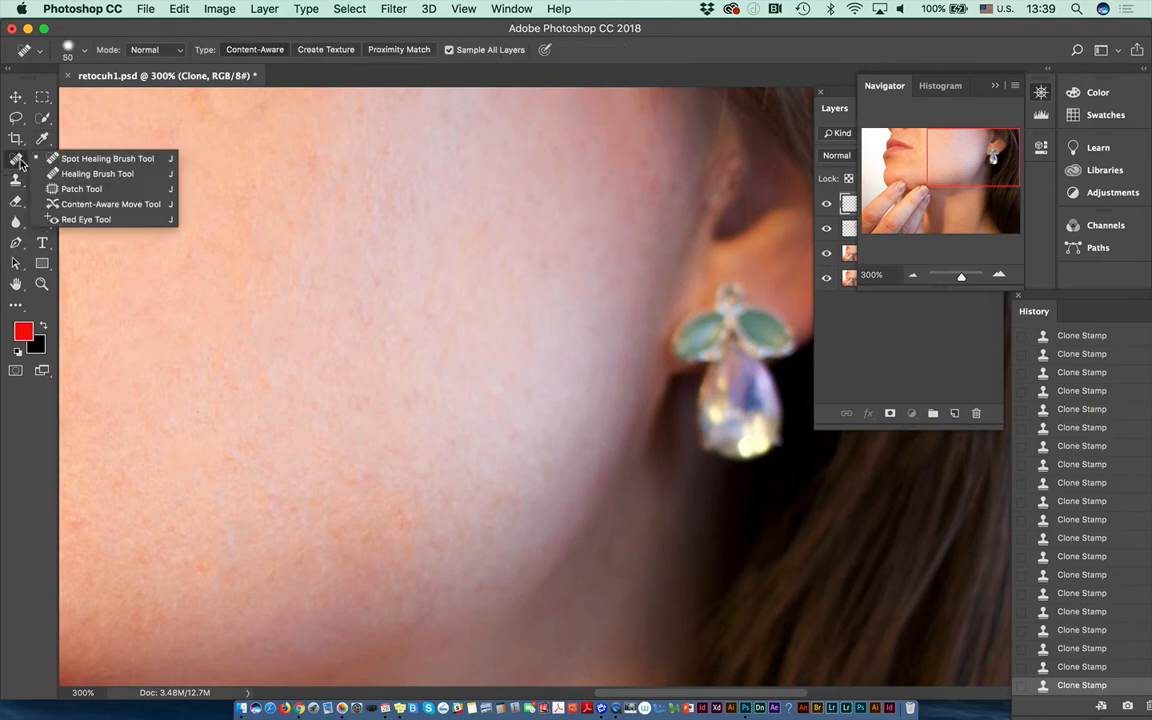
pyautogui.click(100, 158)
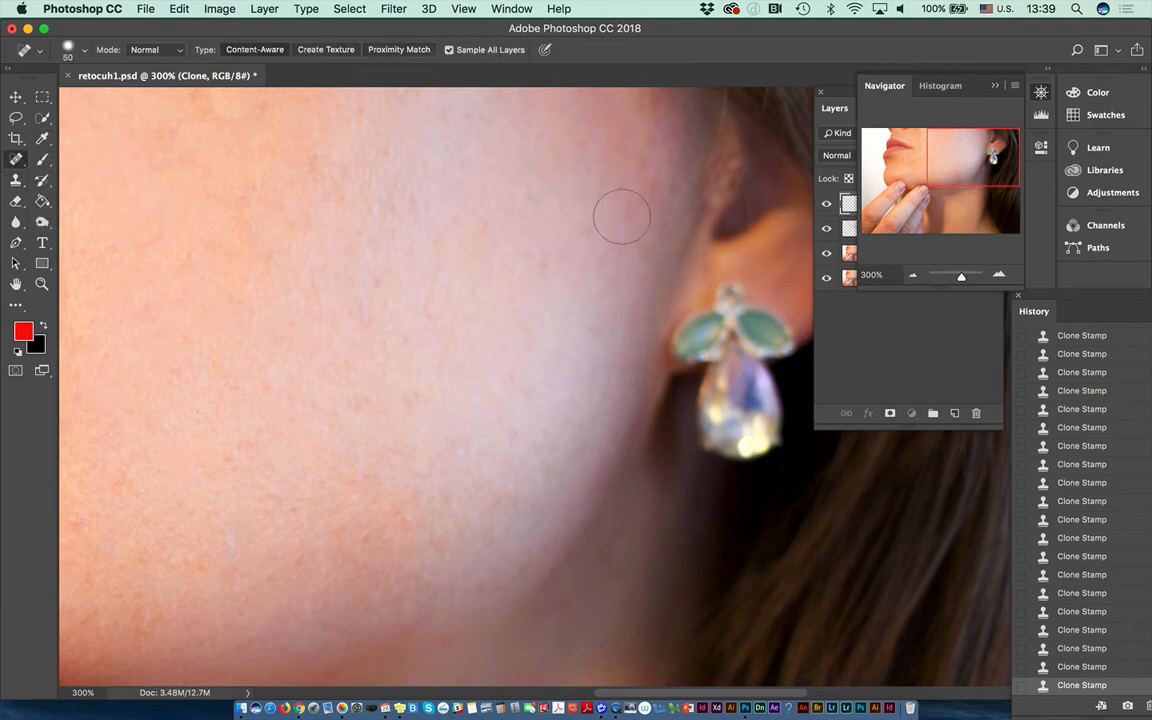
pyautogui.click(720, 180)
pyautogui.click(725, 163)
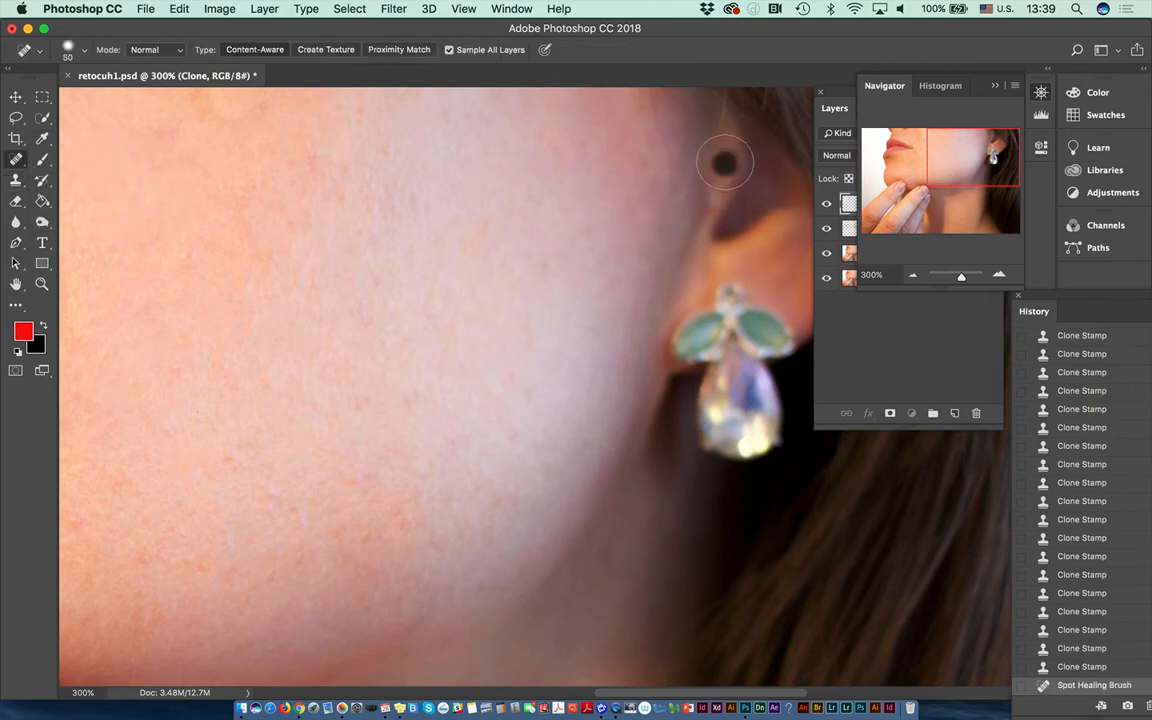
pyautogui.click(731, 172)
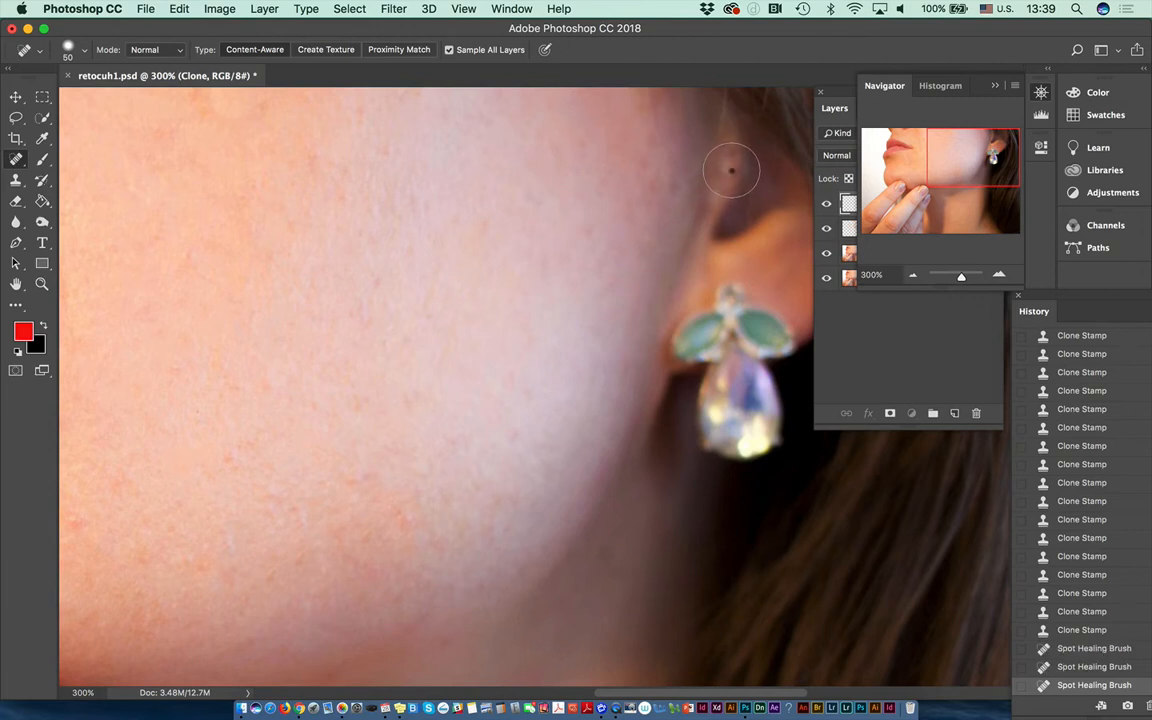
pyautogui.click(731, 170)
pyautogui.click(727, 155)
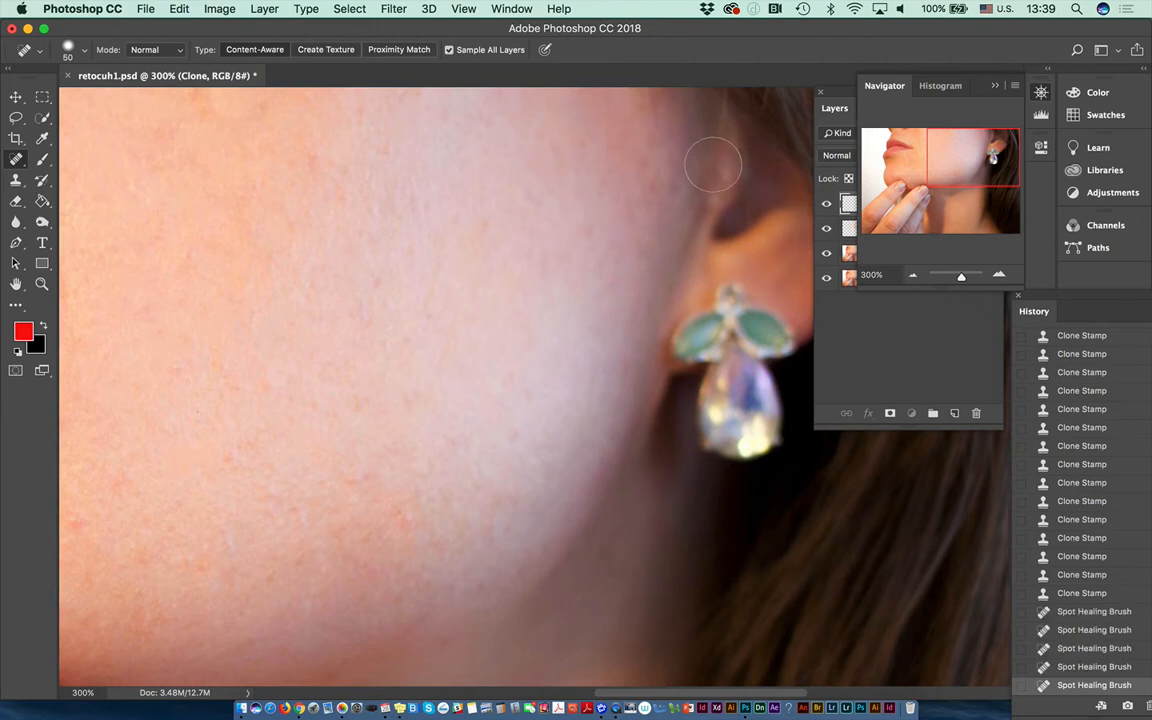
pyautogui.click(700, 167)
# Reduce the Spot Healing Brush to 30 px and heal the remaining marks on the ear edge and a spot on the adjoining cheek.
pyautogui.press('[')
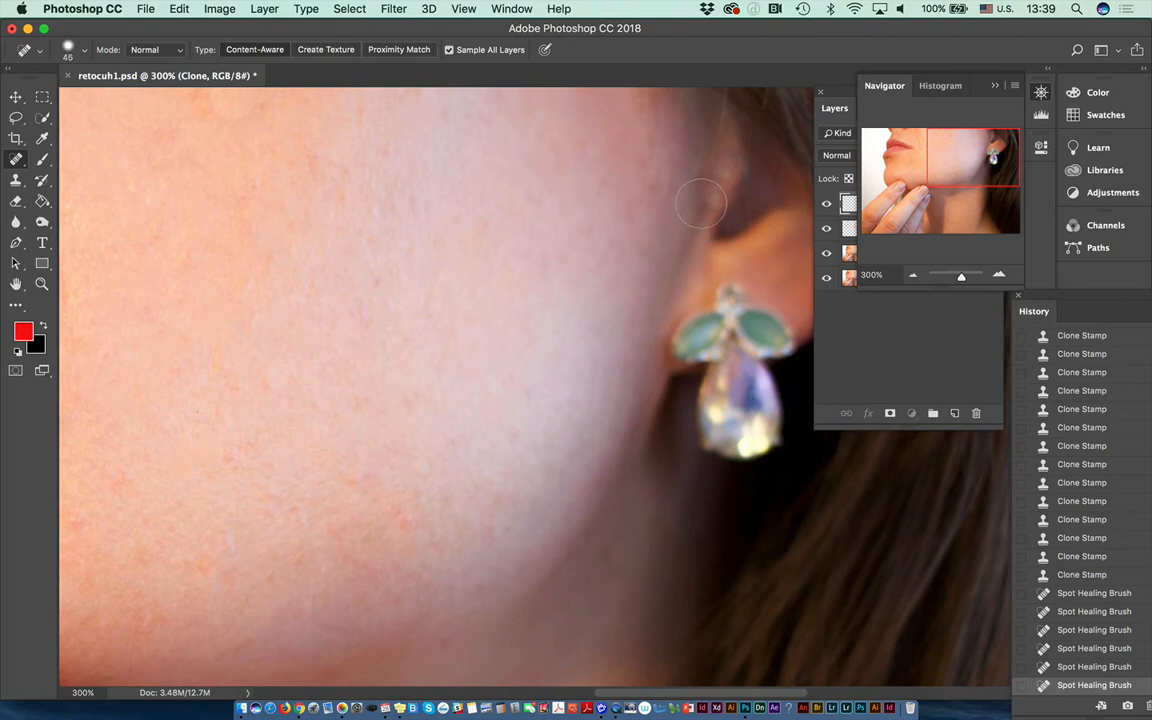
pyautogui.press('[')
pyautogui.press('[')
pyautogui.press('[')
pyautogui.click(718, 185)
pyautogui.click(718, 184)
pyautogui.click(718, 182)
pyautogui.click(717, 180)
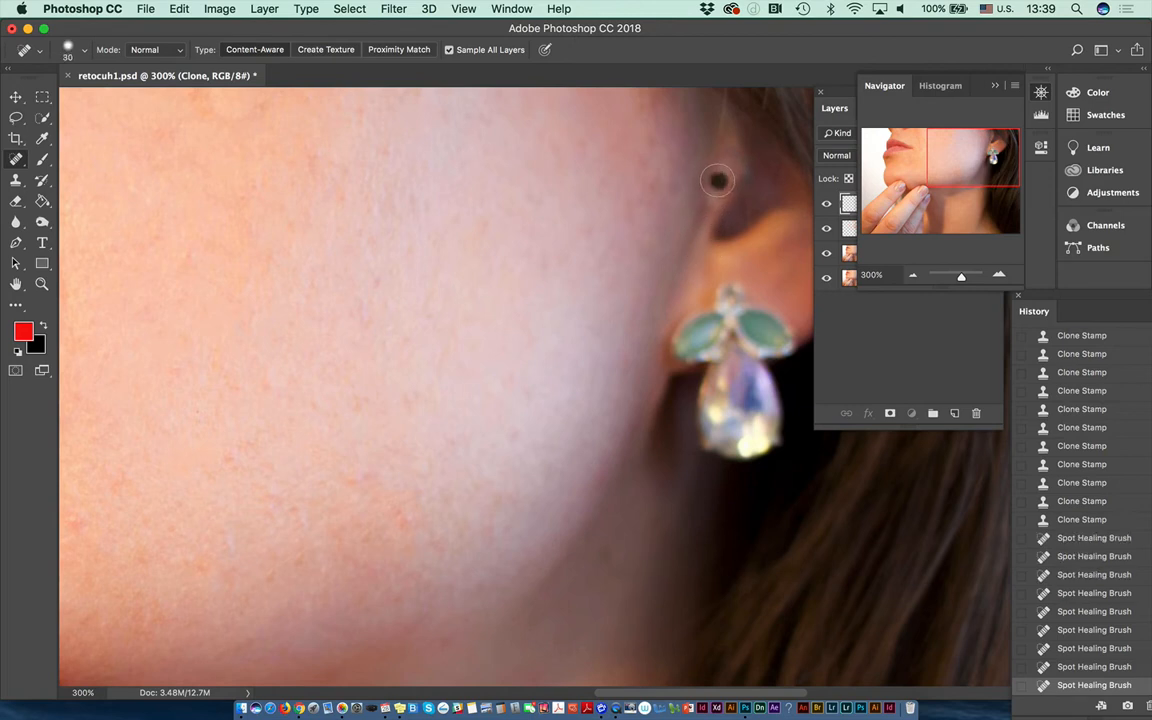
pyautogui.click(718, 181)
pyautogui.click(717, 183)
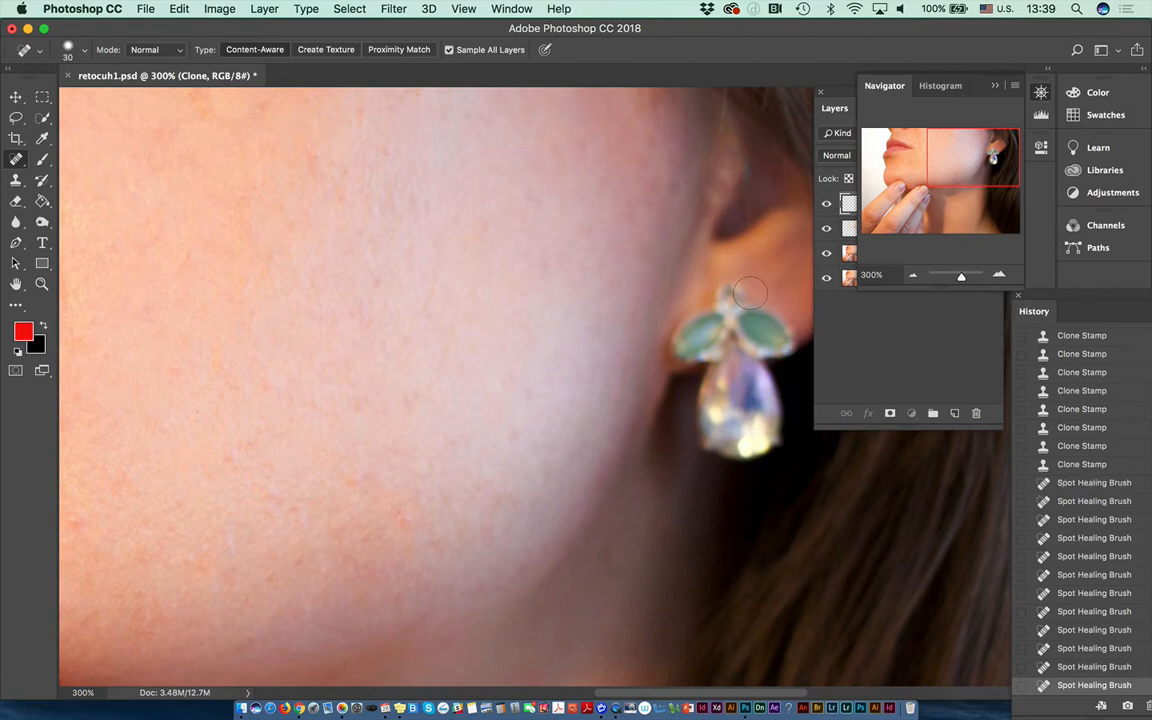
pyautogui.click(650, 165)
# Use the Clone Stamp to extend the upper lip's color along its upper edge toward the mouth corner on the Clone layer.
pyautogui.click(912, 274)
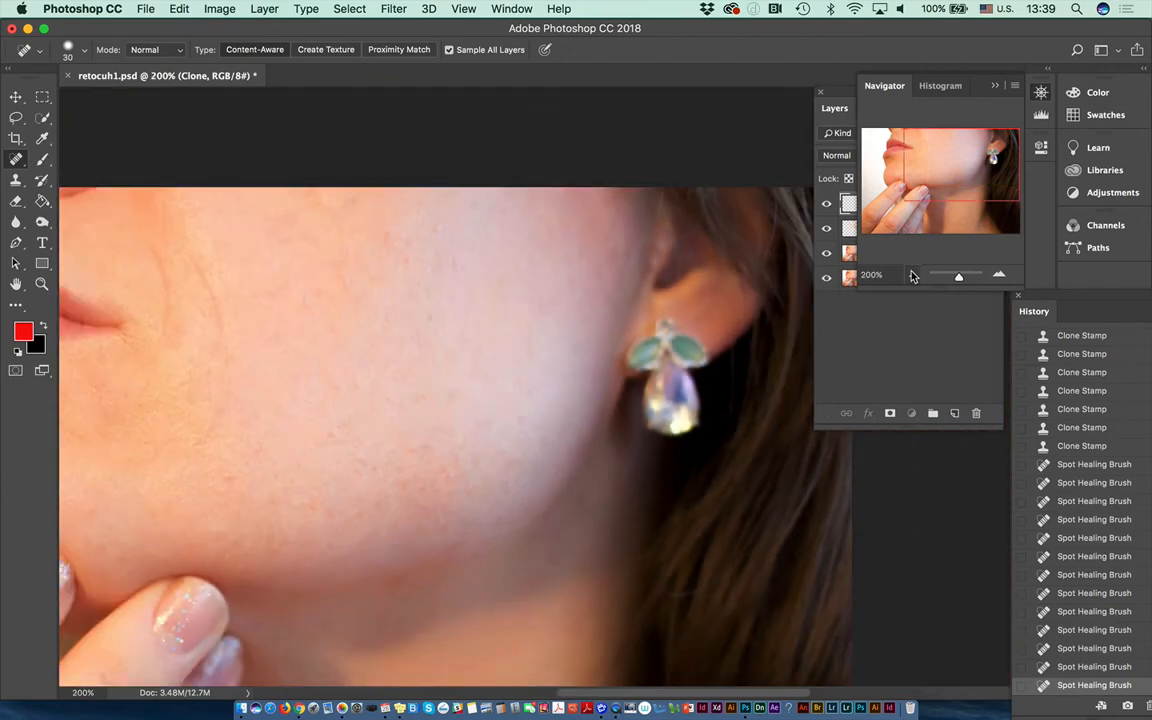
pyautogui.click(912, 274)
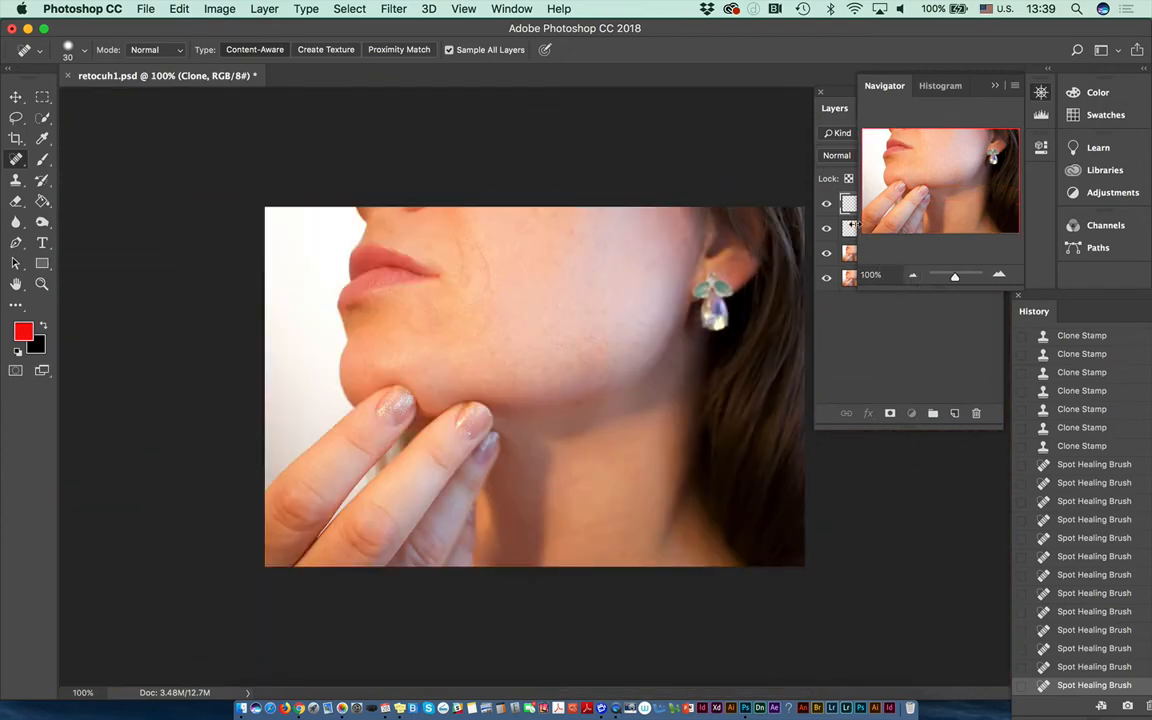
pyautogui.click(16, 180)
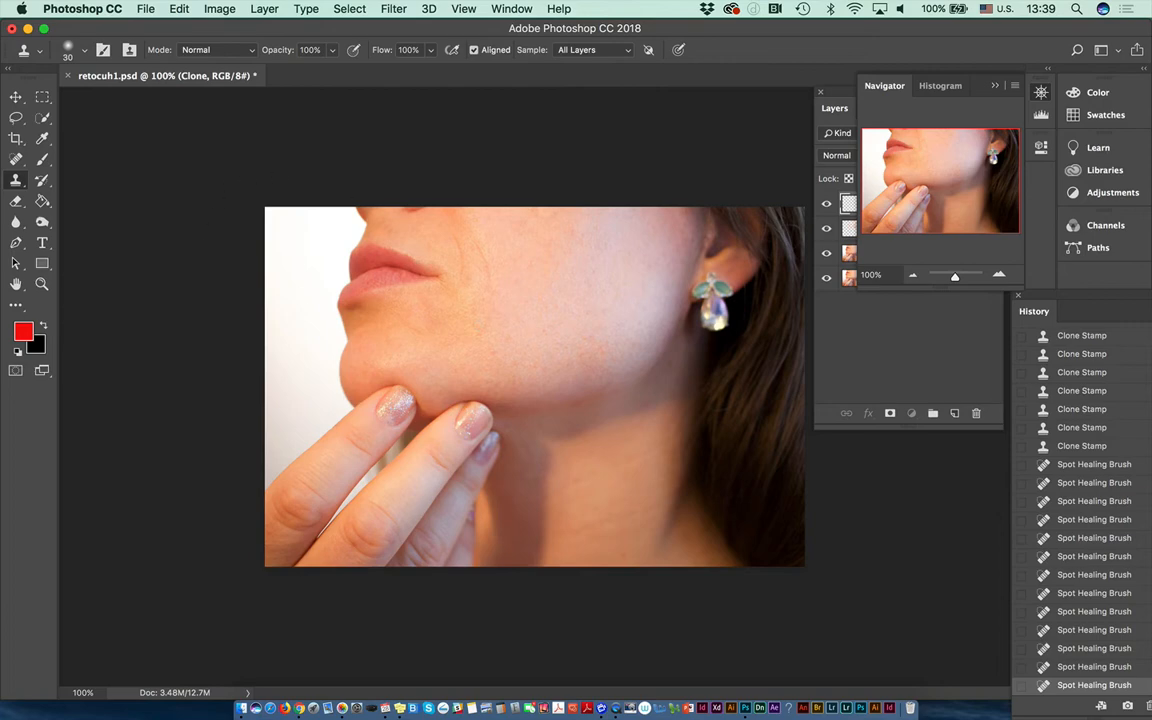
pyautogui.press('super+equal')
pyautogui.moveTo(321, 226); pyautogui.dragTo(408, 284)
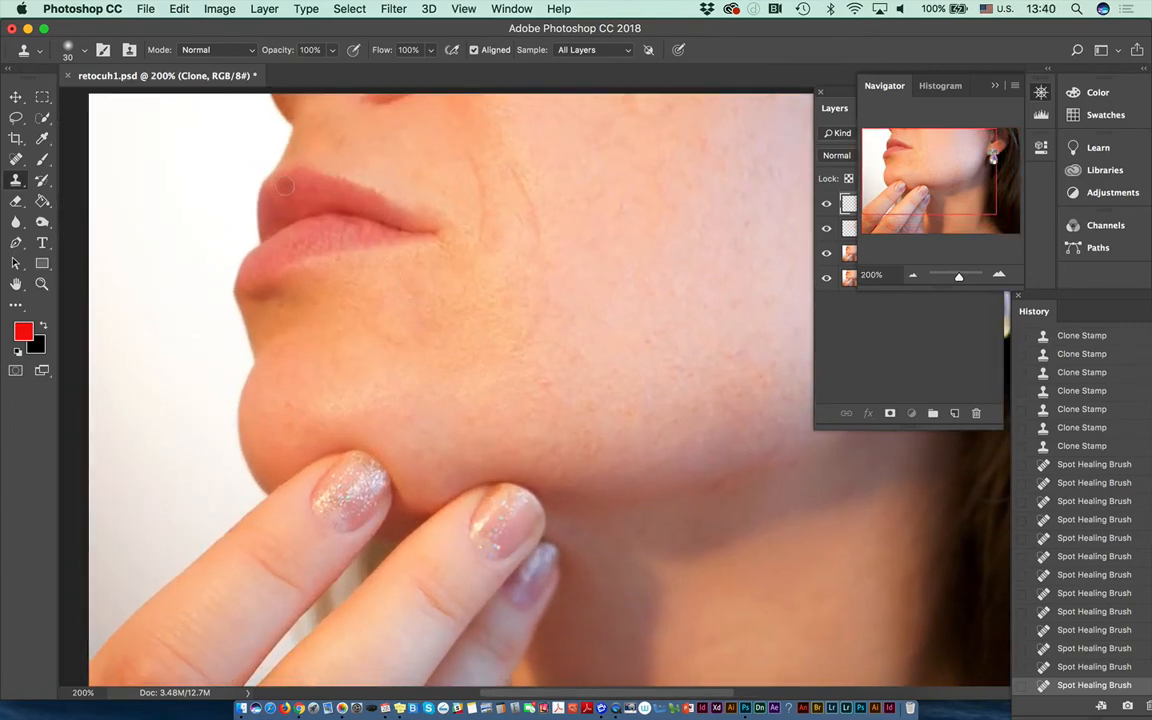
pyautogui.click(378, 194)
pyautogui.keyDown('alt'); pyautogui.click(345, 190); pyautogui.keyUp('alt')
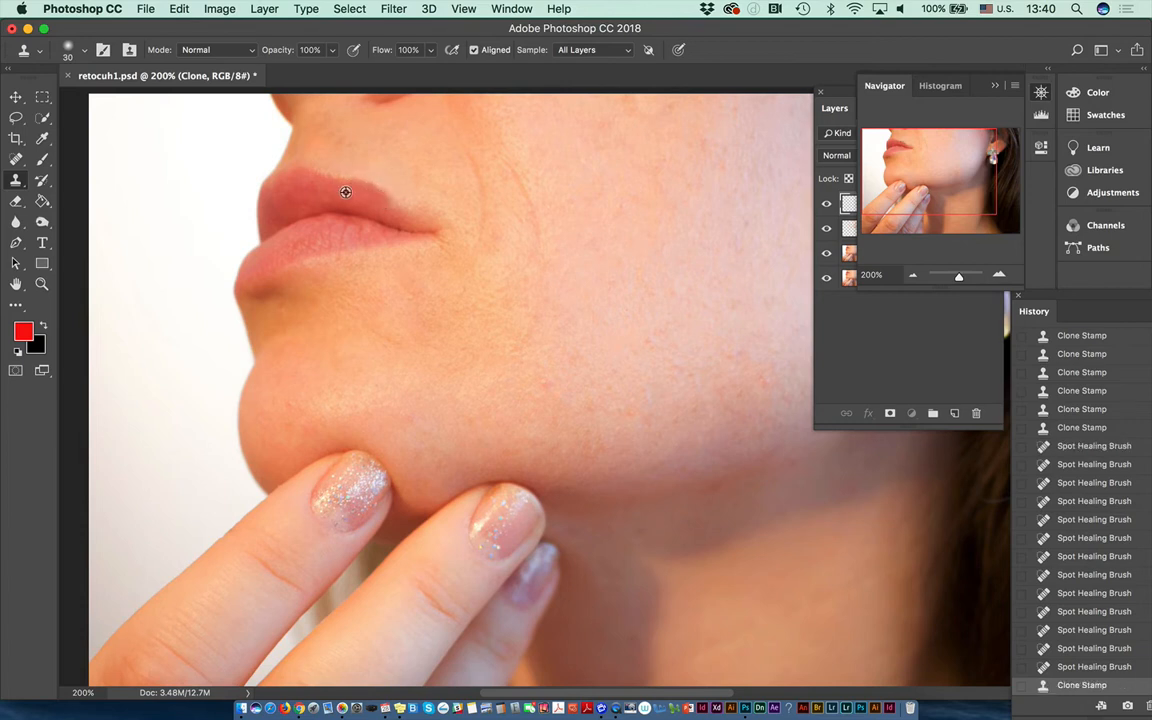
pyautogui.click(318, 168)
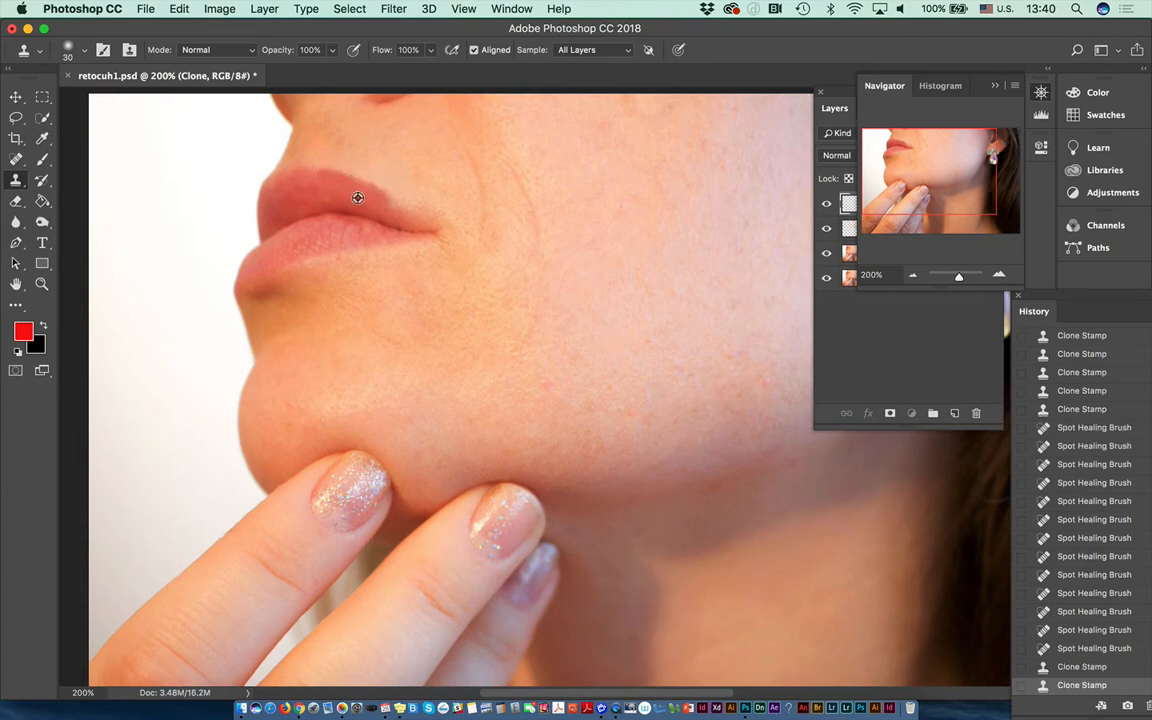
pyautogui.click(366, 195)
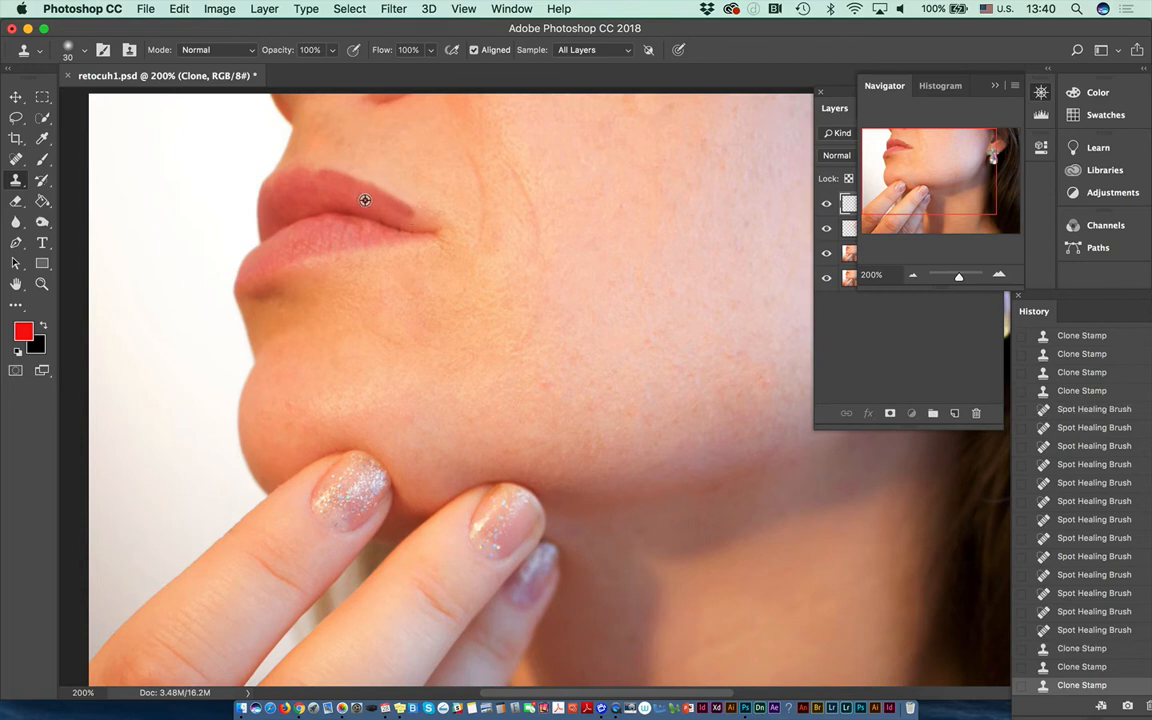
pyautogui.click(381, 196)
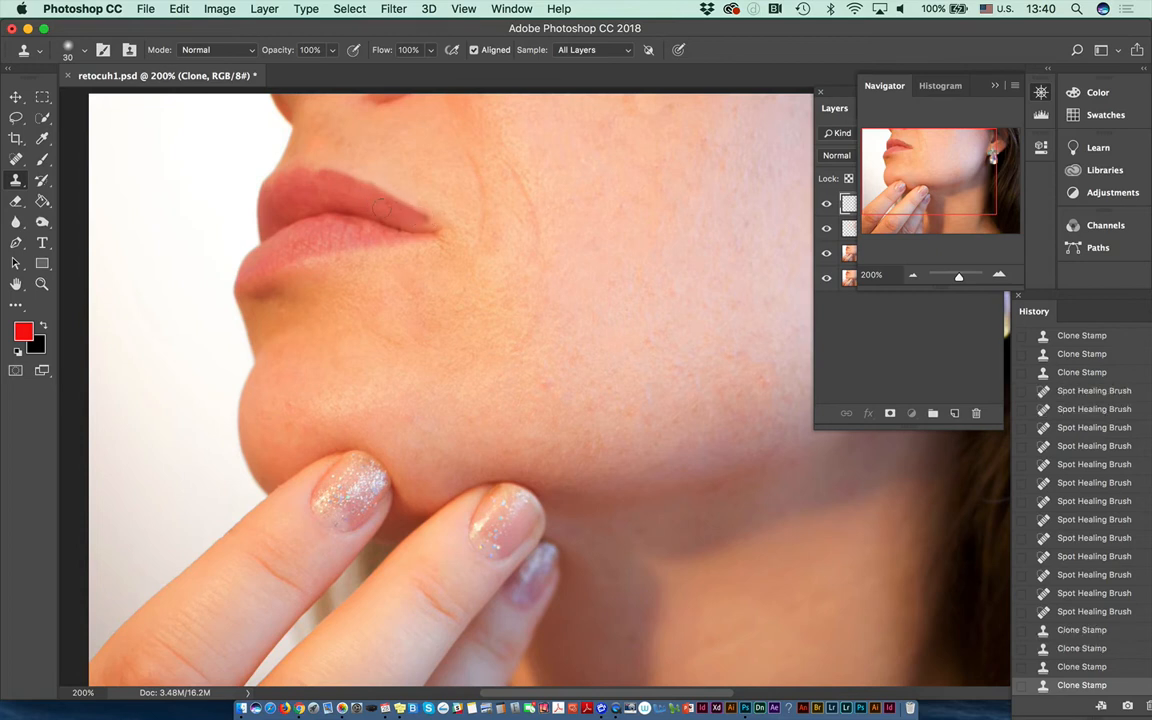
pyautogui.click(387, 201)
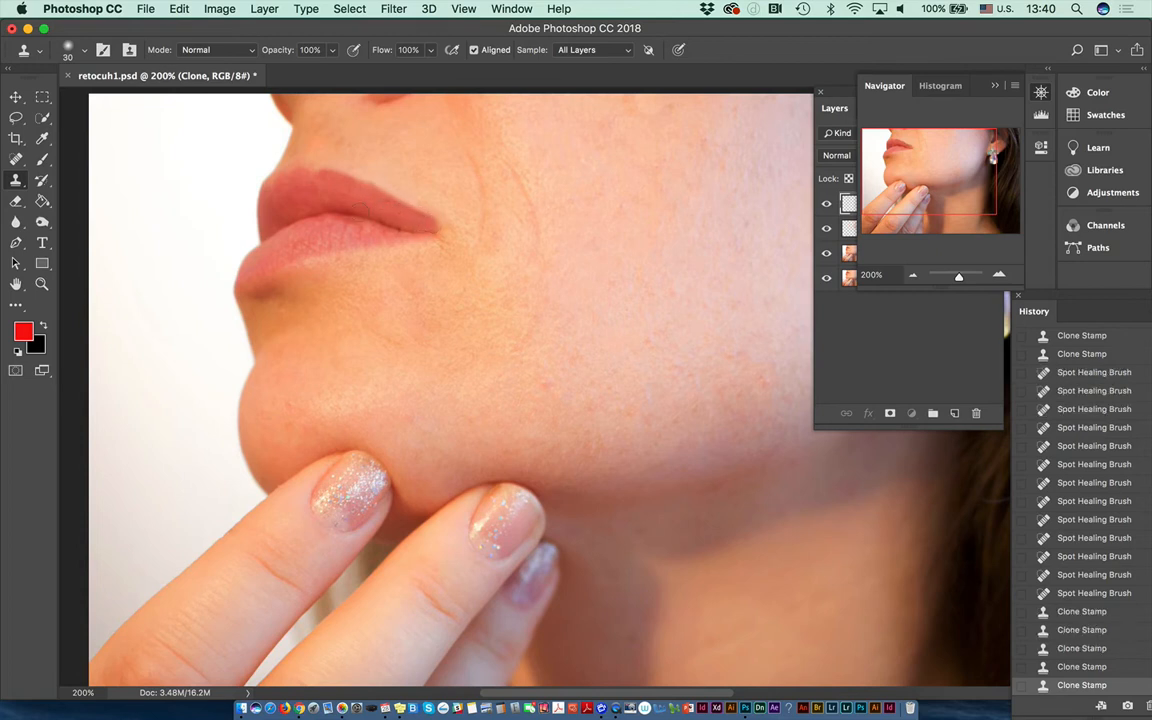
# Clone lip color over the front part of the upper lip to even out its contour.
pyautogui.click(289, 160)
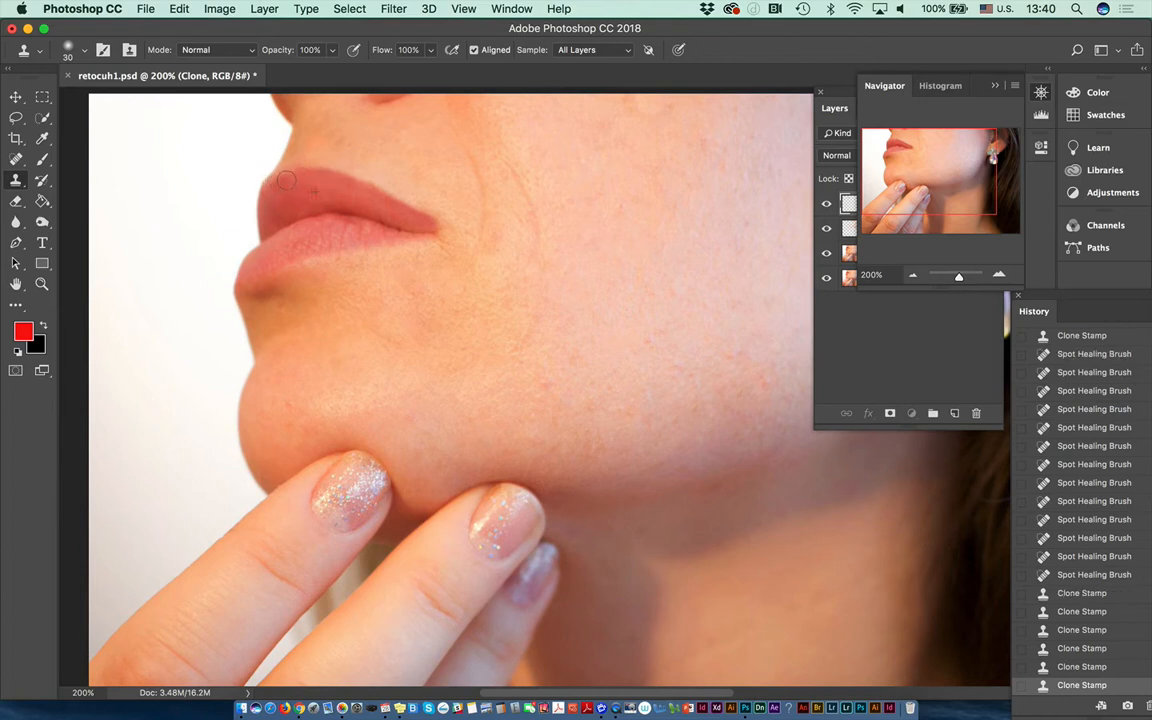
pyautogui.click(386, 232)
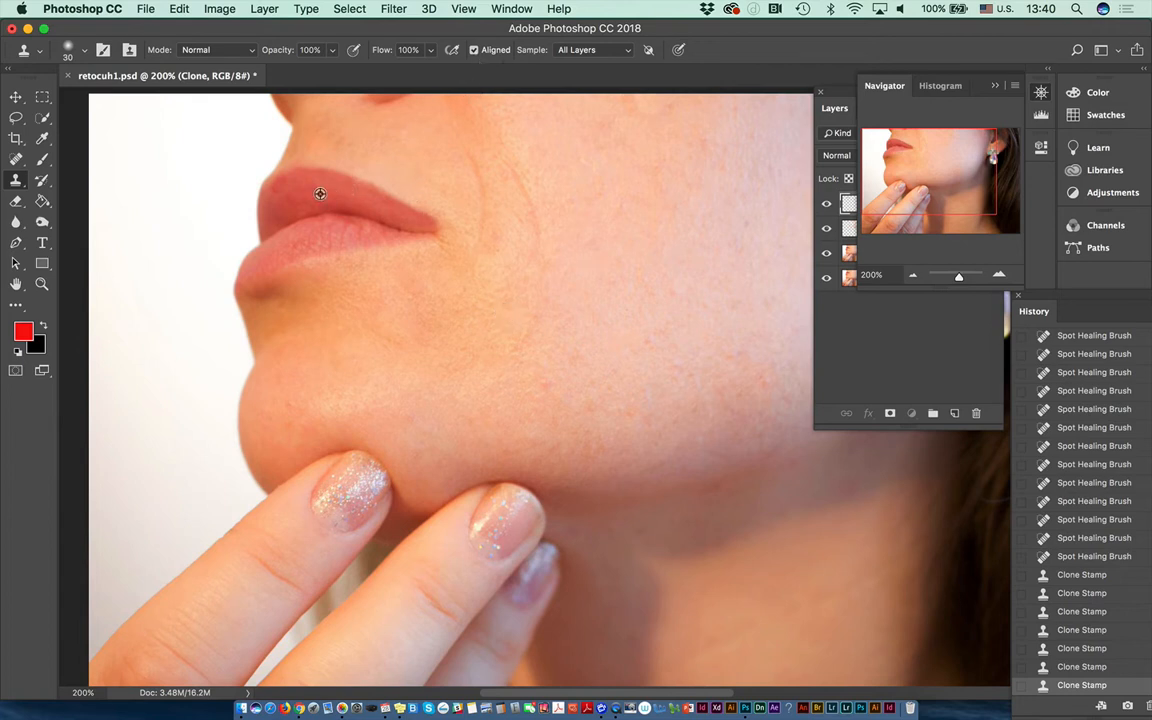
pyautogui.click(270, 190)
pyautogui.click(266, 208)
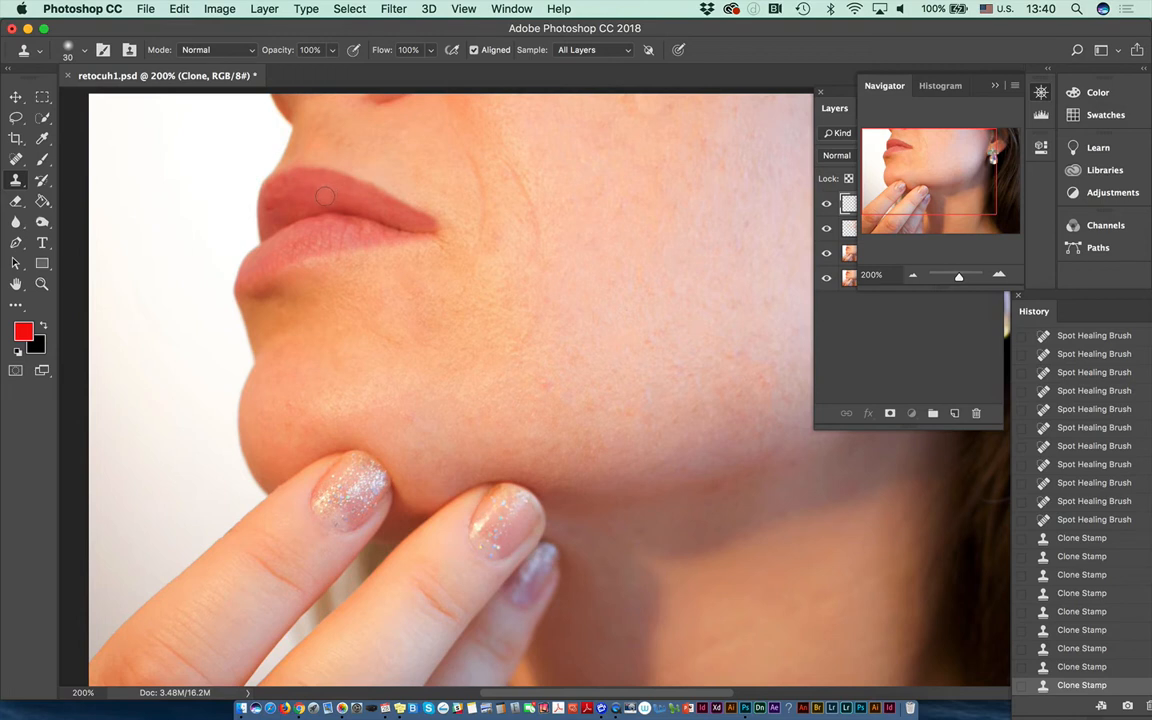
# Turn off Aligned for the Clone Stamp, resample the upper lip and apply repeated dabs from that fixed source along its upper edge.
pyautogui.click(474, 49)
pyautogui.keyDown('alt'); pyautogui.click(325, 186); pyautogui.keyUp('alt')
pyautogui.click(344, 189)
pyautogui.click(338, 187)
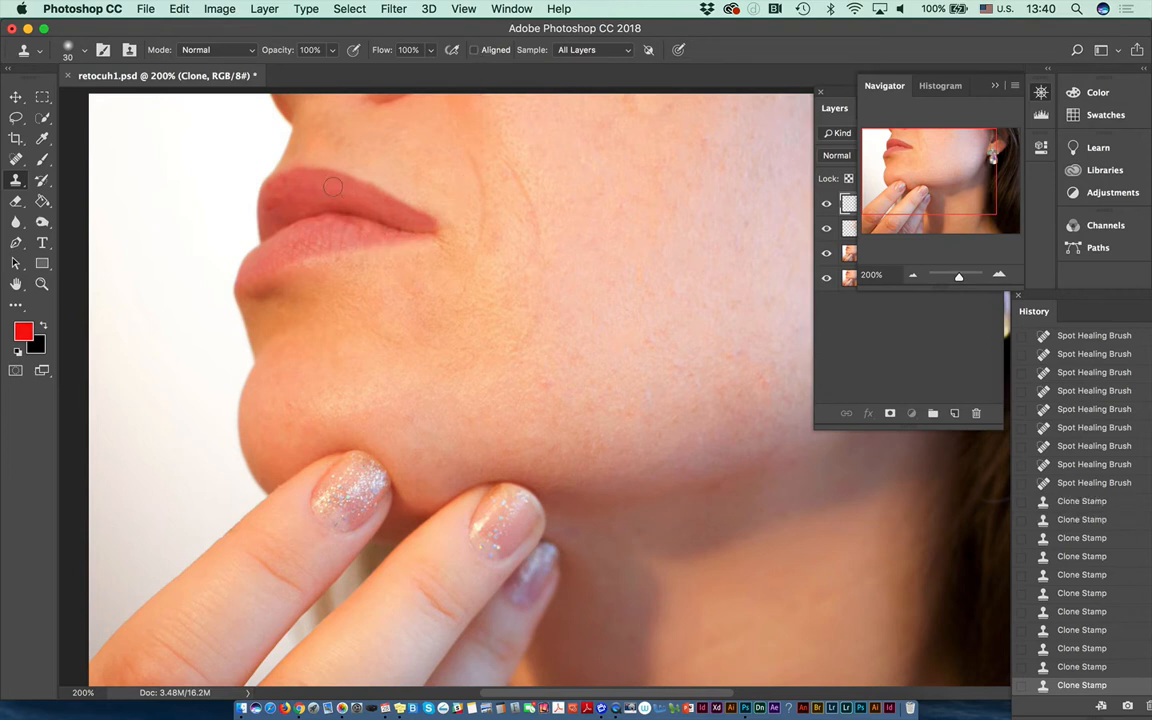
pyautogui.click(349, 191)
pyautogui.click(354, 192)
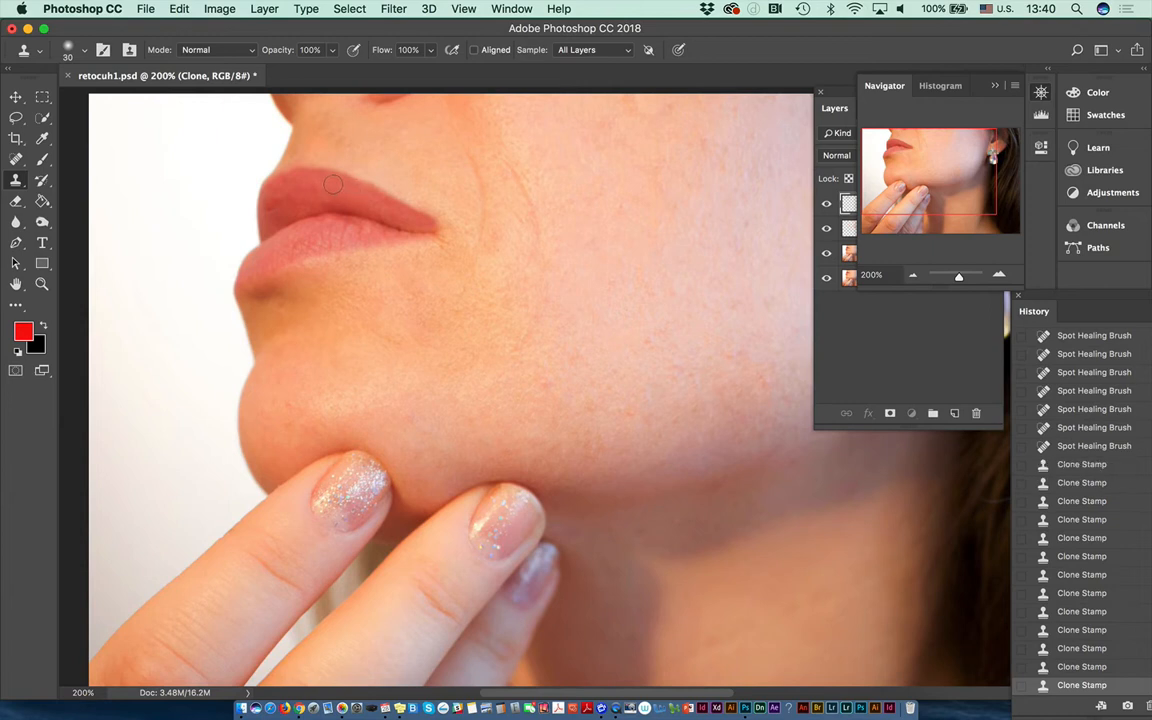
pyautogui.click(338, 185)
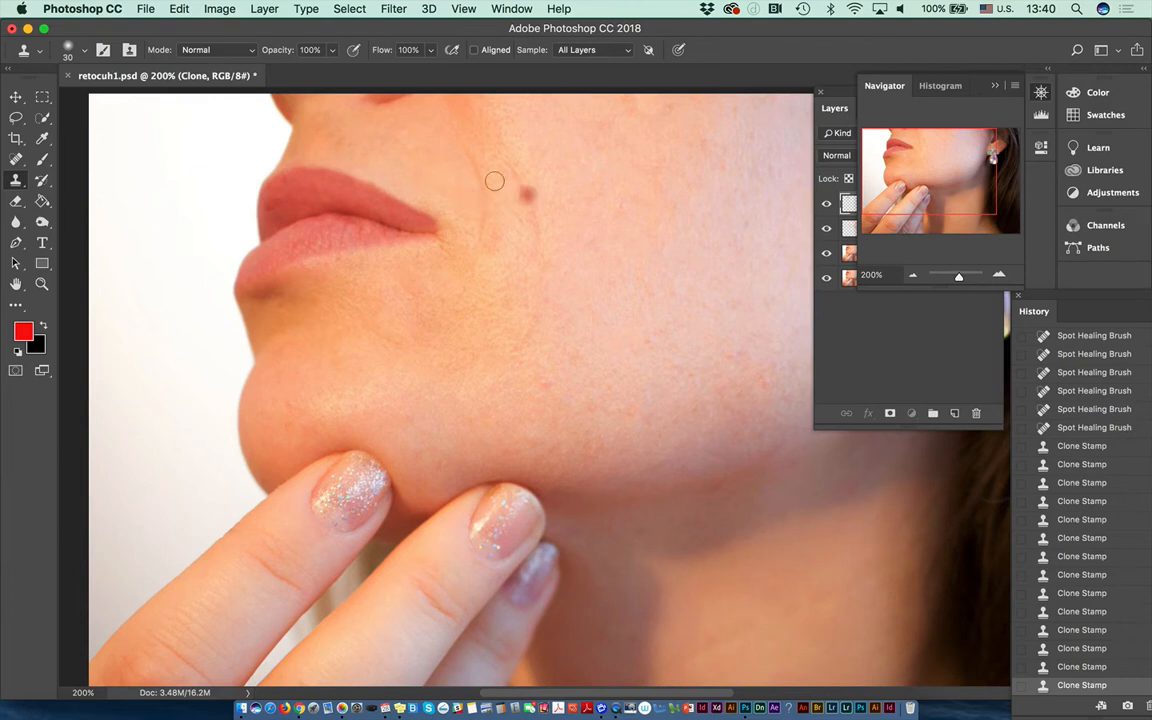
# Resample the upper lip and clone a continuous stroke along its edge from the middle to the mouth corner.
pyautogui.keyDown('alt'); pyautogui.click(351, 182); pyautogui.keyUp('alt')
pyautogui.click(368, 188)
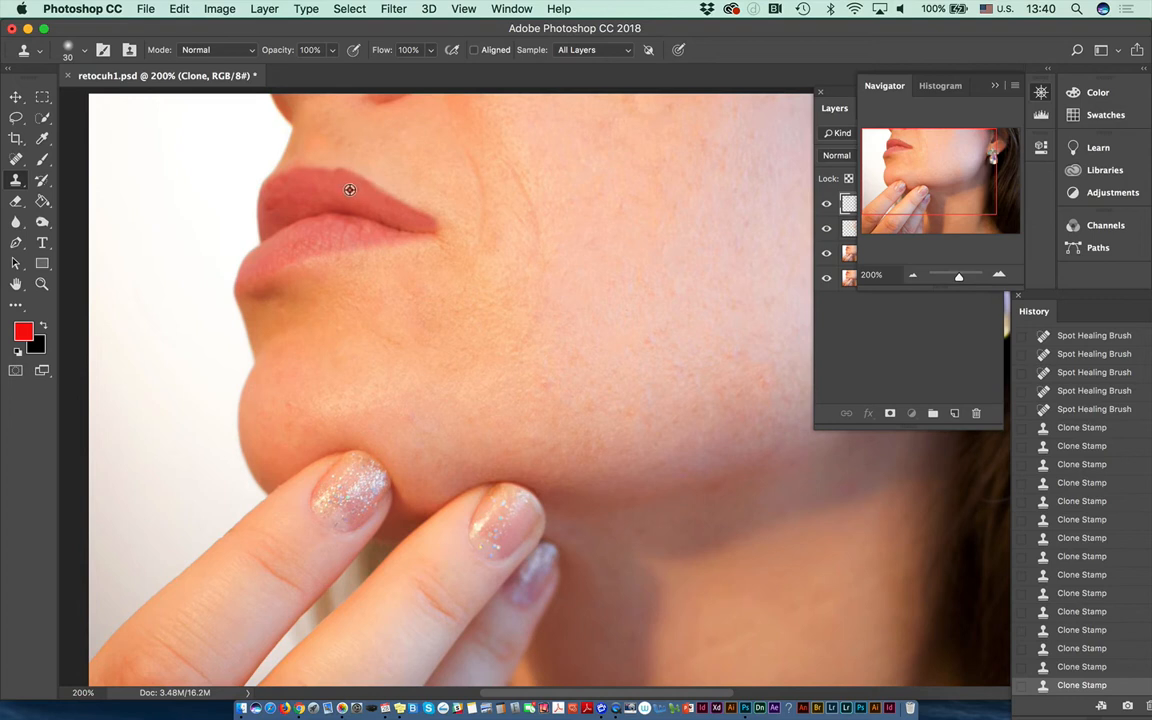
pyautogui.keyDown('alt'); pyautogui.click(350, 190); pyautogui.keyUp('alt')
pyautogui.moveTo(361, 184); pyautogui.dragTo(427, 219)
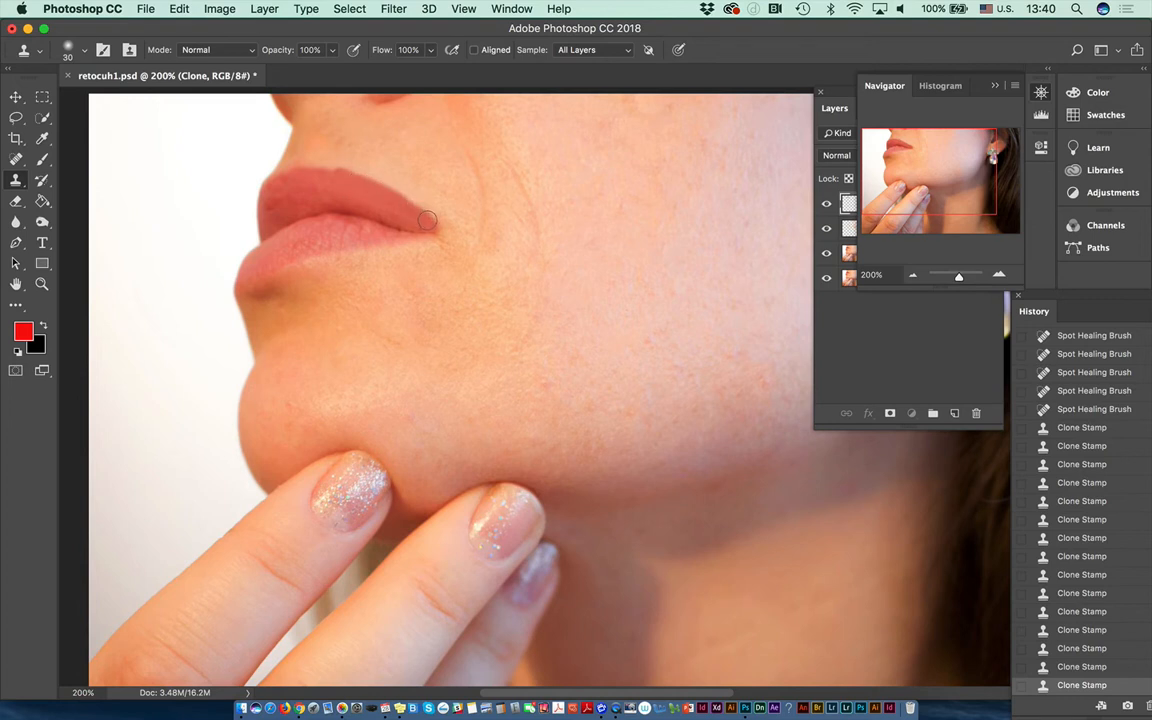
# Clone freshly sampled lip color over the upper lip's peak to raise and smooth the front of its outline.
pyautogui.keyDown('alt'); pyautogui.click(352, 193); pyautogui.keyUp('alt')
pyautogui.moveTo(284, 177)
pyautogui.mouseDown()
pyautogui.moveTo(316, 167)
pyautogui.moveTo(278, 172)
pyautogui.moveTo(292, 172)
pyautogui.moveTo(288, 151)
pyautogui.moveTo(306, 153)
pyautogui.moveTo(355, 178)
pyautogui.moveTo(277, 176)
pyautogui.moveTo(294, 169)
pyautogui.moveTo(334, 188)
pyautogui.mouseUp()
pyautogui.keyDown('alt'); pyautogui.click(301, 188); pyautogui.keyUp('alt')
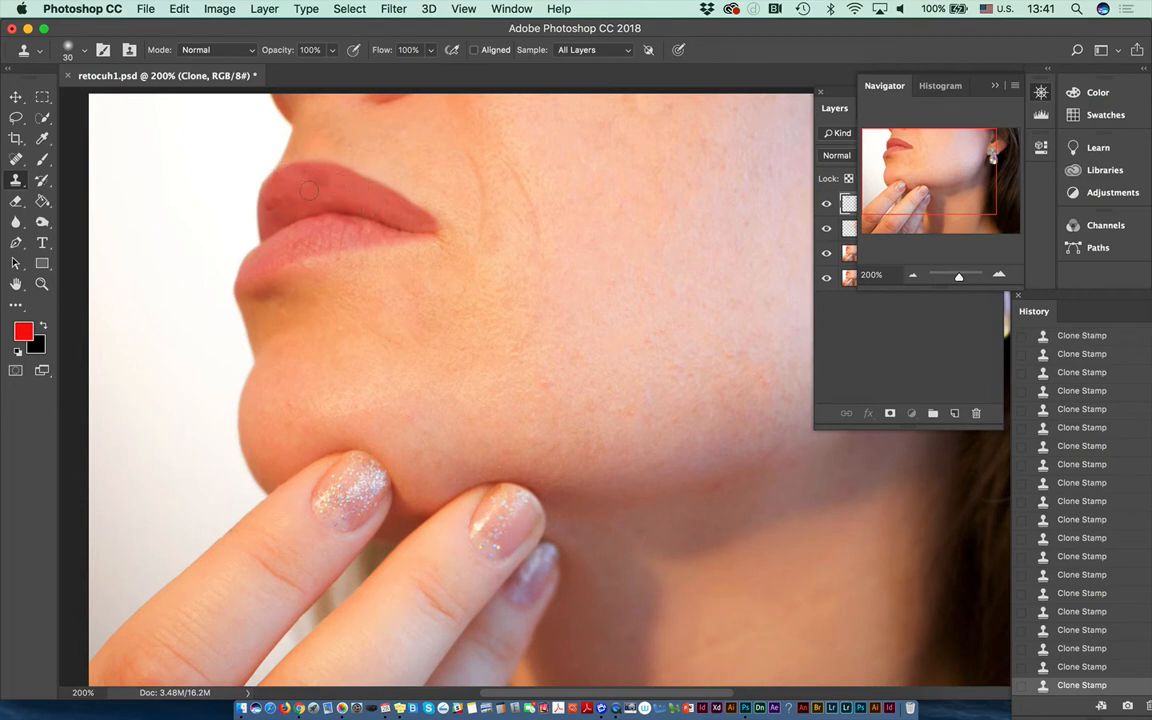
pyautogui.keyDown('alt'); pyautogui.click(311, 188); pyautogui.keyUp('alt')
pyautogui.moveTo(324, 178); pyautogui.dragTo(292, 165)
# Compare the retouch at 100% magnification by toggling the Clone layer's visibility and varying its opacity, leaving the opacity at 100%.
pyautogui.click(880, 345)
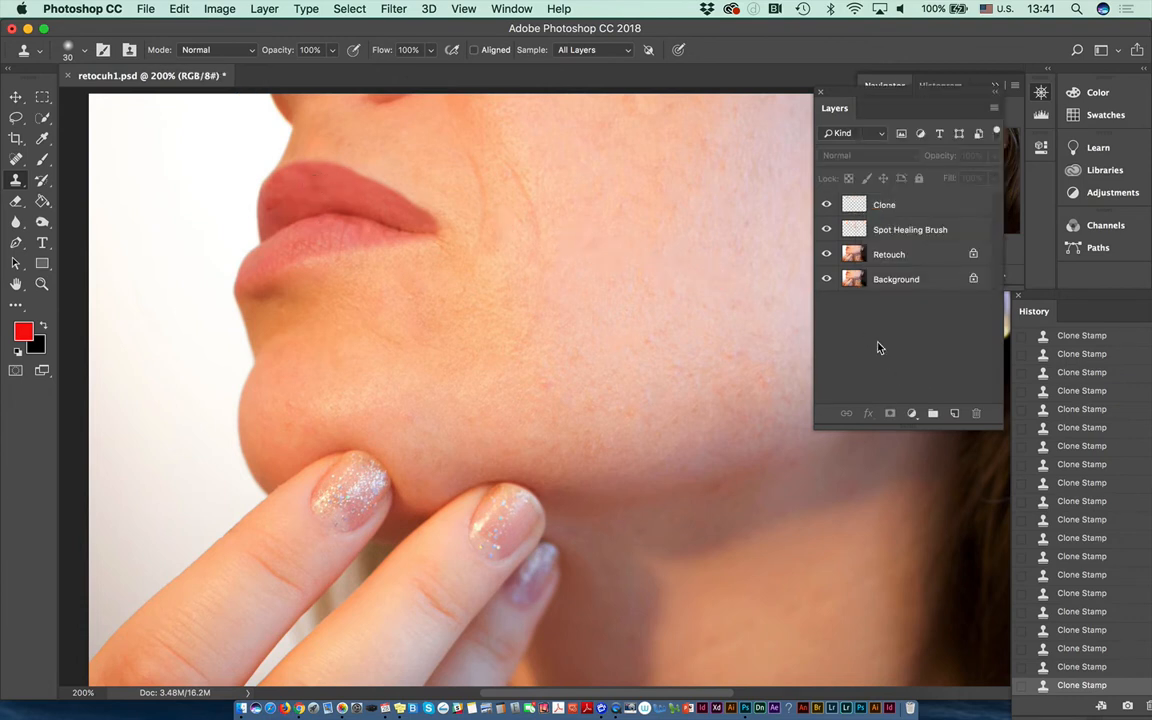
pyautogui.click(826, 205)
pyautogui.press('super+minus')
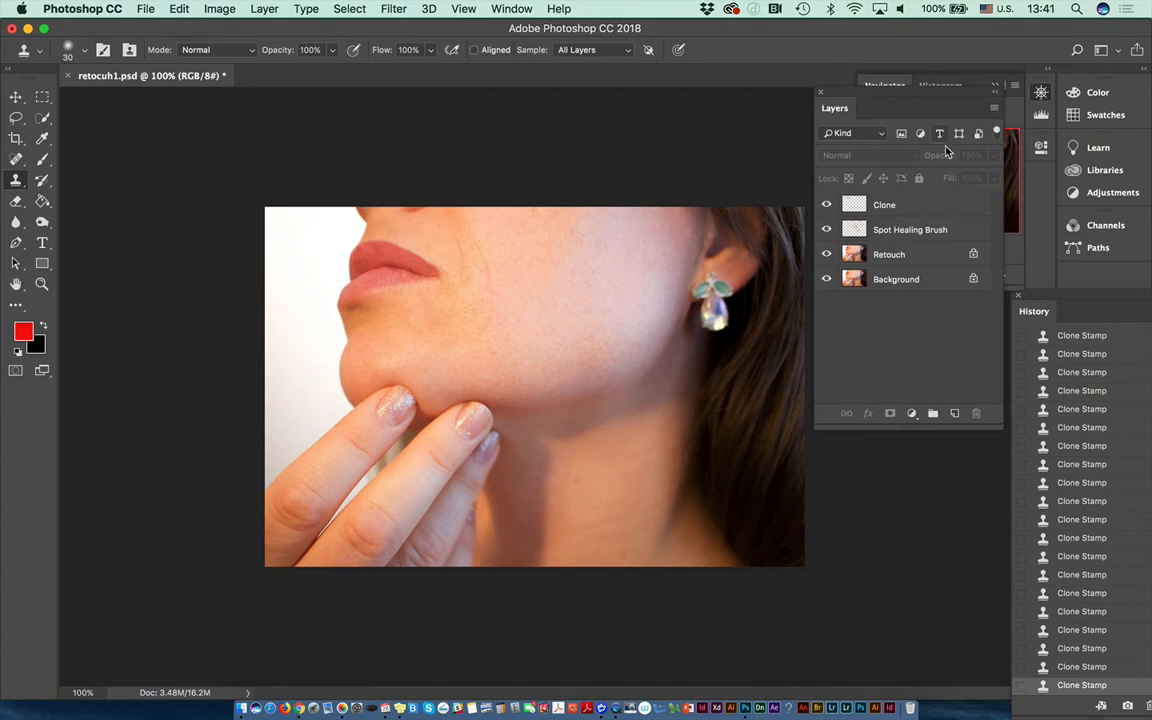
pyautogui.click(884, 202)
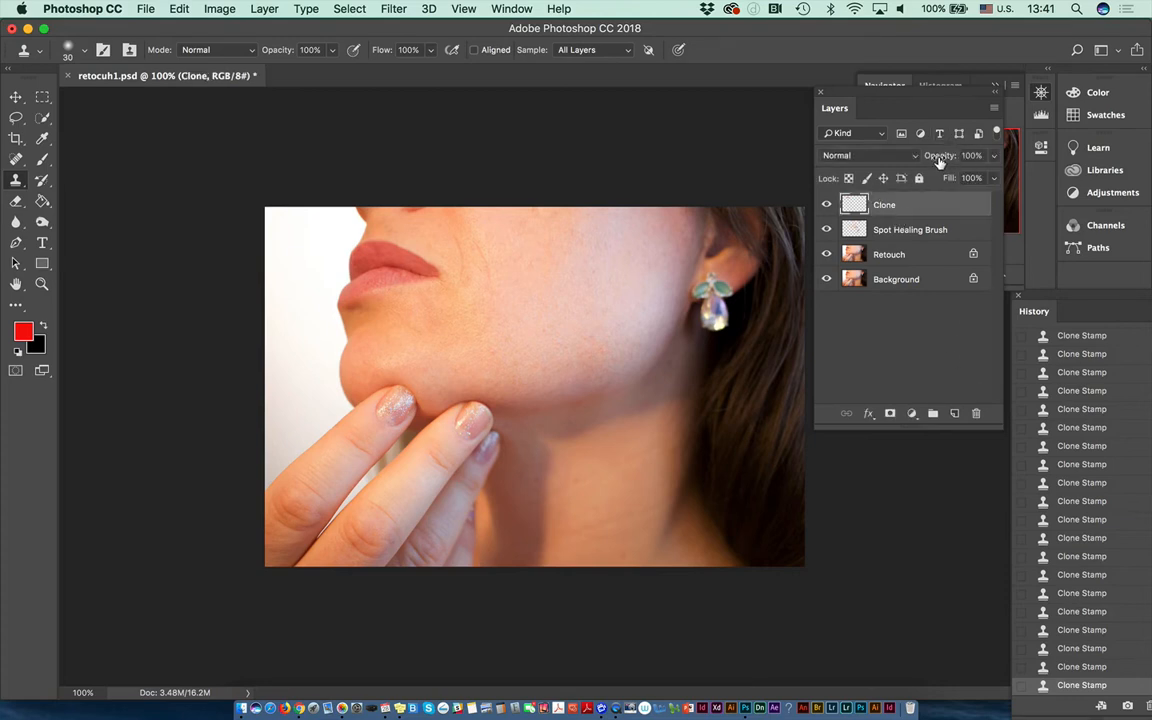
pyautogui.moveTo(938, 161)
pyautogui.mouseDown()
pyautogui.moveTo(913, 166)
pyautogui.moveTo(948, 166)
pyautogui.moveTo(913, 168)
pyautogui.moveTo(1097, 173)
pyautogui.mouseUp()
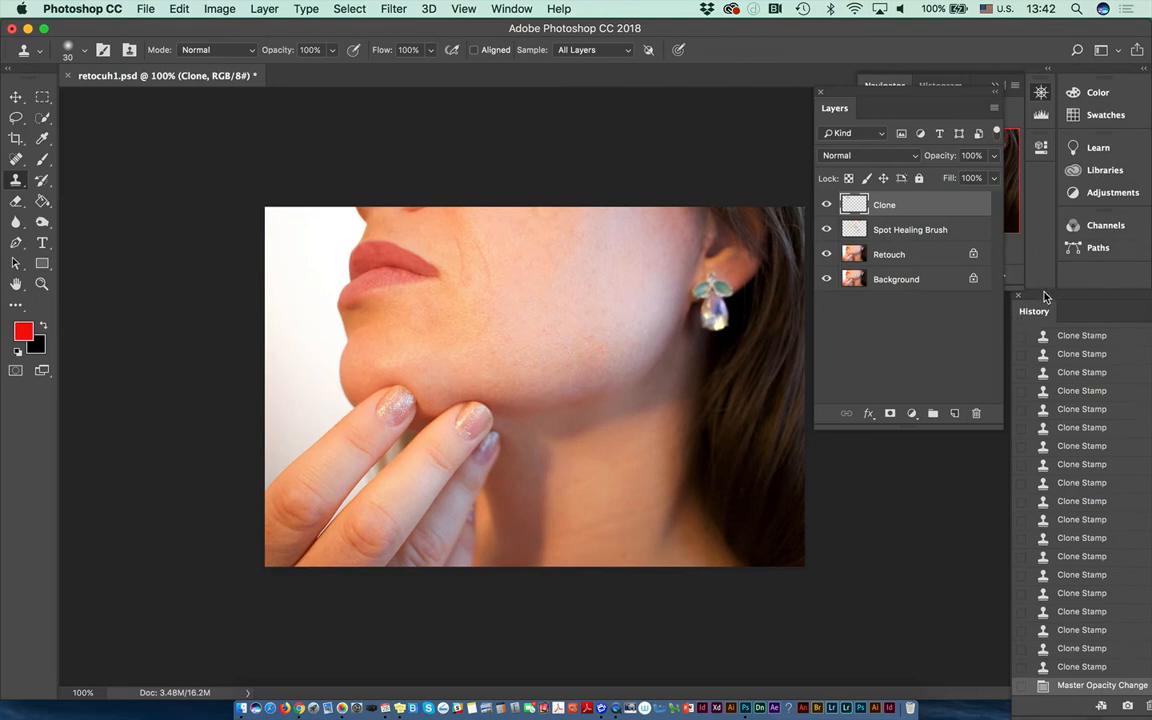
# Move the History panel beside the tools, review earlier cloning and healing states, and return to the last Clone Stamp state.
pyautogui.moveTo(1040, 306)
pyautogui.mouseDown()
pyautogui.moveTo(315, 202)
pyautogui.moveTo(128, 91)
pyautogui.mouseUp()
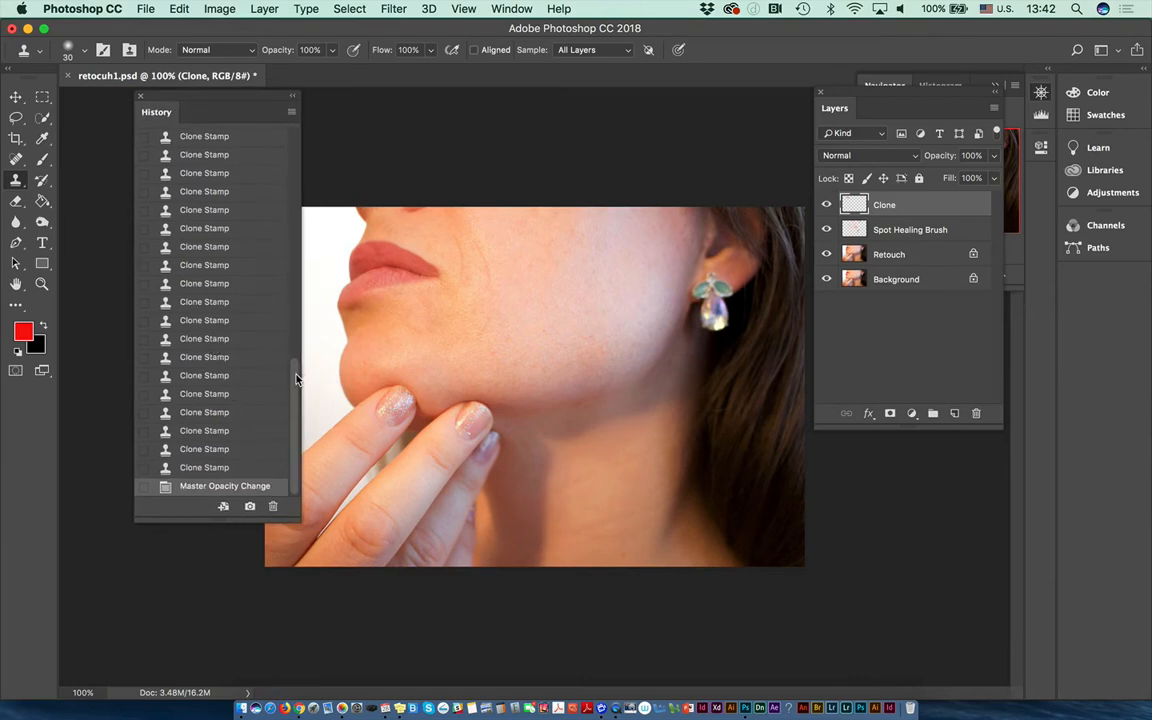
pyautogui.moveTo(294, 375); pyautogui.dragTo(285, 91)
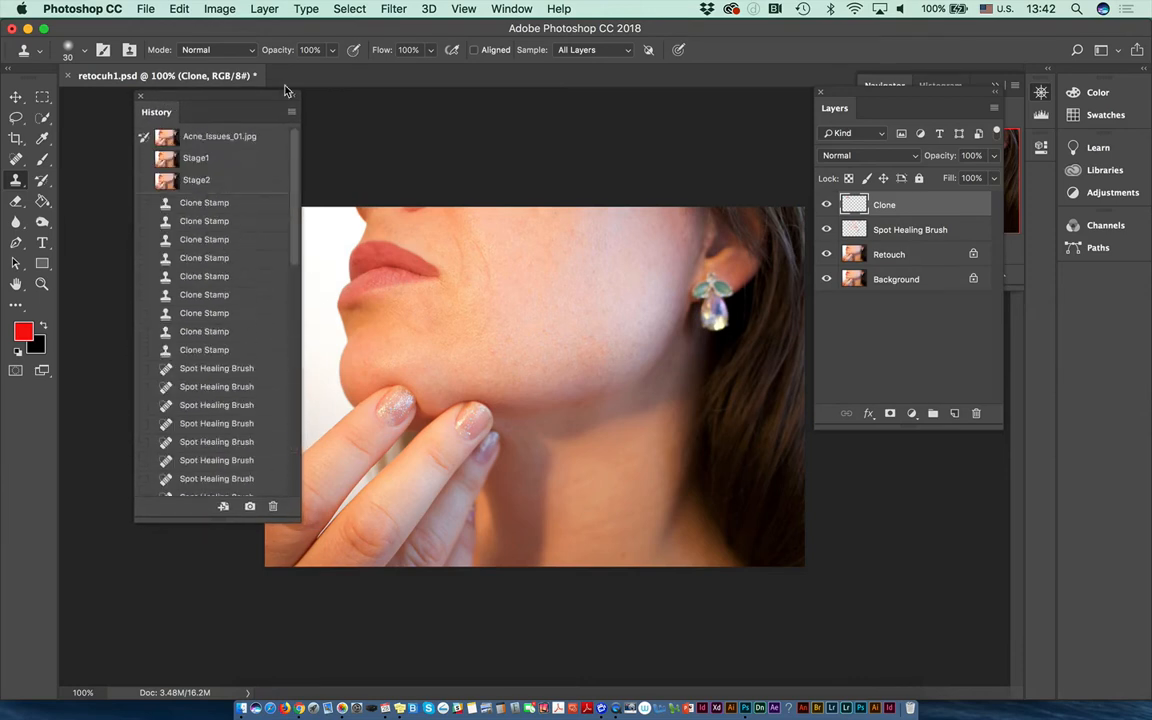
pyautogui.click(200, 223)
pyautogui.click(205, 204)
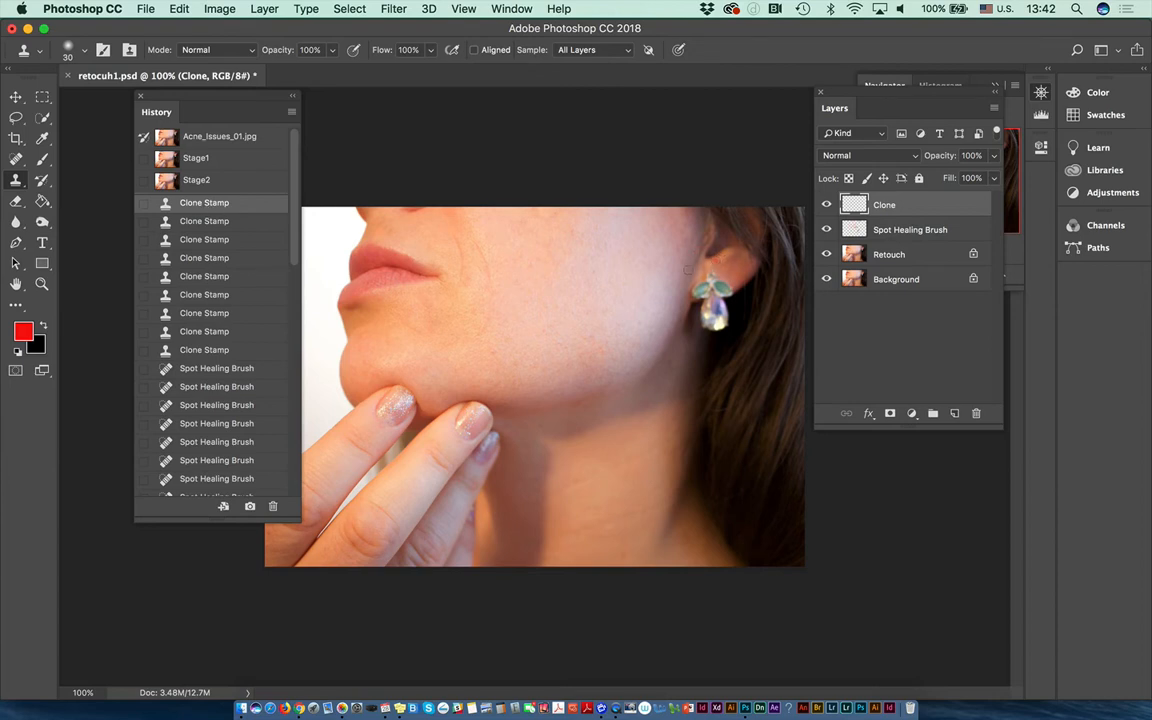
pyautogui.click(216, 478)
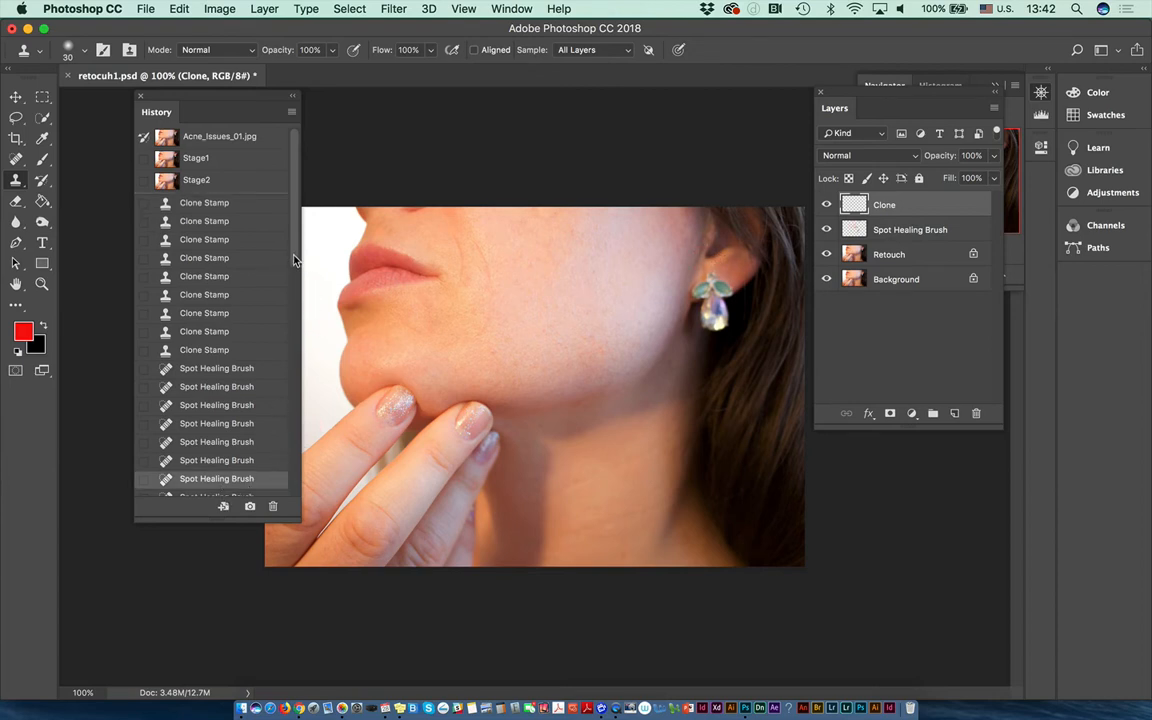
pyautogui.scroll(-10, 293, 260)
pyautogui.click(212, 467)
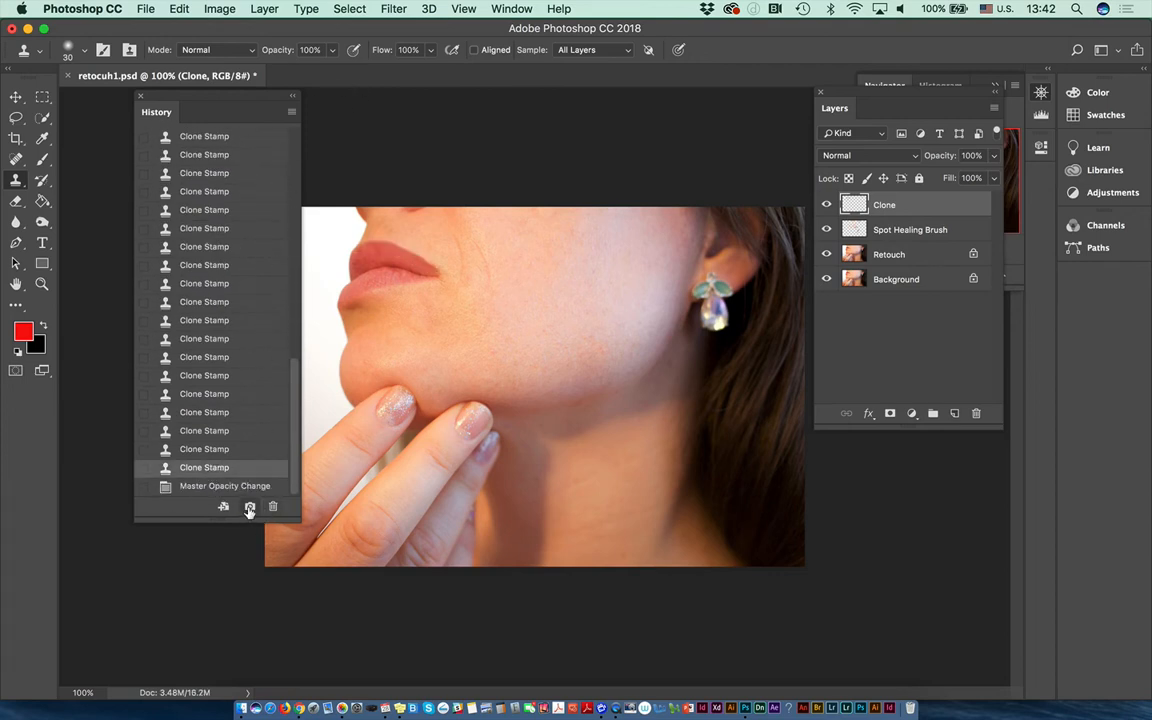
# Take a History snapshot of the finished lip retouch, name it "lips", and shrink and reposition the History panel beside the tools.
pyautogui.click(250, 508)
pyautogui.scroll(10, 262, 358)
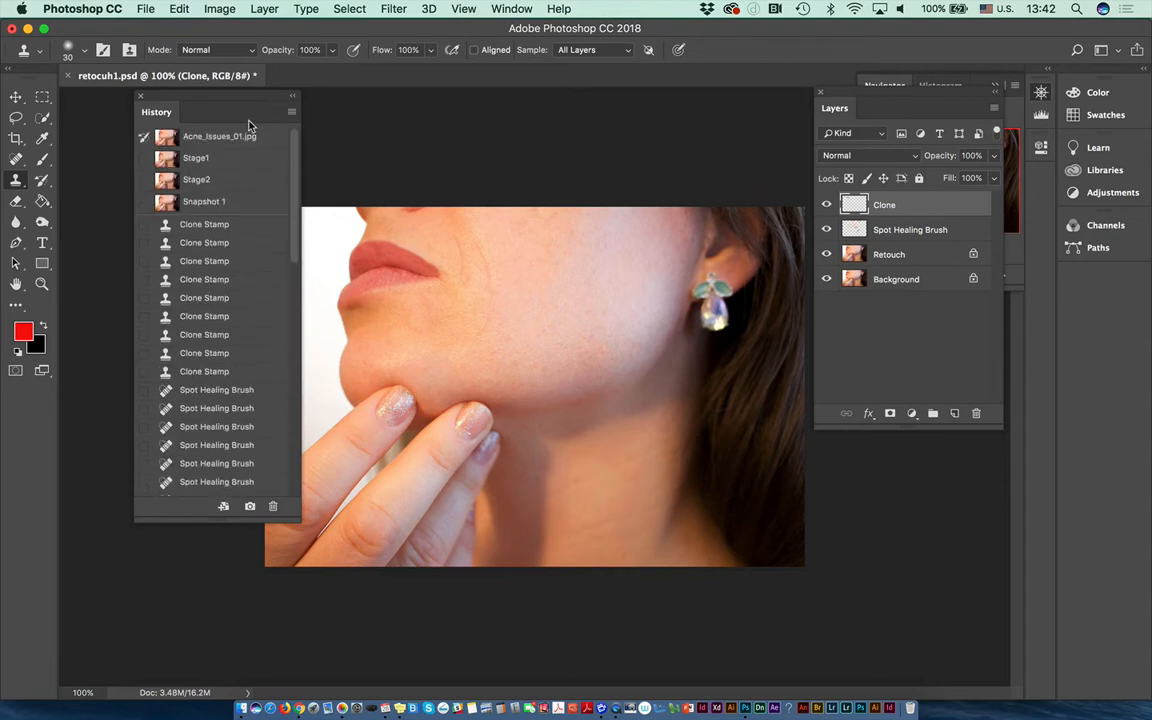
pyautogui.doubleClick(195, 201)
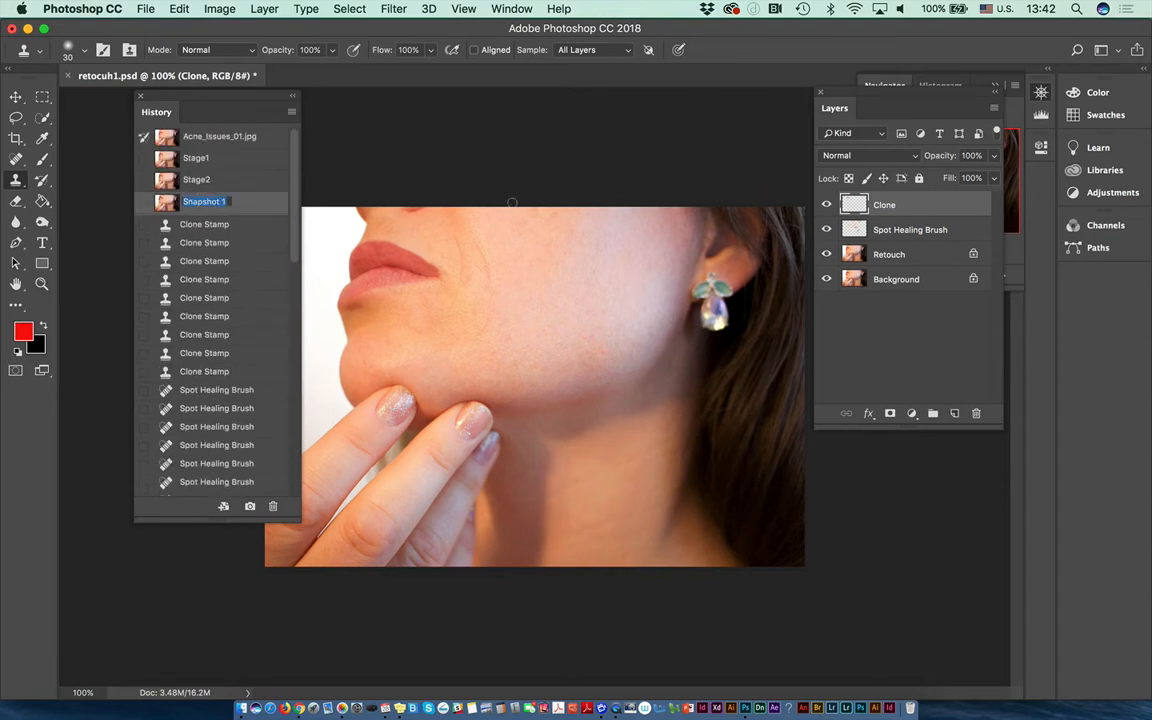
pyautogui.write('lips')
pyautogui.press('Return')
pyautogui.moveTo(216, 520); pyautogui.dragTo(204, 196)
pyautogui.moveTo(158, 90); pyautogui.dragTo(106, 88)
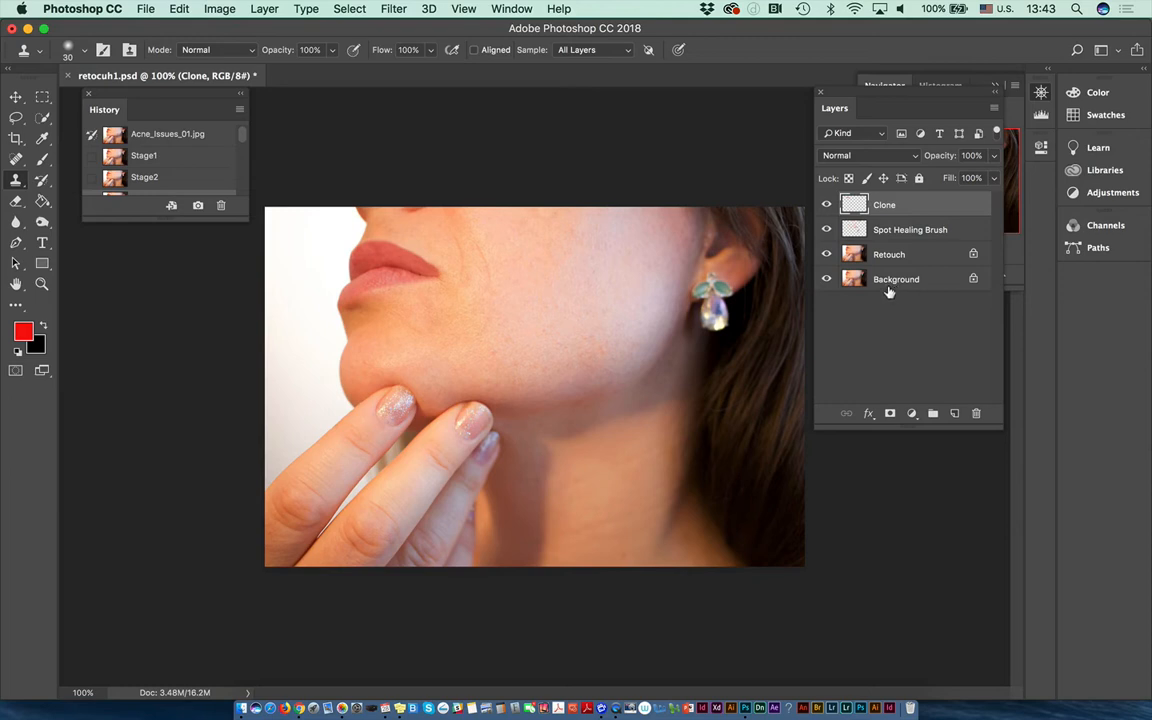
# Group the Retouch, Spot Healing Brush and Clone layers into a new group named "After" and save the document.
pyautogui.click(928, 254)
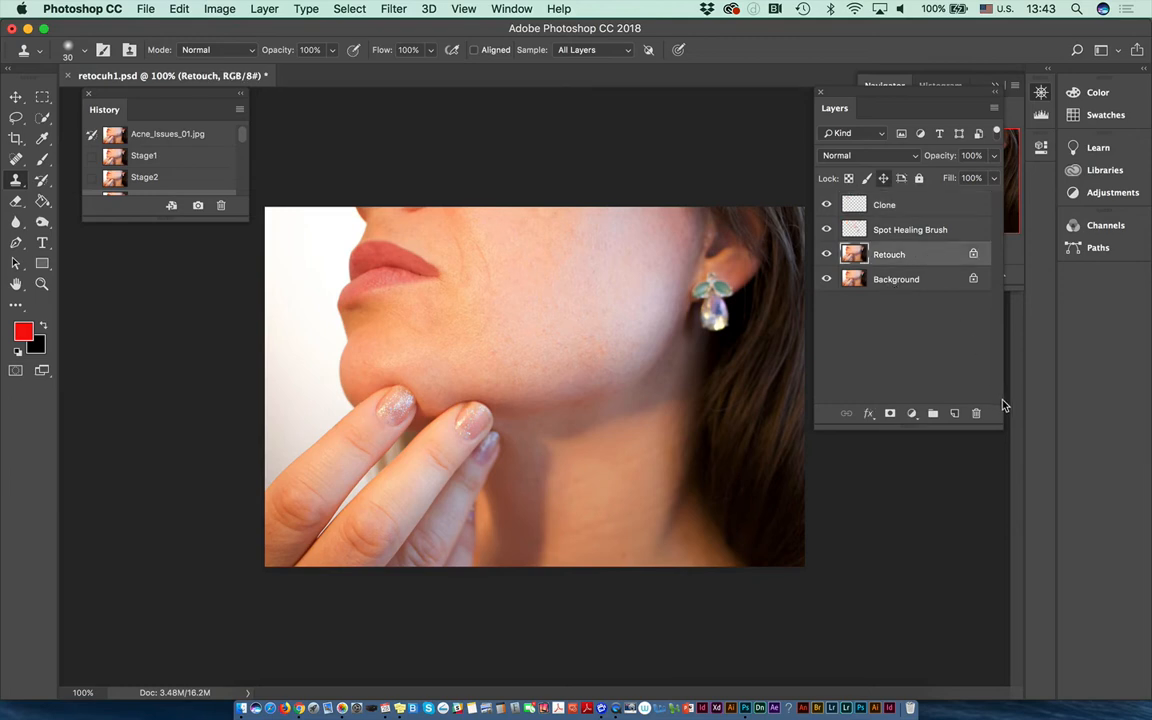
pyautogui.click(906, 229)
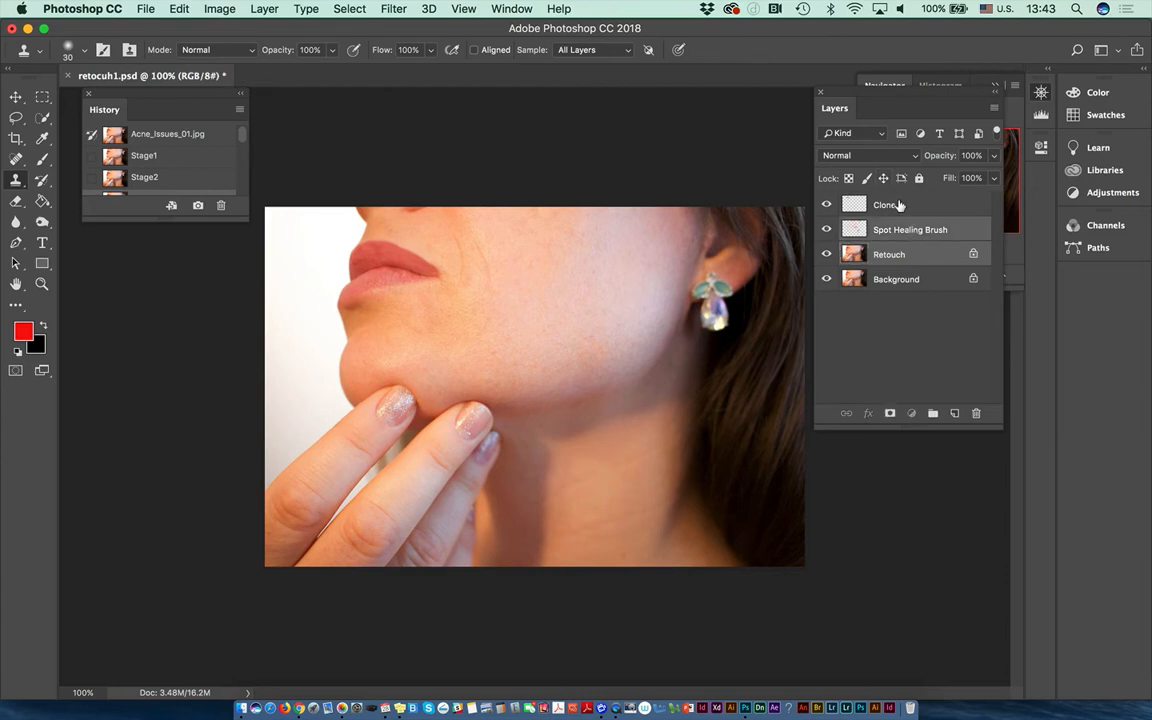
pyautogui.keyDown('shift'); pyautogui.click(899, 205); pyautogui.keyUp('shift')
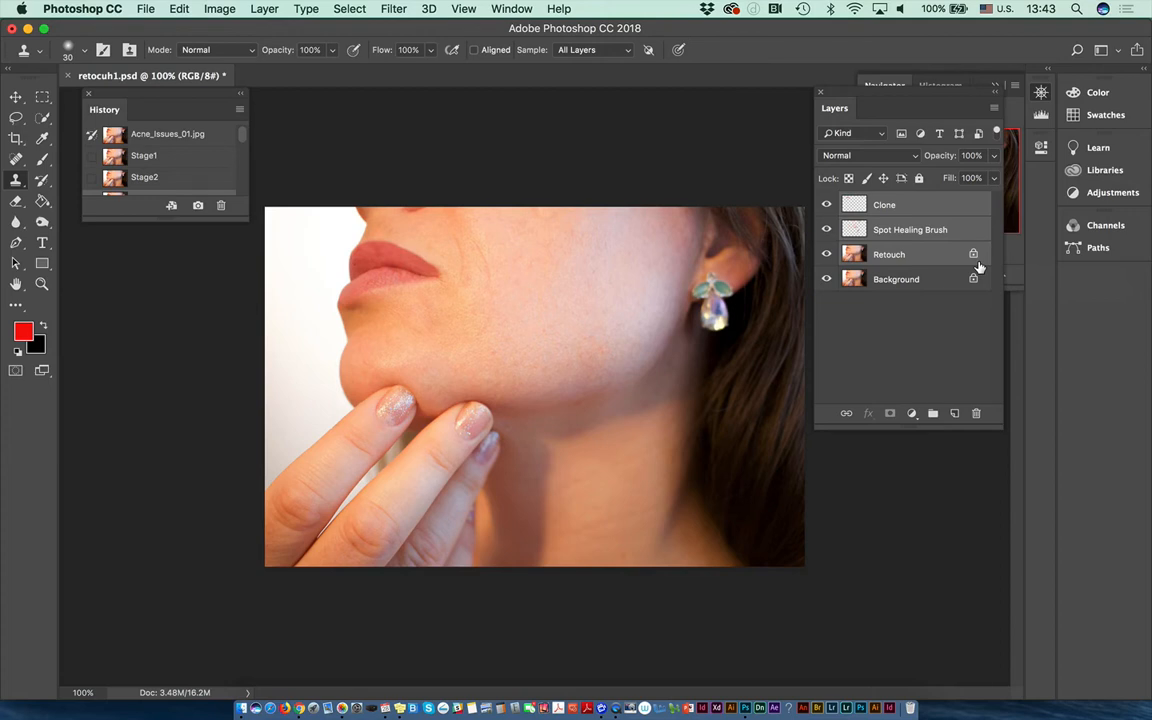
pyautogui.click(994, 108)
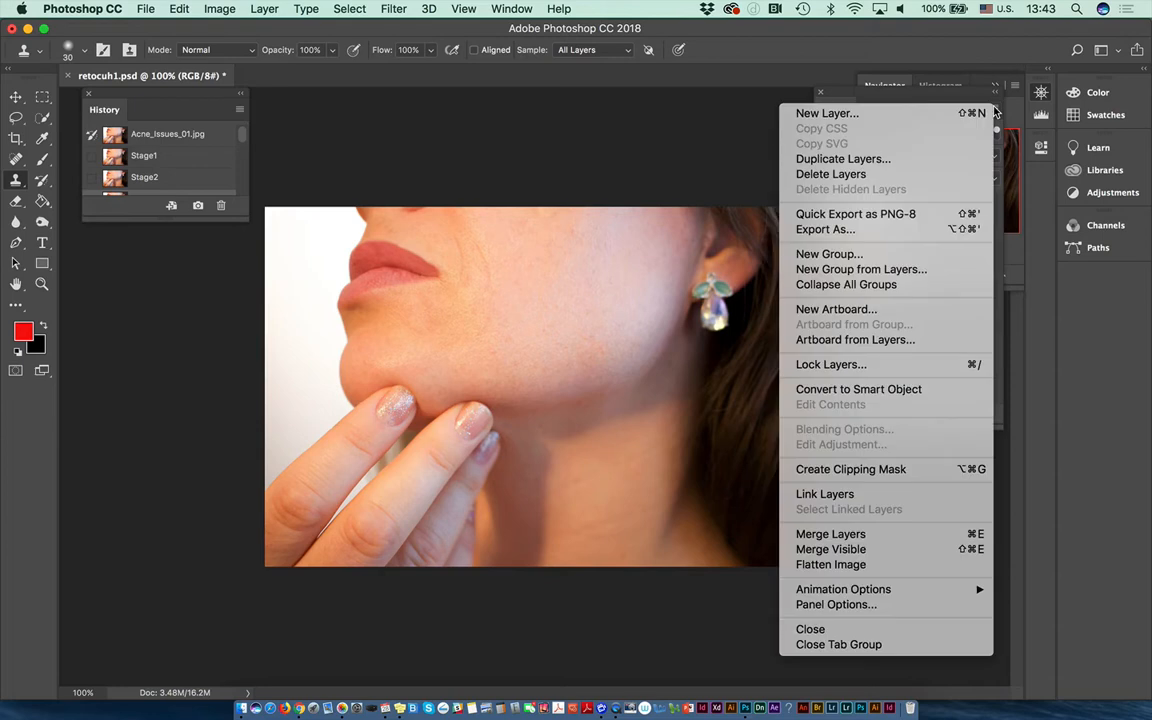
pyautogui.click(899, 272)
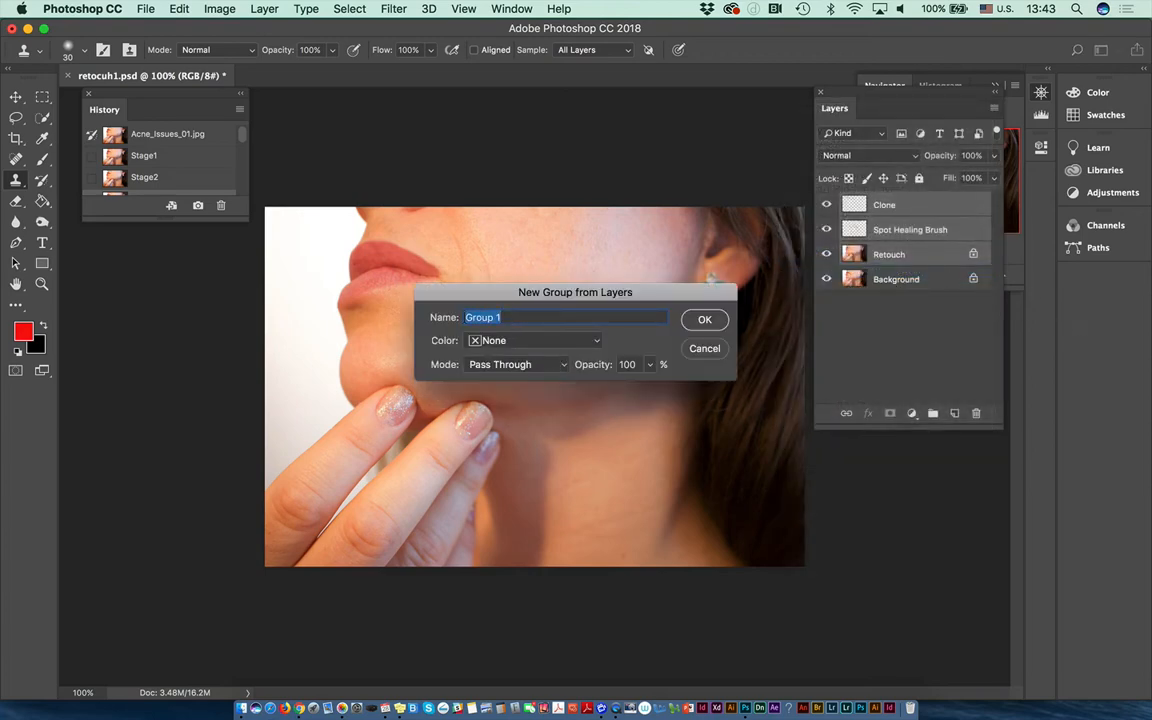
pyautogui.write('After')
pyautogui.press('Return')
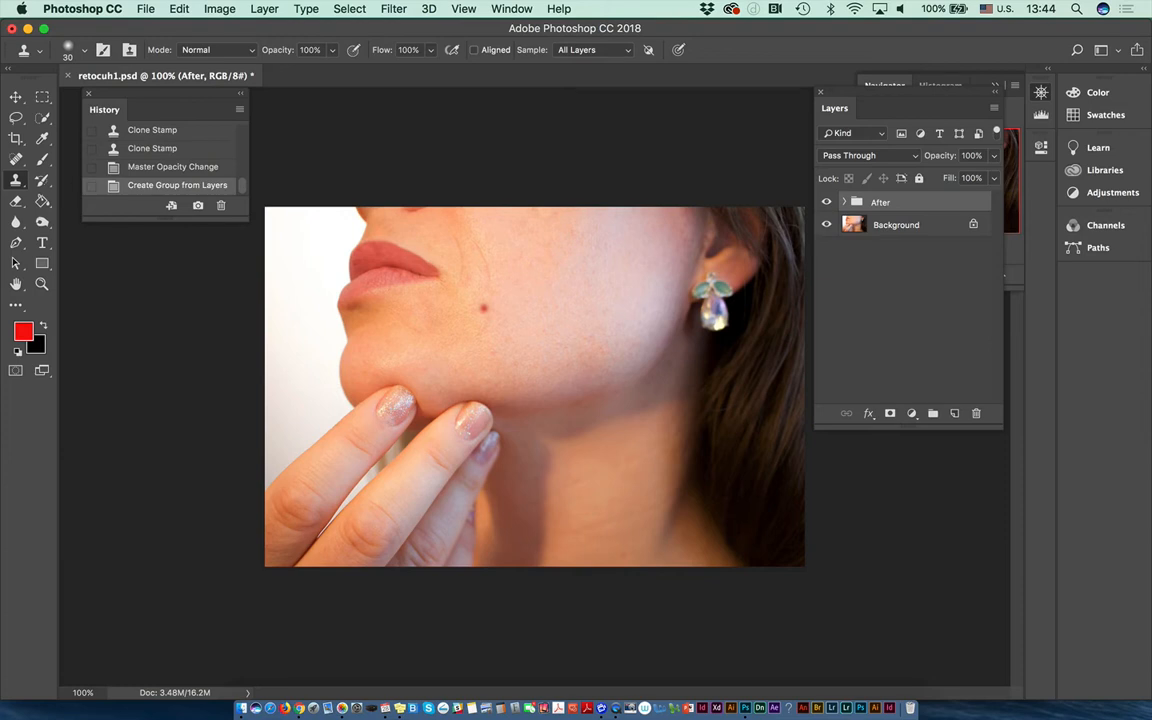
pyautogui.press('super+s')
# Enlarge the History panel and create a full-document snapshot named "after with group".
pyautogui.moveTo(185, 218); pyautogui.dragTo(185, 630)
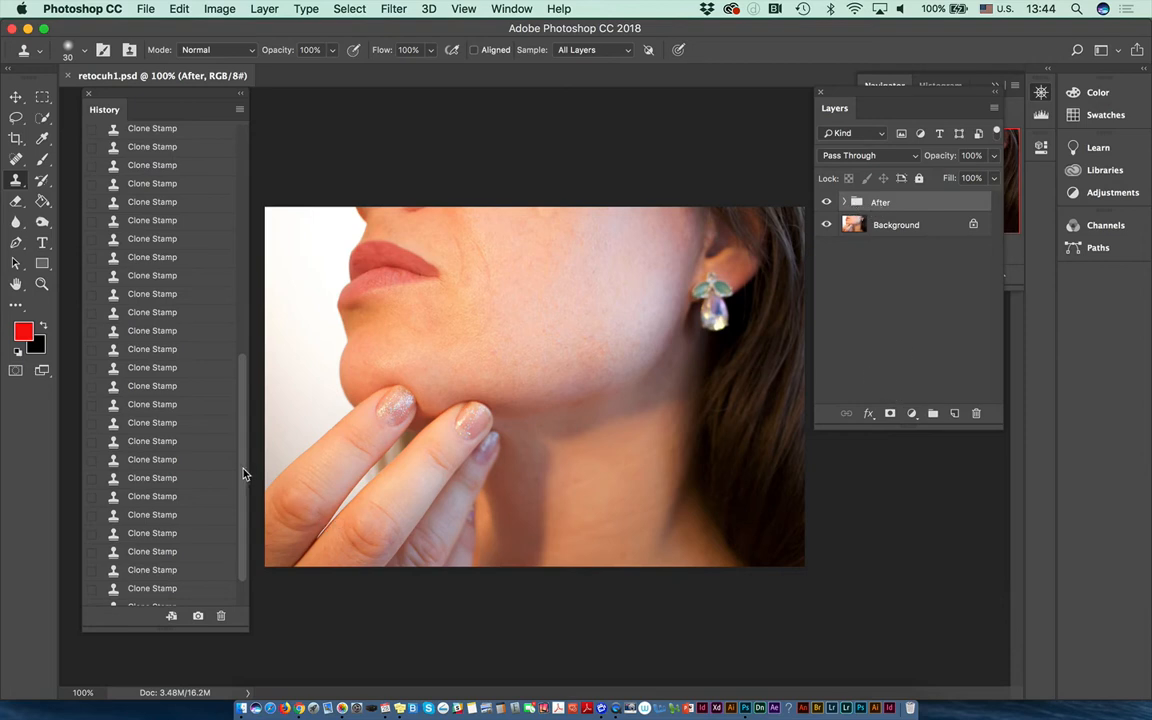
pyautogui.moveTo(244, 474); pyautogui.dragTo(238, 110)
pyautogui.click(239, 108)
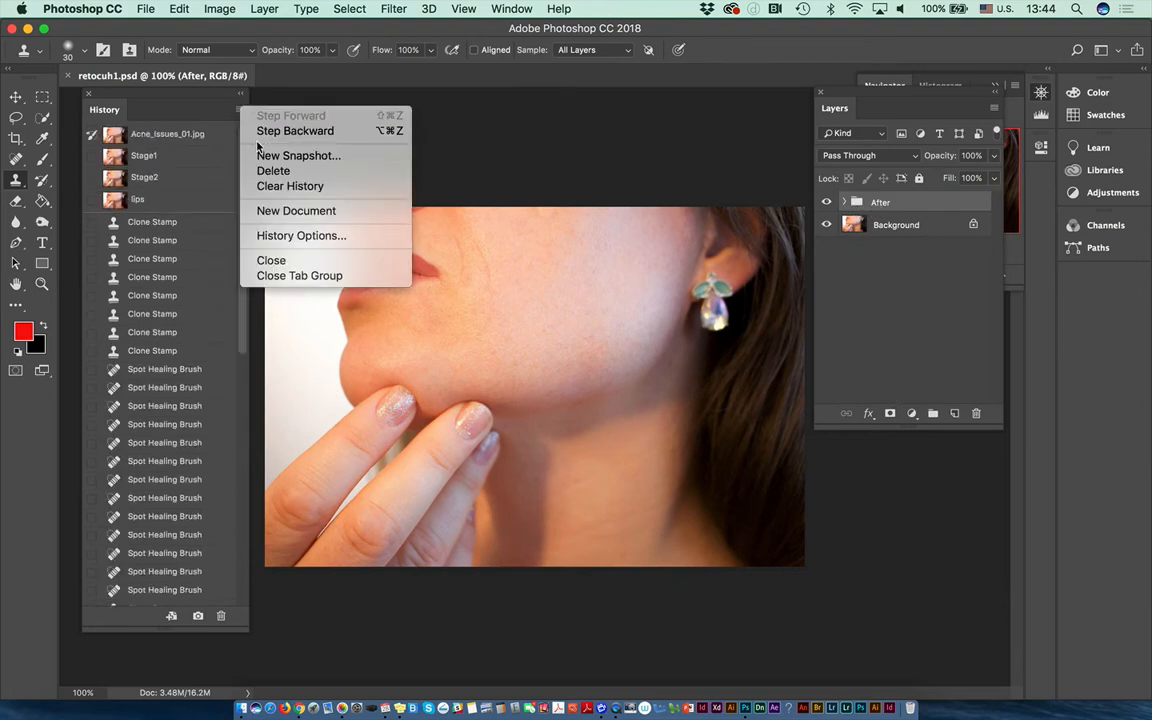
pyautogui.click(262, 157)
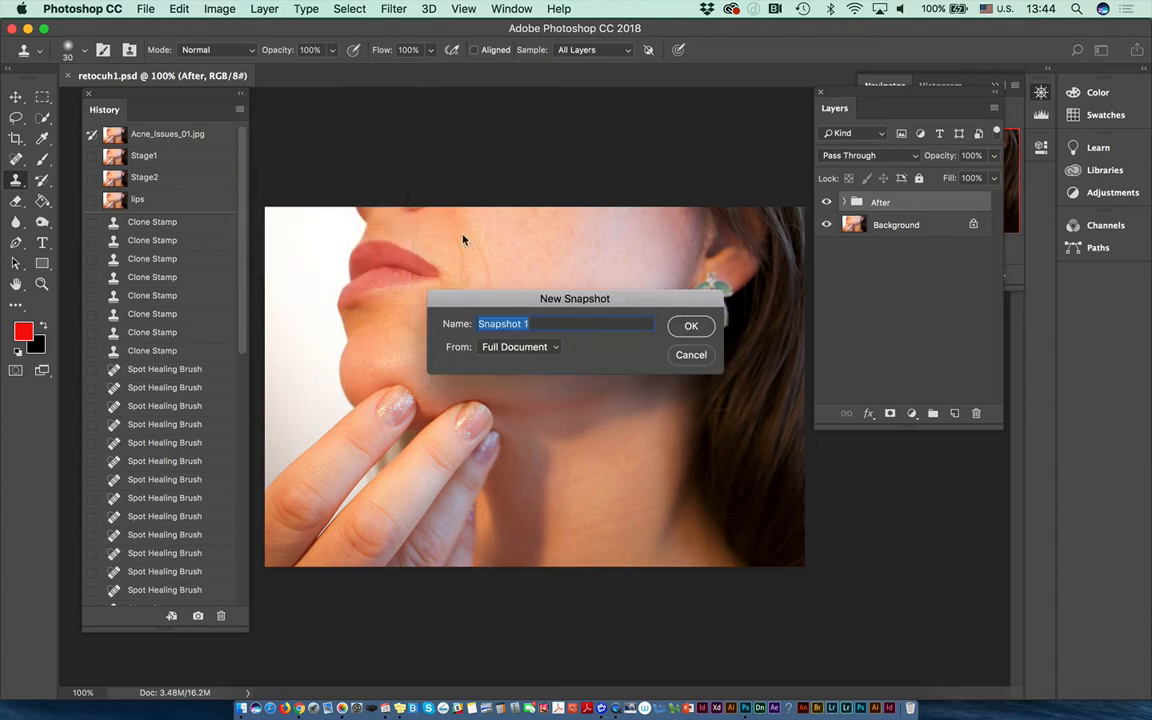
pyautogui.write('after with group')
pyautogui.click(690, 326)
pyautogui.moveTo(245, 430); pyautogui.dragTo(221, 57)
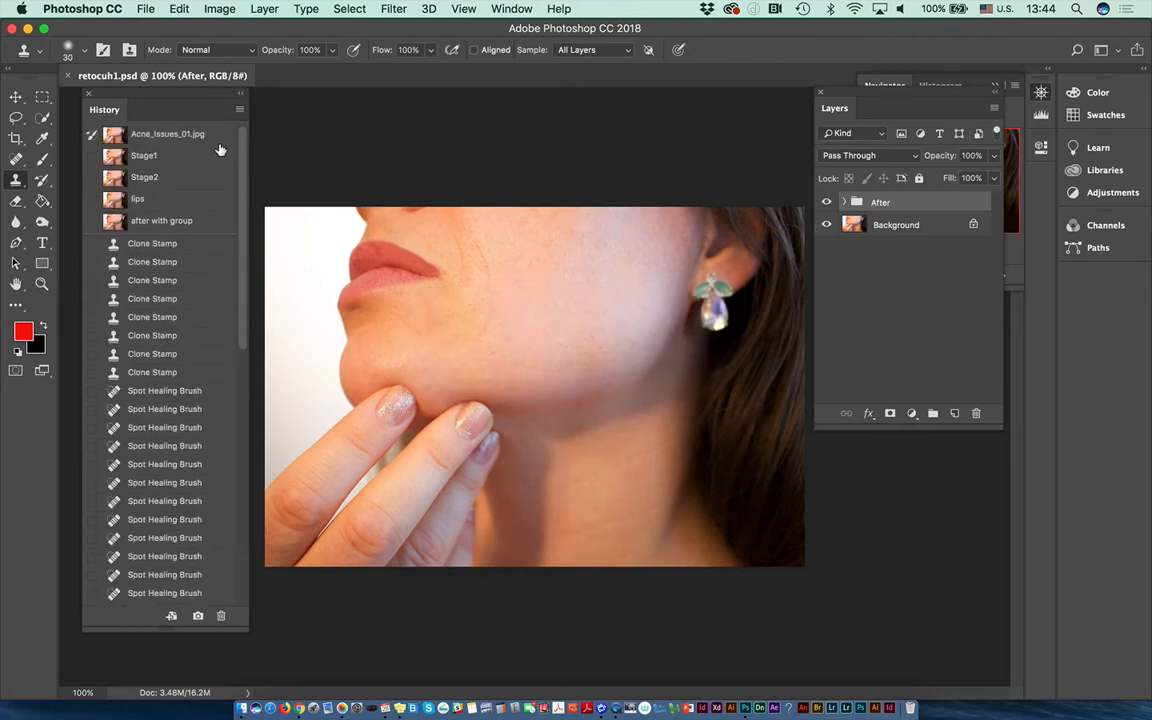
# Compare the snapshots from Acne_Issues_01.jpg through Stage1, Stage2 and lips, ending on "after with group", and save the document.
pyautogui.click(175, 134)
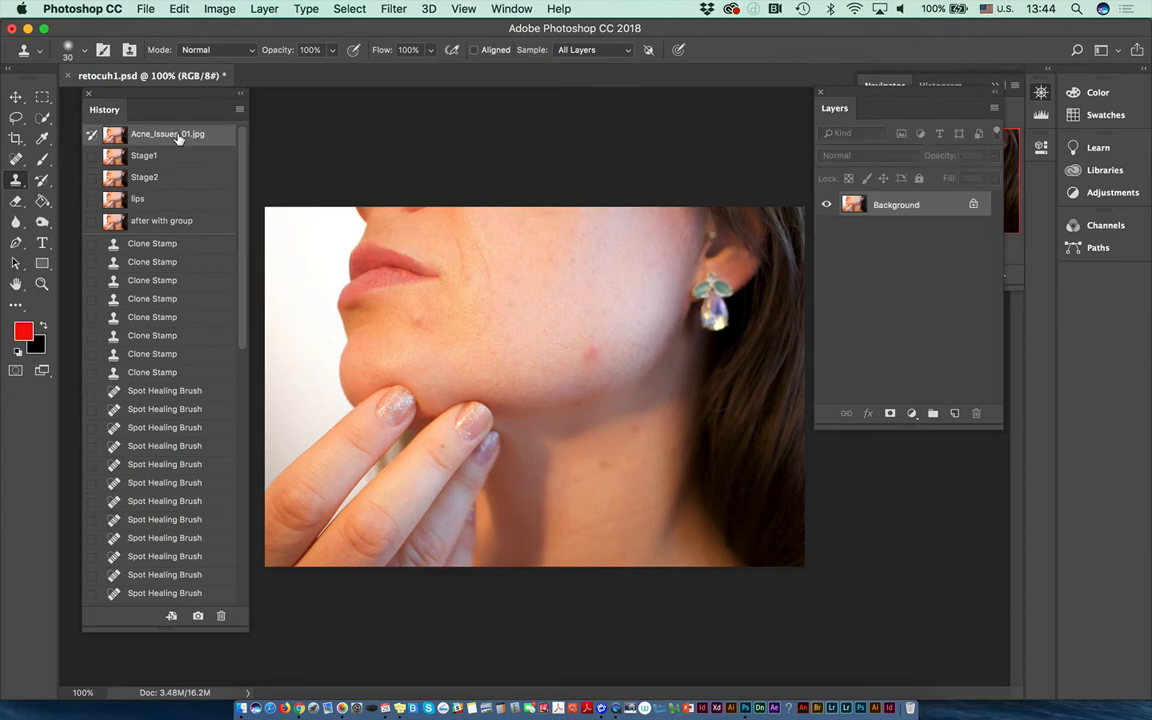
pyautogui.click(171, 157)
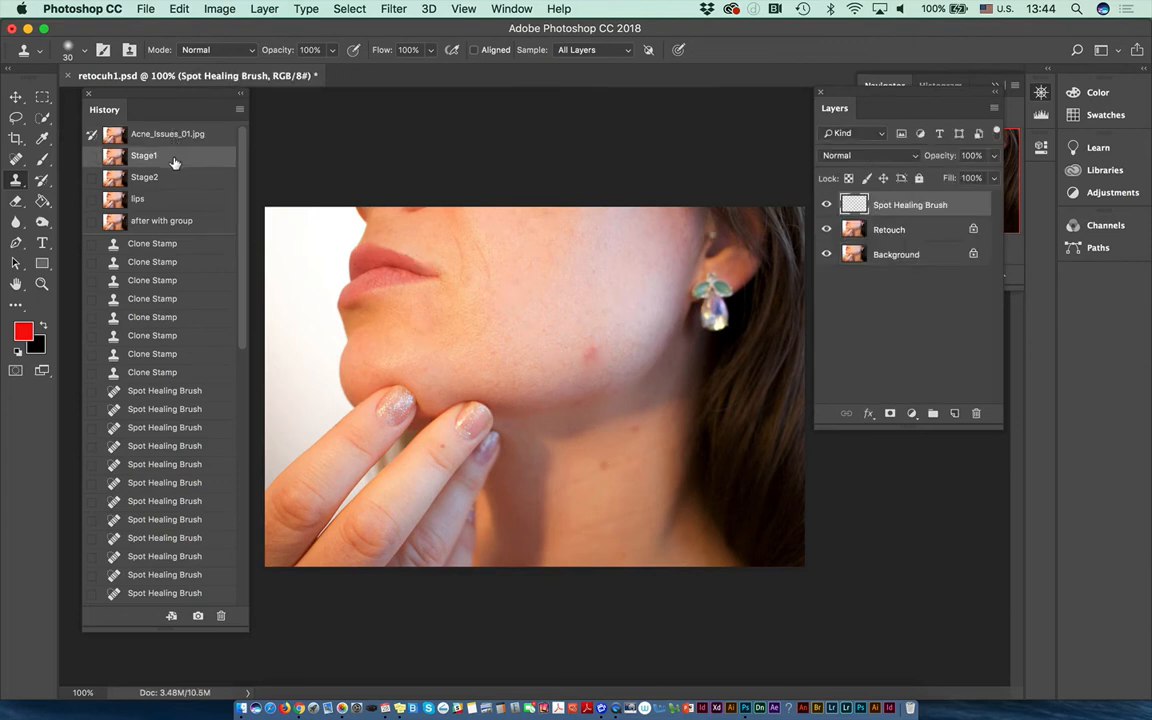
pyautogui.click(166, 180)
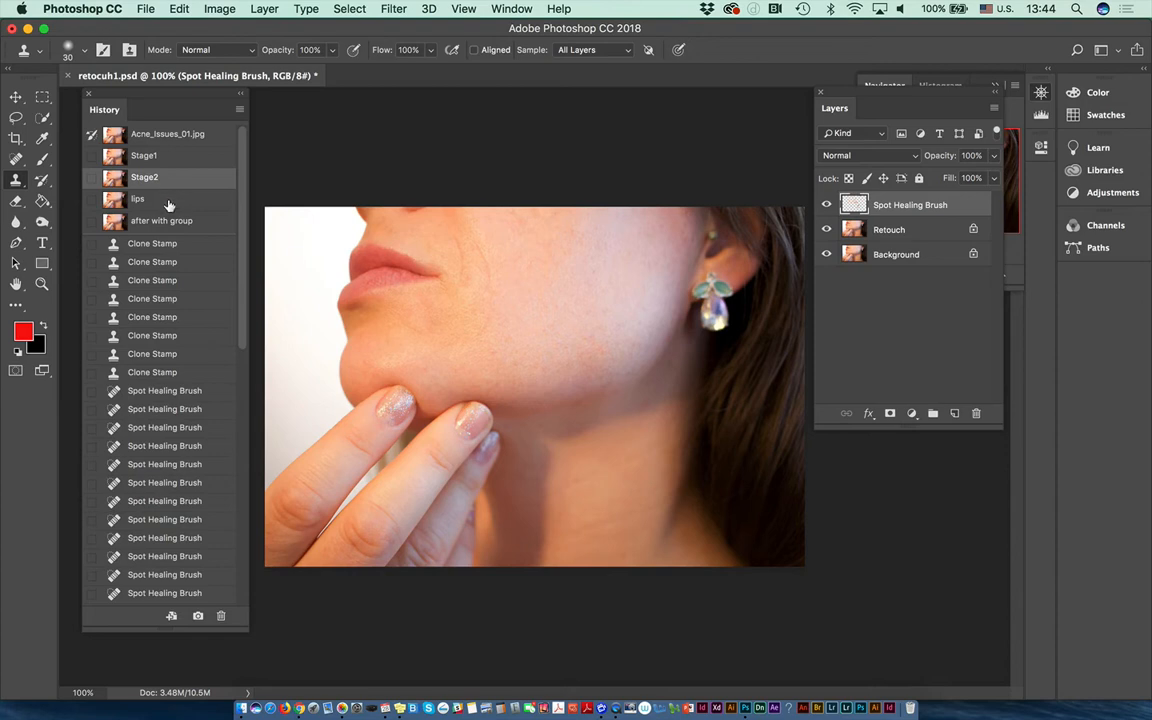
pyautogui.click(165, 198)
pyautogui.click(165, 221)
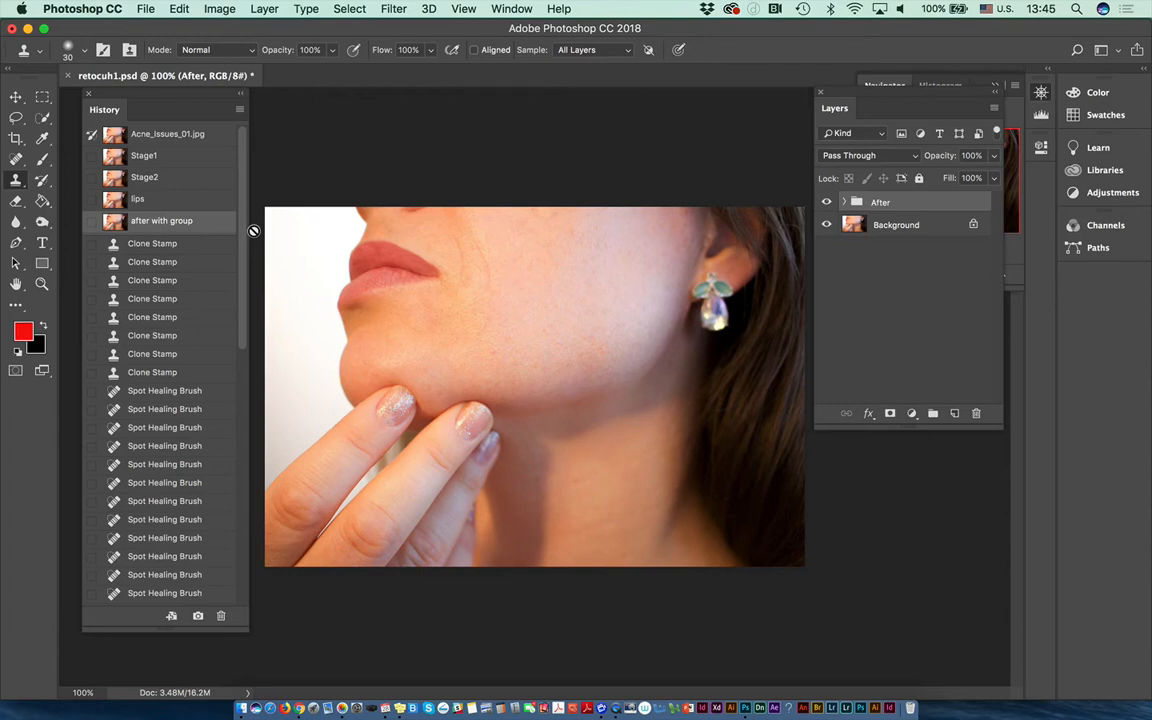
pyautogui.press('super+s')
# Create a new document from the "after with group" snapshot, return to retocuh1.psd, and dock the History panel below Paths.
pyautogui.click(171, 615)
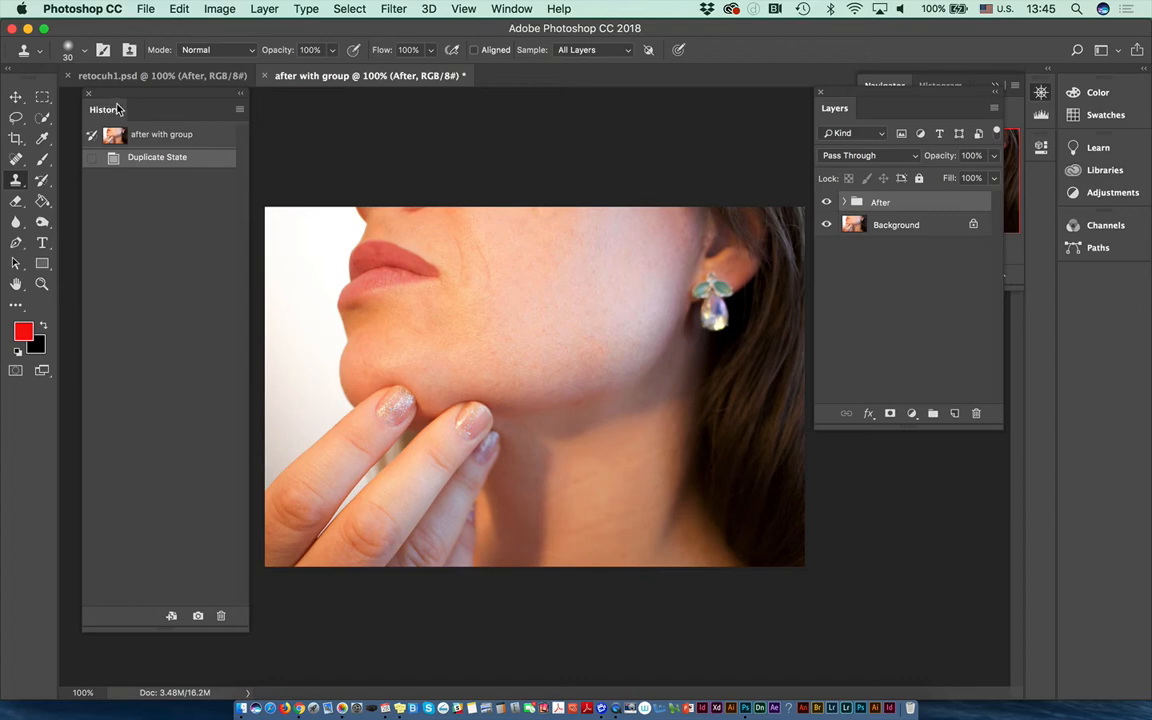
pyautogui.click(205, 77)
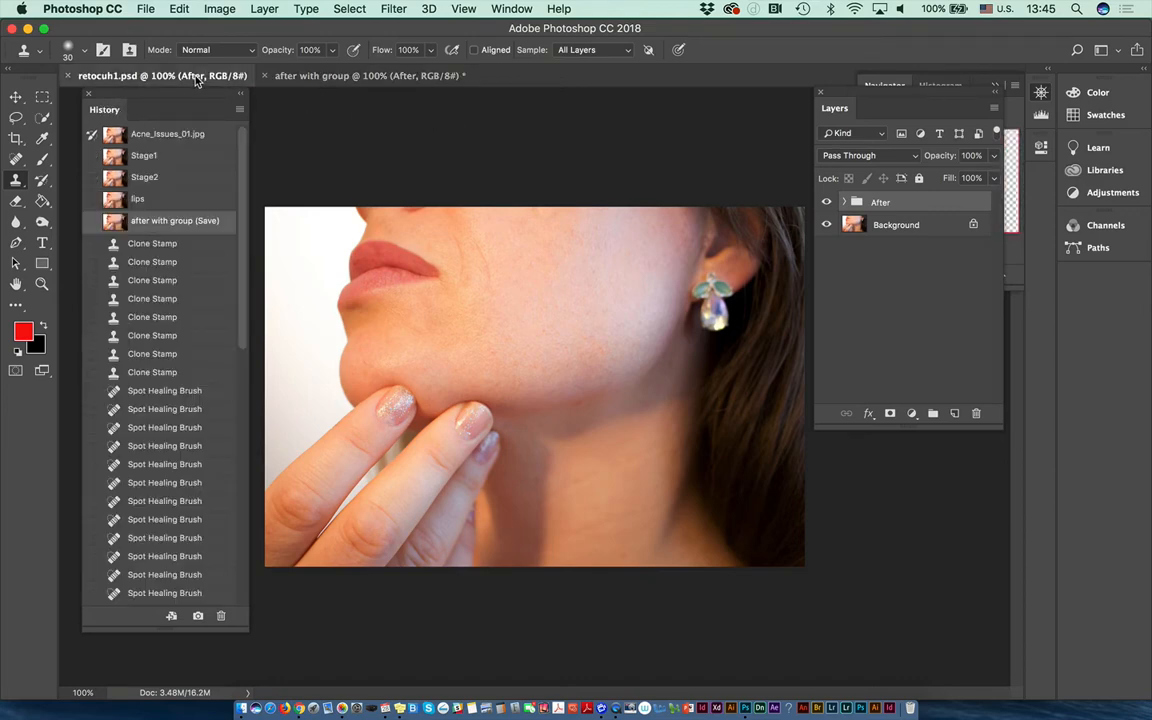
pyautogui.moveTo(104, 109); pyautogui.dragTo(1095, 278)
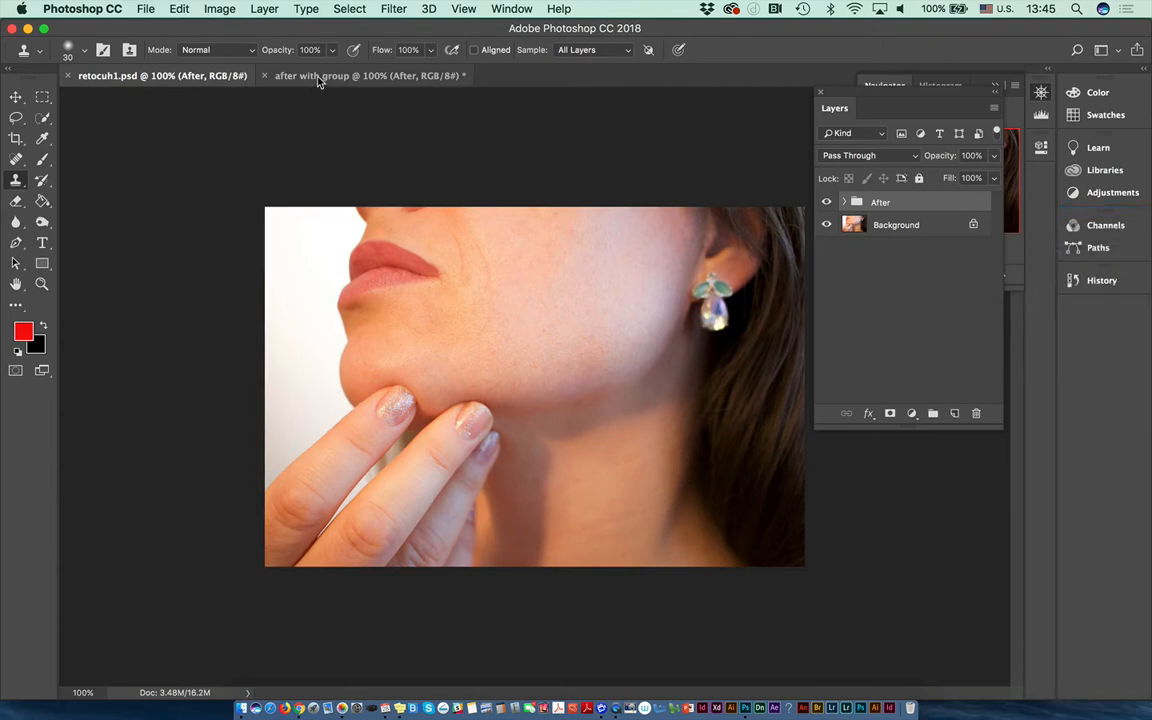
# Close the duplicated "after with group" document without saving it.
pyautogui.click(285, 75)
pyautogui.click(265, 76)
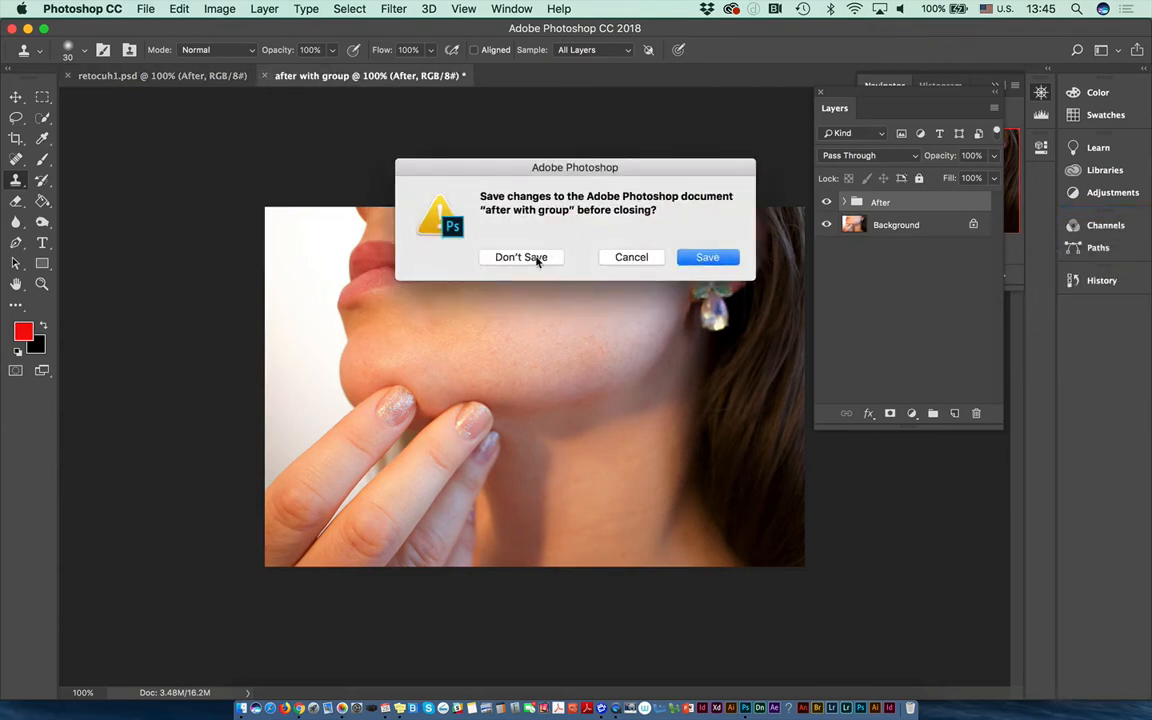
pyautogui.click(530, 258)
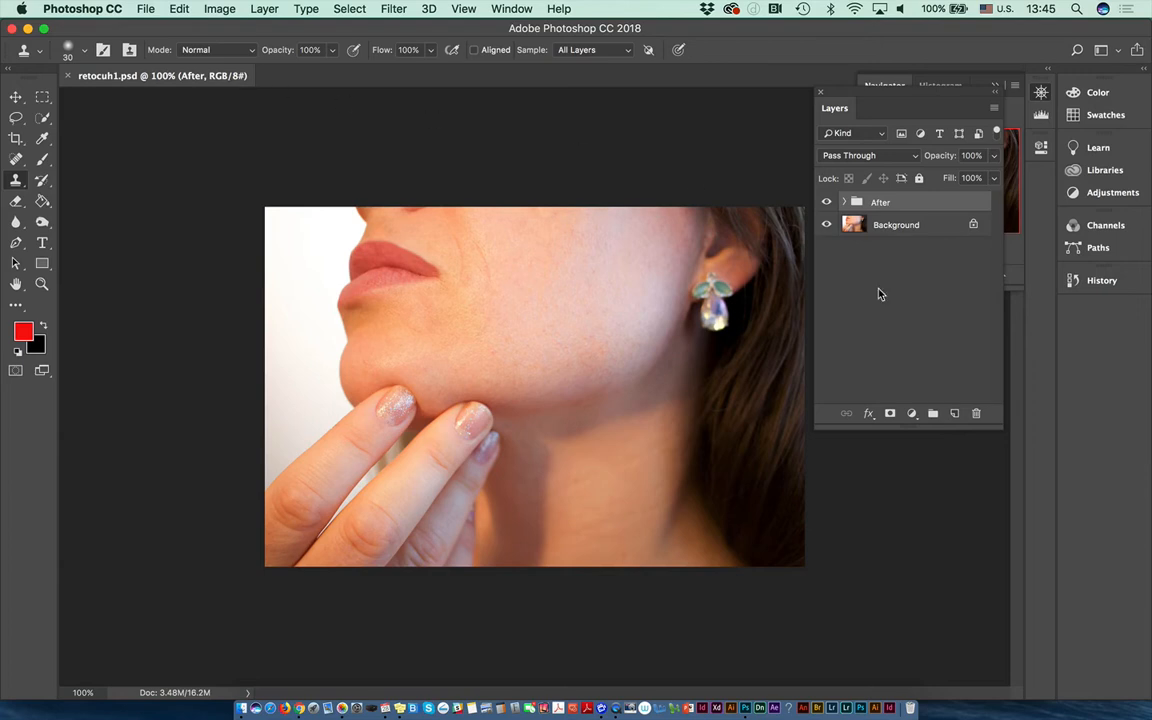
# Unlock the Background layer, rename it "before", and lock its position.
pyautogui.click(906, 225)
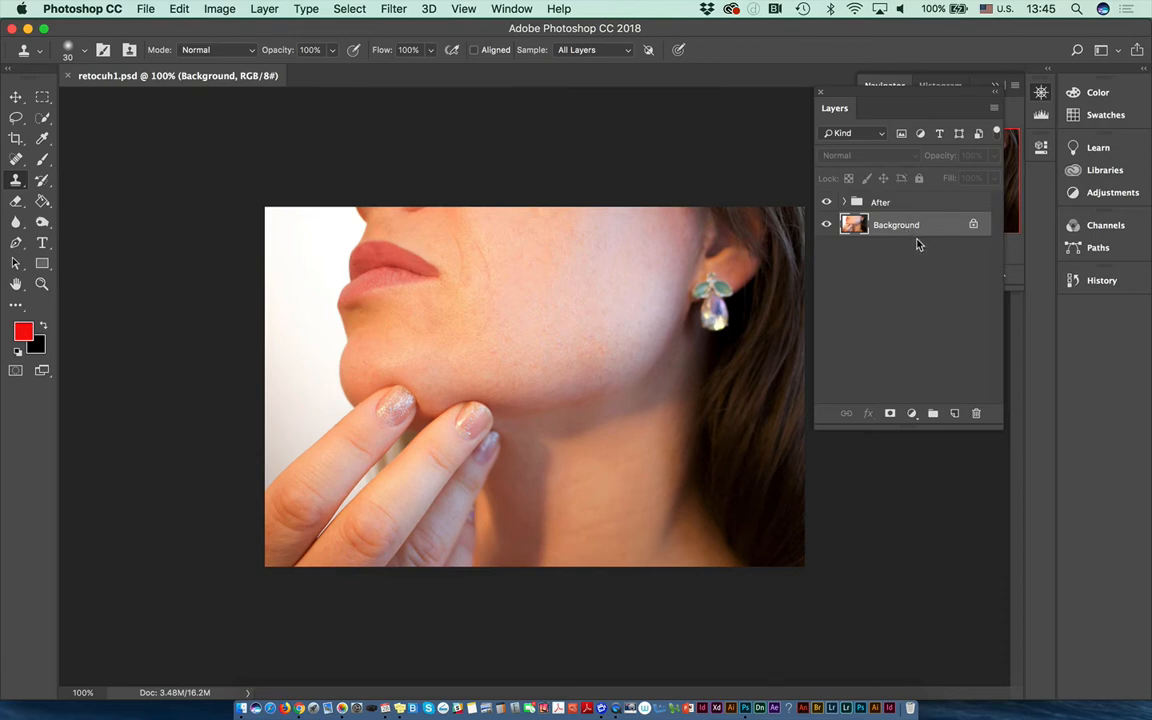
pyautogui.click(973, 227)
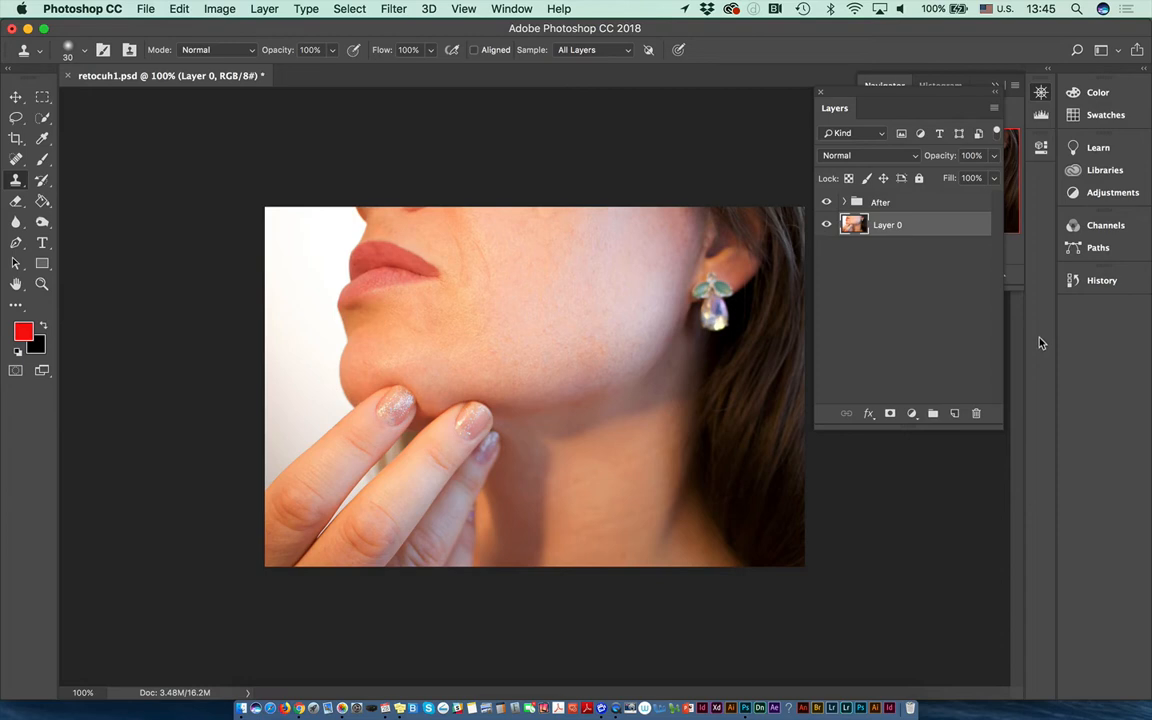
pyautogui.doubleClick(886, 225)
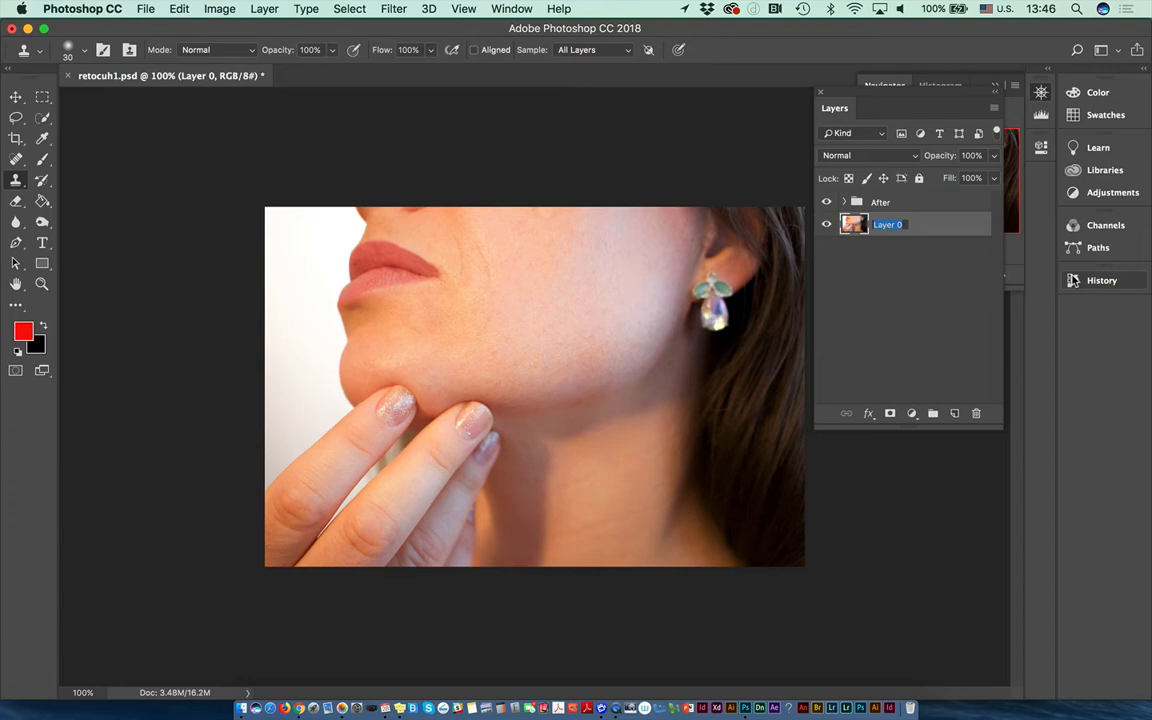
pyautogui.write('before')
pyautogui.press('Return')
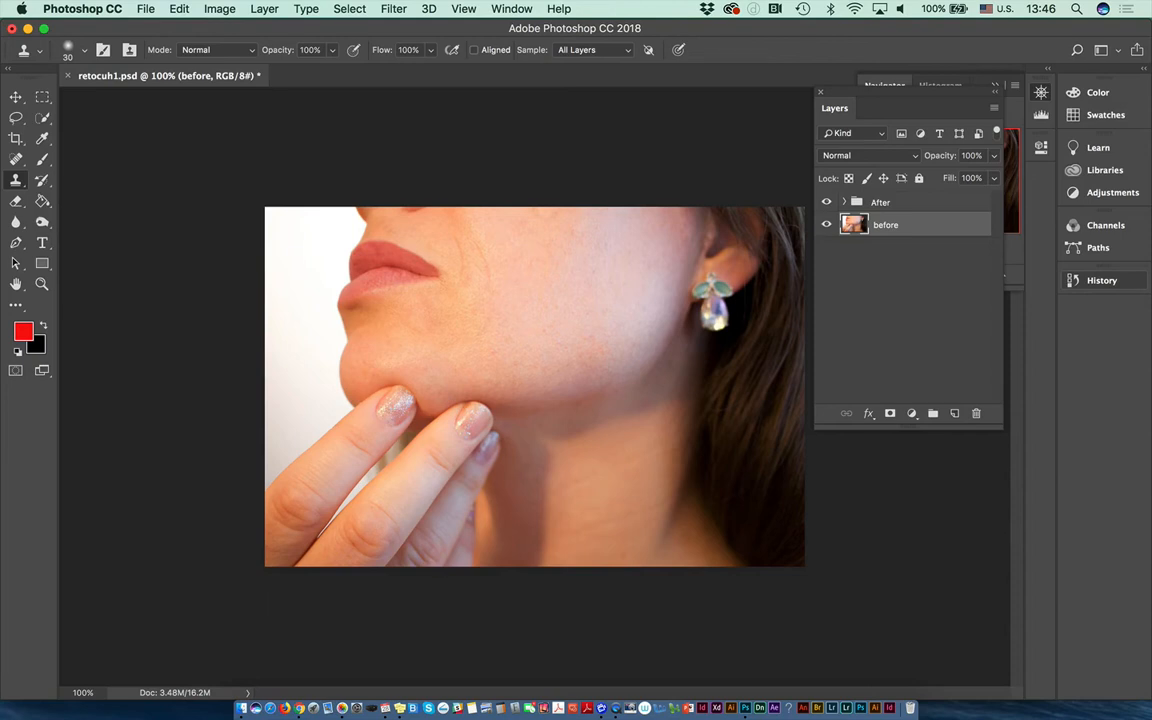
pyautogui.click(884, 179)
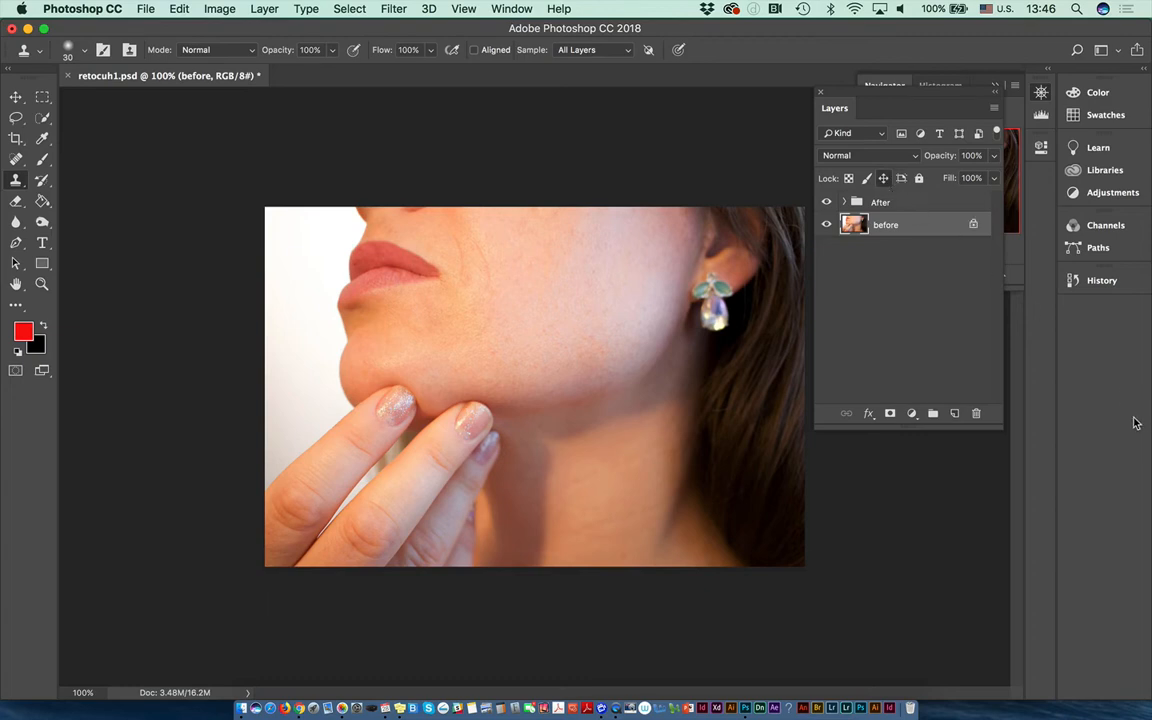
pyautogui.press('super+s')
# Release the position lock on the Retouch layer inside the After group and collapse the group again.
pyautogui.click(845, 202)
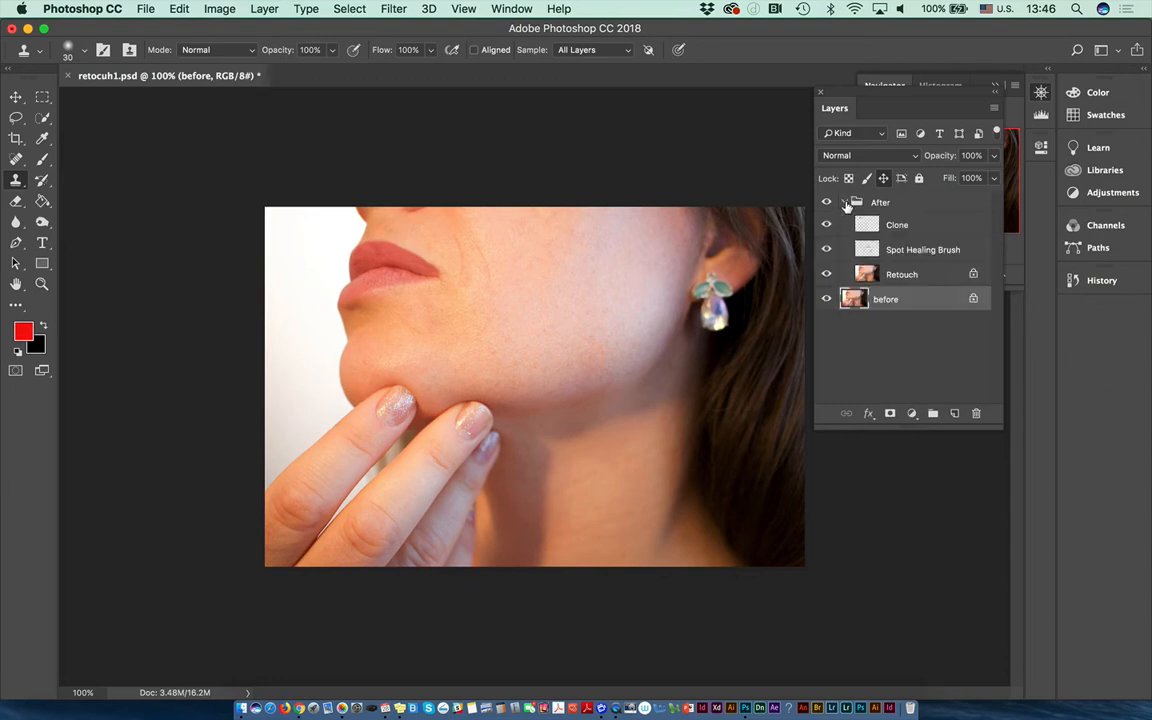
pyautogui.click(925, 276)
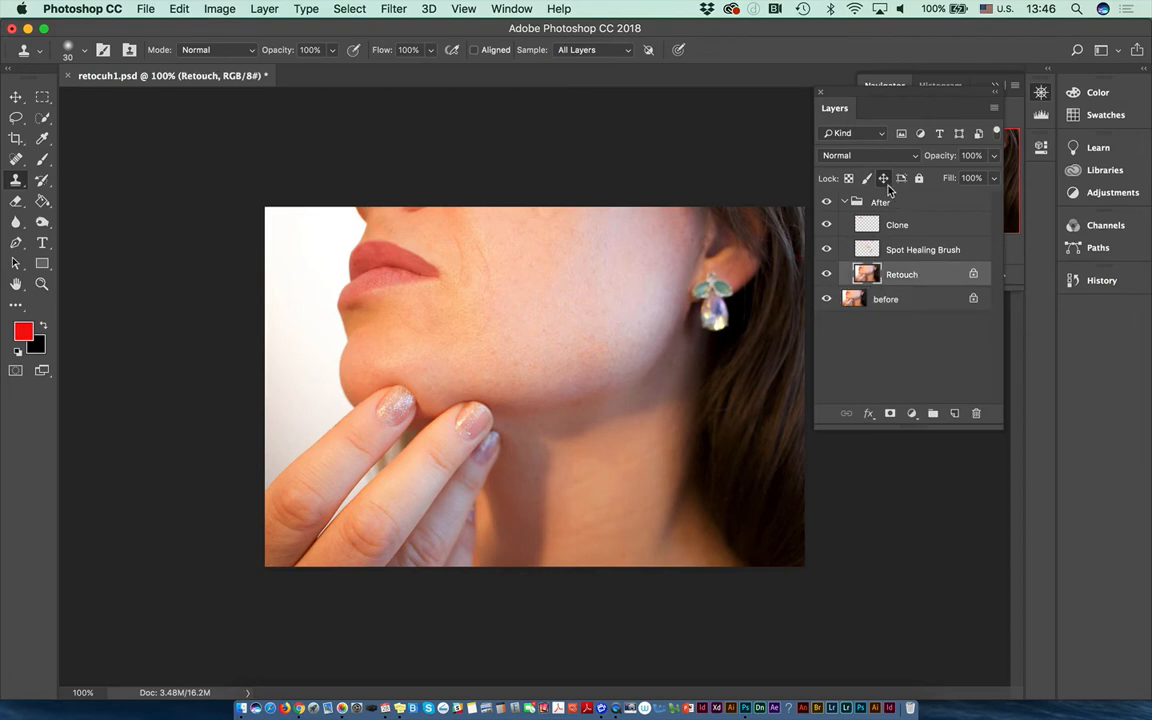
pyautogui.click(883, 178)
pyautogui.click(844, 202)
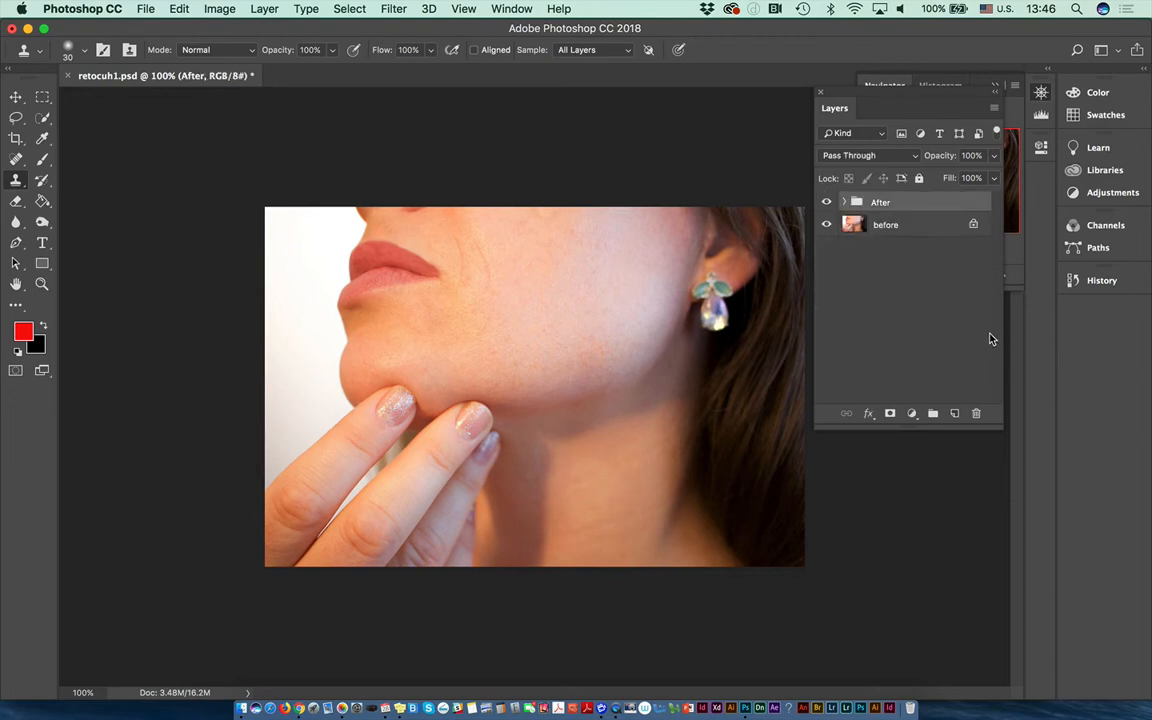
# Extend the canvas width by 4.5 inches relative to its current size, anchoring the image at the left so the new space falls on the right.
pyautogui.press('super+minus')
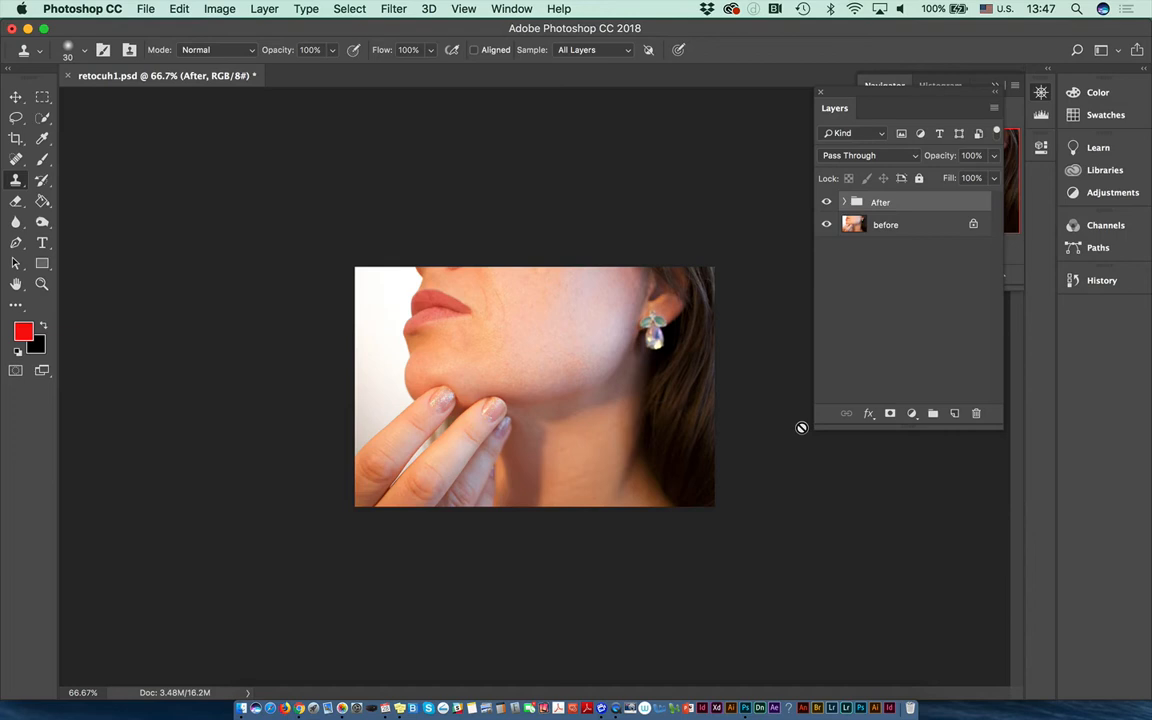
pyautogui.click(16, 96)
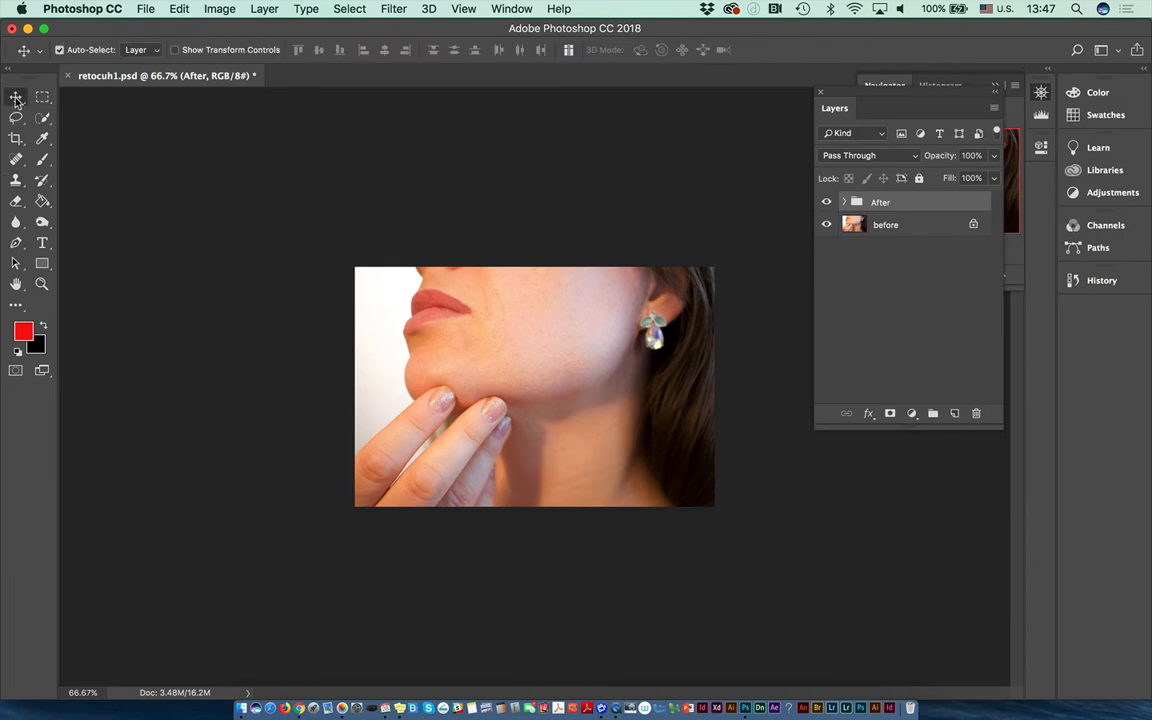
pyautogui.click(905, 227)
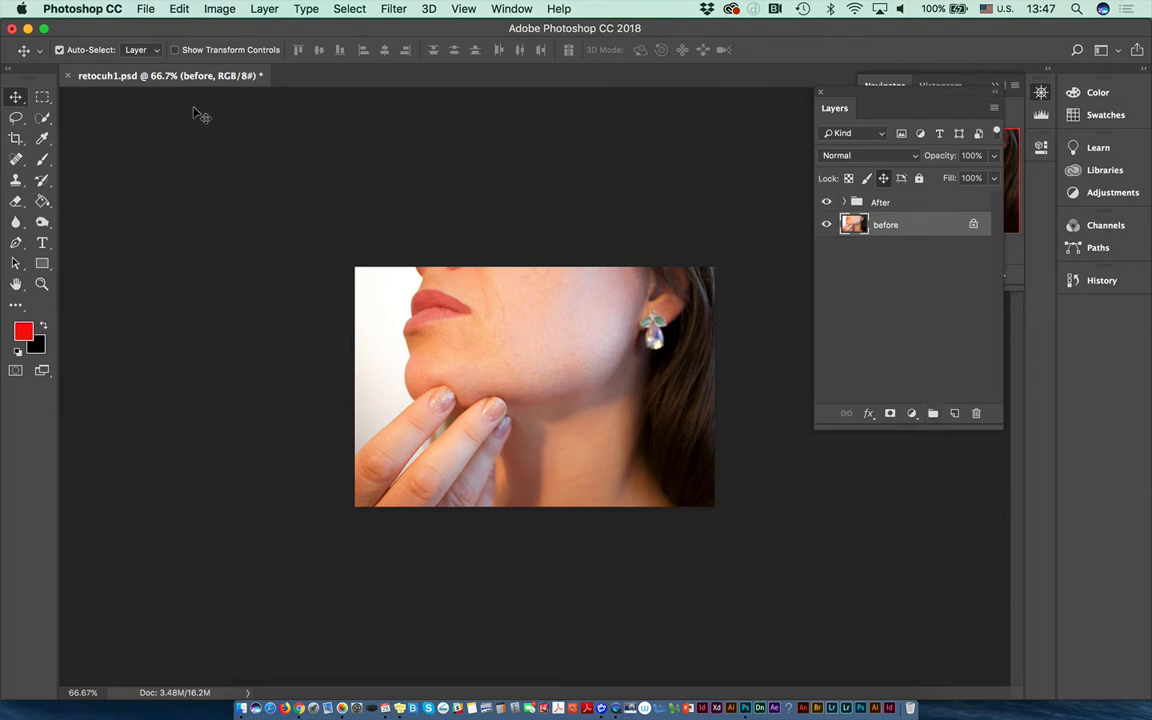
pyautogui.click(218, 12)
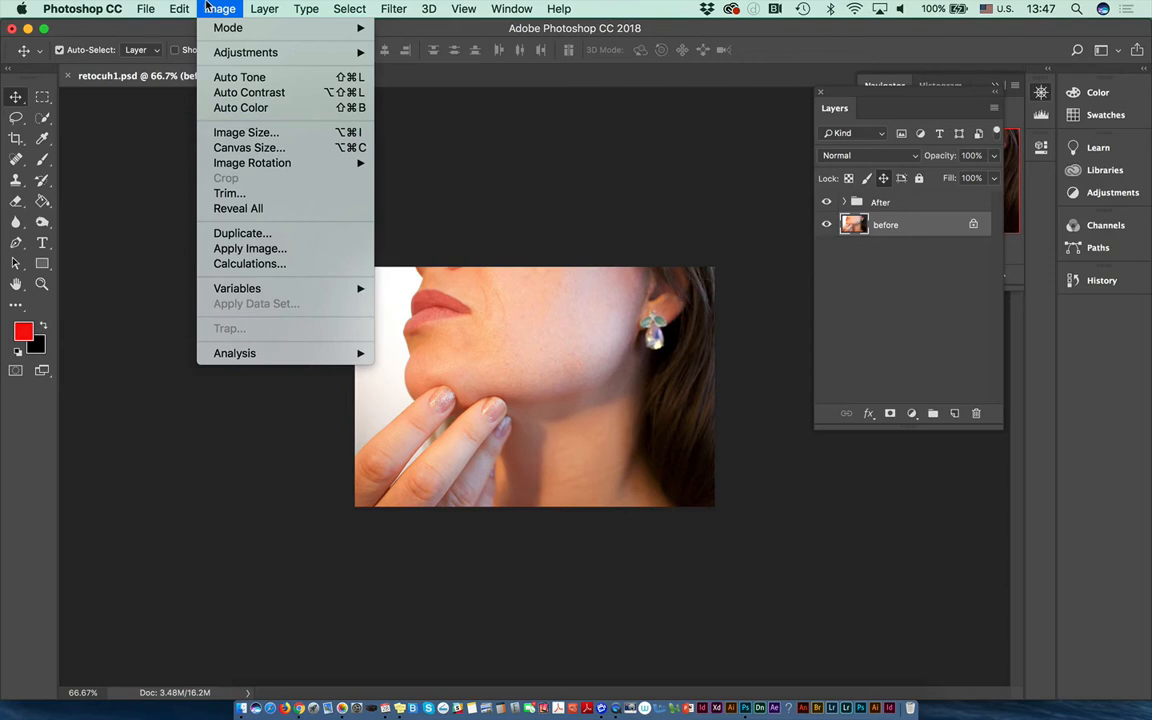
pyautogui.click(212, 10)
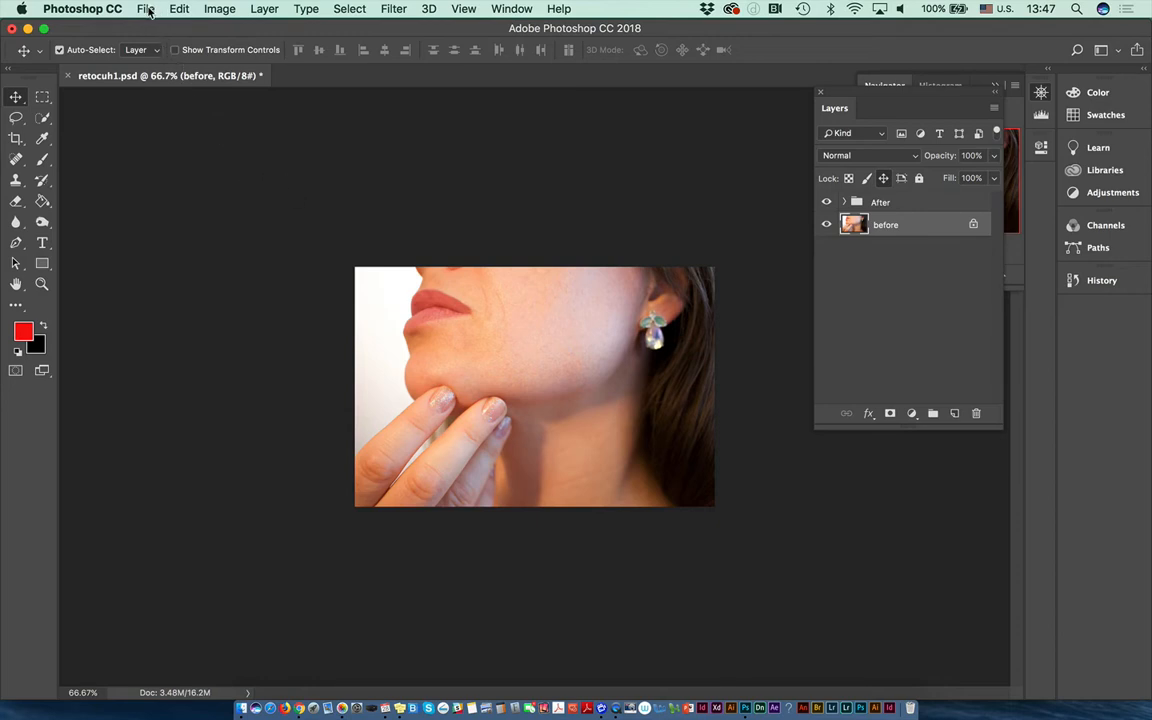
pyautogui.click(221, 10)
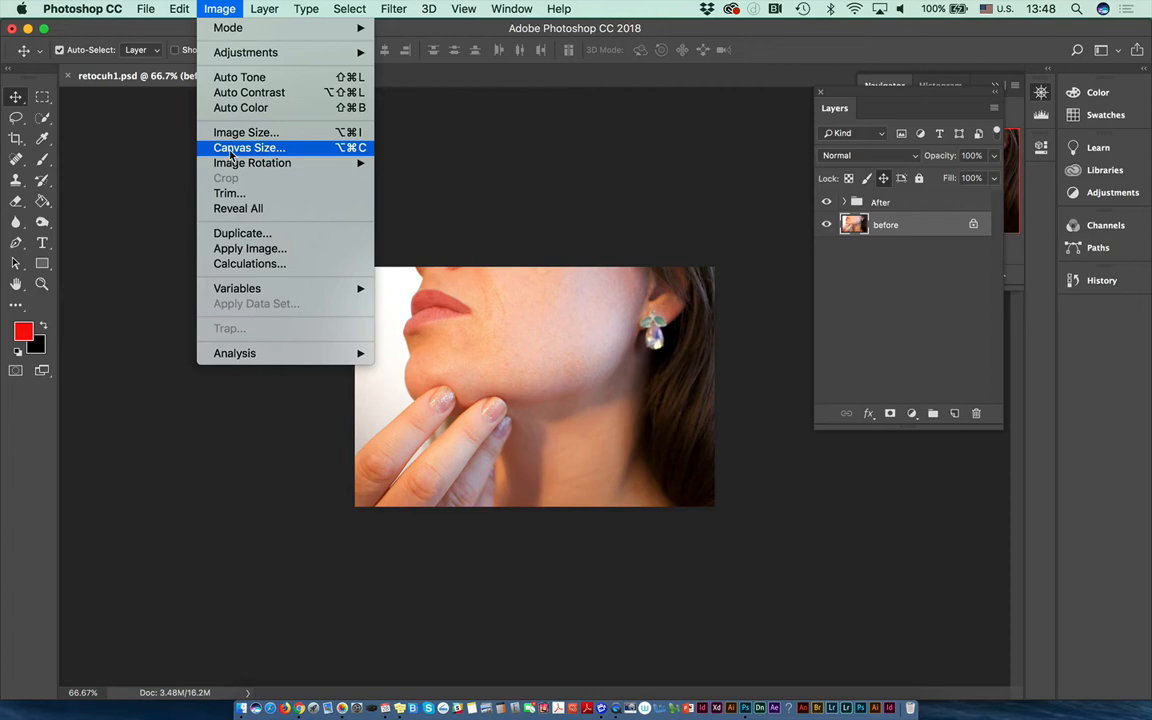
pyautogui.click(232, 151)
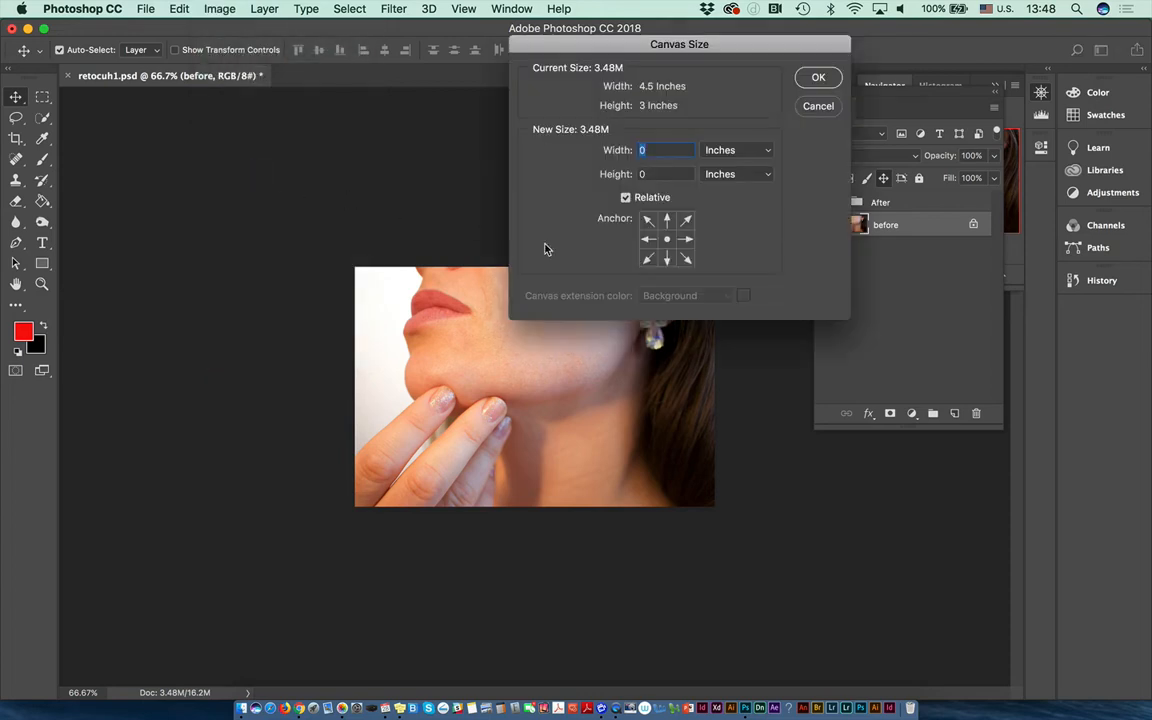
pyautogui.moveTo(545, 44); pyautogui.dragTo(86, 28)
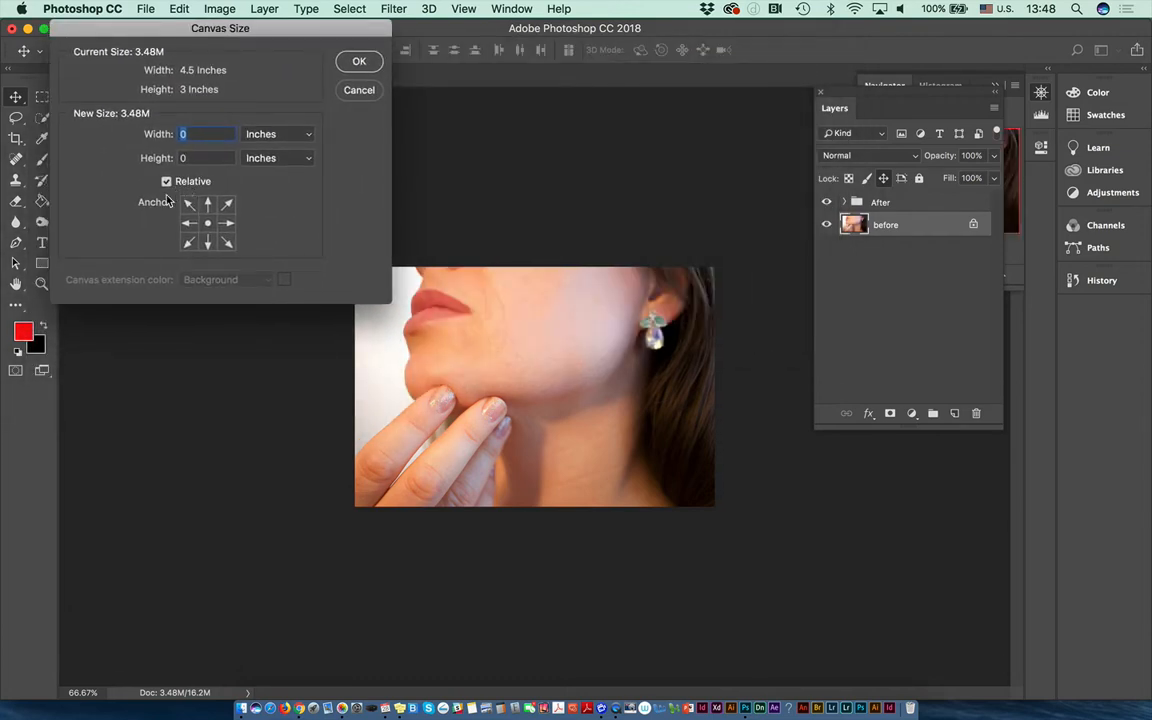
pyautogui.click(167, 183)
pyautogui.click(166, 181)
pyautogui.write('4.5')
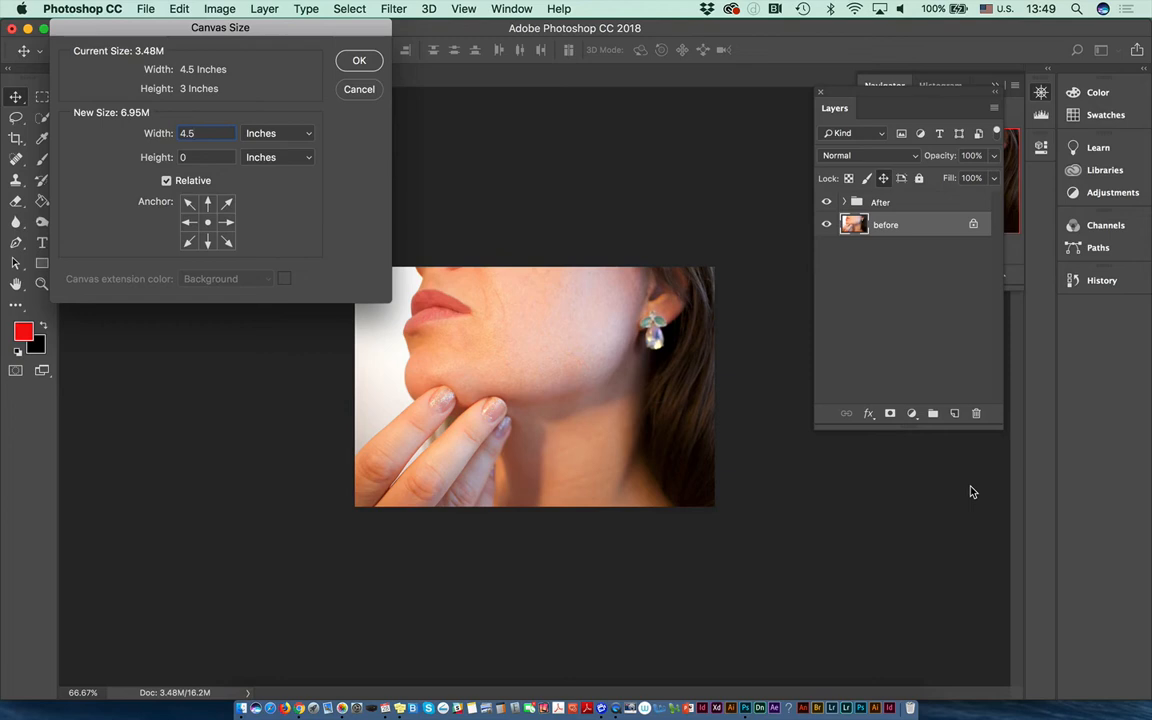
pyautogui.click(188, 222)
pyautogui.click(360, 63)
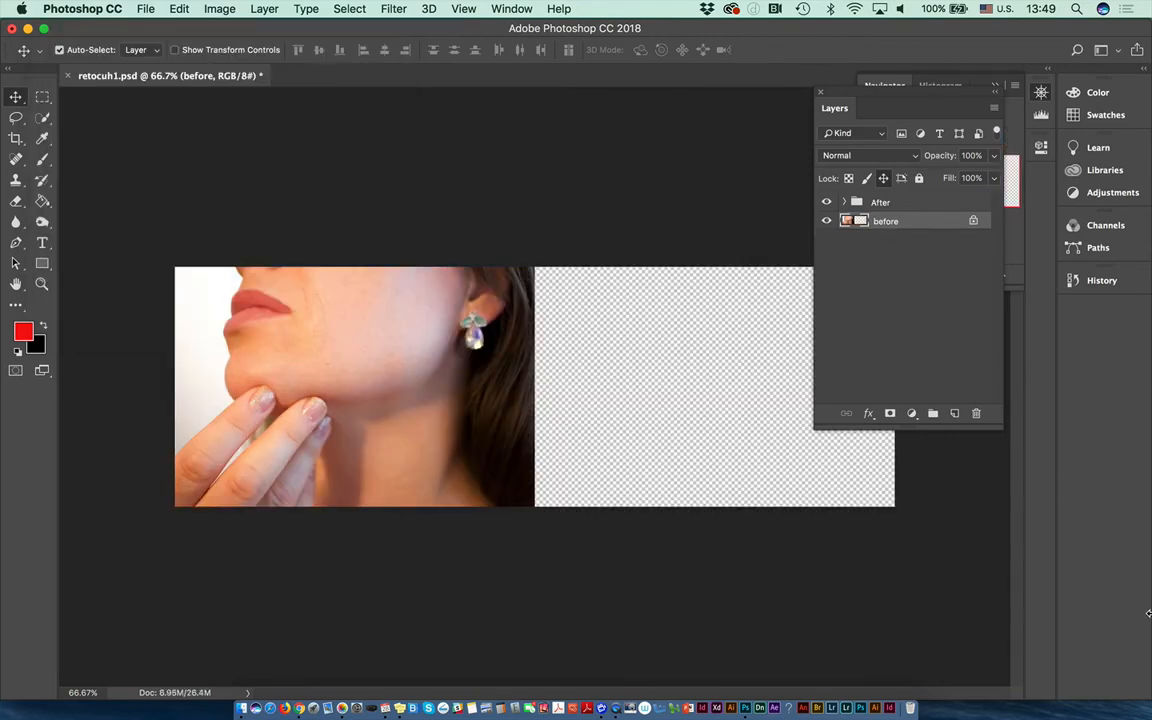
# Shorten the Layers panel and check the extended document's dimensions in Image Size, leaving the values as they are.
pyautogui.moveTo(913, 428); pyautogui.dragTo(925, 266)
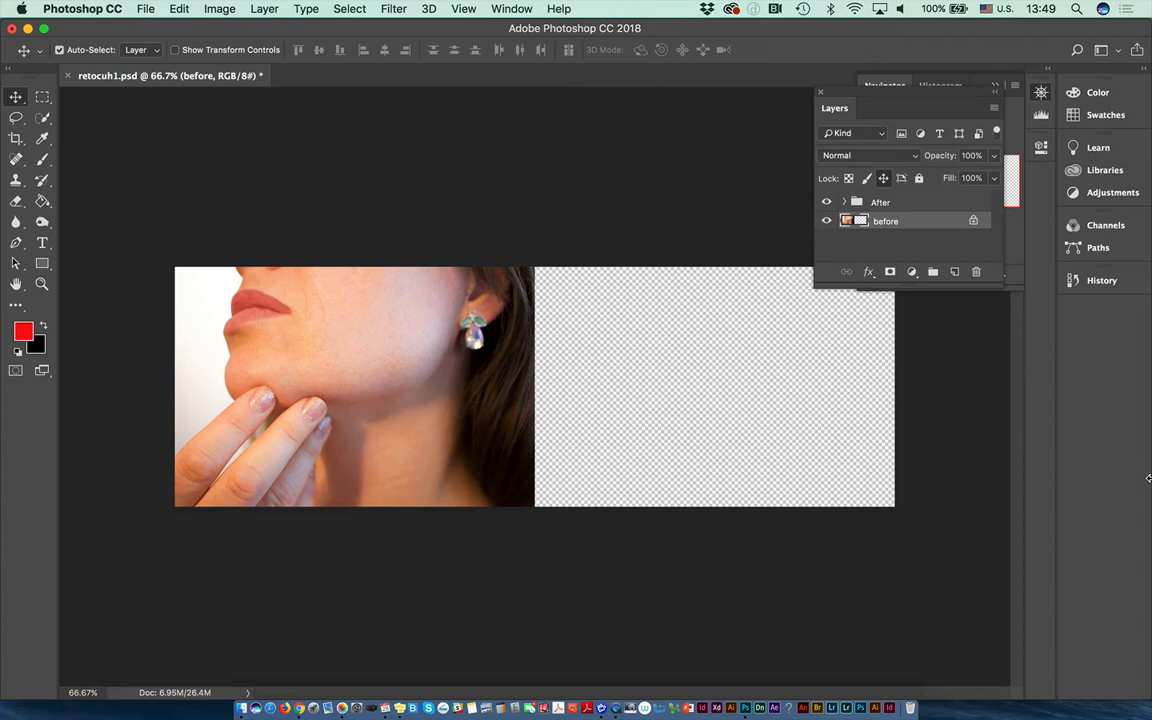
pyautogui.click(212, 9)
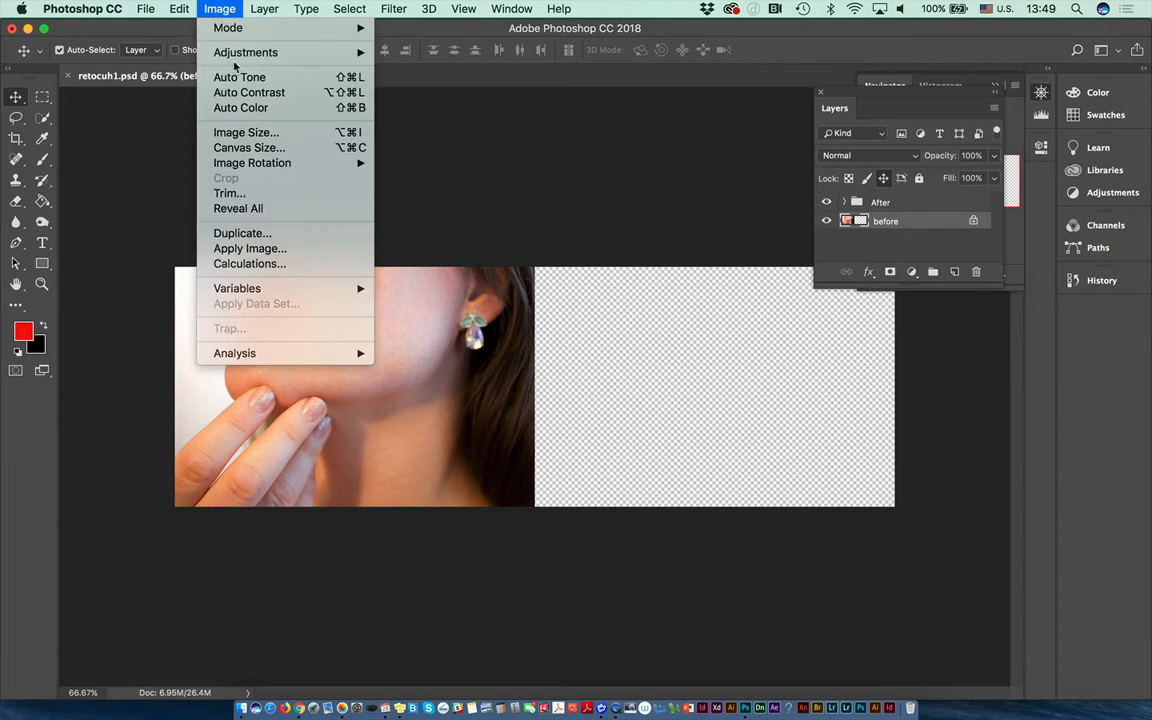
pyautogui.click(250, 134)
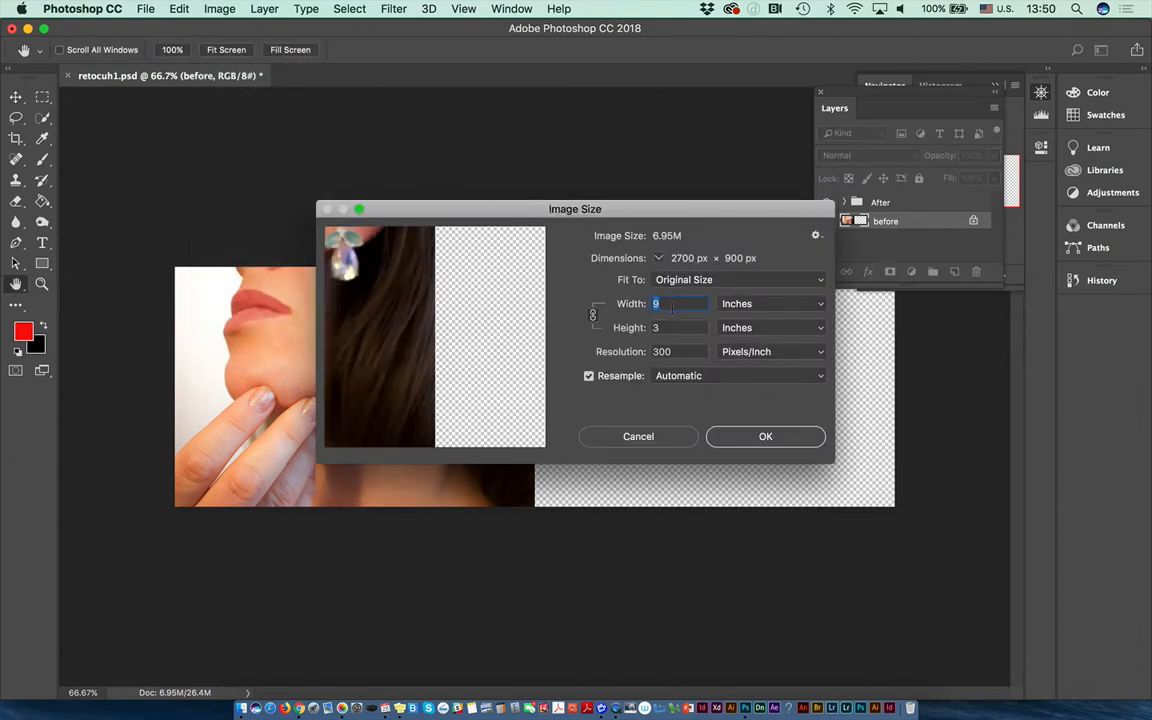
pyautogui.click(772, 440)
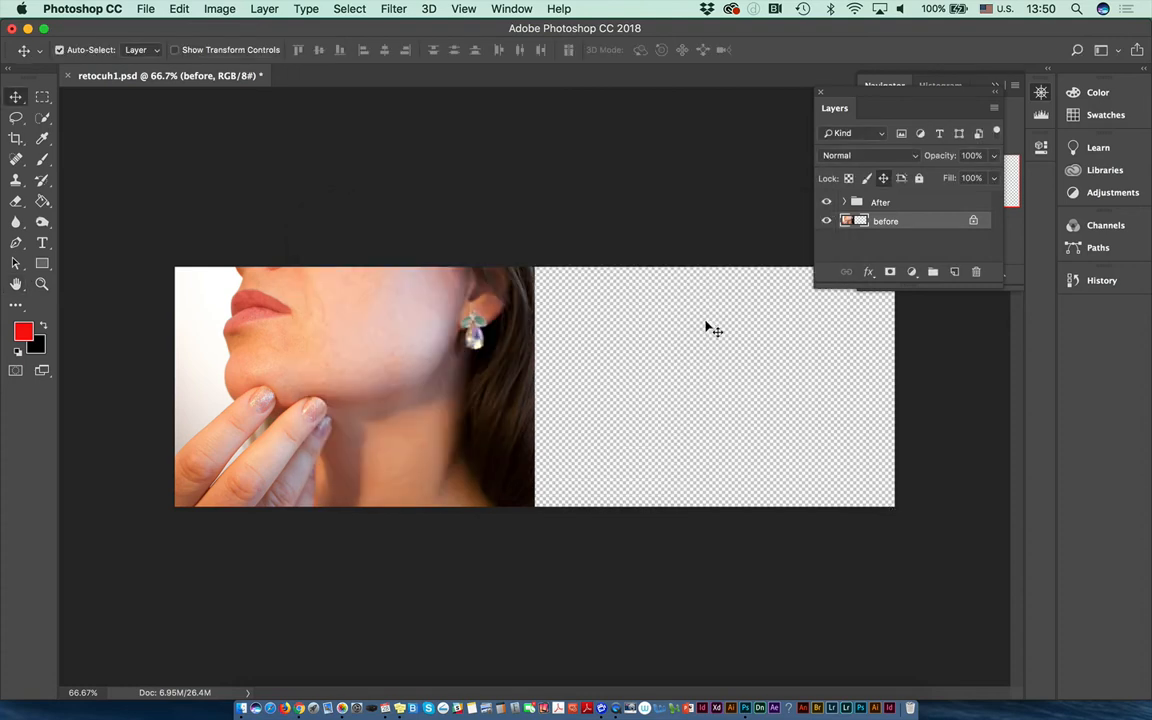
# Select the After group with the Layers panel enlarged, set the Move tool's Auto-Select target to Group, and turn Auto-Select off.
pyautogui.click(896, 205)
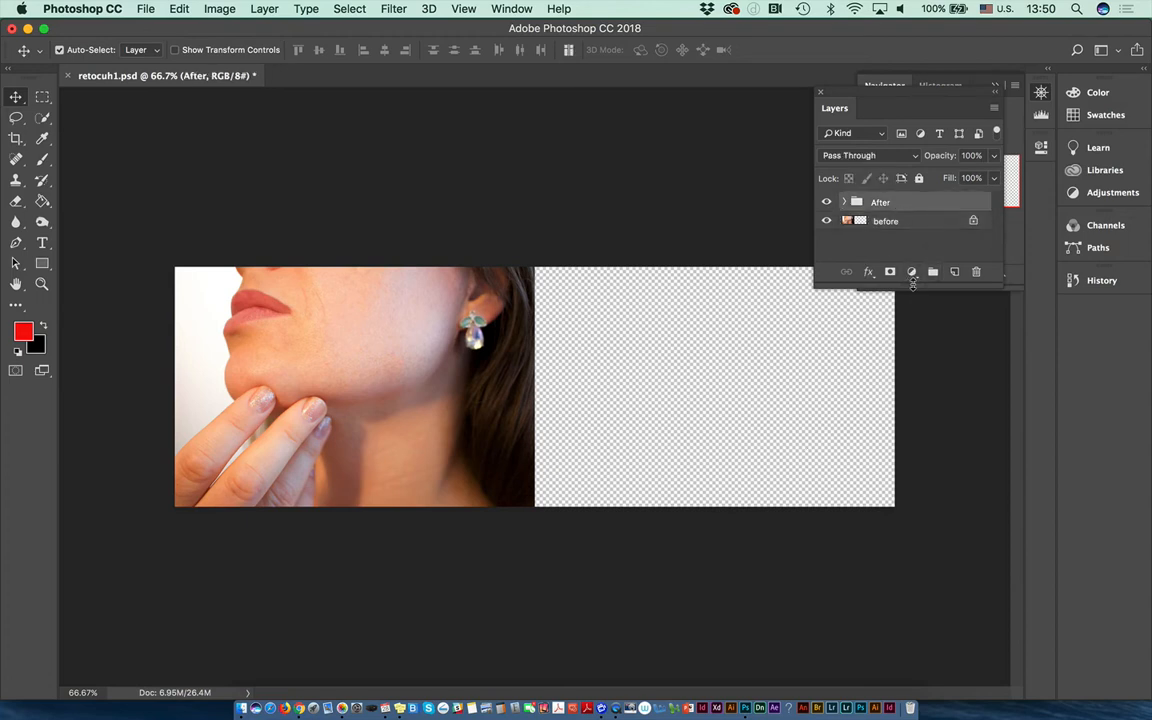
pyautogui.moveTo(922, 305); pyautogui.dragTo(920, 407)
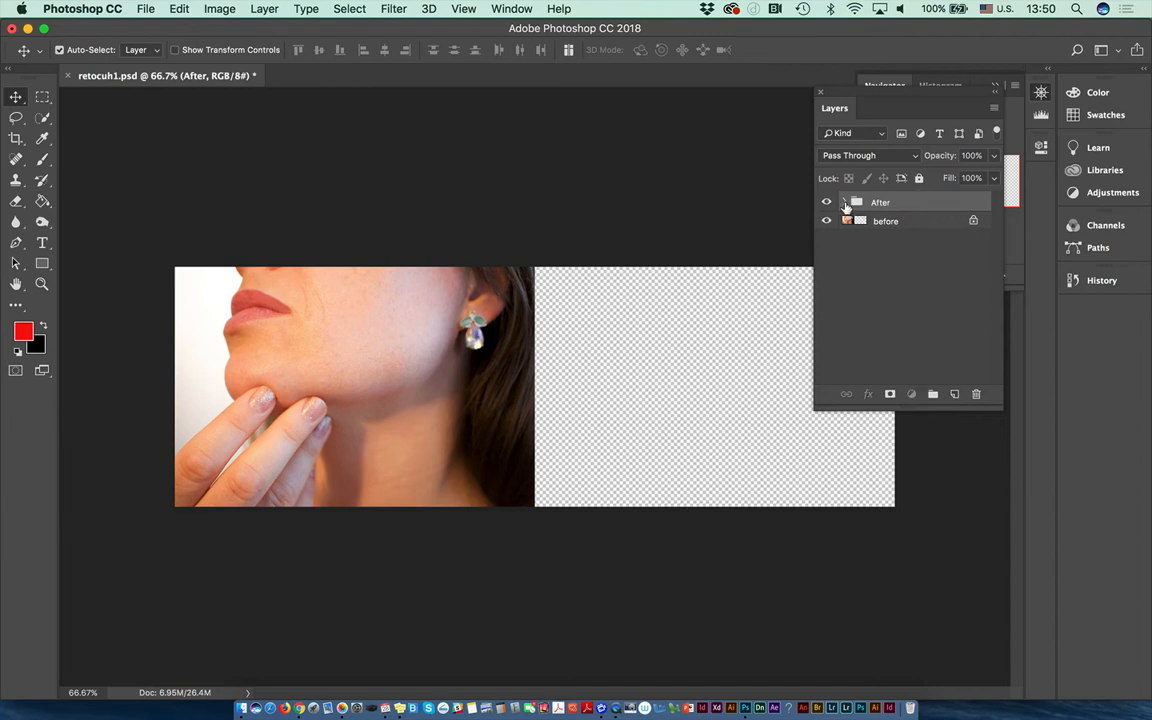
pyautogui.click(844, 202)
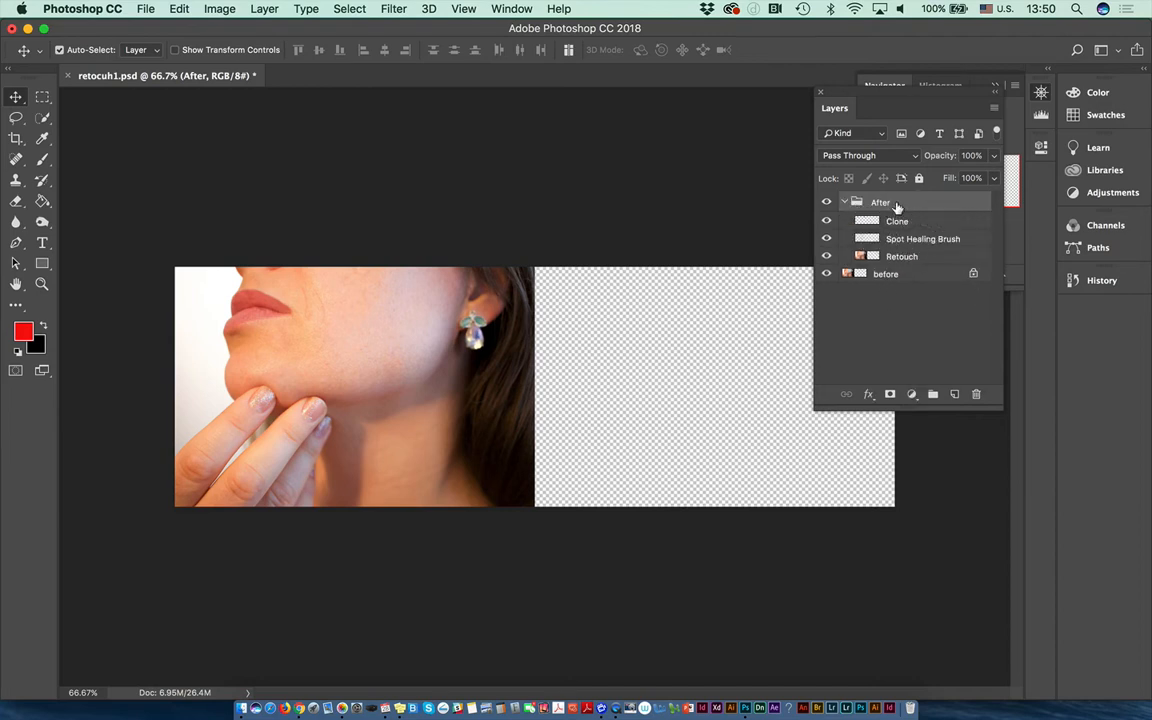
pyautogui.click(844, 202)
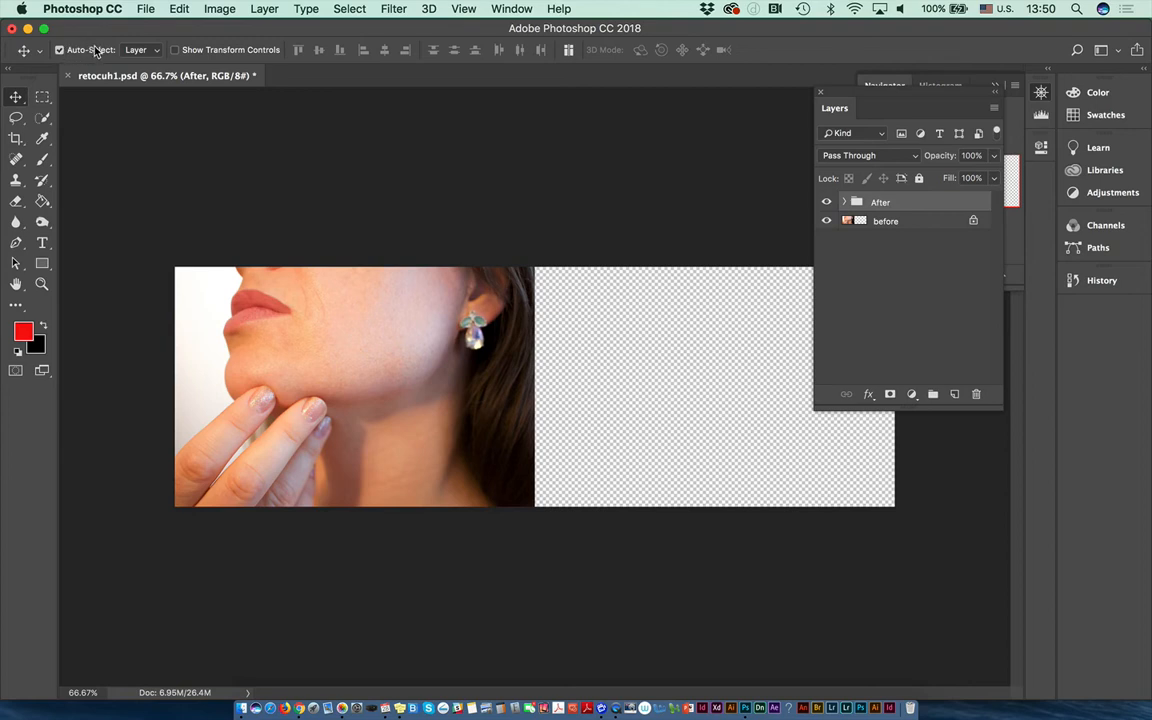
pyautogui.click(136, 50)
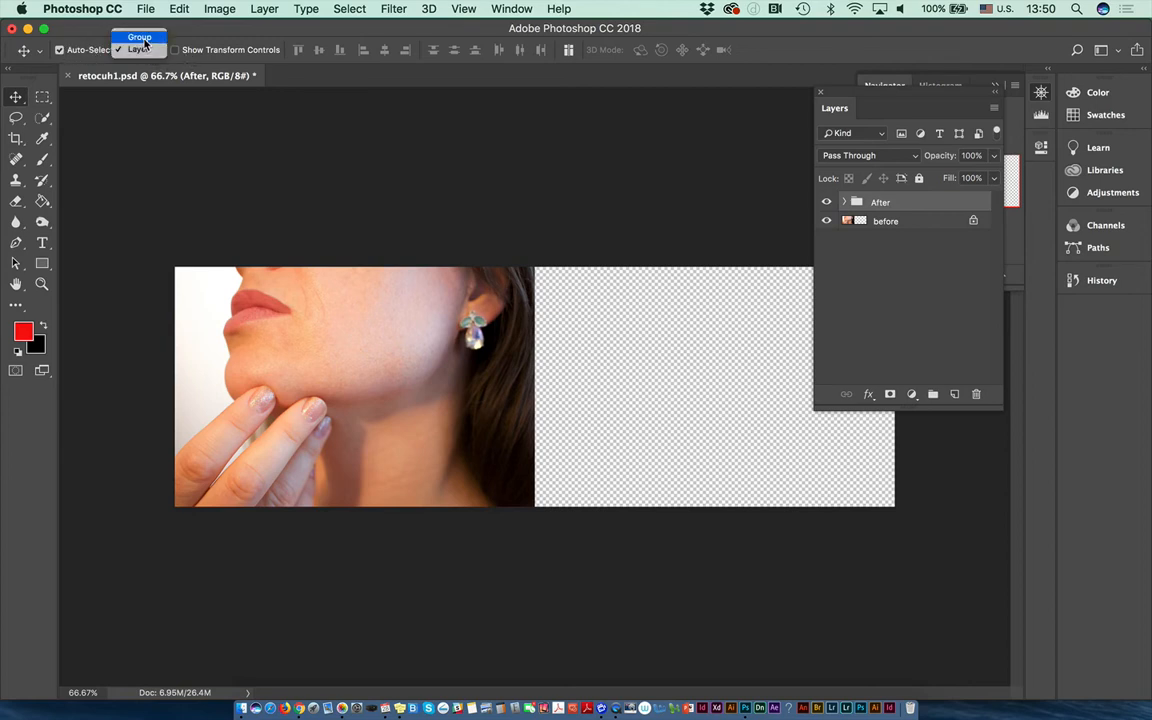
pyautogui.click(140, 38)
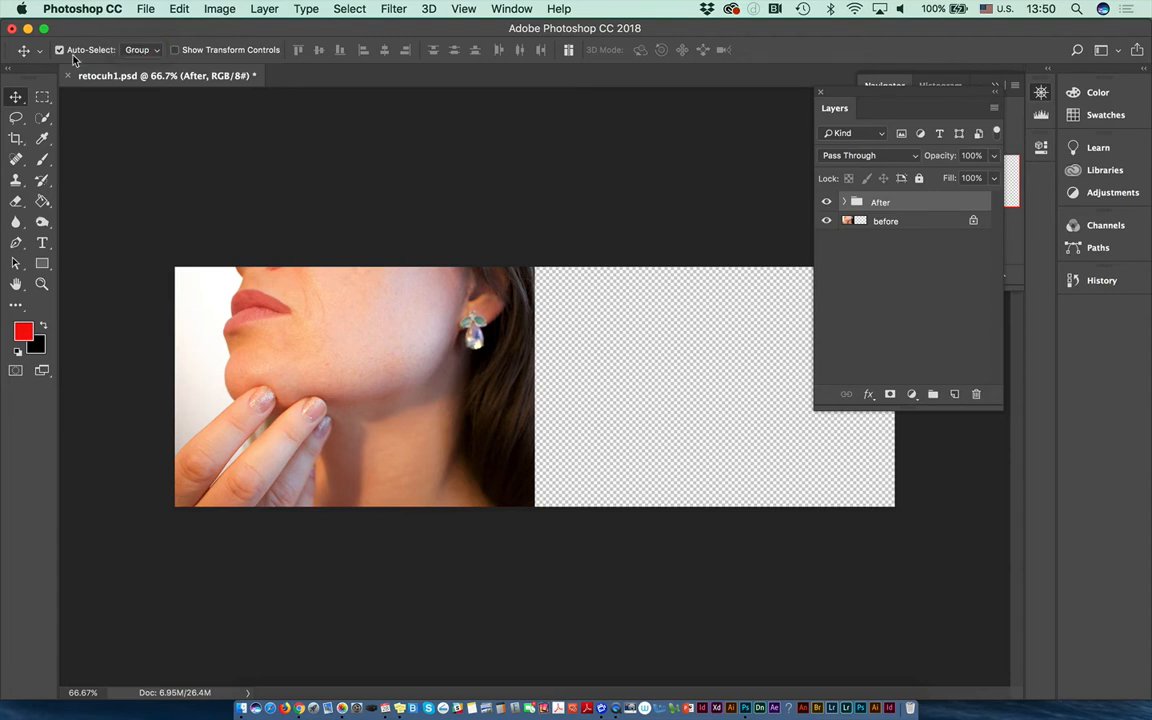
pyautogui.click(58, 50)
# Move the After group onto the empty right half of the canvas beside the before image, and save the document.
pyautogui.moveTo(373, 368); pyautogui.dragTo(710, 364)
pyautogui.moveTo(836, 104); pyautogui.dragTo(972, 255)
pyautogui.moveTo(726, 408); pyautogui.dragTo(737, 418)
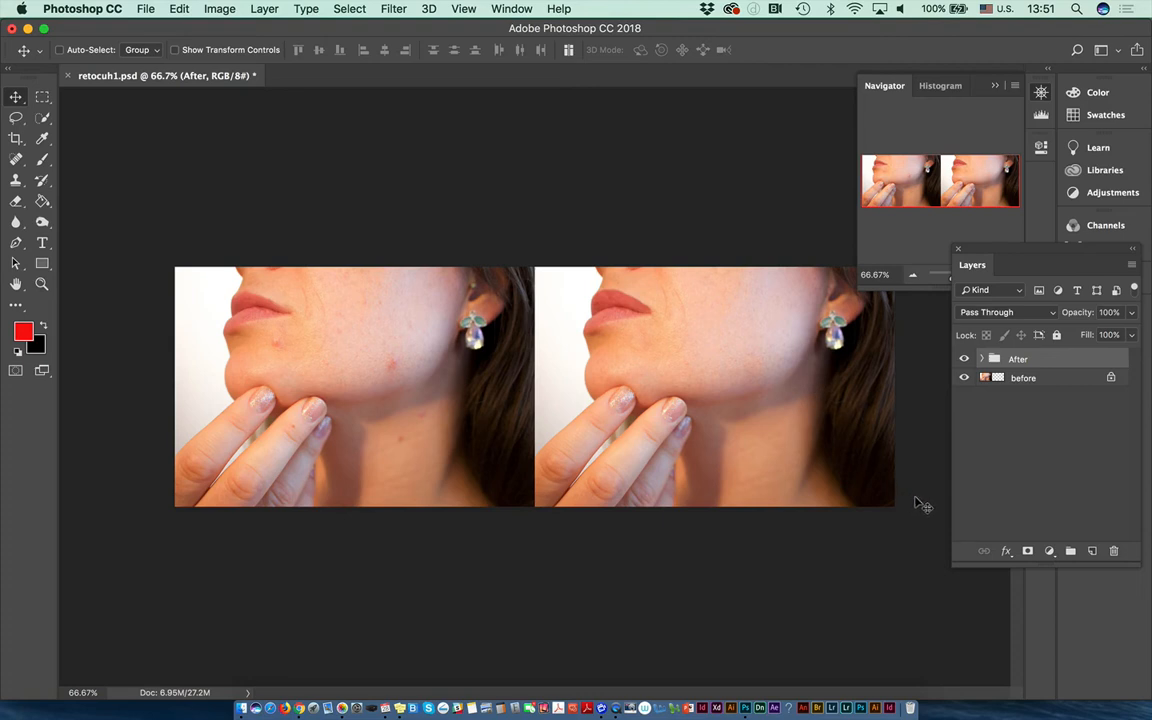
pyautogui.press('super+s')
# Hide and show the Retouch layer inside the After group to examine the separate retouching strokes, and collapse the group again.
pyautogui.click(982, 358)
pyautogui.click(1036, 413)
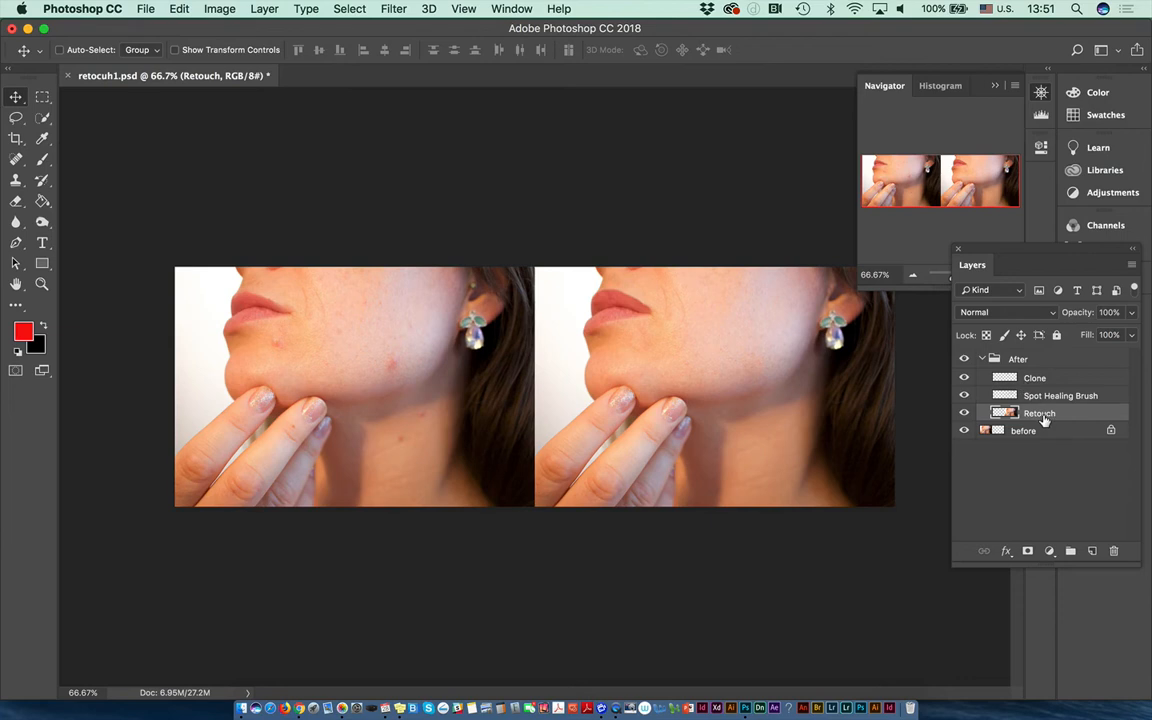
pyautogui.click(964, 413)
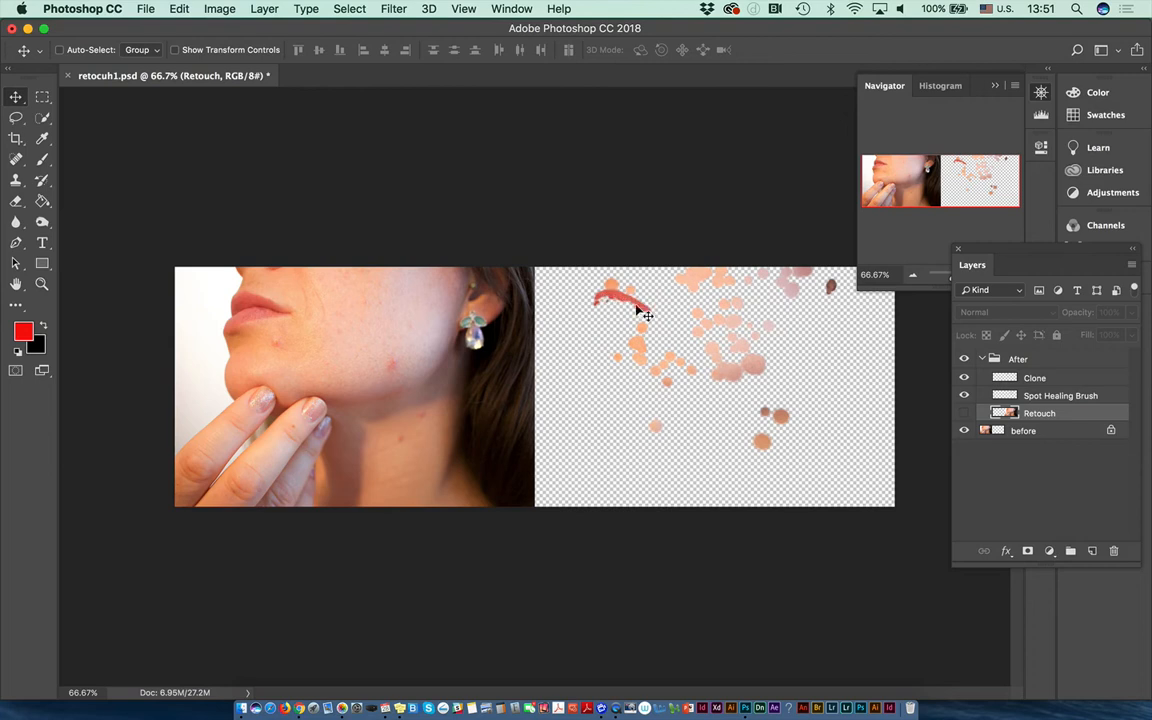
pyautogui.click(964, 413)
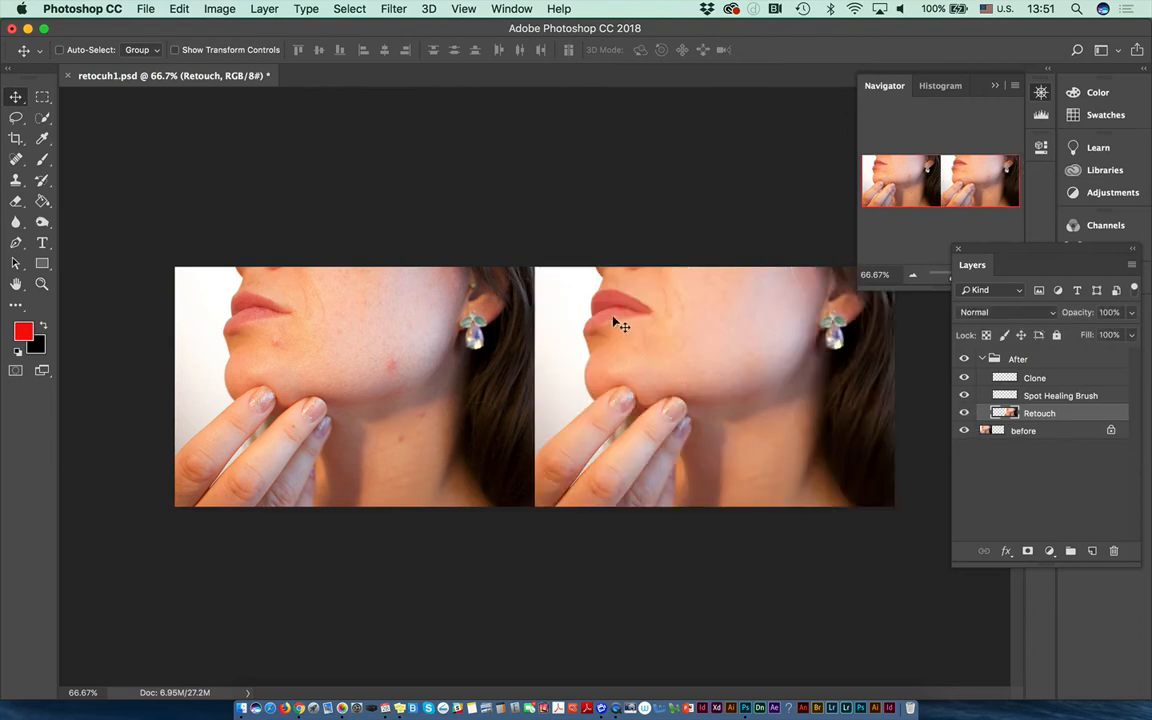
pyautogui.click(964, 413)
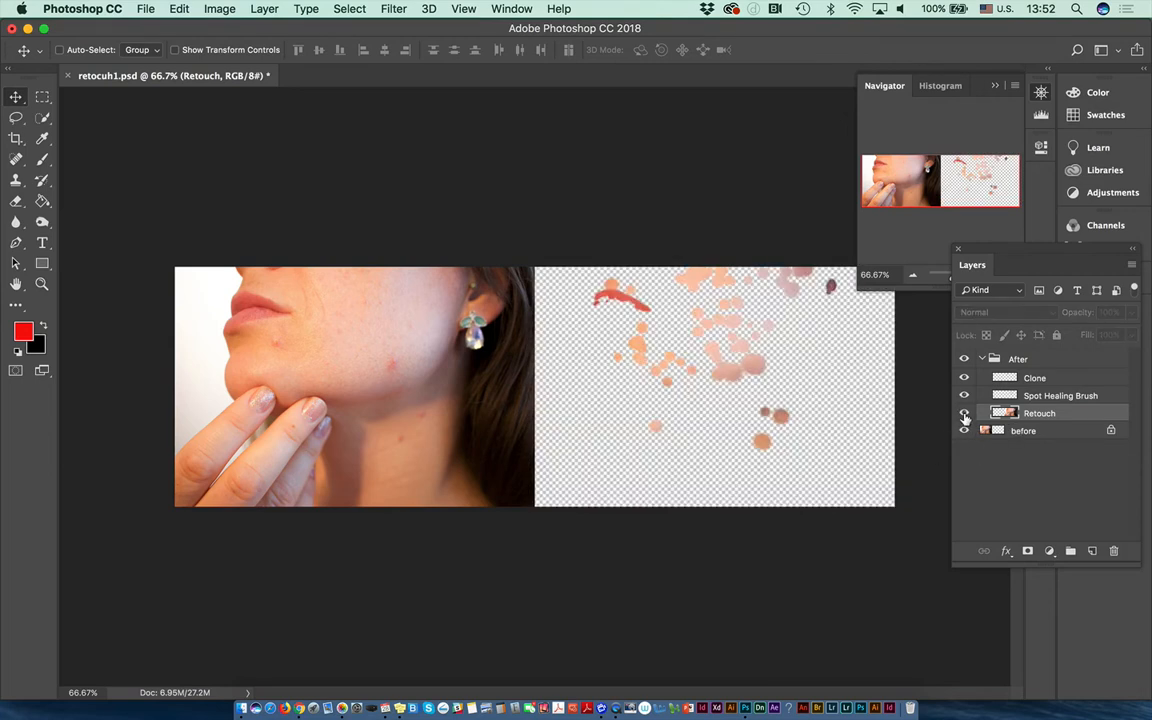
pyautogui.click(964, 413)
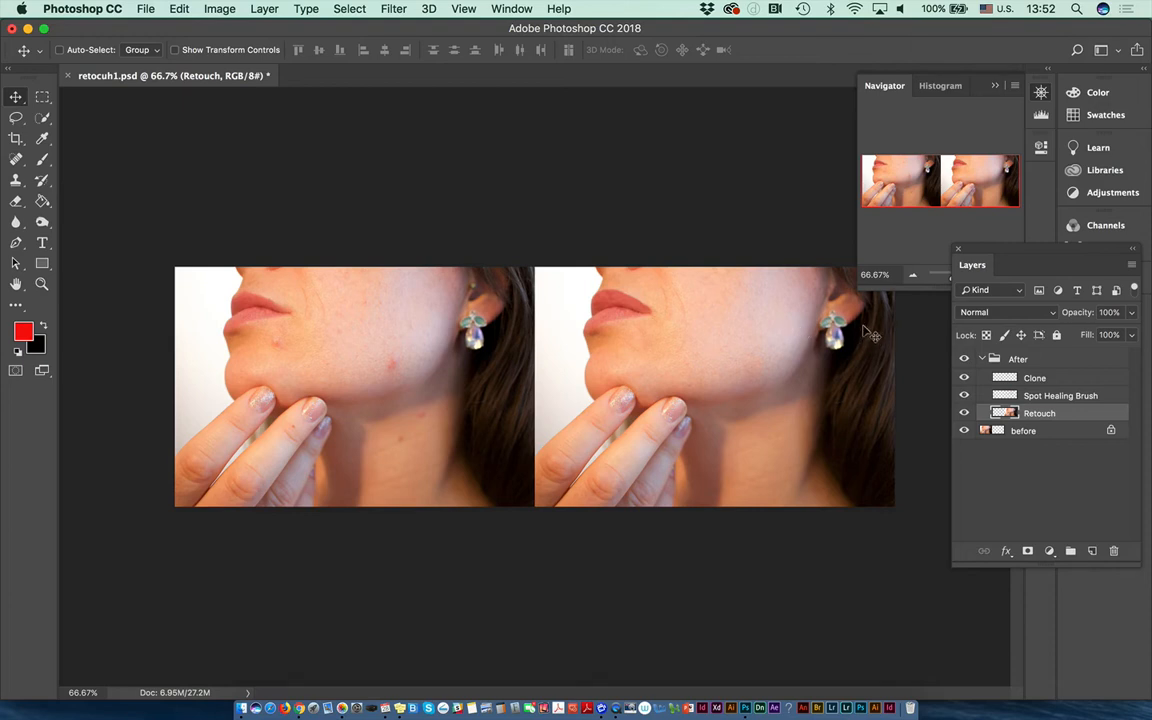
pyautogui.click(989, 358)
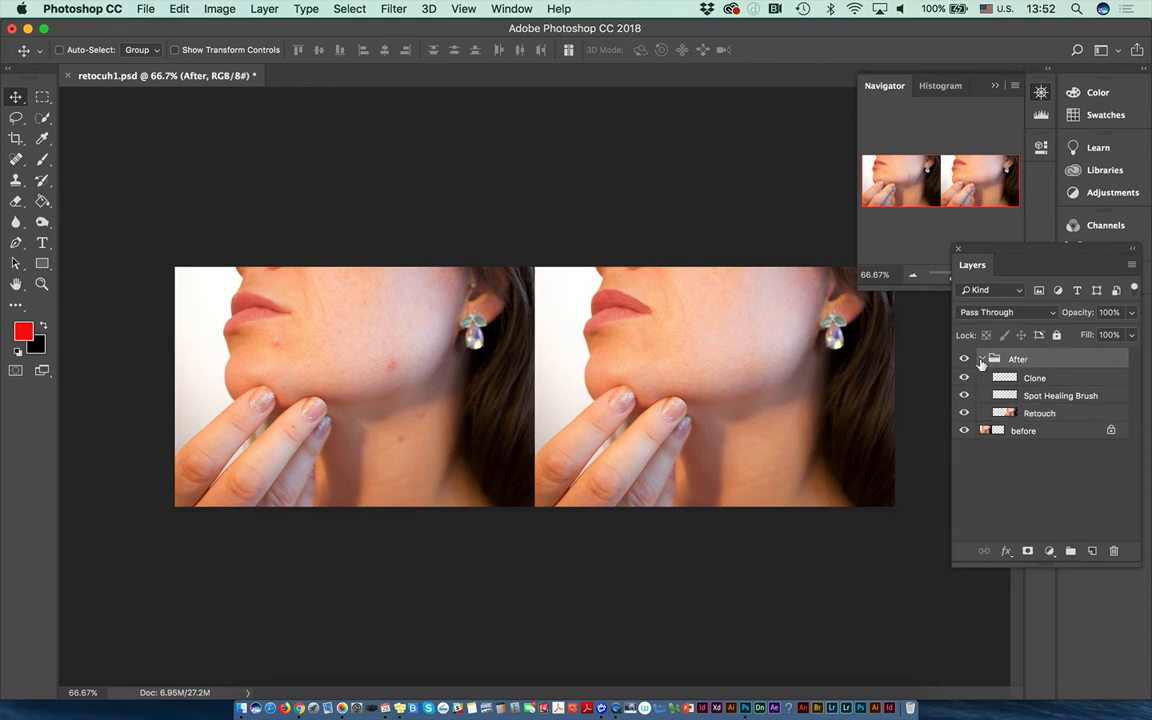
pyautogui.click(982, 358)
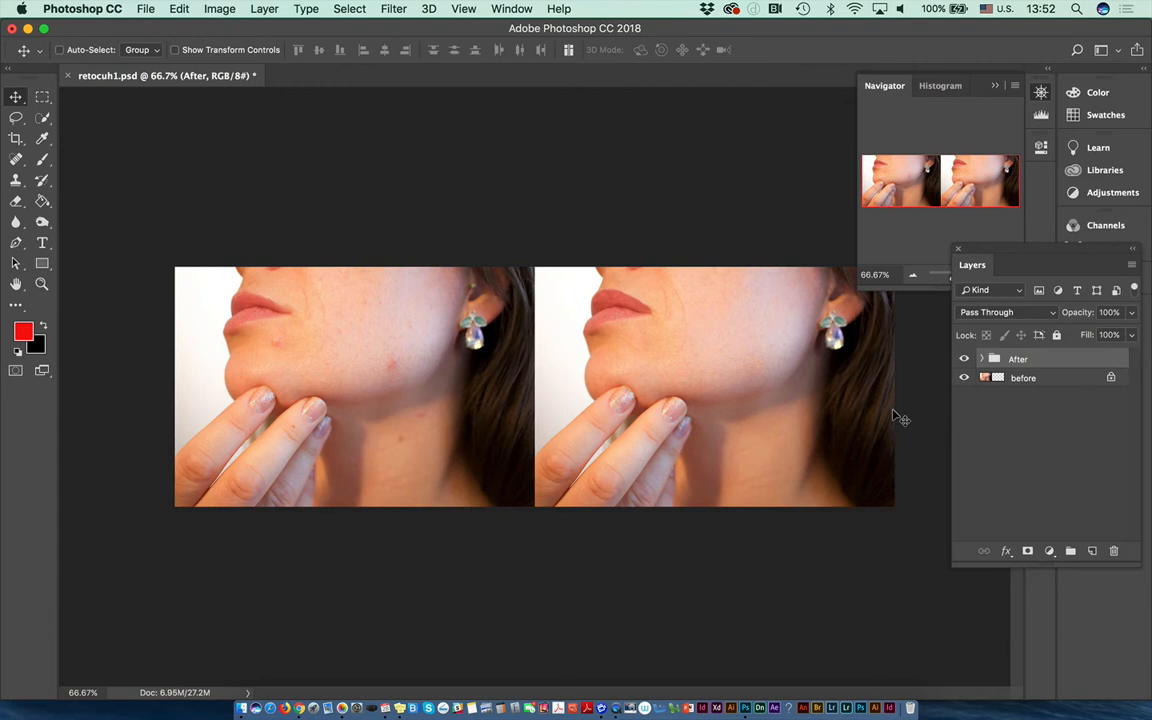
# Start a new text layer on the neck of the before image and set its font size to 12 pt.
pyautogui.click(42, 245)
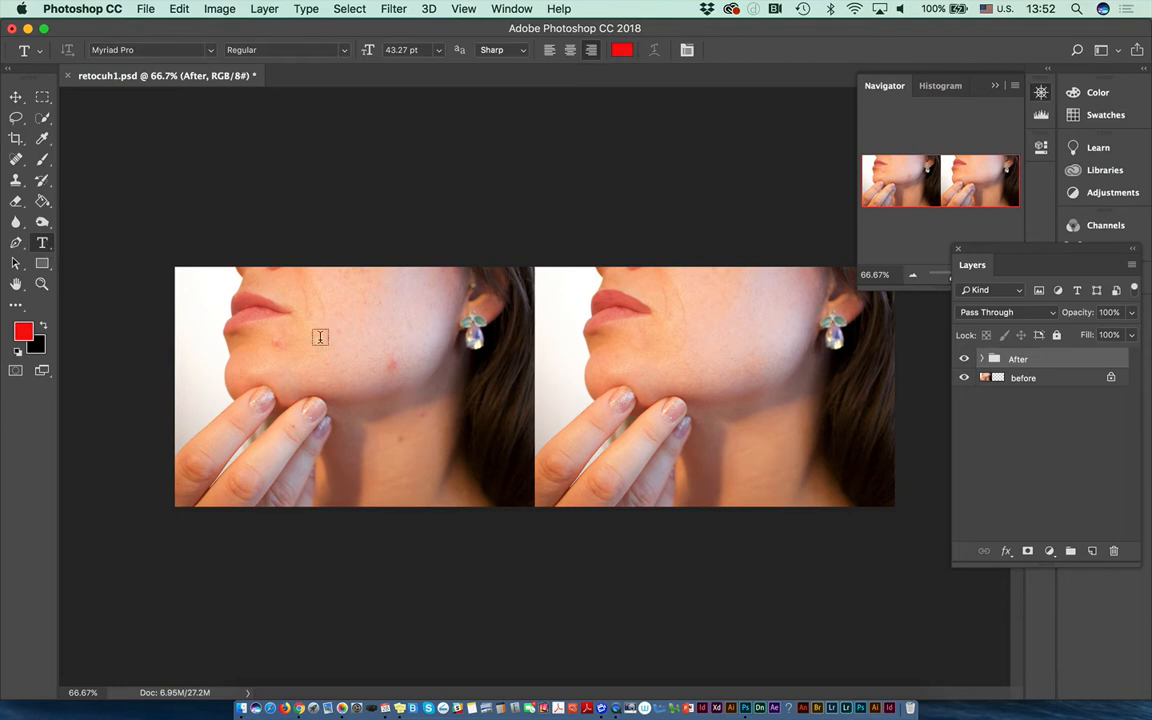
pyautogui.click(341, 438)
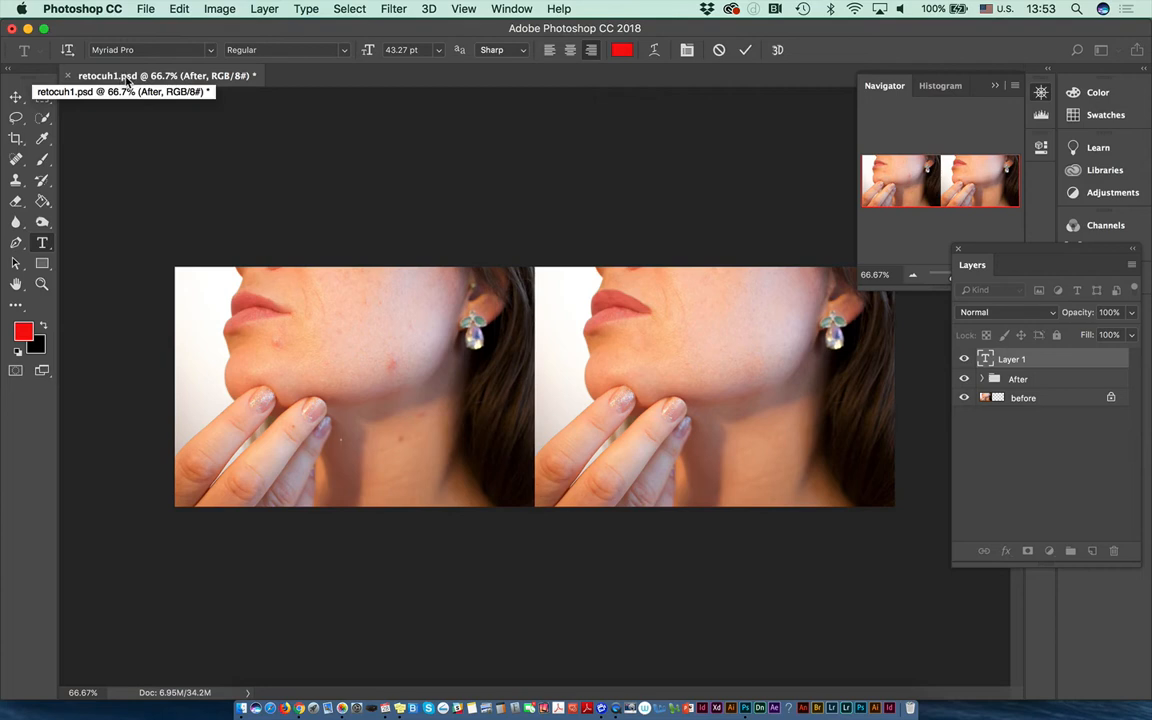
pyautogui.click(437, 52)
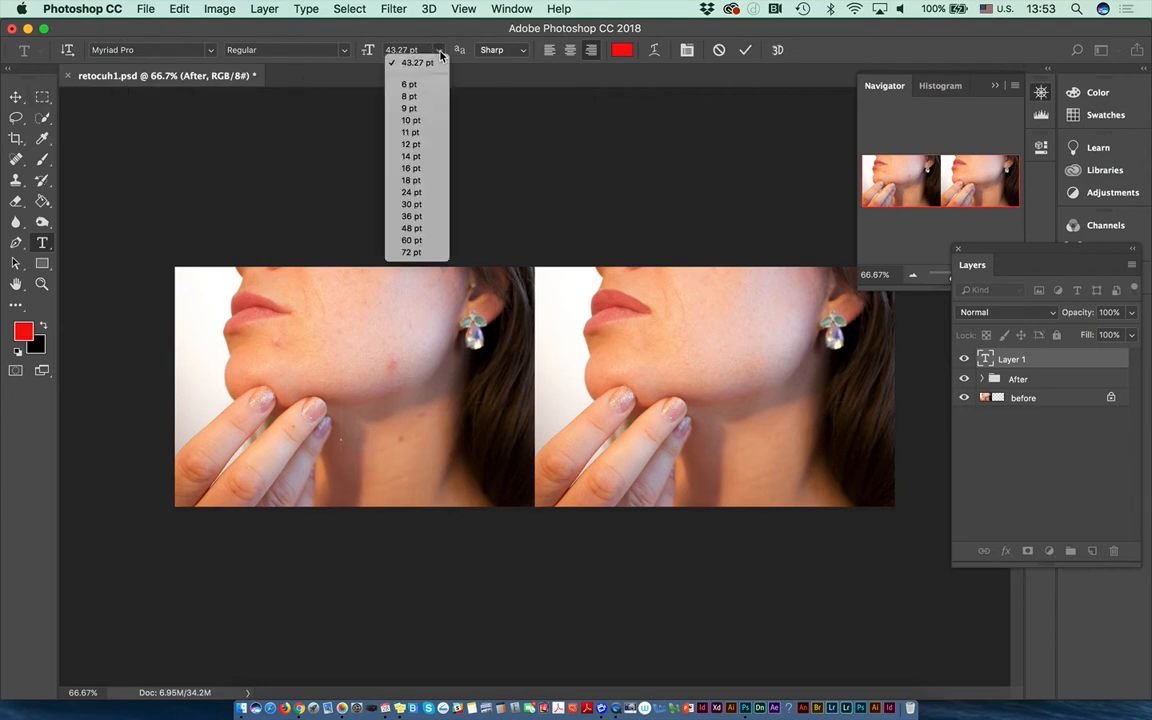
pyautogui.click(556, 276)
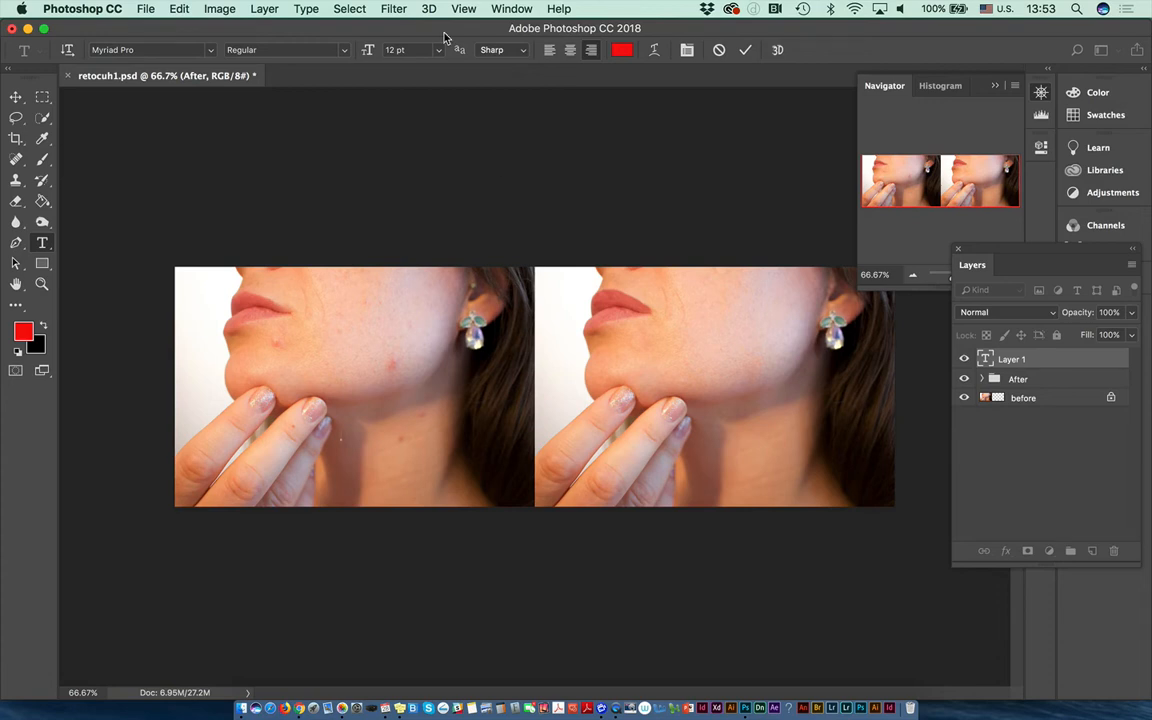
# Browse the available fonts for the new text layer and close the list keeping Myriad Pro.
pyautogui.click(212, 51)
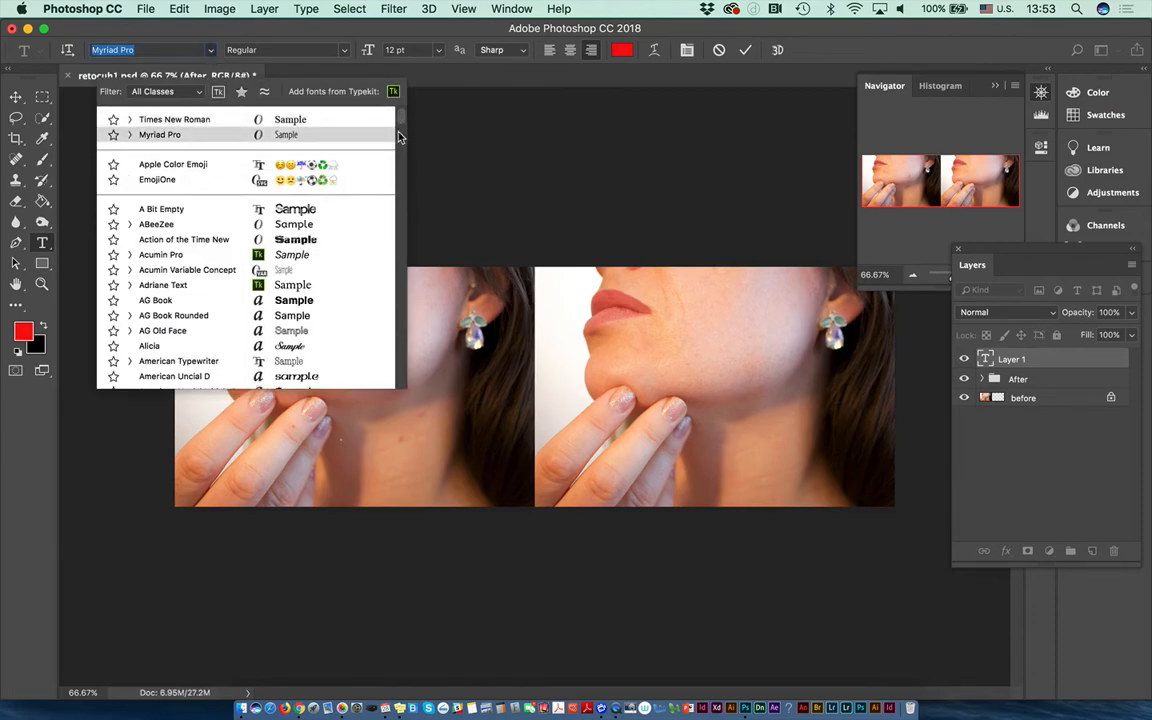
pyautogui.scroll(-2, 365, 125)
pyautogui.scroll(-10, 396, 200)
pyautogui.scroll(-15, 380, 370)
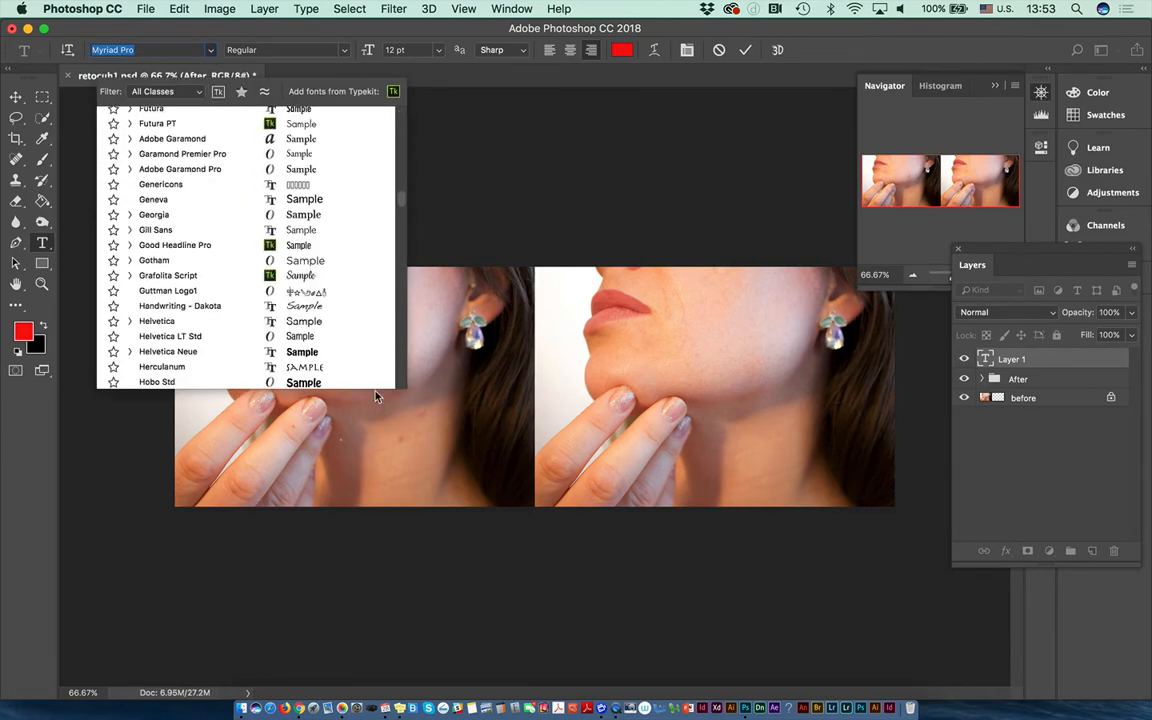
pyautogui.scroll(20, 396, 125)
pyautogui.click(276, 31)
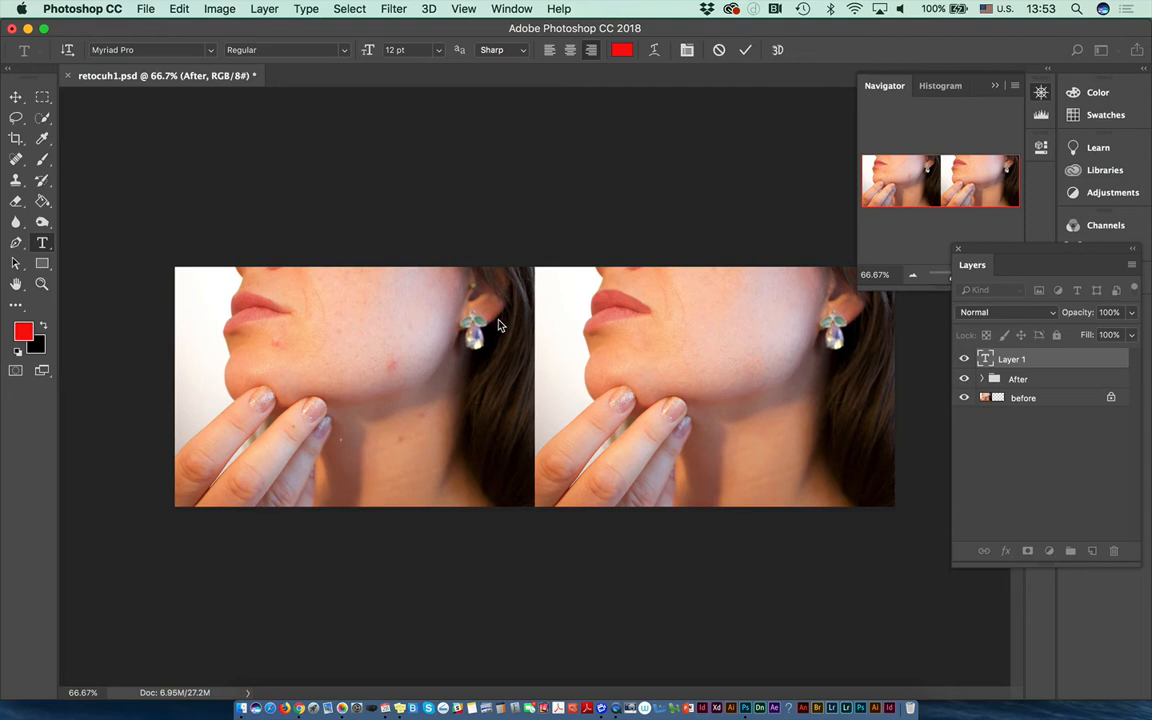
# Enter "Before" as the label text on the before image and colour it near-black (#010000).
pyautogui.write('before')
pyautogui.moveTo(342, 436); pyautogui.dragTo(303, 437)
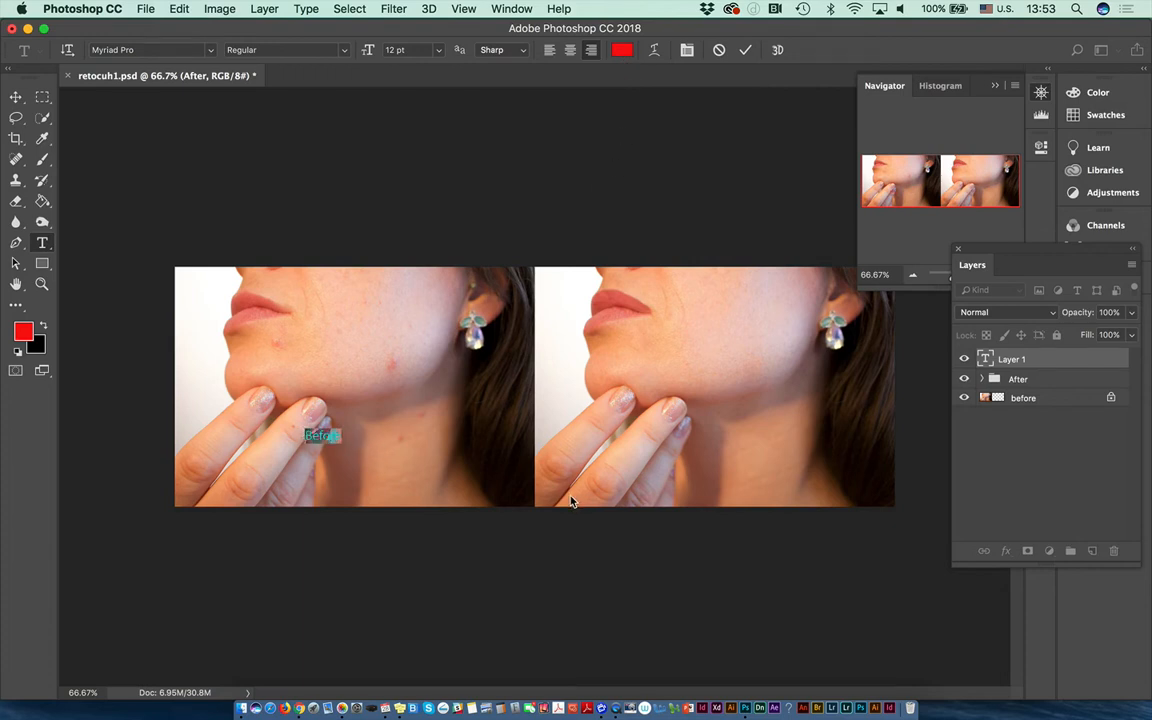
pyautogui.click(620, 52)
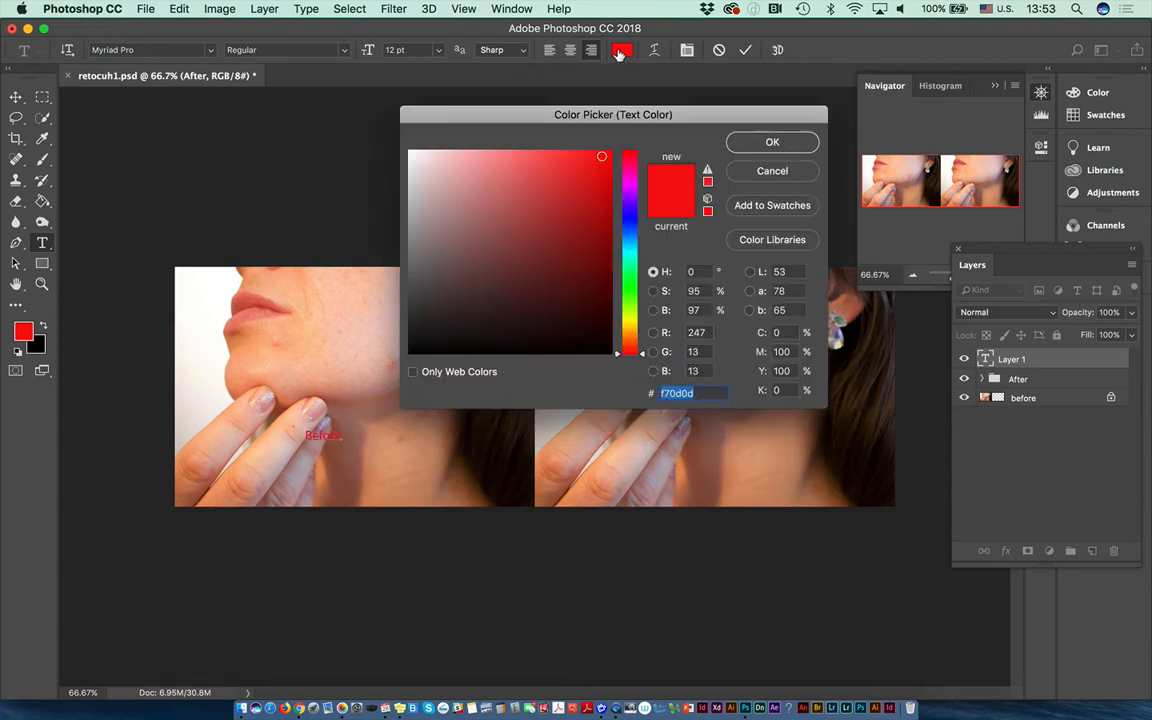
pyautogui.click(606, 347)
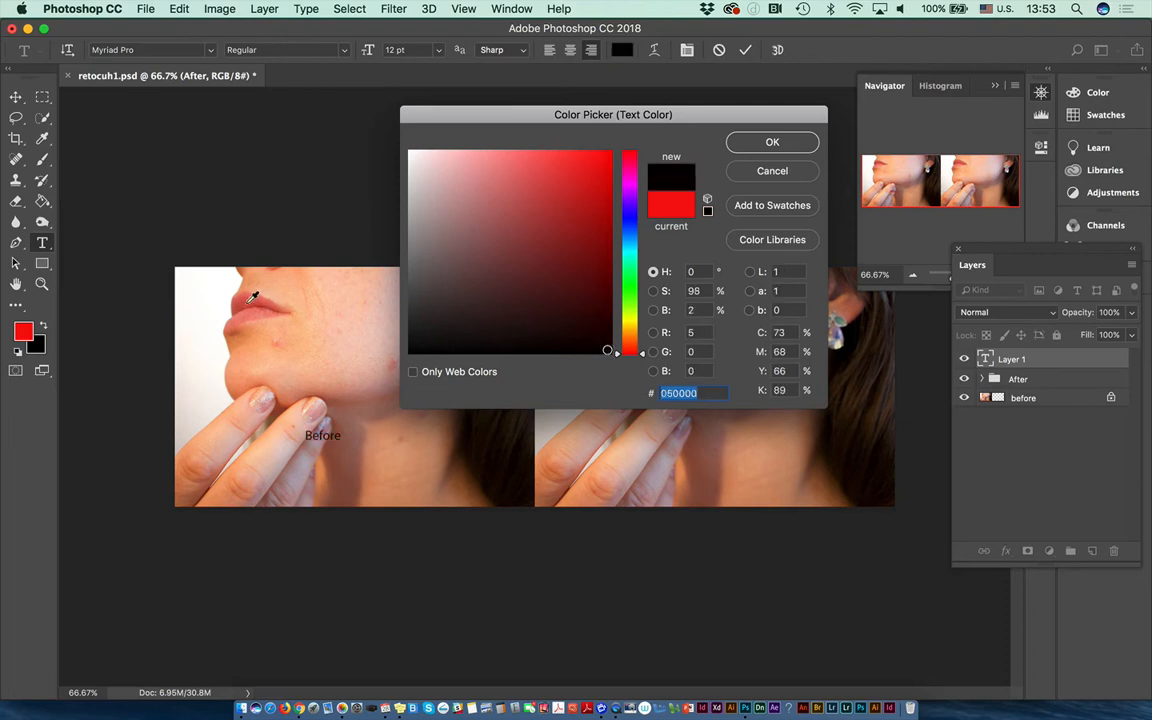
pyautogui.click(609, 353)
pyautogui.click(772, 142)
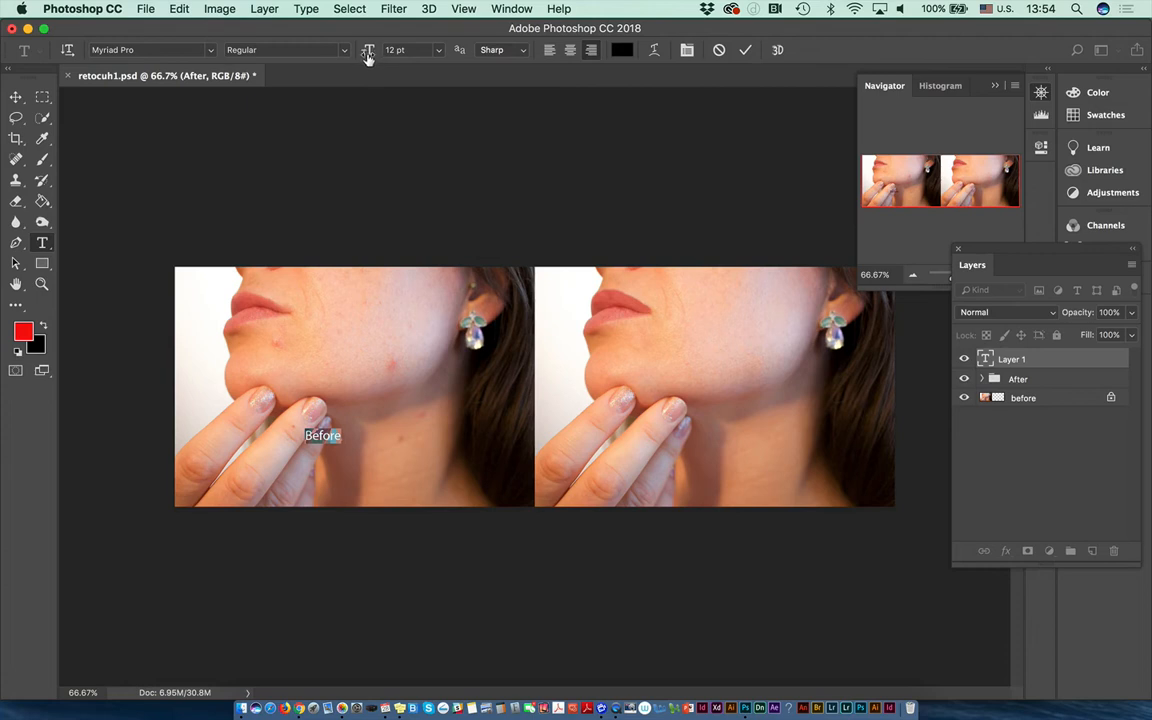
# Set the Before label to 37 pt with left alignment and move it slightly lower on the neck.
pyautogui.moveTo(368, 57); pyautogui.dragTo(393, 55)
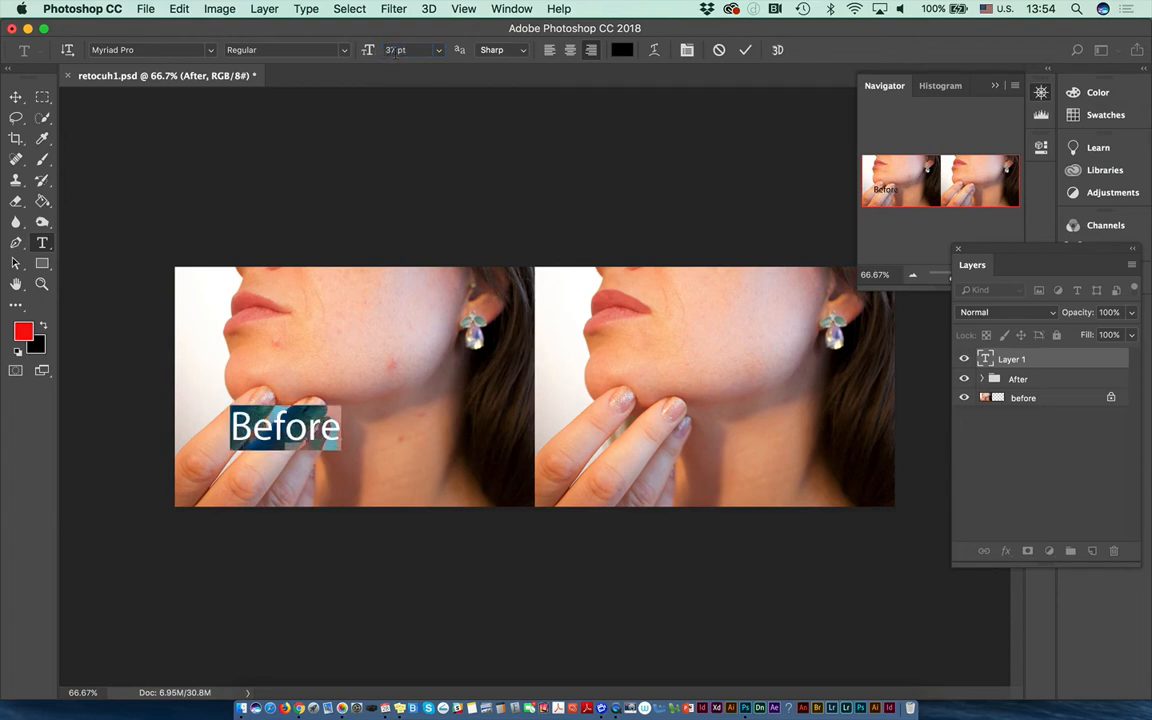
pyautogui.click(548, 51)
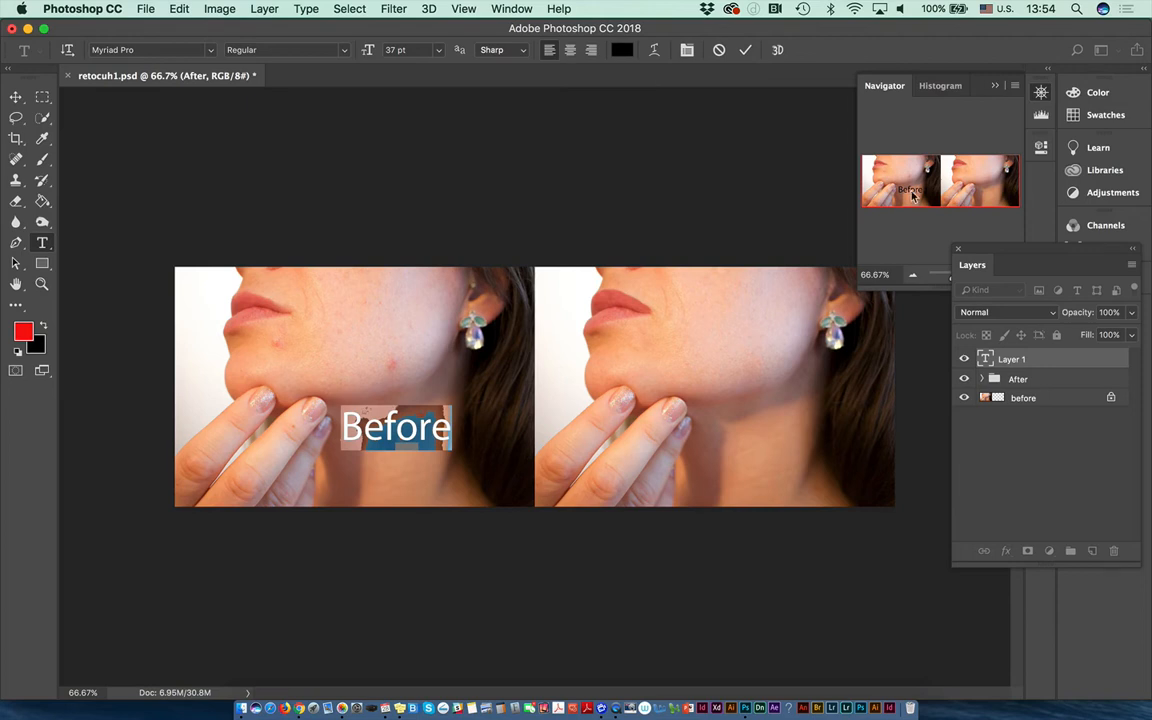
pyautogui.click(746, 52)
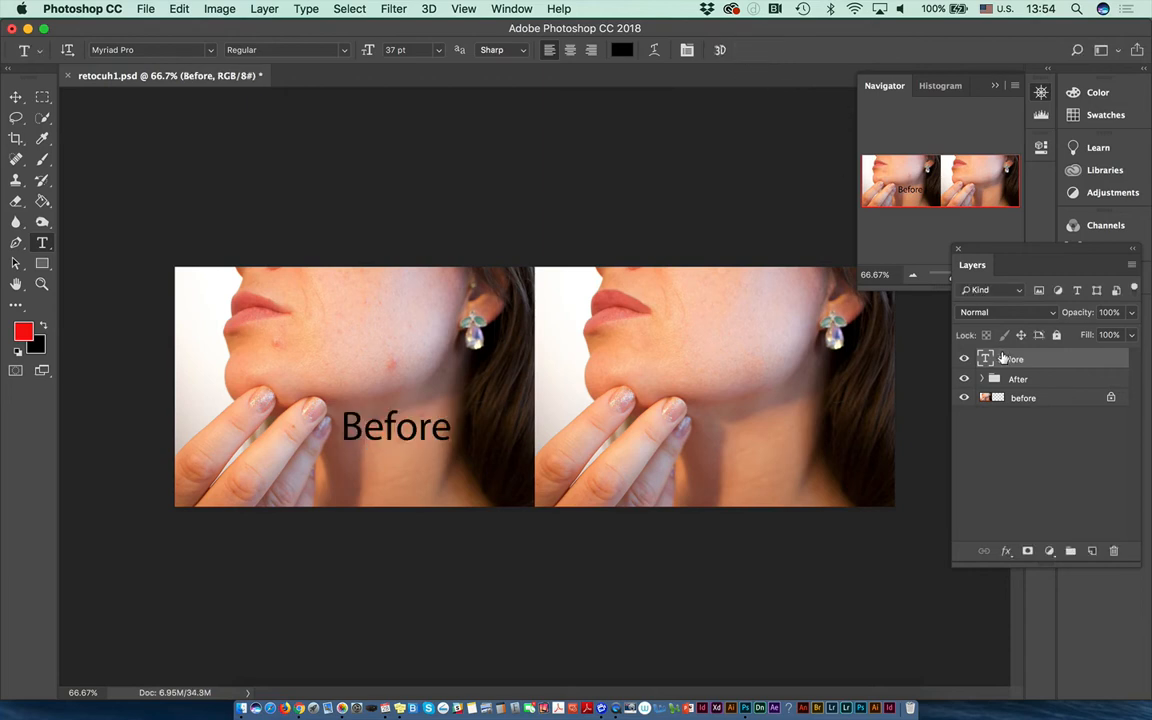
pyautogui.click(17, 98)
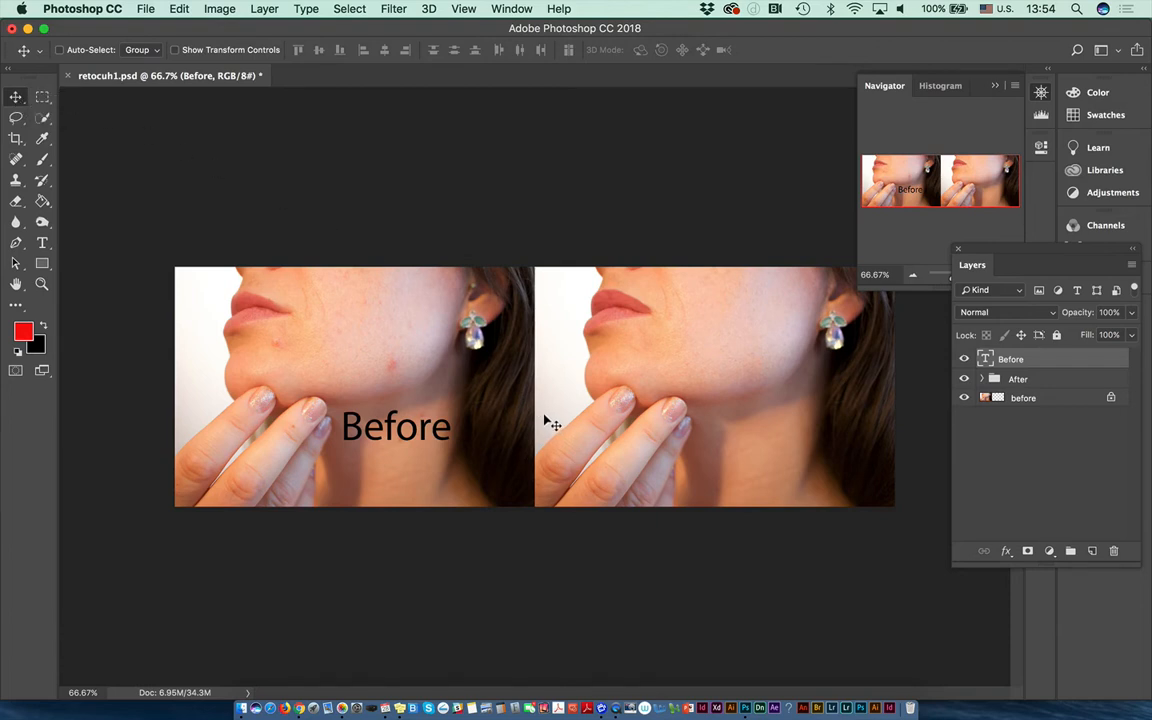
pyautogui.moveTo(357, 442); pyautogui.dragTo(358, 470)
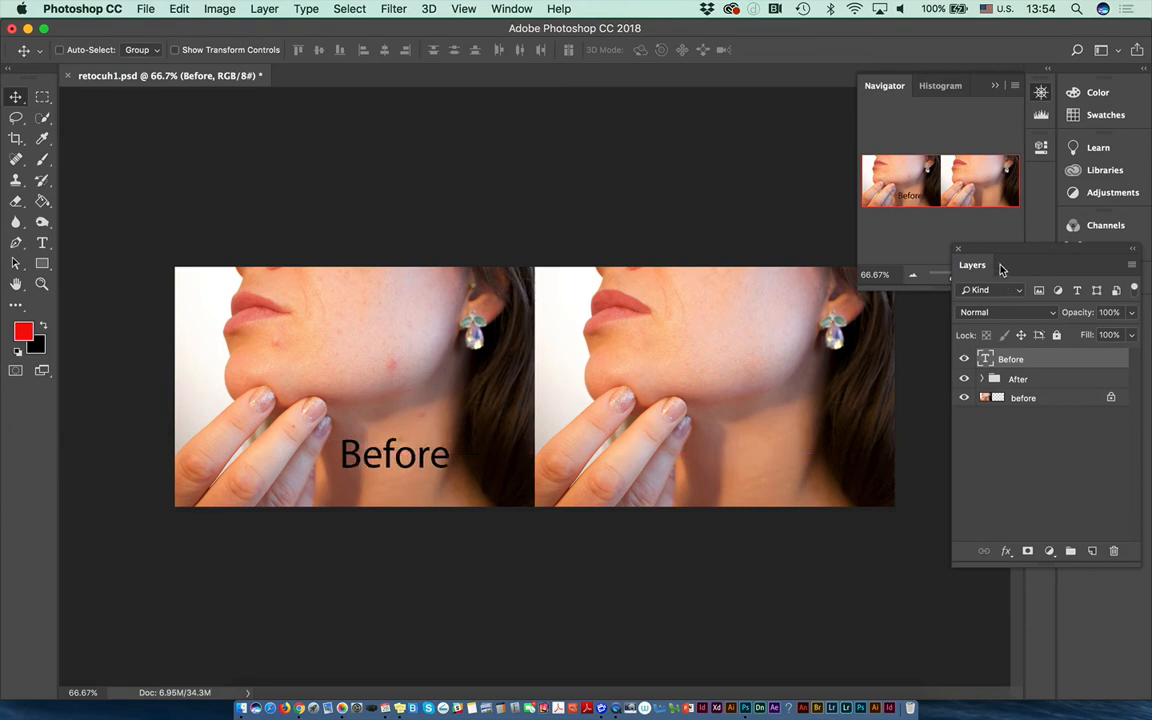
# Lengthen the floating Layers panel and reposition it near the upper edge of the workspace.
pyautogui.moveTo(1000, 268); pyautogui.dragTo(816, 75)
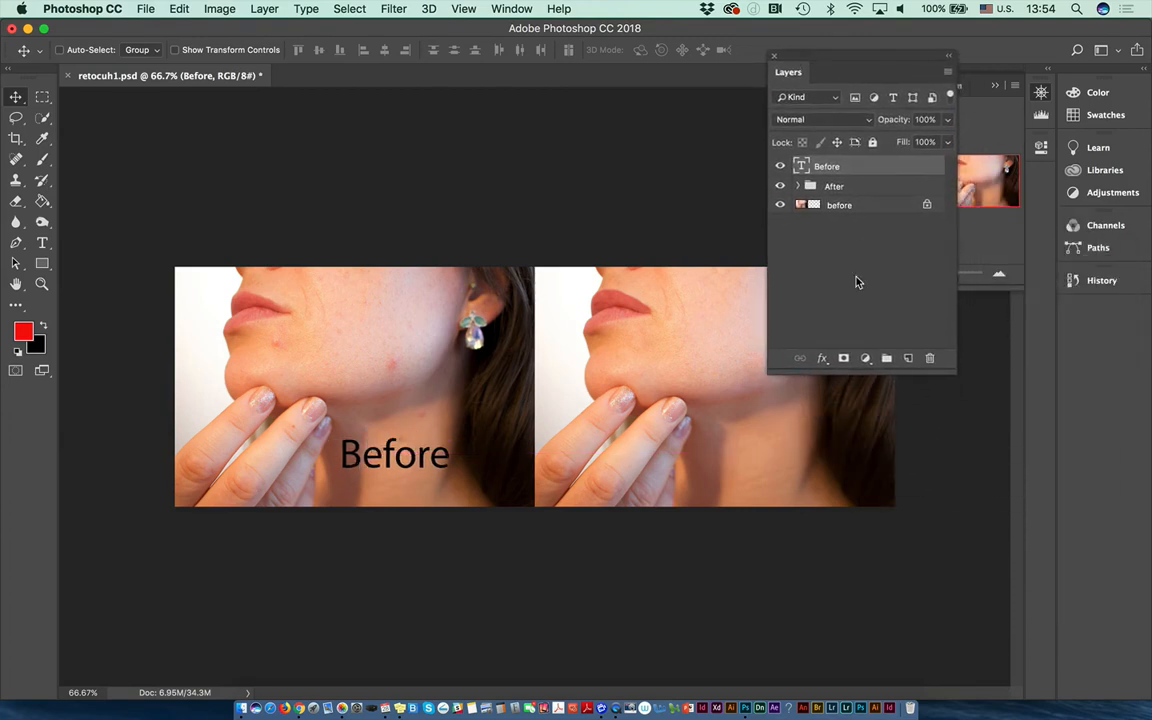
pyautogui.moveTo(862, 375); pyautogui.dragTo(864, 461)
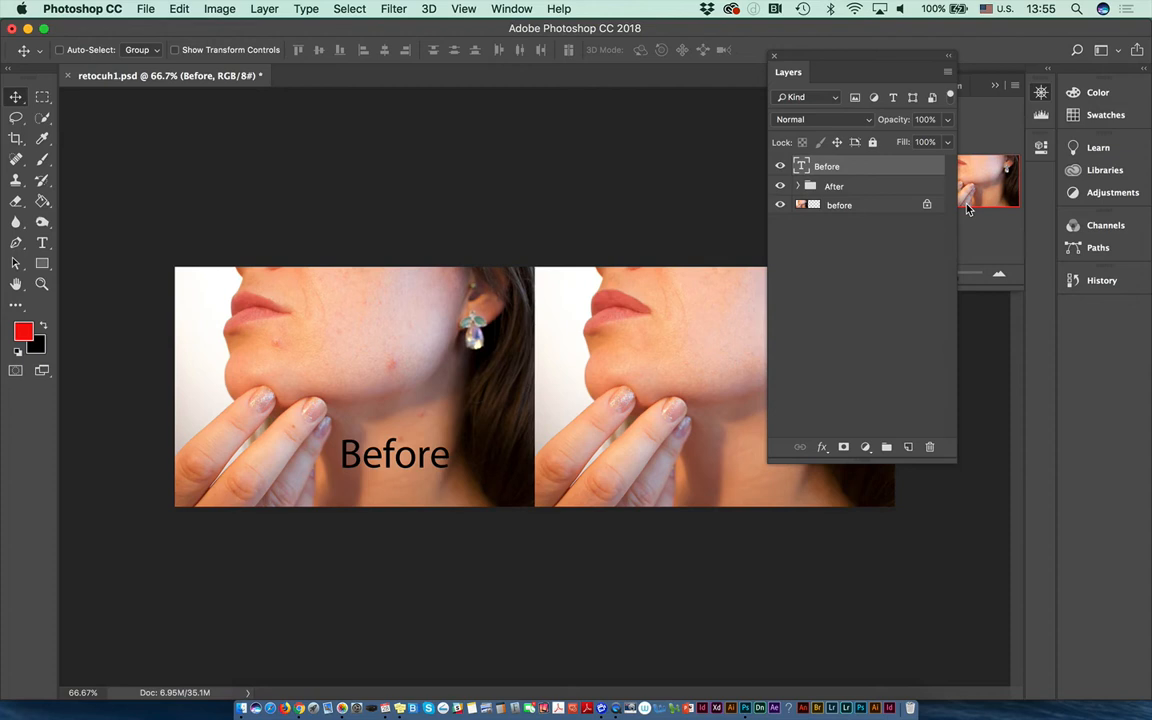
pyautogui.moveTo(806, 62); pyautogui.dragTo(886, 31)
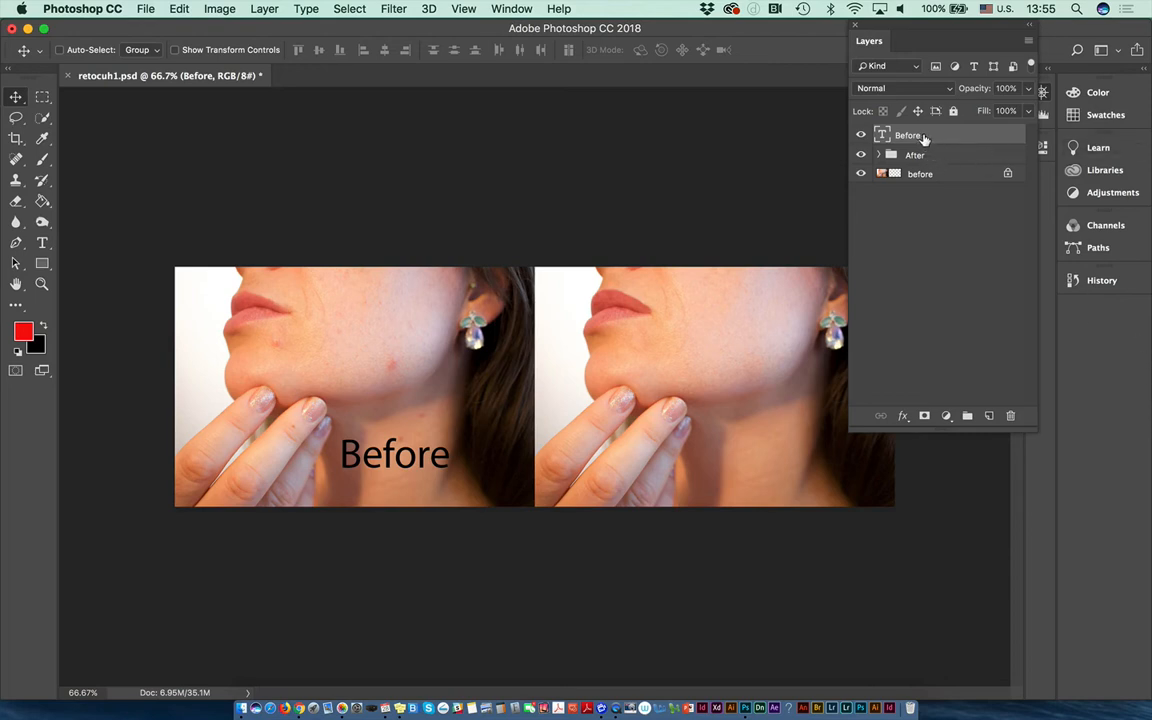
# Duplicate the Before text layer under the name After and move the copy horizontally onto the neck of the after image.
pyautogui.click(1028, 42)
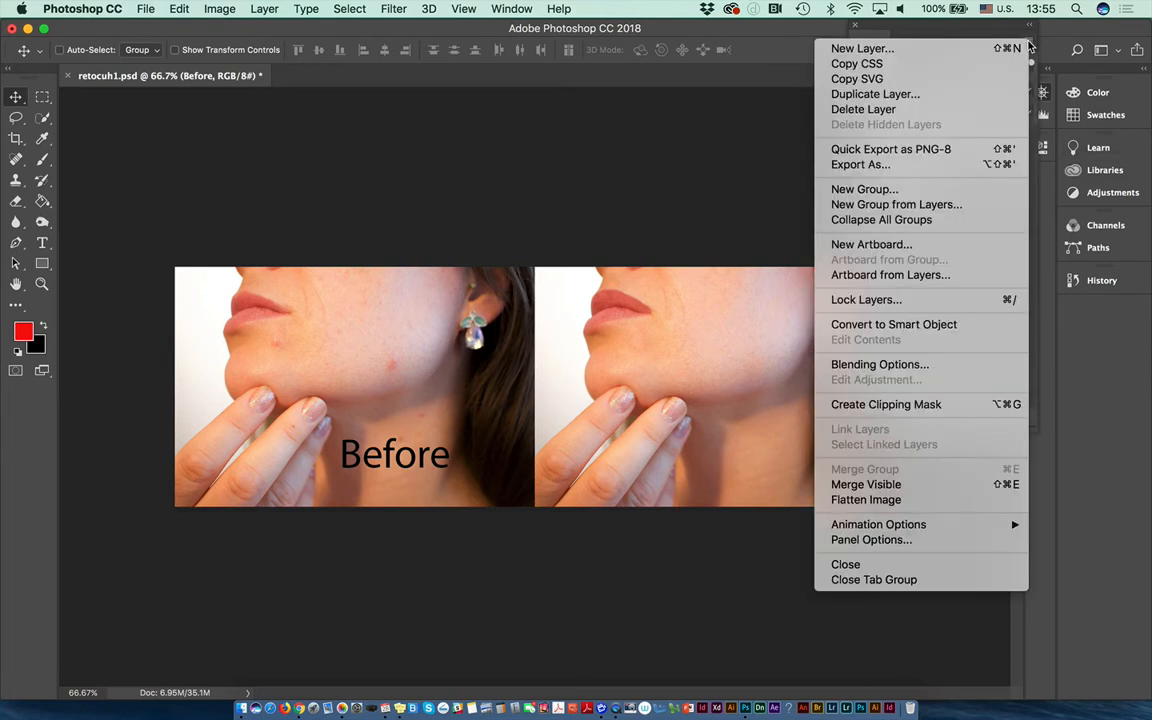
pyautogui.click(990, 96)
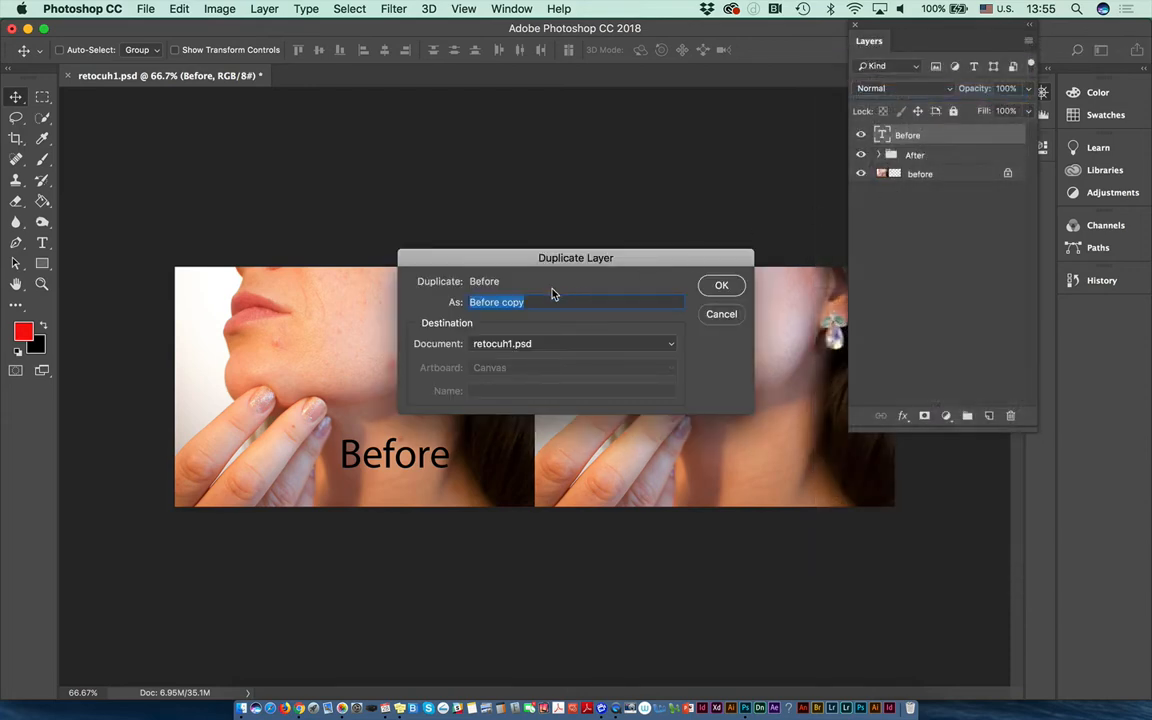
pyautogui.write('After')
pyautogui.click(721, 285)
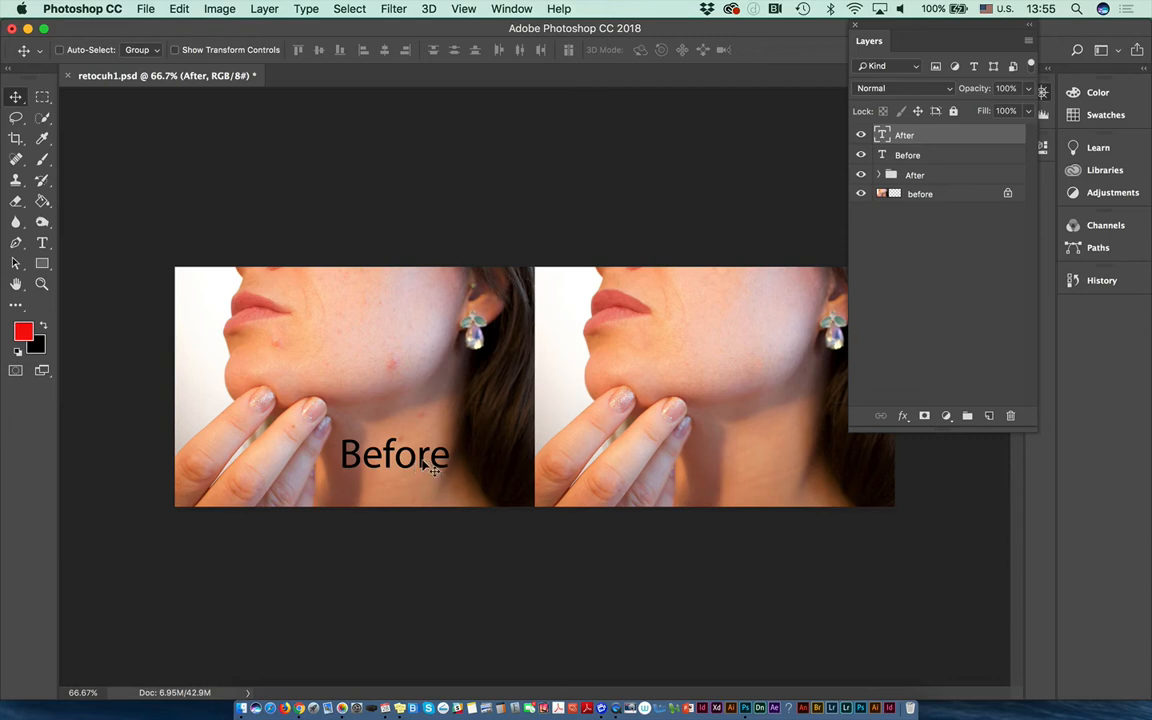
pyautogui.moveTo(431, 467); pyautogui.dragTo(772, 467)
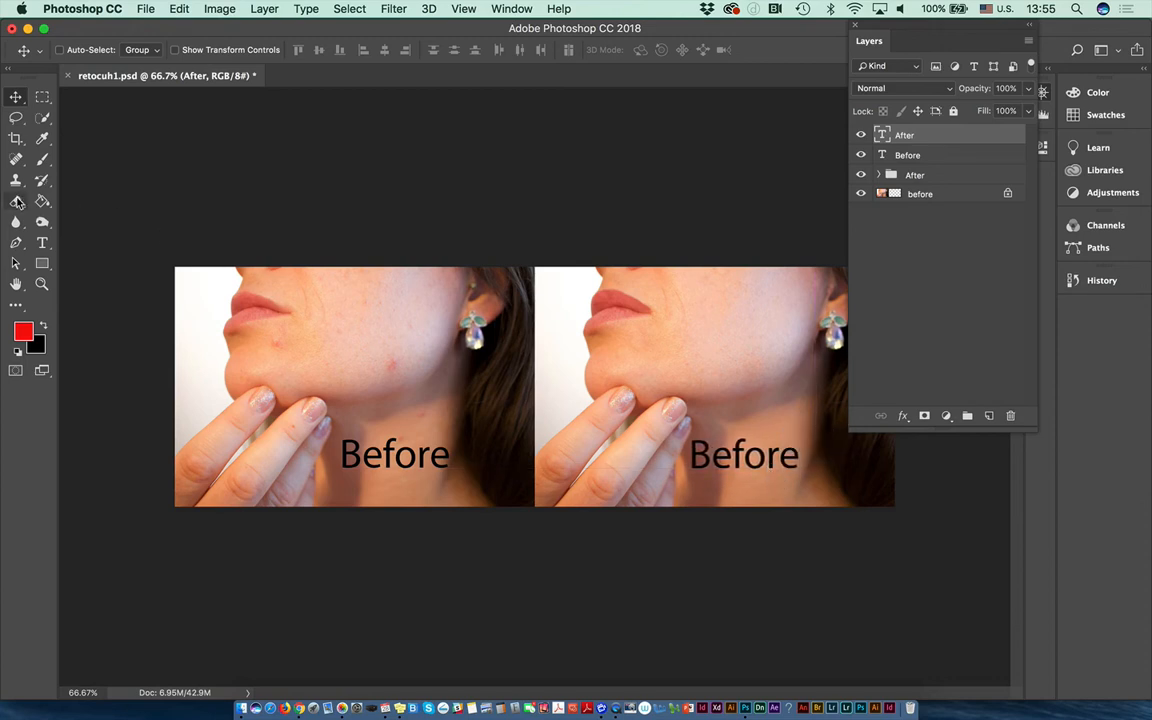
# Replace the wording of the duplicated label on the after image with "After".
pyautogui.click(42, 243)
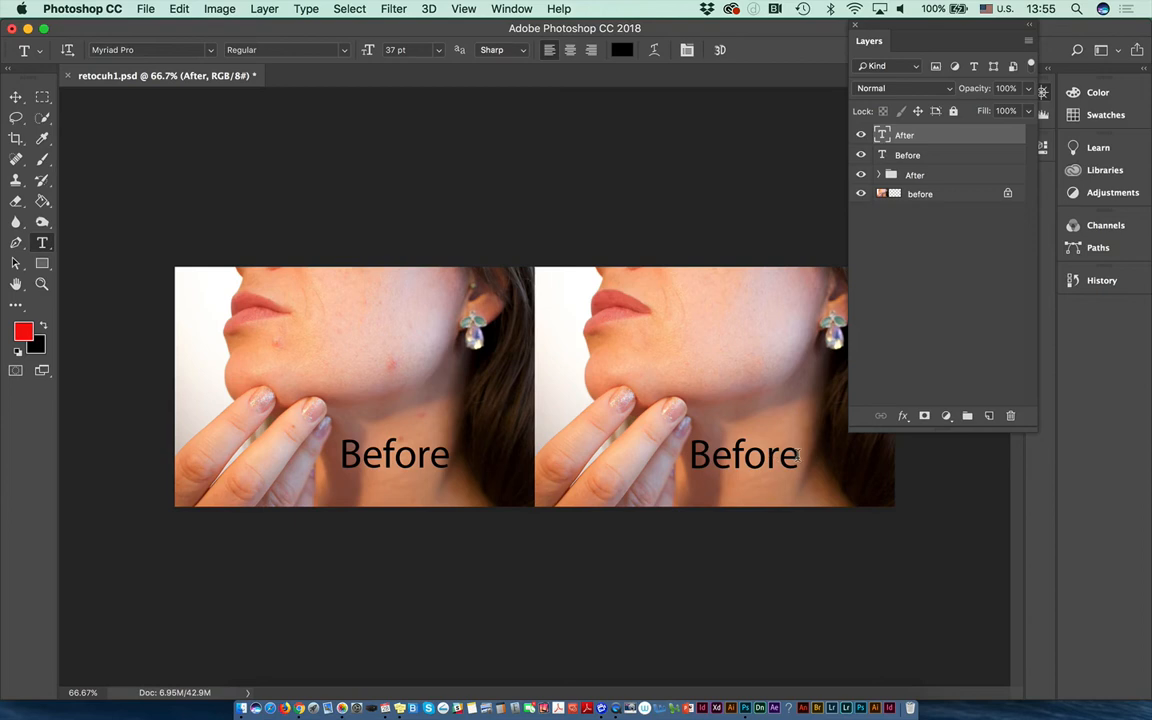
pyautogui.moveTo(798, 455); pyautogui.dragTo(692, 455)
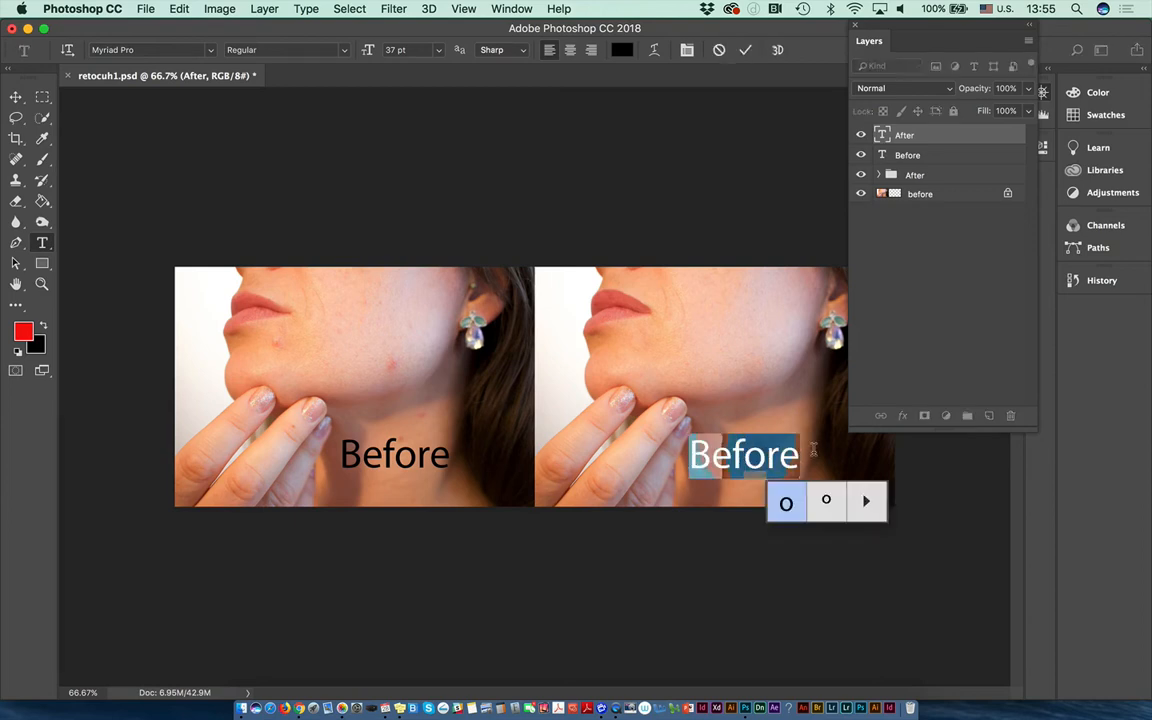
pyautogui.write('After')
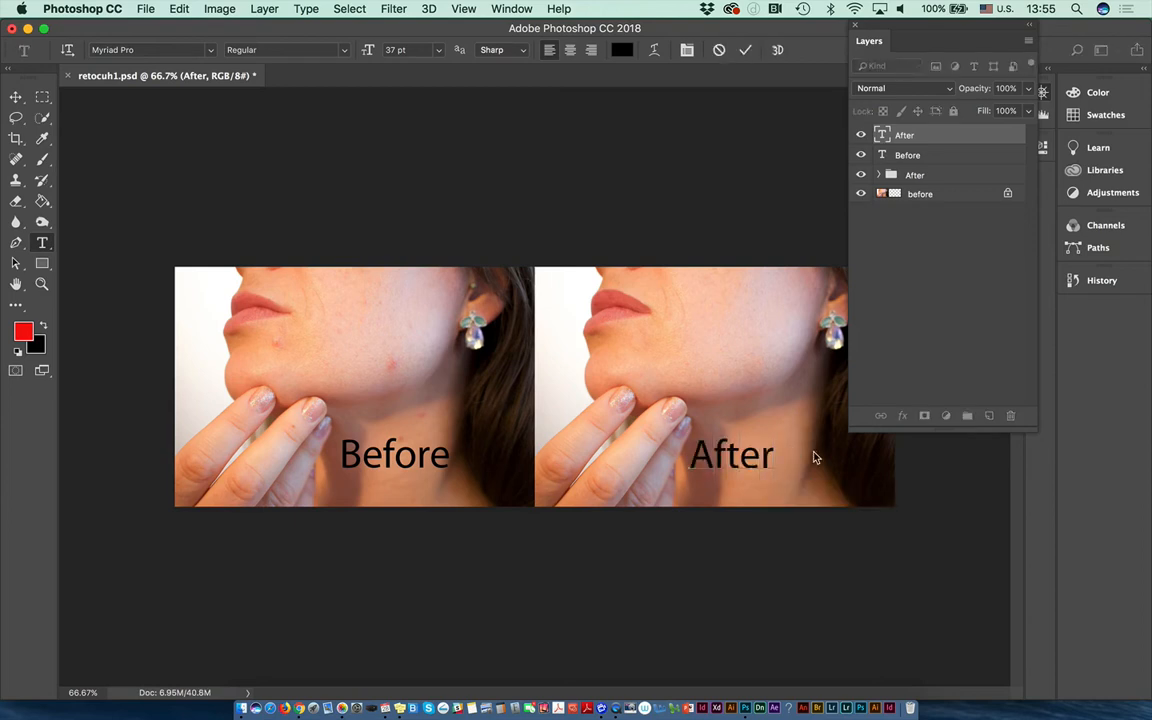
pyautogui.click(745, 50)
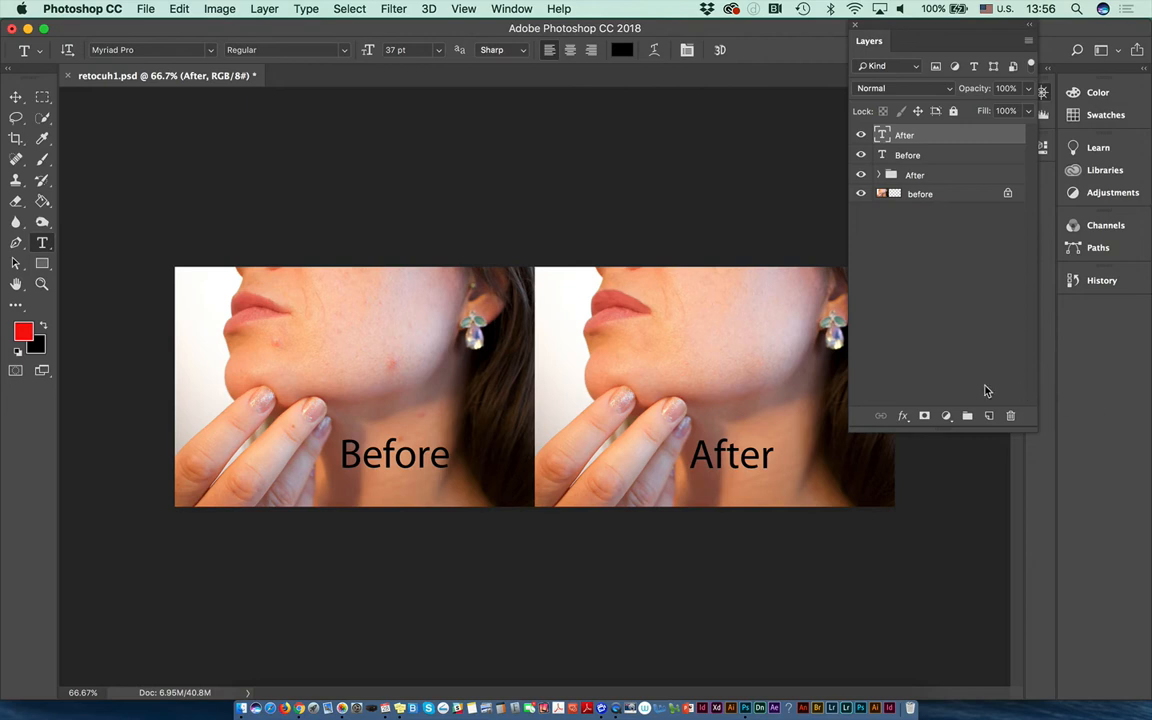
# Try red, green and colours sampled from the photo on the After label, and settle on near-black (#040100).
pyautogui.moveTo(772, 456); pyautogui.dragTo(670, 452)
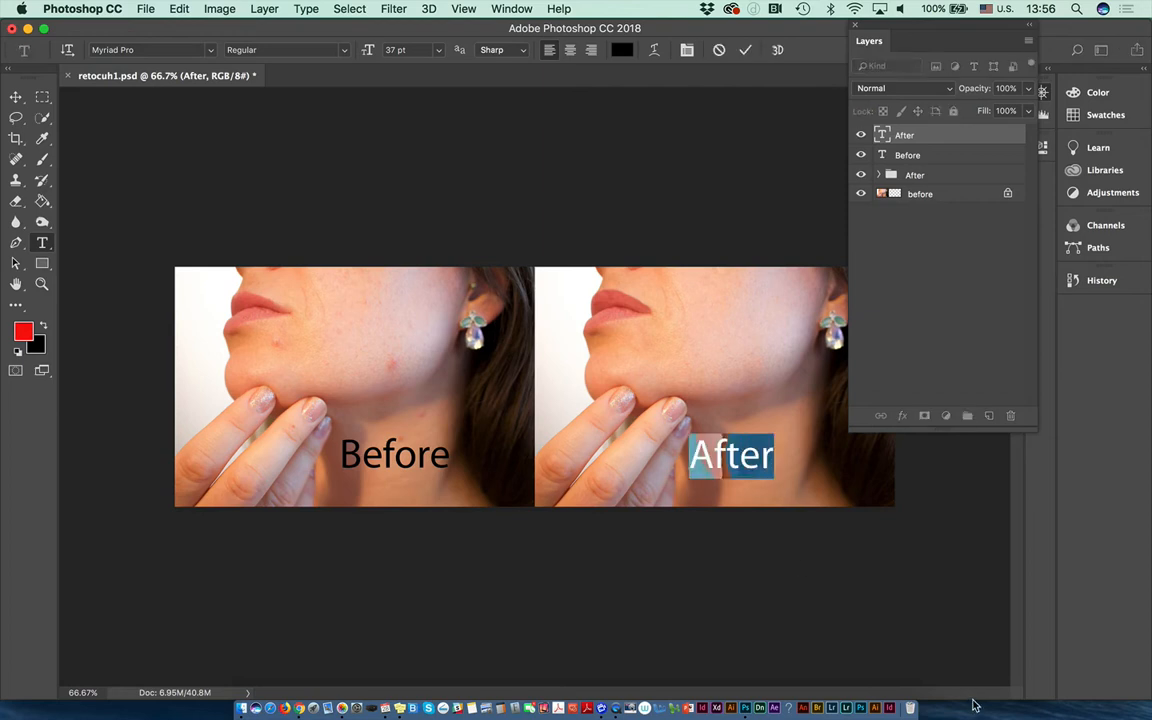
pyautogui.click(621, 50)
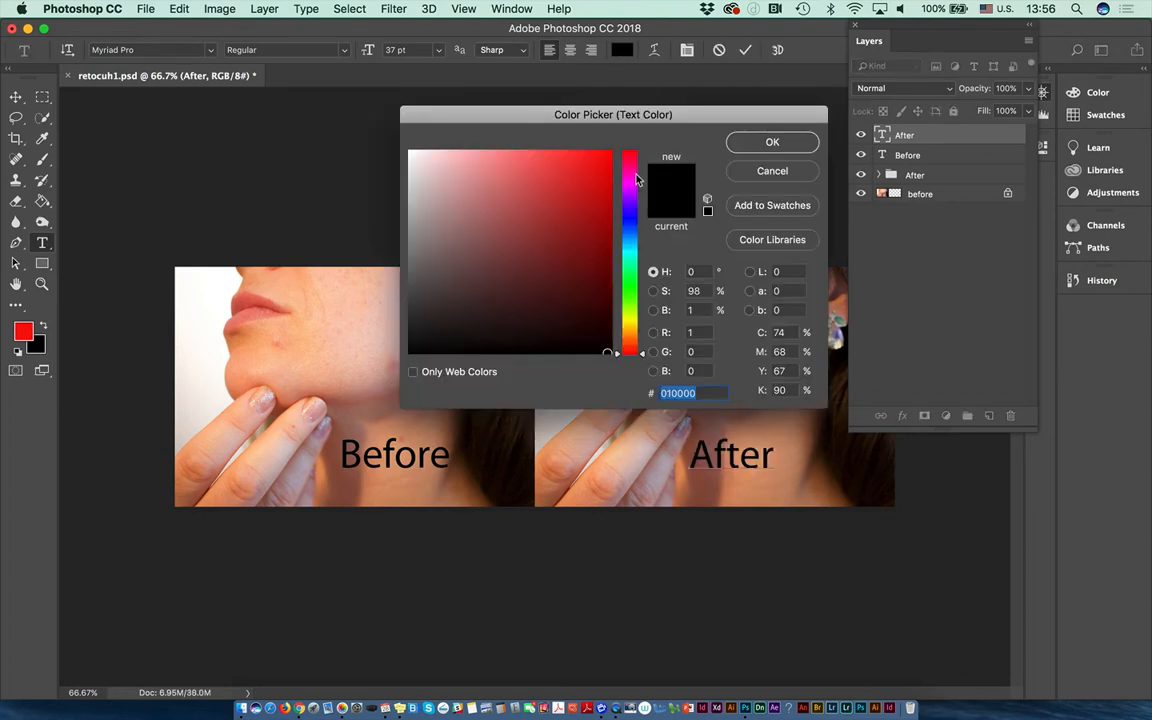
pyautogui.click(599, 156)
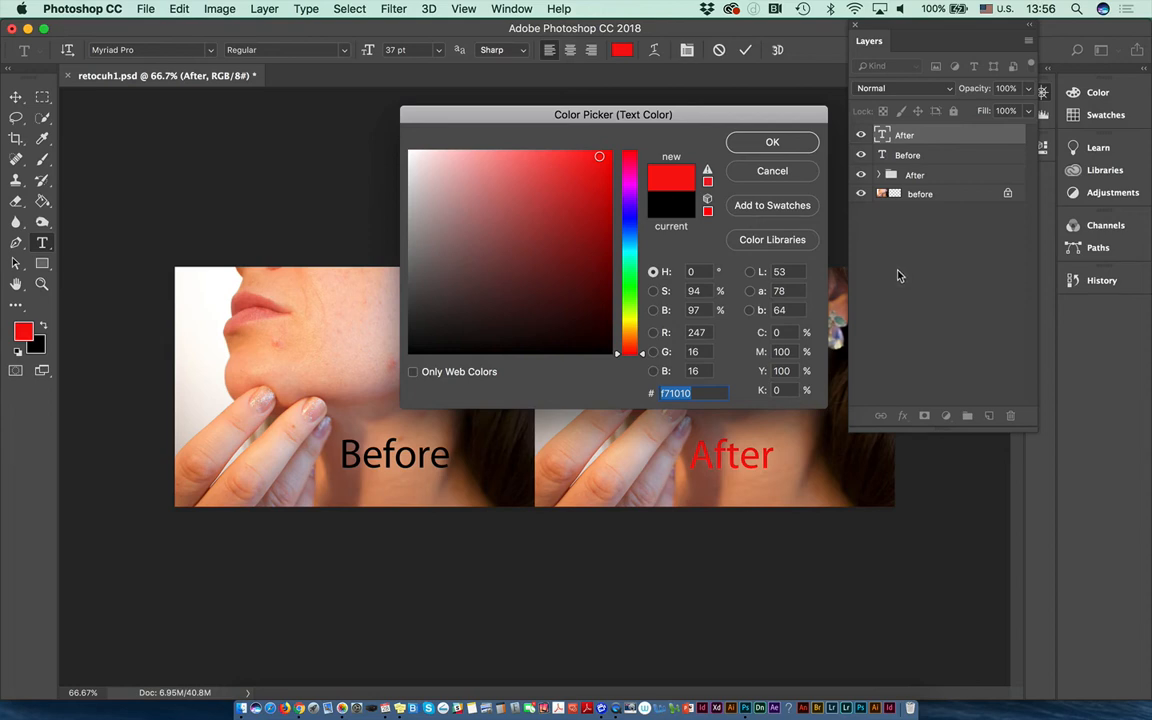
pyautogui.click(629, 287)
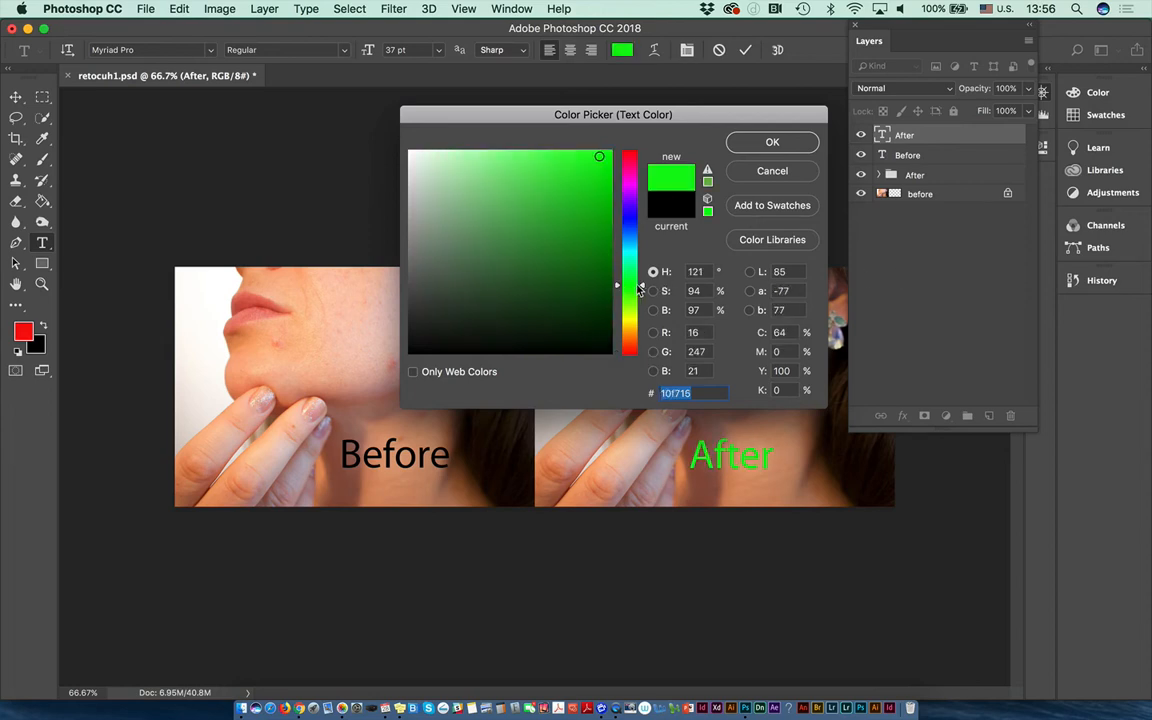
pyautogui.click(533, 310)
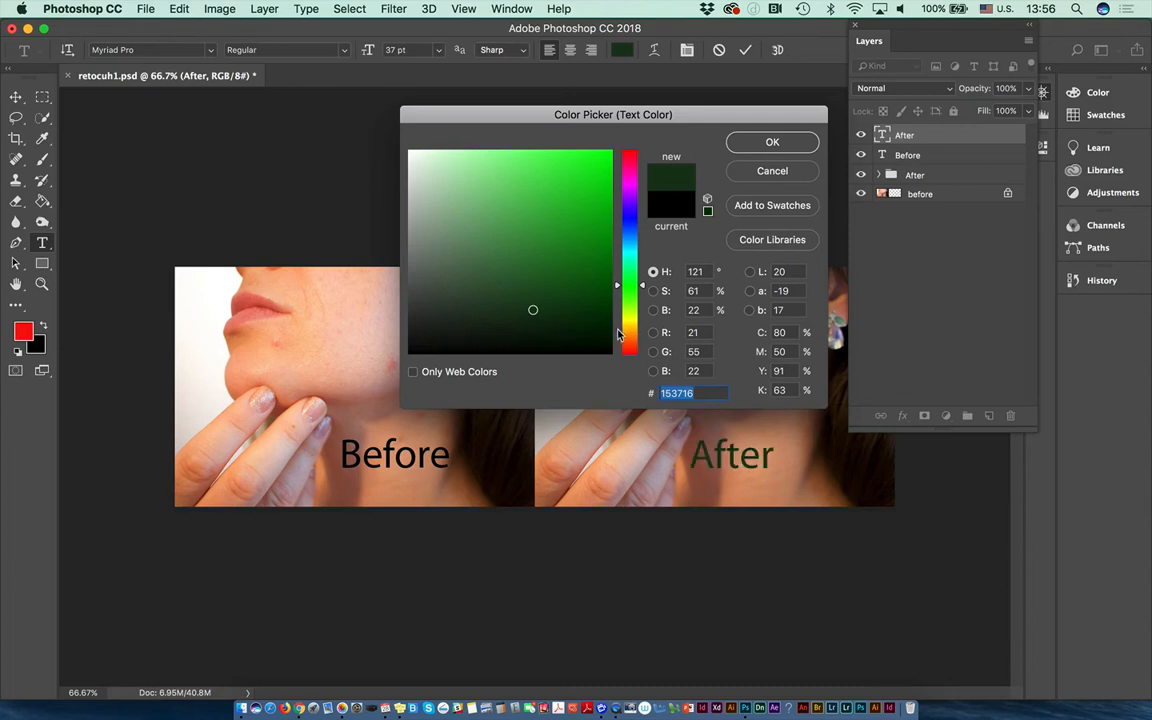
pyautogui.click(555, 218)
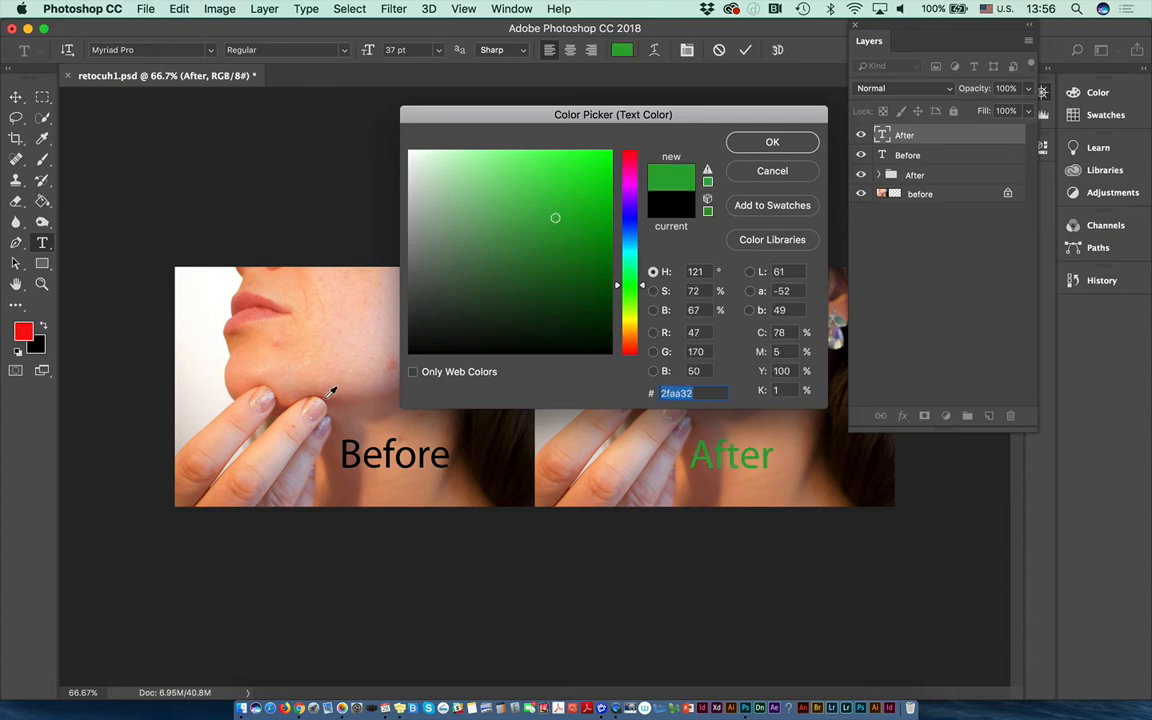
pyautogui.click(285, 364)
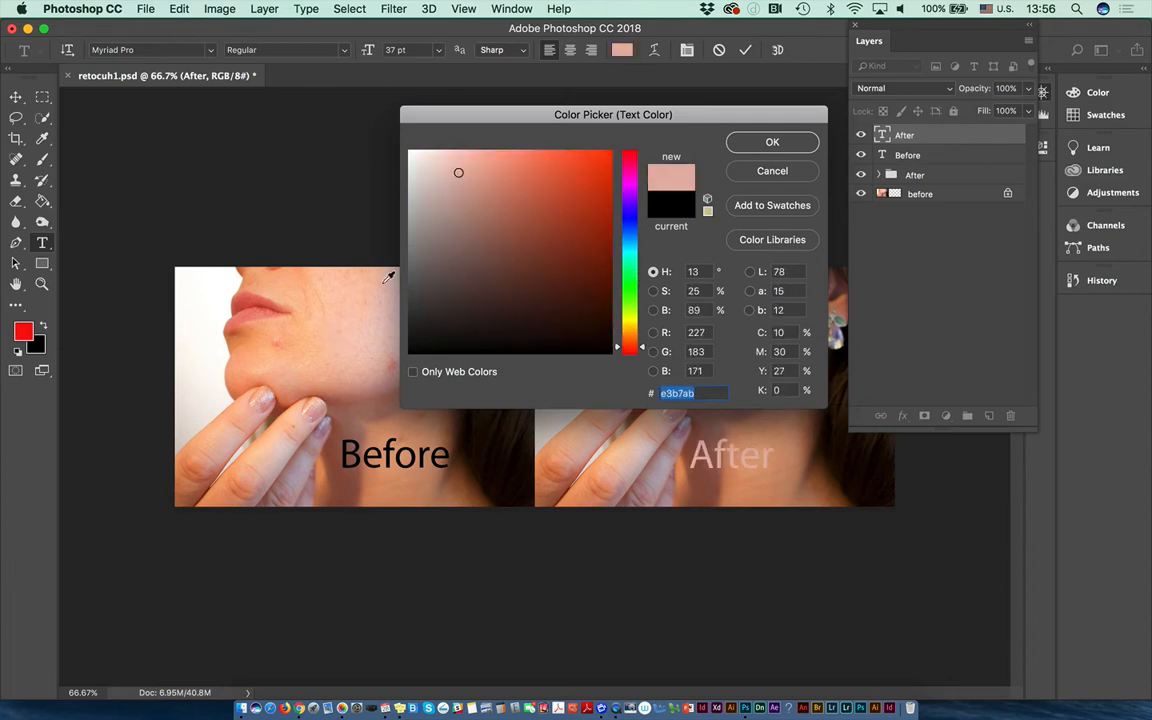
pyautogui.click(257, 297)
pyautogui.click(603, 350)
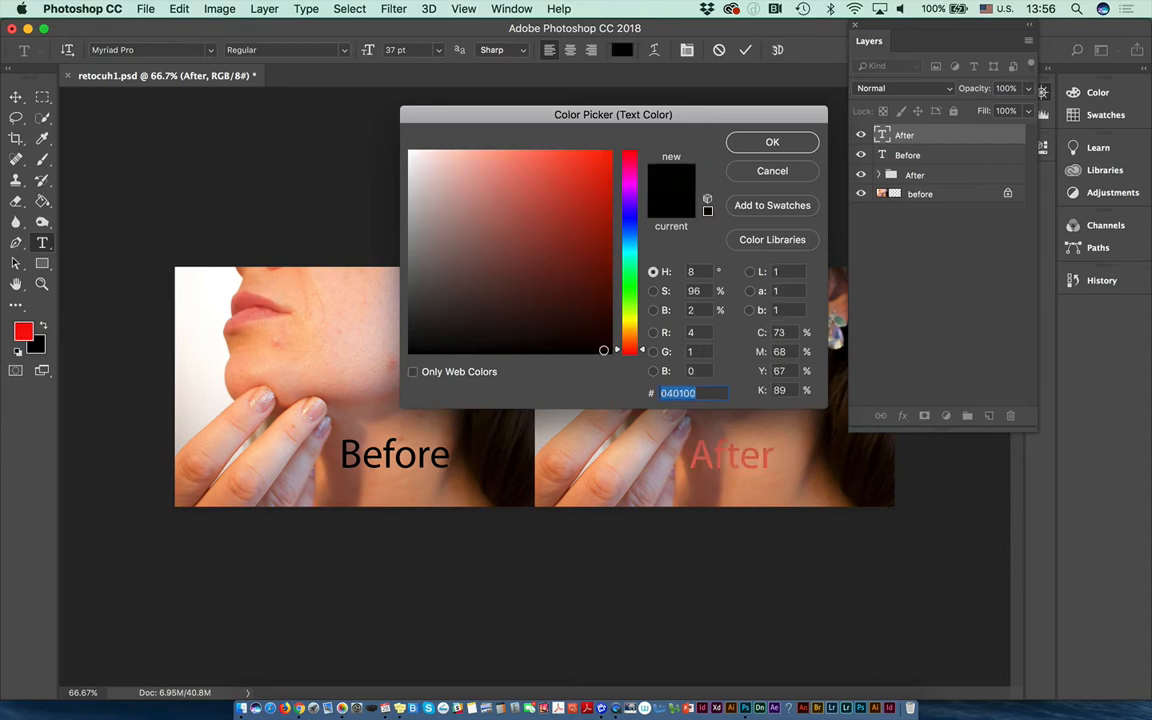
pyautogui.click(770, 142)
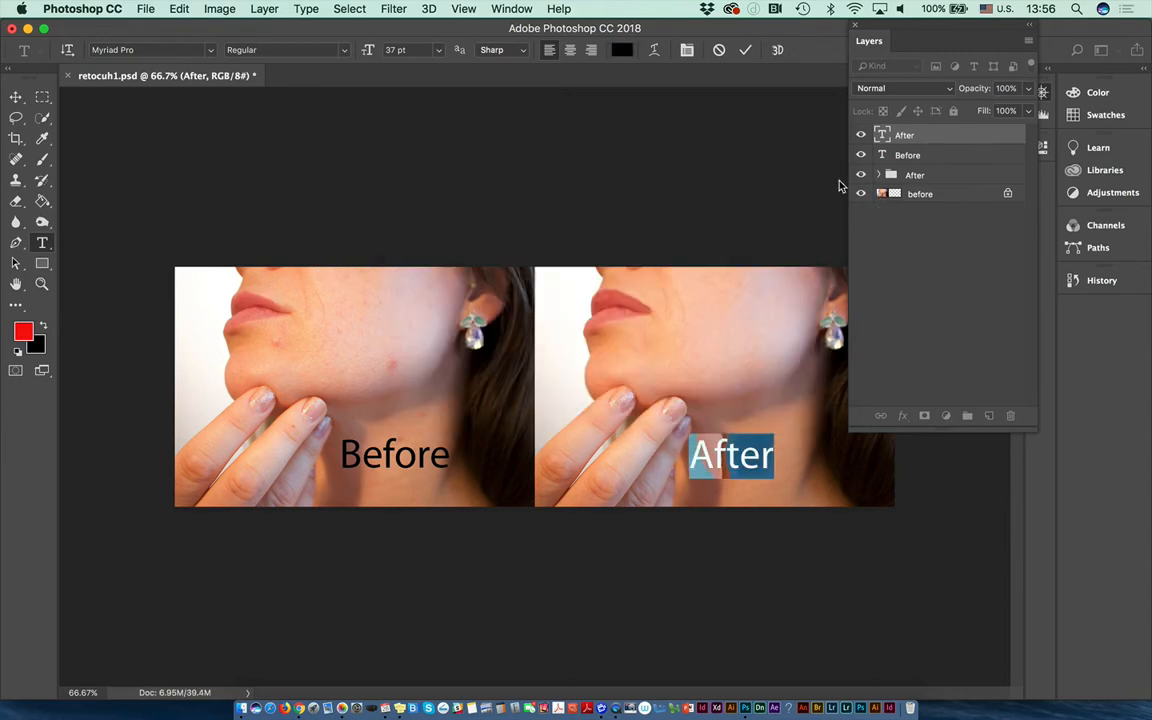
# Commit the After label with its Myriad Pro font kept, and save the document.
pyautogui.click(207, 53)
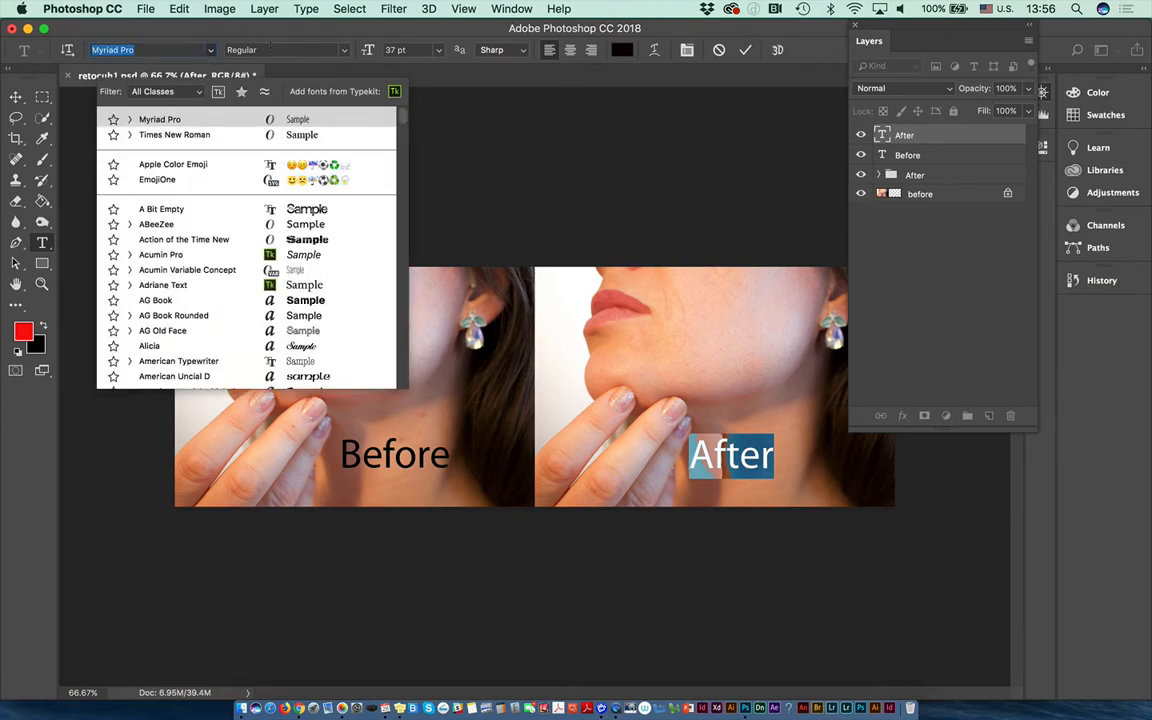
pyautogui.click(14, 98)
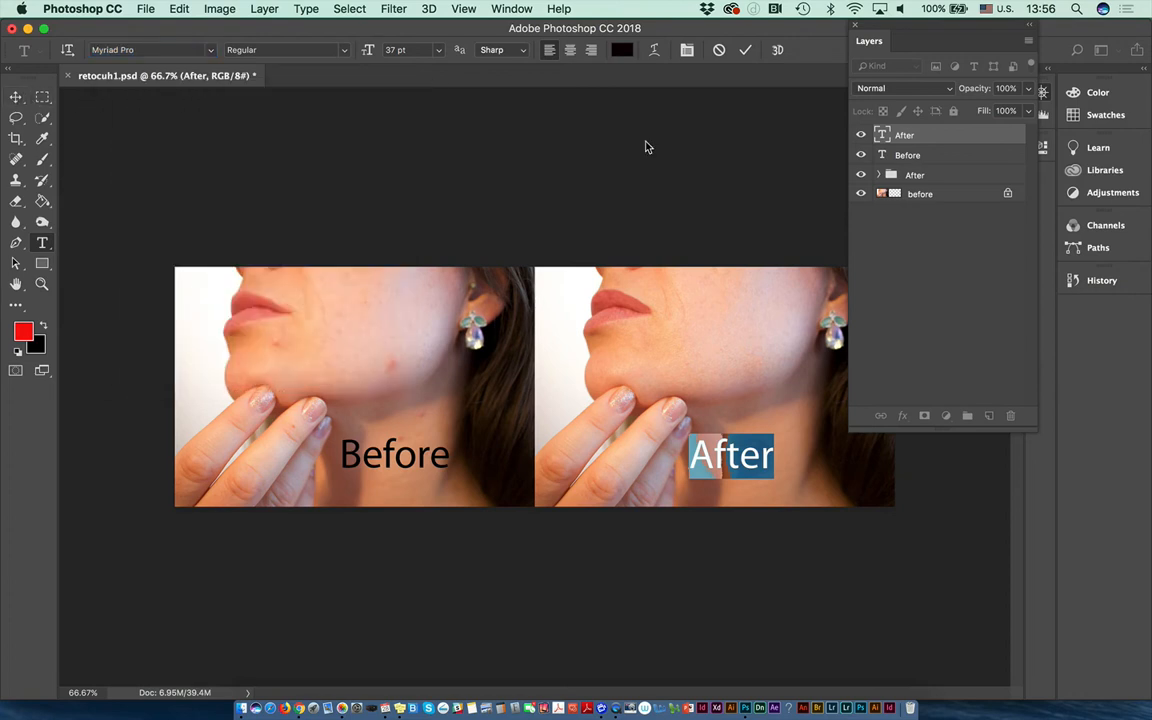
pyautogui.click(745, 49)
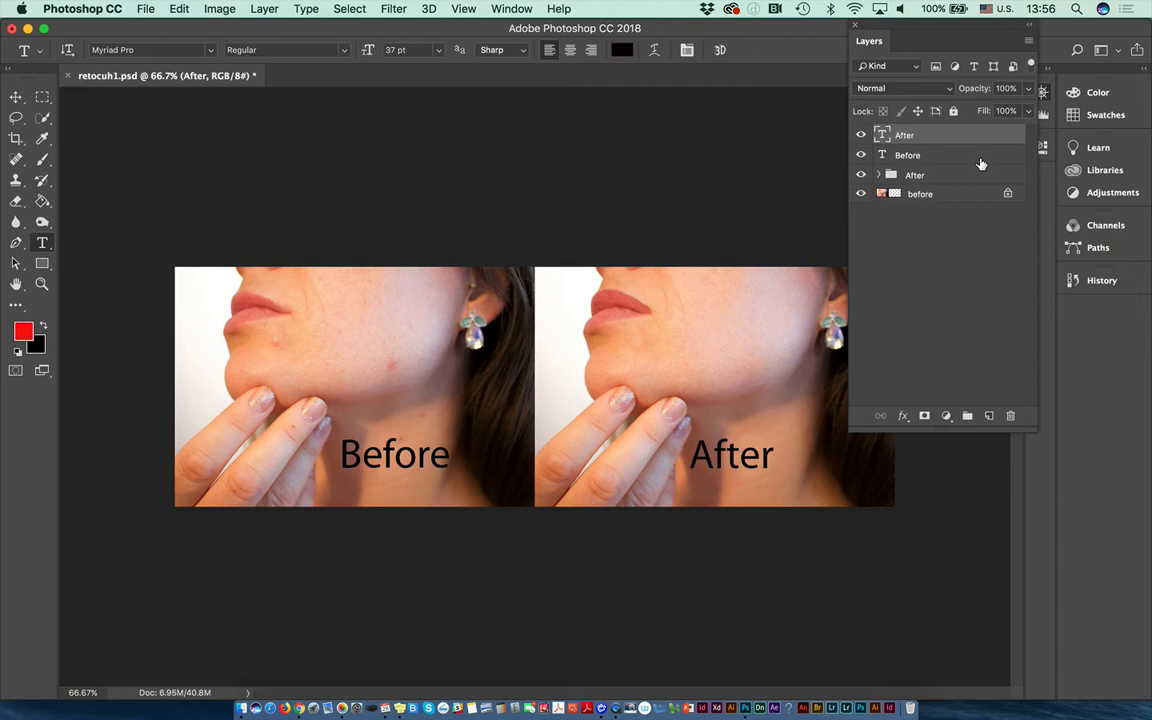
pyautogui.press('super+s')
# Start opening a file, go to the Retouch _Seminar folder and check the contents of its Headshot 2 subfolder.
pyautogui.click(145, 9)
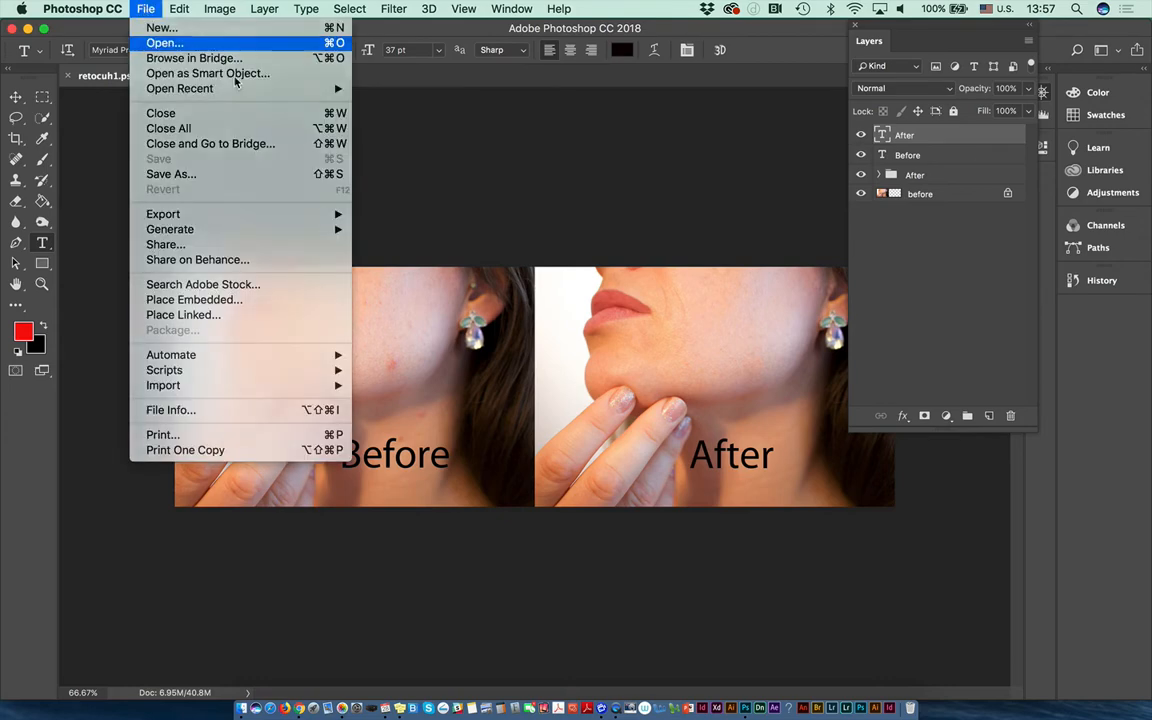
pyautogui.click(155, 44)
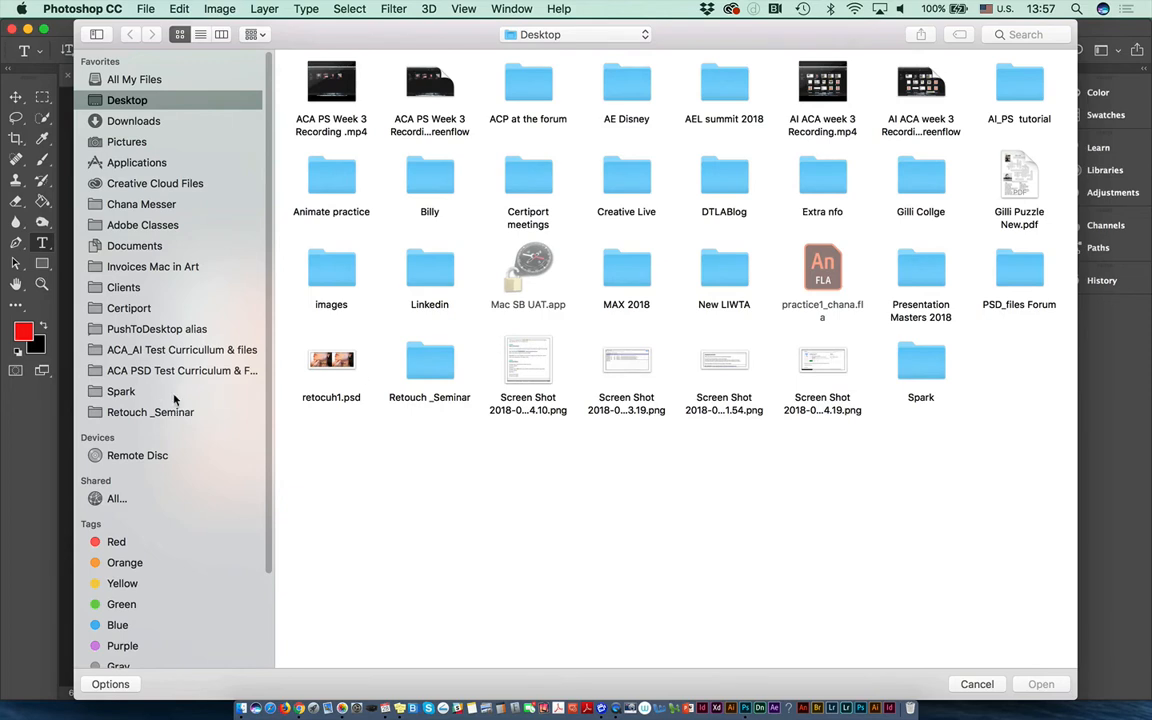
pyautogui.click(160, 412)
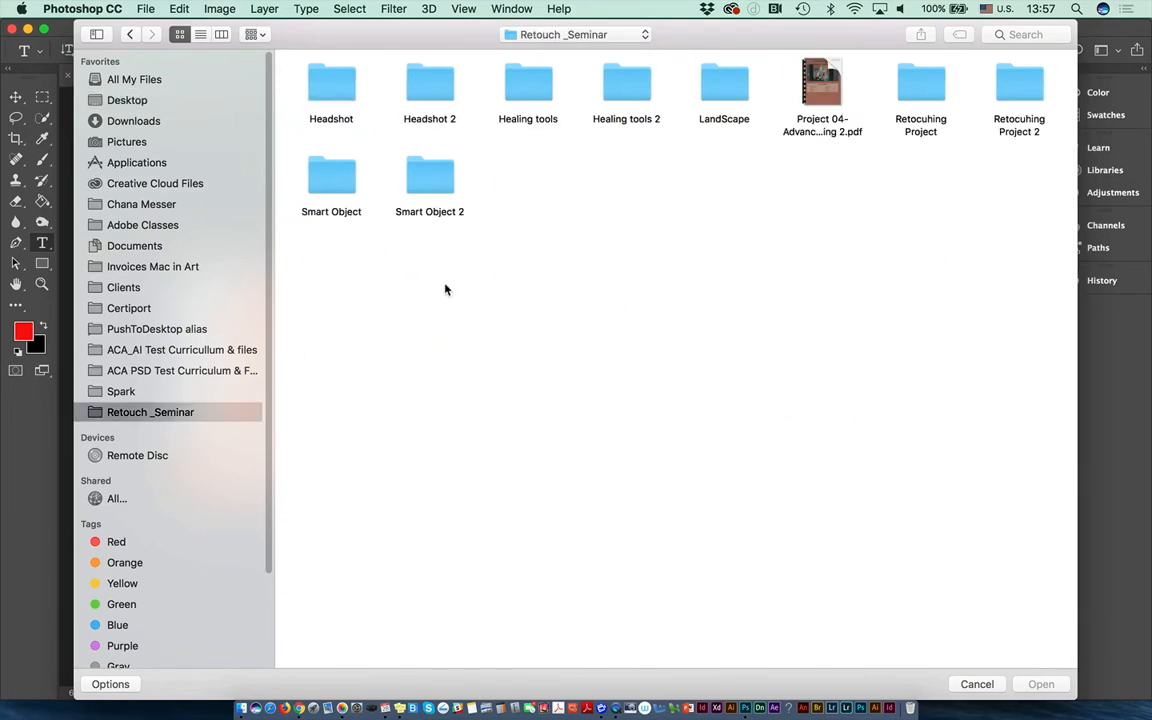
pyautogui.doubleClick(424, 96)
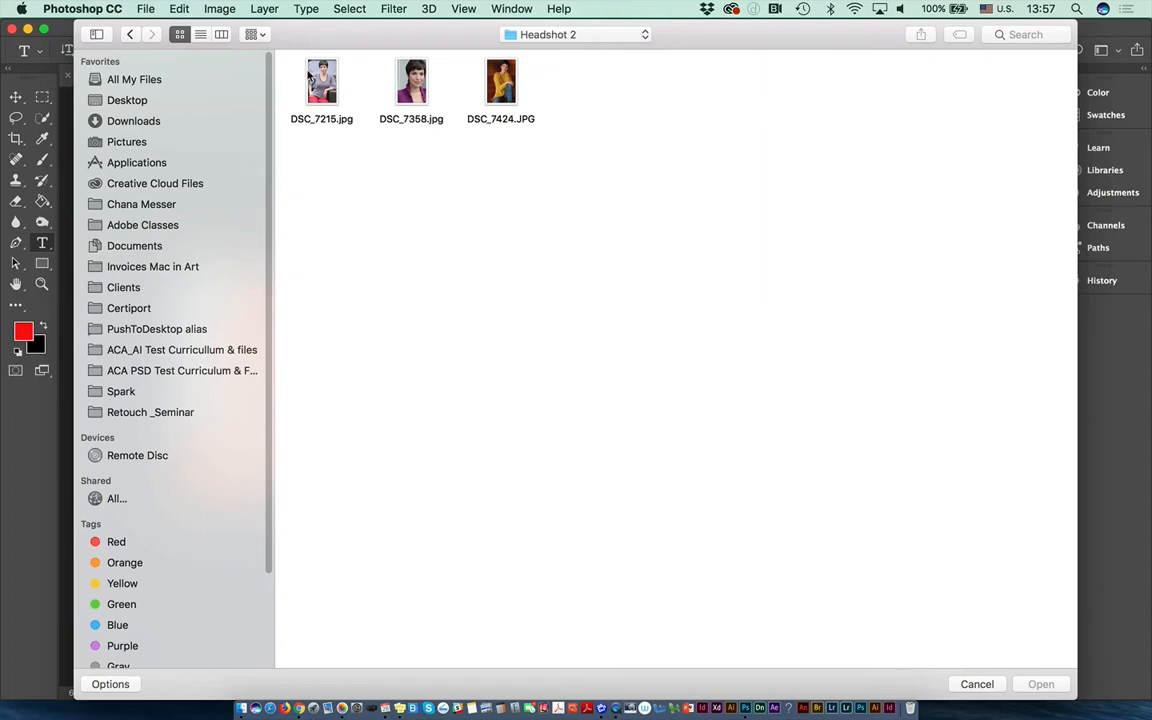
pyautogui.click(133, 36)
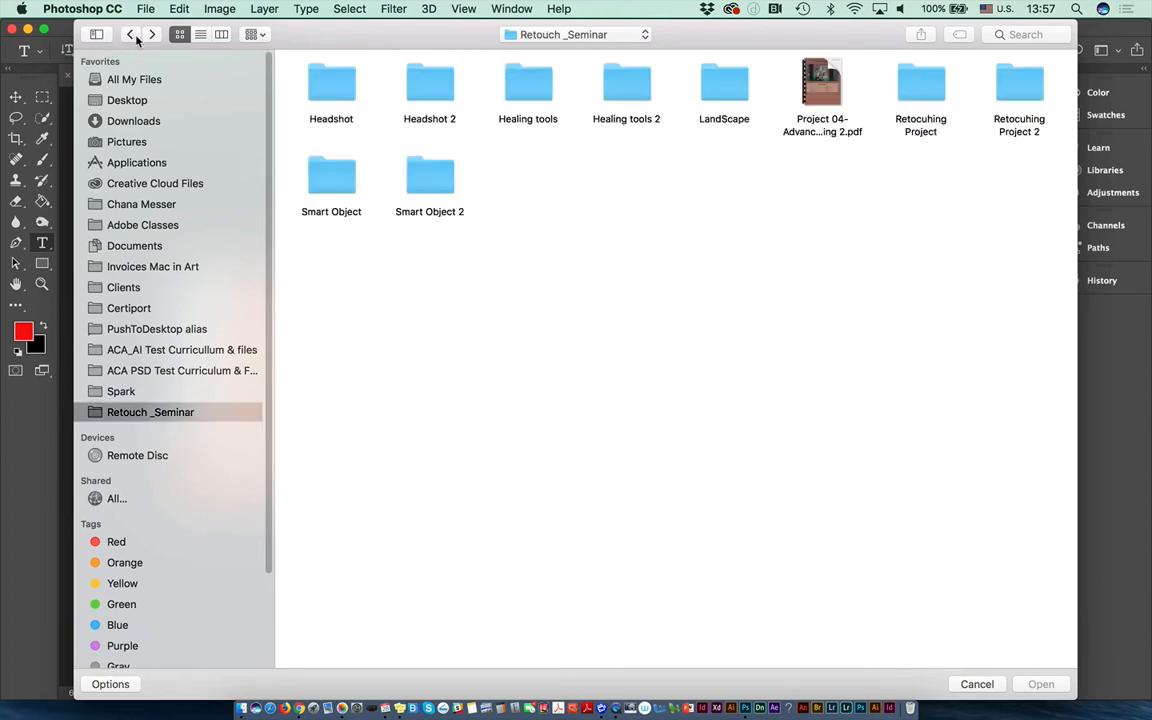
# Preview Acne_Issues_03.jpg in the Healing tools 2 folder and return to the Retouch _Seminar folder.
pyautogui.doubleClick(624, 86)
pyautogui.click(407, 116)
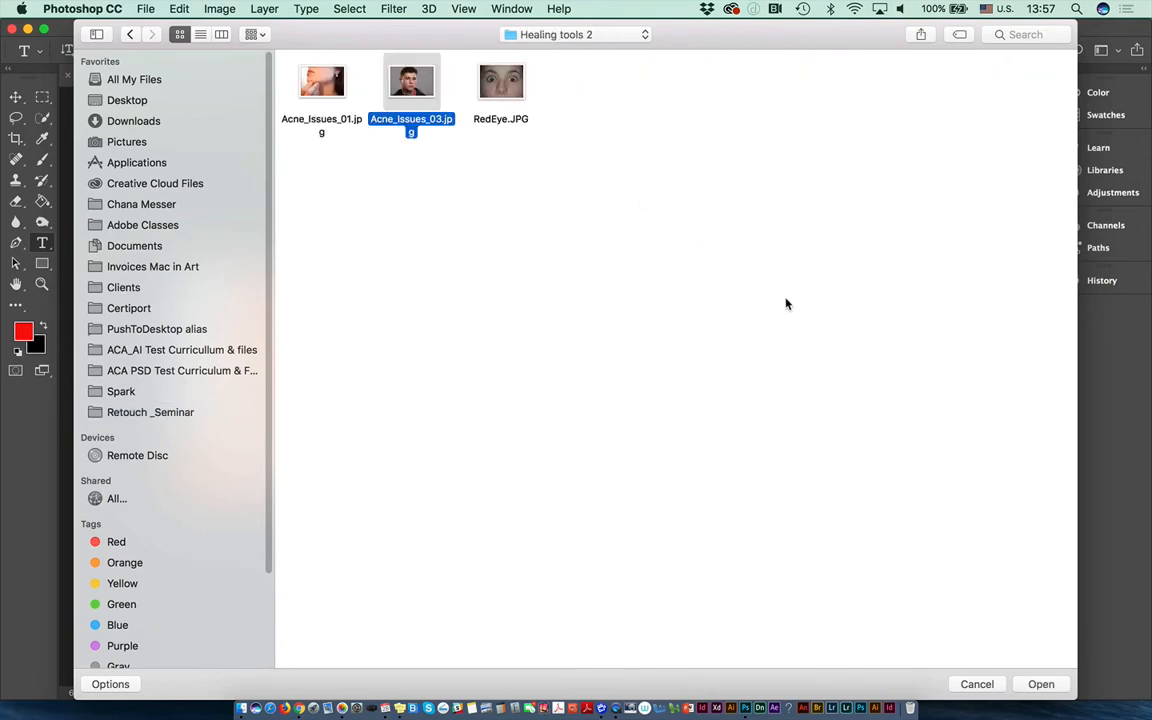
pyautogui.press('space')
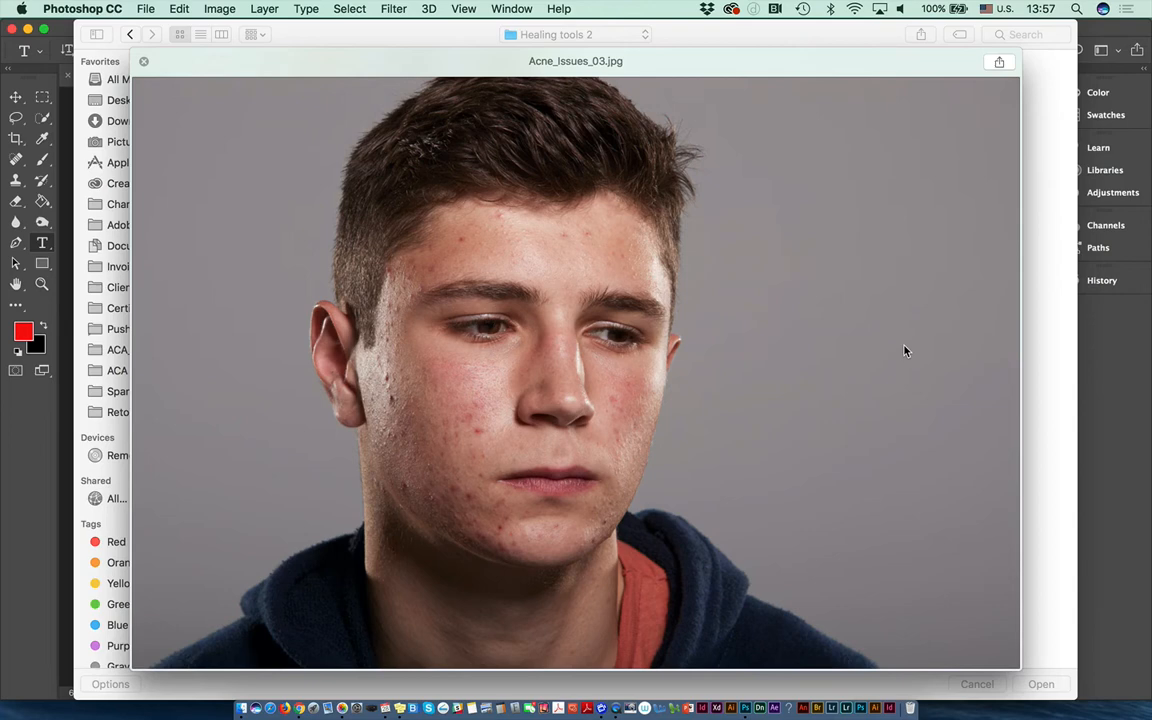
pyautogui.click(143, 61)
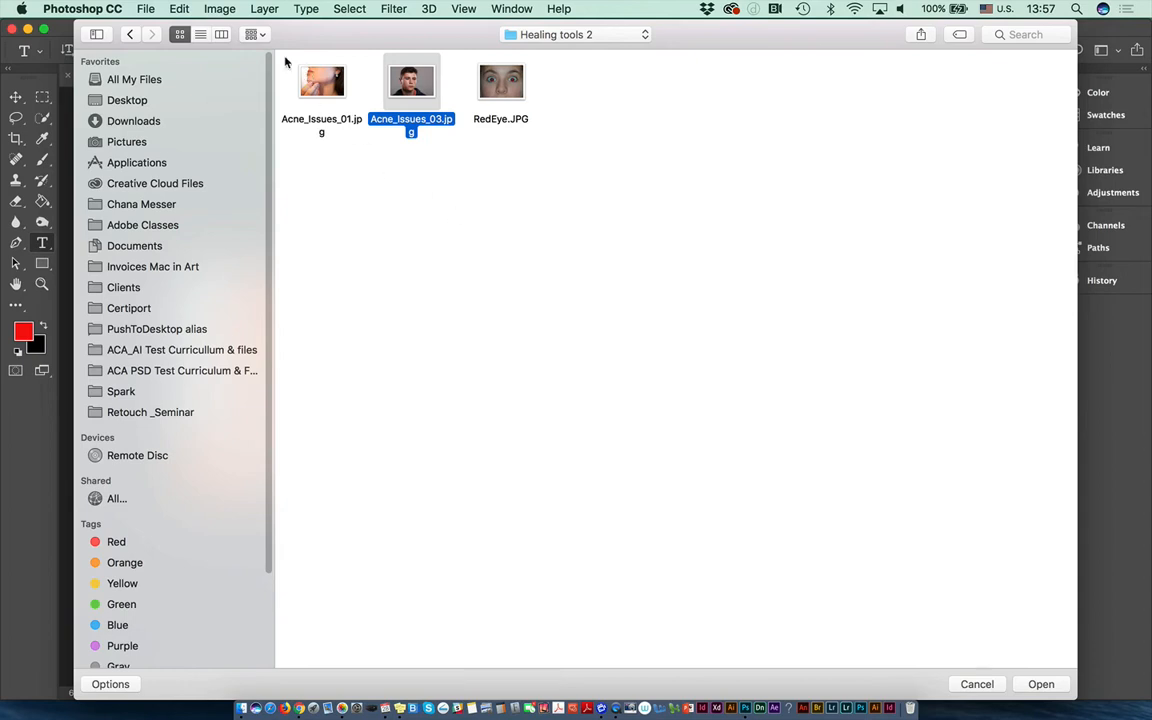
pyautogui.click(129, 35)
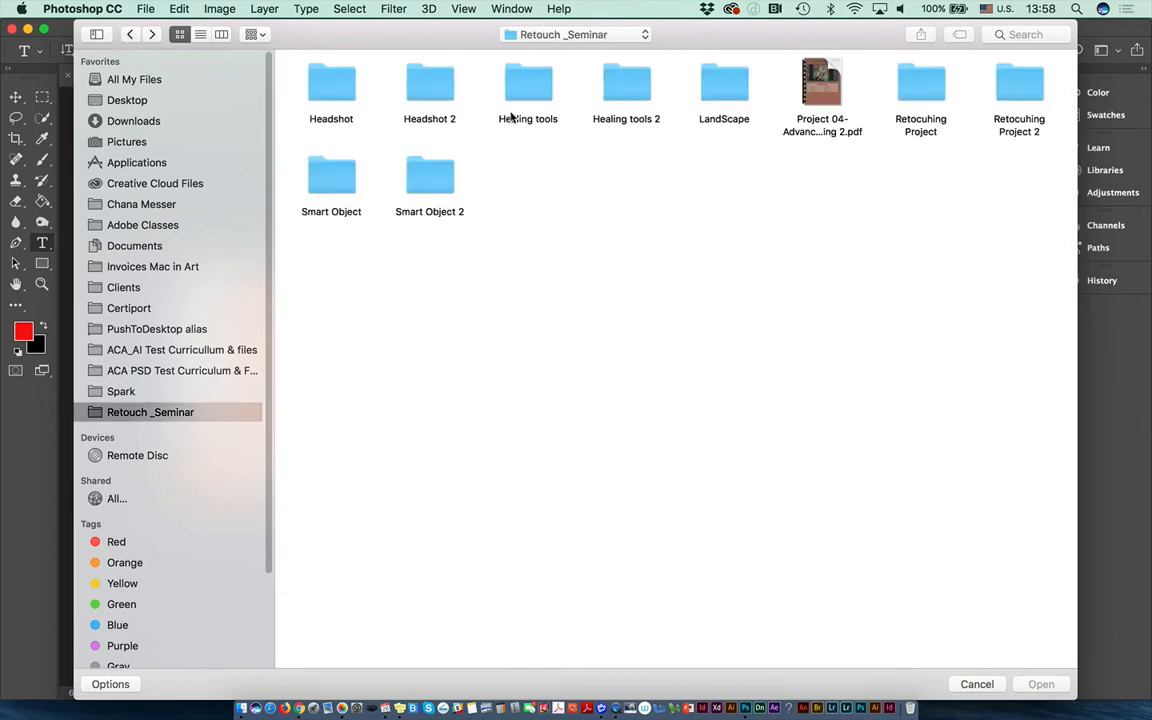
# Preview DSC_7358.jpg in the Headshot folder and open it.
pyautogui.doubleClick(337, 93)
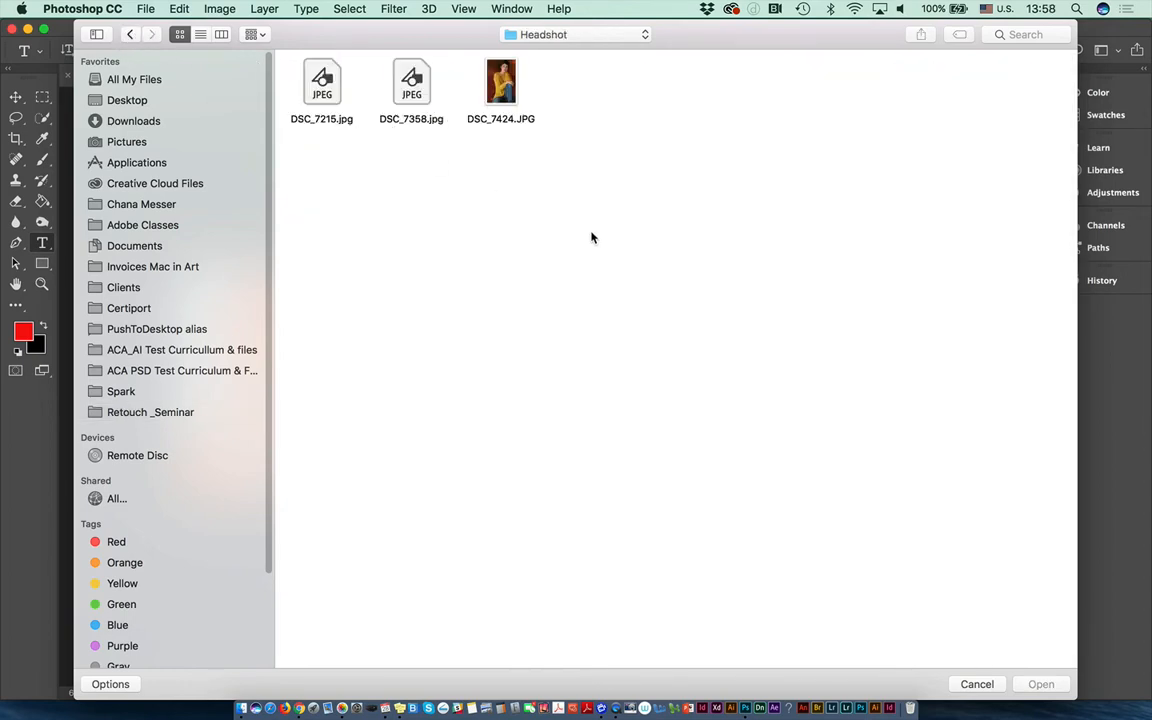
pyautogui.click(414, 92)
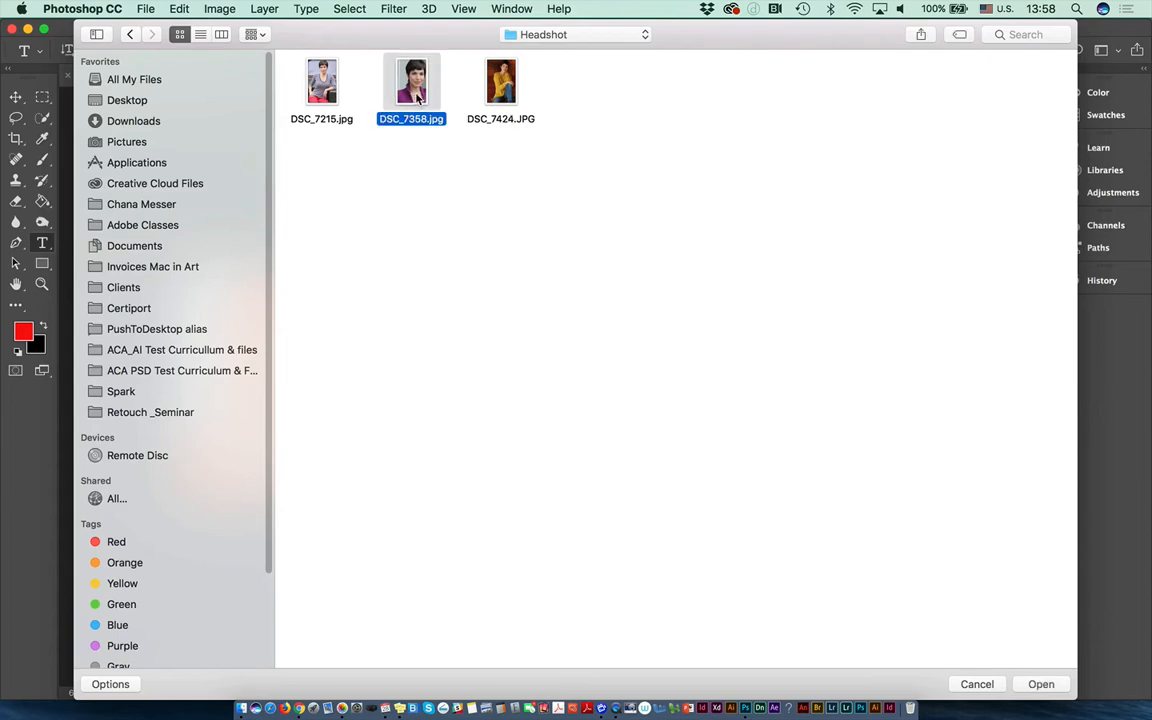
pyautogui.press('space')
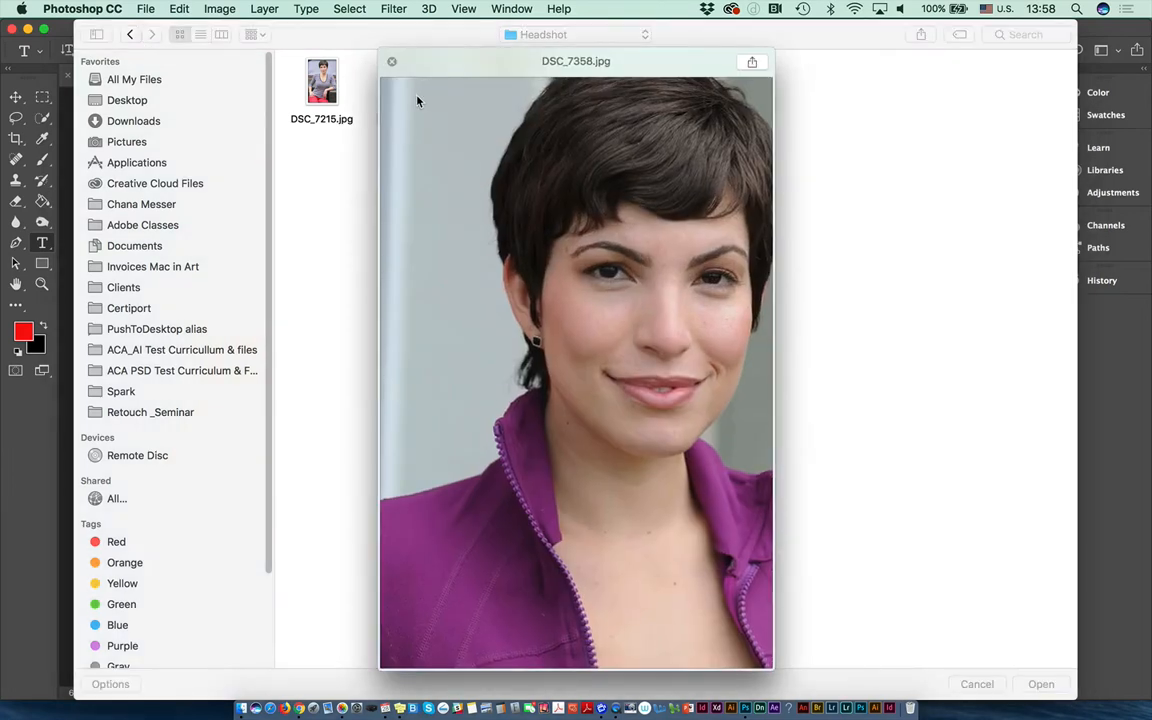
pyautogui.press('space')
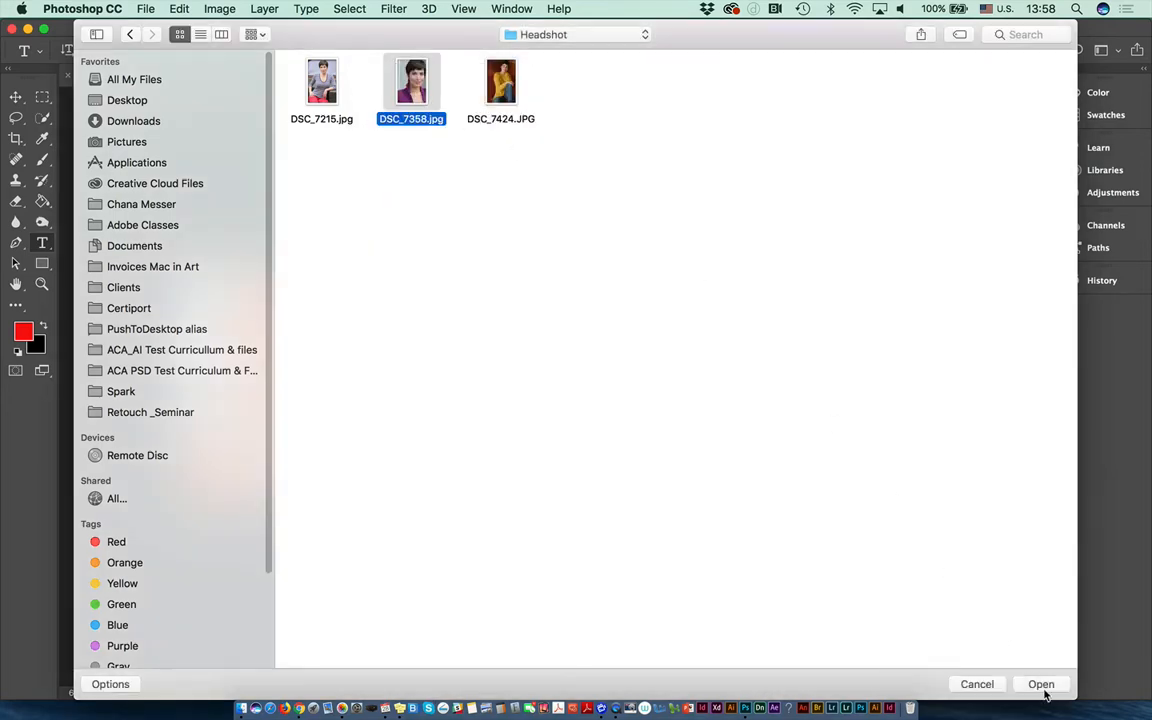
pyautogui.click(1038, 683)
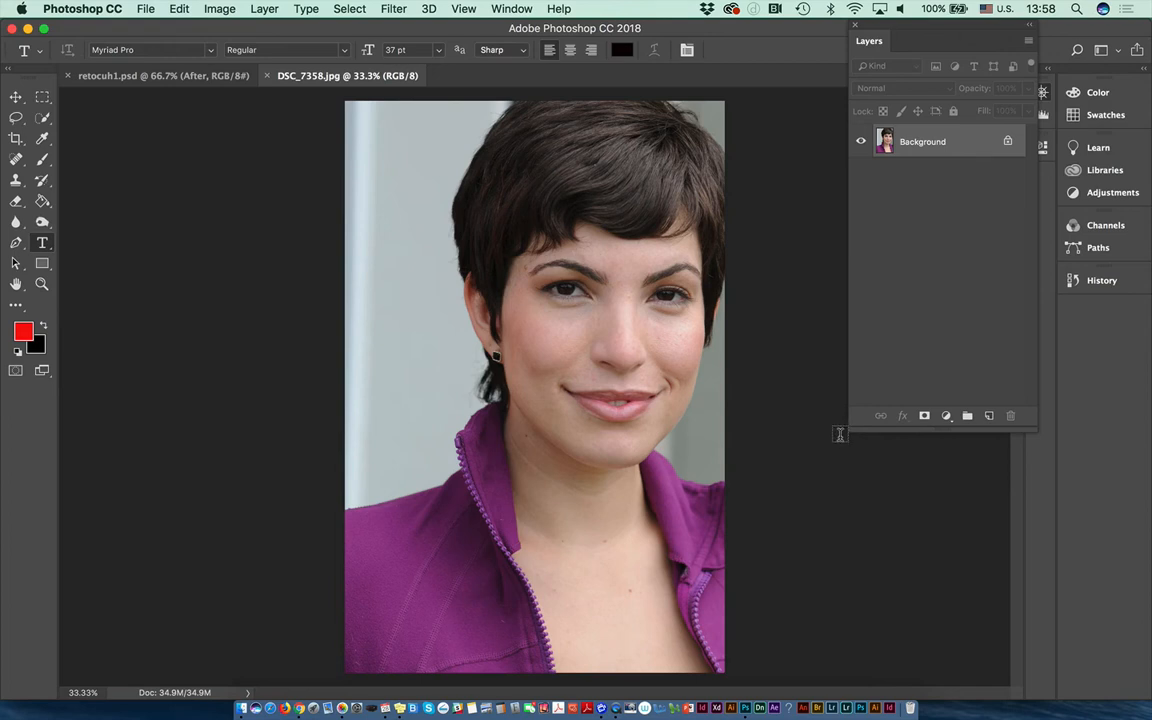
# Duplicate the Background layer of the portrait under the name retocuh.
pyautogui.click(1028, 42)
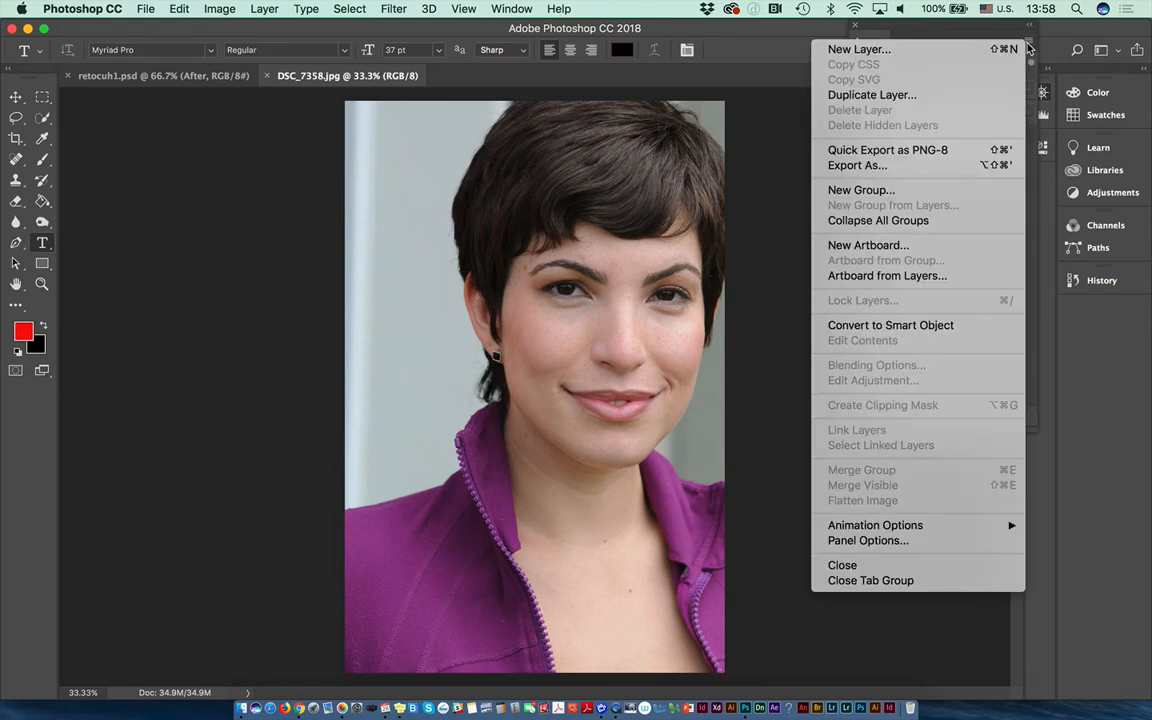
pyautogui.click(967, 98)
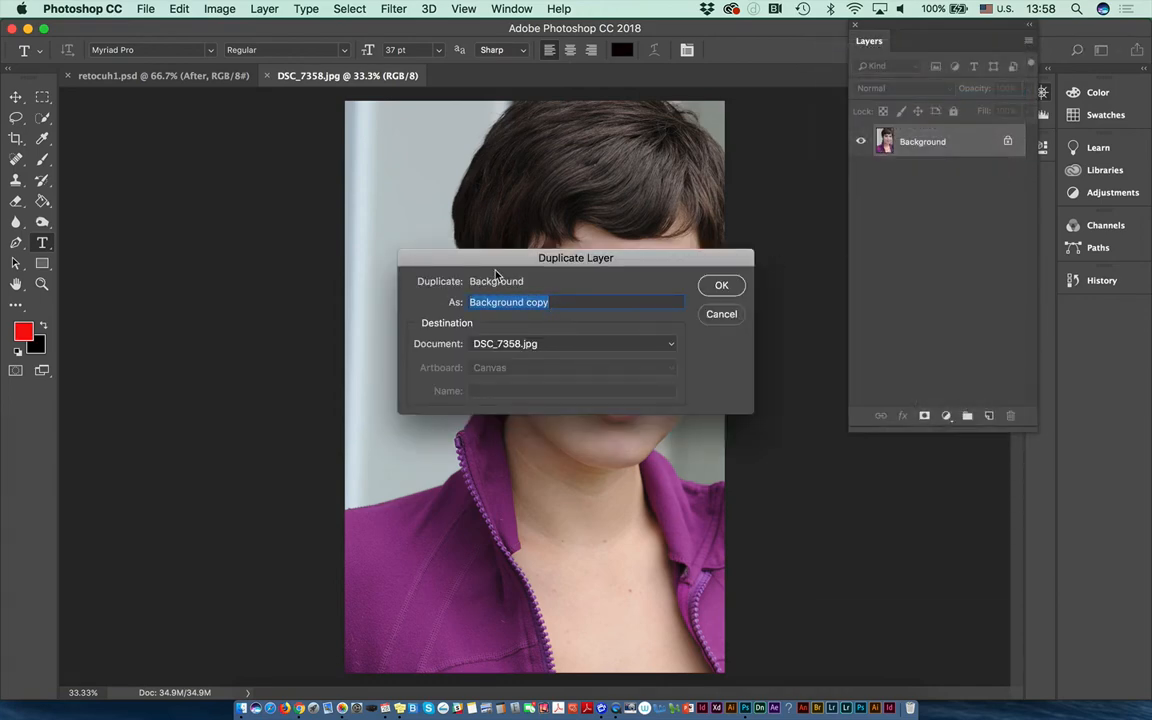
pyautogui.write('retocuh')
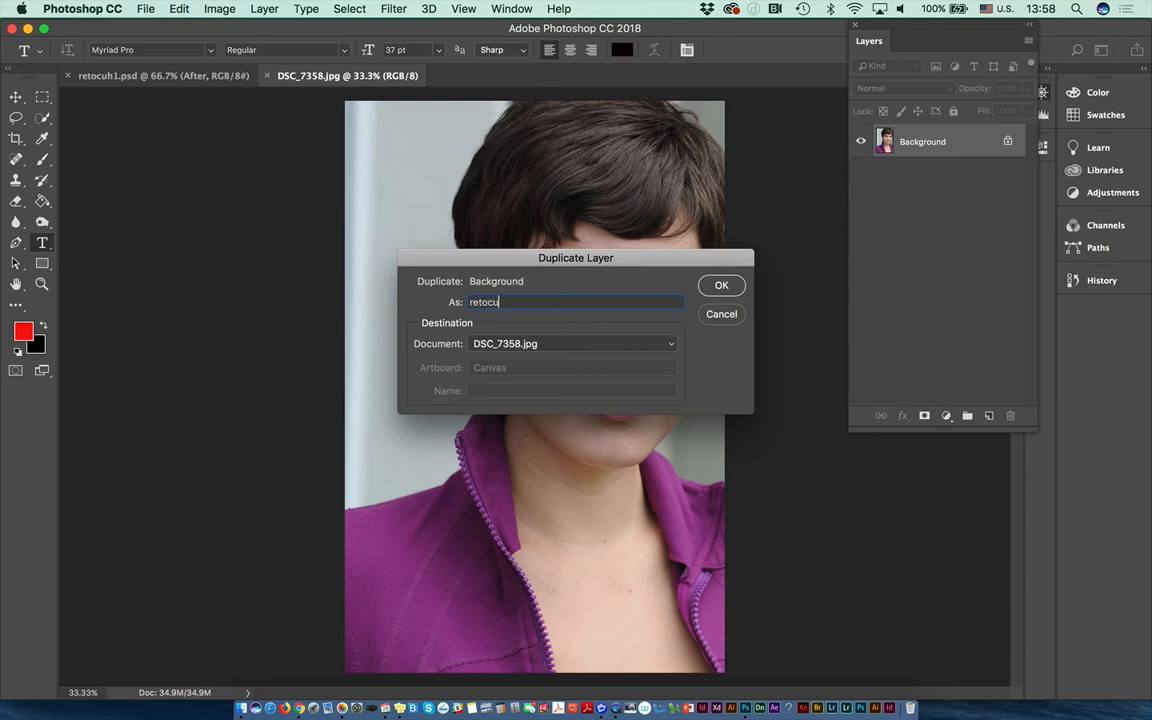
pyautogui.click(721, 285)
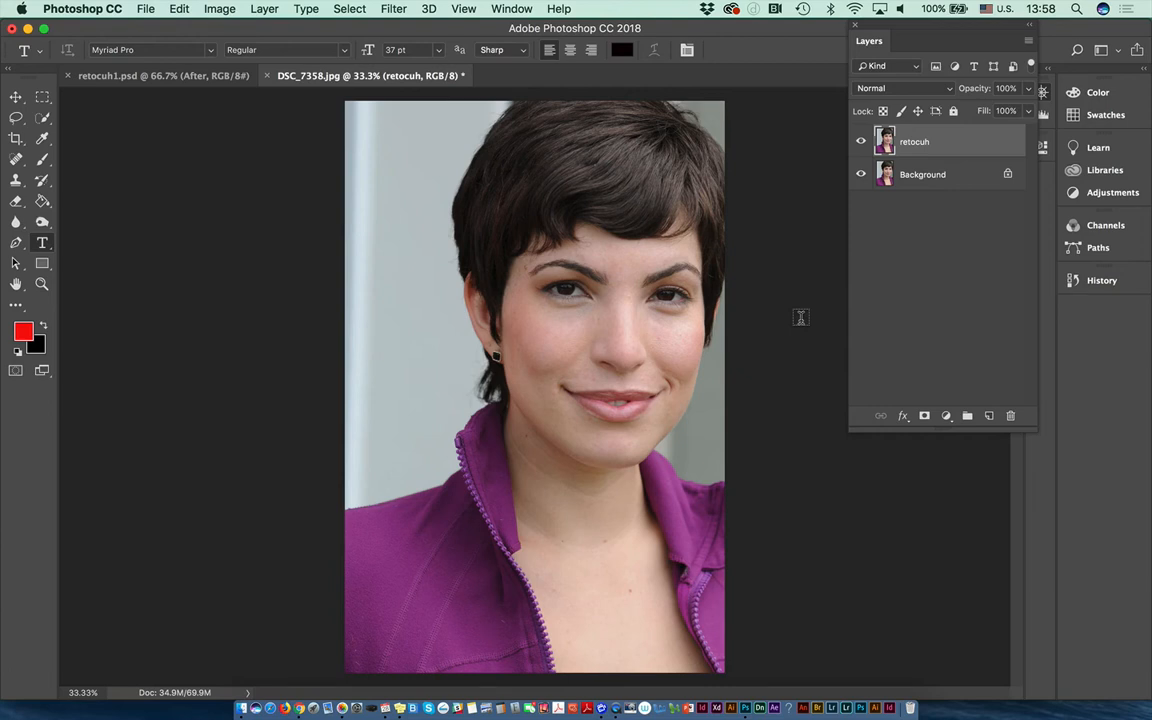
# Make six quick copies of the retocuh layer with Layer Via Copy.
pyautogui.press('super+j')
pyautogui.press('super+j')
pyautogui.press('super+j')
pyautogui.press('super+j')
pyautogui.press('super+j')
pyautogui.press('super+j')
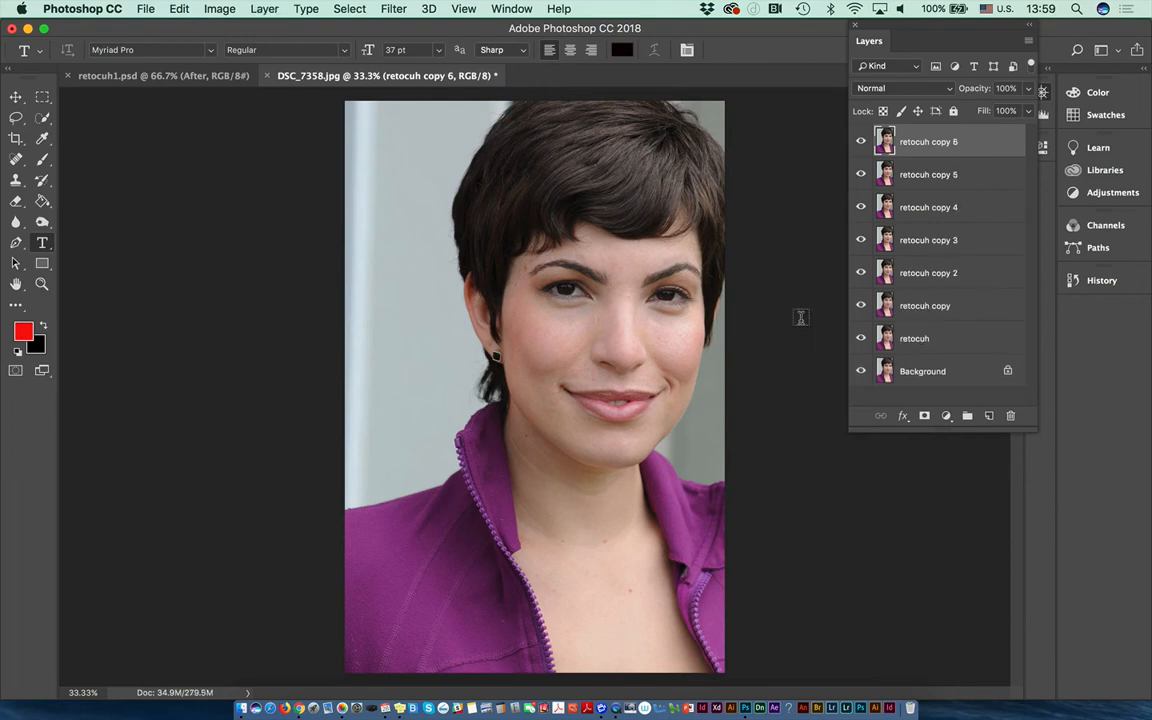
# Delete the six extra copies of the retocuh layer, keeping only retocuh and Background.
pyautogui.click(946, 309)
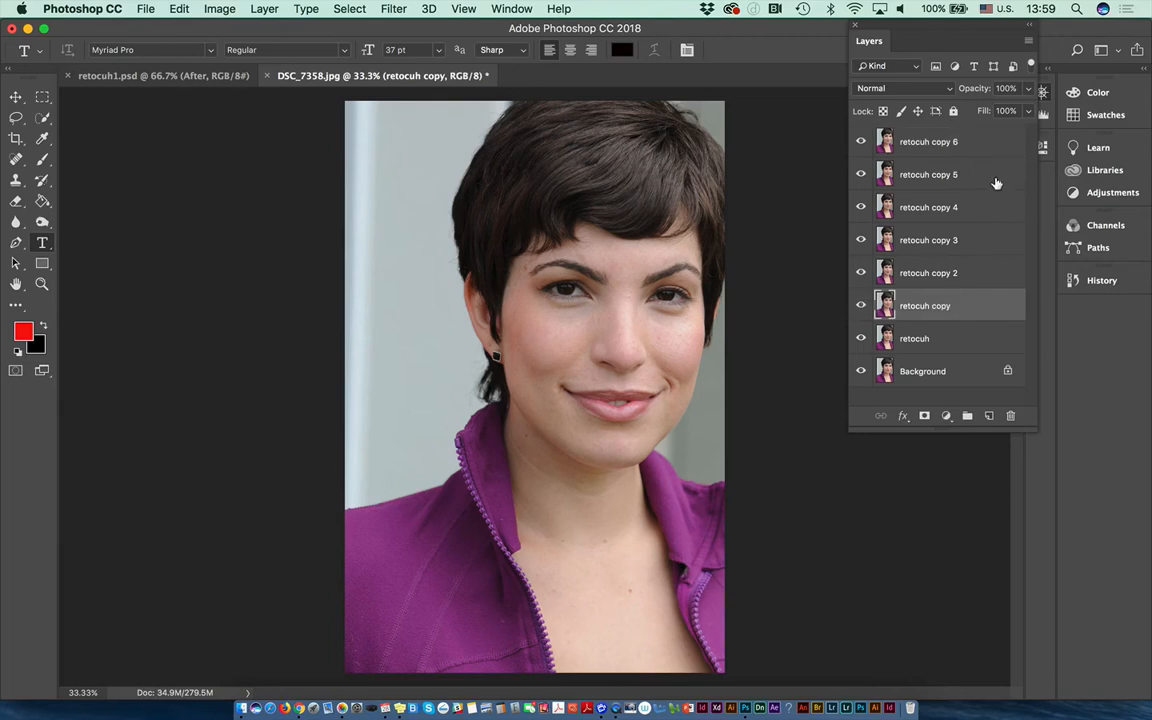
pyautogui.keyDown('shift'); pyautogui.click(969, 144); pyautogui.keyUp('shift')
pyautogui.click(1011, 416)
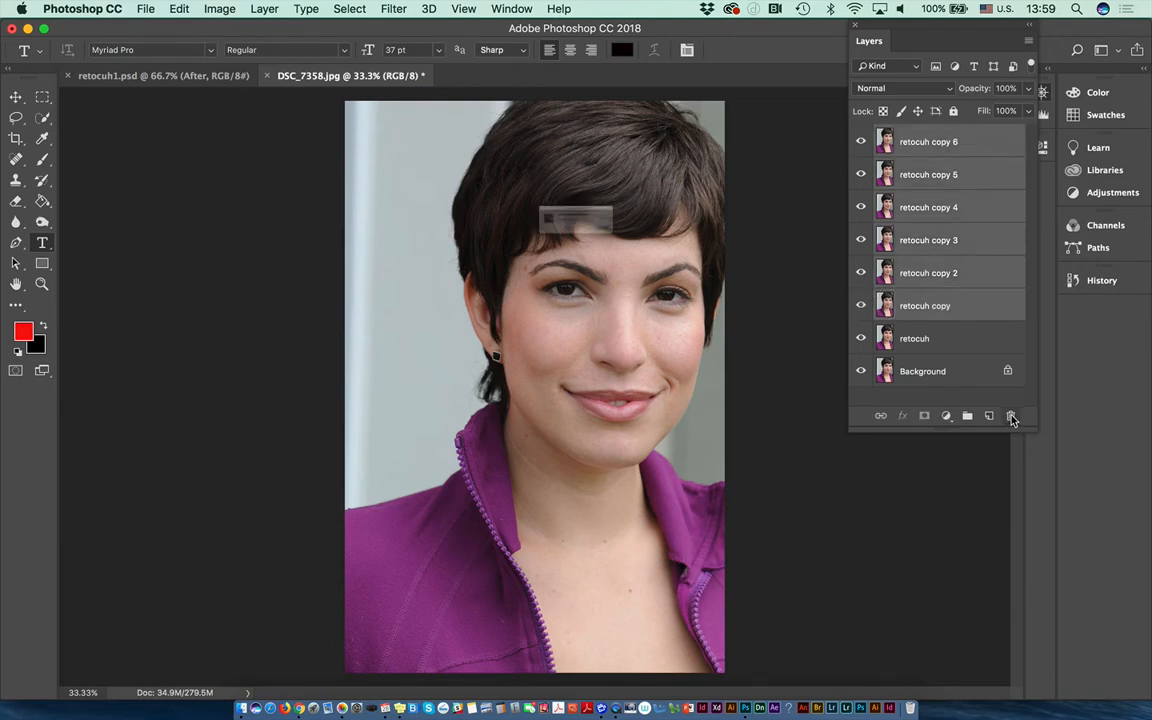
pyautogui.press('Return')
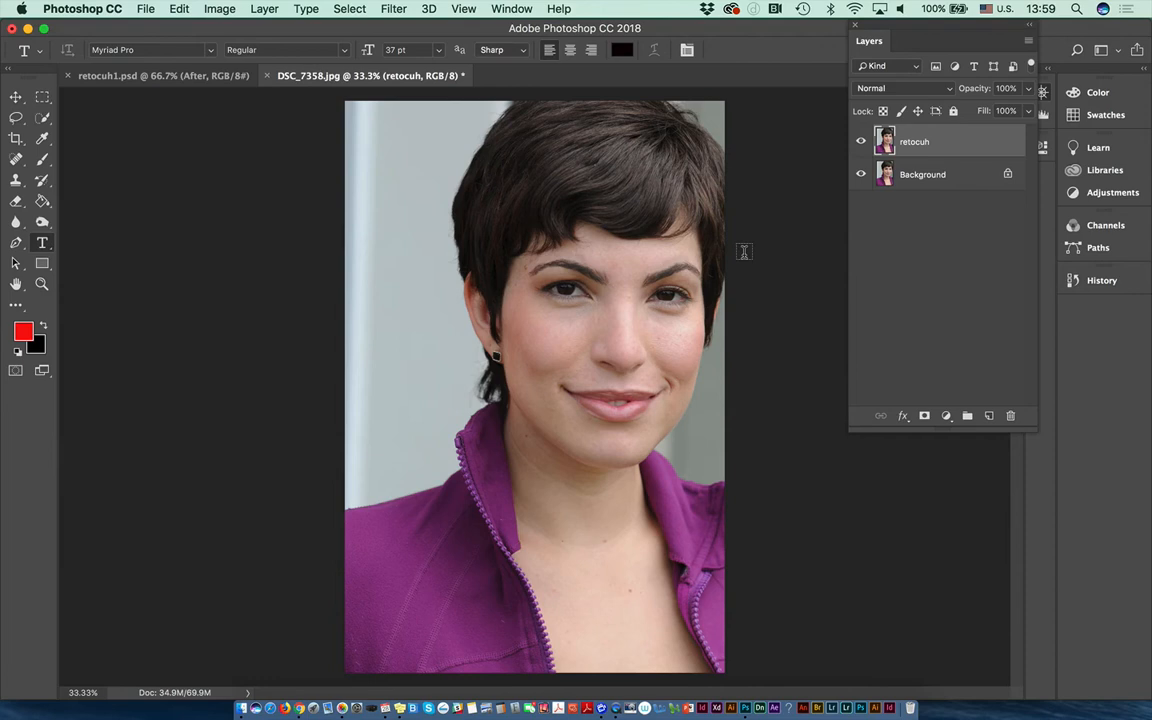
pyautogui.click(265, 9)
pyautogui.moveTo(253, 28)
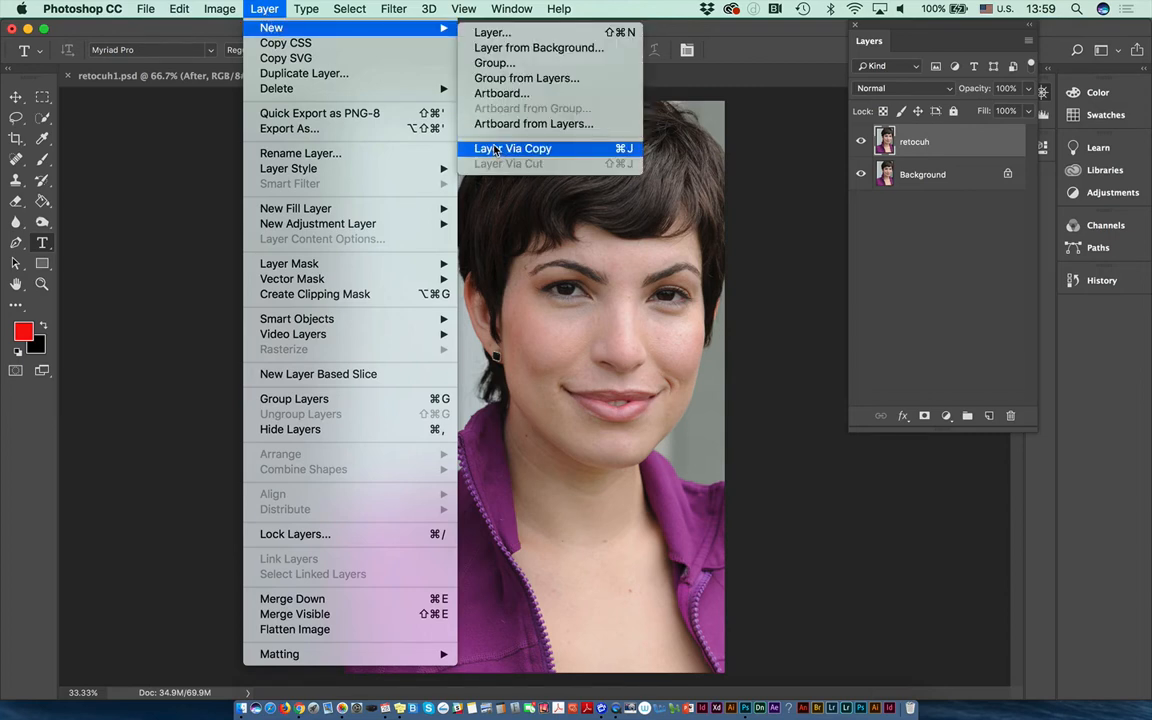
pyautogui.click(157, 174)
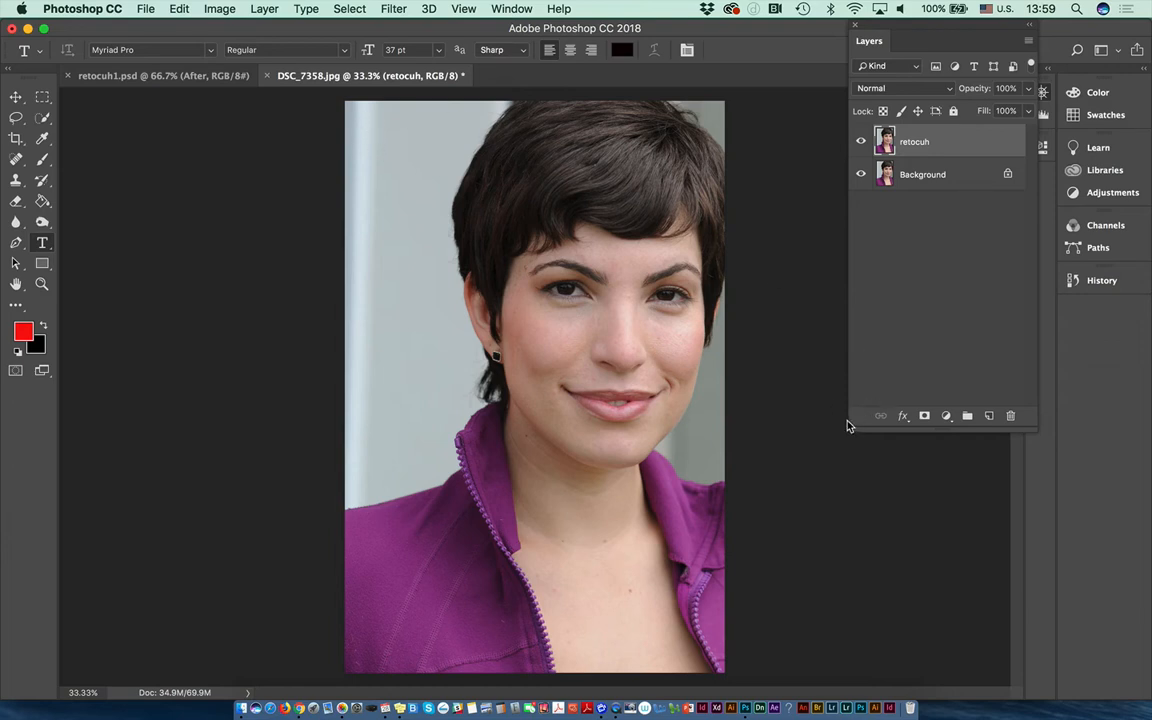
# Lock the position of the retocuh layer.
pyautogui.press('super+equal')
pyautogui.press('super+equal')
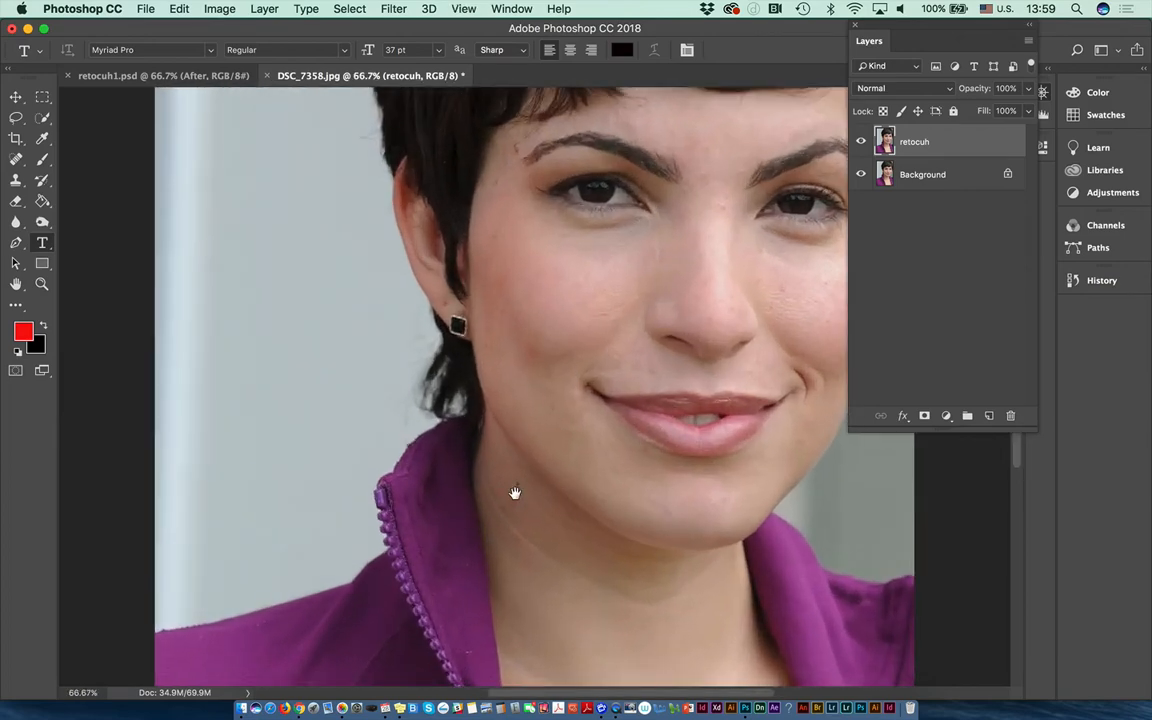
pyautogui.moveTo(514, 492); pyautogui.dragTo(395, 552)
pyautogui.press('super+equal')
pyautogui.press('super+equal')
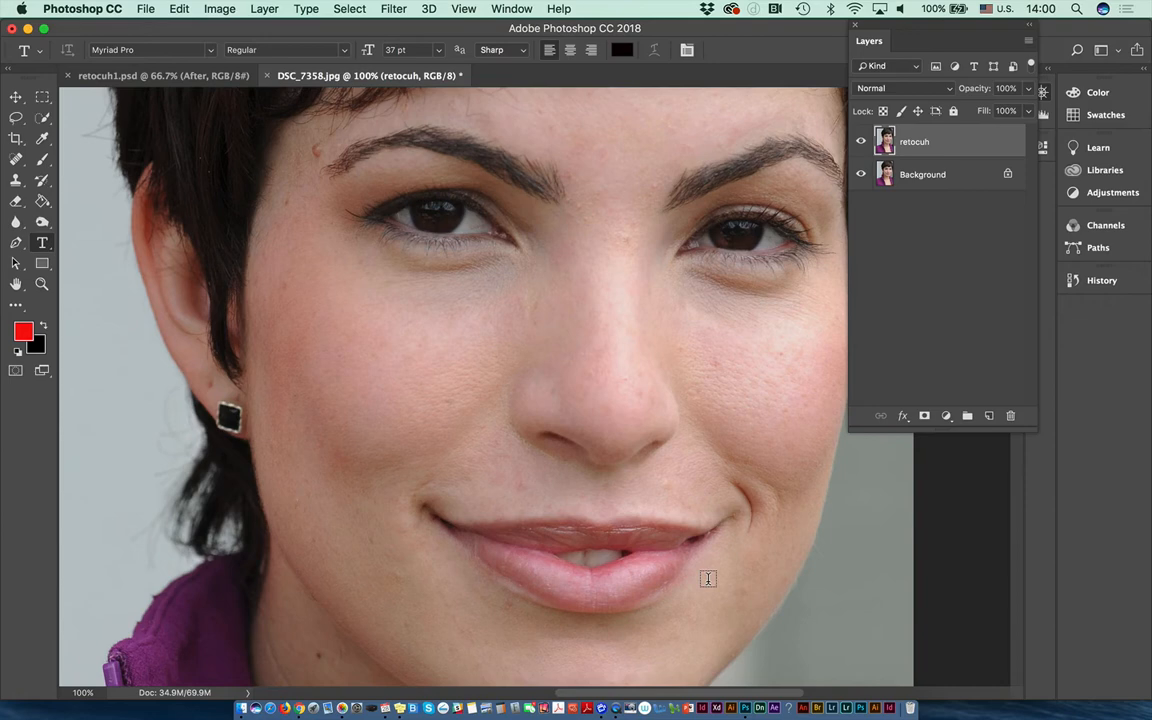
pyautogui.click(918, 112)
# Create a new empty layer named Healing Brush above the retocuh layer.
pyautogui.click(1028, 40)
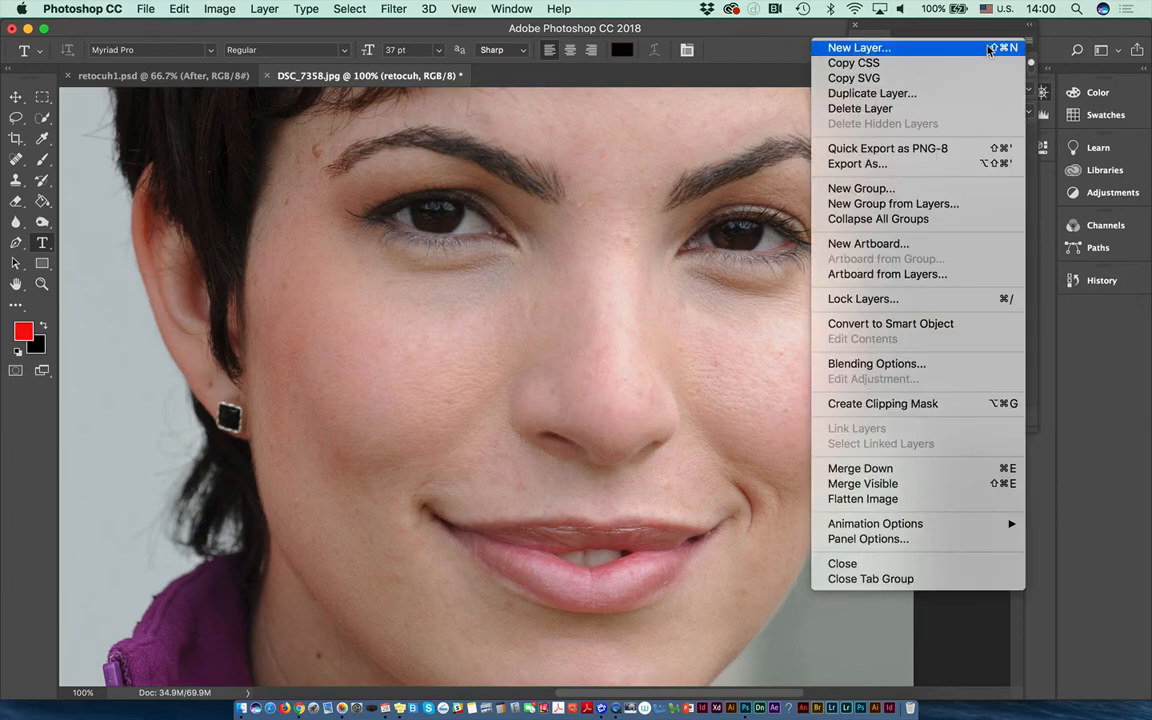
pyautogui.click(988, 50)
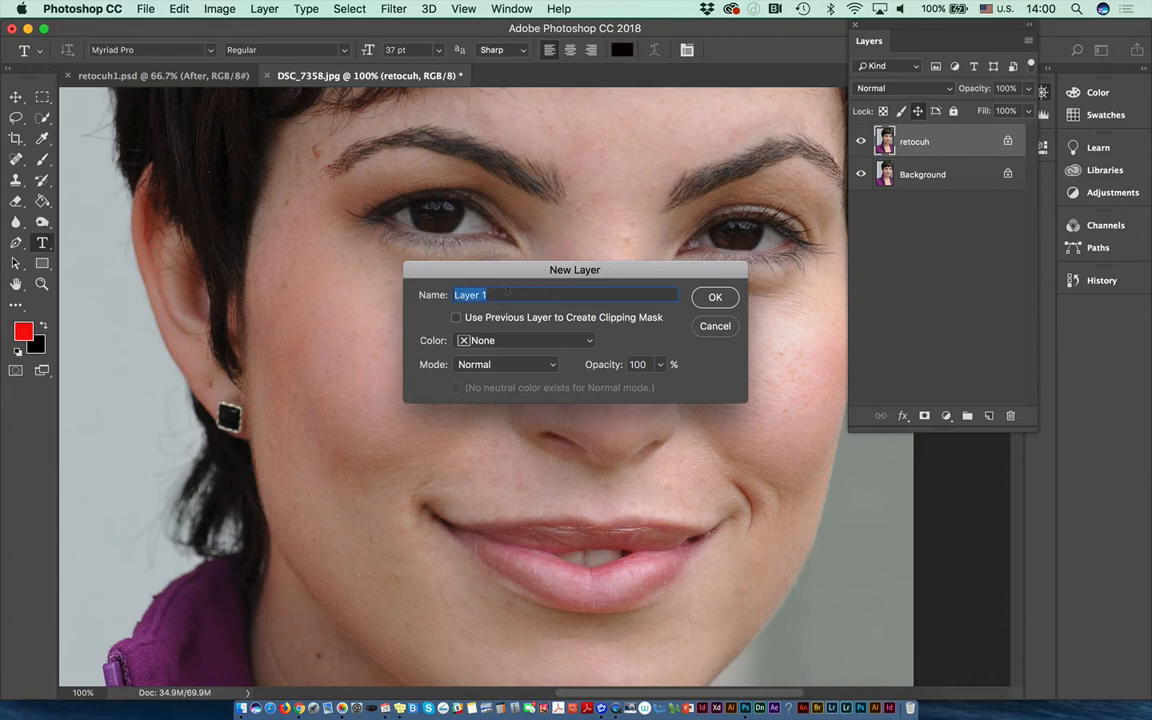
pyautogui.write('Healing Brush')
pyautogui.click(709, 304)
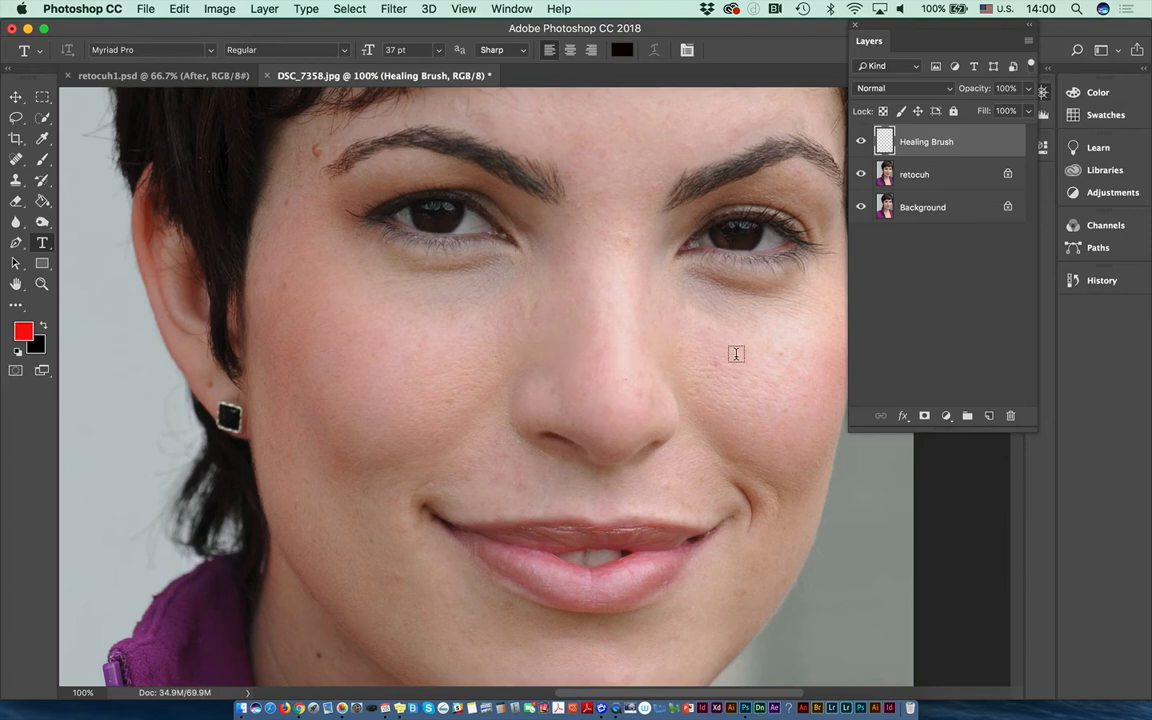
# Switch from the Spot Healing Brush to the Healing Brush tool for retouching on the new layer.
pyautogui.press('j')
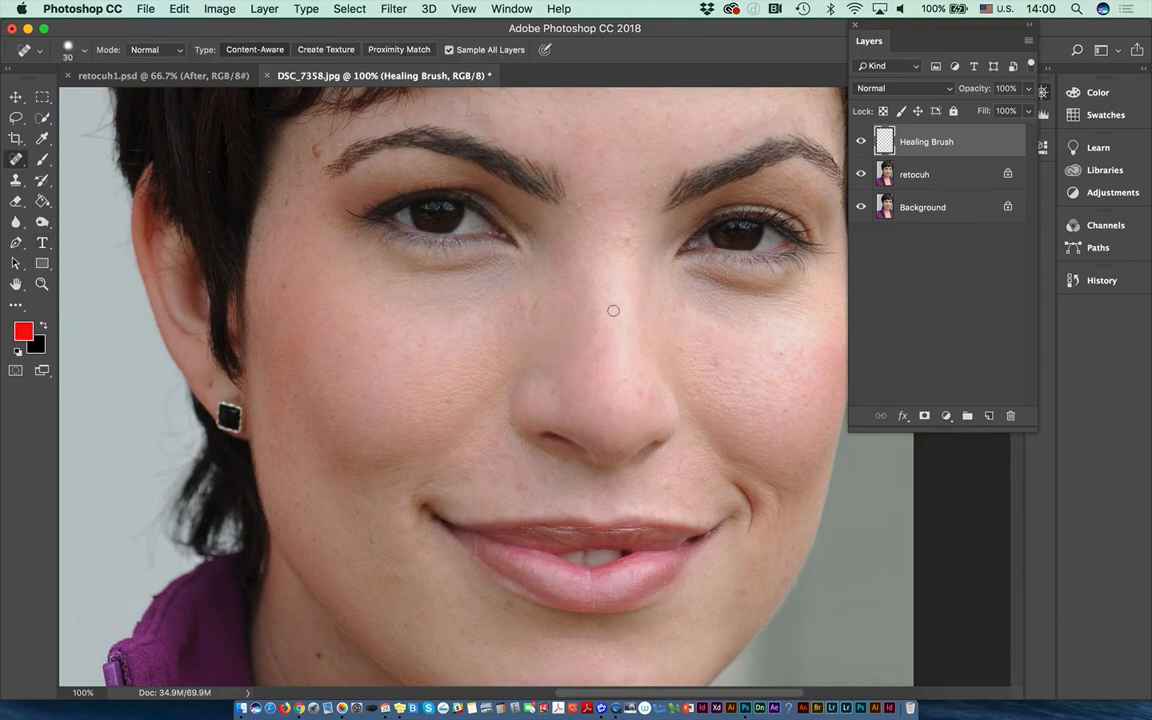
pyautogui.click(16, 159)
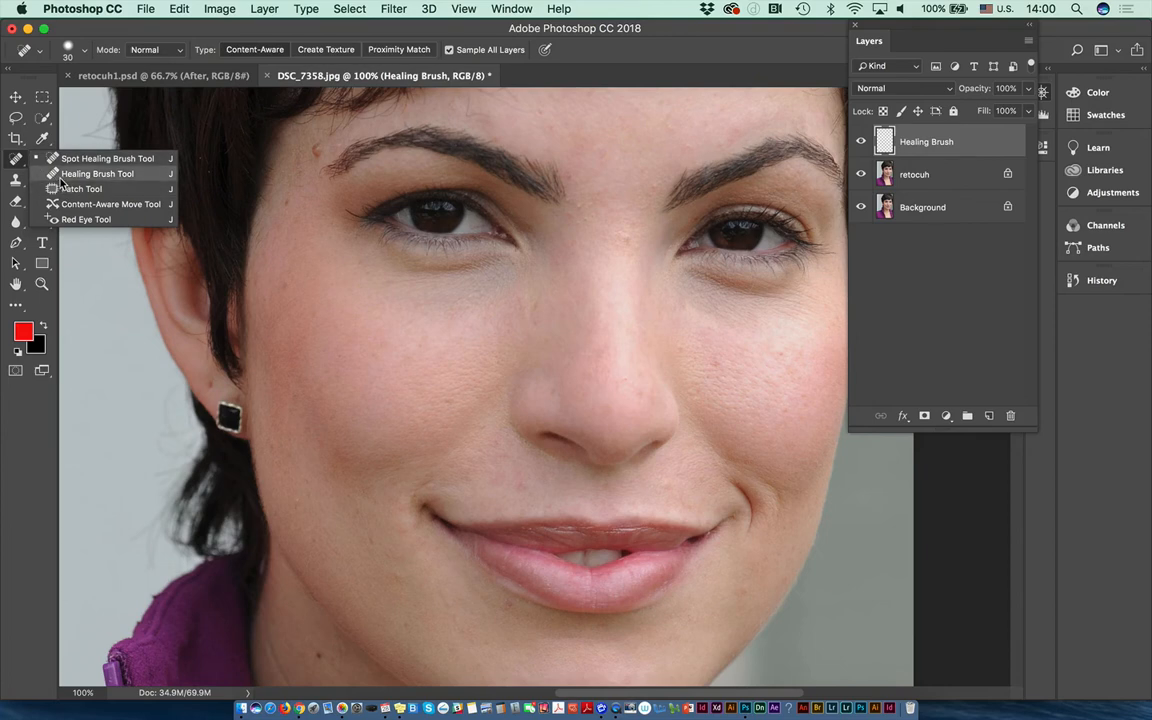
pyautogui.click(97, 174)
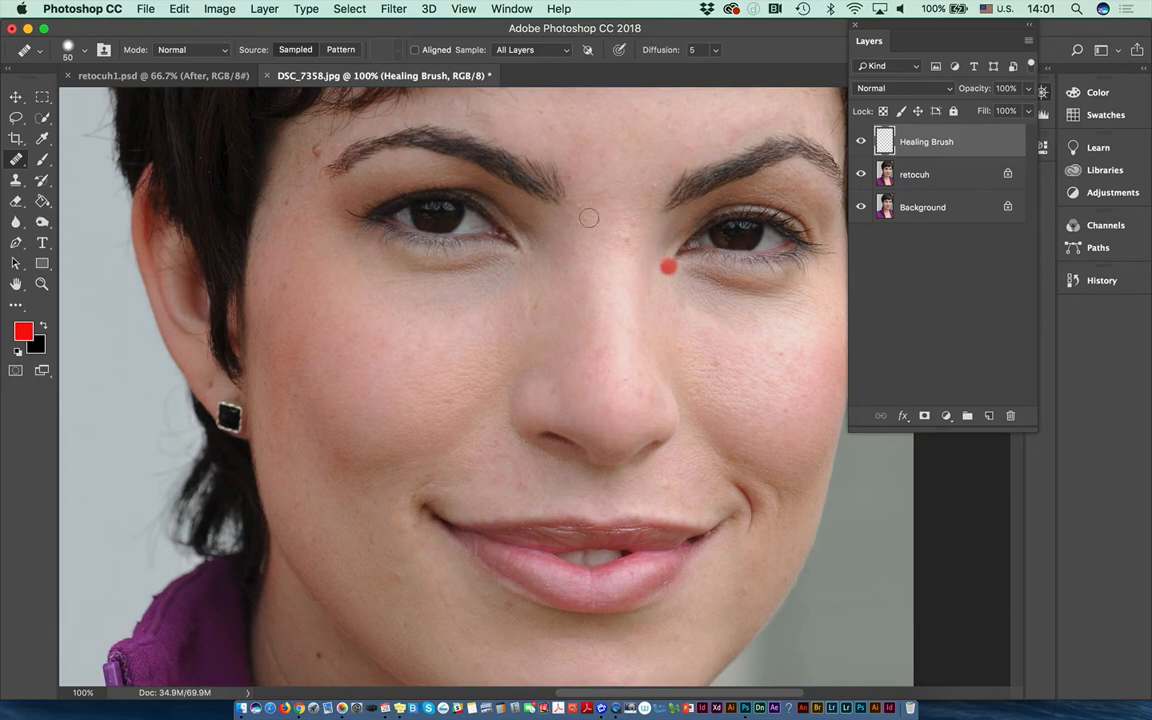
# Set the Healing Brush to sample Current & Below and heal the dark skin under the eye on the photo's left side.
pyautogui.click(505, 49)
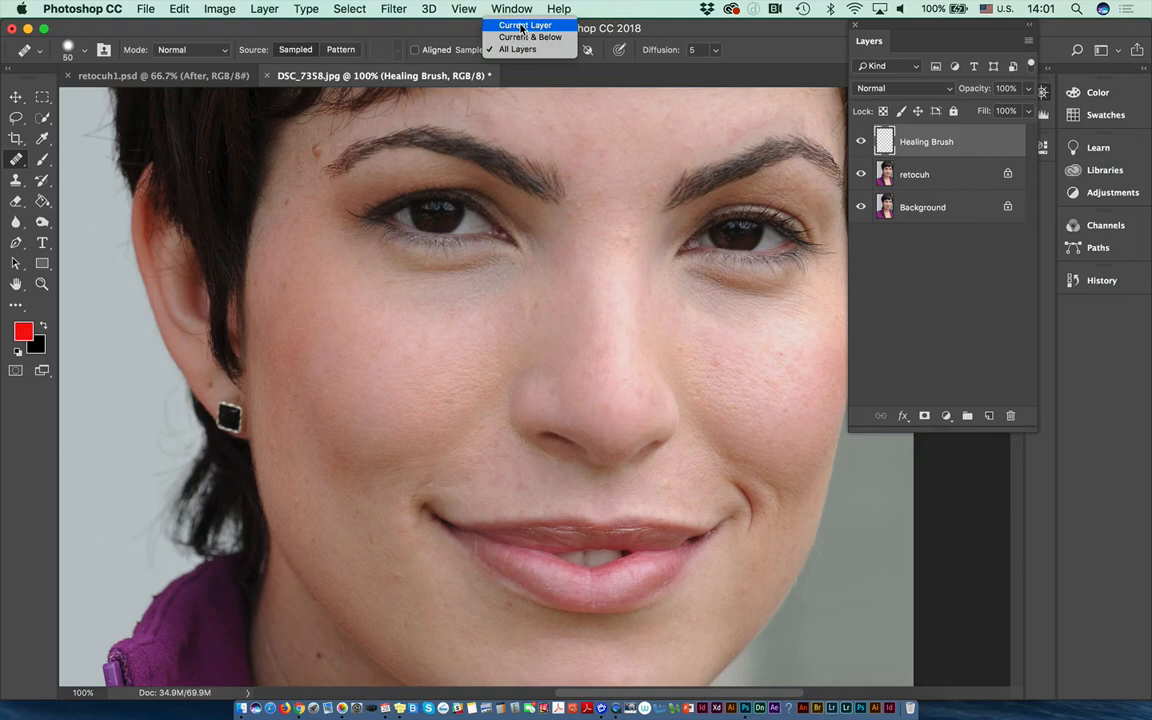
pyautogui.click(522, 25)
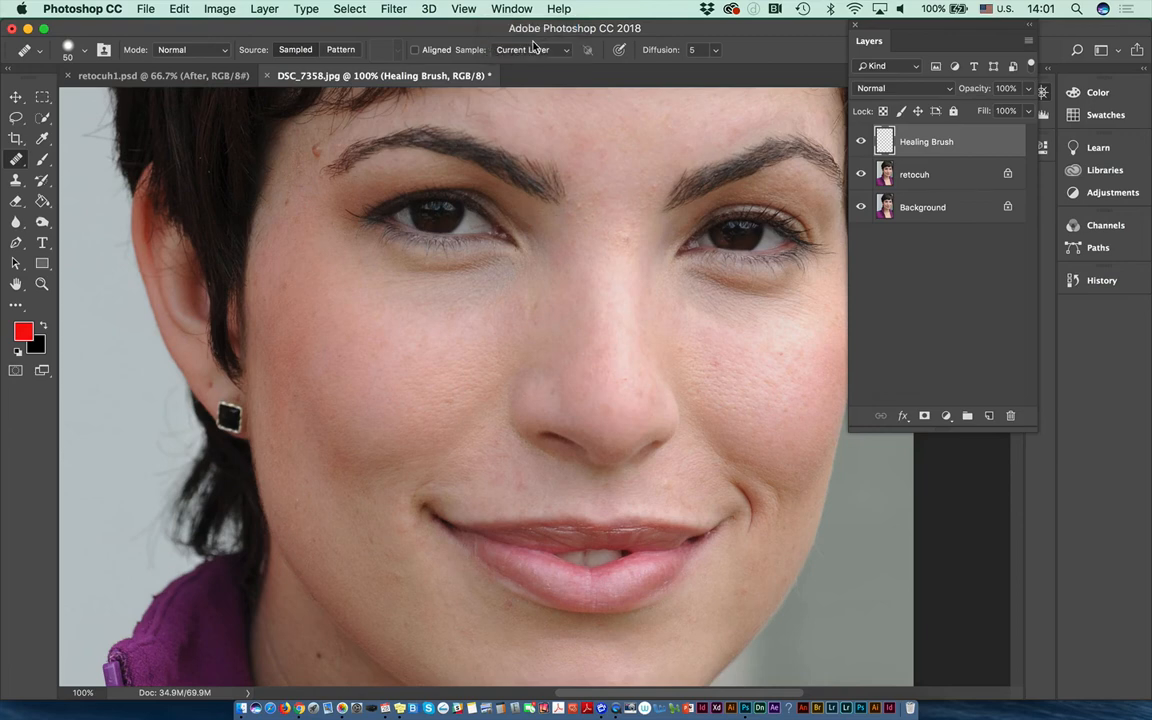
pyautogui.click(512, 49)
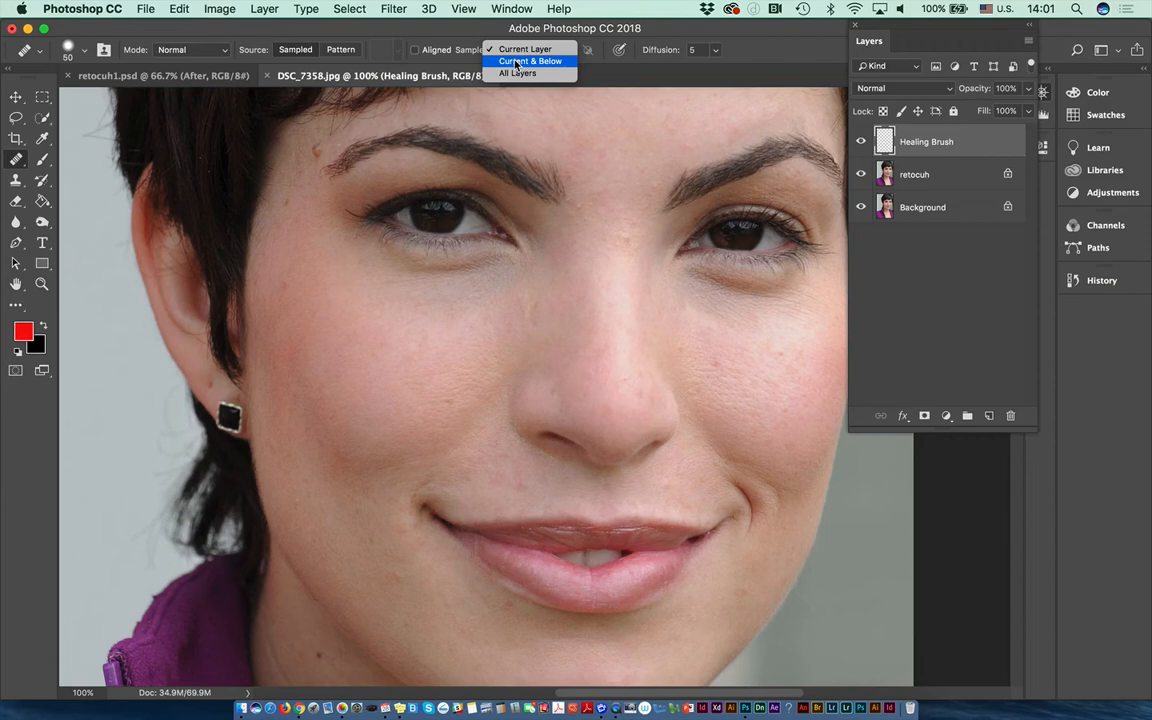
pyautogui.click(516, 62)
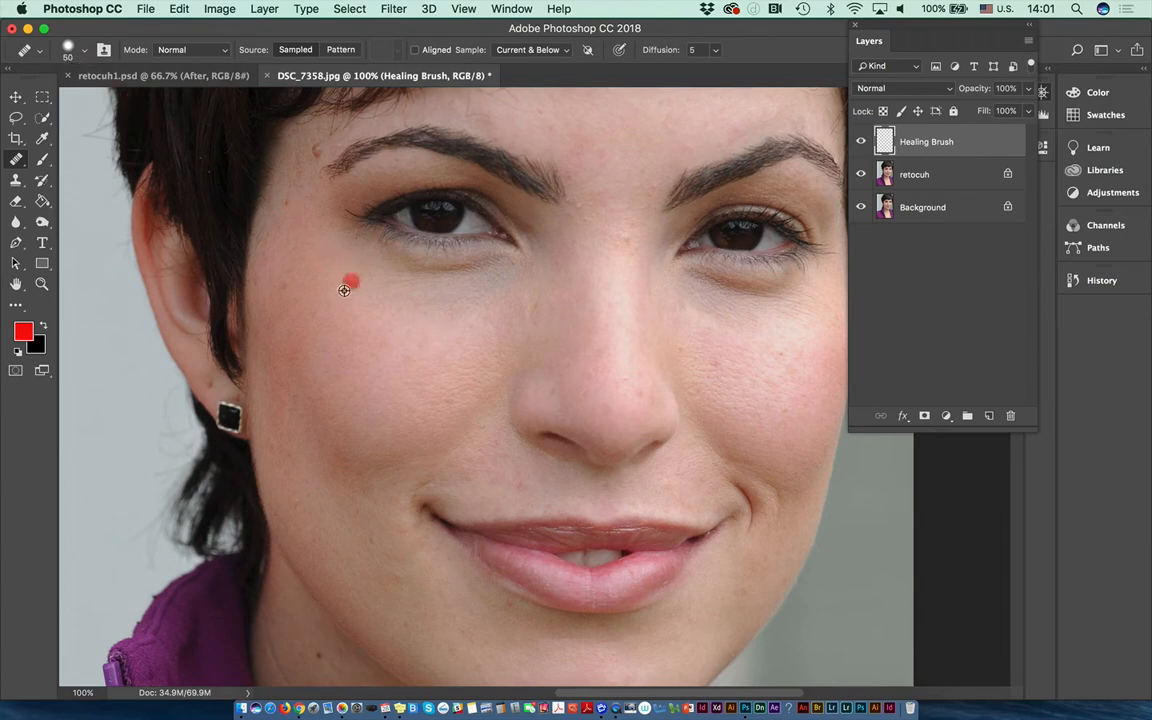
pyautogui.keyDown('alt'); pyautogui.click(435, 313); pyautogui.keyUp('alt')
pyautogui.click(407, 273)
pyautogui.click(420, 271)
pyautogui.moveTo(420, 271)
pyautogui.mouseDown()
pyautogui.moveTo(438, 269)
pyautogui.moveTo(415, 264)
pyautogui.moveTo(437, 257)
pyautogui.mouseUp()
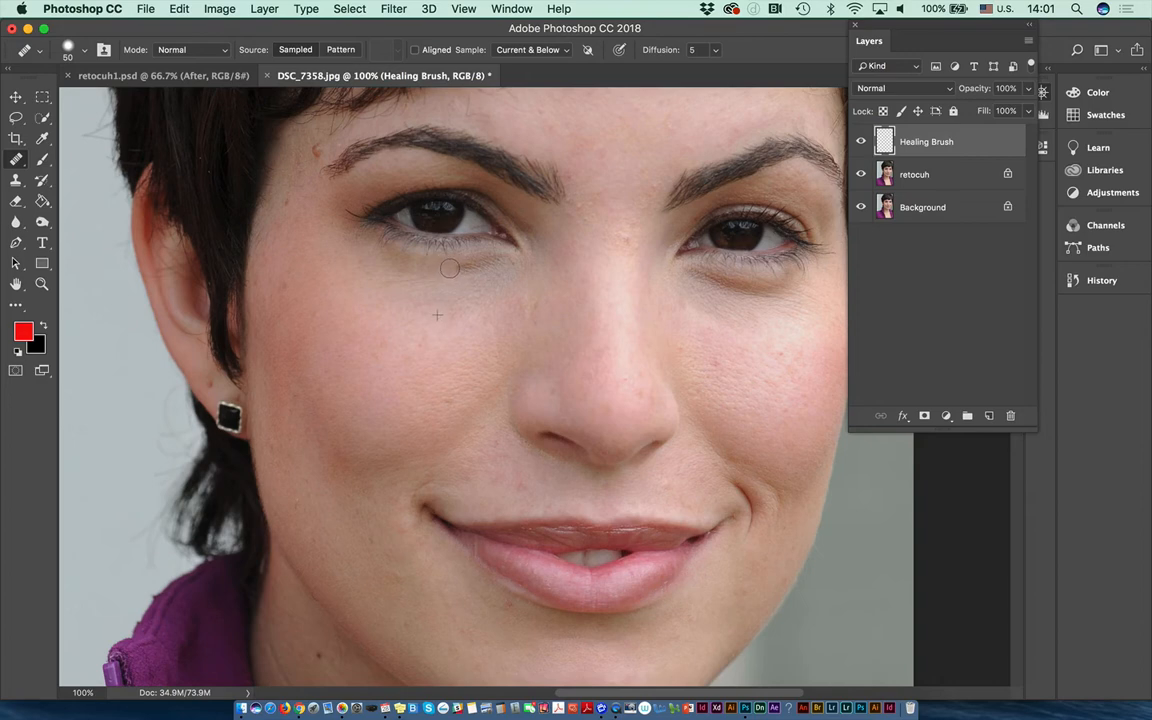
pyautogui.moveTo(457, 268); pyautogui.dragTo(455, 266)
pyautogui.moveTo(458, 268); pyautogui.dragTo(457, 267)
# Turn on aligned sampling and heal the shadow under the inner part of the left-side eye from a new cheek sample.
pyautogui.click(414, 49)
pyautogui.click(479, 133)
pyautogui.keyDown('alt'); pyautogui.click(459, 325); pyautogui.keyUp('alt')
pyautogui.click(470, 263)
pyautogui.click(496, 259)
pyautogui.click(505, 262)
pyautogui.click(480, 270)
pyautogui.click(489, 268)
pyautogui.click(508, 268)
pyautogui.moveTo(507, 270); pyautogui.dragTo(522, 278)
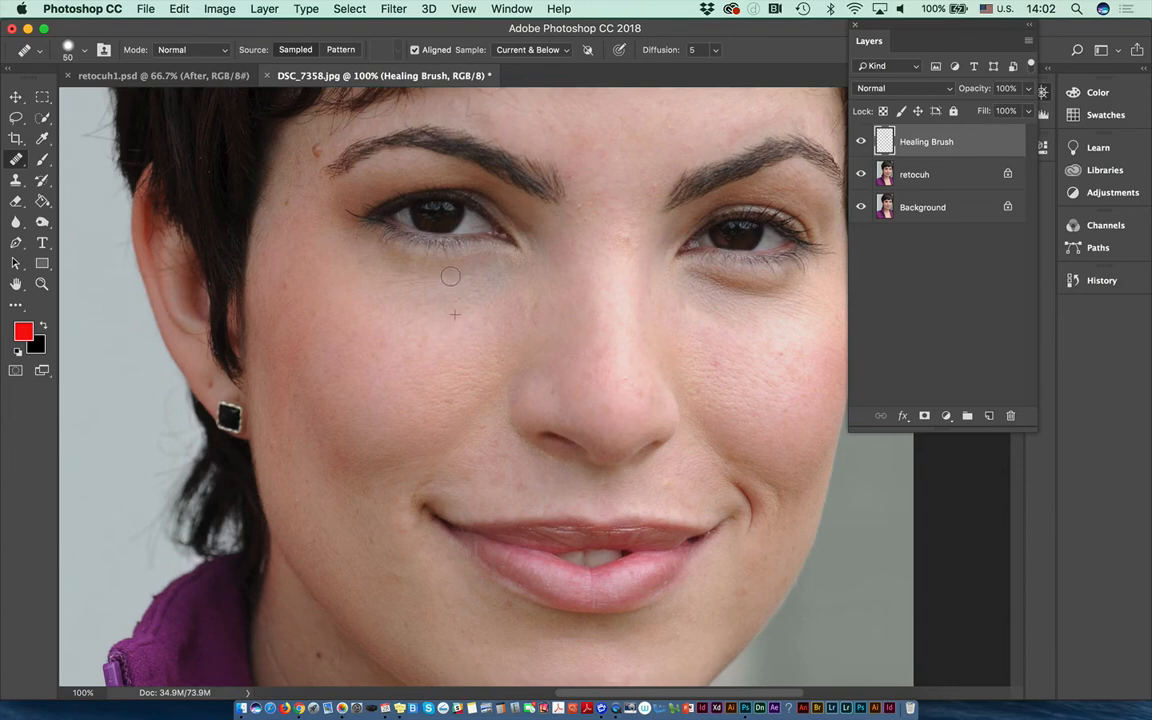
# Heal the skin under the outer part of the left-side eye and compare with the Healing Brush layer hidden and shown.
pyautogui.keyDown('alt'); pyautogui.click(478, 292); pyautogui.keyUp('alt')
pyautogui.moveTo(405, 281)
pyautogui.mouseDown()
pyautogui.moveTo(382, 274)
pyautogui.moveTo(412, 276)
pyautogui.moveTo(402, 279)
pyautogui.mouseUp()
pyautogui.keyDown('alt'); pyautogui.click(409, 302); pyautogui.keyUp('alt')
pyautogui.keyDown('alt'); pyautogui.click(406, 305); pyautogui.keyUp('alt')
pyautogui.moveTo(397, 285); pyautogui.dragTo(391, 285)
pyautogui.click(862, 142)
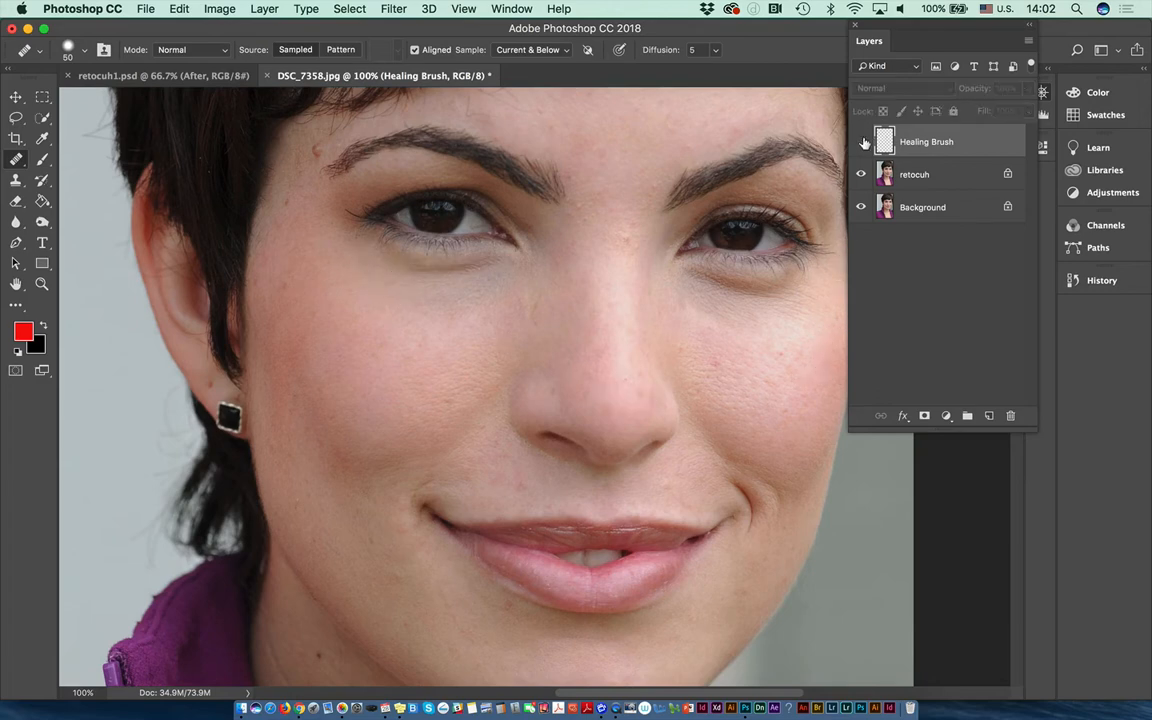
pyautogui.click(862, 142)
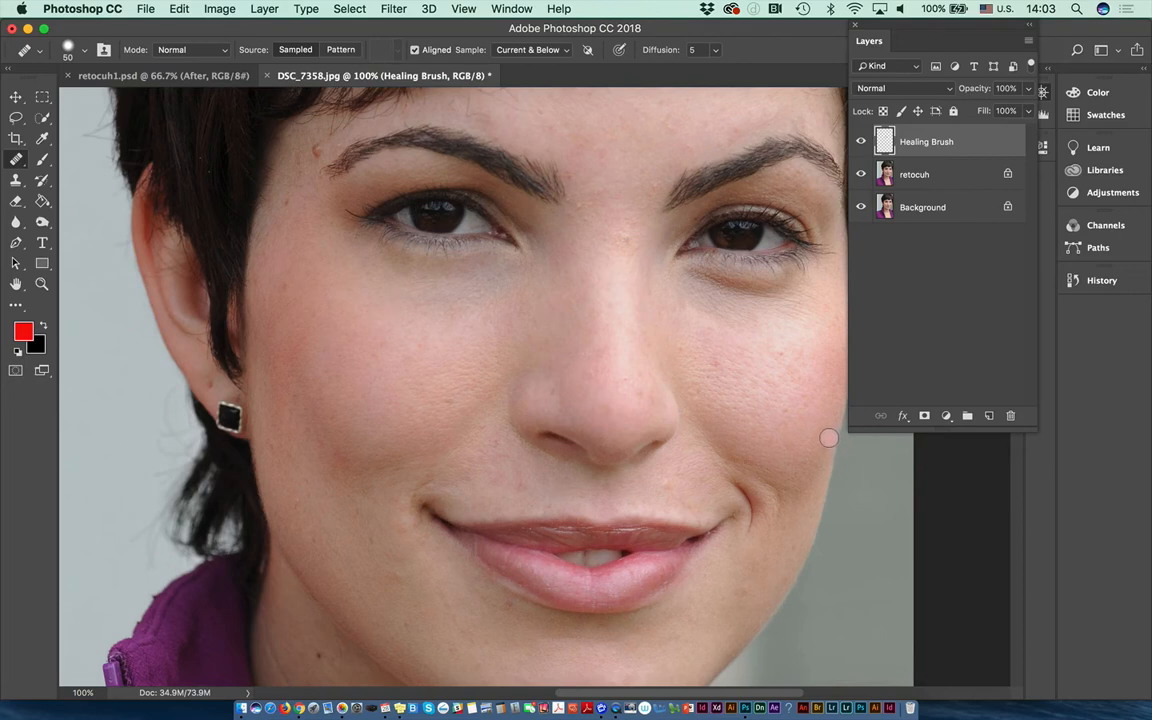
# Rename the Healing Brush layer as Healing Brush left side.
pyautogui.doubleClick(932, 141)
pyautogui.click(955, 142)
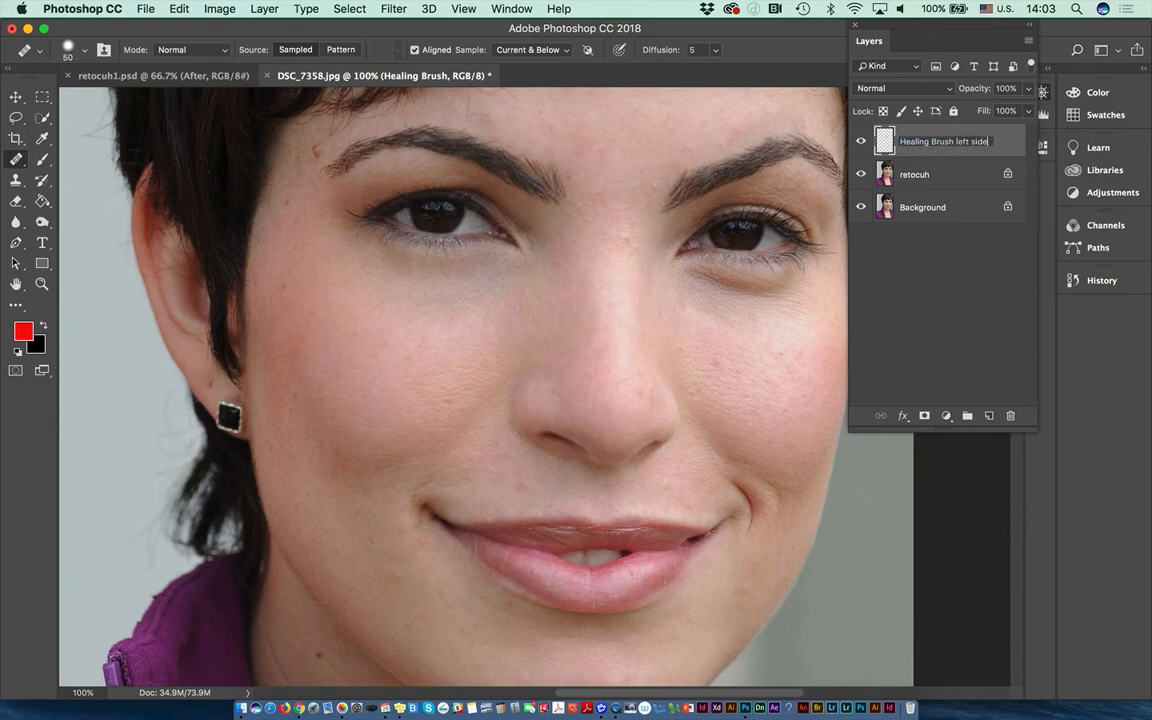
pyautogui.press('Return')
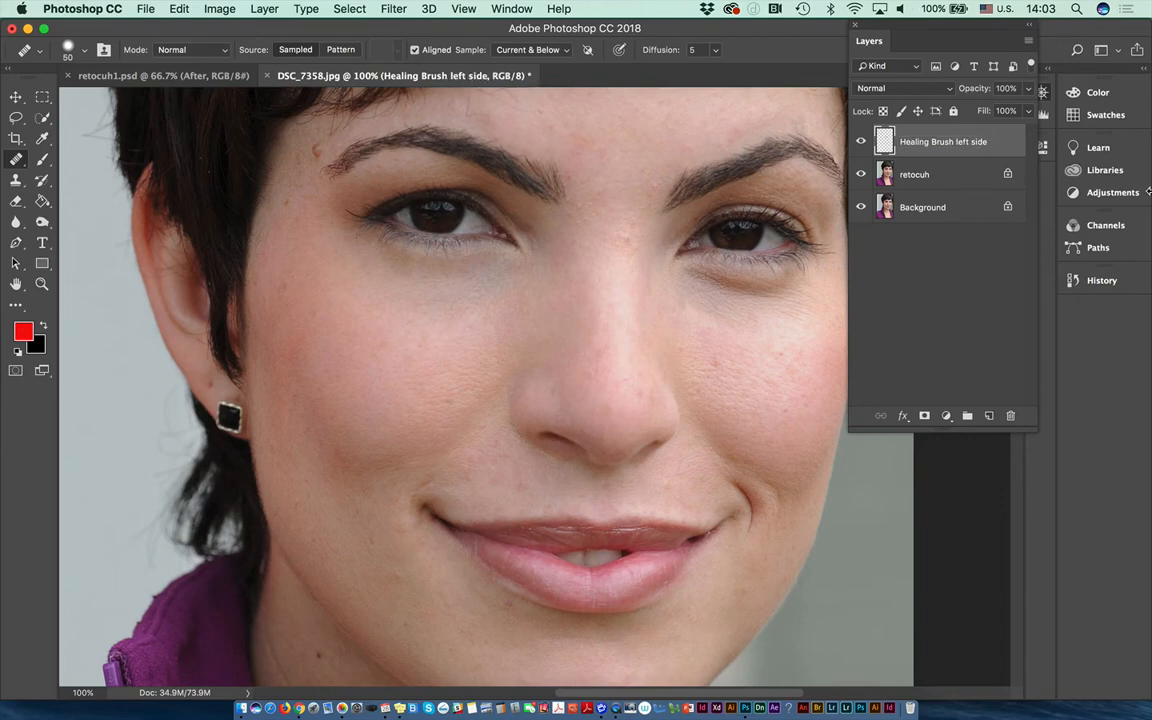
# Create a new empty layer named Healing brush Right Side above the Healing Brush left side layer.
pyautogui.click(1028, 42)
pyautogui.click(995, 47)
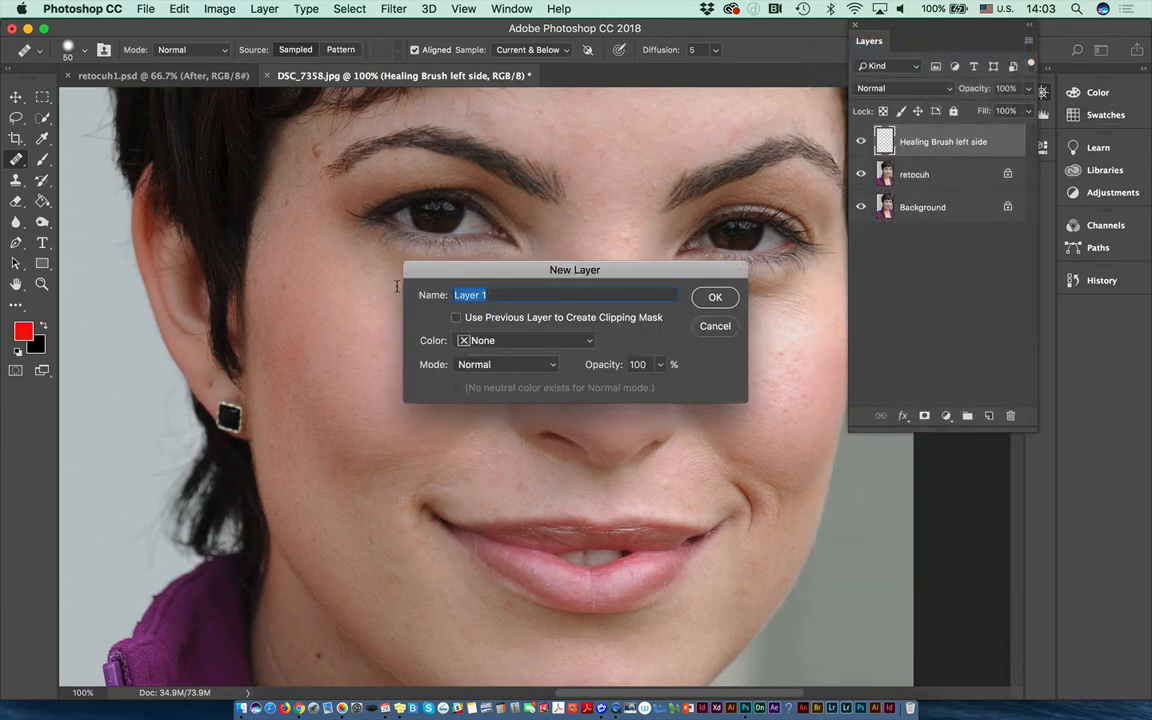
pyautogui.write('Healing brush Right Side')
pyautogui.press('Return')
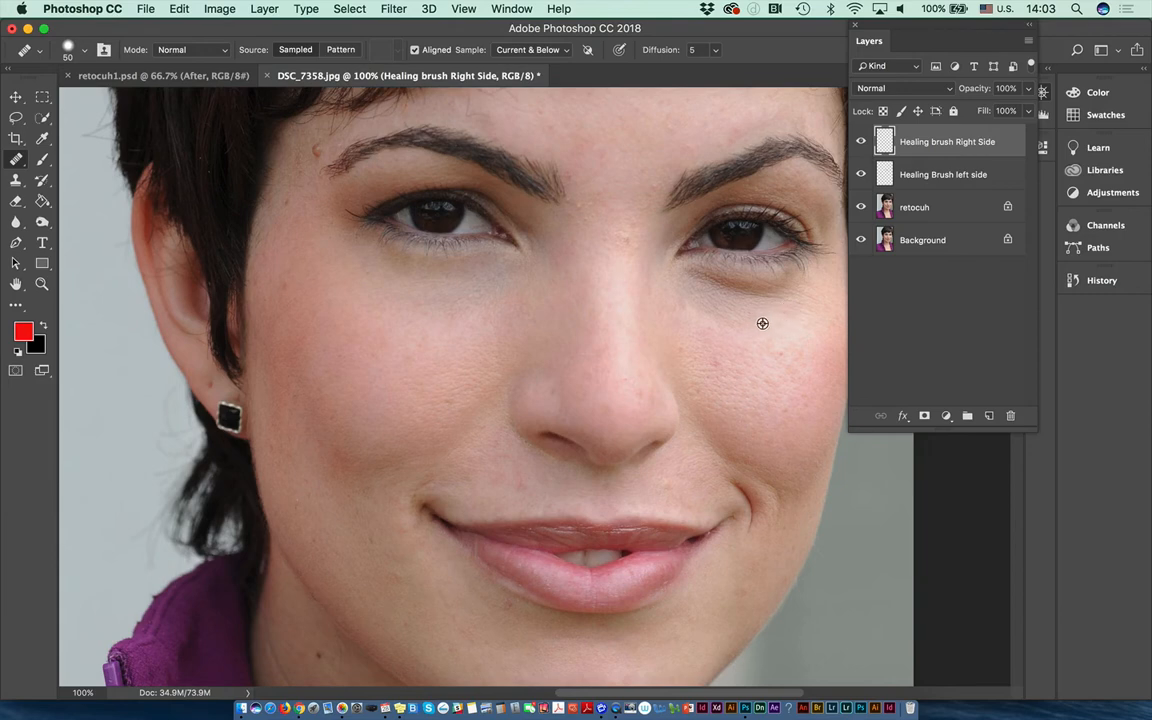
# Begin healing under the outer part of the right-side eye and enlarge the Healing Brush to 90.
pyautogui.keyDown('alt'); pyautogui.click(764, 324); pyautogui.keyUp('alt')
pyautogui.moveTo(786, 305); pyautogui.dragTo(784, 308)
pyautogui.press(']')
pyautogui.press(']')
pyautogui.press(']')
pyautogui.keyDown('alt'); pyautogui.click(768, 314); pyautogui.keyUp('alt')
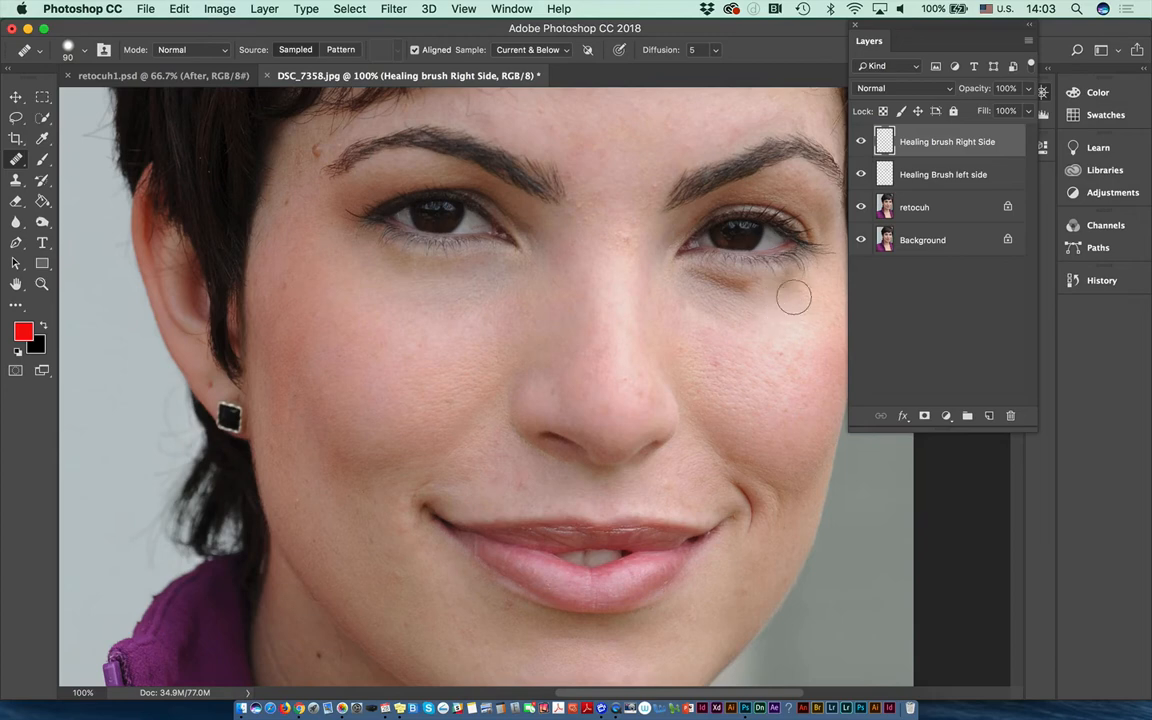
# Heal the dark circle under the whole right-side eye, resampling nearby clean cheek skin for each stroke.
pyautogui.keyDown('alt'); pyautogui.click(753, 316); pyautogui.keyUp('alt')
pyautogui.moveTo(731, 290)
pyautogui.mouseDown()
pyautogui.moveTo(705, 262)
pyautogui.moveTo(690, 268)
pyautogui.moveTo(725, 291)
pyautogui.moveTo(730, 316)
pyautogui.moveTo(742, 292)
pyautogui.moveTo(728, 309)
pyautogui.moveTo(715, 286)
pyautogui.moveTo(689, 280)
pyautogui.moveTo(694, 297)
pyautogui.moveTo(707, 279)
pyautogui.moveTo(705, 295)
pyautogui.mouseUp()
pyautogui.keyDown('alt'); pyautogui.click(693, 287); pyautogui.keyUp('alt')
pyautogui.keyDown('alt'); pyautogui.click(692, 298); pyautogui.keyUp('alt')
pyautogui.keyDown('alt'); pyautogui.click(774, 303); pyautogui.keyUp('alt')
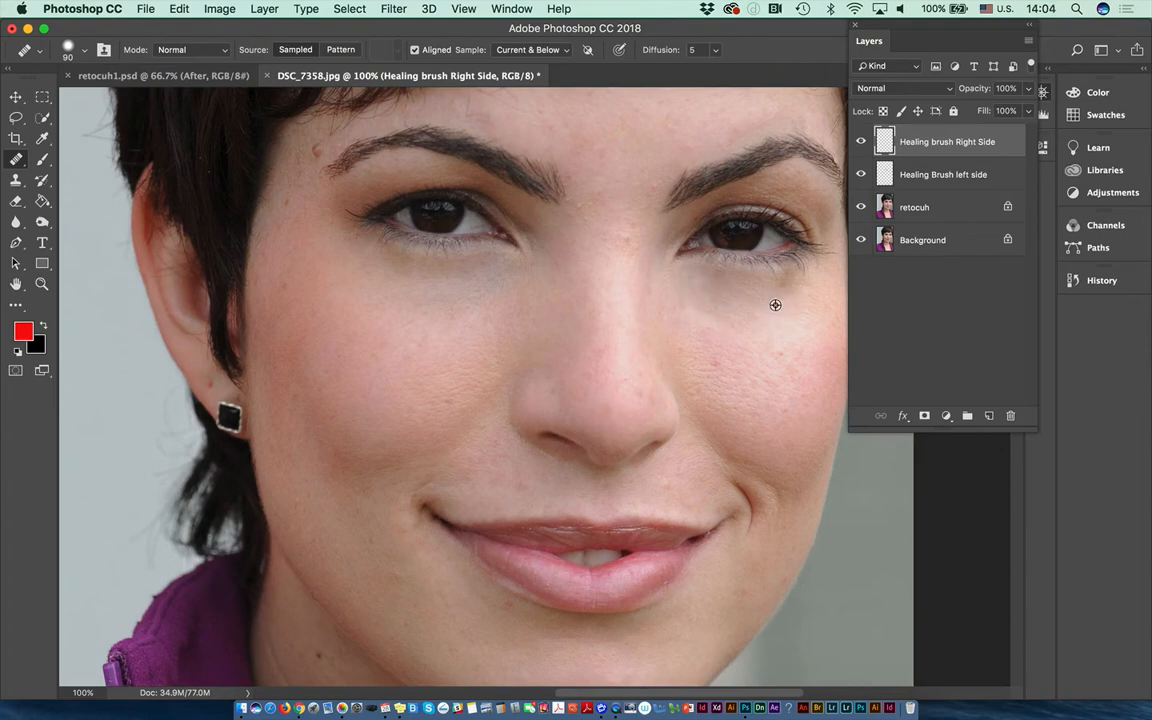
pyautogui.moveTo(785, 291); pyautogui.dragTo(788, 312)
pyautogui.keyDown('alt'); pyautogui.click(672, 312); pyautogui.keyUp('alt')
pyautogui.moveTo(692, 306); pyautogui.dragTo(745, 316)
pyautogui.keyDown('alt'); pyautogui.click(728, 331); pyautogui.keyUp('alt')
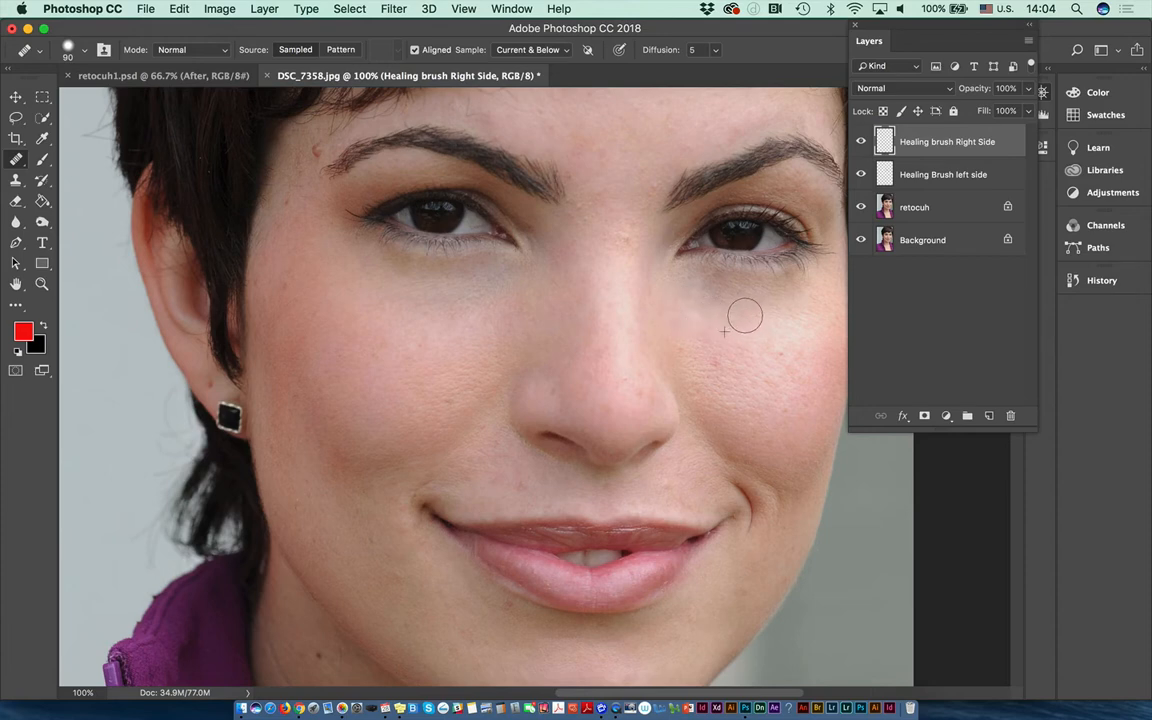
# Heal the blemishes on the right-side cheek using samples from the surrounding skin.
pyautogui.keyDown('alt'); pyautogui.click(796, 324); pyautogui.keyUp('alt')
pyautogui.moveTo(798, 352)
pyautogui.mouseDown()
pyautogui.moveTo(779, 383)
pyautogui.moveTo(797, 338)
pyautogui.moveTo(798, 354)
pyautogui.moveTo(783, 356)
pyautogui.mouseUp()
pyautogui.keyDown('alt'); pyautogui.click(792, 371); pyautogui.keyUp('alt')
pyautogui.keyDown('alt'); pyautogui.click(766, 372); pyautogui.keyUp('alt')
pyautogui.keyDown('alt'); pyautogui.click(751, 375); pyautogui.keyUp('alt')
pyautogui.keyDown('alt'); pyautogui.click(738, 386); pyautogui.keyUp('alt')
pyautogui.moveTo(714, 360); pyautogui.dragTo(712, 359)
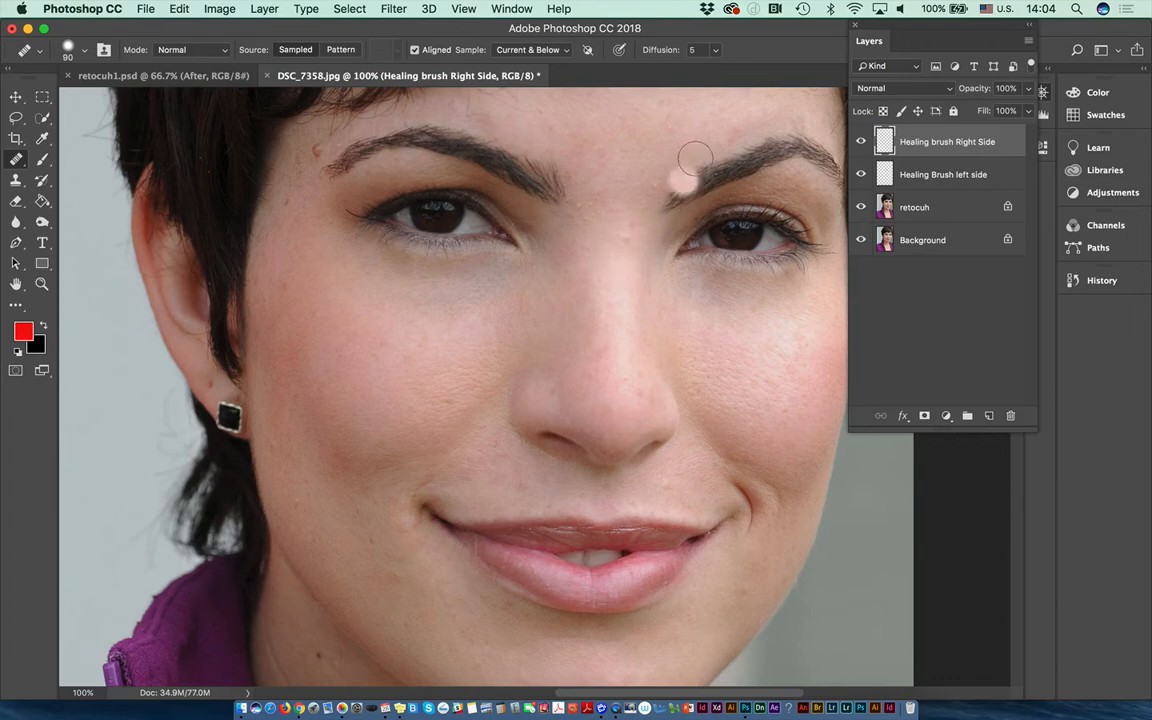
# Set the Healing Brush to sample All Layers and smooth the remaining skin under the right-side eye.
pyautogui.click(531, 50)
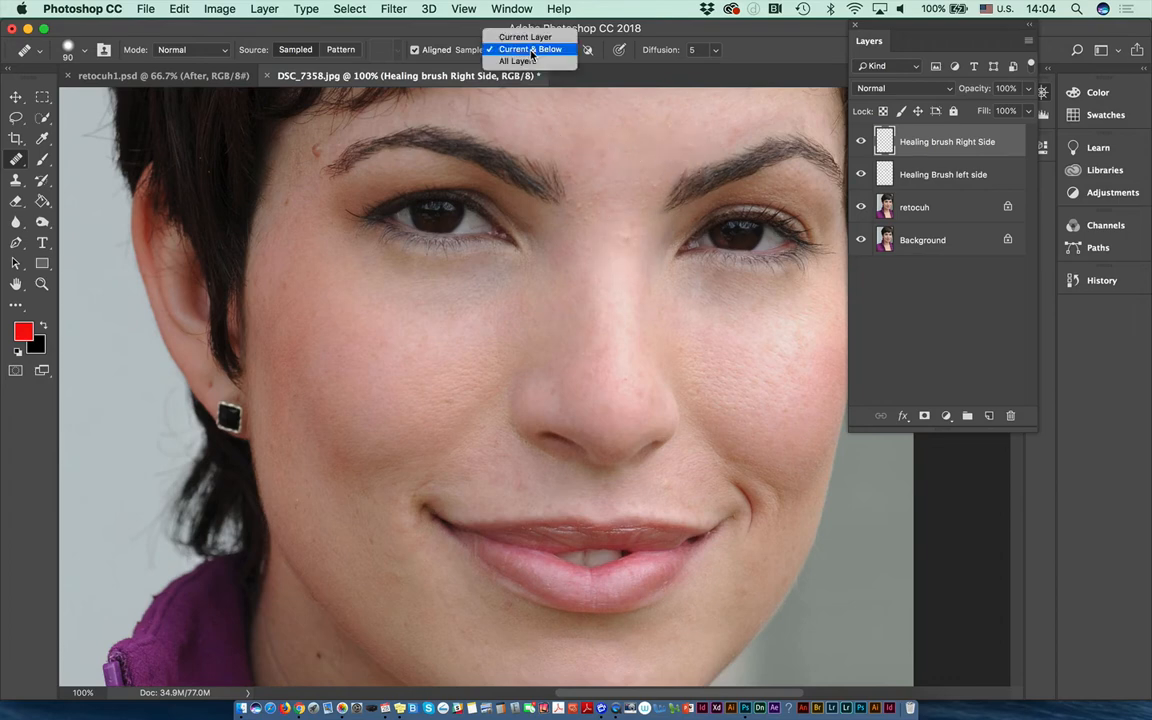
pyautogui.click(527, 58)
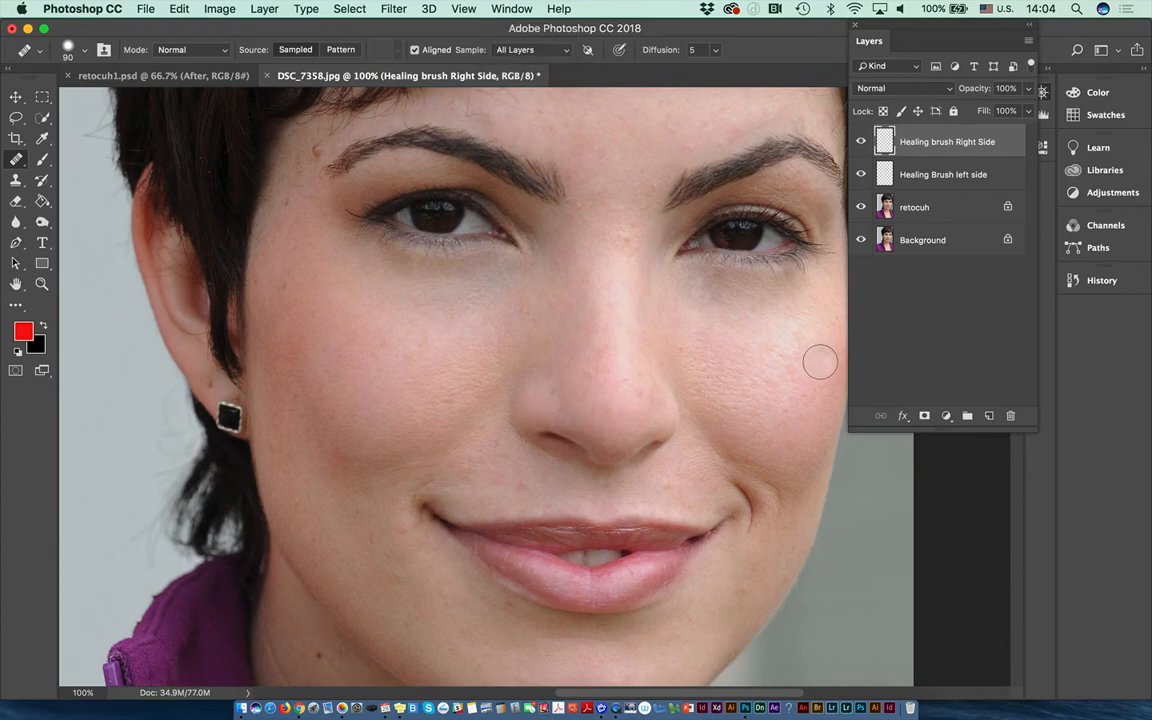
pyautogui.moveTo(763, 319)
pyautogui.mouseDown()
pyautogui.moveTo(752, 305)
pyautogui.moveTo(779, 290)
pyautogui.moveTo(807, 296)
pyautogui.mouseUp()
pyautogui.keyDown('alt'); pyautogui.click(782, 314); pyautogui.keyUp('alt')
pyautogui.keyDown('alt'); pyautogui.click(795, 319); pyautogui.keyUp('alt')
pyautogui.keyDown('alt'); pyautogui.click(778, 331); pyautogui.keyUp('alt')
pyautogui.moveTo(697, 304)
pyautogui.mouseDown()
pyautogui.moveTo(694, 292)
pyautogui.moveTo(720, 296)
pyautogui.mouseUp()
pyautogui.keyDown('alt'); pyautogui.click(692, 329); pyautogui.keyUp('alt')
pyautogui.click(721, 298)
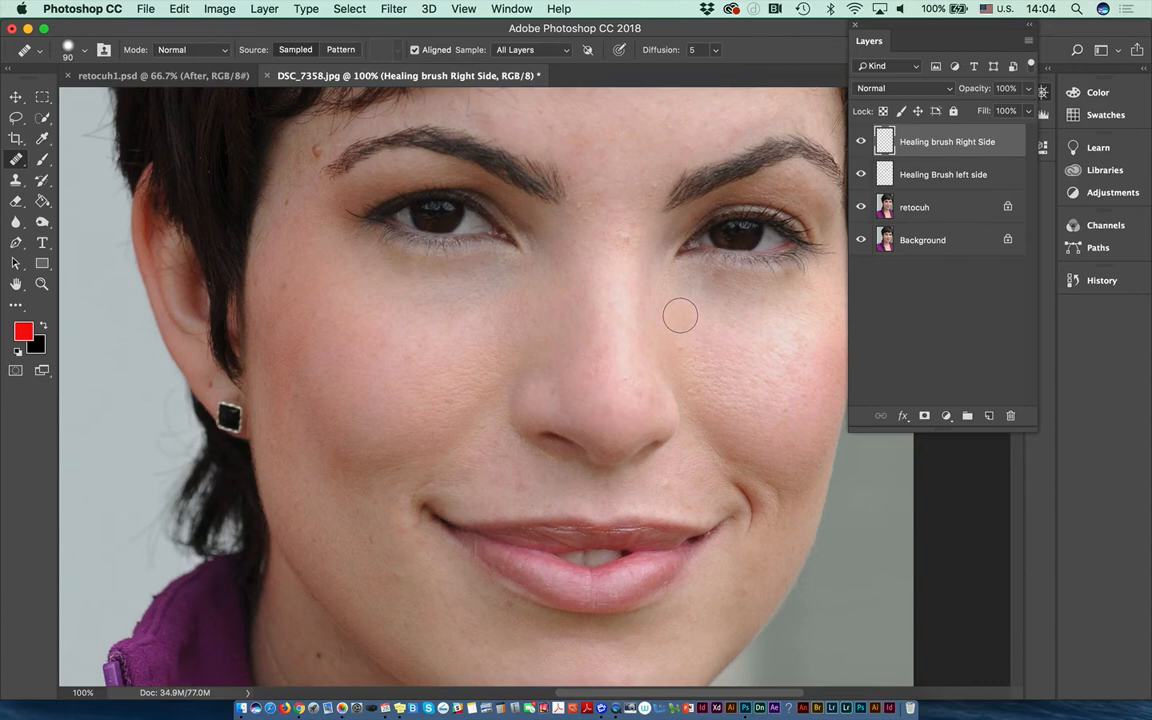
# Remove small blemishes from the nose bridge, temple and cheeks with the Spot Healing Brush.
pyautogui.click(16, 159)
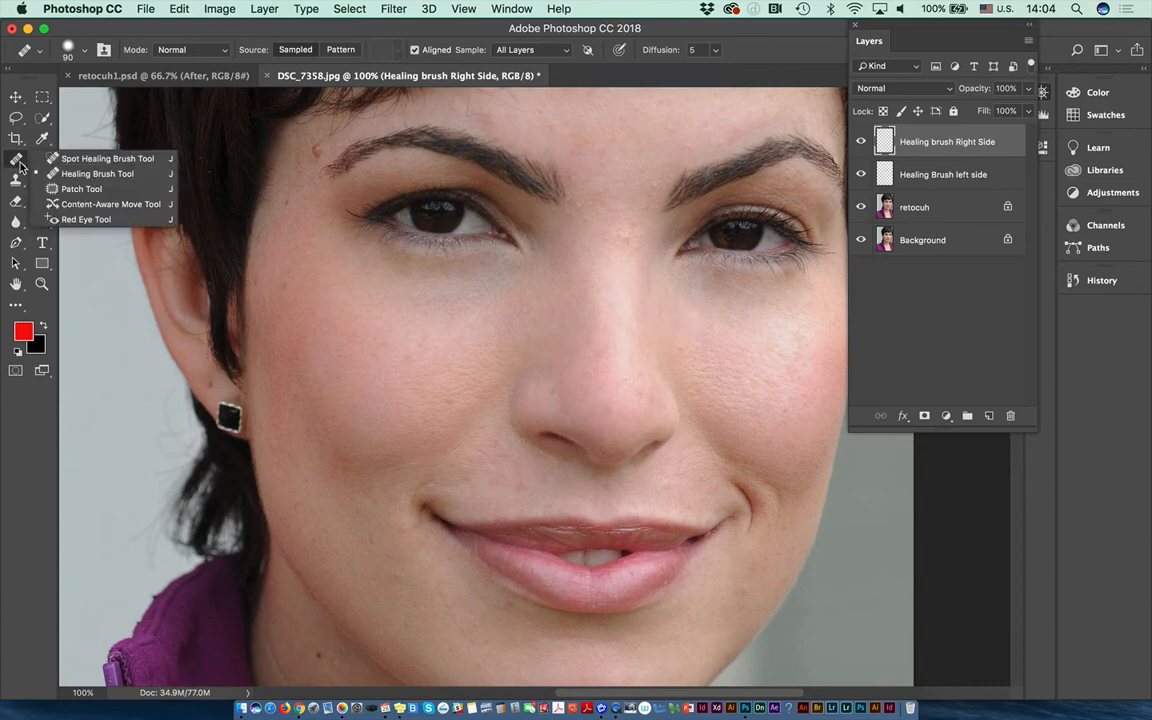
pyautogui.click(62, 158)
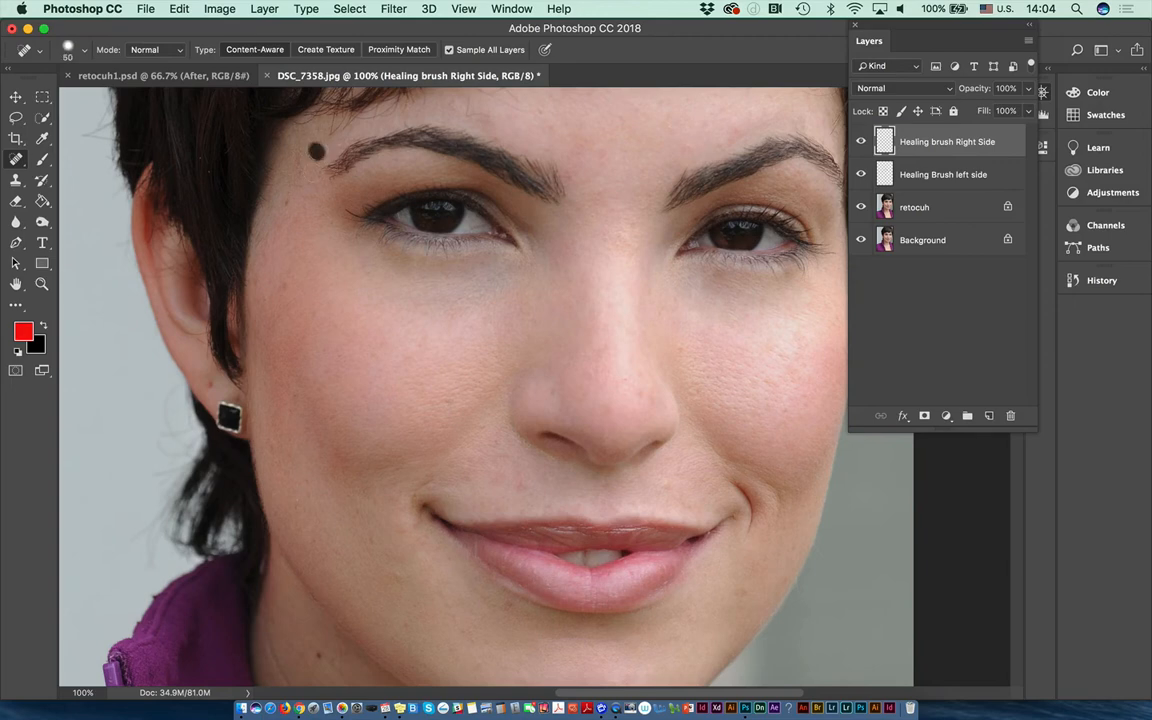
pyautogui.click(292, 202)
# Magnify the area between the eyebrows to 200% and spot-heal the blemish at the inner end of the left-side eyebrow.
pyautogui.moveTo(897, 36); pyautogui.dragTo(949, 393)
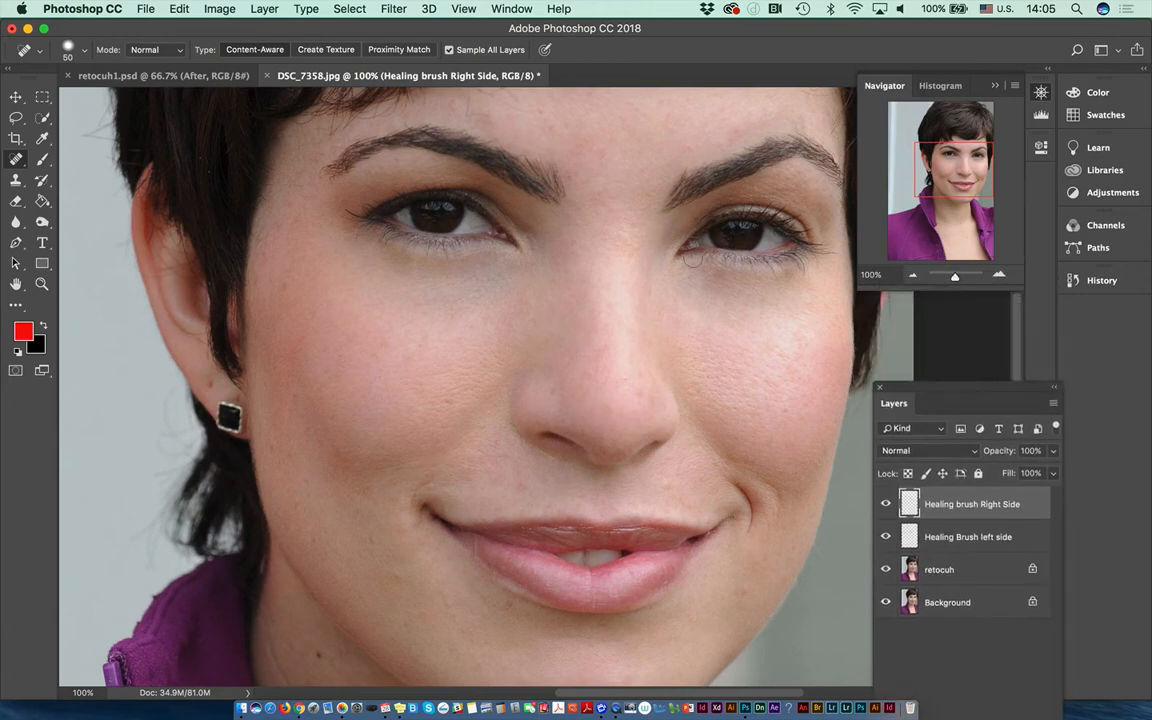
pyautogui.click(997, 277)
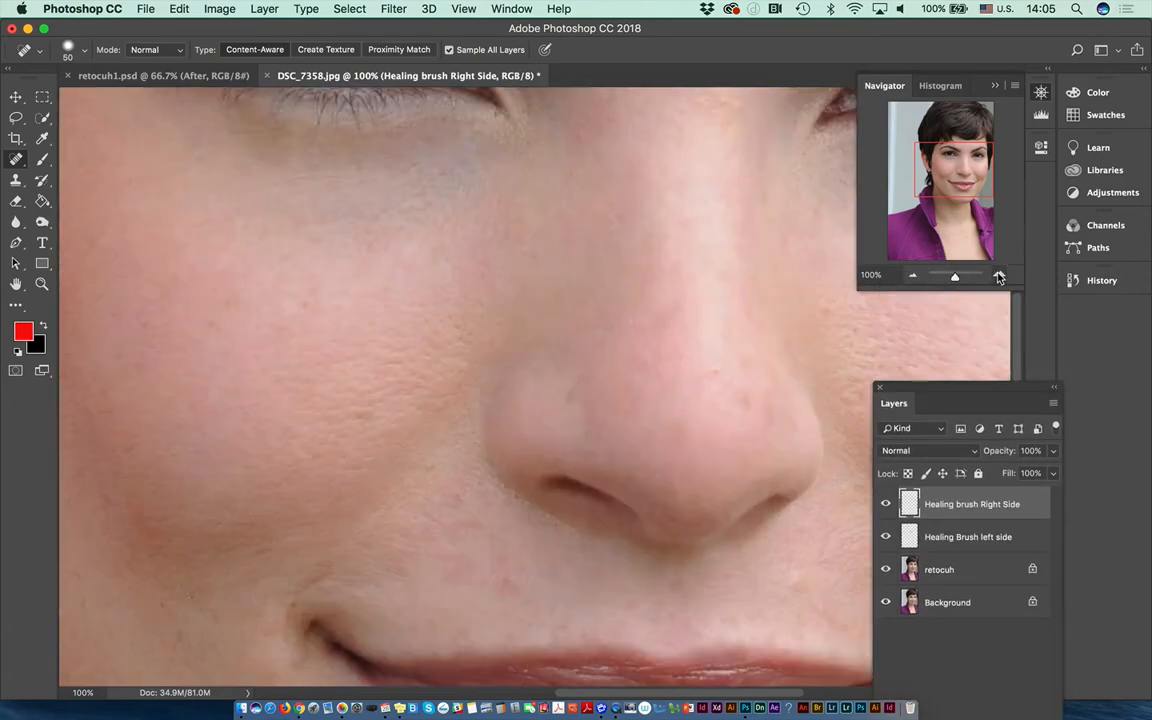
pyautogui.moveTo(955, 190); pyautogui.dragTo(964, 162)
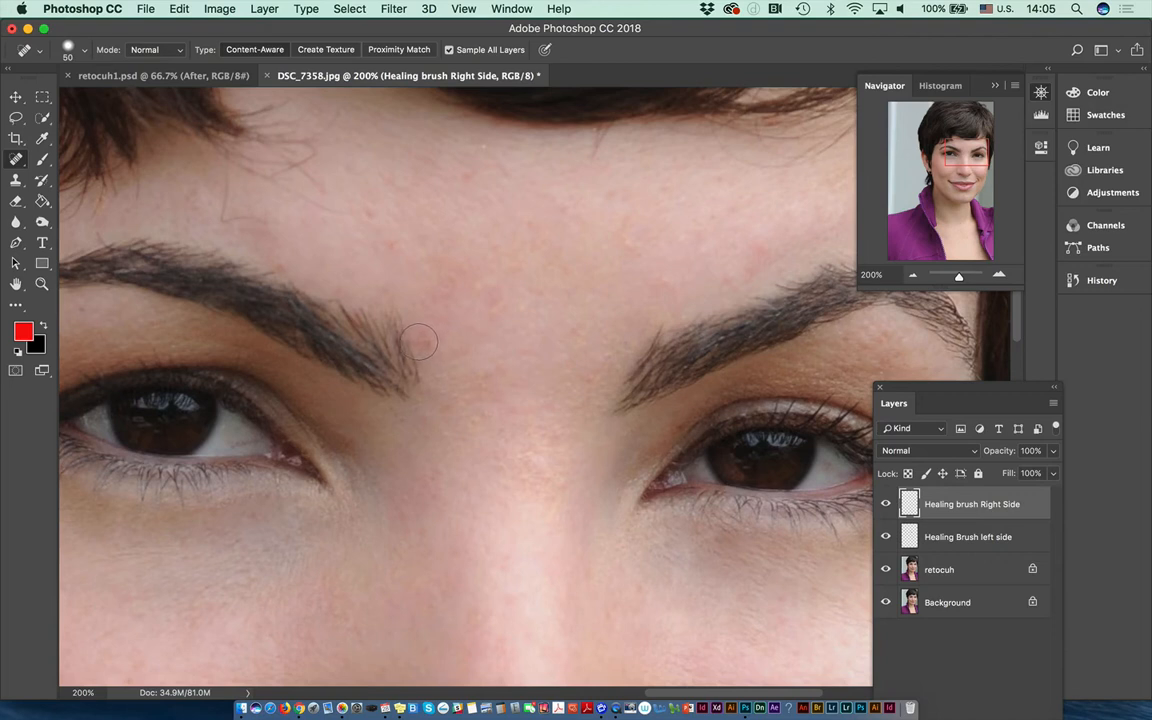
pyautogui.click(416, 340)
# Save the current retouching state as a history snapshot named stage1.
pyautogui.click(1095, 282)
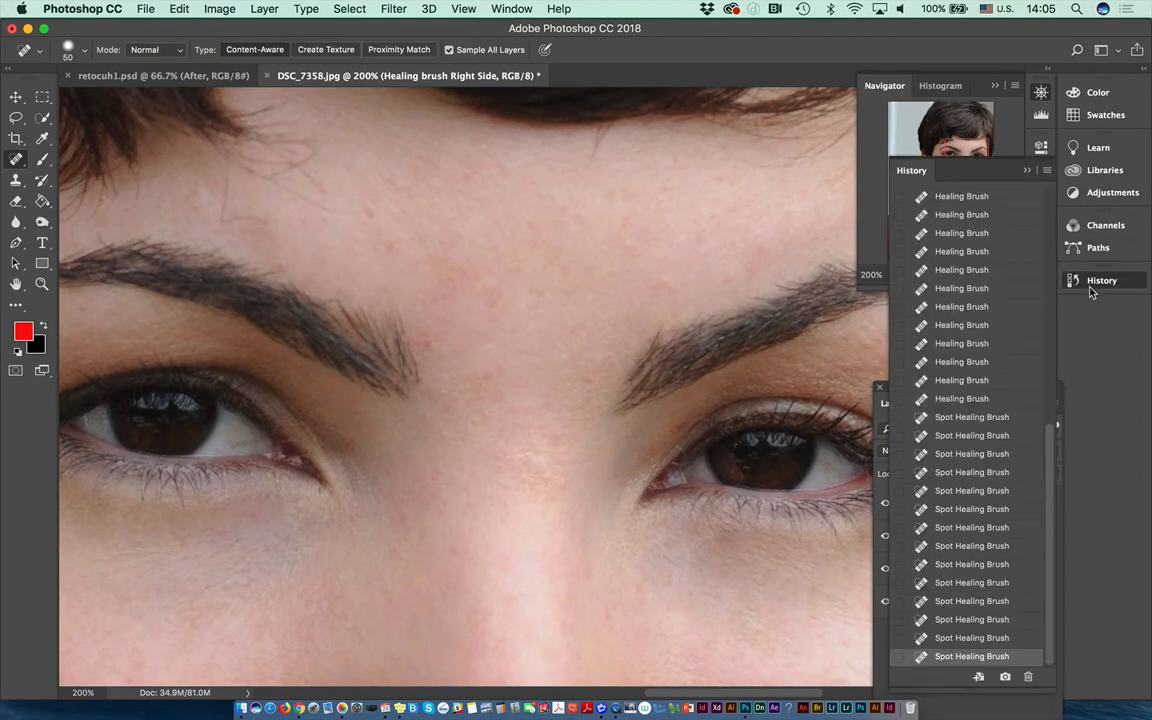
pyautogui.moveTo(1054, 430); pyautogui.dragTo(1050, 190)
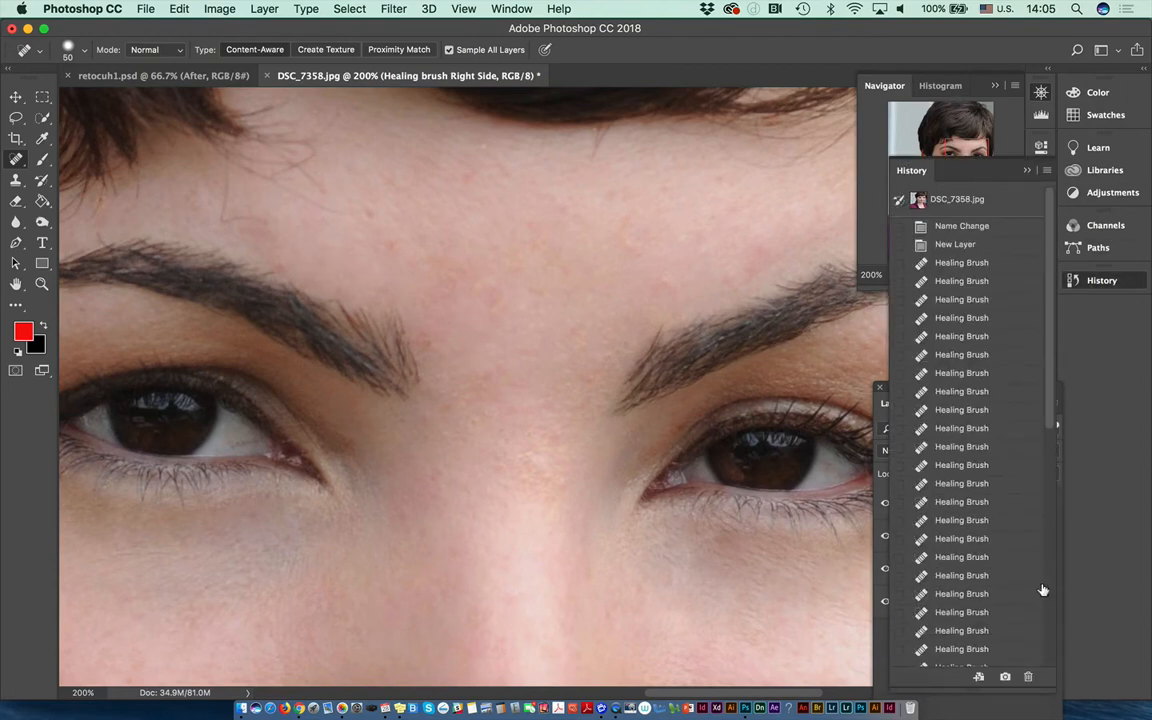
pyautogui.click(1006, 678)
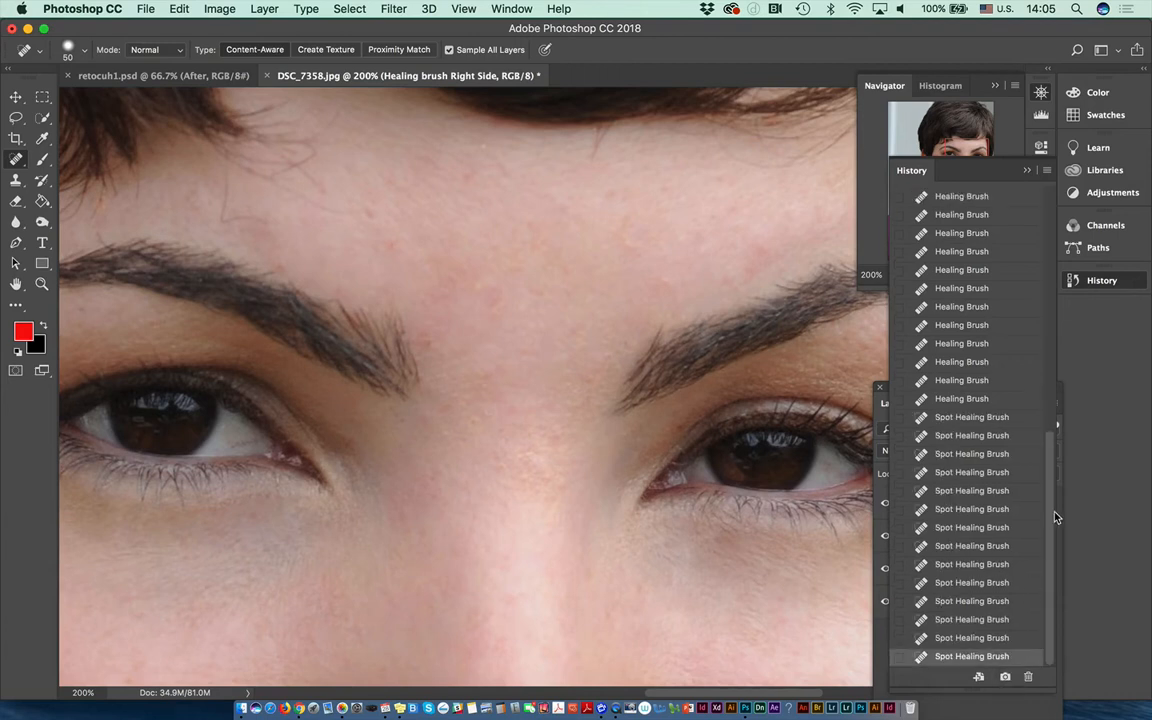
pyautogui.scroll(10, 949, 460)
pyautogui.doubleClick(955, 229)
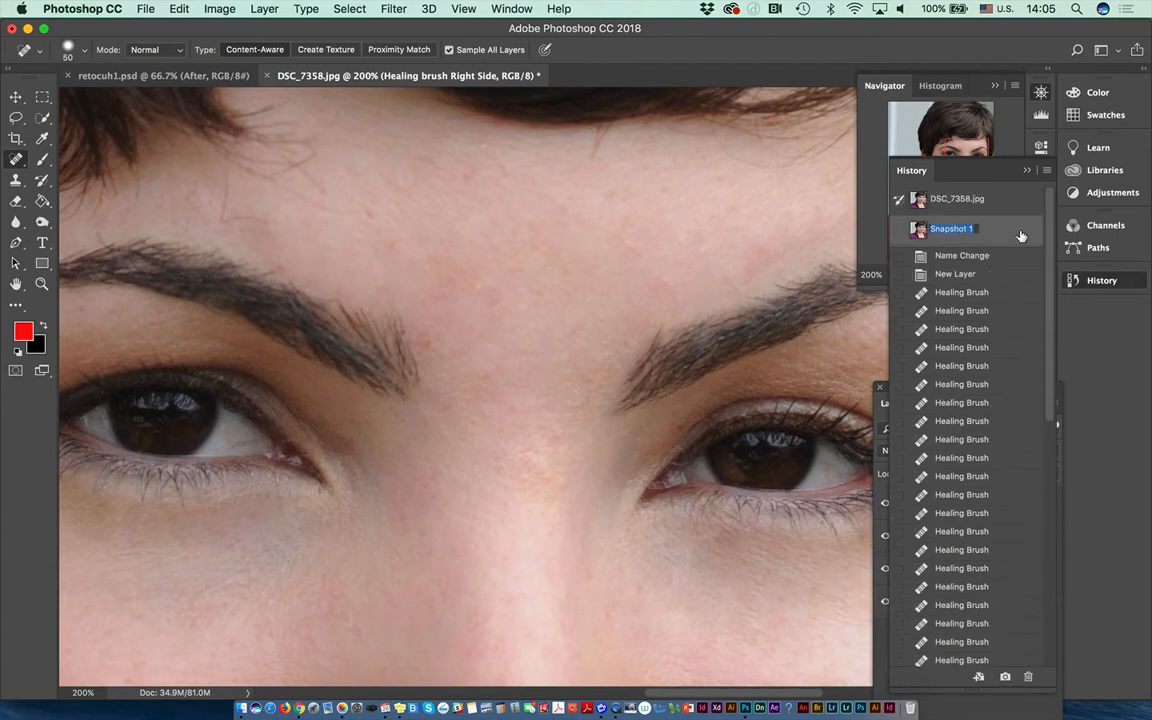
pyautogui.write('stage1')
pyautogui.press('Return')
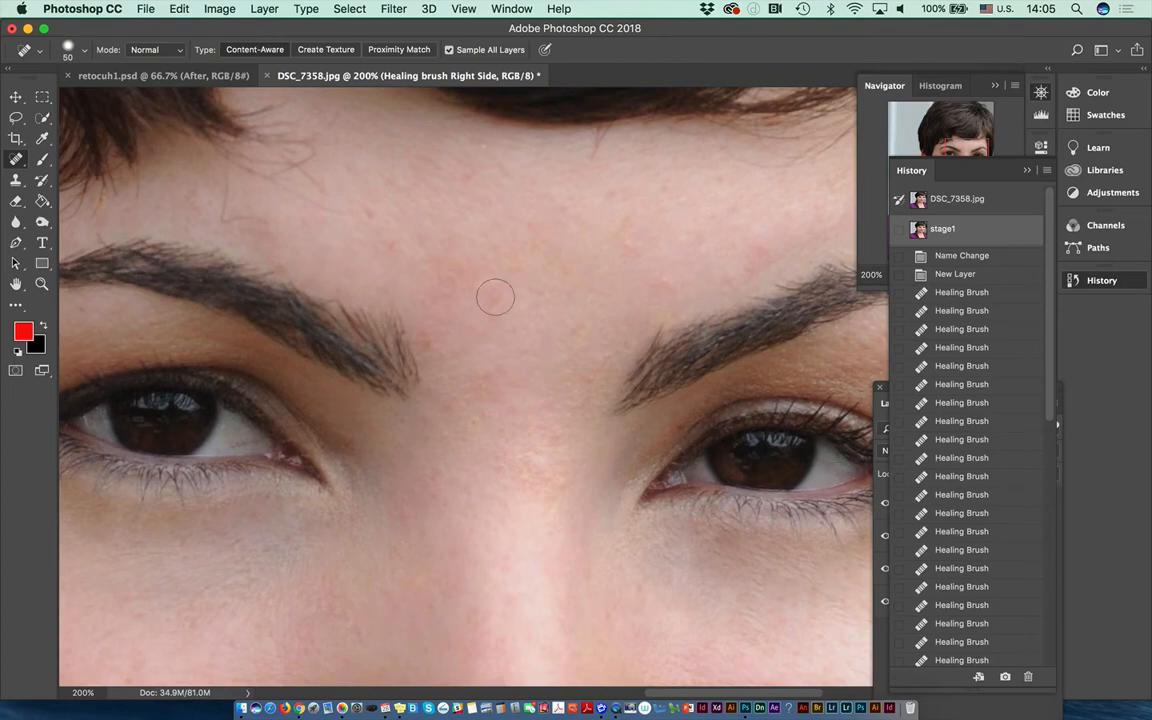
# Switch to the Lasso tool for selecting skin near the inner end of the left-side eyebrow.
pyautogui.click(16, 119)
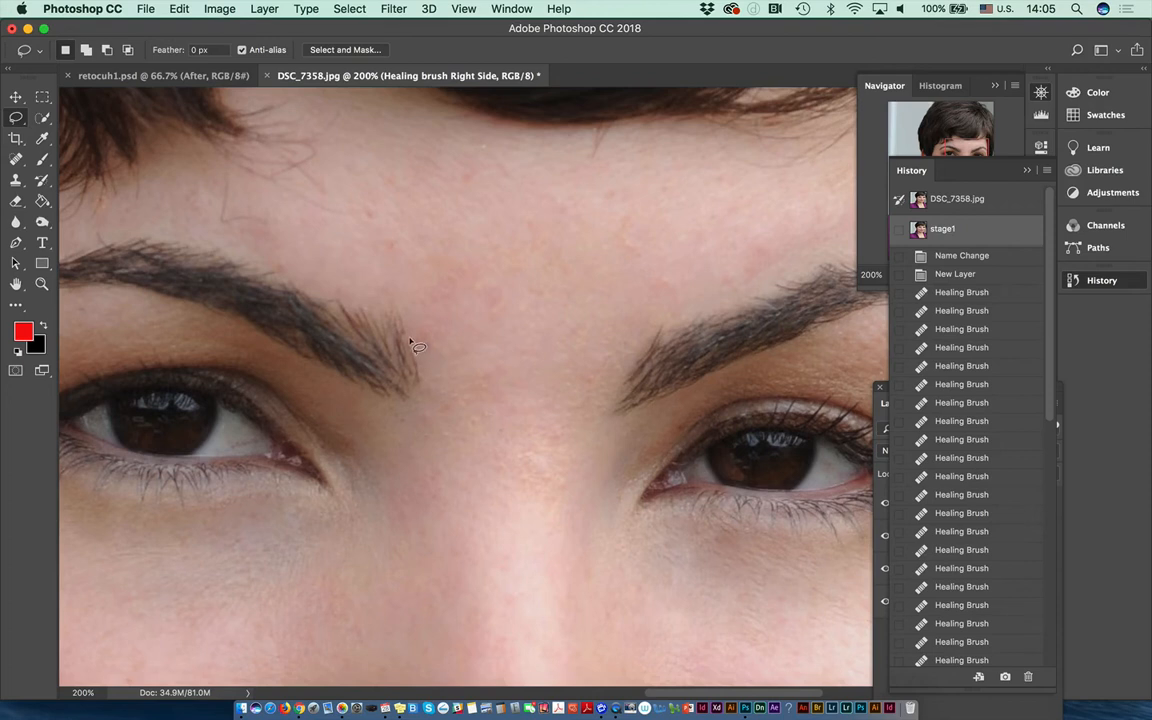
# Try a lasso selection of the skin beside the inner end of the image-left eyebrow, feathered by 5 pixels, and deselect it.
pyautogui.moveTo(409, 330)
pyautogui.mouseDown()
pyautogui.moveTo(425, 387)
pyautogui.moveTo(449, 401)
pyautogui.moveTo(482, 382)
pyautogui.moveTo(493, 349)
pyautogui.moveTo(463, 313)
pyautogui.moveTo(407, 330)
pyautogui.mouseUp()
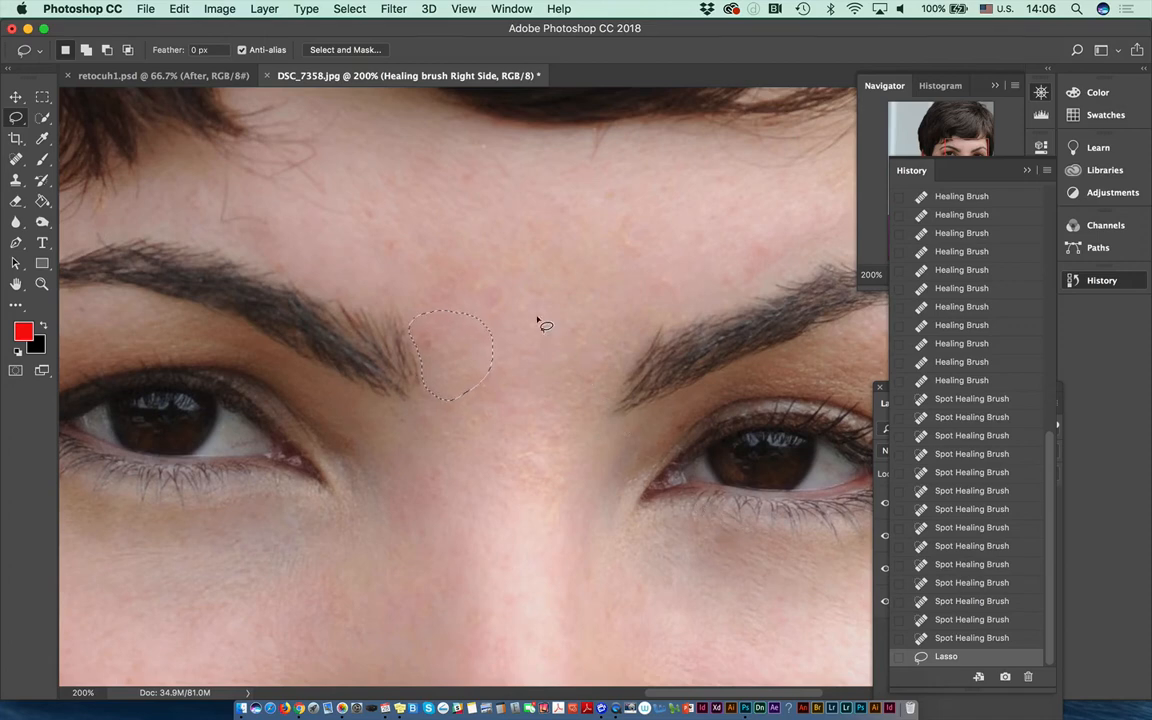
pyautogui.click(393, 9)
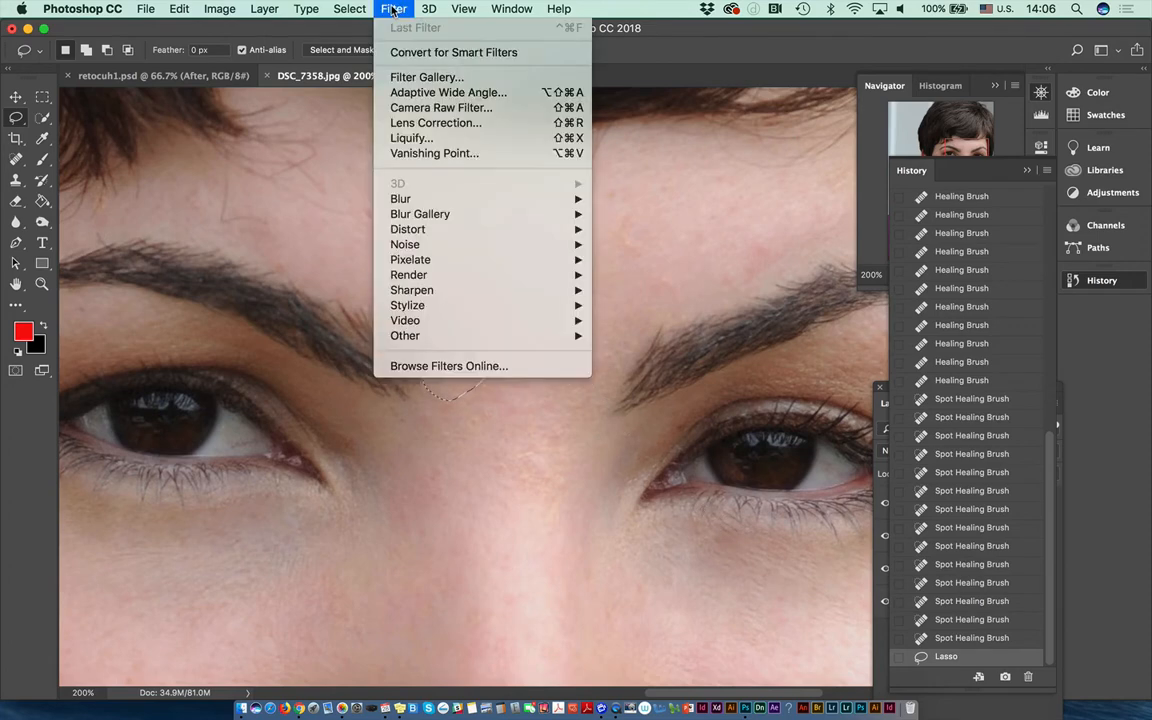
pyautogui.moveTo(354, 12)
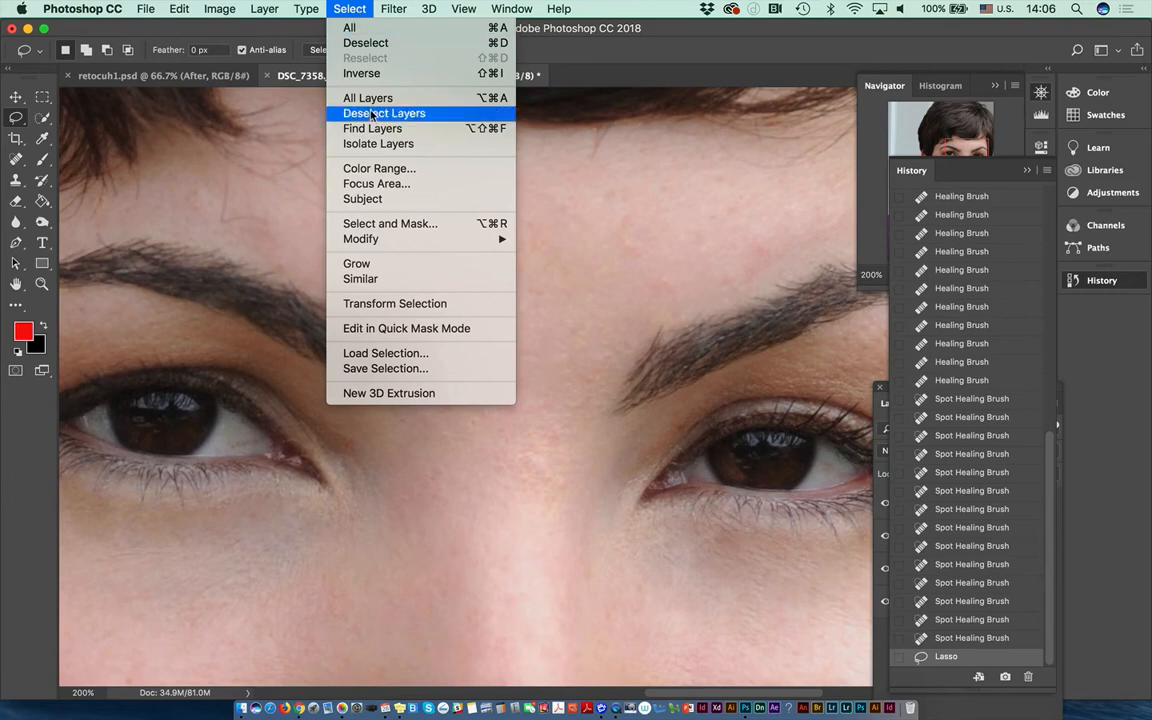
pyautogui.moveTo(467, 240)
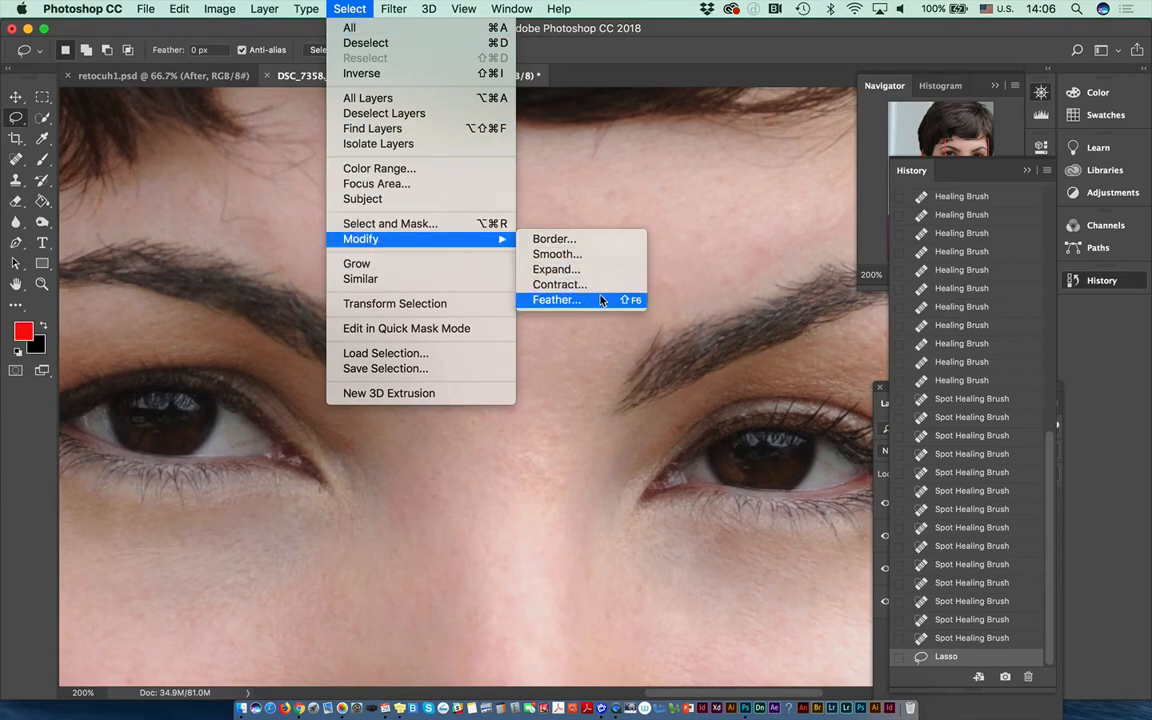
pyautogui.click(557, 300)
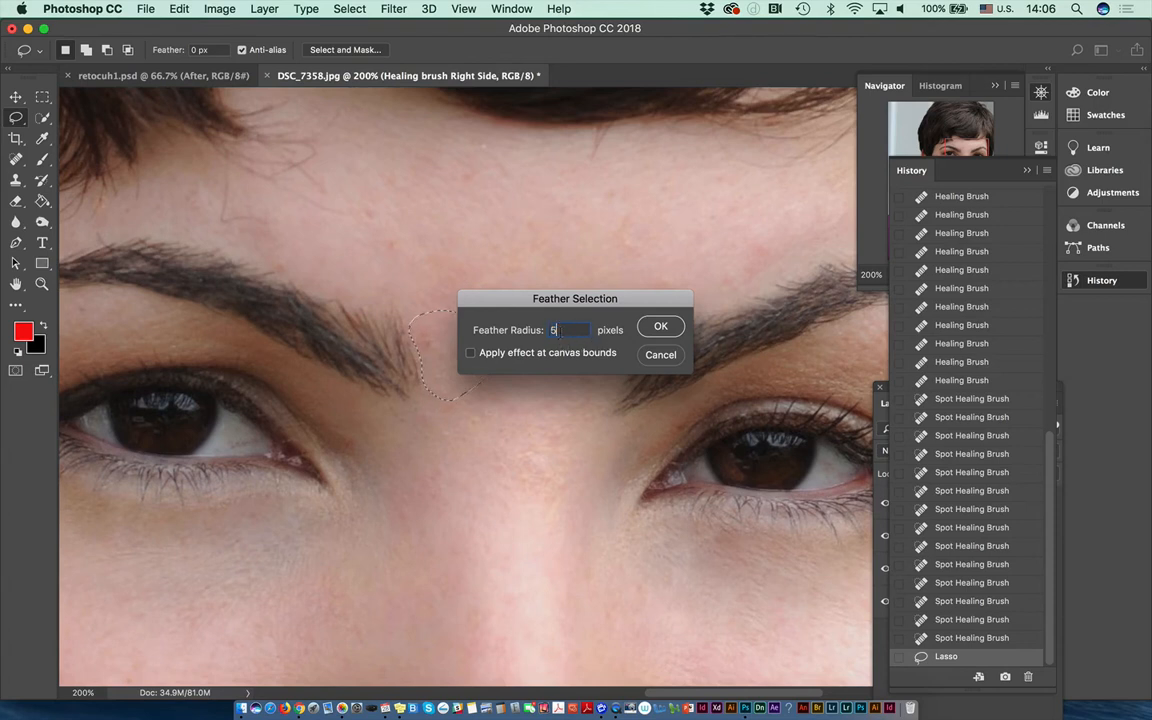
pyautogui.click(654, 329)
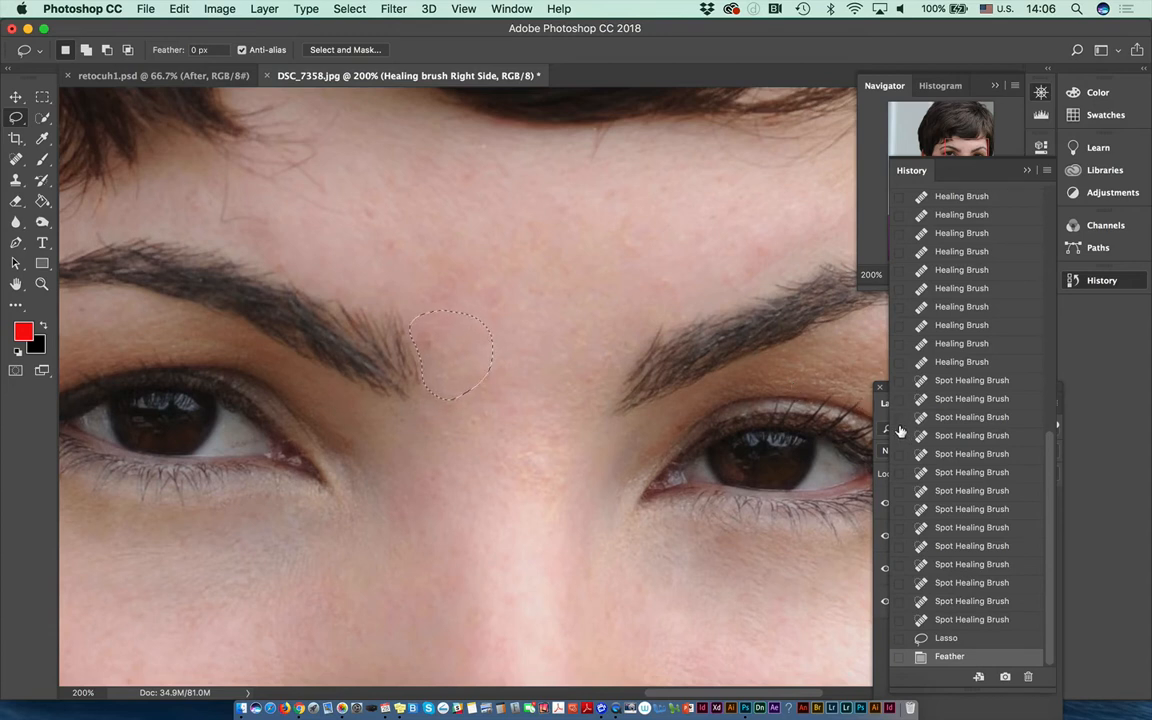
pyautogui.press('super+d')
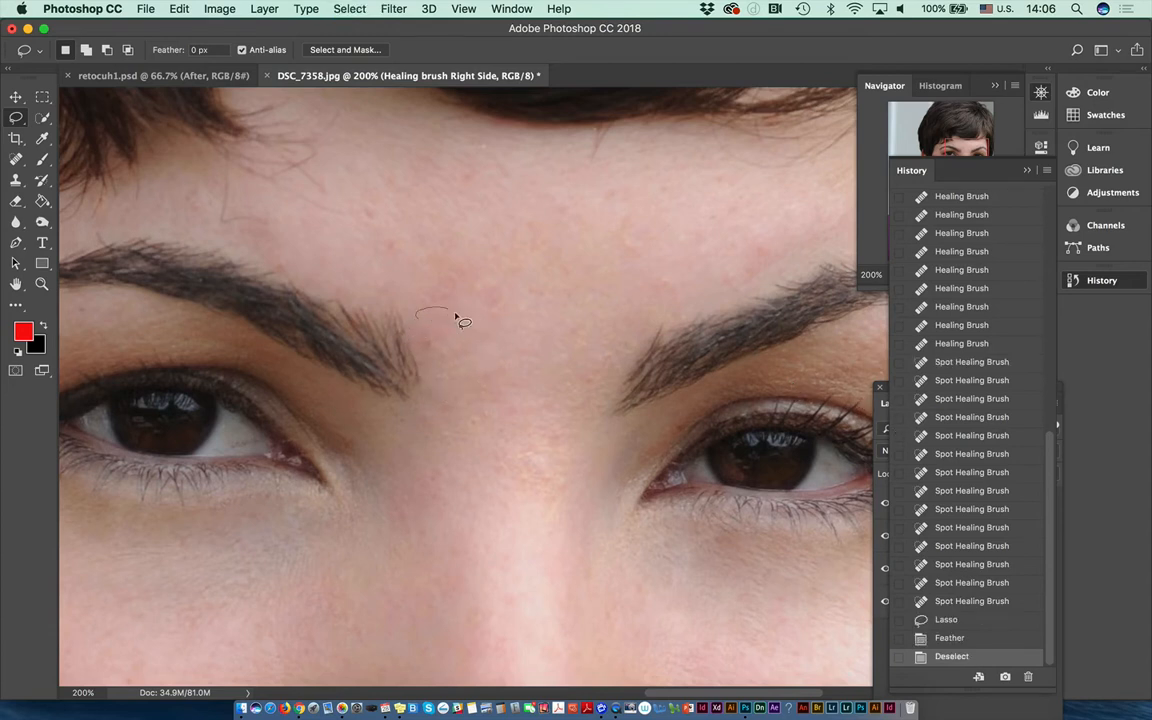
pyautogui.moveTo(455, 318)
pyautogui.mouseDown()
pyautogui.moveTo(476, 382)
pyautogui.moveTo(454, 385)
pyautogui.moveTo(362, 349)
pyautogui.moveTo(360, 332)
pyautogui.moveTo(447, 386)
pyautogui.mouseUp()
pyautogui.press('super+d')
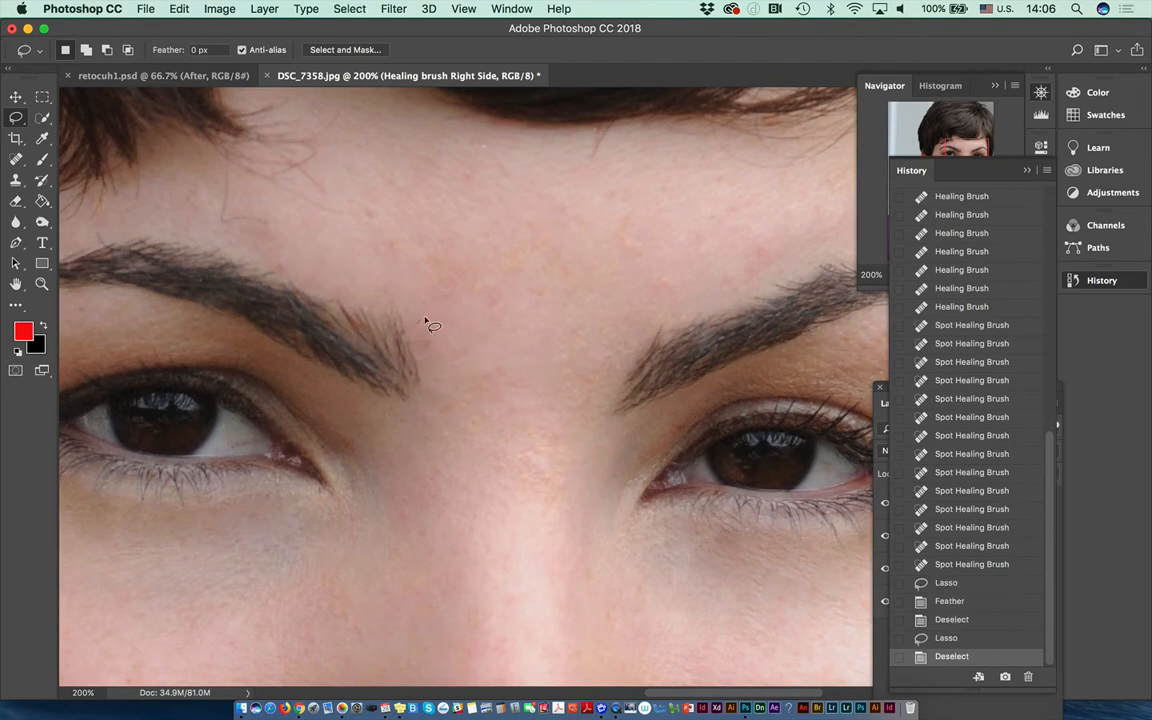
pyautogui.moveTo(425, 320)
pyautogui.mouseDown()
pyautogui.moveTo(470, 353)
pyautogui.moveTo(453, 374)
pyautogui.moveTo(428, 373)
pyautogui.moveTo(412, 318)
pyautogui.mouseUp()
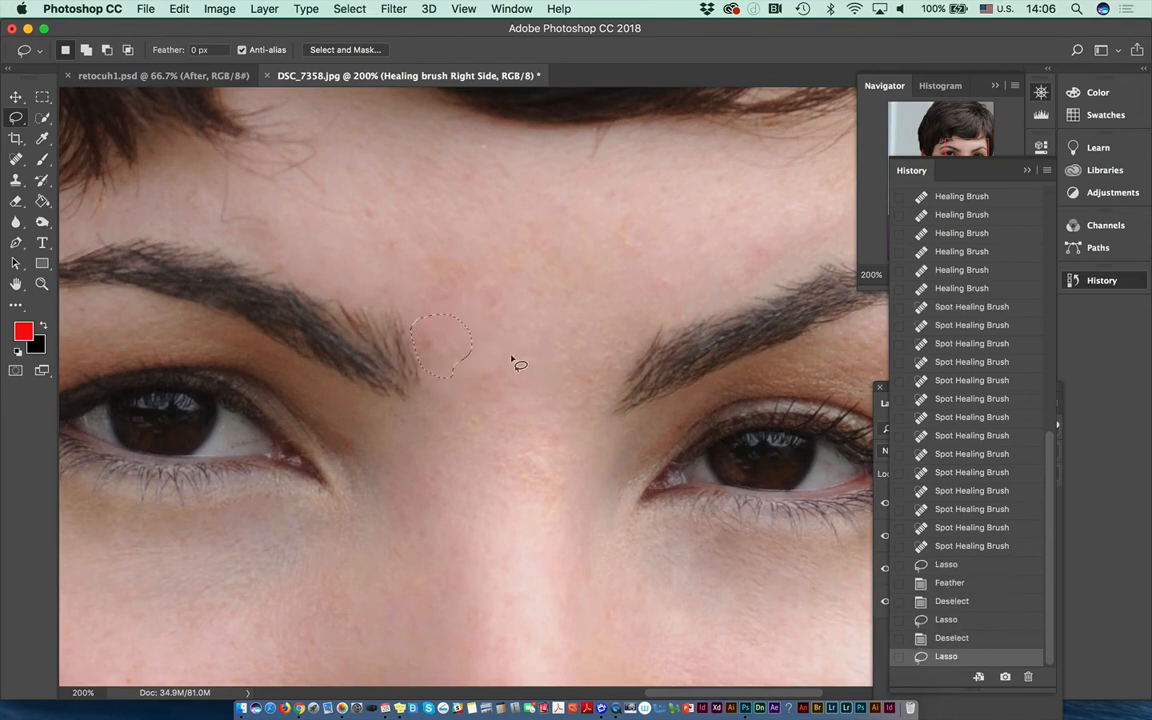
pyautogui.click(349, 9)
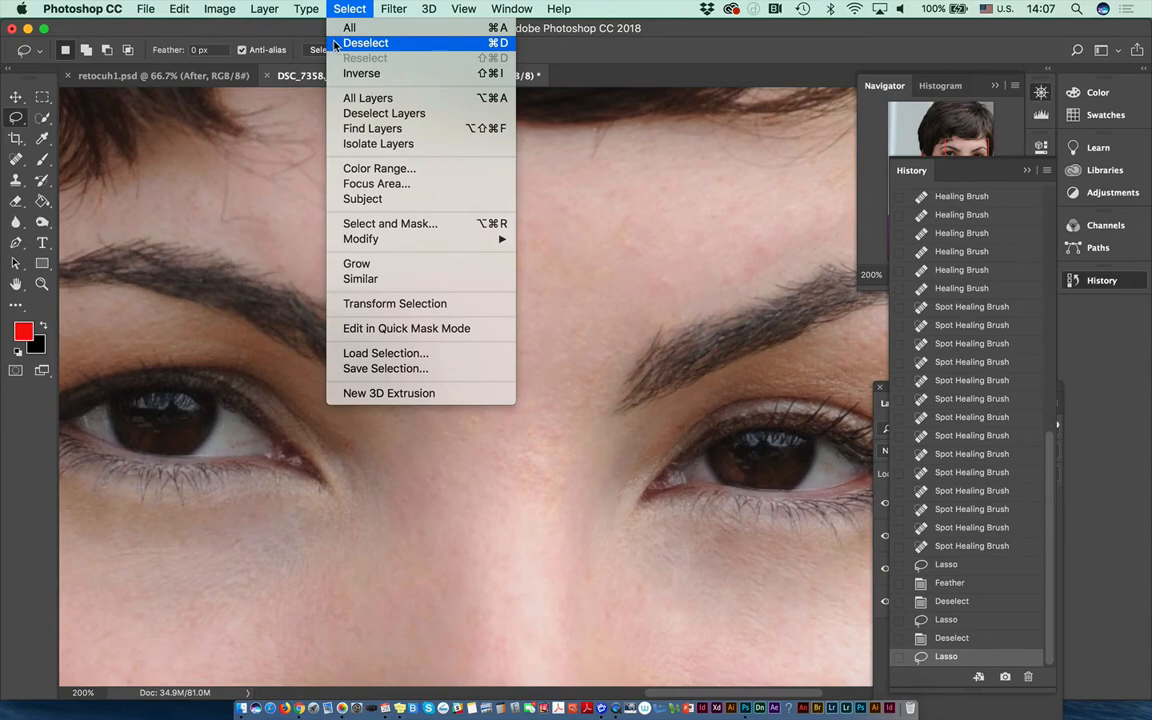
pyautogui.click(365, 43)
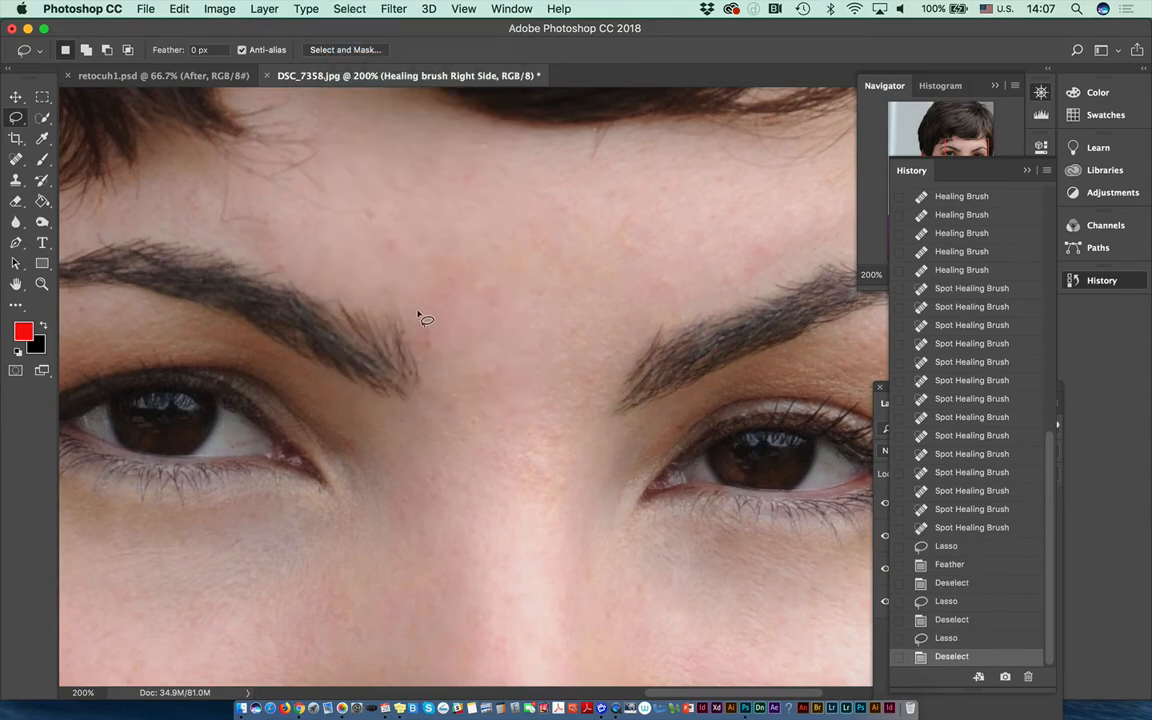
# Lasso the small skin patch beside the inner end of the image-left eyebrow and feather the selection by 3 pixels.
pyautogui.moveTo(418, 313)
pyautogui.mouseDown()
pyautogui.moveTo(459, 327)
pyautogui.moveTo(460, 370)
pyautogui.moveTo(421, 358)
pyautogui.mouseUp()
pyautogui.moveTo(421, 313); pyautogui.dragTo(421, 313)
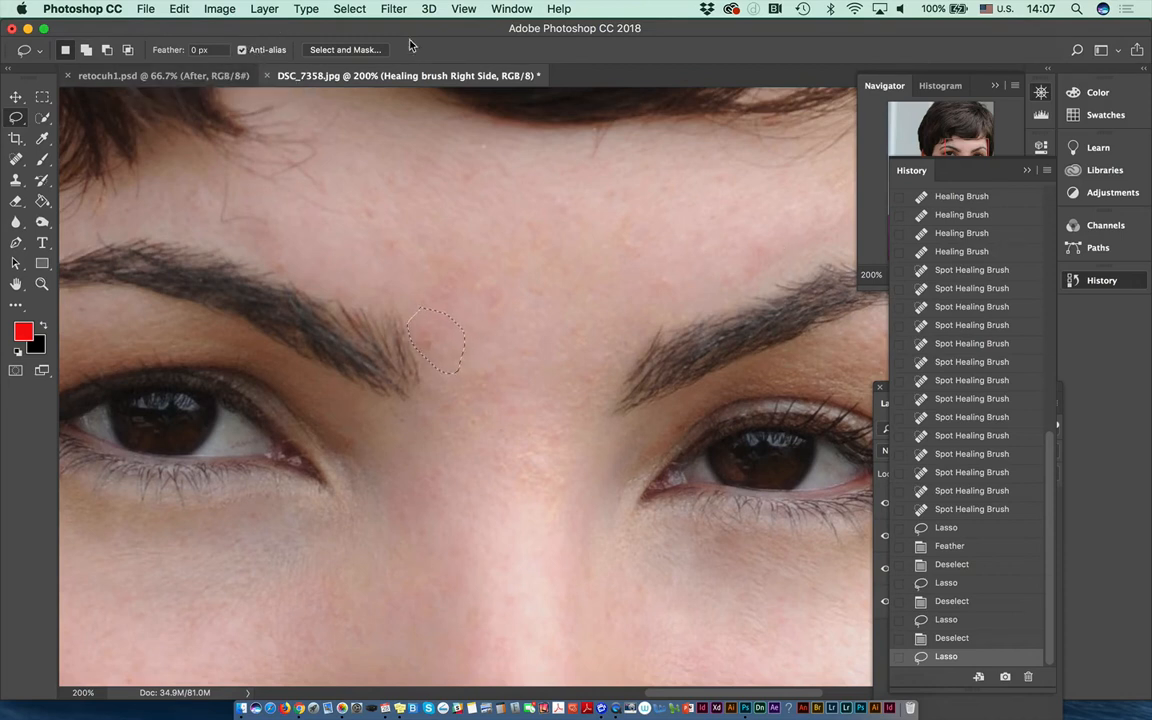
pyautogui.click(350, 10)
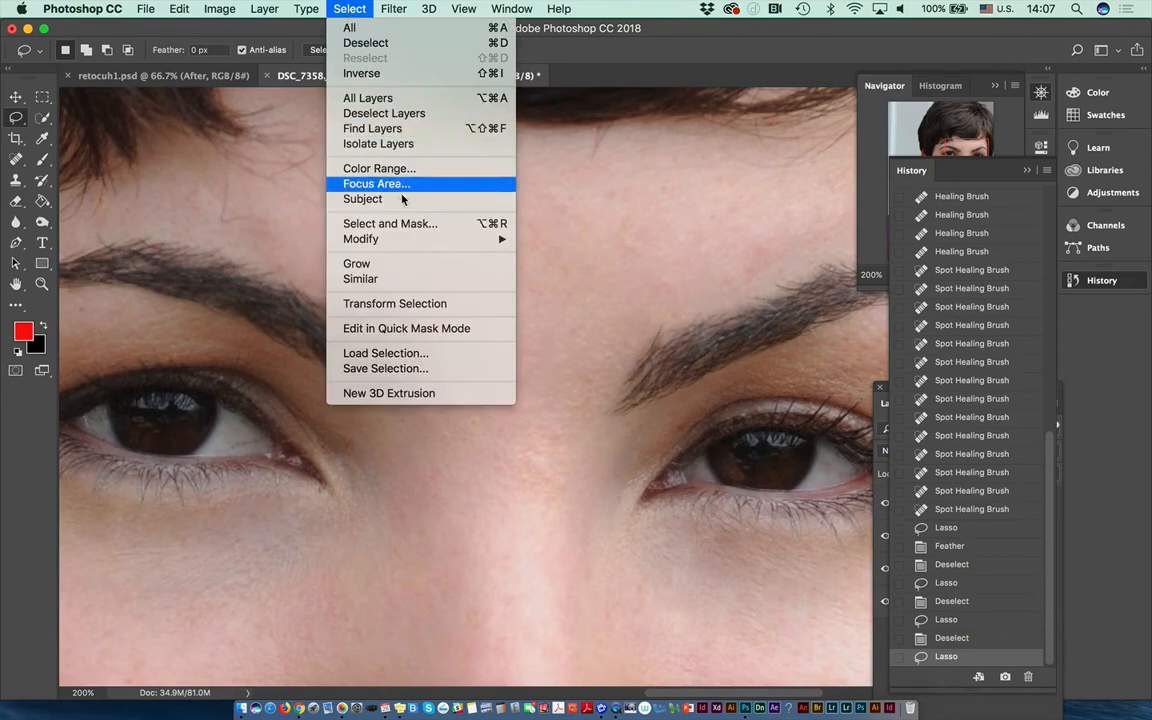
pyautogui.moveTo(408, 245)
pyautogui.click(600, 299)
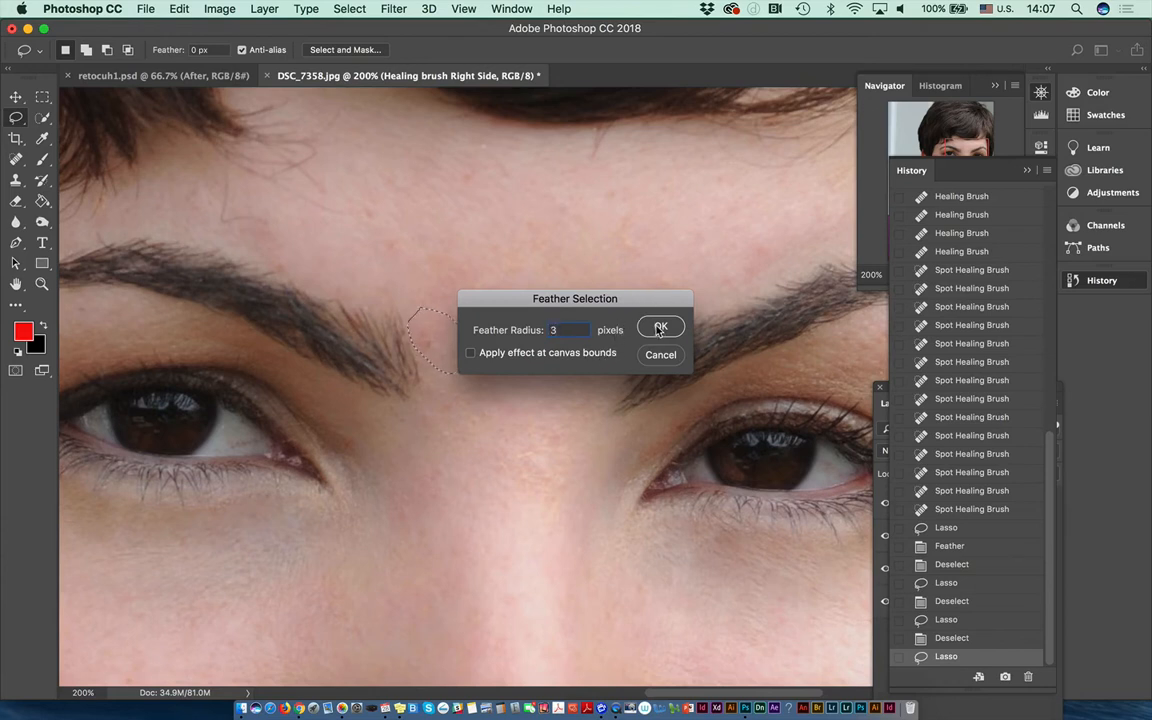
pyautogui.click(661, 326)
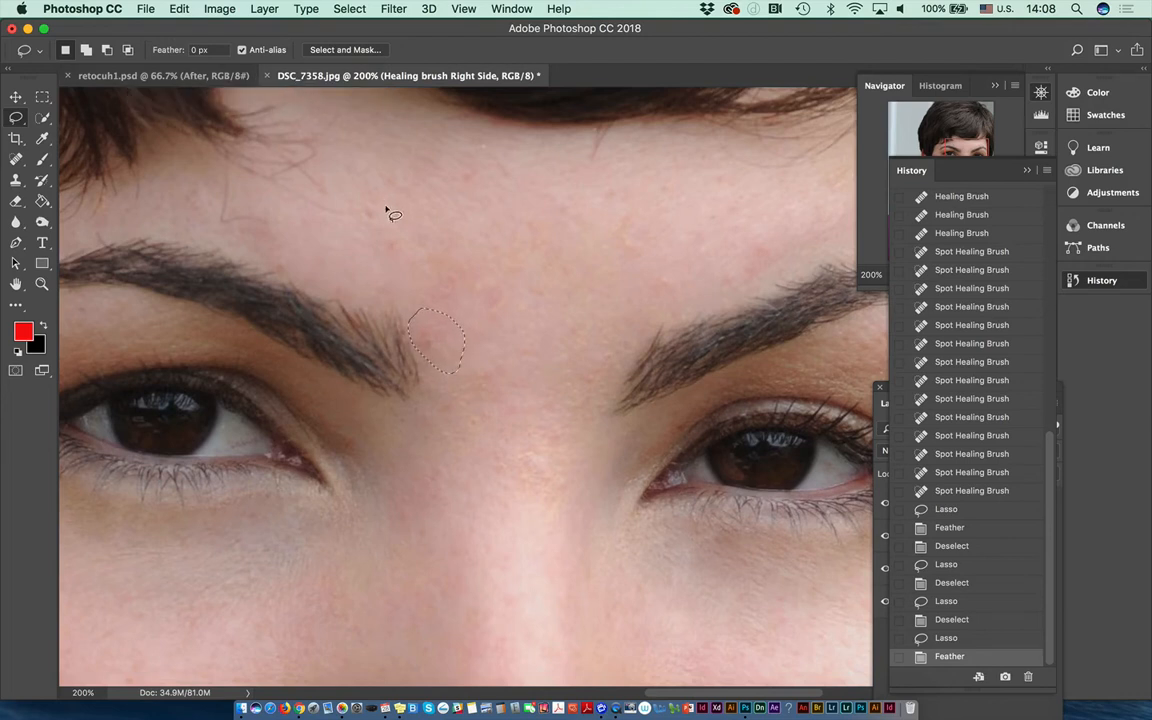
# Heal the blemishes inside the feathered selection beside the eyebrow with the Spot Healing Brush.
pyautogui.click(16, 159)
pyautogui.click(107, 158)
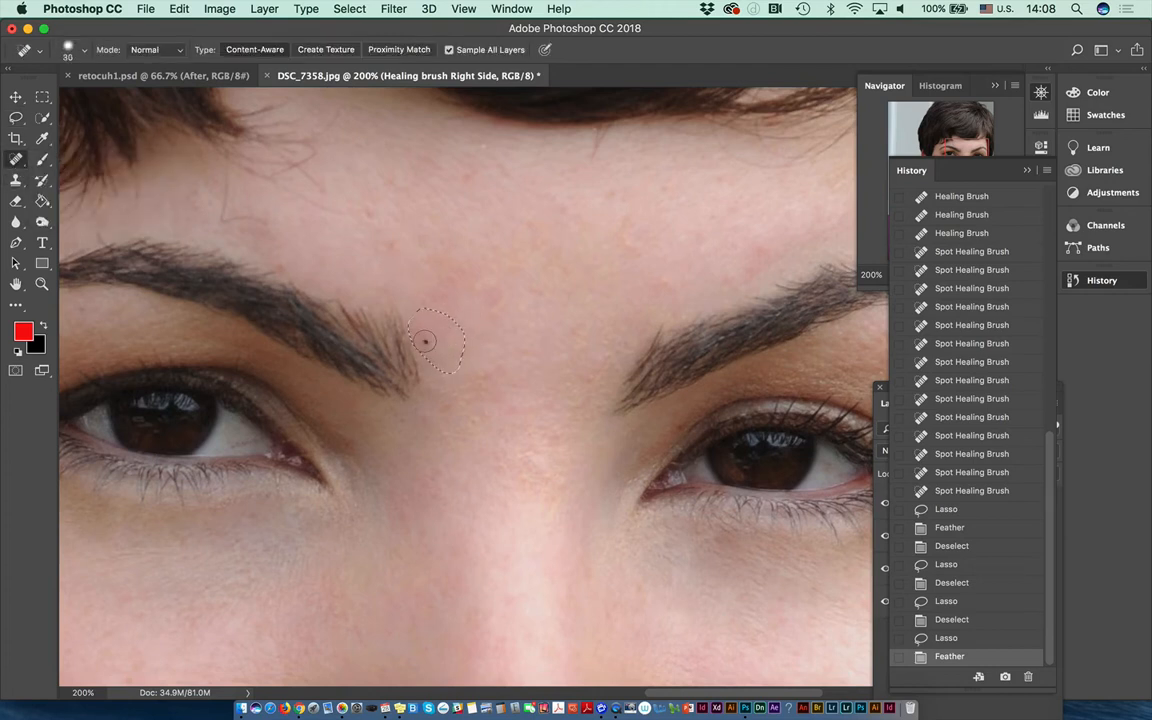
pyautogui.click(423, 339)
pyautogui.click(436, 350)
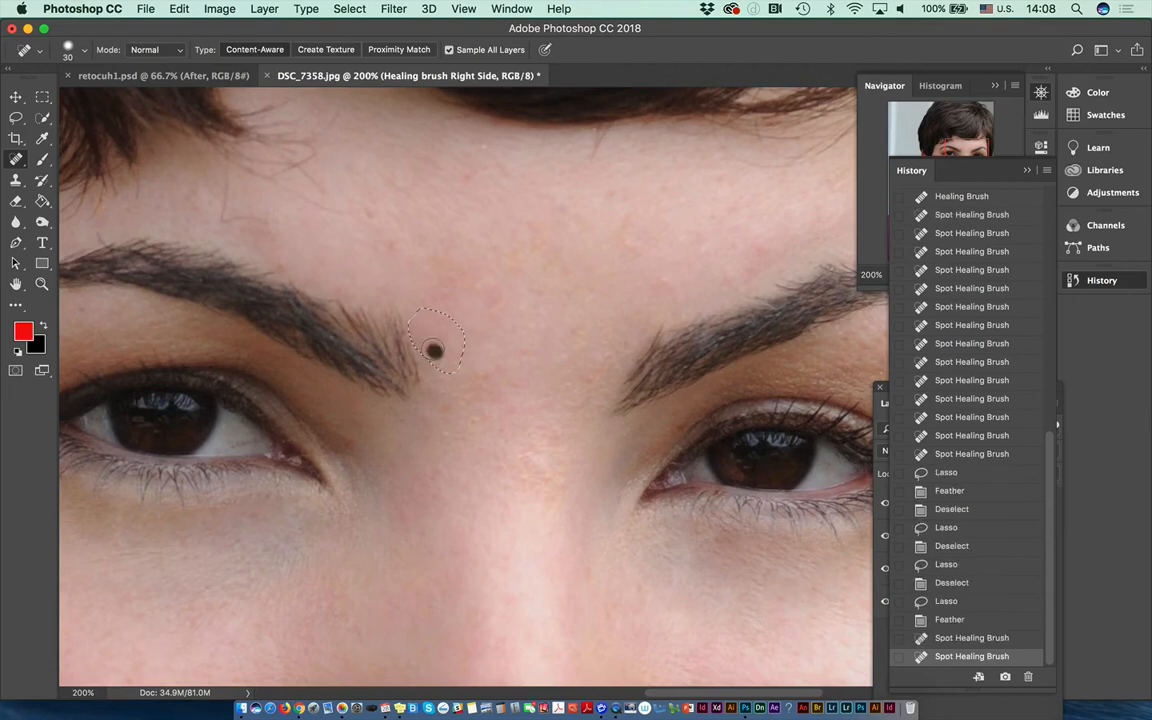
pyautogui.click(450, 348)
pyautogui.click(442, 338)
pyautogui.click(419, 321)
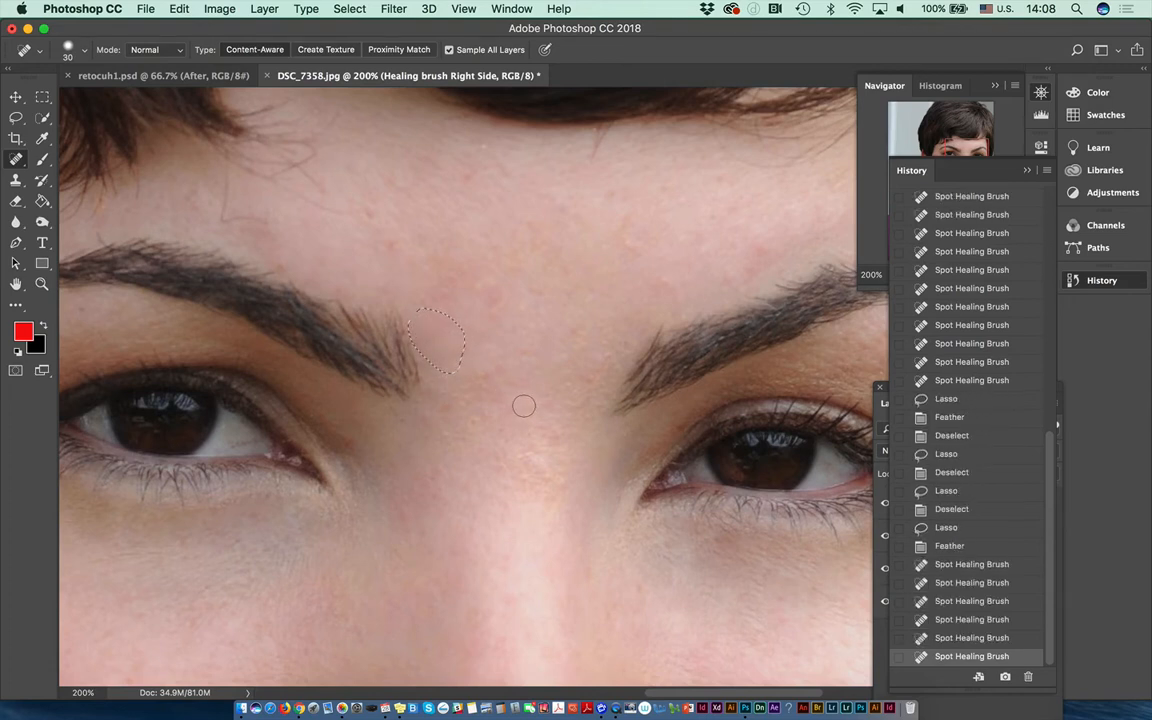
pyautogui.click(439, 354)
pyautogui.click(424, 345)
pyautogui.click(419, 339)
pyautogui.click(415, 337)
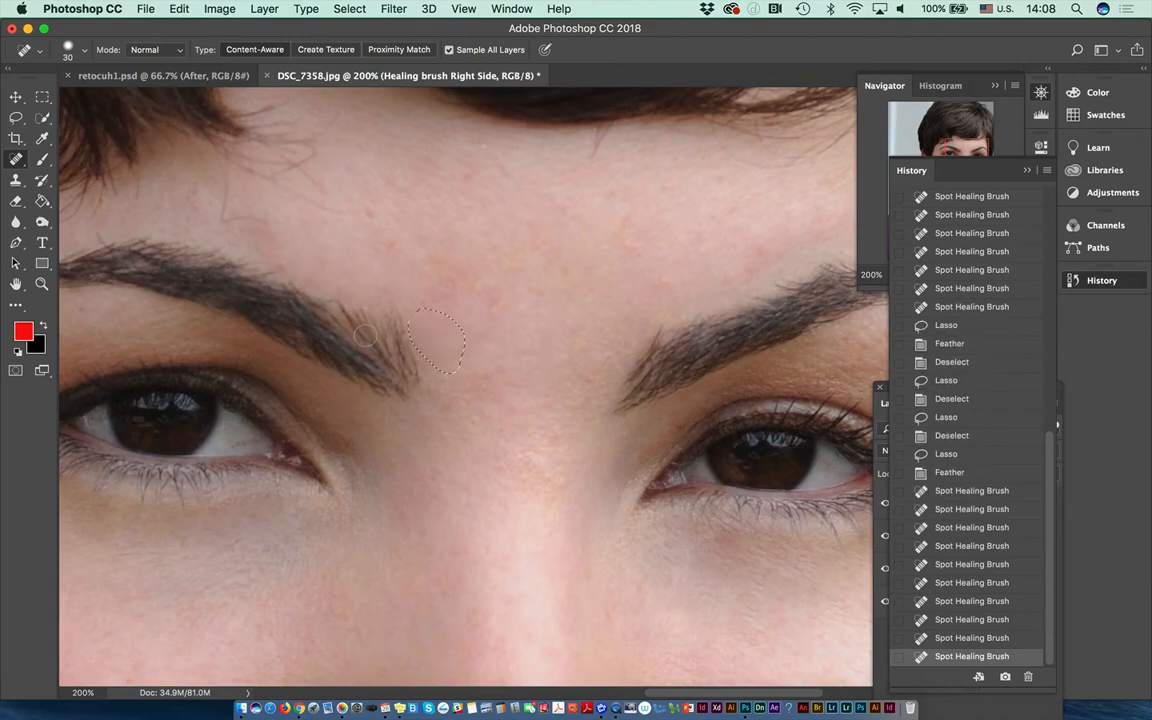
# Dab the Spot Healing Brush over the eyebrow outside the selection and the skin inside it, and clear the selection.
pyautogui.click(360, 335)
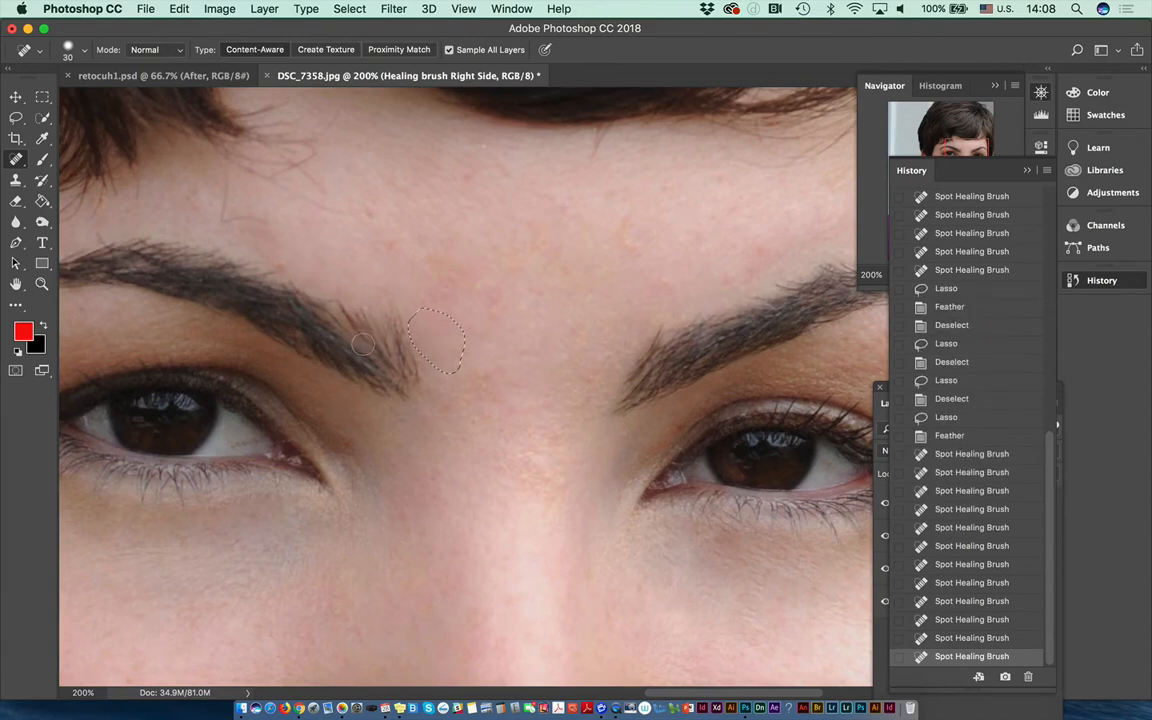
pyautogui.click(333, 312)
pyautogui.click(370, 322)
pyautogui.click(390, 322)
pyautogui.click(437, 338)
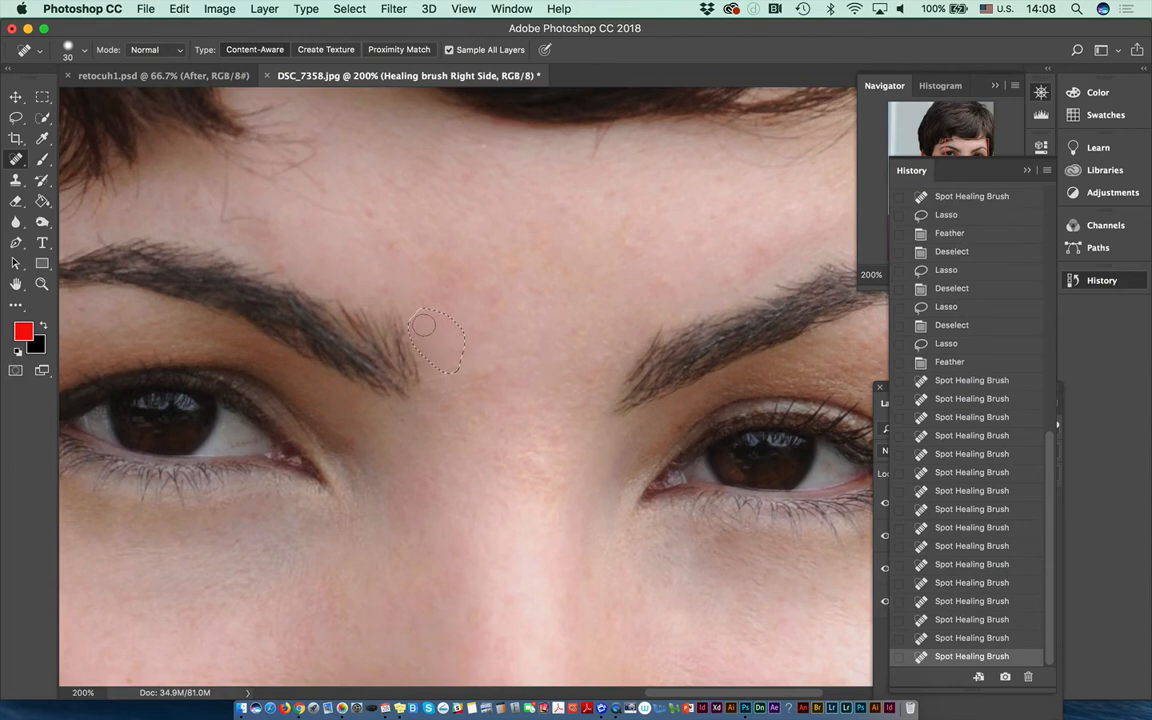
pyautogui.click(428, 323)
pyautogui.click(437, 334)
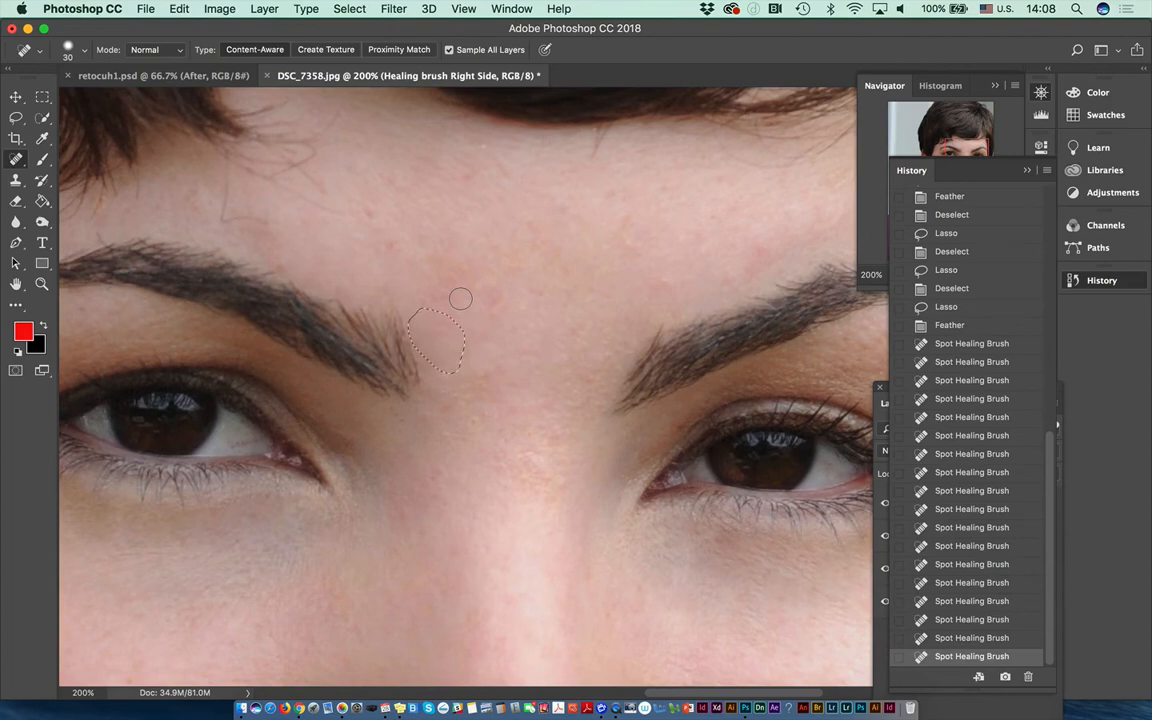
pyautogui.press('super+d')
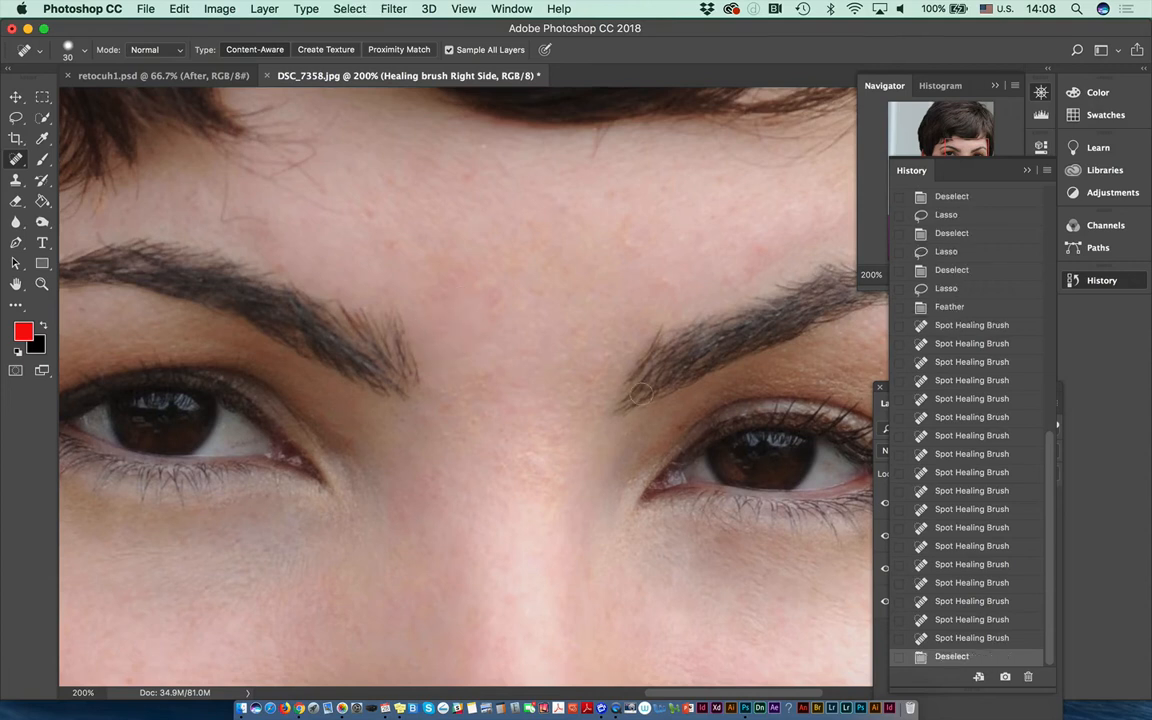
# Heal the small spots at the top of the nose bridge between the eyes with the Spot Healing Brush.
pyautogui.click(502, 435)
pyautogui.click(477, 424)
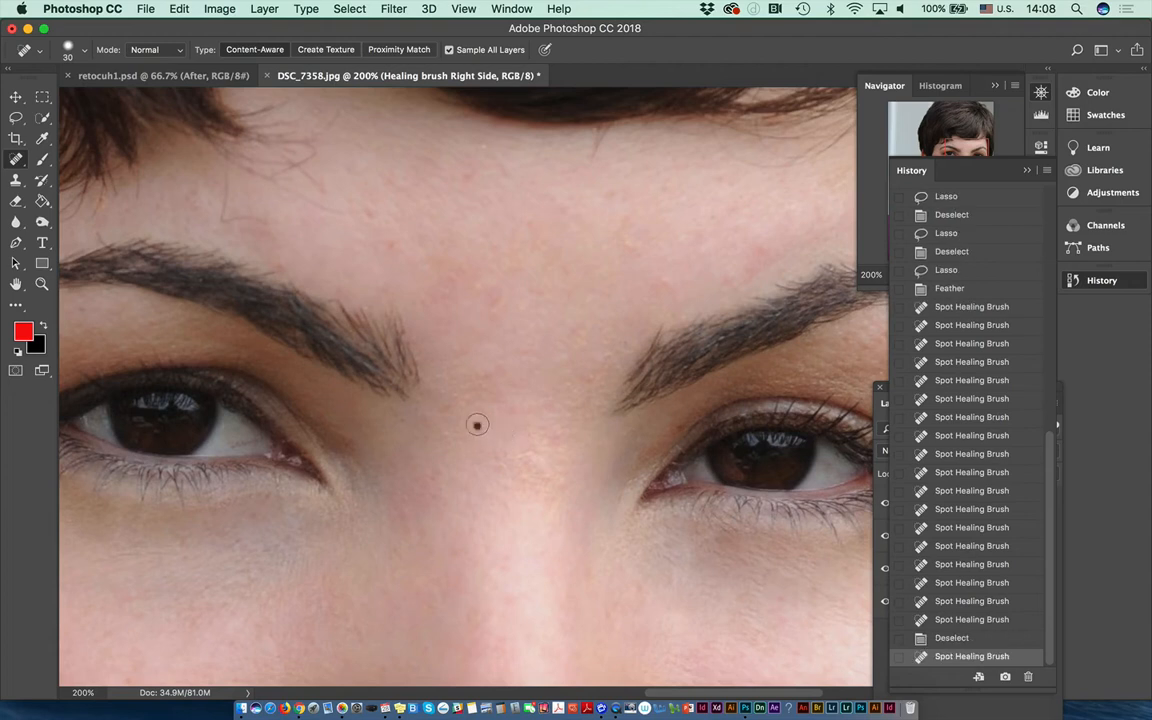
pyautogui.click(443, 407)
# Heal the scattered blemishes across the forehead above and between the eyebrows with the Spot Healing Brush.
pyautogui.moveTo(633, 571); pyautogui.dragTo(442, 411)
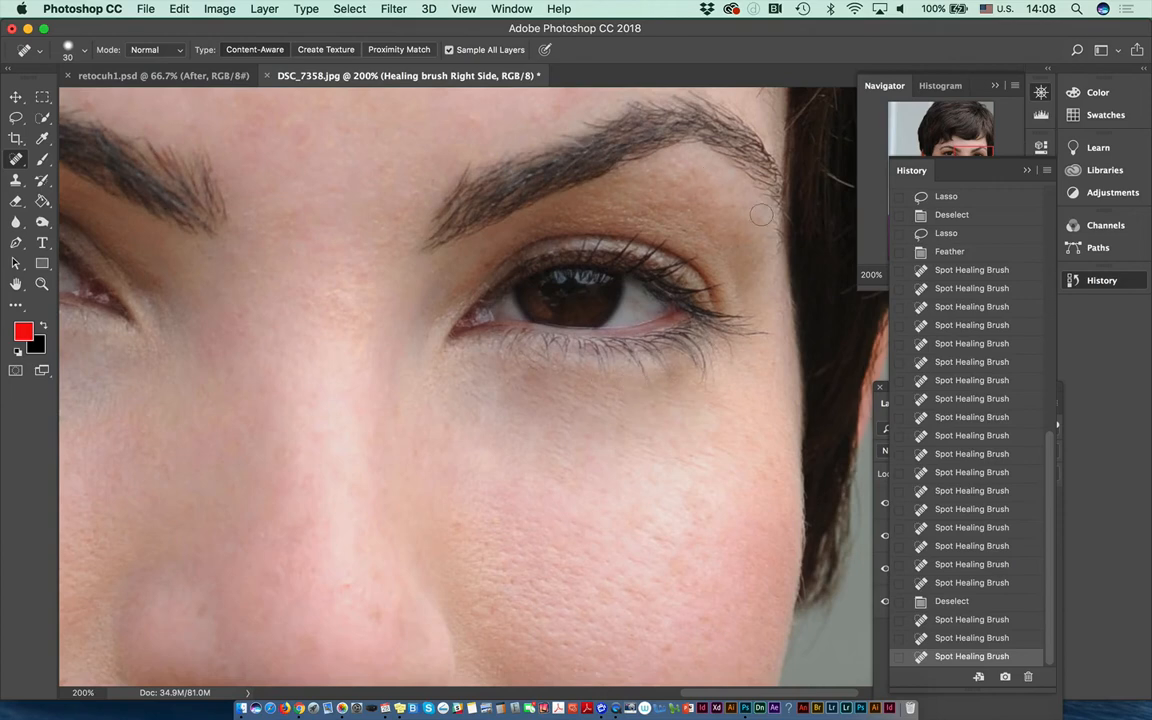
pyautogui.moveTo(340, 538); pyautogui.dragTo(799, 514)
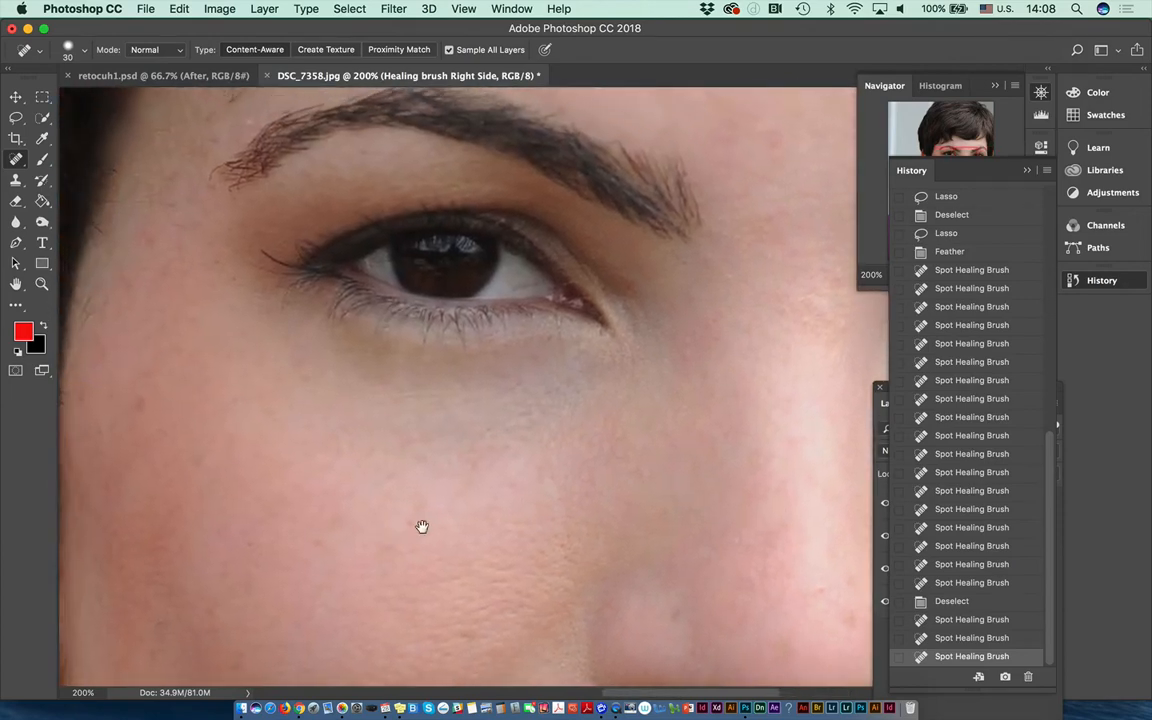
pyautogui.moveTo(380, 530)
pyautogui.mouseDown()
pyautogui.moveTo(700, 467)
pyautogui.moveTo(496, 609)
pyautogui.moveTo(465, 555)
pyautogui.moveTo(433, 572)
pyautogui.moveTo(463, 548)
pyautogui.moveTo(327, 540)
pyautogui.mouseUp()
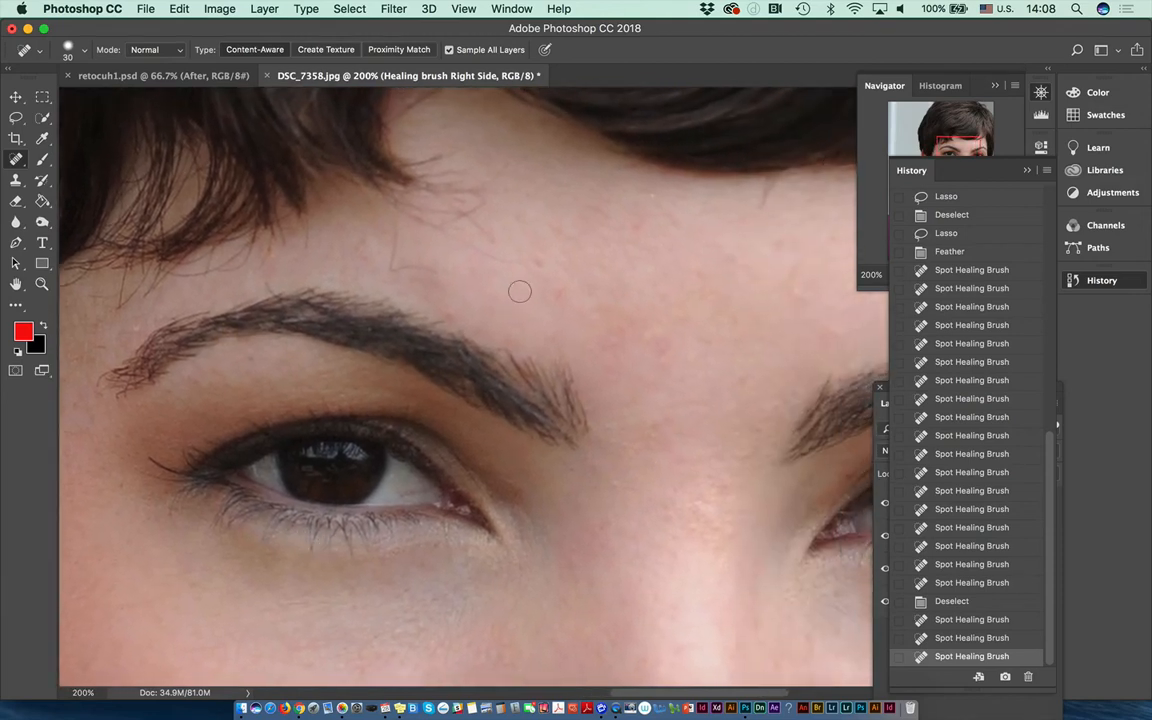
pyautogui.click(540, 260)
pyautogui.click(555, 283)
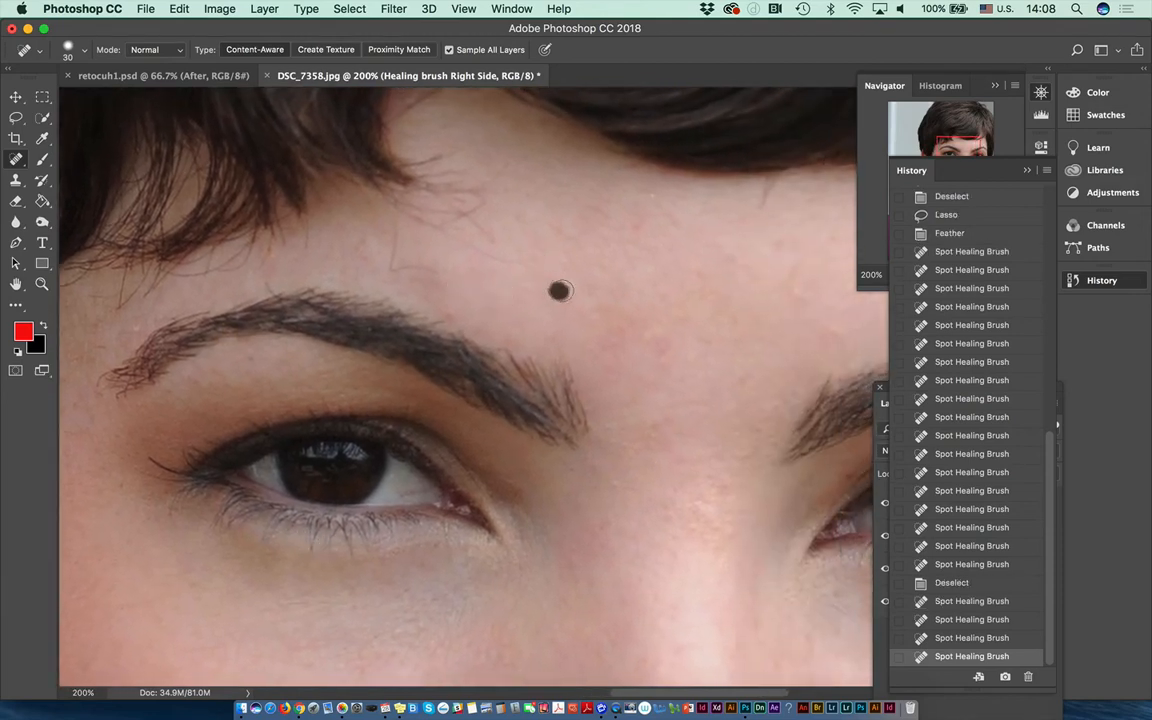
pyautogui.click(611, 287)
pyautogui.click(645, 329)
pyautogui.click(663, 344)
pyautogui.click(638, 226)
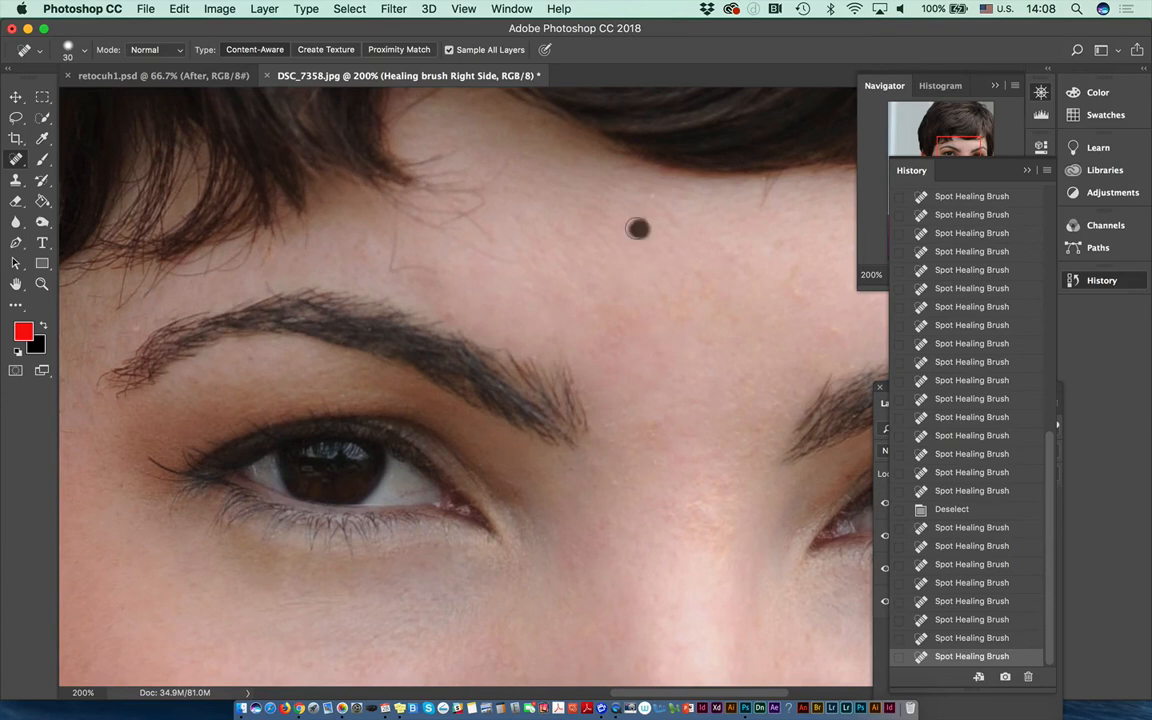
pyautogui.click(648, 196)
pyautogui.click(703, 219)
pyautogui.click(756, 228)
pyautogui.click(749, 274)
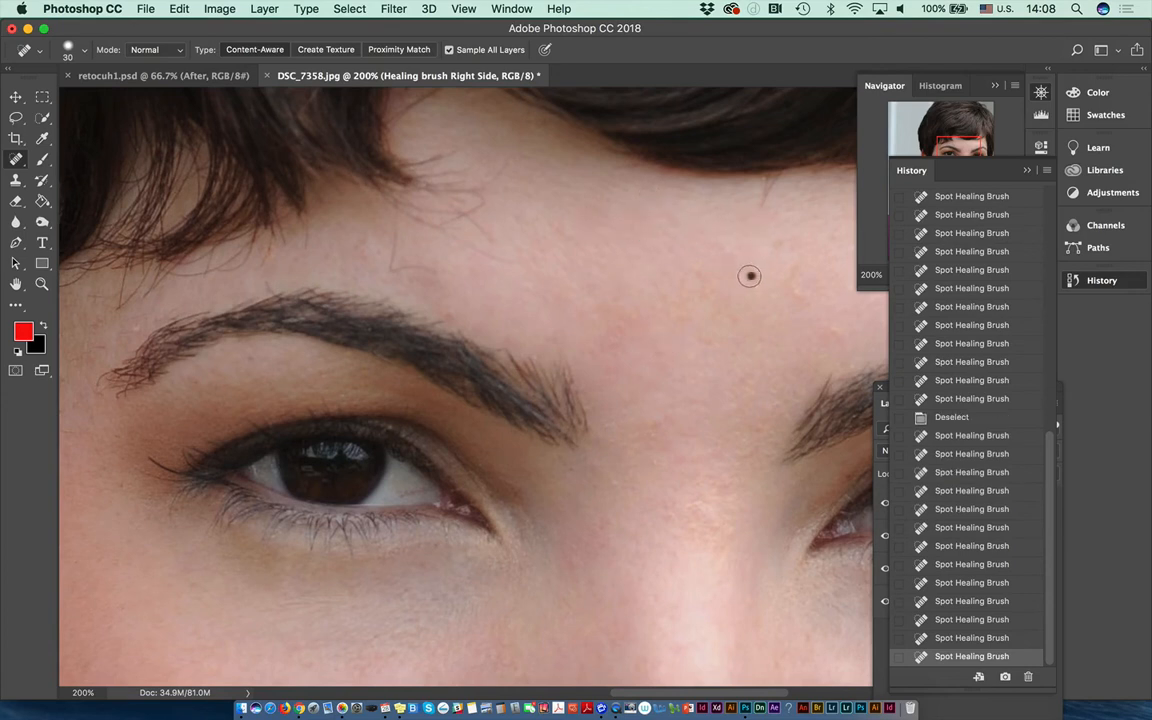
pyautogui.click(776, 308)
# Check the retouching history and the portrait at 50%, and heal the spots above the upper lip with the Spot Healing Brush.
pyautogui.moveTo(1050, 452); pyautogui.dragTo(1024, 172)
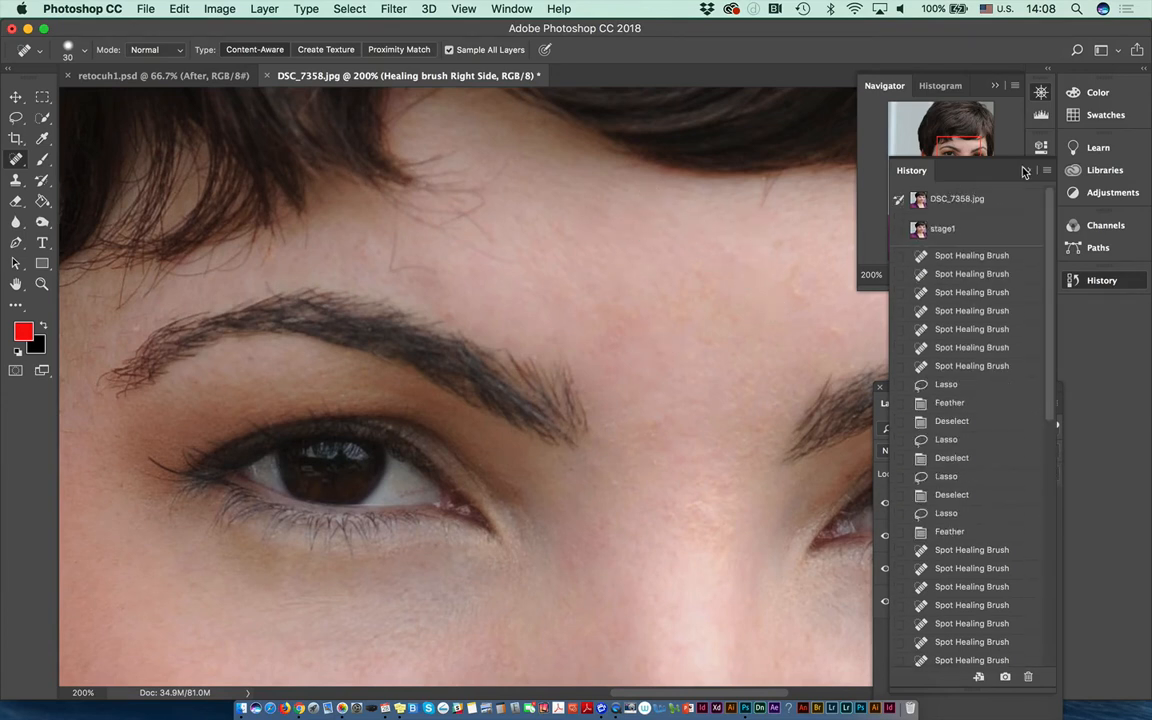
pyautogui.scroll(-5, 1018, 507)
pyautogui.scroll(5, 1020, 420)
pyautogui.press('super+minus')
pyautogui.press('super+minus')
pyautogui.press('super+minus')
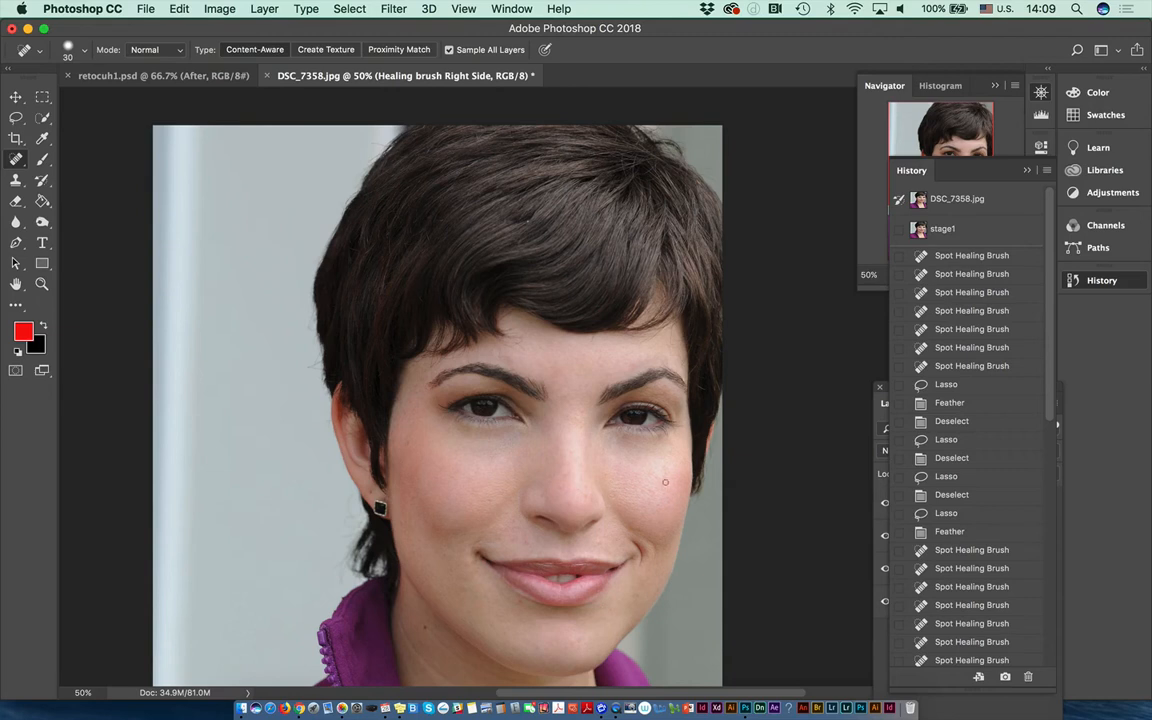
pyautogui.click(522, 546)
pyautogui.click(522, 540)
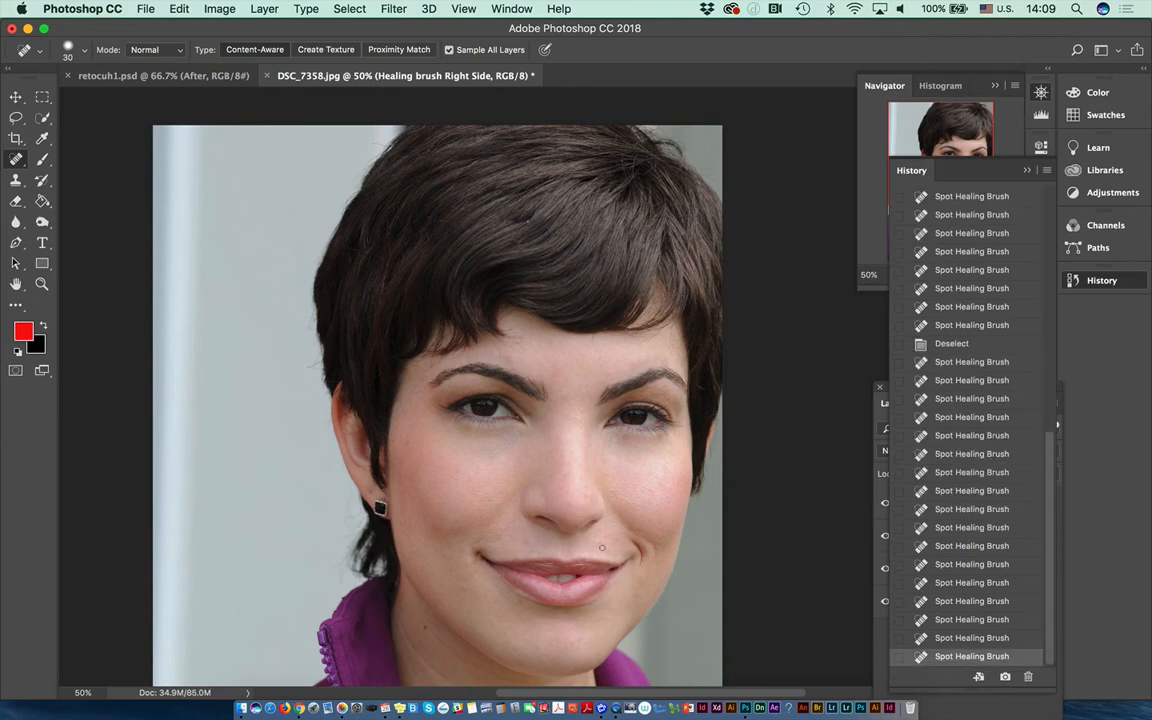
# Heal the small spots on the nose and on the cheek skin beside it with the Spot Healing Brush at 100% zoom.
pyautogui.press('super+plus')
pyautogui.press('super+plus')
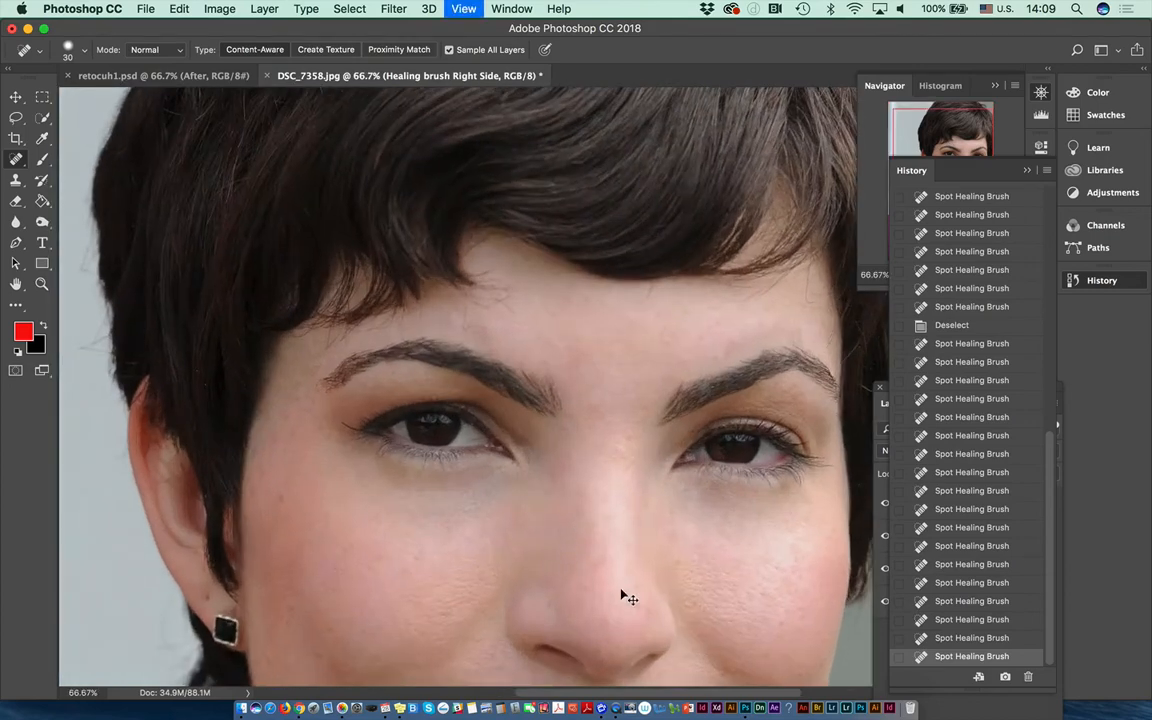
pyautogui.moveTo(569, 611); pyautogui.dragTo(518, 300)
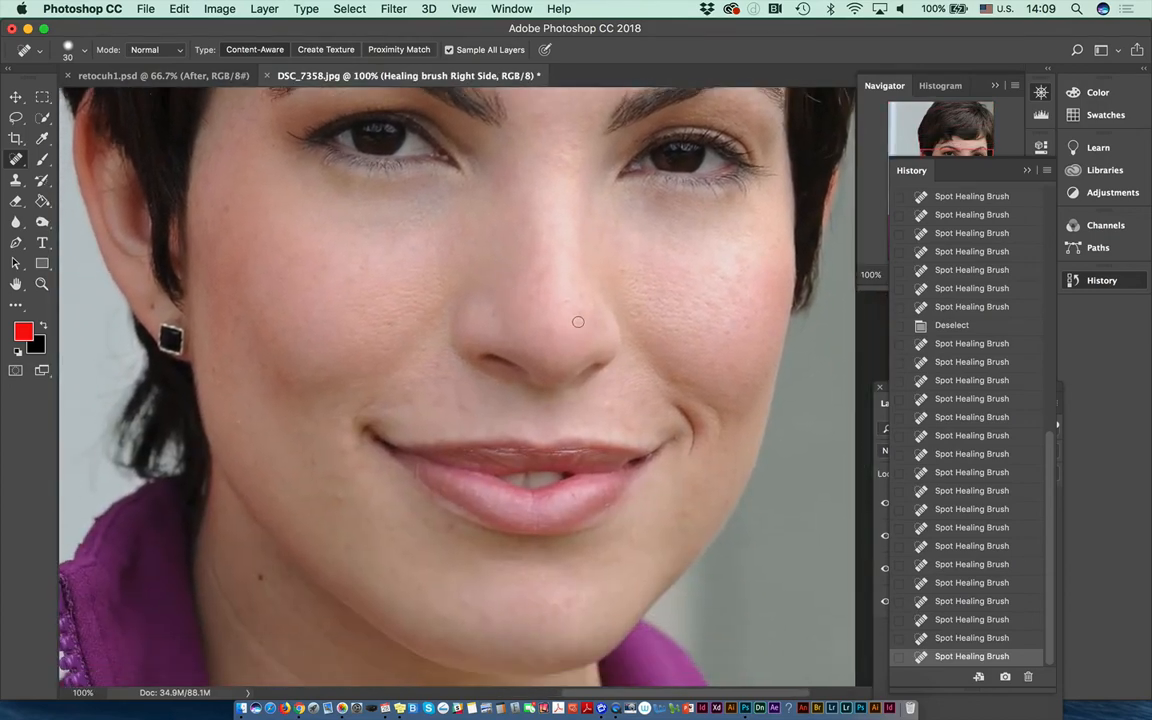
pyautogui.click(563, 304)
pyautogui.click(549, 329)
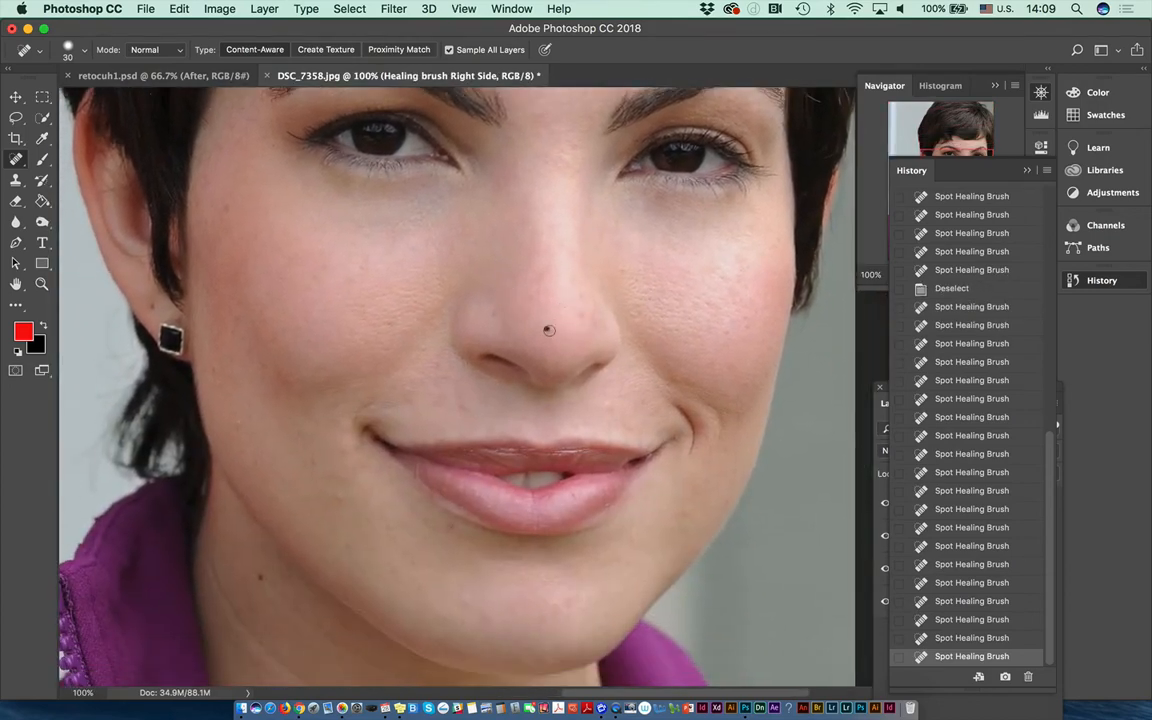
pyautogui.click(493, 316)
pyautogui.click(483, 310)
pyautogui.click(630, 277)
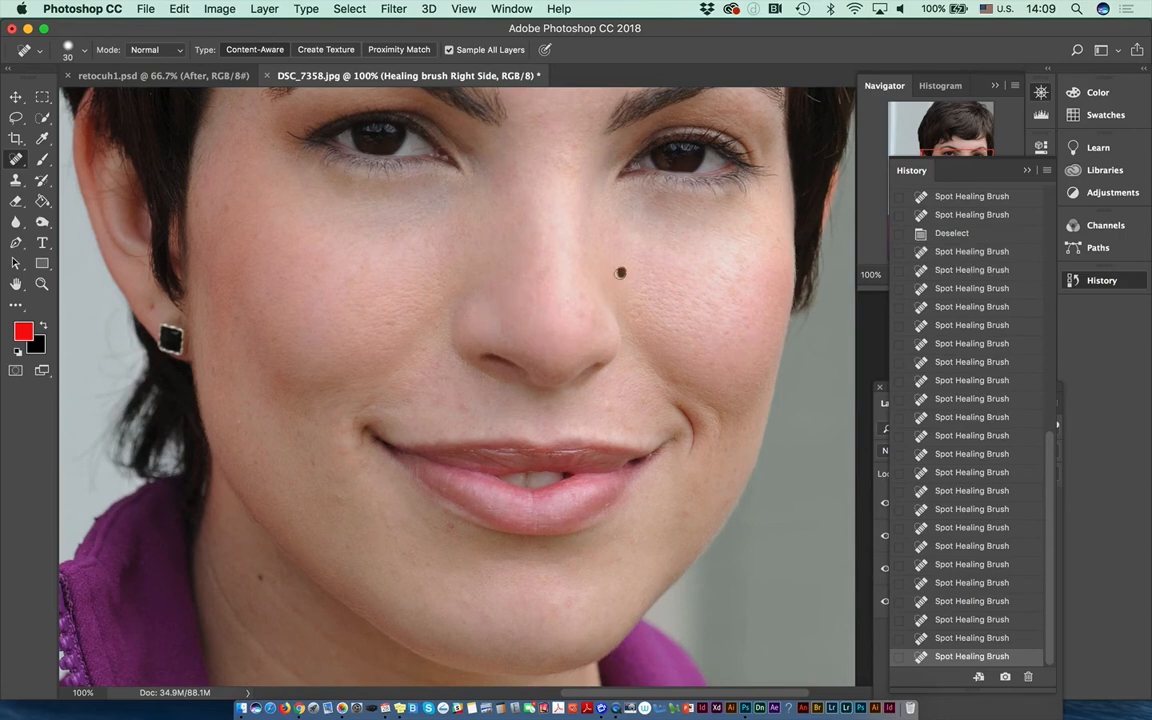
# Heal the remaining blemishes above the upper lip, along both sides of the jaw, and on the highlighted cheek with the Spot Healing Brush.
pyautogui.click(603, 412)
pyautogui.click(688, 502)
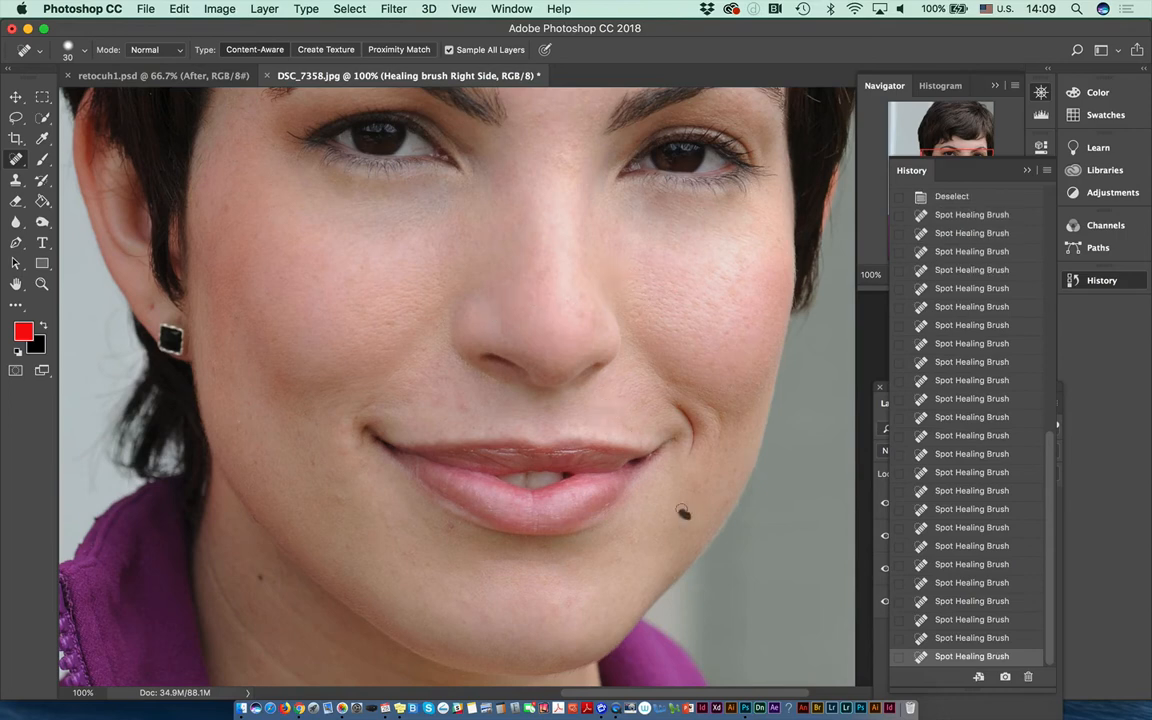
pyautogui.click(463, 406)
pyautogui.click(481, 401)
pyautogui.click(452, 386)
pyautogui.click(337, 497)
pyautogui.click(722, 334)
pyautogui.click(734, 268)
pyautogui.click(752, 227)
pyautogui.click(872, 143)
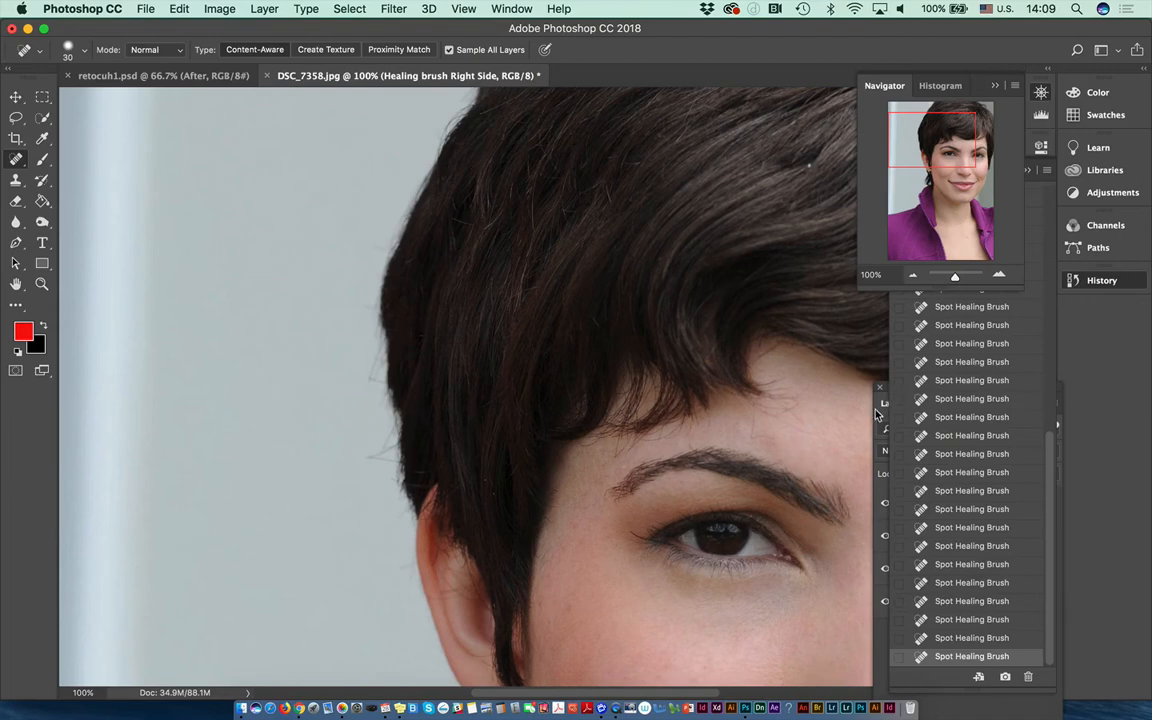
pyautogui.press('super+o')
pyautogui.click(975, 684)
pyautogui.press('super+o')
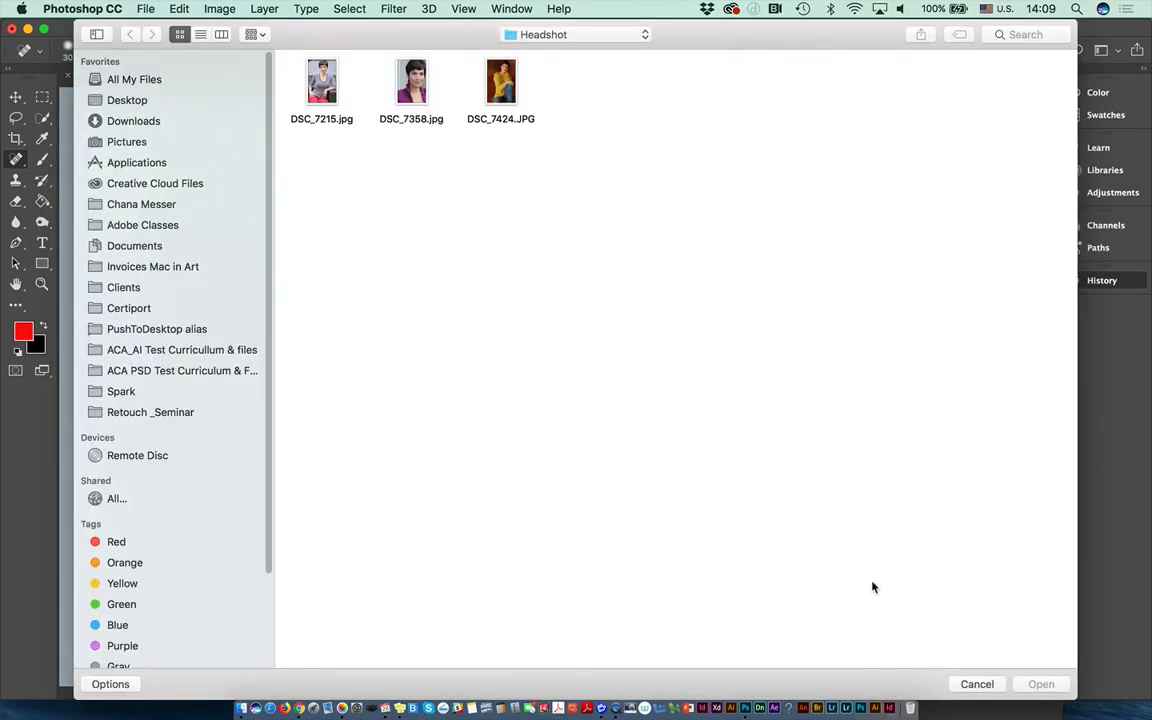
pyautogui.click(971, 686)
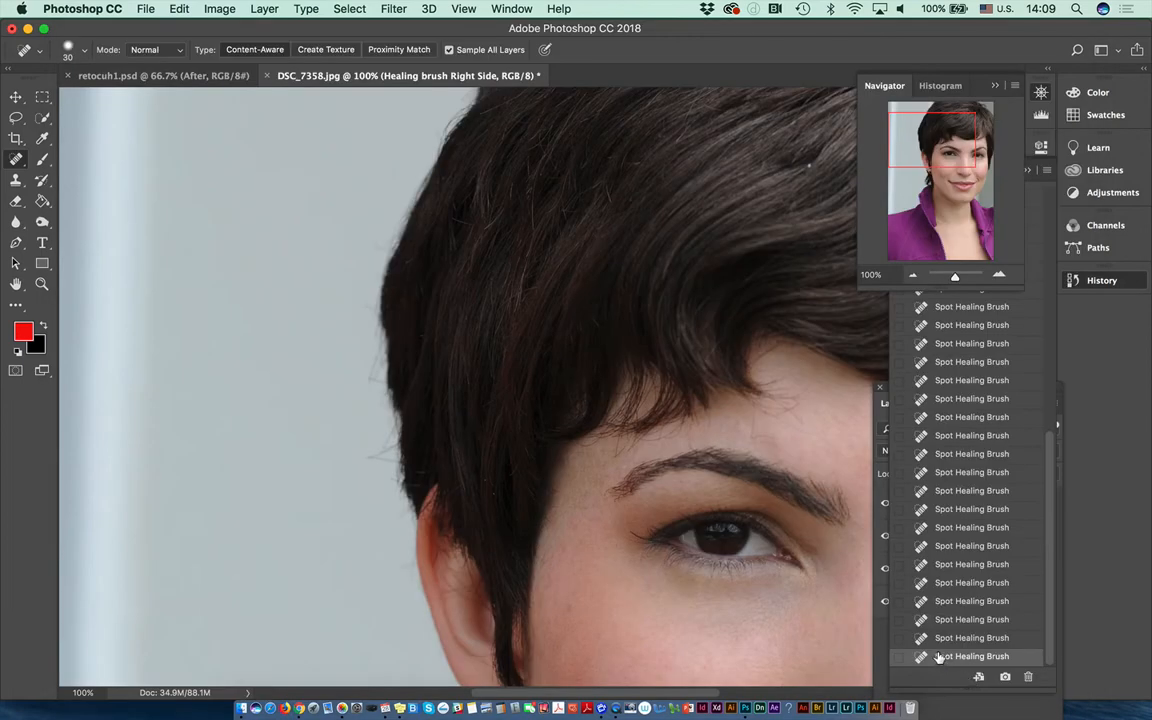
# Fit the whole portrait in view and place the History and Layers panels open beside it.
pyautogui.press('super+0')
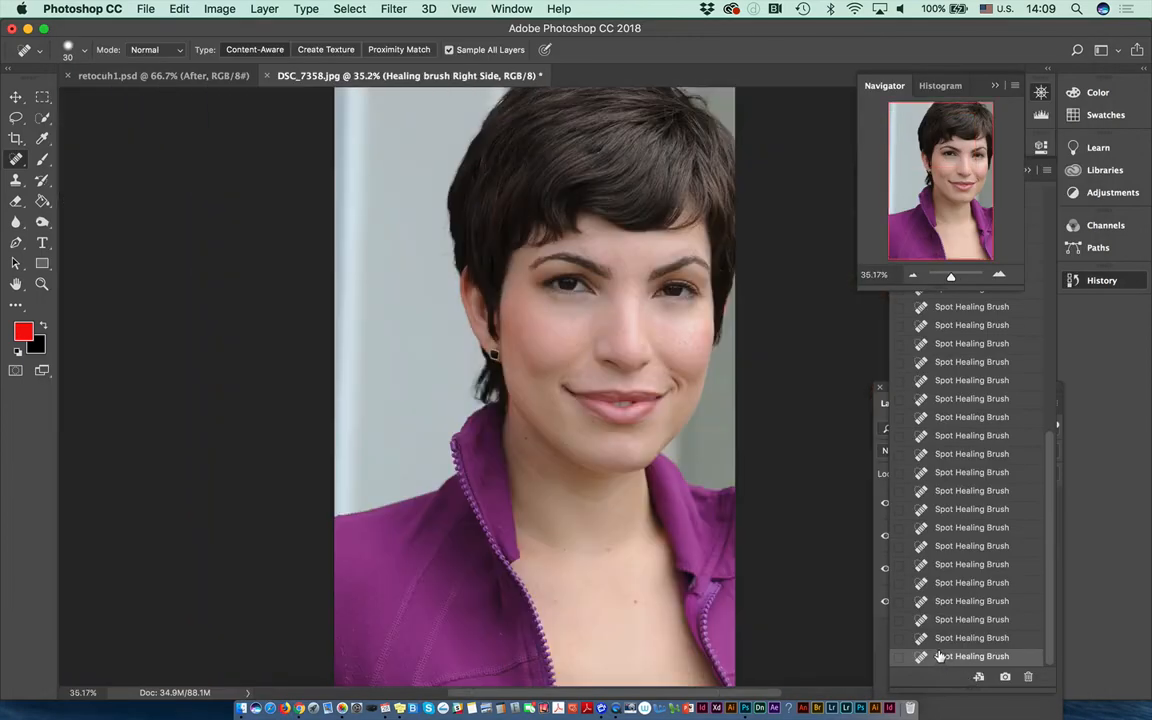
pyautogui.click(881, 94)
pyautogui.moveTo(909, 178); pyautogui.dragTo(948, 155)
pyautogui.moveTo(932, 414); pyautogui.dragTo(764, 127)
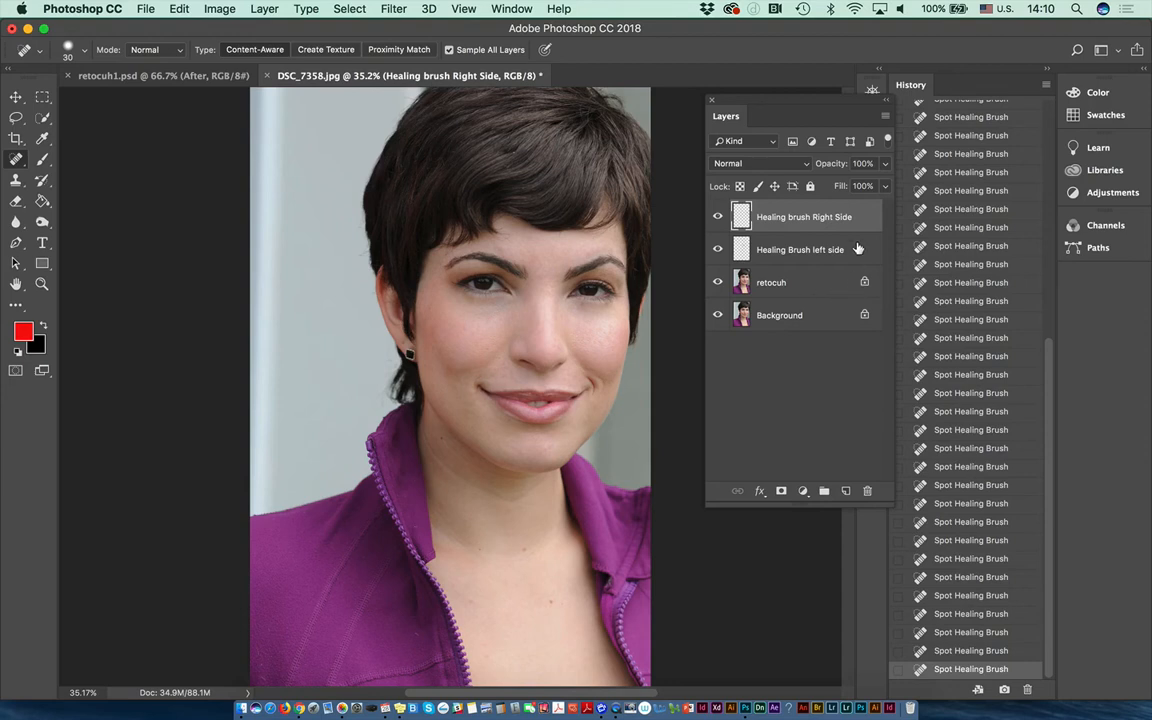
# Unlock the retocuh layer and group it with both healing brush layers in a new group named retocuh.
pyautogui.click(775, 288)
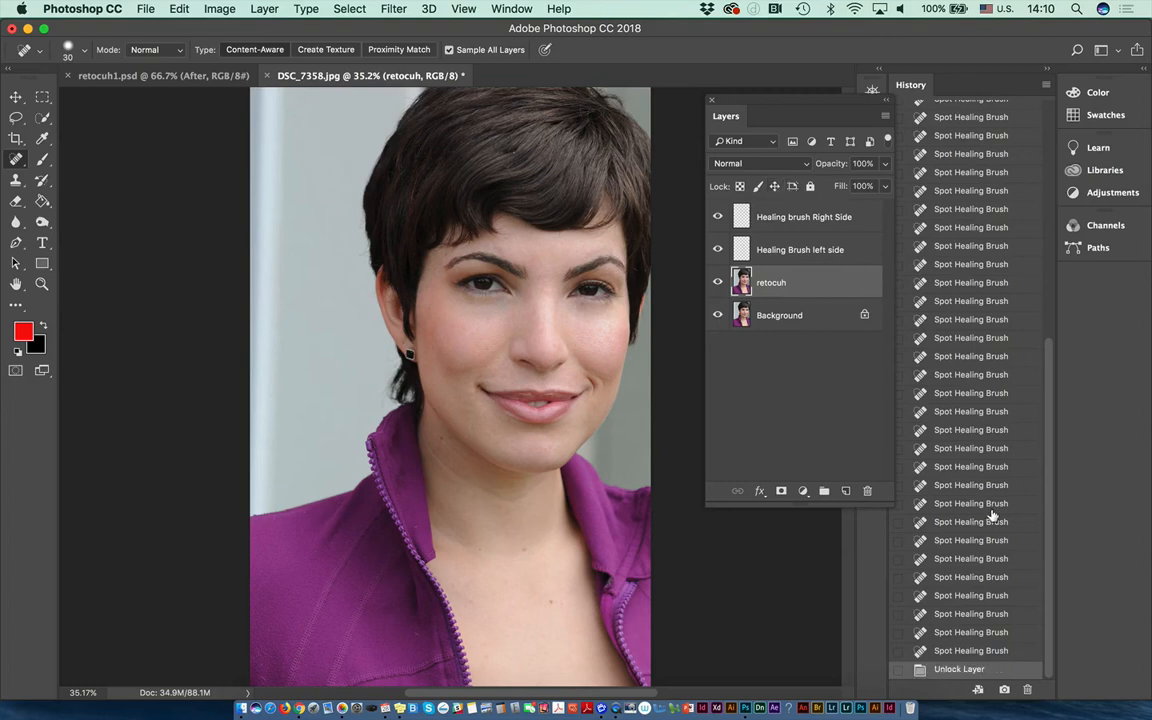
pyautogui.click(864, 283)
pyautogui.moveTo(816, 277); pyautogui.dragTo(800, 240)
pyautogui.keyDown('shift'); pyautogui.click(800, 217); pyautogui.keyUp('shift')
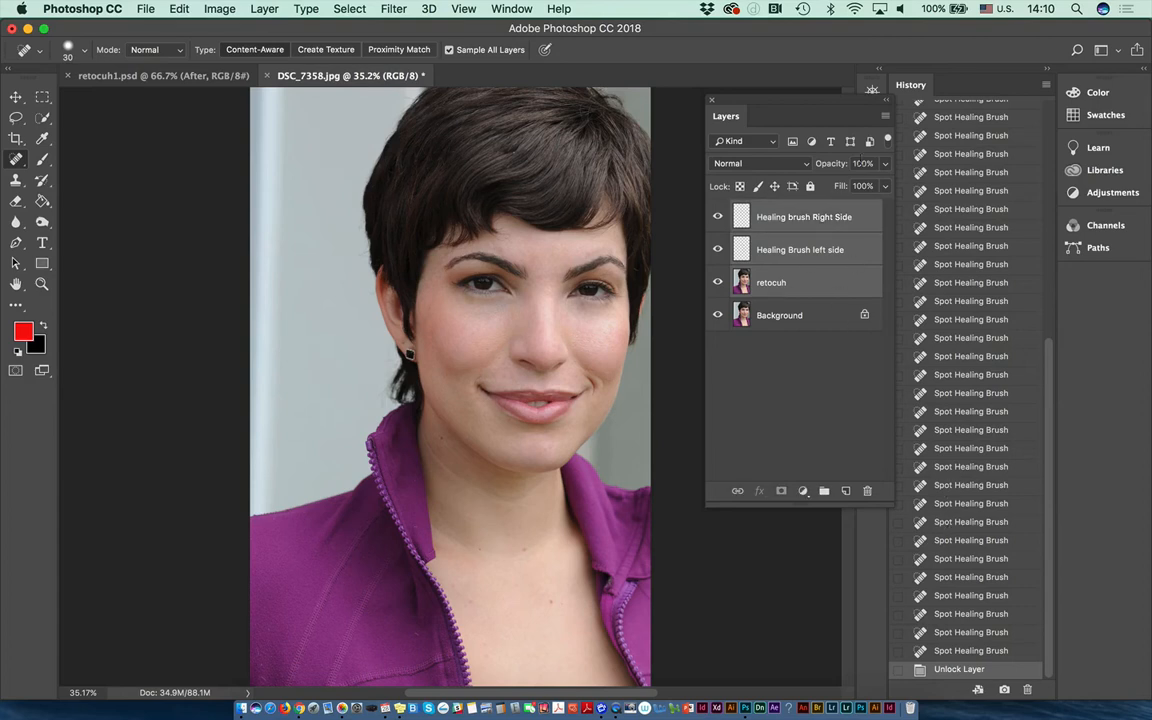
pyautogui.click(885, 116)
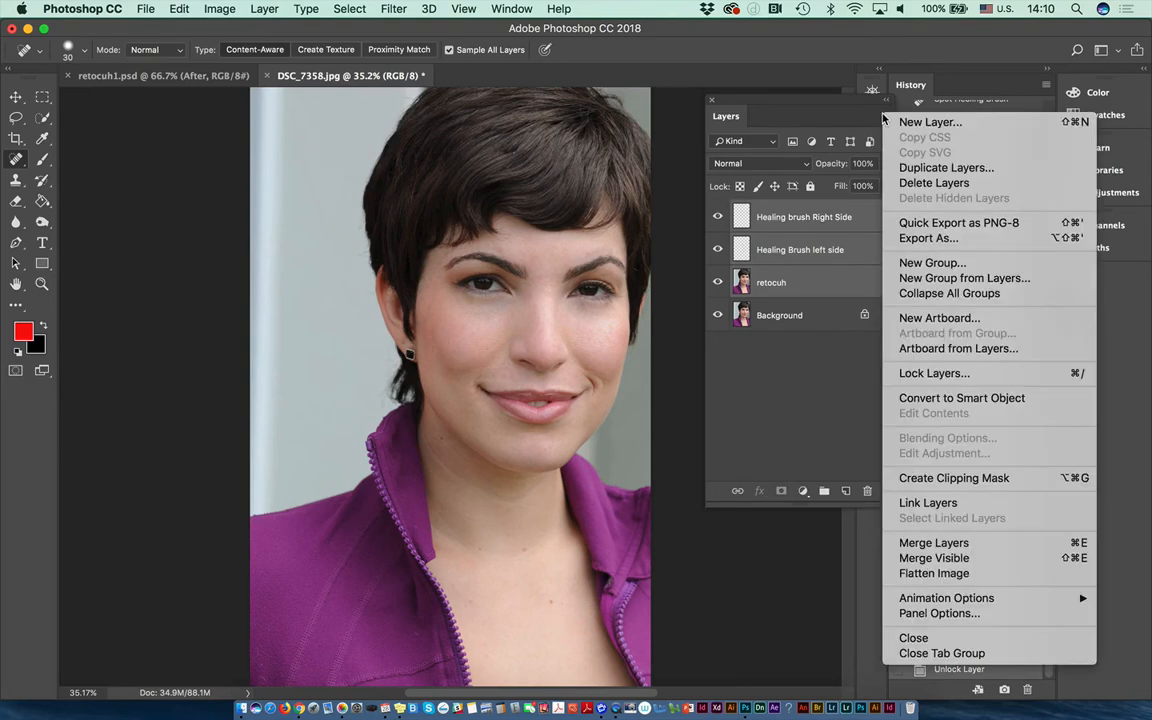
pyautogui.click(905, 278)
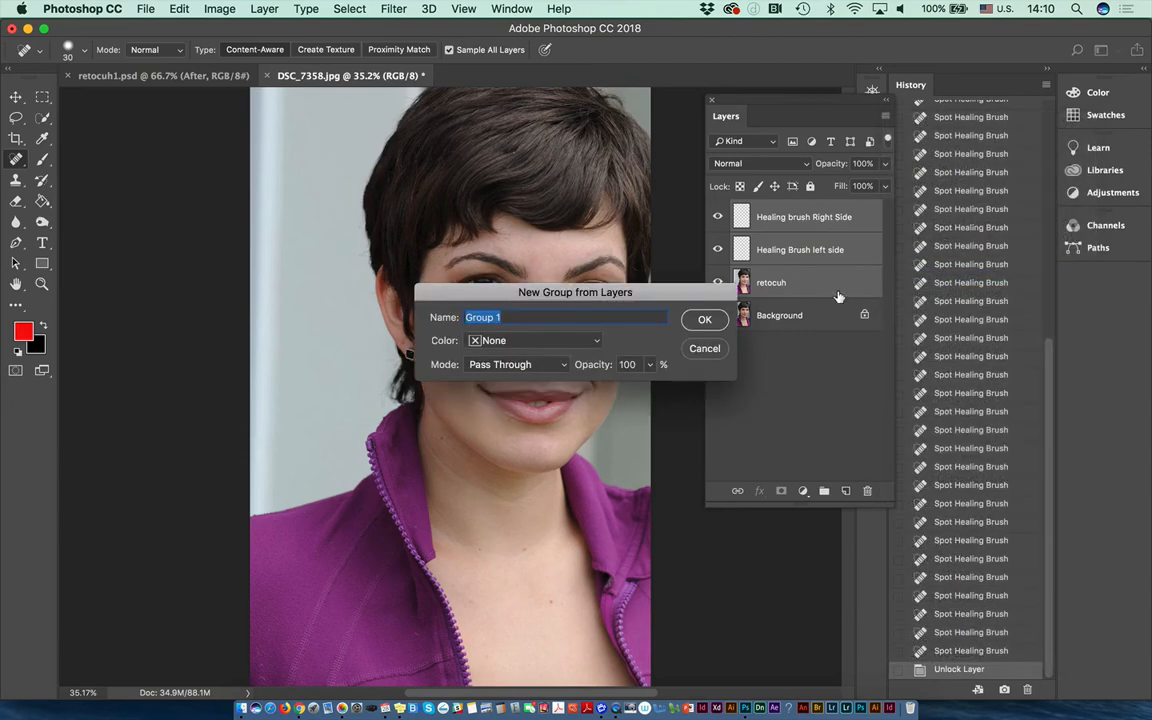
pyautogui.write('retocuh')
pyautogui.press('Return')
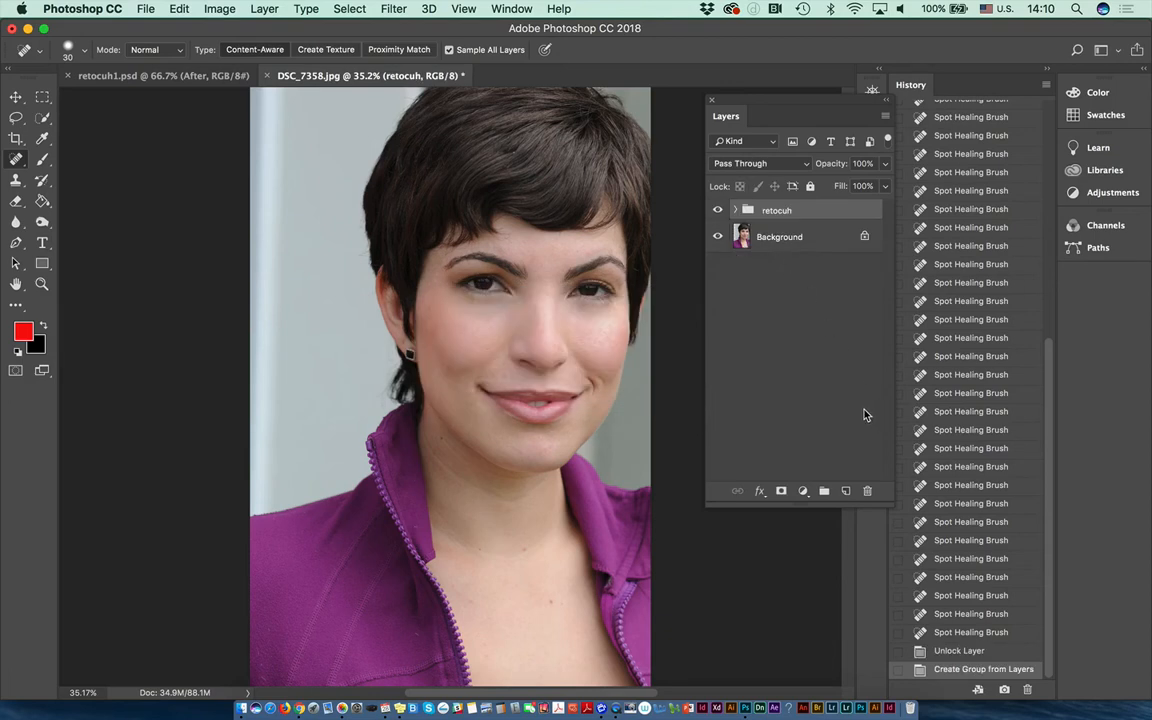
# Zoom out to 25% and tidy the workspace by collapsing History into the dock and floating Layers beside the portrait.
pyautogui.press('super+minus')
pyautogui.press('super+minus')
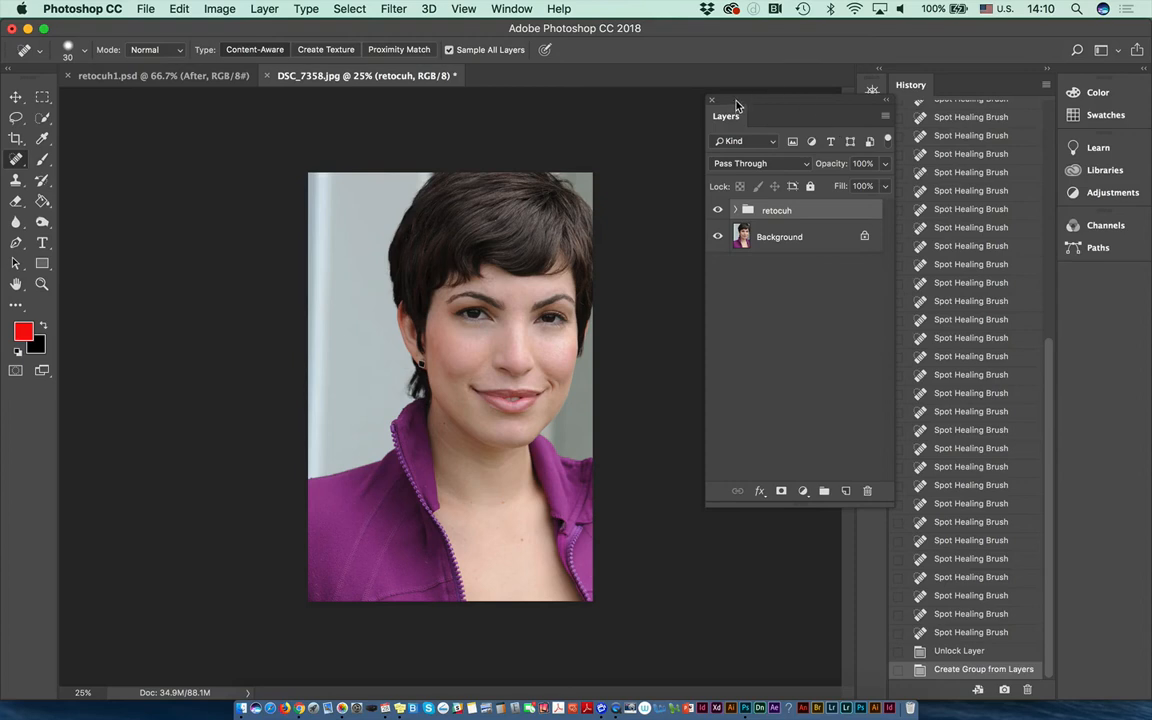
pyautogui.moveTo(736, 104); pyautogui.dragTo(1104, 275)
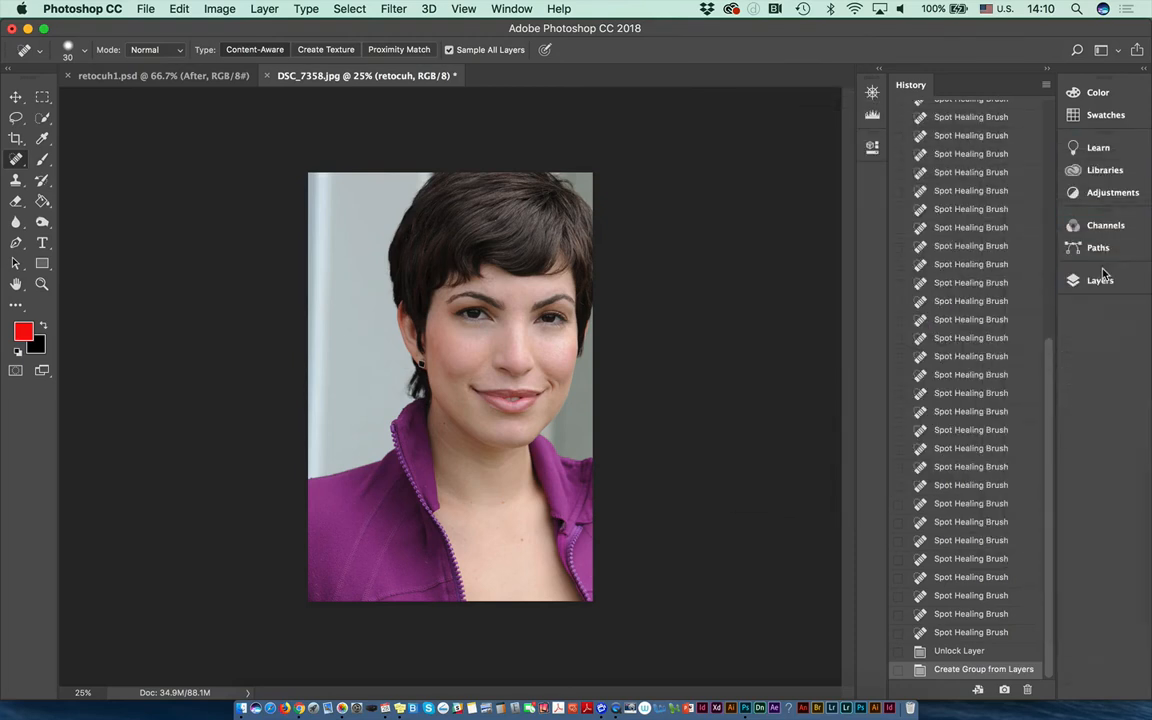
pyautogui.moveTo(911, 85); pyautogui.dragTo(1080, 310)
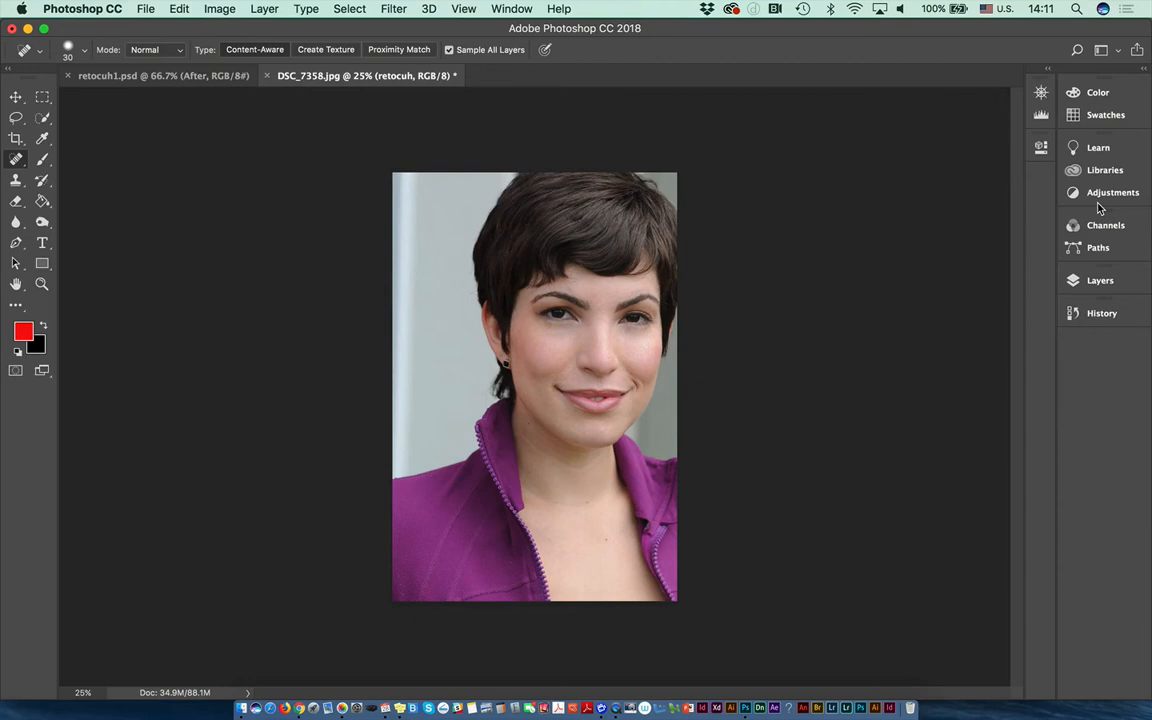
pyautogui.click(1099, 280)
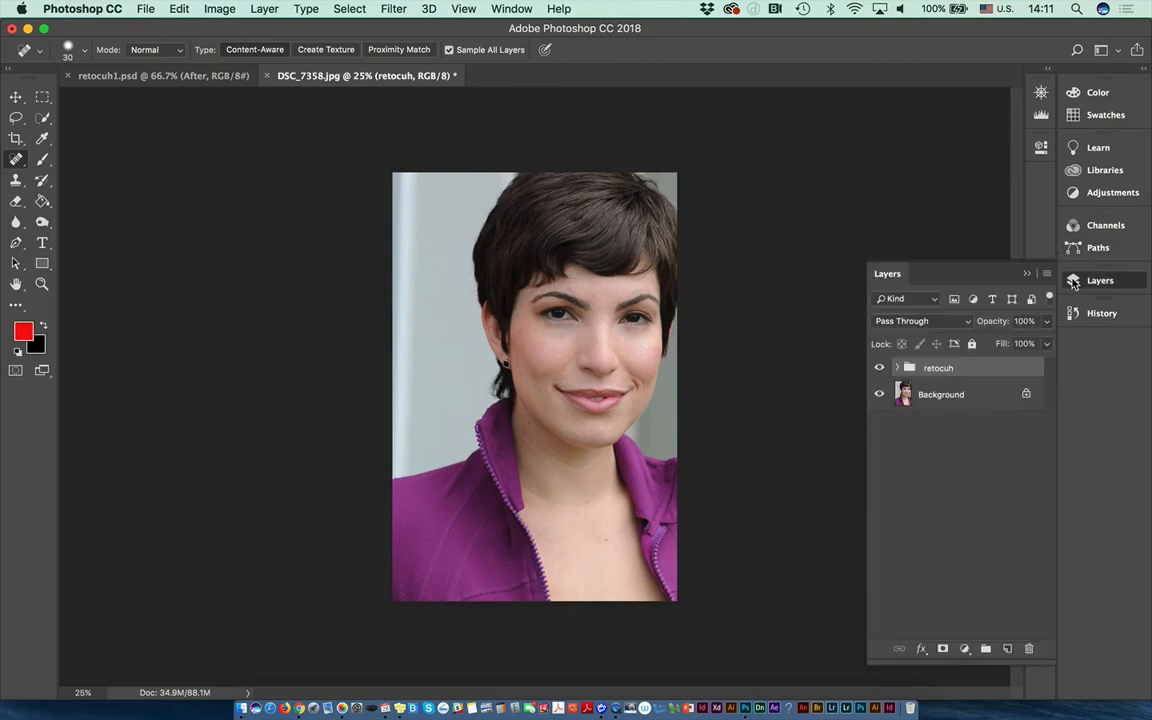
pyautogui.moveTo(903, 283); pyautogui.dragTo(777, 124)
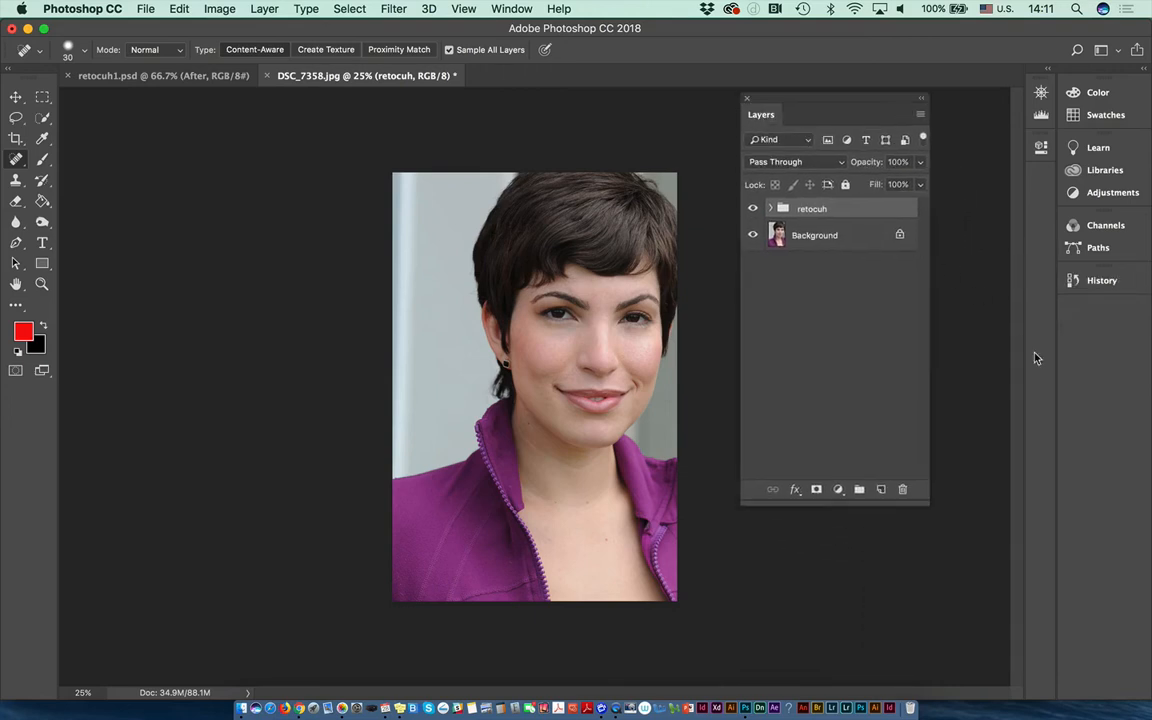
# Move the whole retocuh group sideways past the canvas's right edge with the Move tool, keeping Auto-Select off.
pyautogui.click(16, 97)
pyautogui.click(55, 95)
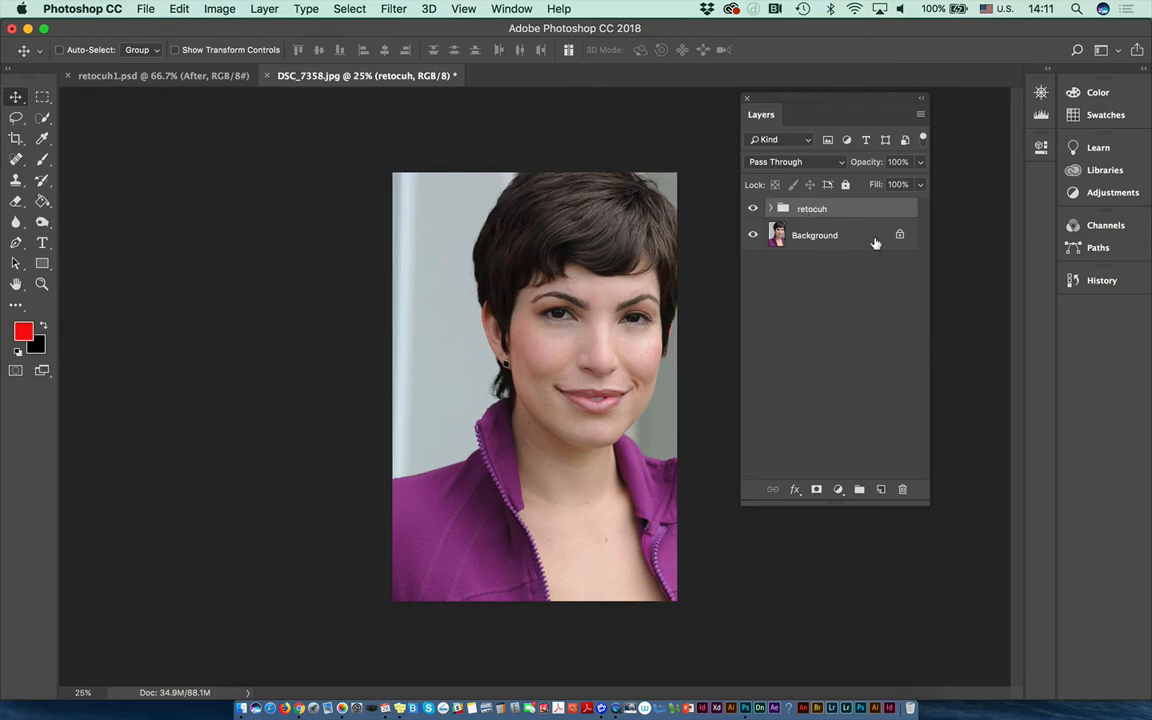
pyautogui.moveTo(790, 103); pyautogui.dragTo(897, 75)
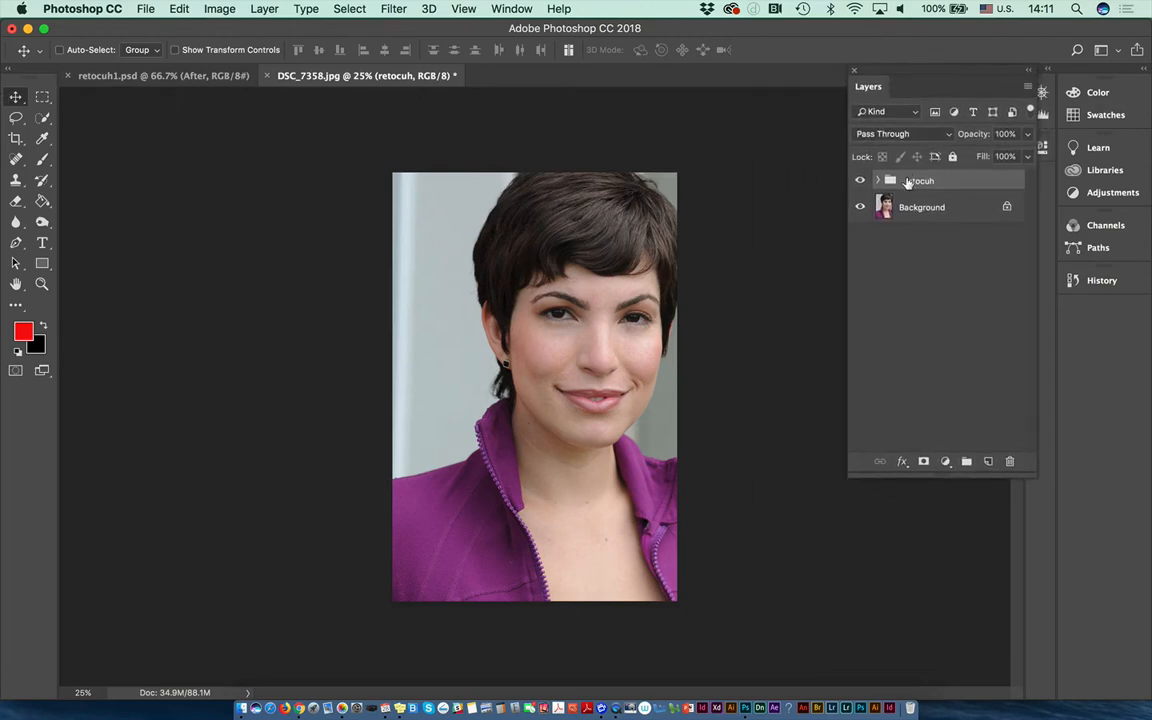
pyautogui.click(878, 181)
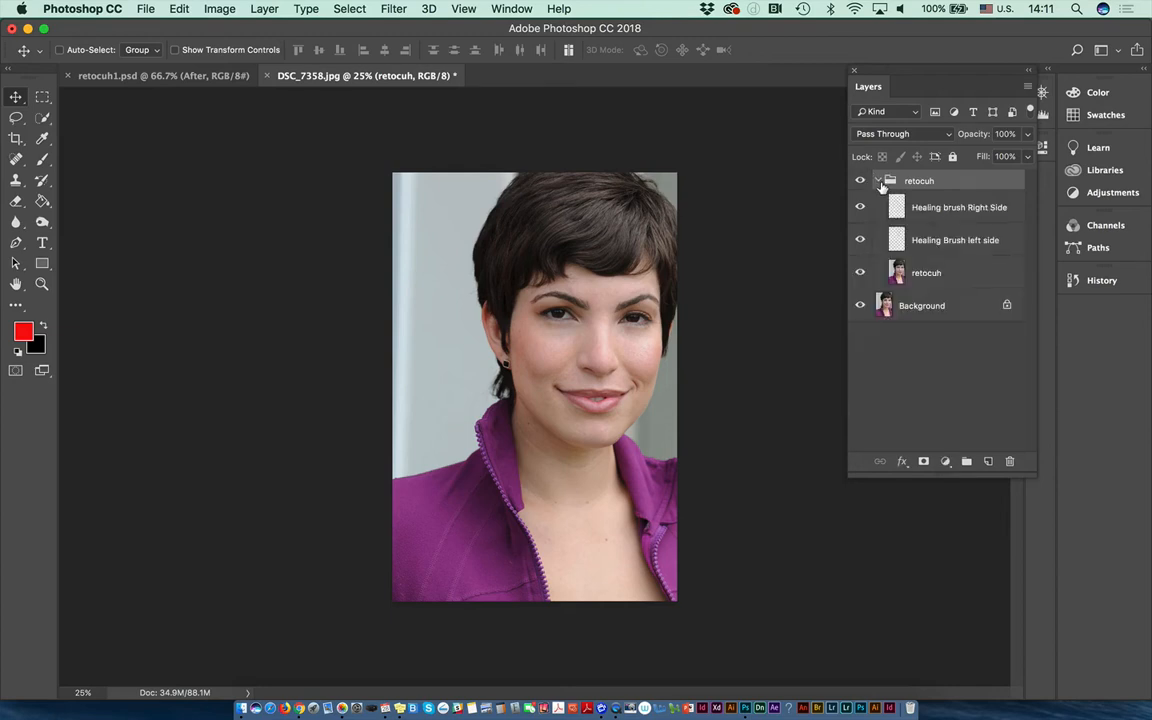
pyautogui.click(878, 181)
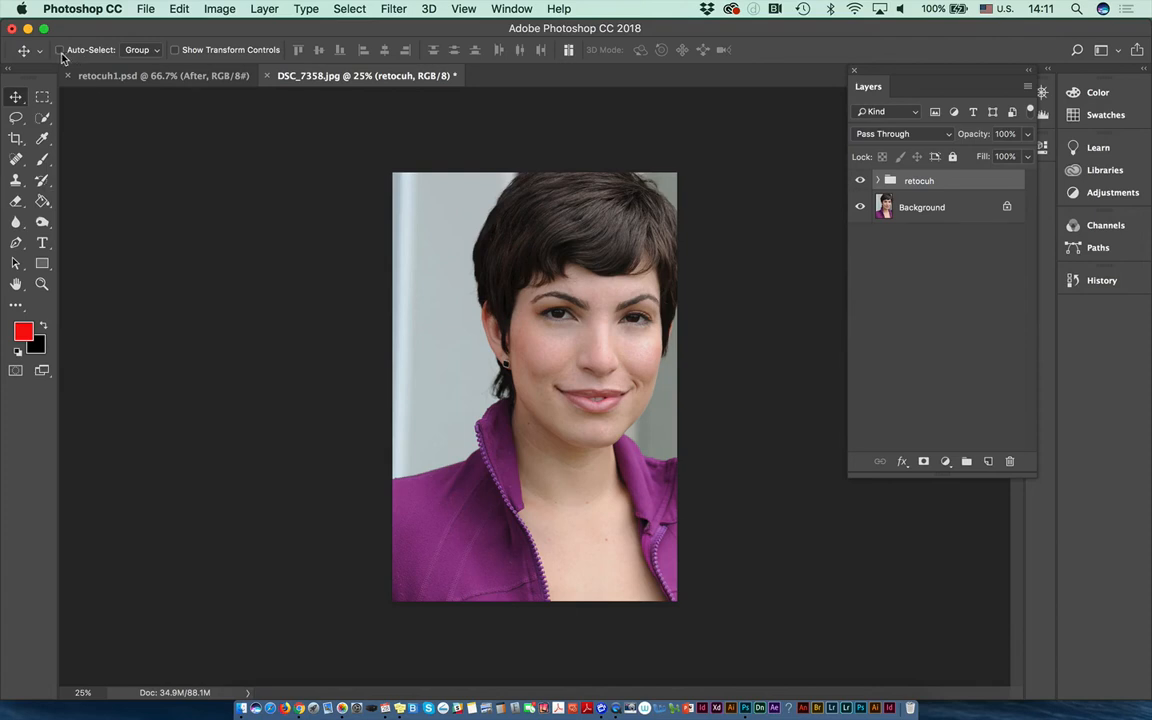
pyautogui.click(59, 50)
pyautogui.click(59, 50)
pyautogui.moveTo(533, 421); pyautogui.dragTo(630, 423)
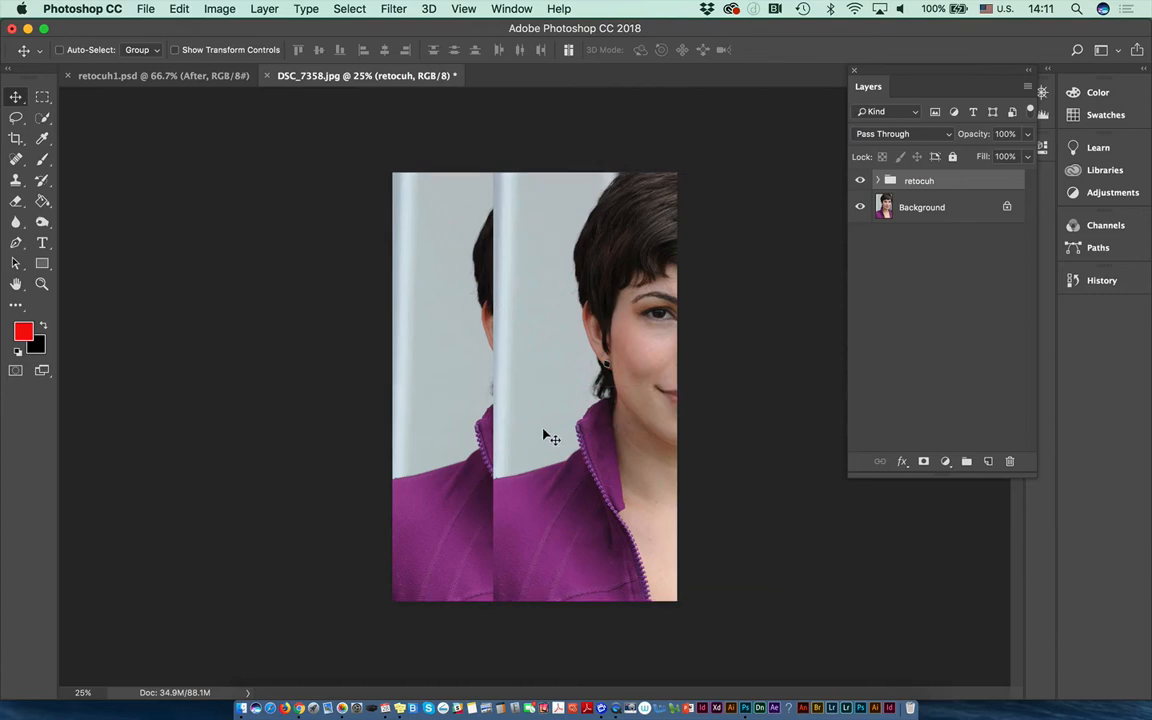
pyautogui.moveTo(525, 428)
pyautogui.mouseDown()
pyautogui.moveTo(607, 427)
pyautogui.moveTo(684, 456)
pyautogui.mouseUp()
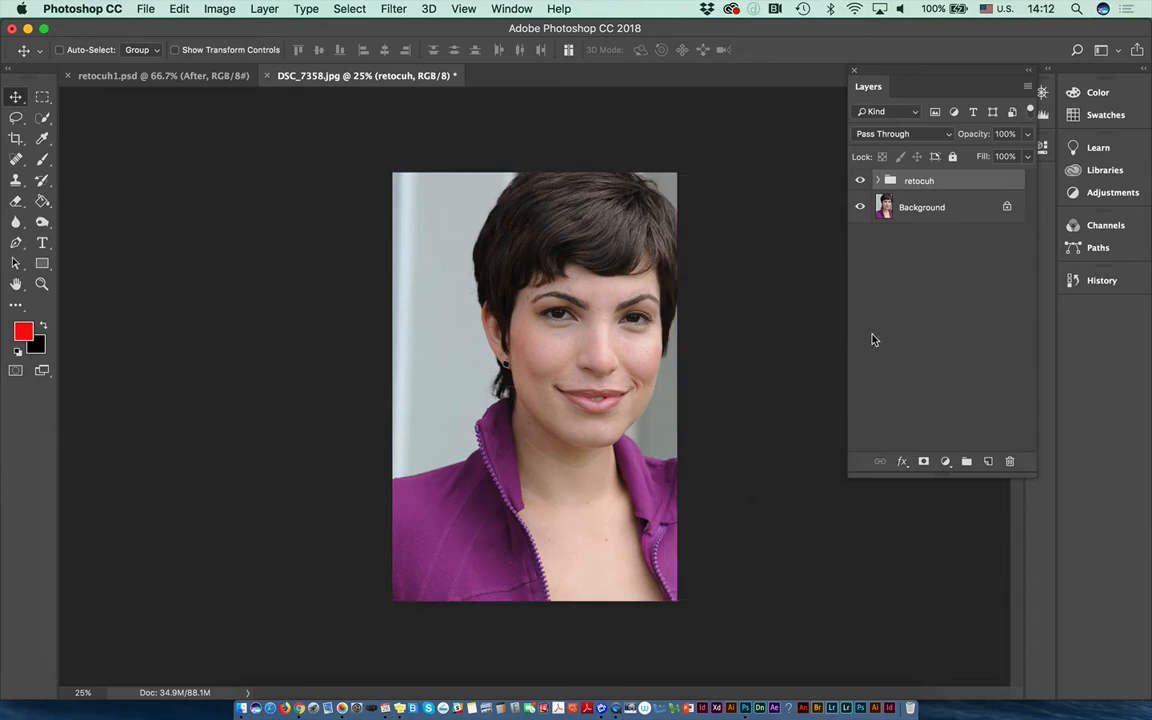
# Toggle the Background layer's visibility to check it, and enlarge the canvas with Reveal All to include the moved retocuh group.
pyautogui.click(860, 207)
pyautogui.click(861, 208)
pyautogui.click(861, 208)
pyautogui.click(861, 208)
pyautogui.click(219, 10)
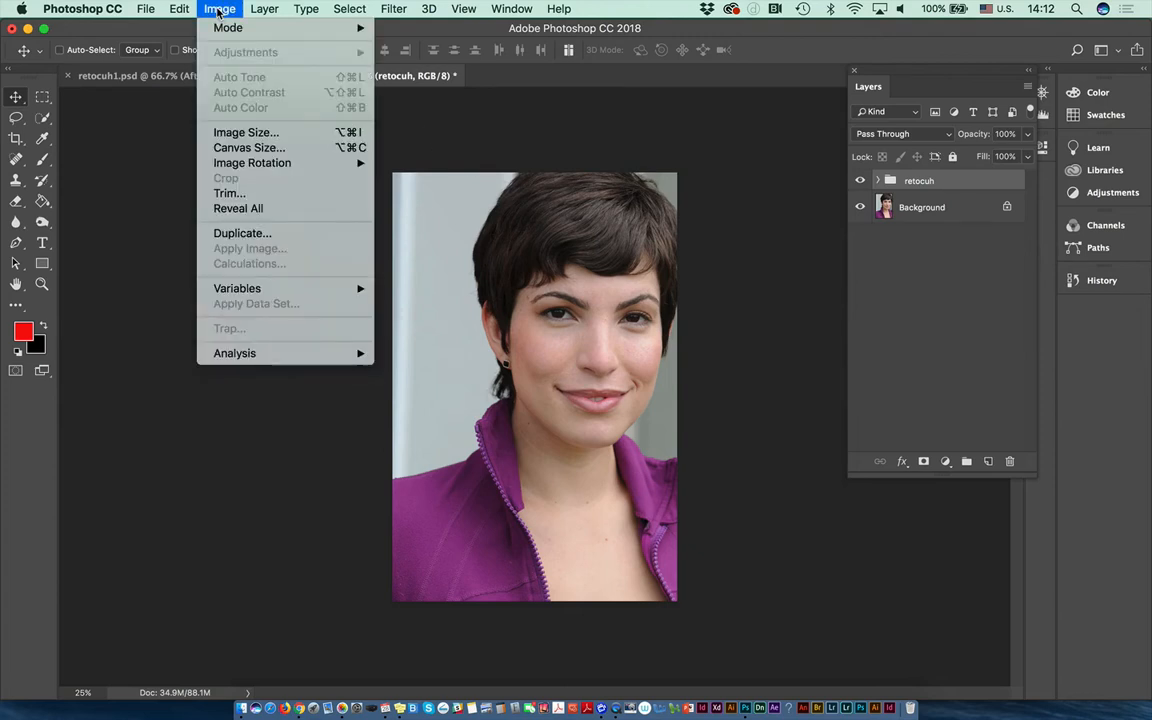
pyautogui.click(237, 208)
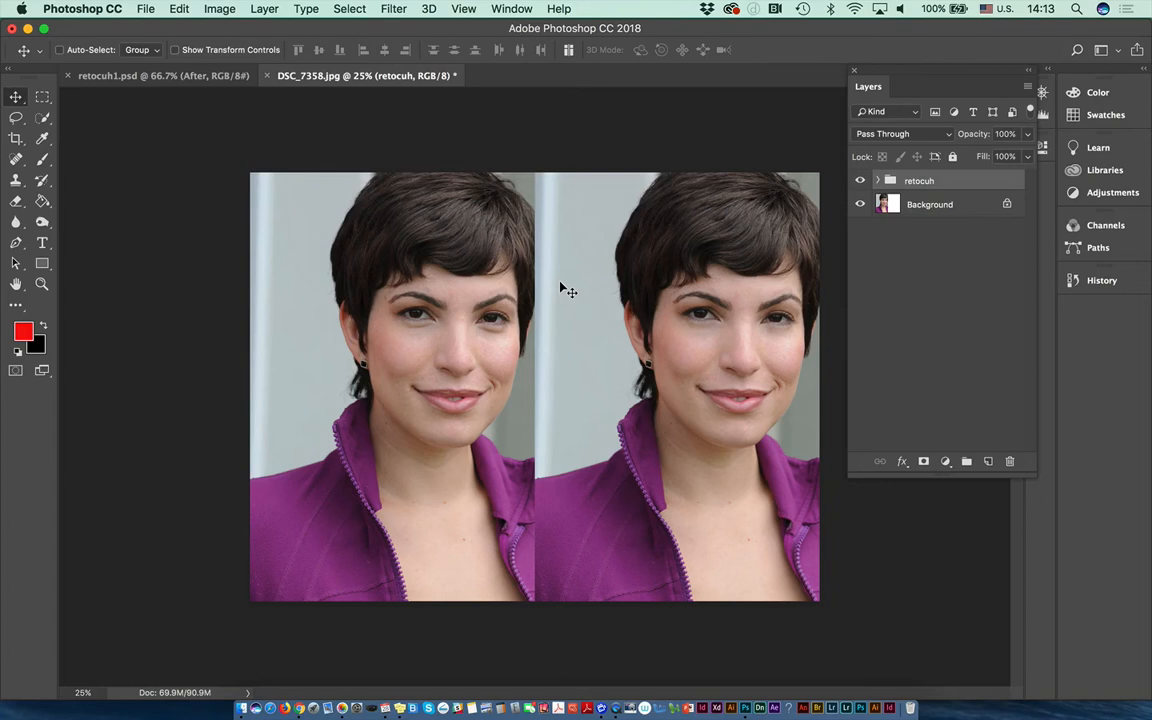
pyautogui.click(219, 9)
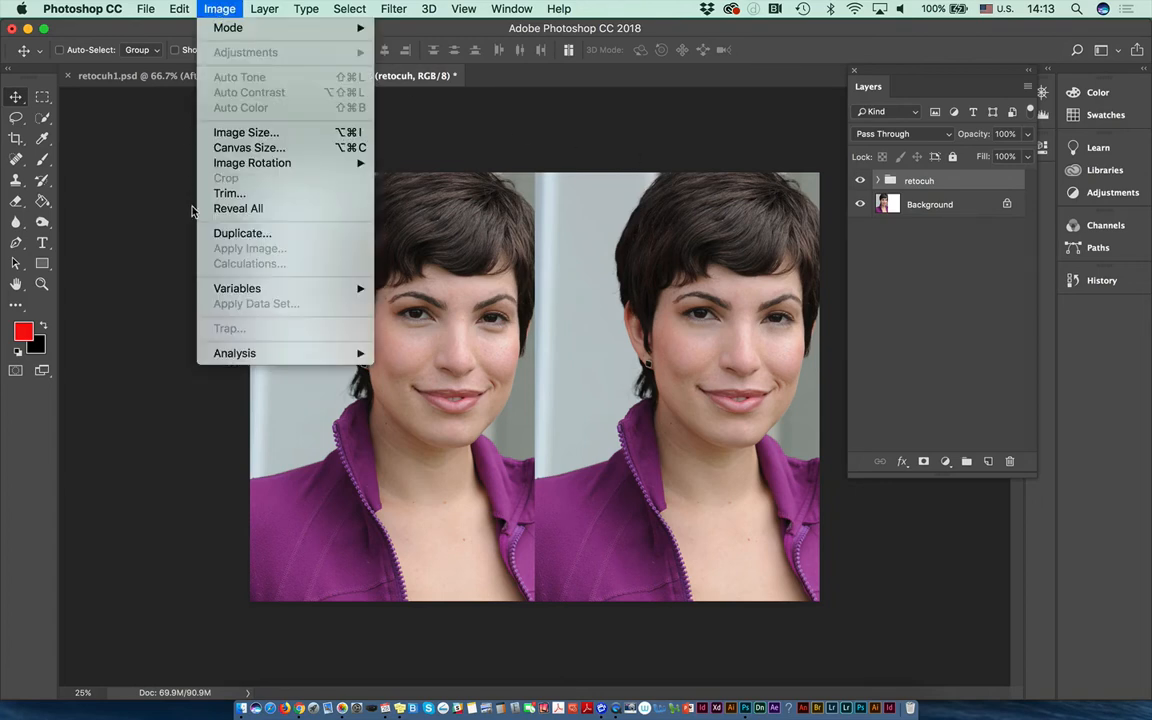
pyautogui.click(125, 190)
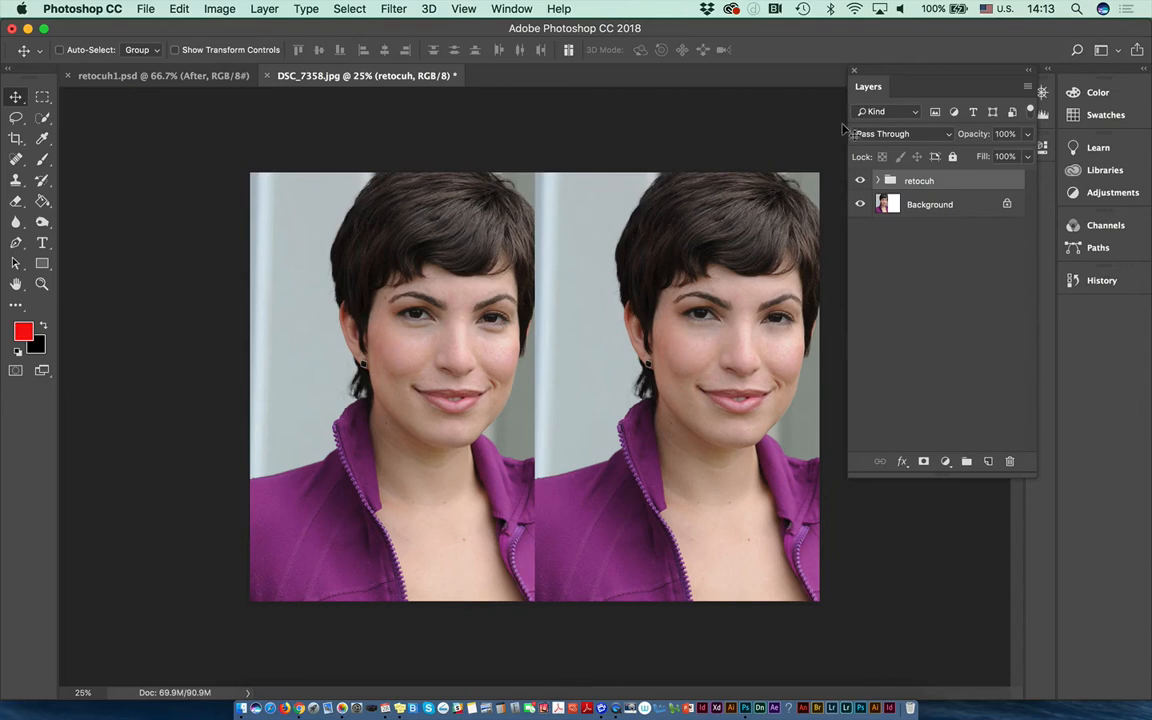
# Extend the canvas with black bands above and below the two side-by-side portraits using the Crop tool.
pyautogui.moveTo(871, 74); pyautogui.dragTo(985, 349)
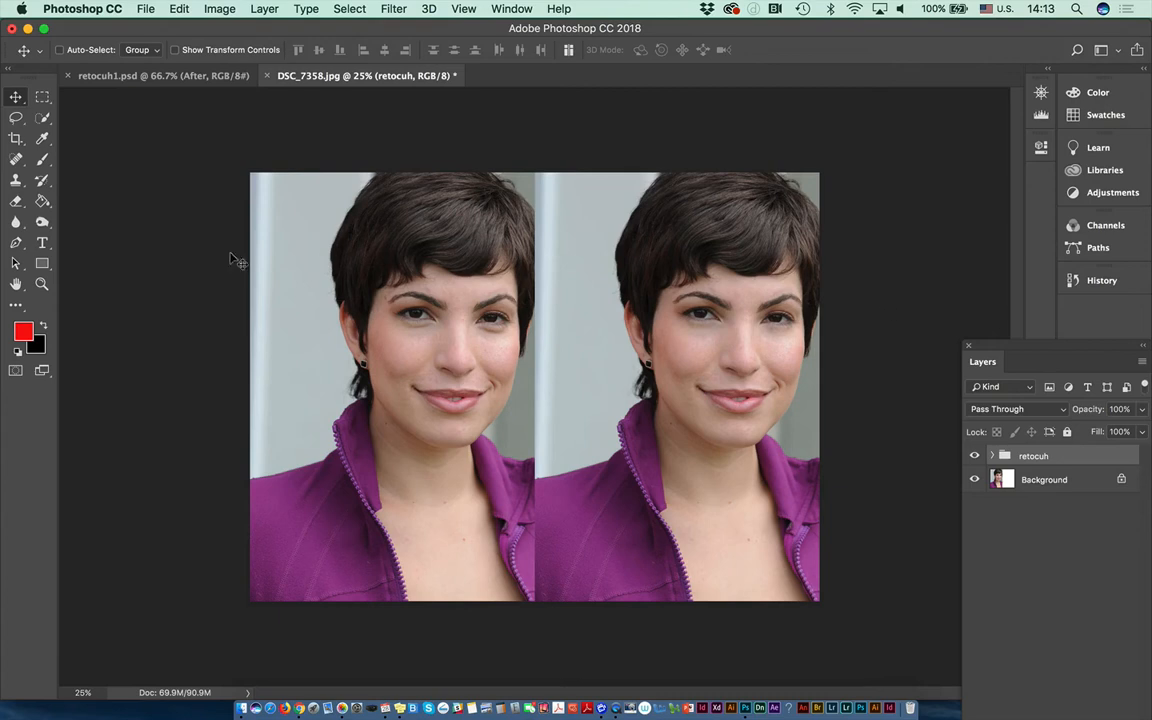
pyautogui.click(16, 140)
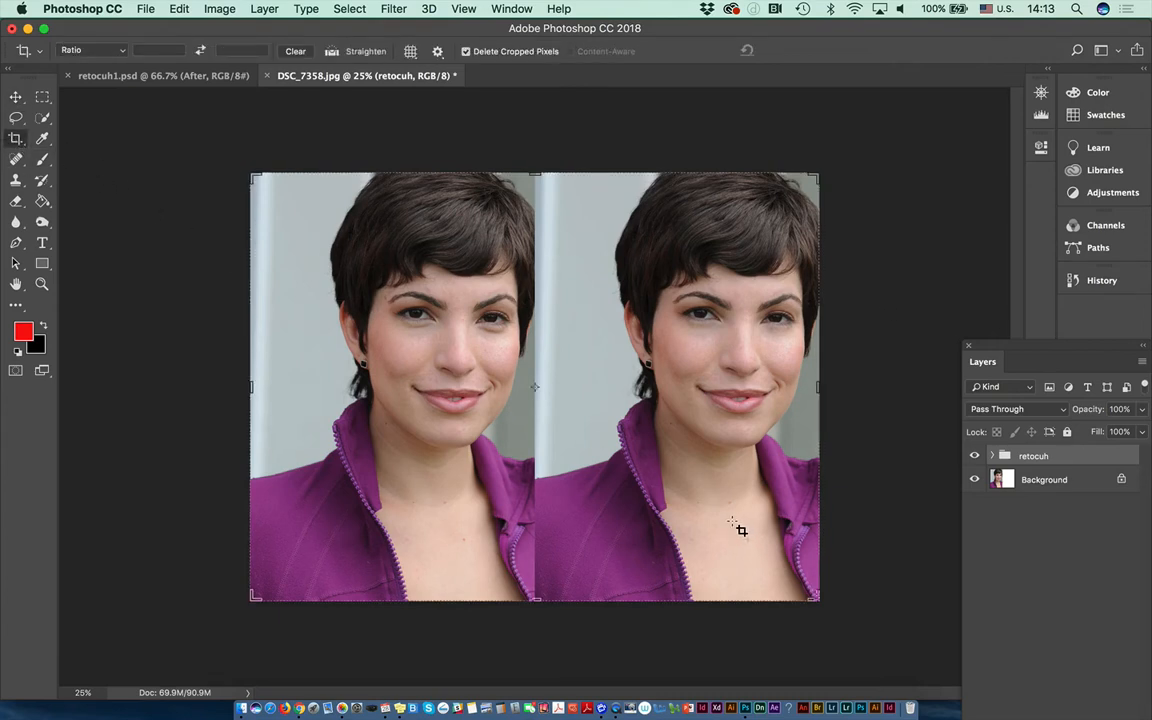
pyautogui.moveTo(534, 175); pyautogui.dragTo(528, 135)
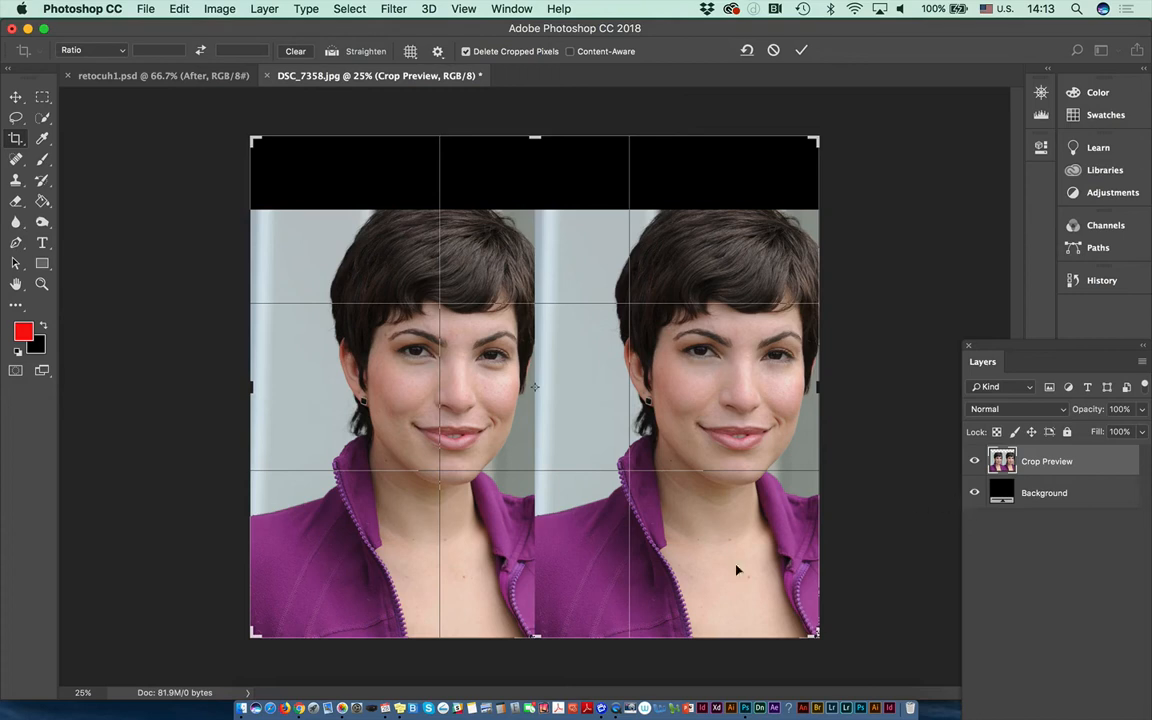
pyautogui.moveTo(535, 637); pyautogui.dragTo(536, 668)
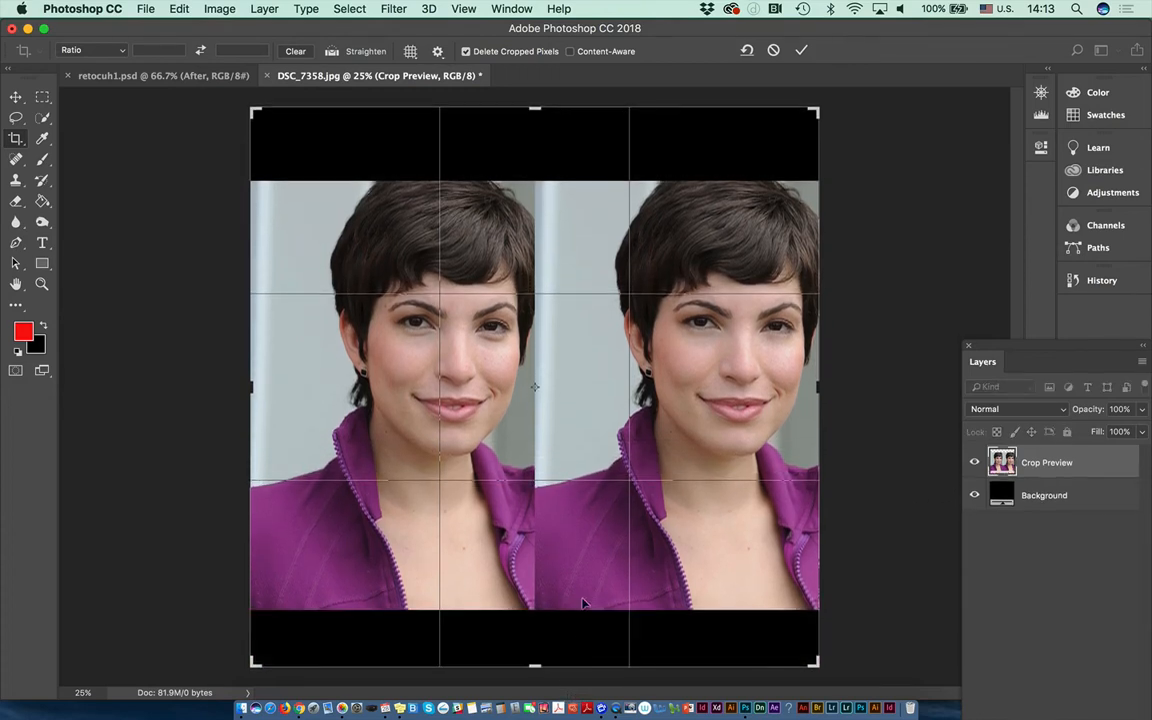
pyautogui.click(801, 50)
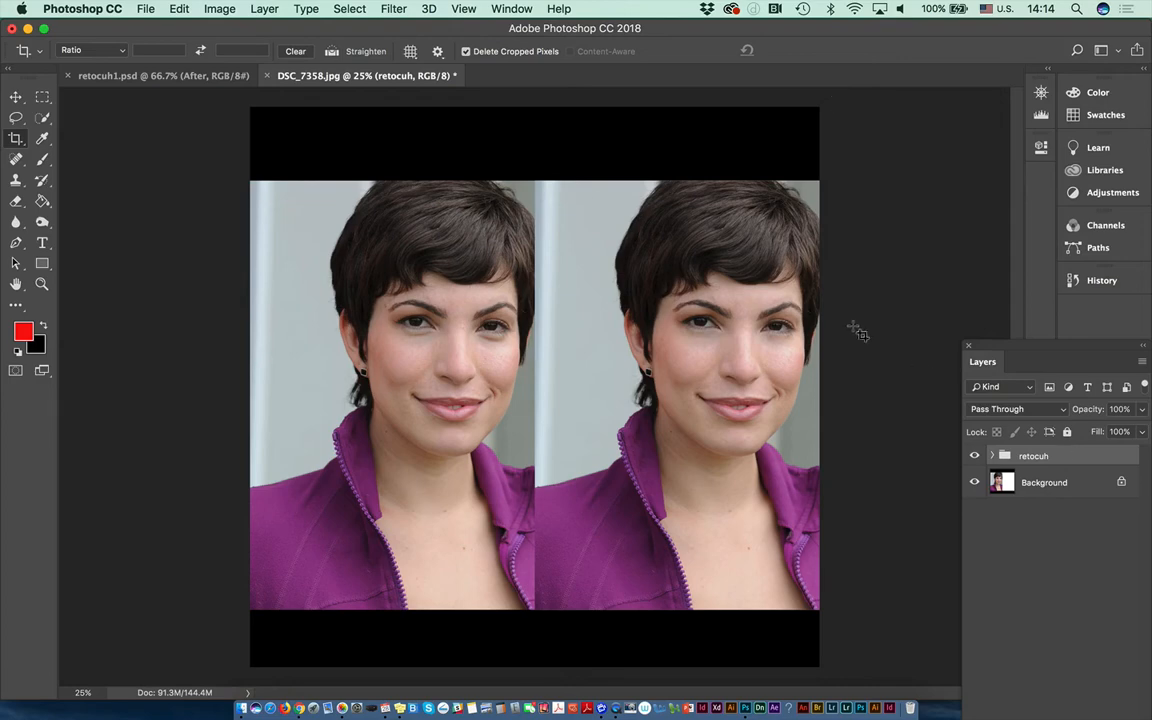
# Close DSC_7358.jpg without saving its changes, and close retocuh1.psd.
pyautogui.click(267, 75)
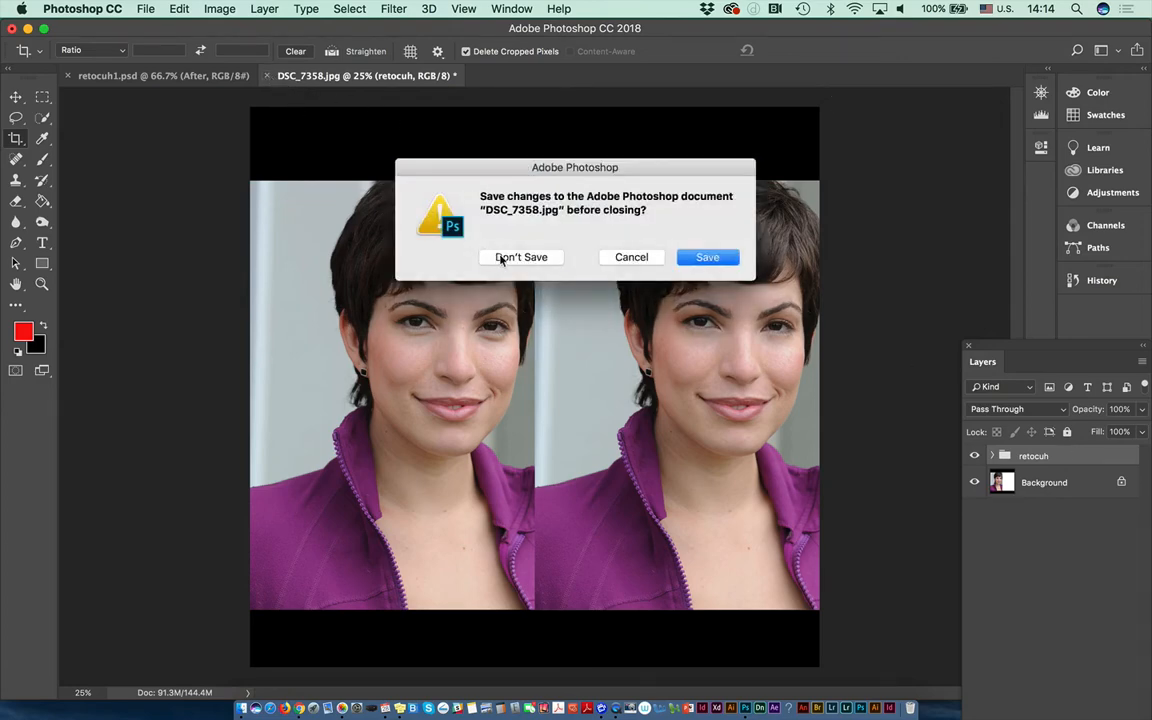
pyautogui.click(507, 260)
pyautogui.click(68, 76)
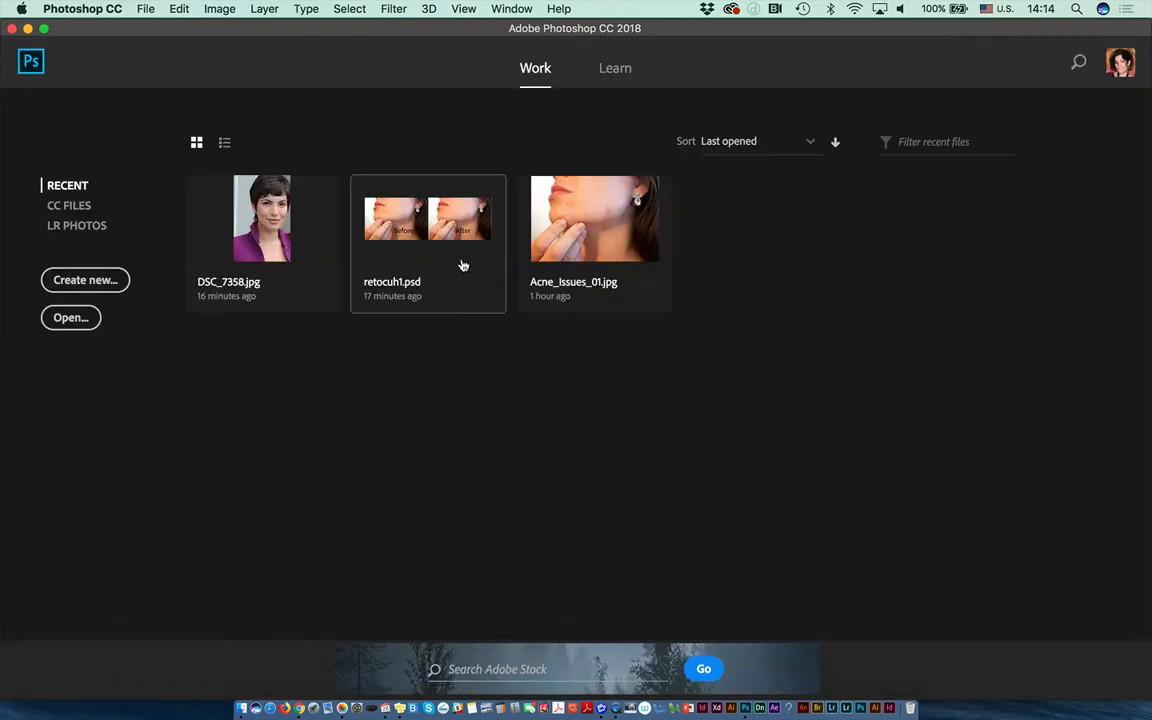
# Open the portrait DSC_7215.jpg from the Headshot folder.
pyautogui.click(145, 9)
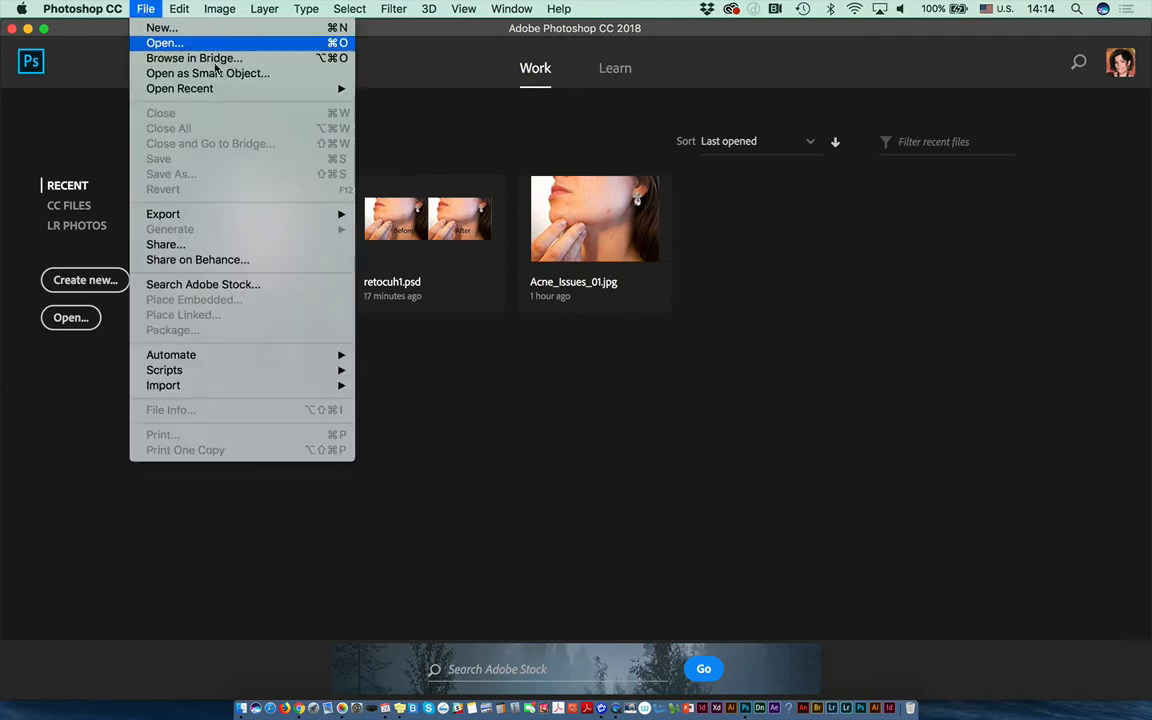
pyautogui.click(160, 43)
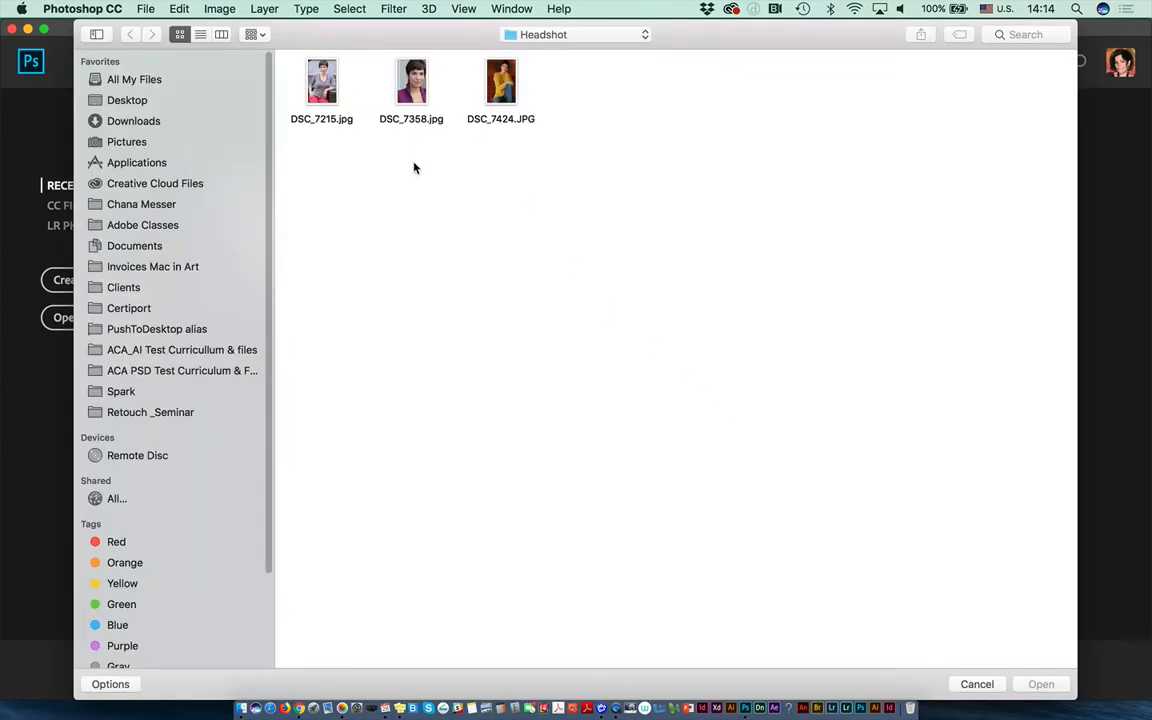
pyautogui.click(305, 85)
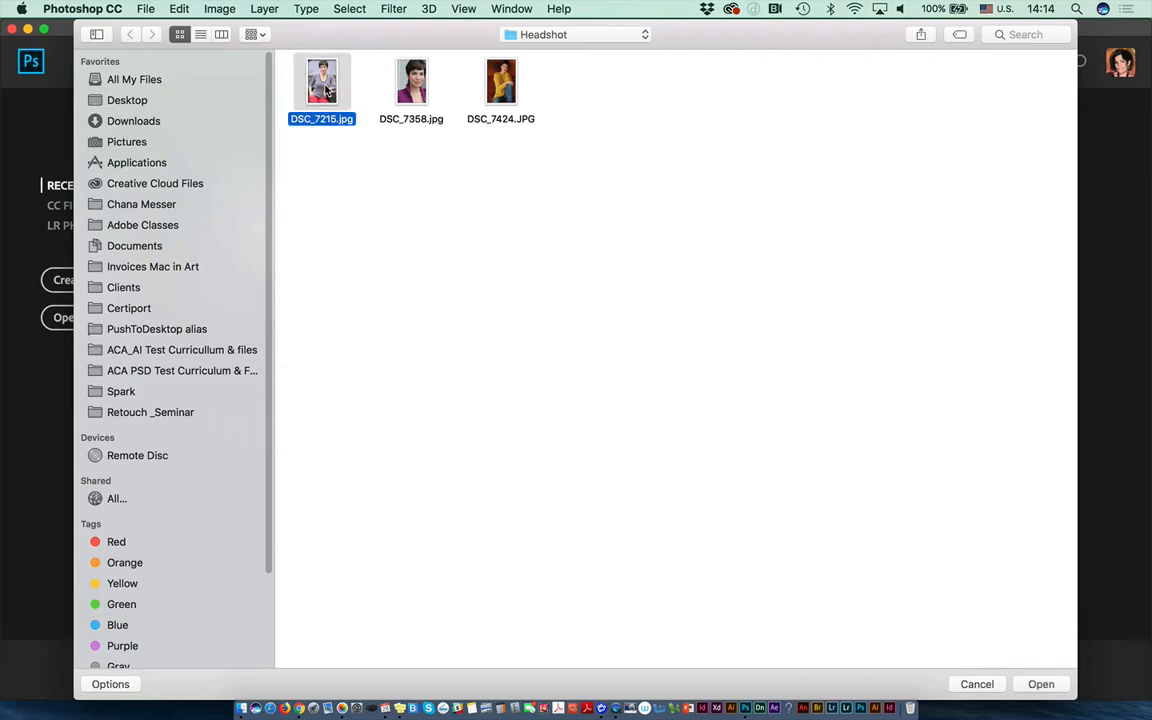
pyautogui.click(1045, 687)
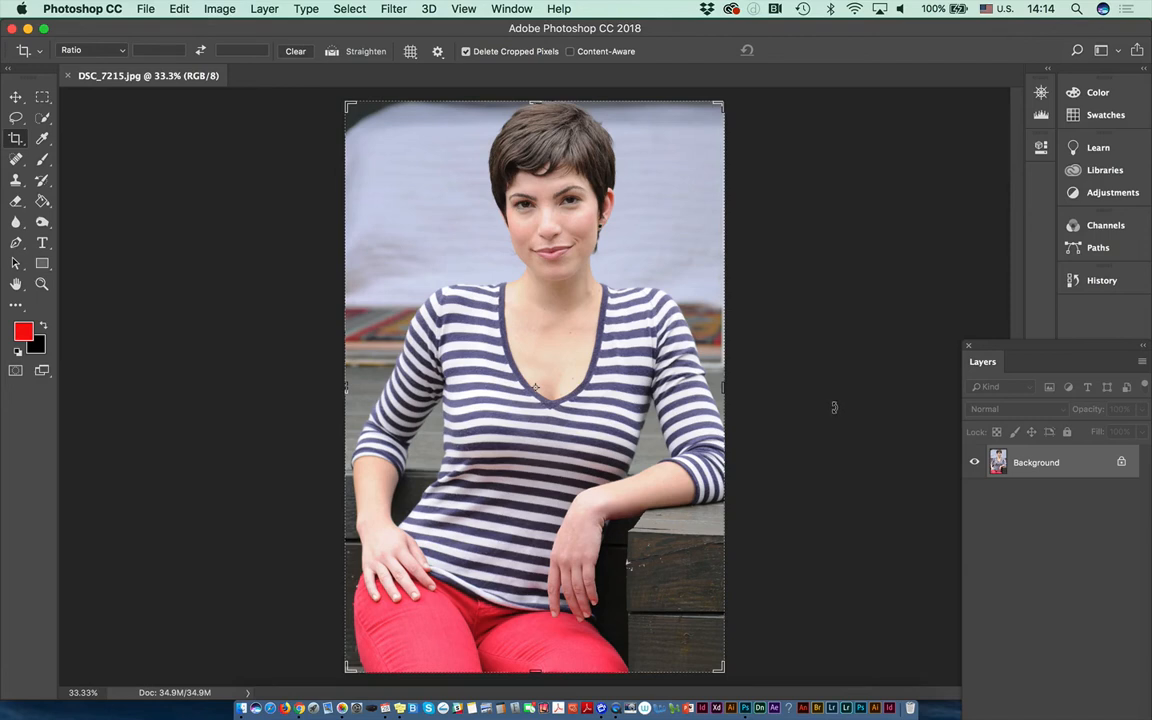
# Activate the Move tool, place the Layers panel beside the portrait, and frame the woman's face at 66.7% zoom.
pyautogui.click(16, 97)
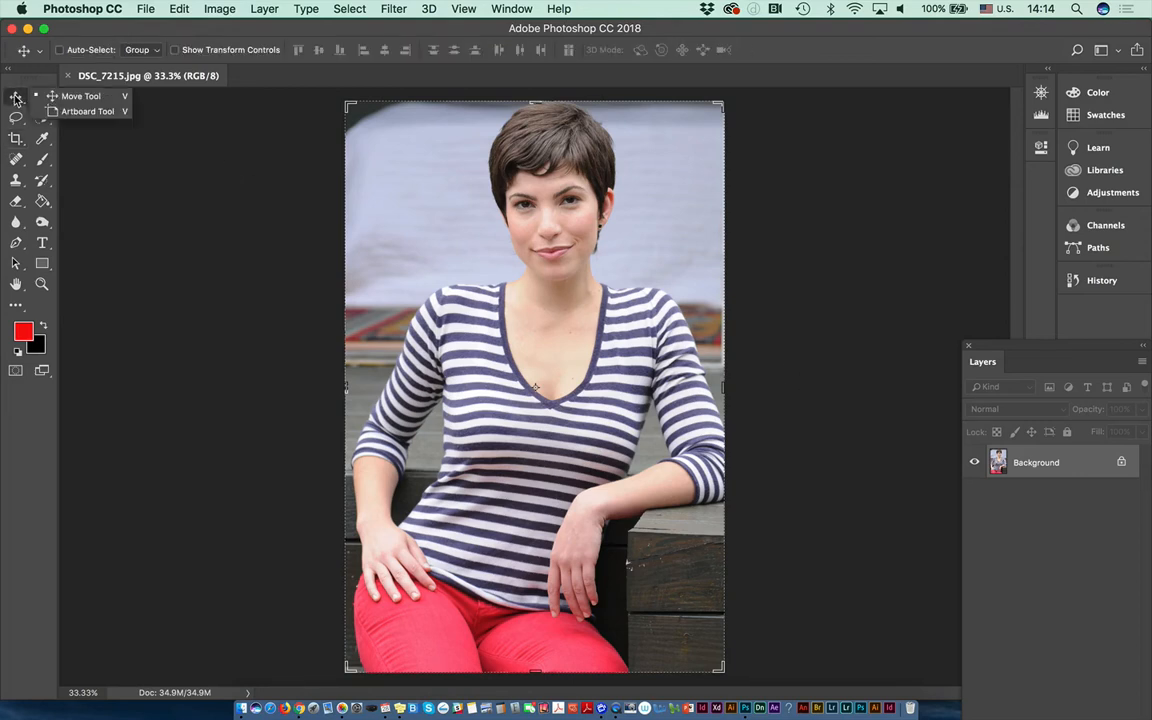
pyautogui.click(991, 348)
pyautogui.moveTo(990, 352); pyautogui.dragTo(821, 137)
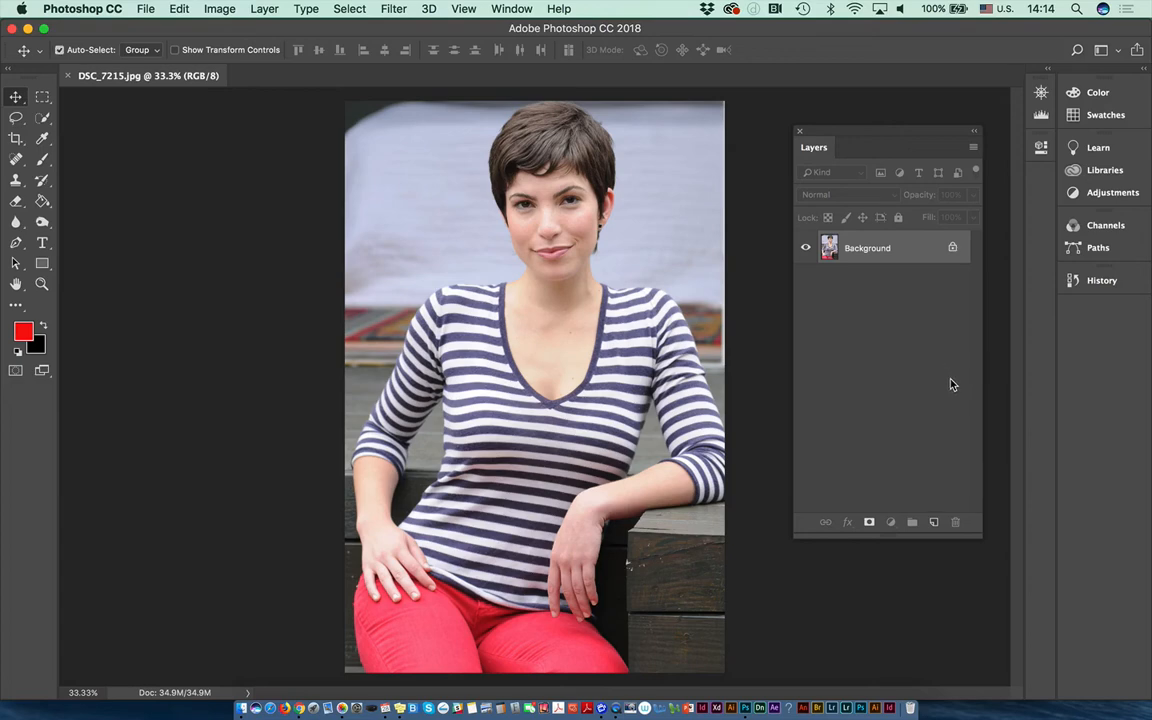
pyautogui.press('super+equal')
pyautogui.press('super+equal')
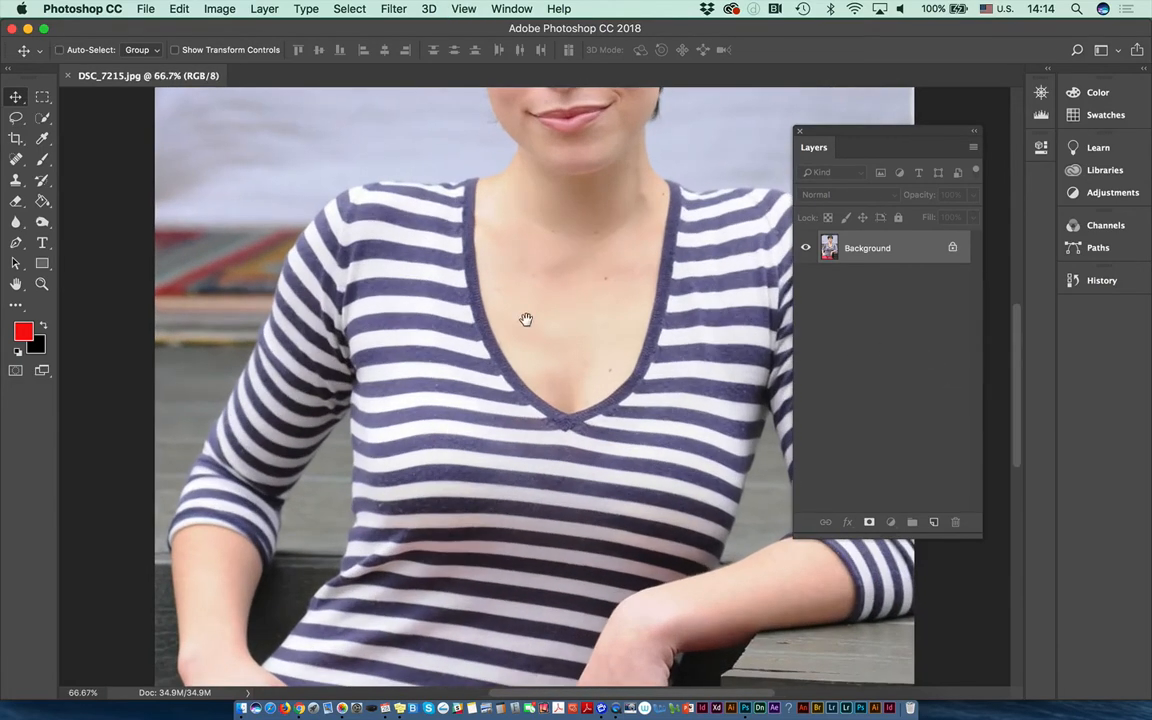
pyautogui.moveTo(527, 319); pyautogui.dragTo(475, 597)
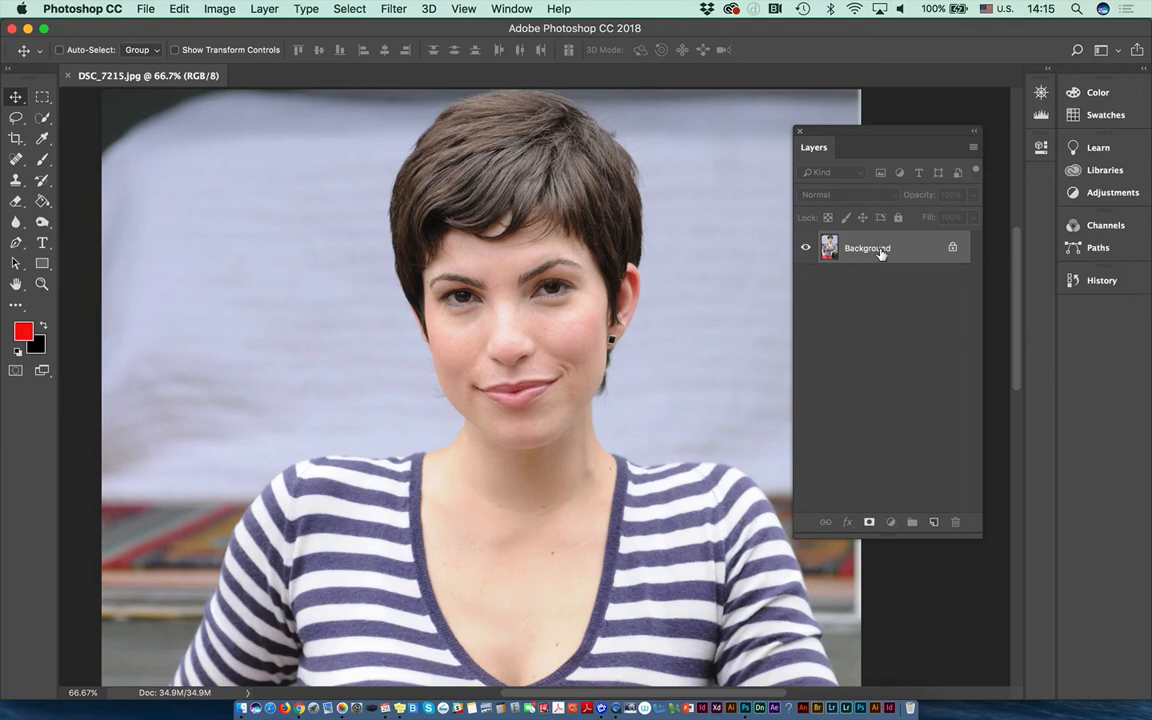
# Duplicate the Background layer within DSC_7215.jpg under the name Retocuhc.
pyautogui.click(973, 147)
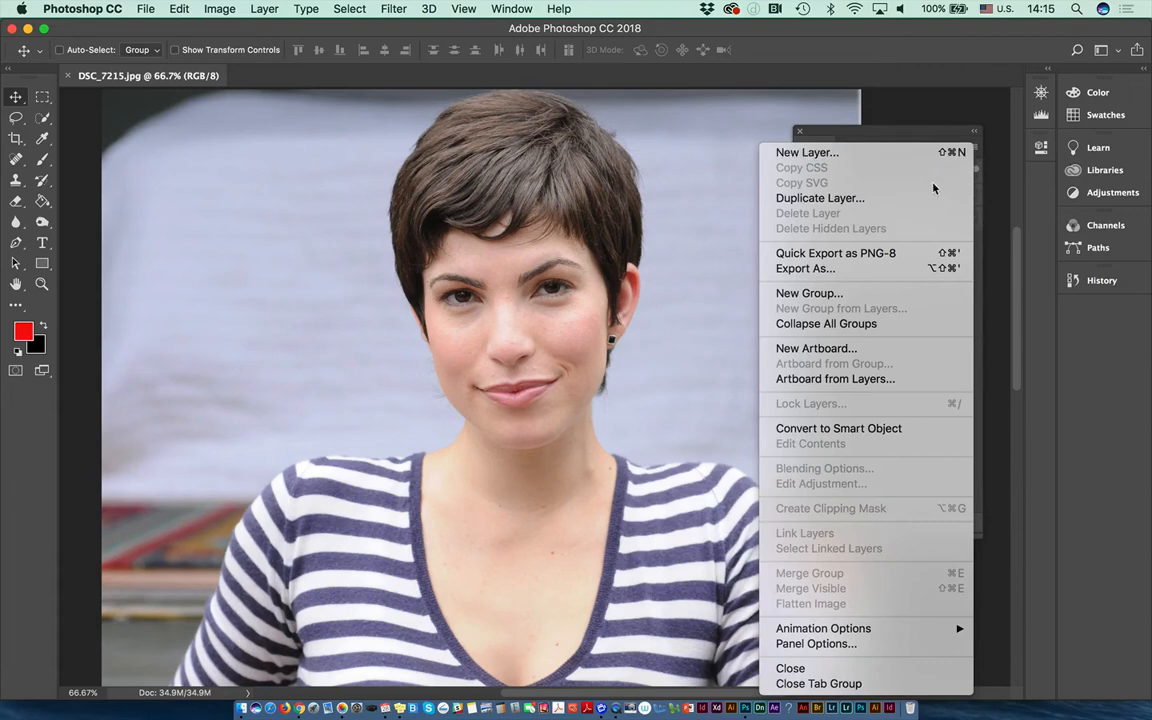
pyautogui.click(888, 201)
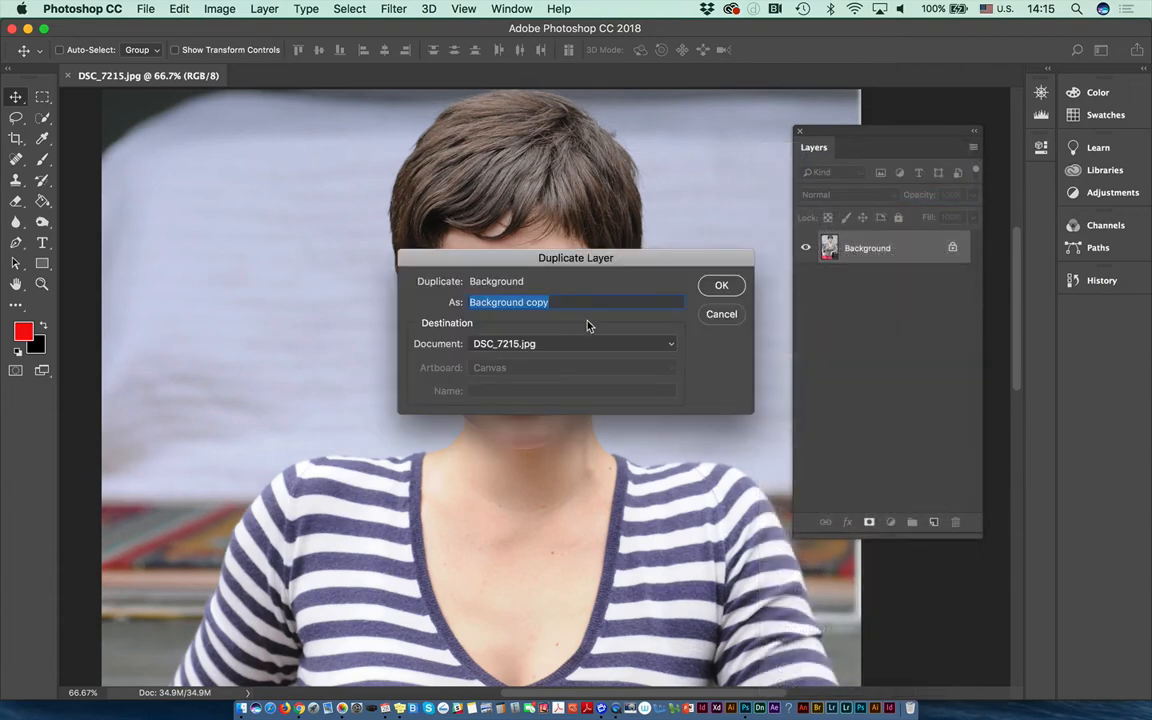
pyautogui.write('Re')
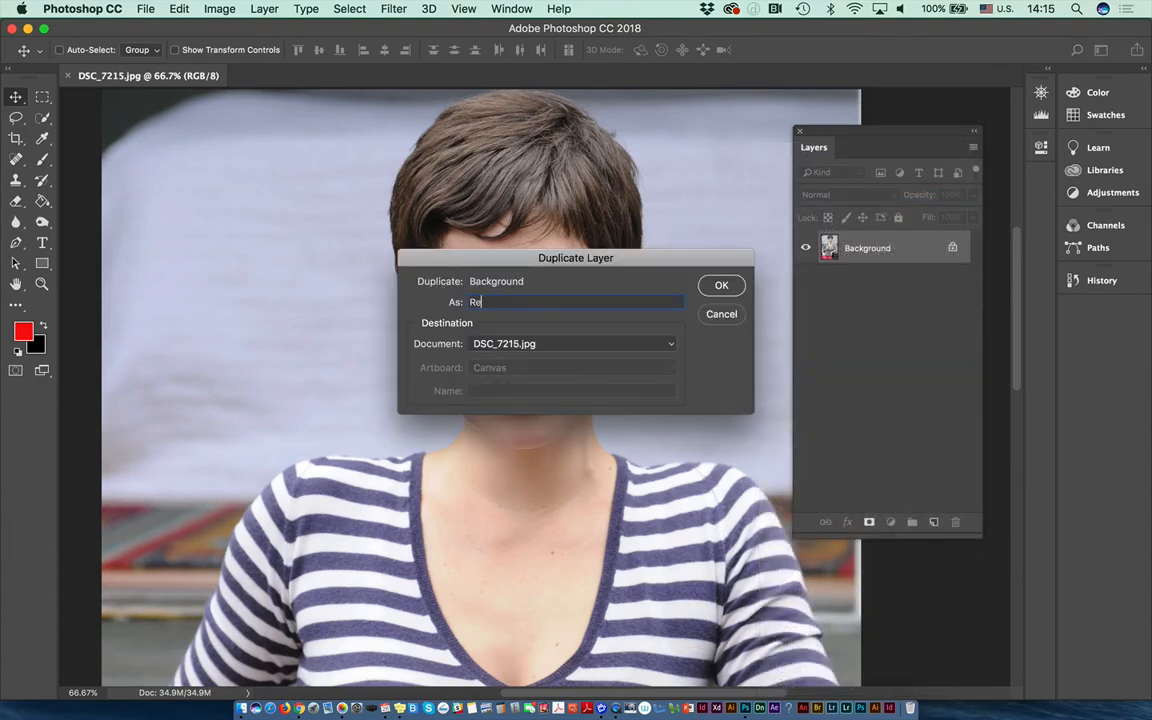
pyautogui.write('tocuhc')
pyautogui.click(721, 285)
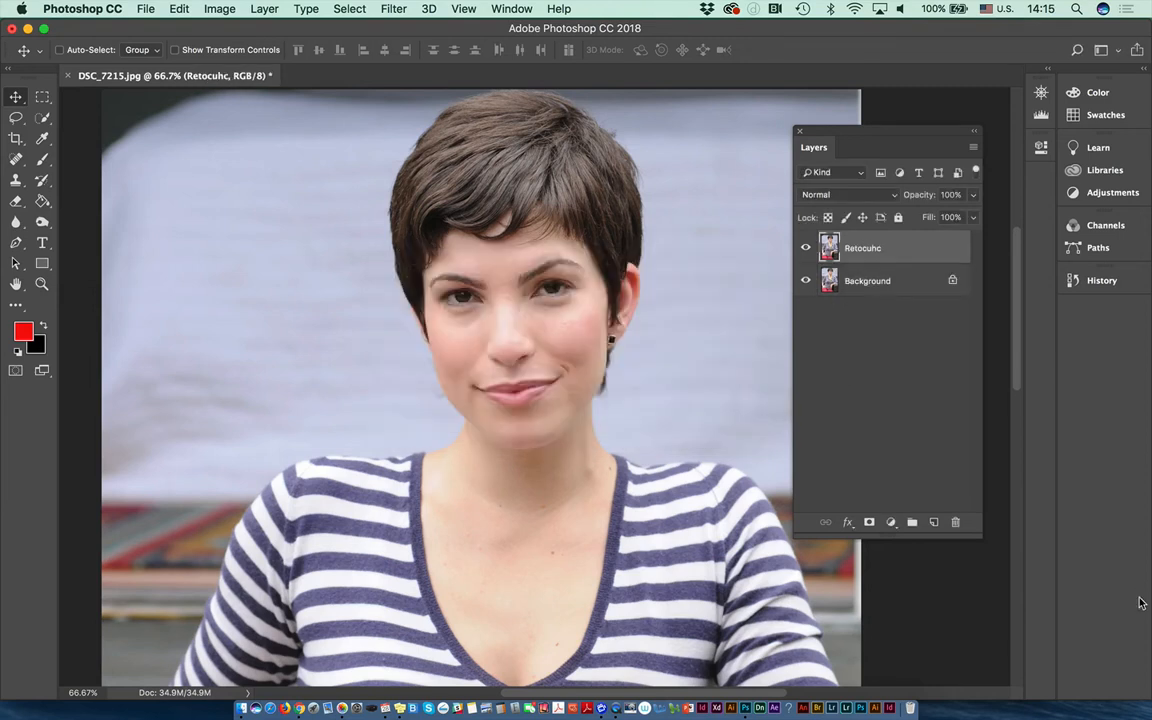
# Rename the duplicated layer as Retocuh and keep it selected.
pyautogui.doubleClick(870, 250)
pyautogui.press('Right')
pyautogui.press('BackSpace')
pyautogui.click(908, 323)
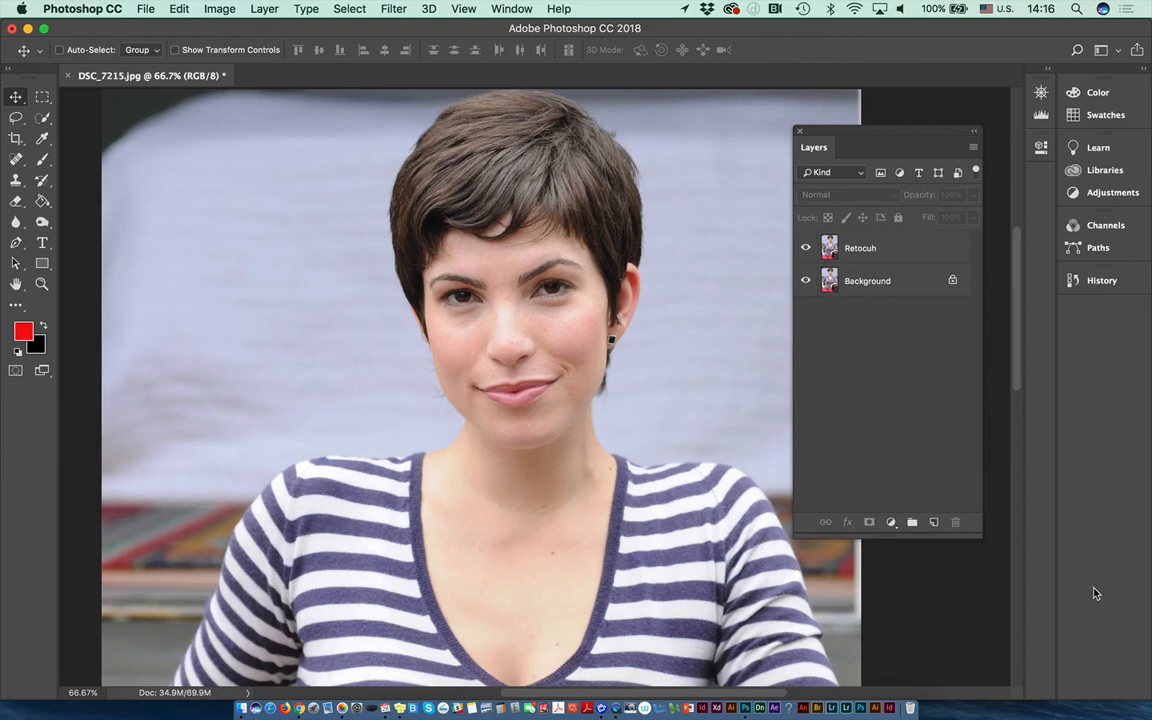
pyautogui.click(895, 250)
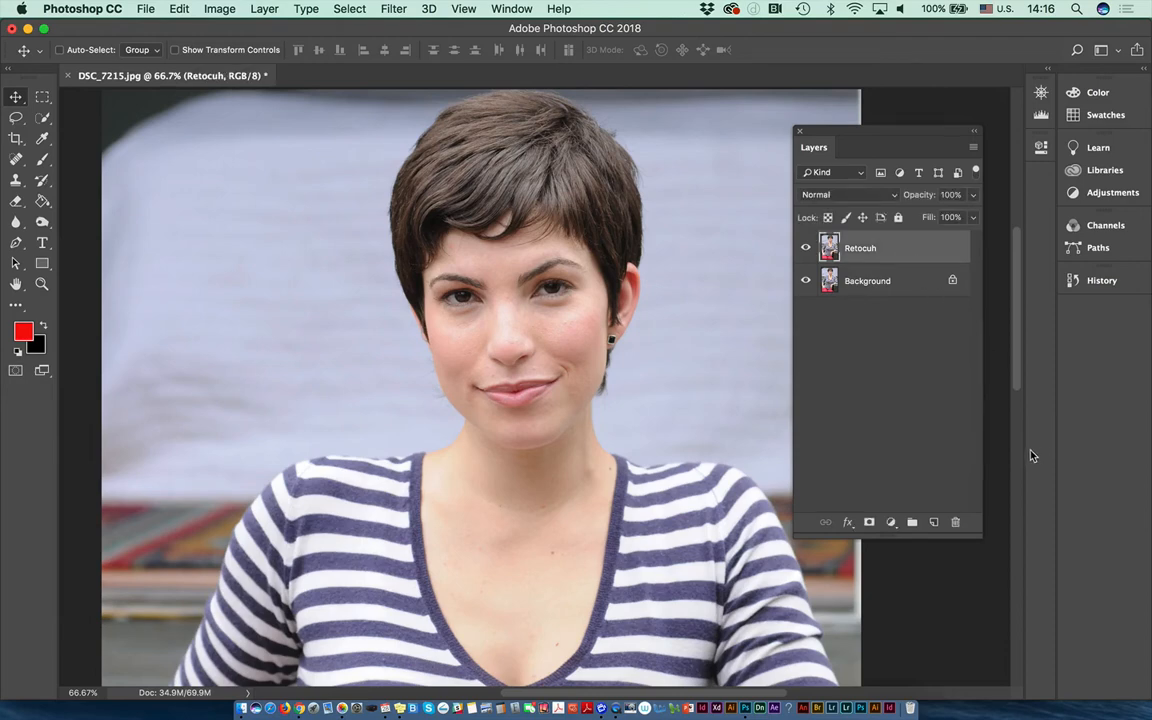
# Add a layer named "lighten and darker" above Retocuh in Overlay mode, filled with the Overlay-neutral 50% gray.
pyautogui.click(973, 147)
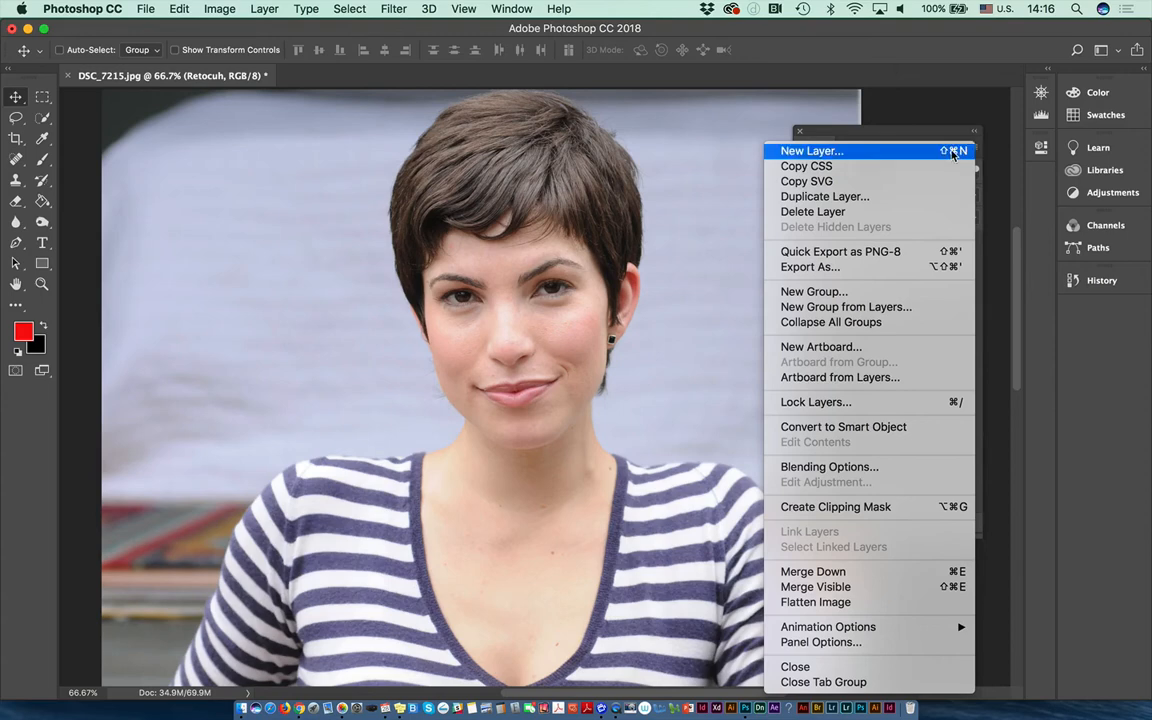
pyautogui.click(953, 152)
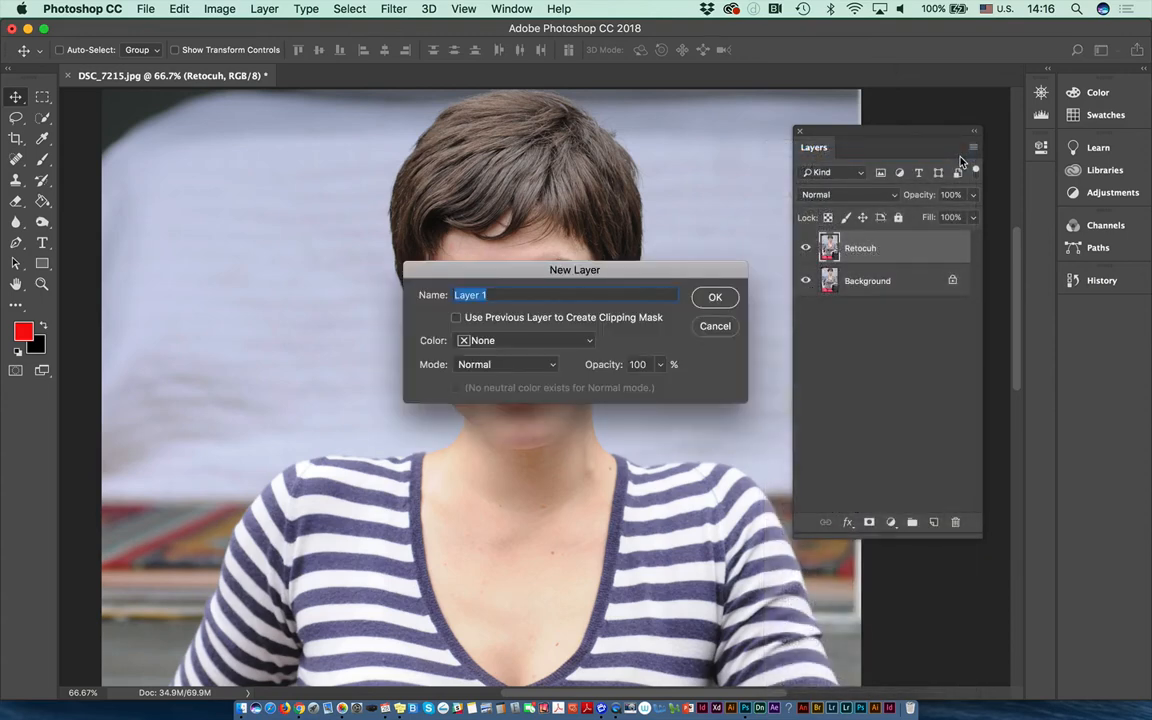
pyautogui.moveTo(652, 282); pyautogui.dragTo(645, 122)
pyautogui.moveTo(485, 133); pyautogui.dragTo(447, 104)
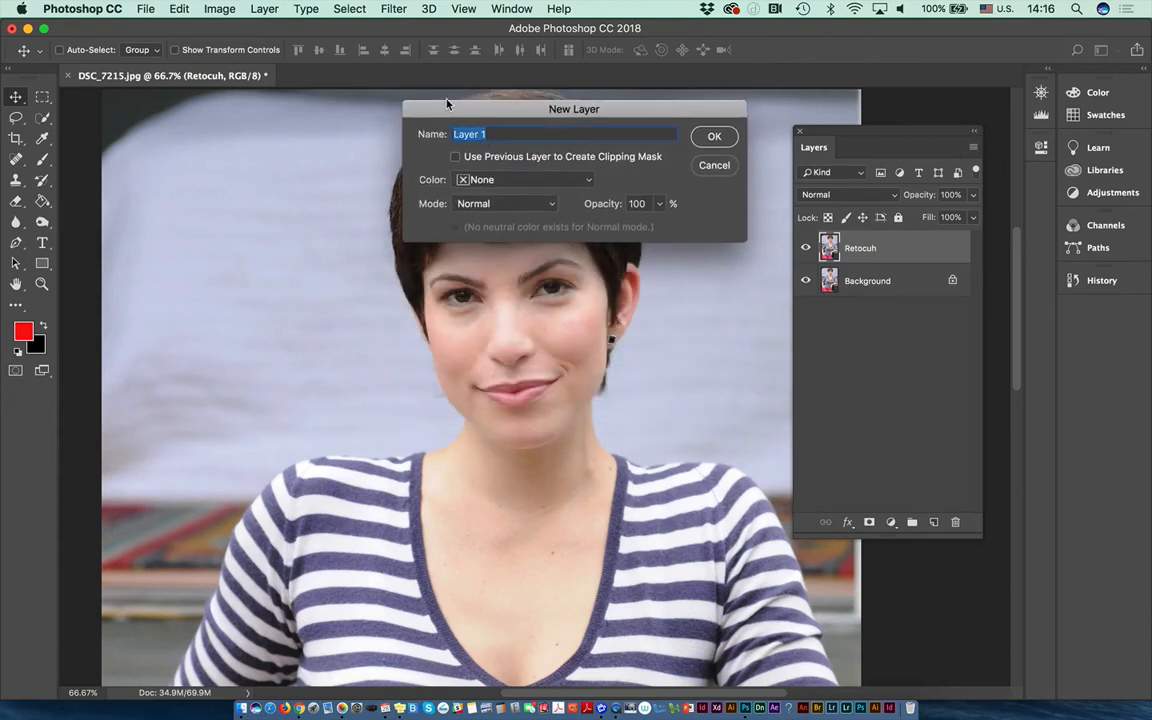
pyautogui.press('BackSpace')
pyautogui.write('lighten and darker')
pyautogui.click(476, 206)
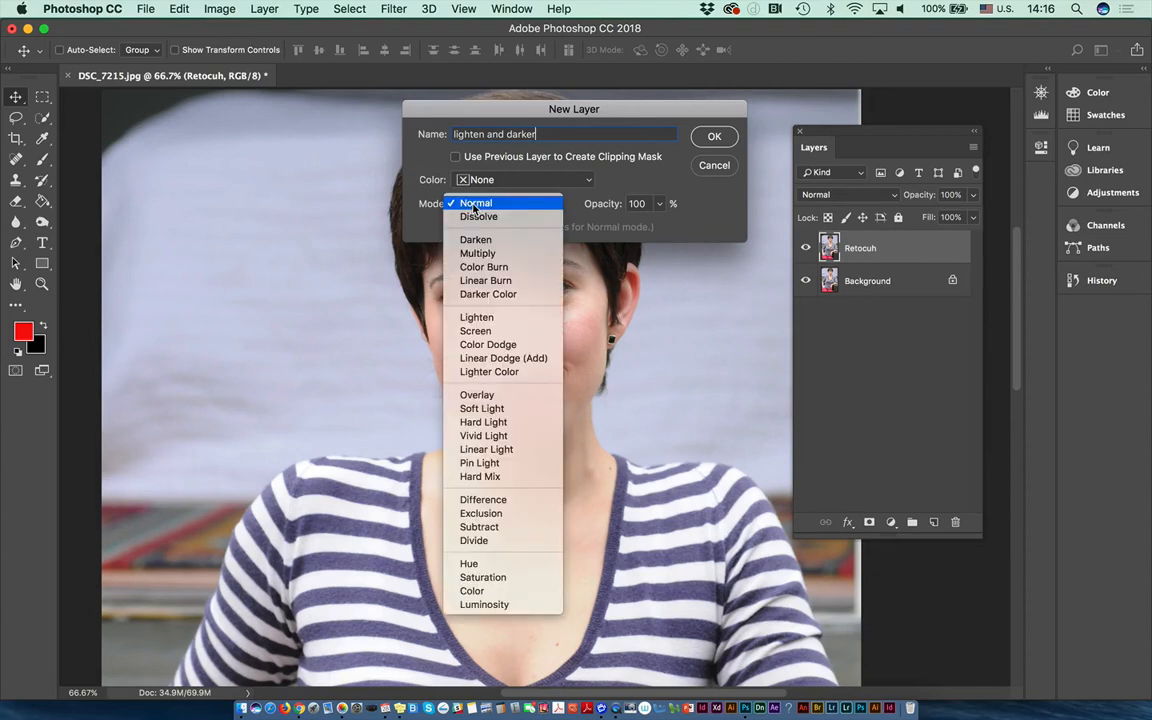
pyautogui.click(510, 397)
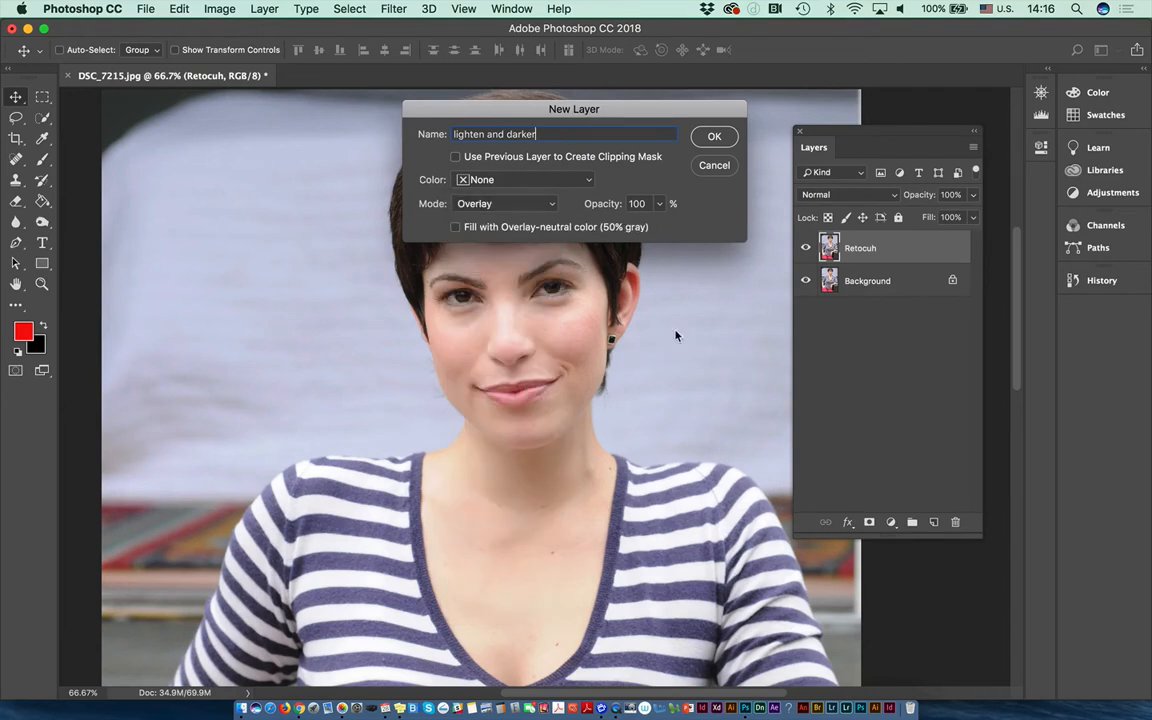
pyautogui.click(455, 228)
pyautogui.click(714, 136)
# Switch the lighten and darker layer to Normal blending to inspect its gray fill, and restore Overlay.
pyautogui.moveTo(814, 147); pyautogui.dragTo(775, 87)
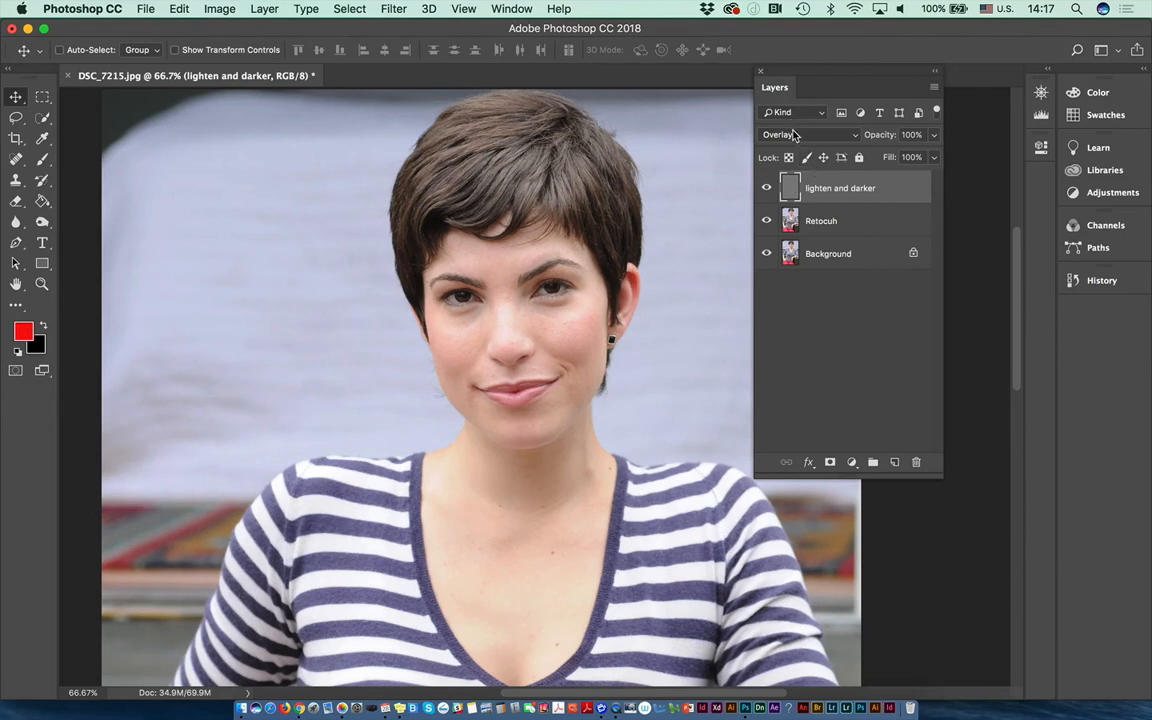
pyautogui.click(791, 135)
pyautogui.moveTo(766, 8)
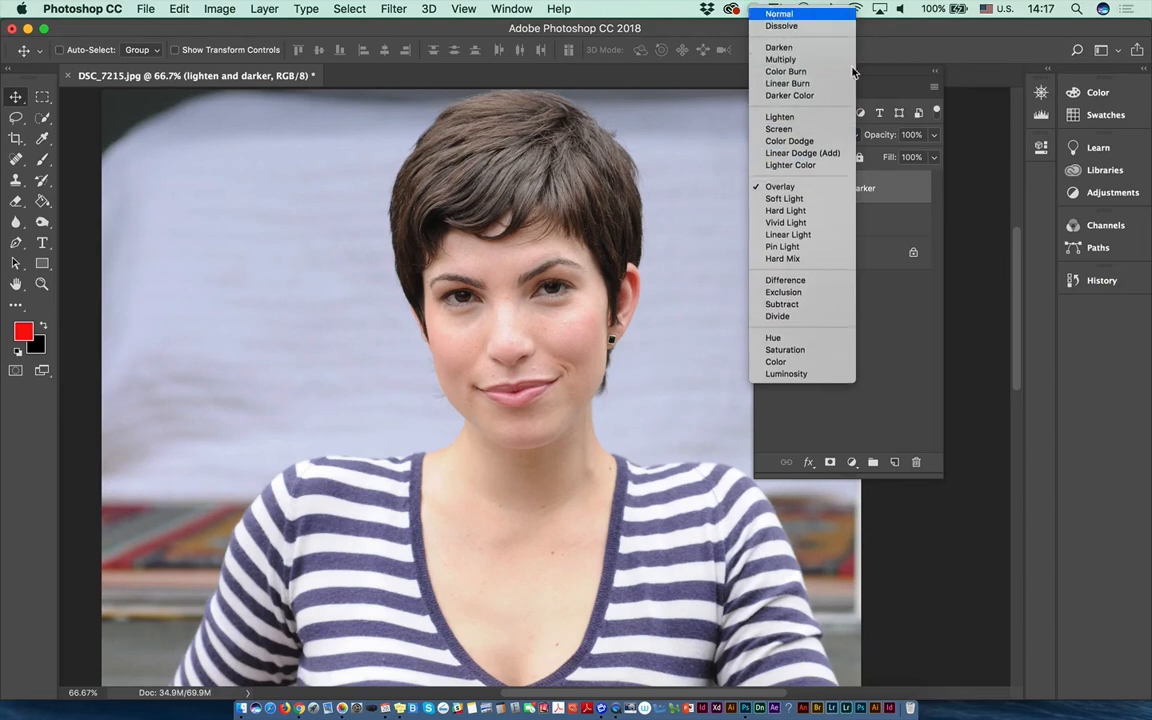
pyautogui.press('Return')
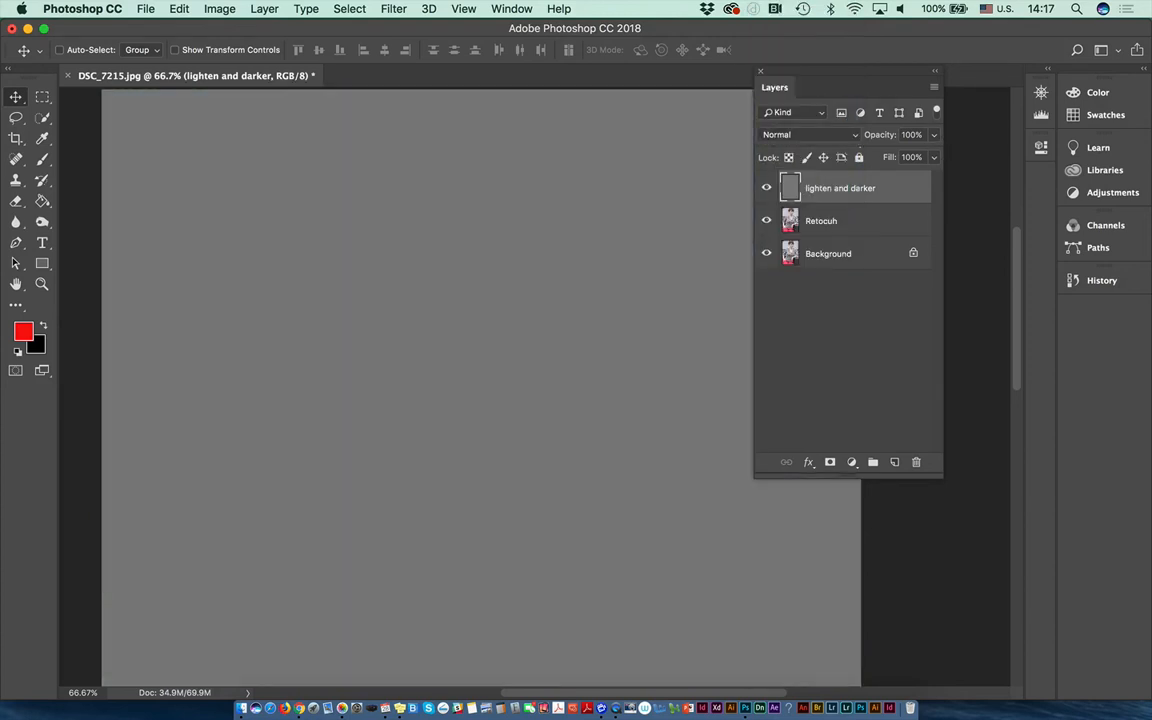
pyautogui.click(819, 136)
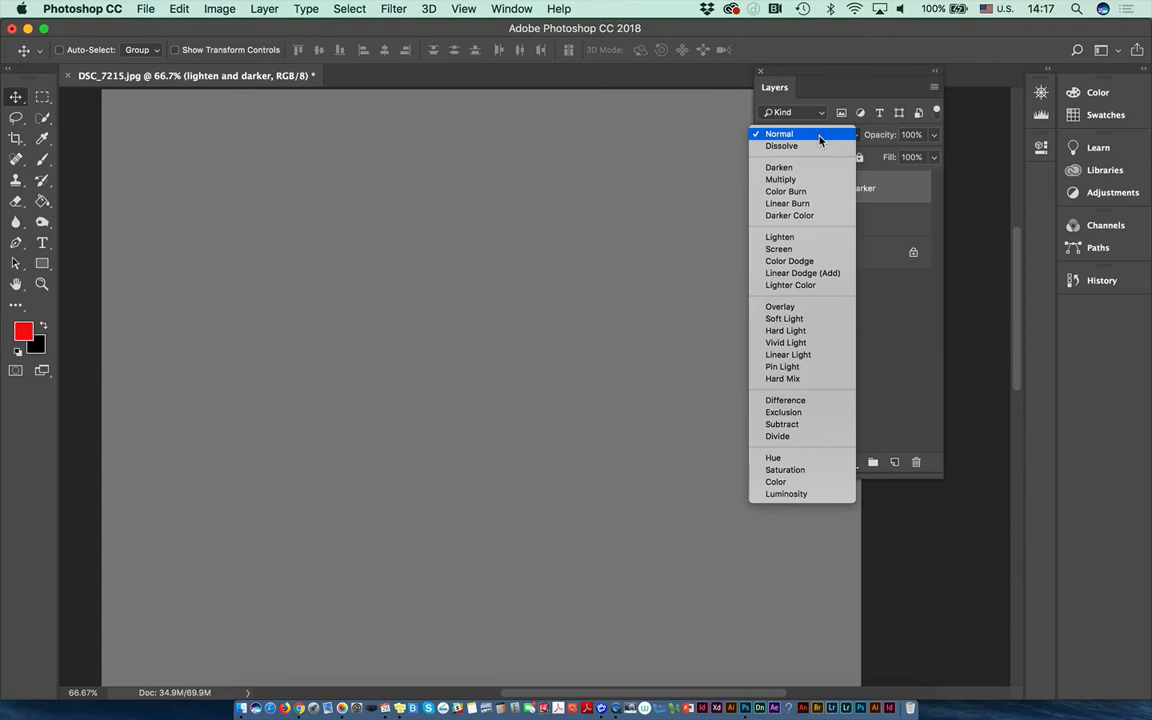
pyautogui.click(811, 309)
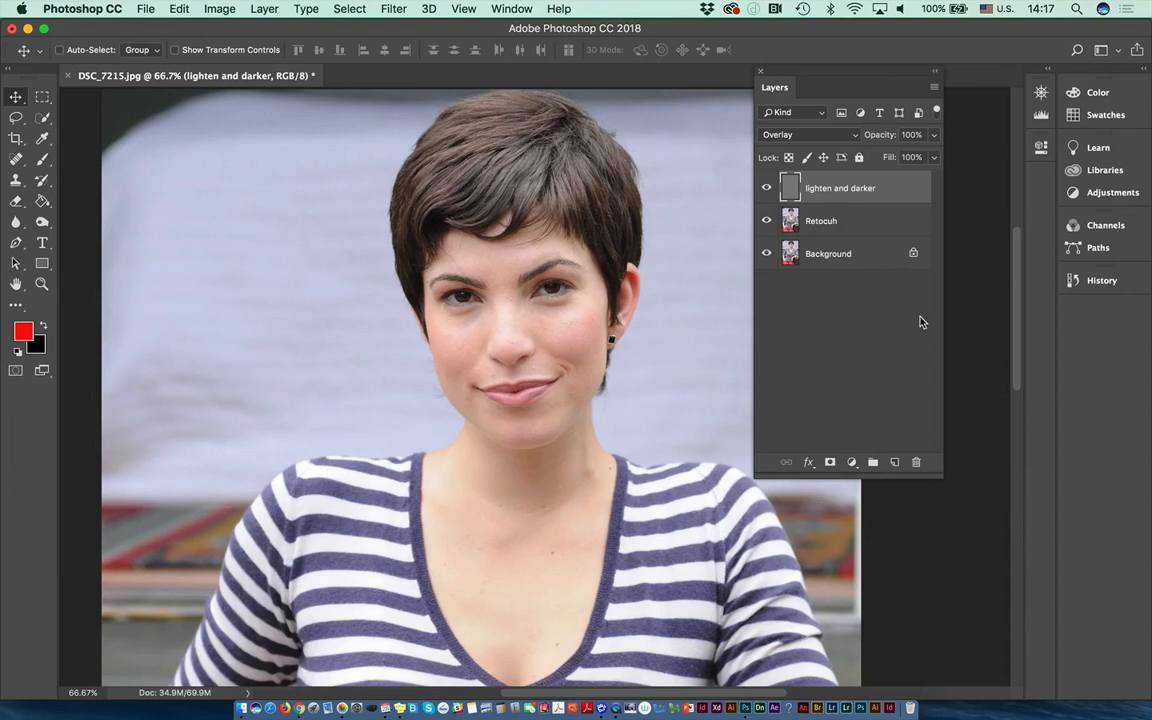
# Move the Layers panel clear of the portrait, activate the Dodge tool, and frame the eyes and cheeks at 200% zoom.
pyautogui.moveTo(792, 72); pyautogui.dragTo(915, 77)
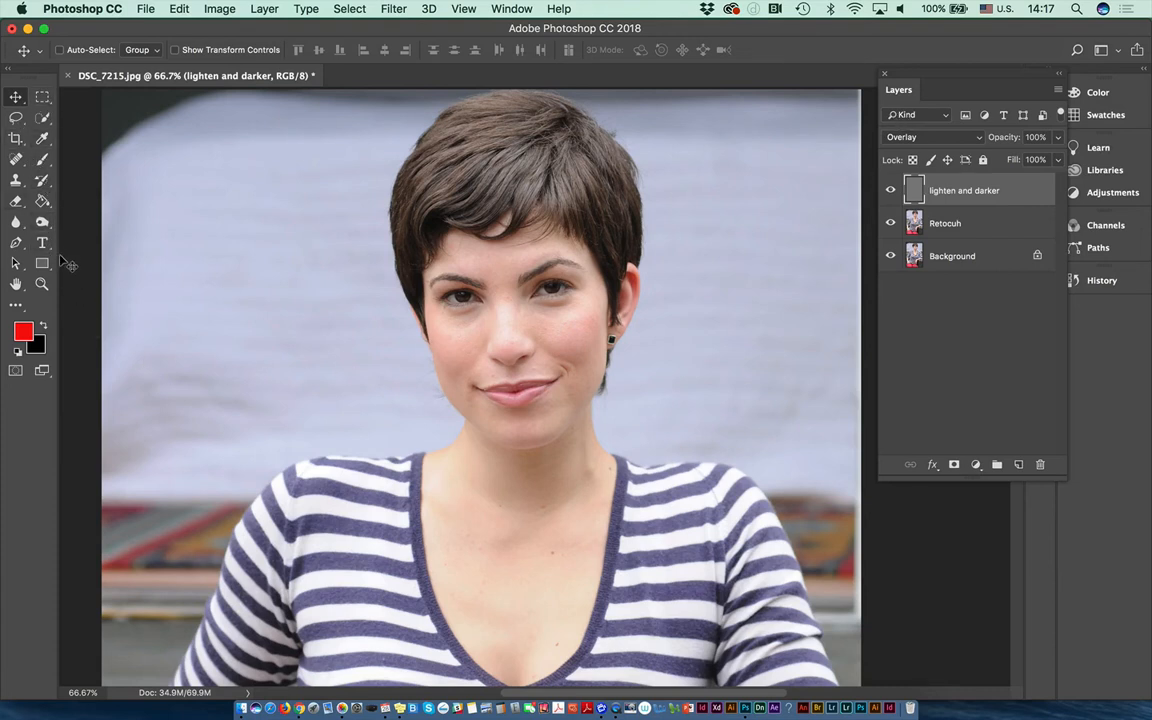
pyautogui.click(42, 224)
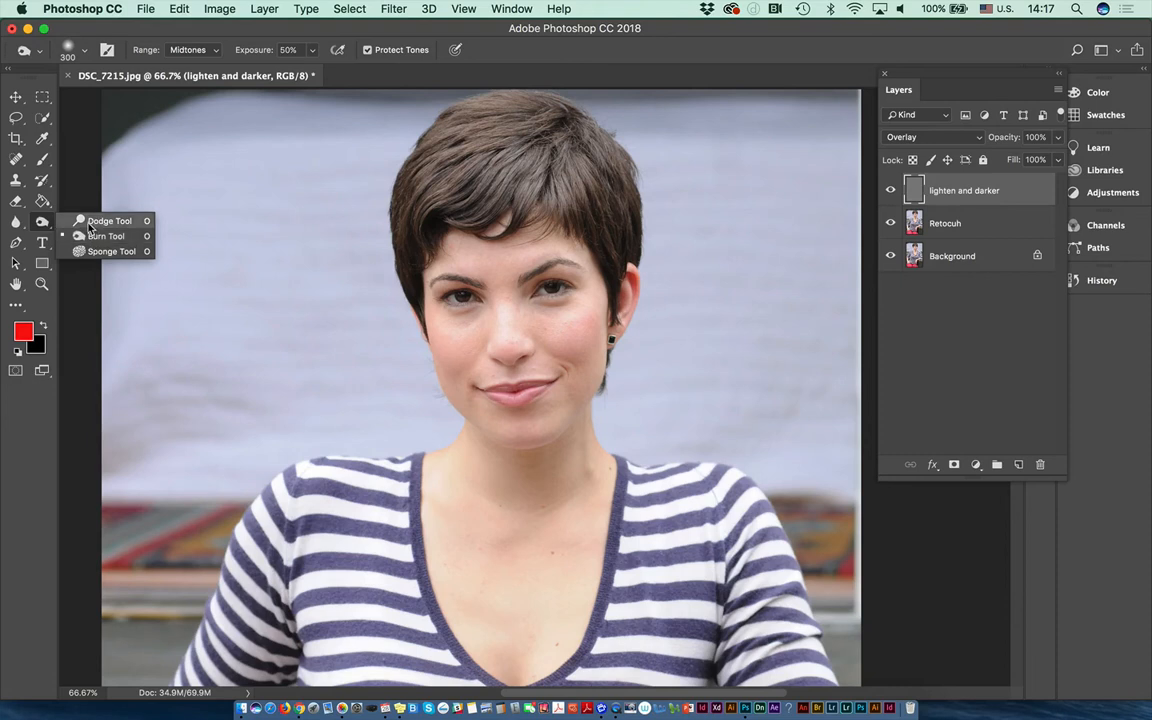
pyautogui.click(89, 223)
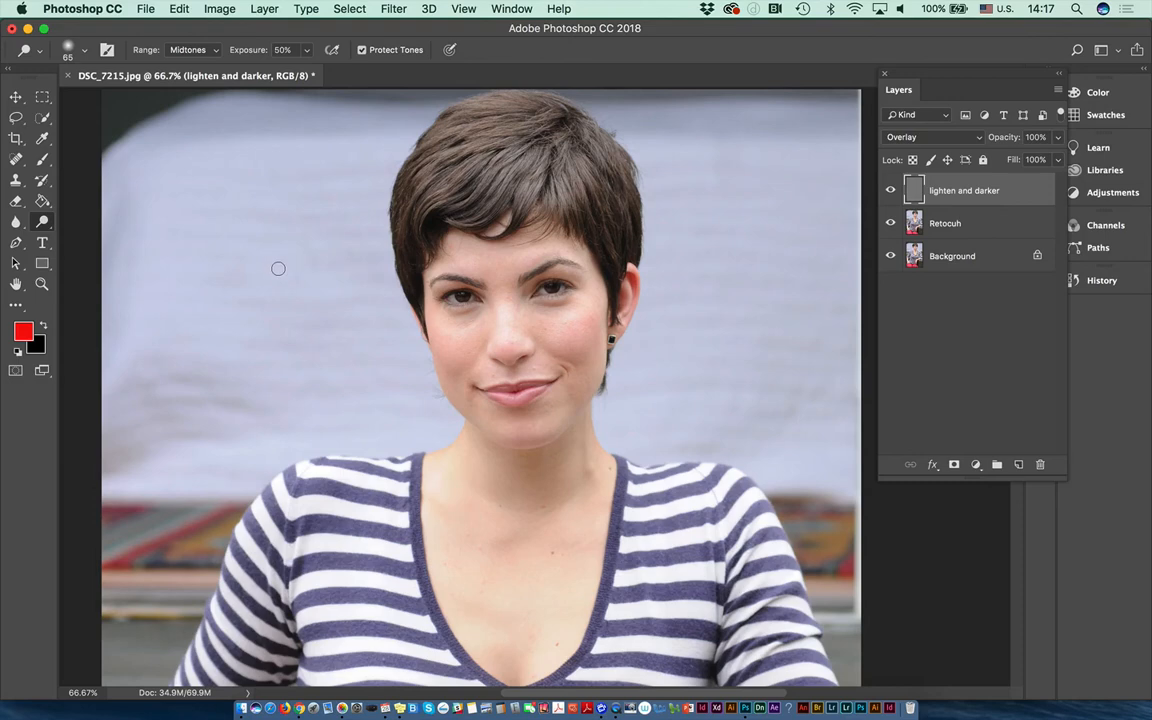
pyautogui.press('super+equal')
pyautogui.press('super+equal')
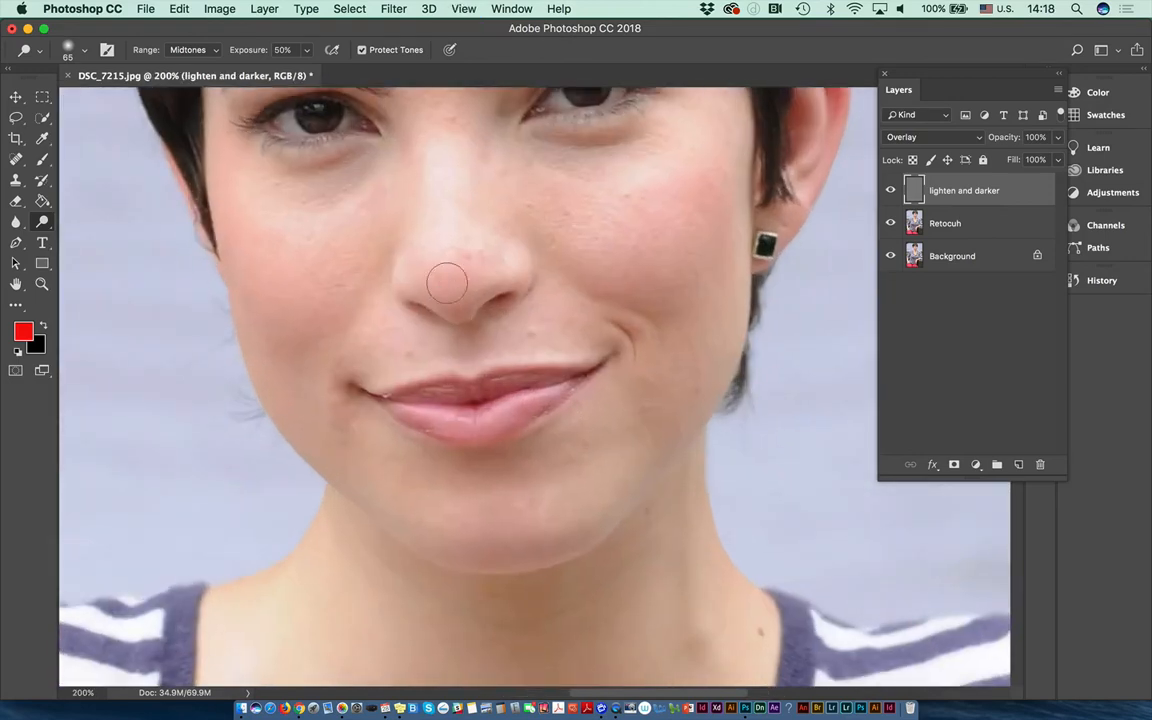
pyautogui.moveTo(460, 270)
pyautogui.mouseDown()
pyautogui.moveTo(555, 473)
pyautogui.moveTo(494, 447)
pyautogui.mouseUp()
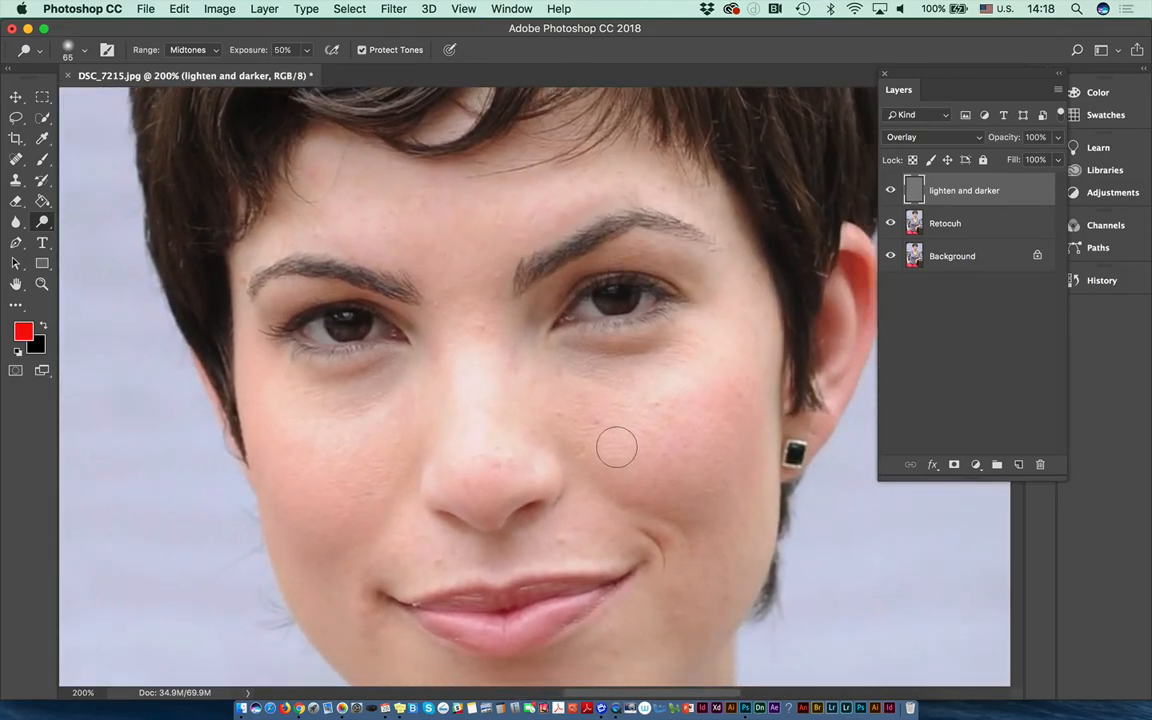
pyautogui.rightClick(41, 224)
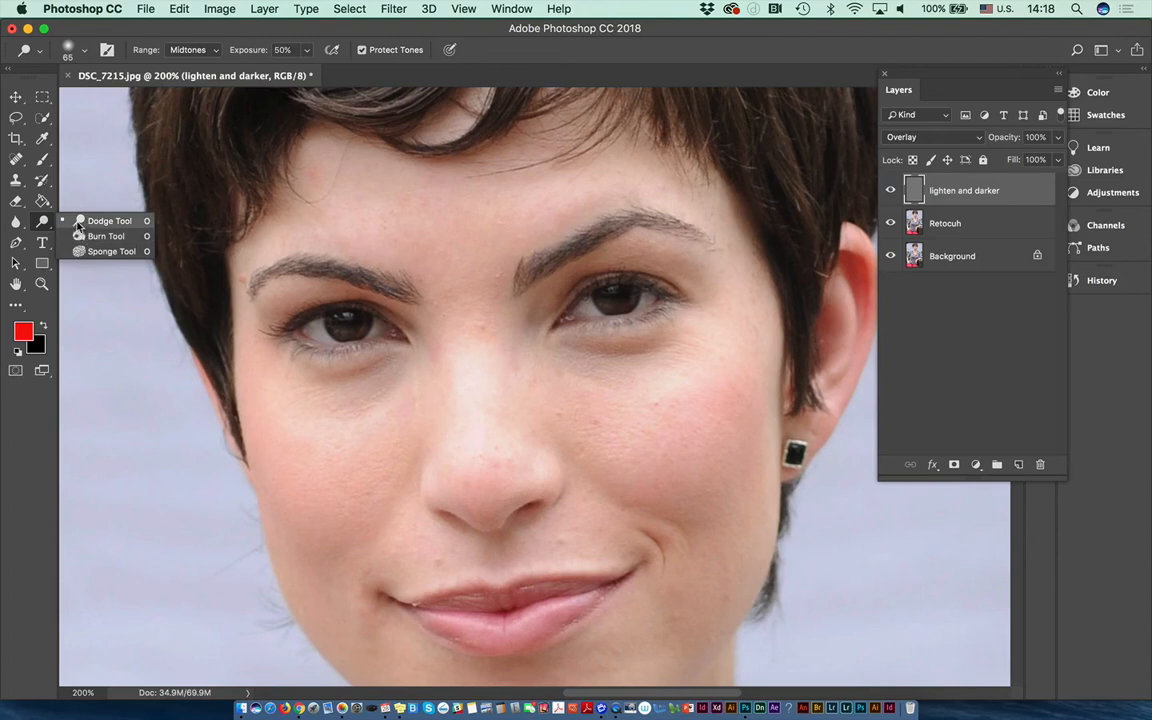
pyautogui.click(80, 222)
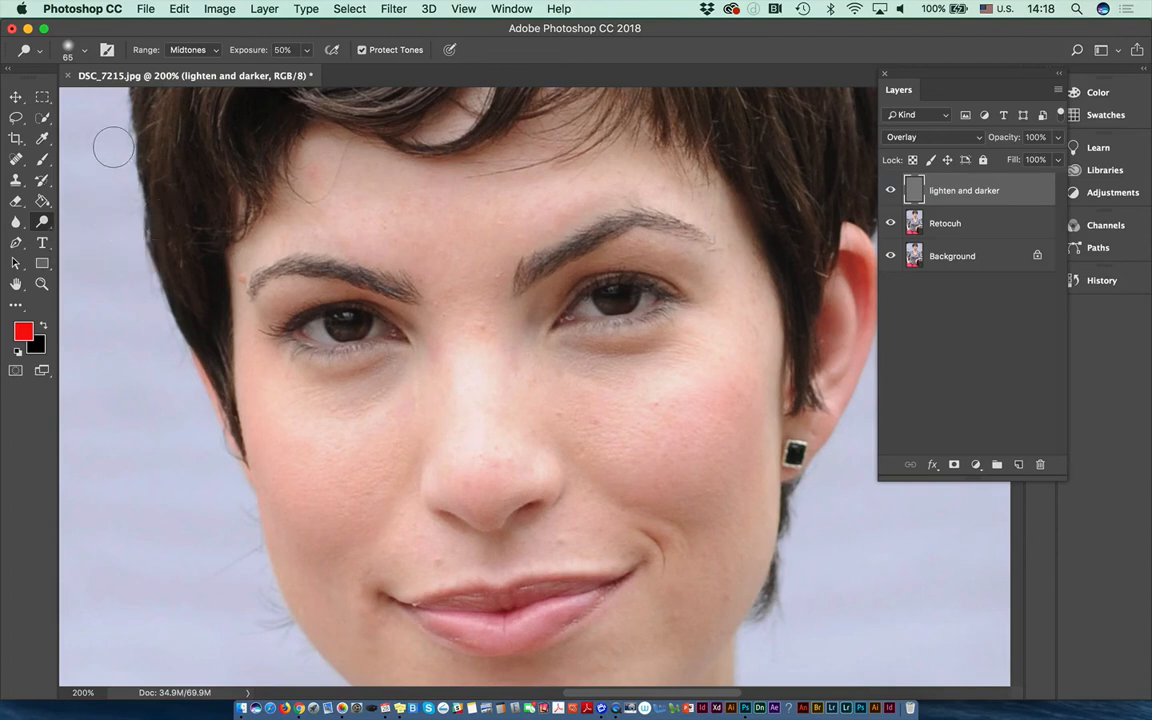
pyautogui.moveTo(190, 140)
pyautogui.mouseDown()
pyautogui.moveTo(234, 154)
pyautogui.moveTo(218, 172)
pyautogui.moveTo(226, 166)
pyautogui.mouseUp()
pyautogui.rightClick(43, 222)
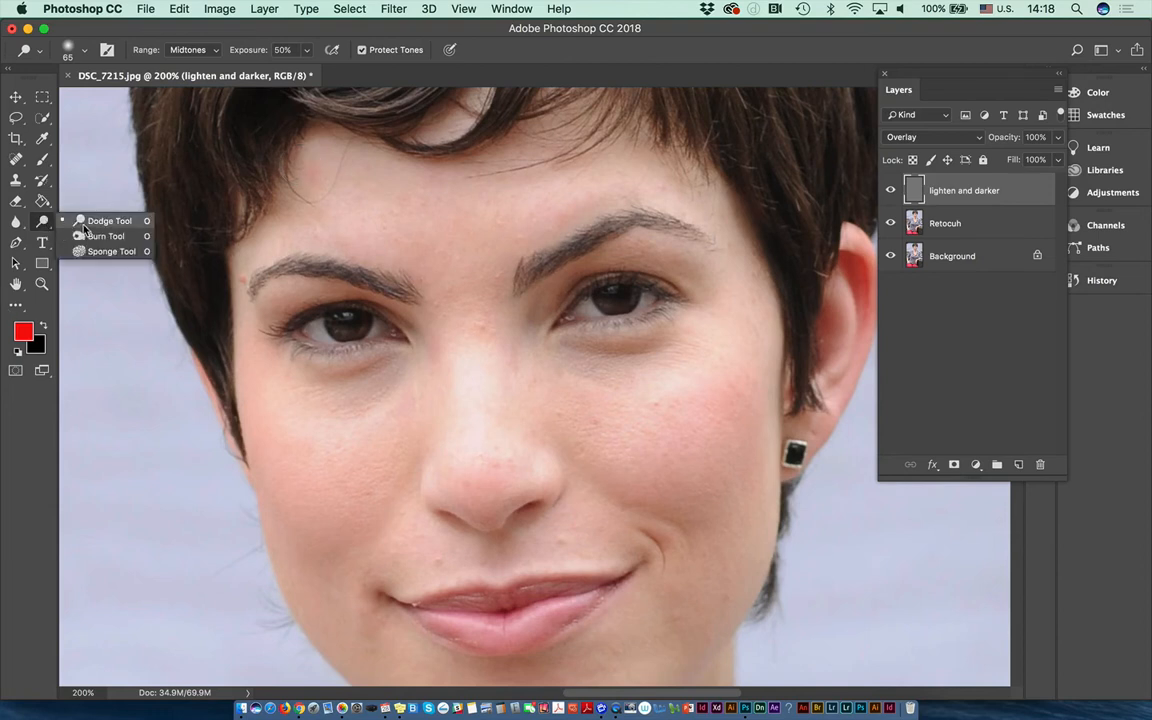
pyautogui.click(85, 214)
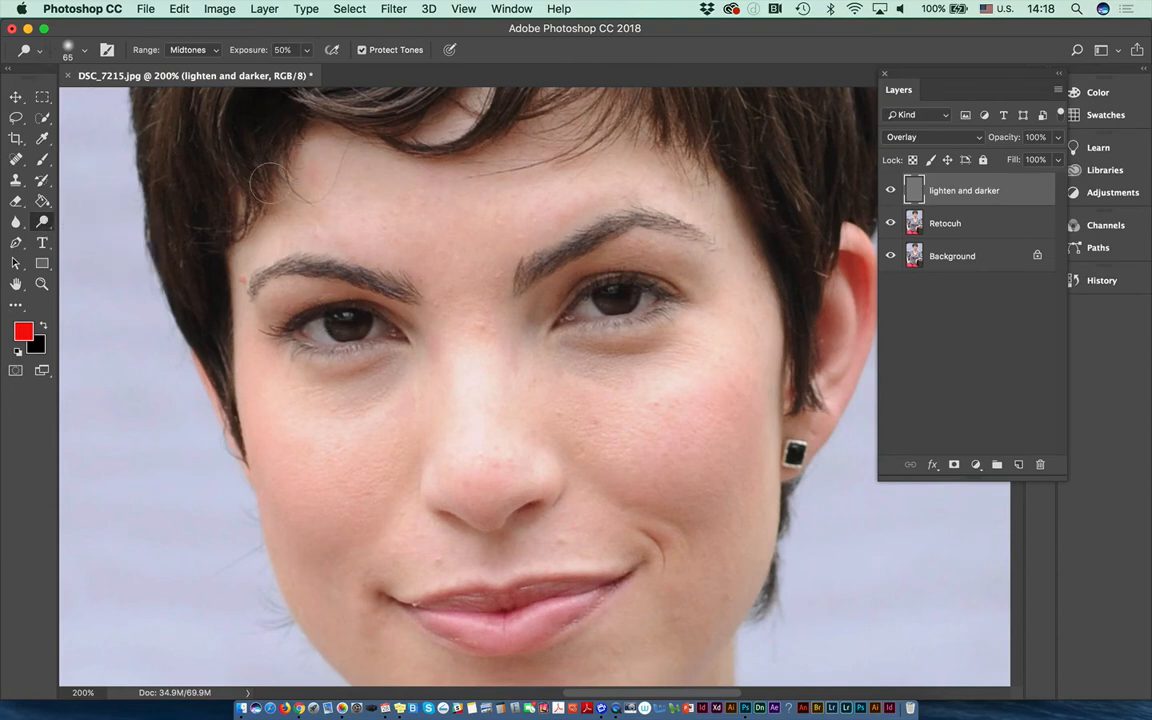
# Reduce the Dodge brush to 35 px and lighten the irises of both eyes on the lighten and darker layer.
pyautogui.click(85, 53)
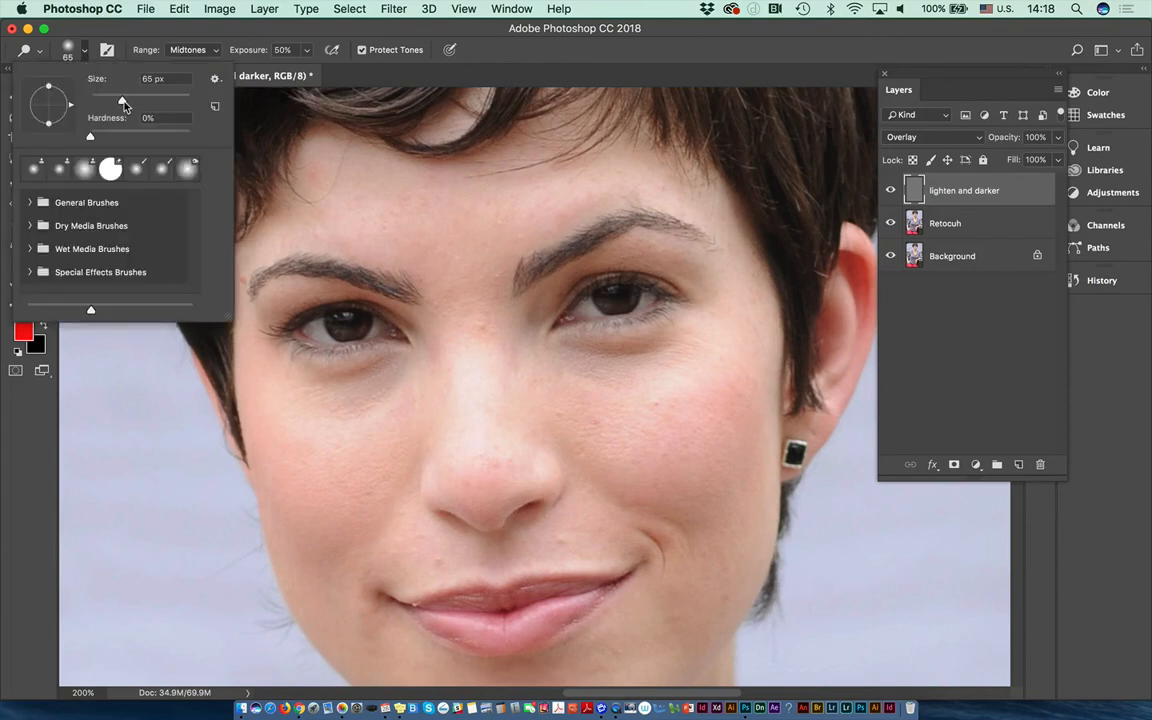
pyautogui.moveTo(123, 103); pyautogui.dragTo(100, 102)
pyautogui.click(145, 33)
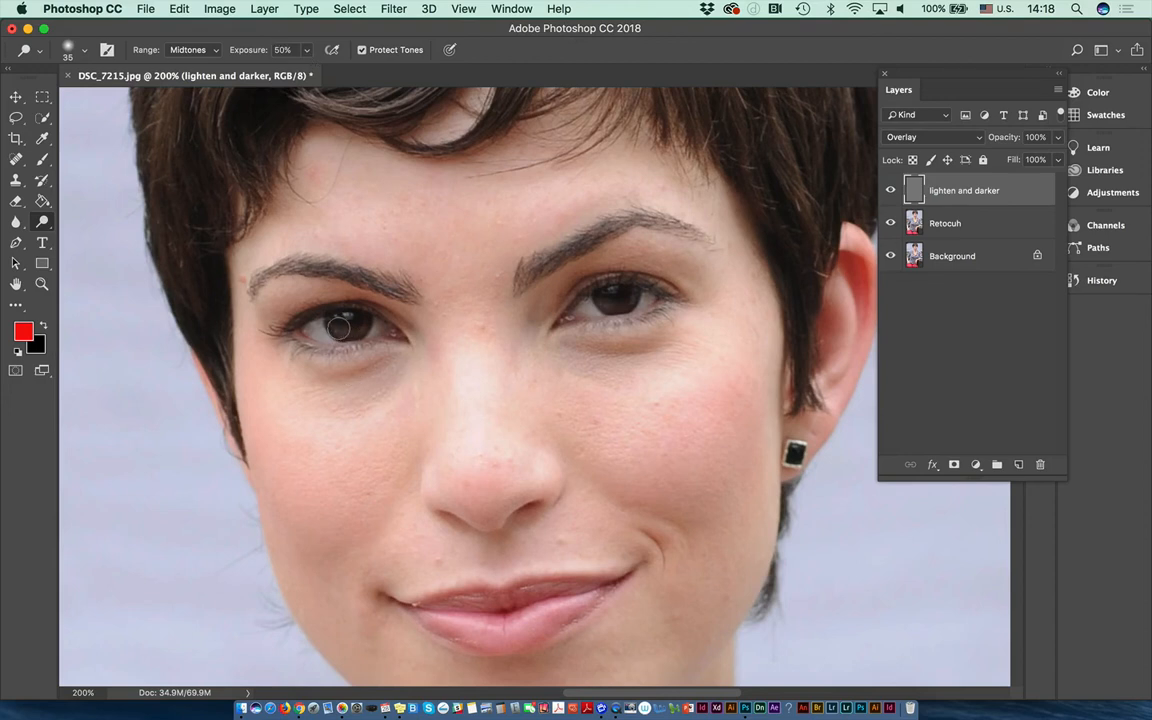
pyautogui.moveTo(336, 320)
pyautogui.mouseDown()
pyautogui.moveTo(337, 332)
pyautogui.moveTo(362, 326)
pyautogui.moveTo(338, 329)
pyautogui.mouseUp()
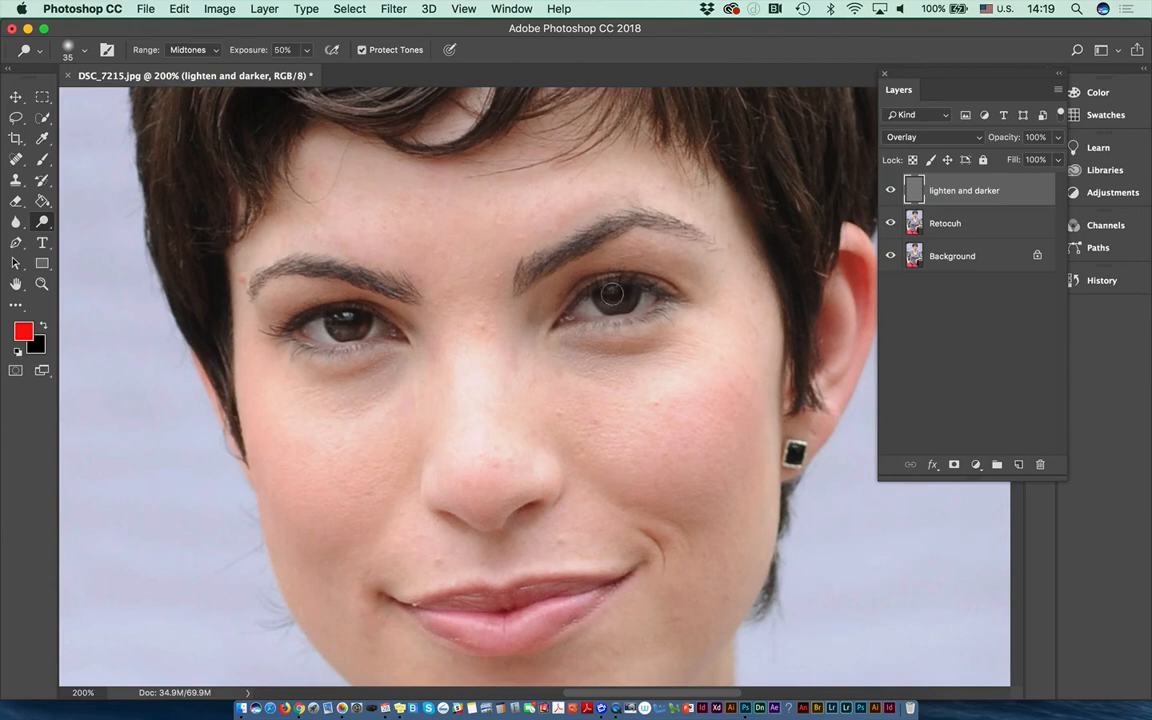
pyautogui.moveTo(618, 304)
pyautogui.mouseDown()
pyautogui.moveTo(609, 299)
pyautogui.moveTo(631, 302)
pyautogui.moveTo(609, 300)
pyautogui.mouseUp()
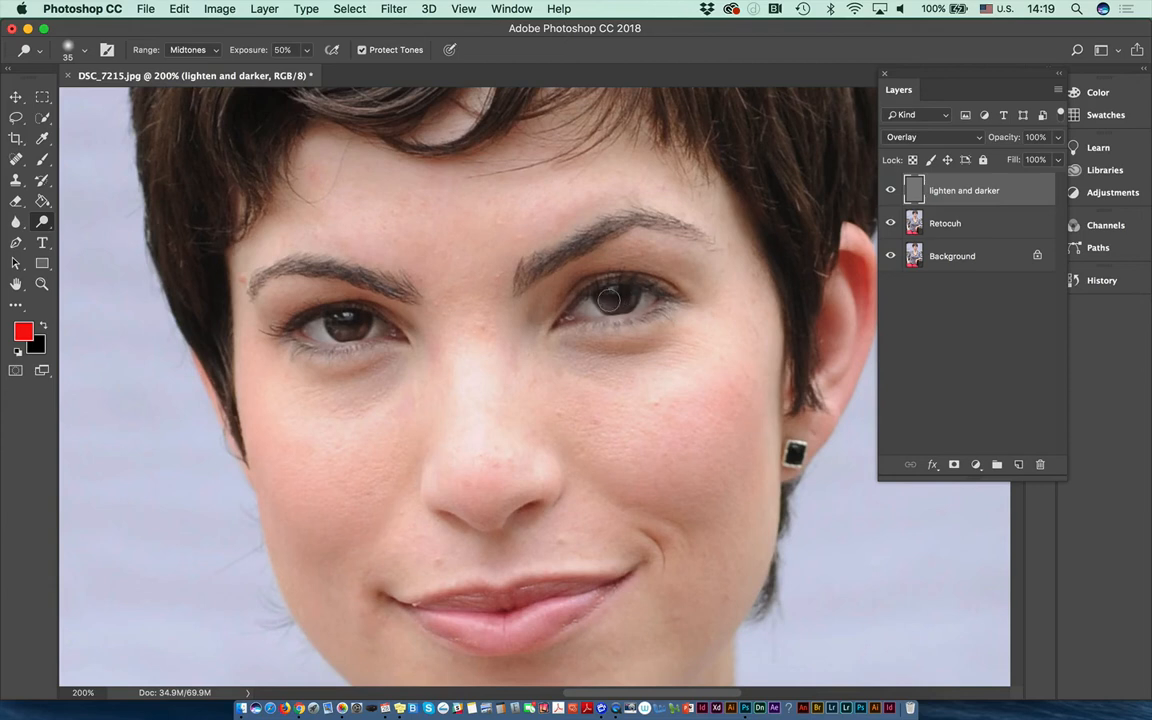
# Toggle the visibility of the lighten and darker layer repeatedly to compare the eyes and eyebrows before and after dodging.
pyautogui.click(891, 191)
pyautogui.click(891, 191)
pyautogui.click(891, 191)
pyautogui.click(891, 196)
pyautogui.click(891, 196)
pyautogui.click(891, 193)
pyautogui.click(892, 195)
pyautogui.click(891, 192)
pyautogui.click(891, 192)
pyautogui.click(891, 192)
pyautogui.click(891, 192)
pyautogui.click(891, 192)
pyautogui.click(891, 192)
pyautogui.click(891, 192)
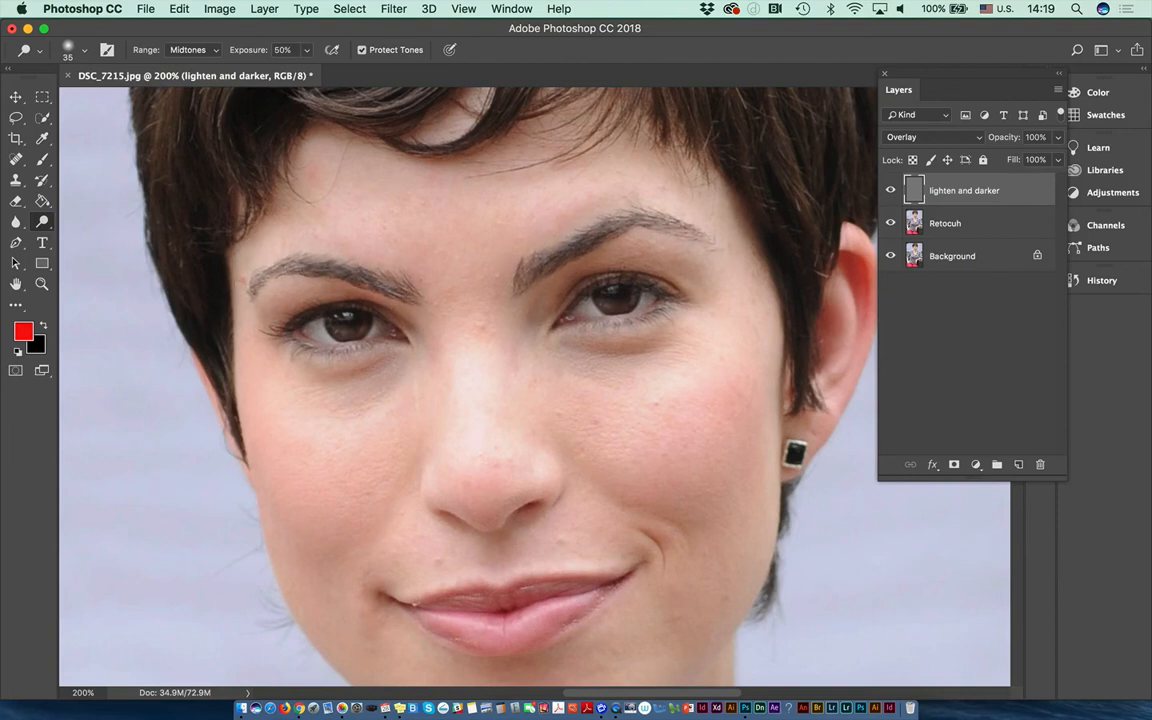
pyautogui.click(890, 190)
pyautogui.click(890, 190)
pyautogui.click(890, 190)
pyautogui.click(890, 190)
# Hide Retocuh and Background to inspect the dodge strokes alone, restore both layers, and compare the portrait without the lighten and darker layer.
pyautogui.moveTo(890, 226); pyautogui.dragTo(891, 258)
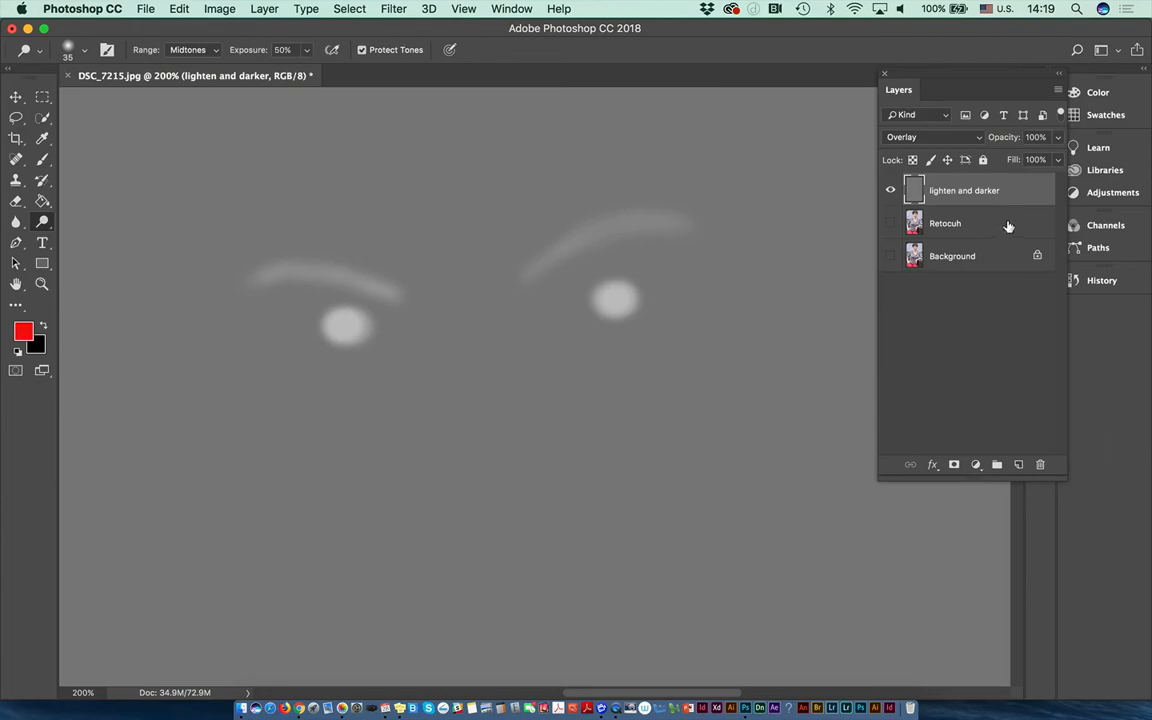
pyautogui.moveTo(890, 225); pyautogui.dragTo(891, 257)
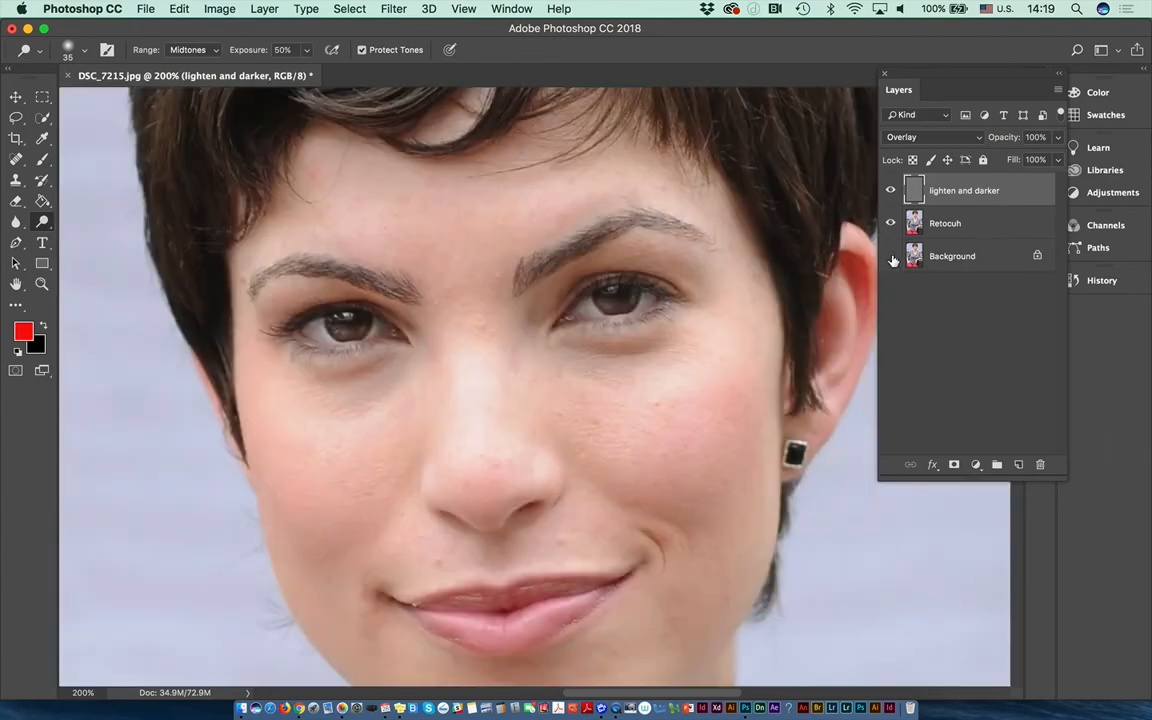
pyautogui.click(890, 190)
pyautogui.click(890, 190)
pyautogui.click(1057, 95)
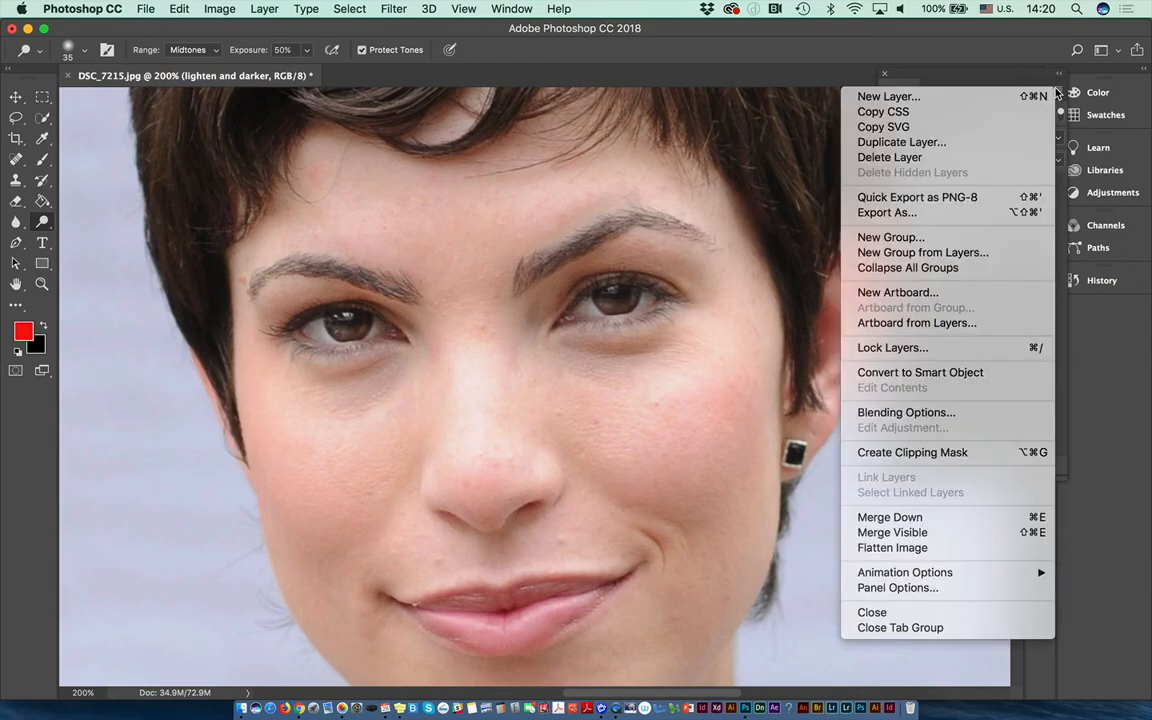
pyautogui.press('Escape')
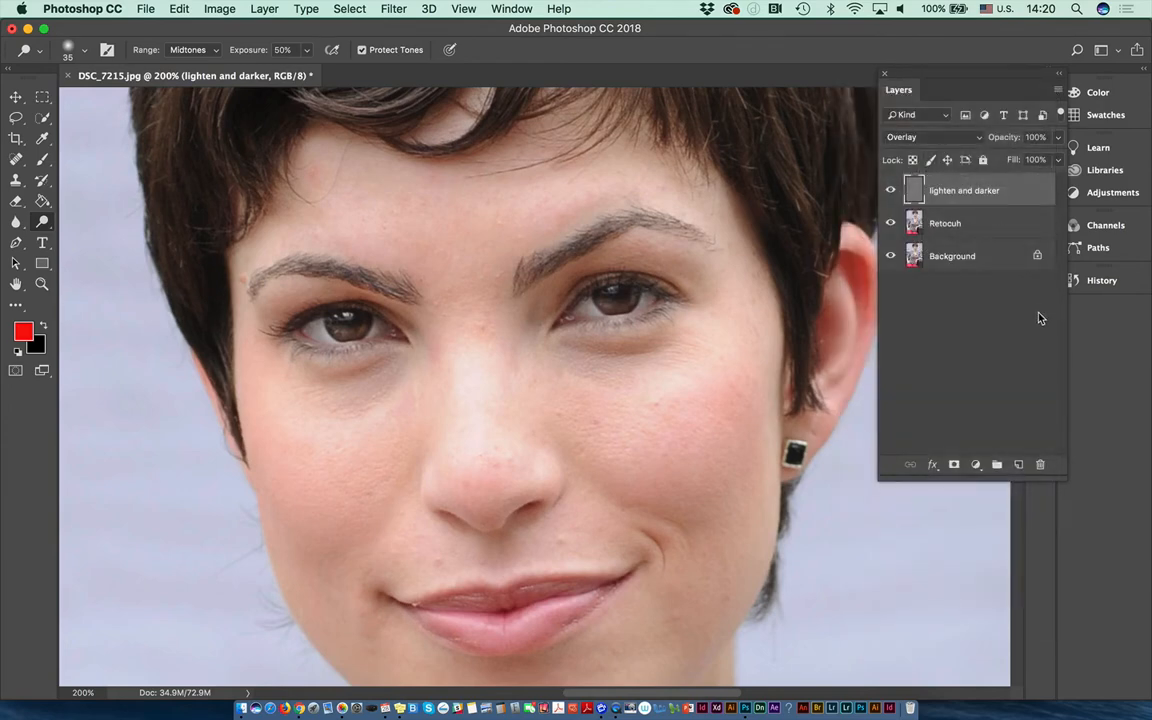
# Darken the lips on the lighten and darker layer using the Burn tool with a brush of about 50 px.
pyautogui.moveTo(527, 535); pyautogui.dragTo(549, 375)
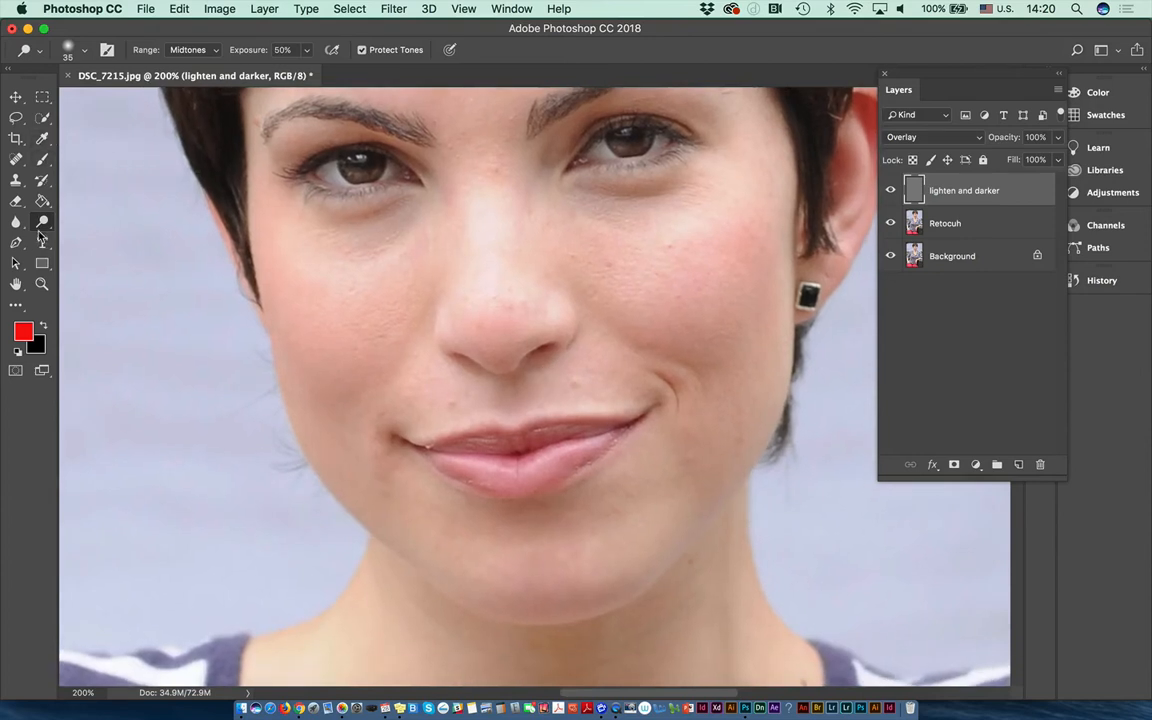
pyautogui.moveTo(44, 222); pyautogui.dragTo(100, 234)
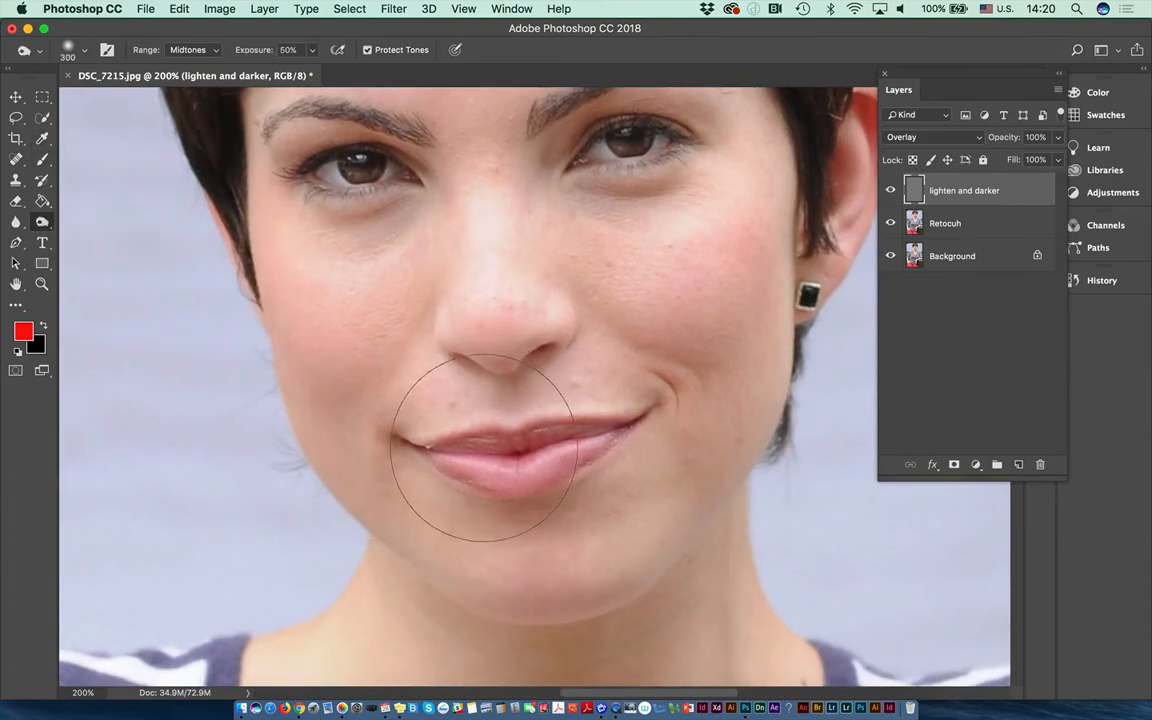
pyautogui.press('[')
pyautogui.press('[')
pyautogui.press('[')
pyautogui.press('[')
pyautogui.press('[')
pyautogui.press('[')
pyautogui.press('[')
pyautogui.press('[')
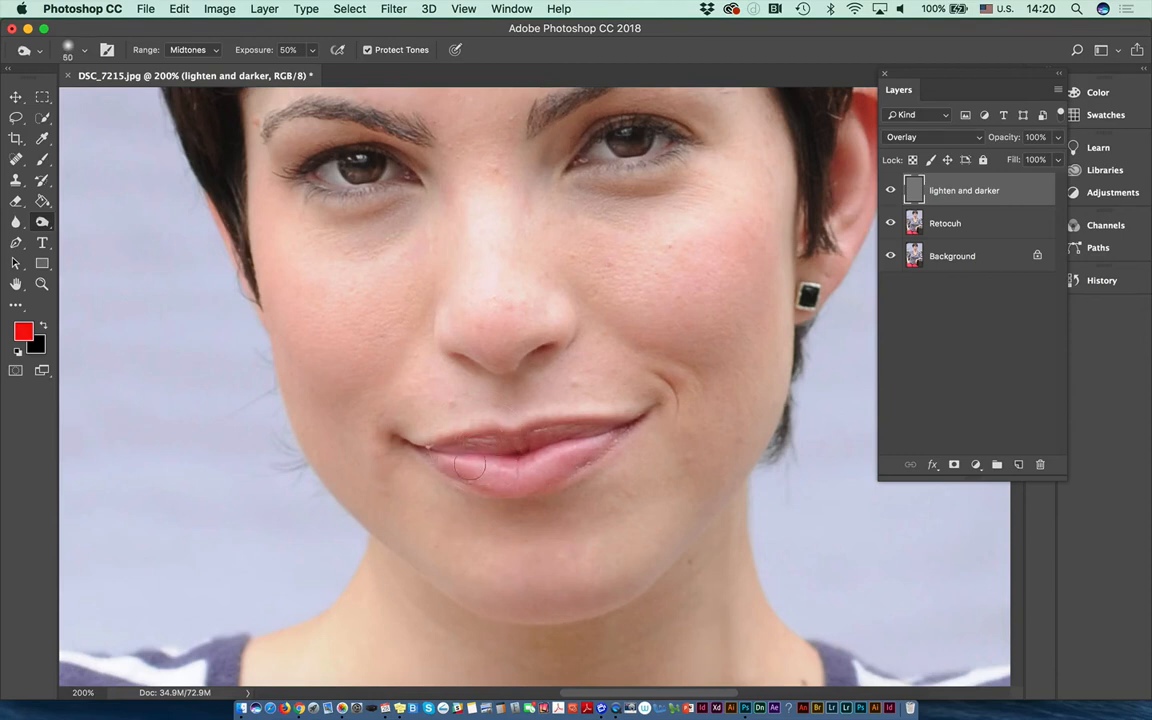
pyautogui.moveTo(478, 468)
pyautogui.mouseDown()
pyautogui.moveTo(561, 436)
pyautogui.moveTo(482, 446)
pyautogui.moveTo(507, 449)
pyautogui.mouseUp()
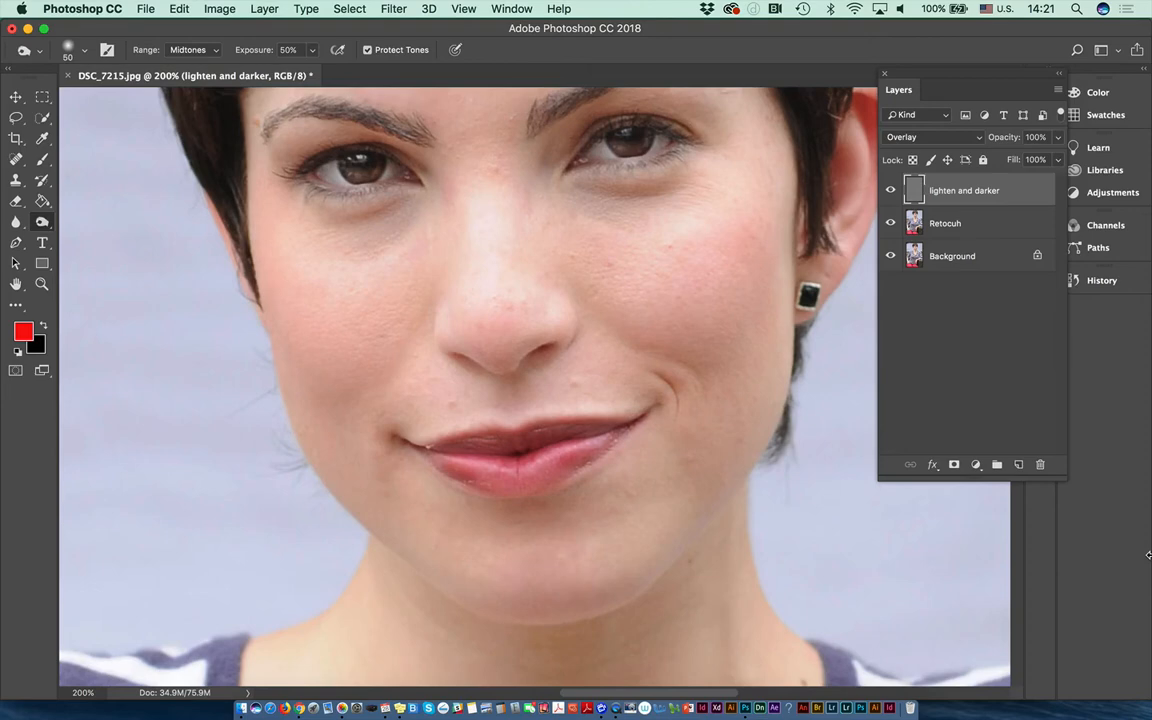
# Compare the whole face with and without the lighten and darker layer at 66.67% zoom.
pyautogui.press('super+minus')
pyautogui.press('super+minus')
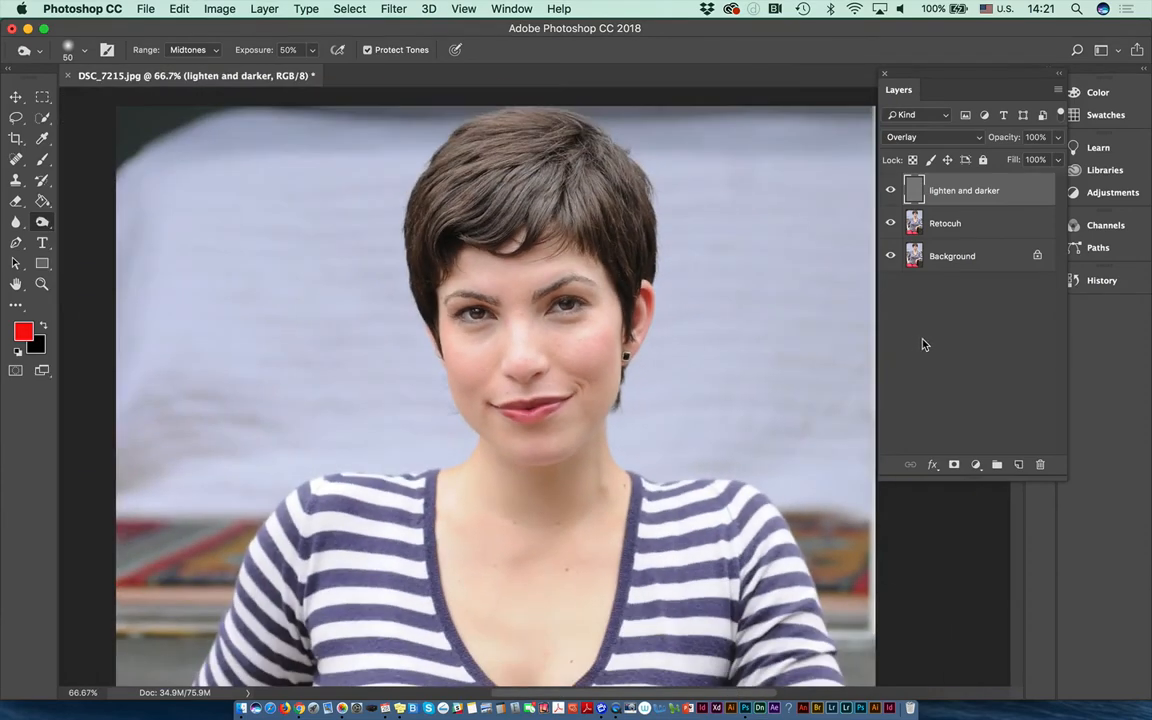
pyautogui.click(890, 190)
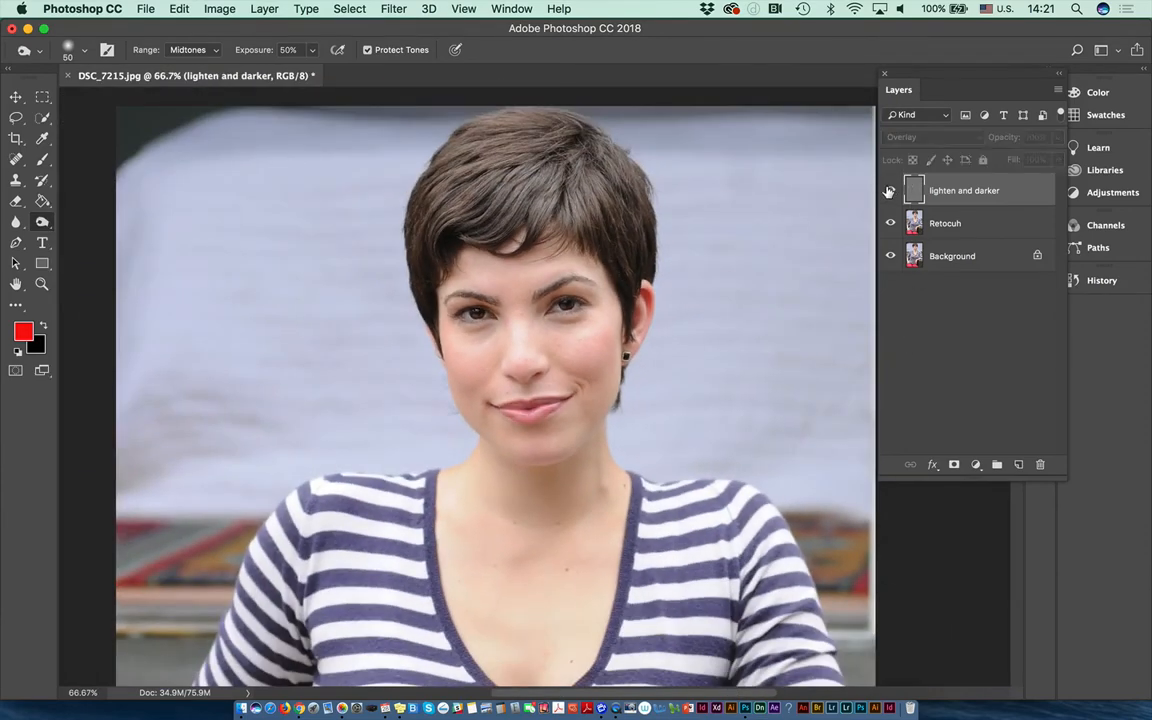
pyautogui.click(890, 190)
pyautogui.click(890, 190)
pyautogui.click(890, 190)
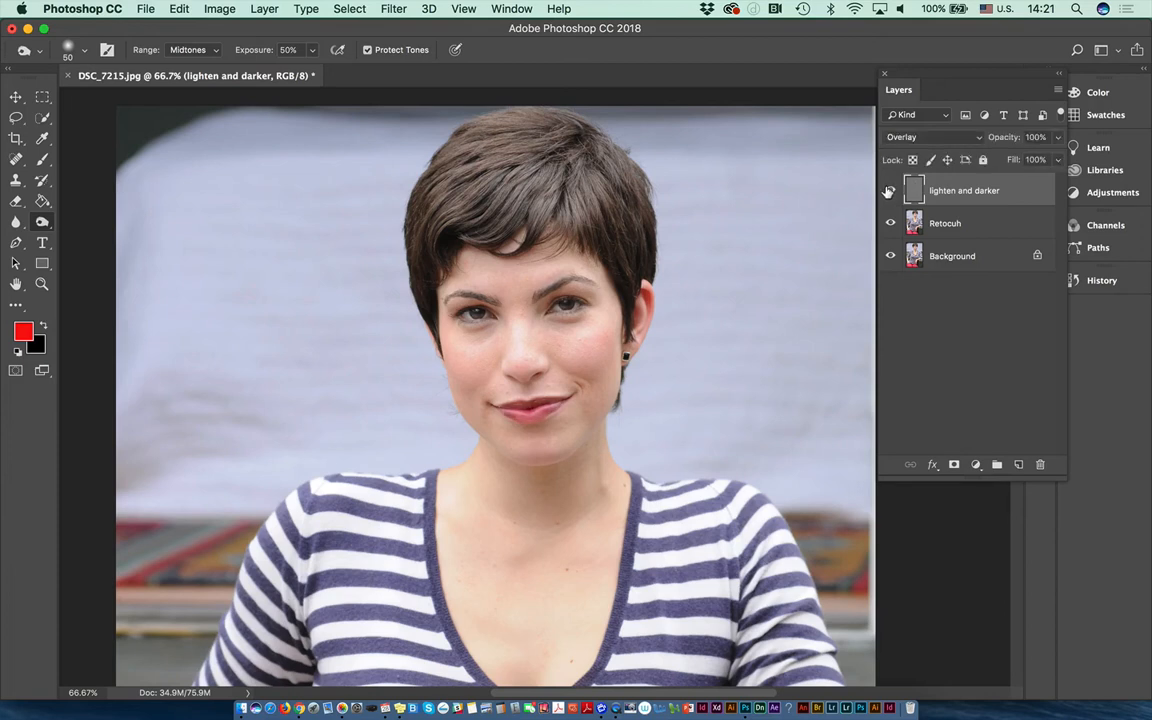
pyautogui.click(890, 190)
pyautogui.click(891, 192)
# Enlarge the Burn brush to 100 px and darken the hair on the lighten and darker layer.
pyautogui.click(47, 223)
pyautogui.click(95, 236)
pyautogui.press(']')
pyautogui.press(']')
pyautogui.press(']')
pyautogui.press(']')
pyautogui.press(']')
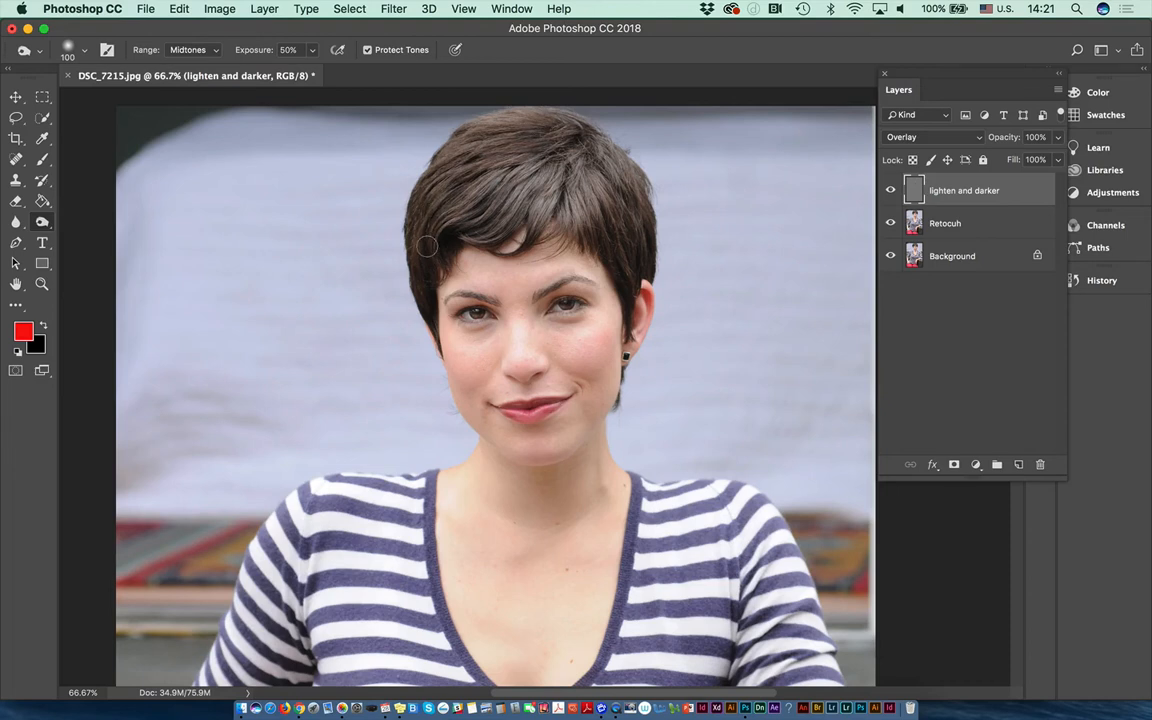
pyautogui.moveTo(475, 161)
pyautogui.mouseDown()
pyautogui.moveTo(429, 185)
pyautogui.moveTo(512, 169)
pyautogui.moveTo(576, 208)
pyautogui.moveTo(538, 141)
pyautogui.mouseUp()
pyautogui.moveTo(643, 257)
pyautogui.mouseDown()
pyautogui.moveTo(428, 214)
pyautogui.moveTo(528, 205)
pyautogui.moveTo(519, 195)
pyautogui.moveTo(436, 224)
pyautogui.moveTo(514, 183)
pyautogui.moveTo(436, 238)
pyautogui.moveTo(447, 188)
pyautogui.moveTo(583, 190)
pyautogui.moveTo(525, 168)
pyautogui.moveTo(628, 238)
pyautogui.moveTo(605, 183)
pyautogui.moveTo(500, 175)
pyautogui.mouseUp()
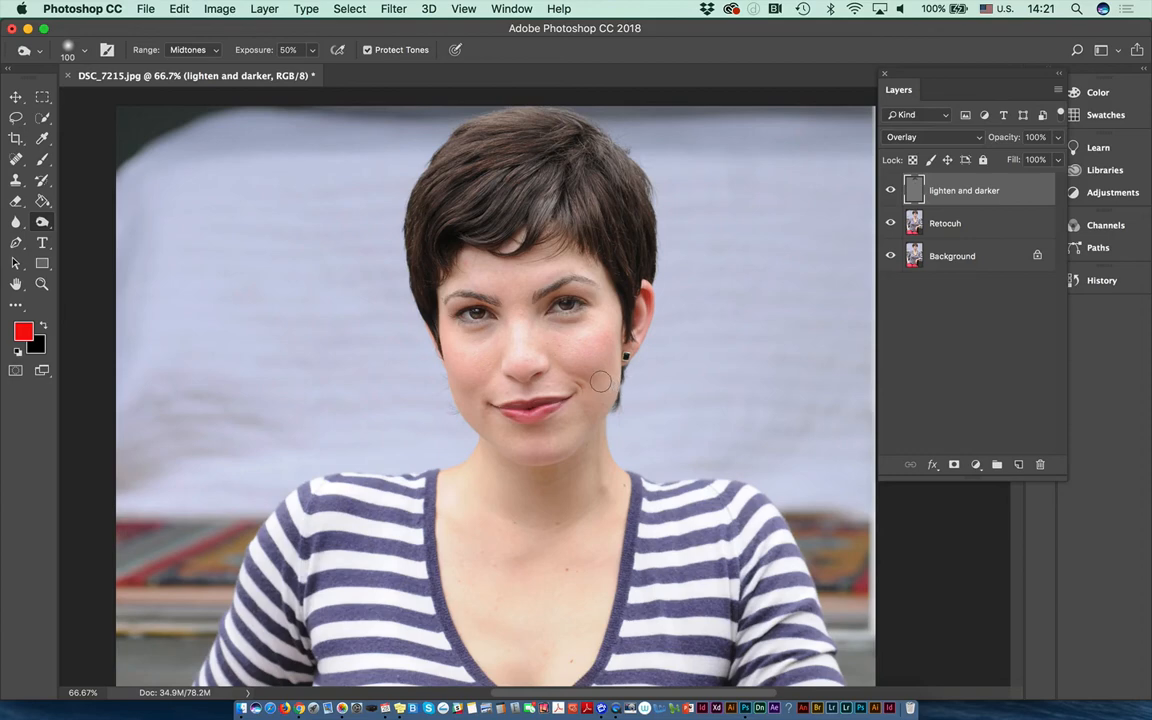
# Burn the red trousers and hide the Retocuh and Background layers to isolate the strokes on the gray layer.
pyautogui.press('super+minus')
pyautogui.press('super+minus')
pyautogui.press('super+minus')
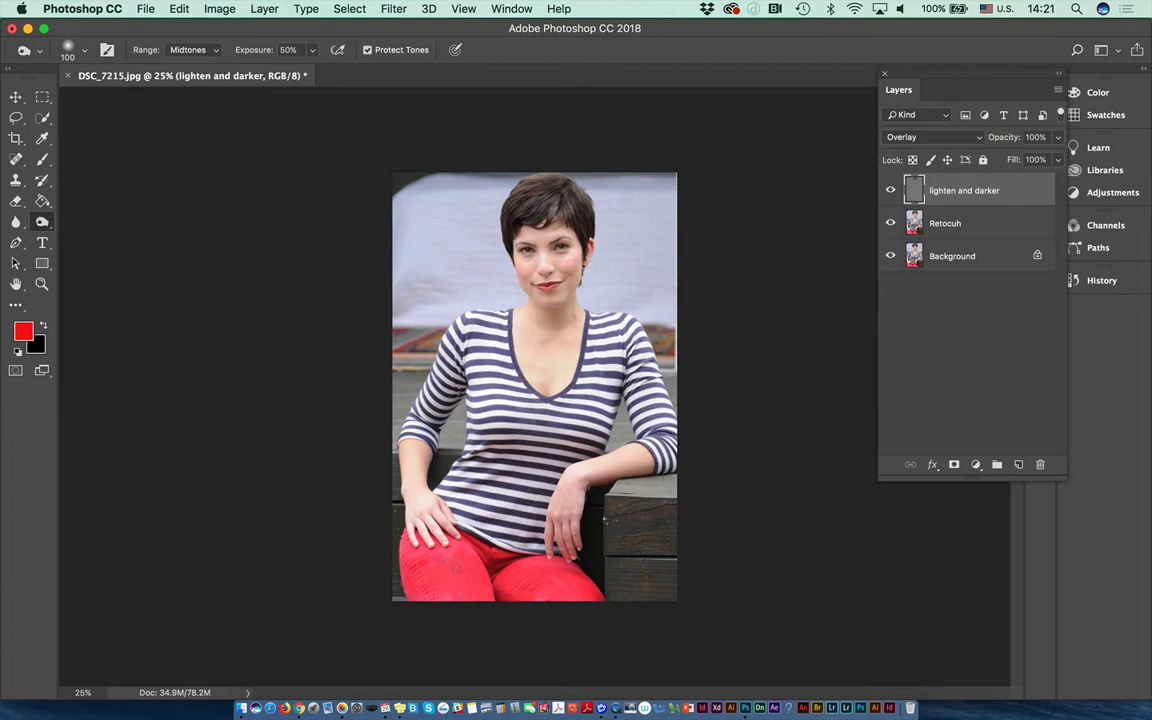
pyautogui.click(891, 223)
pyautogui.click(891, 256)
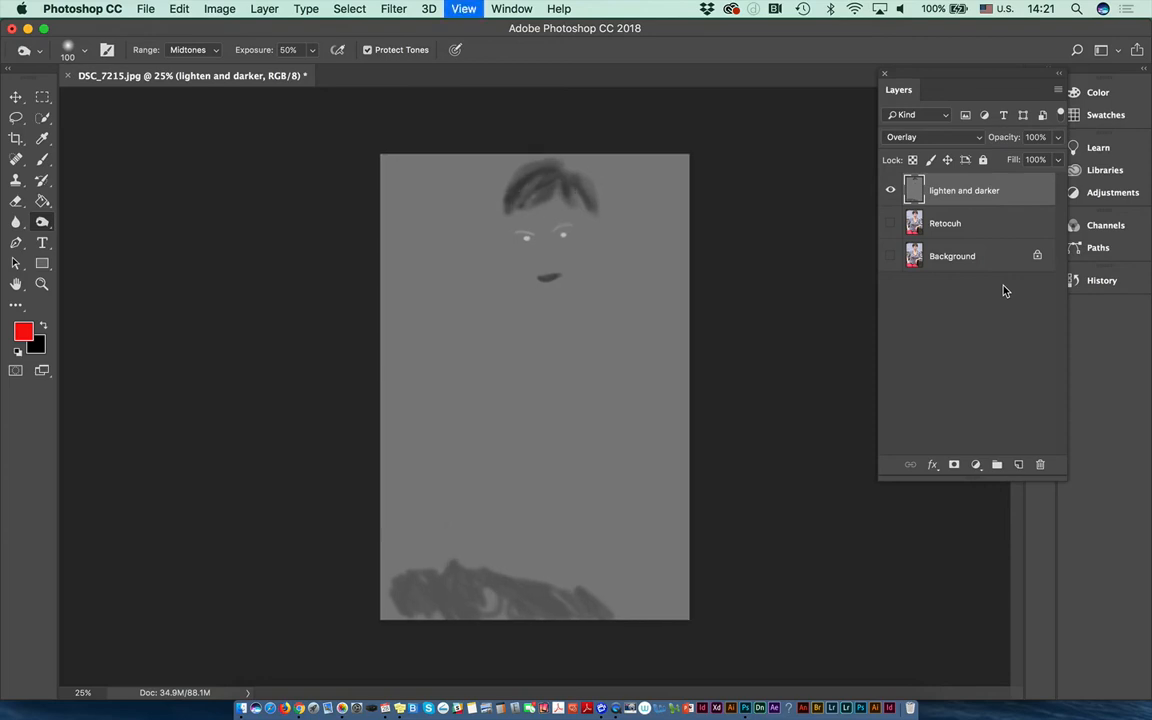
# Paint over the burned trouser strokes with the sampled neutral gray using a 100 px brush, and show Retocuh and Background again.
pyautogui.press('super+plus')
pyautogui.press('super+plus')
pyautogui.moveTo(510, 414); pyautogui.dragTo(493, 592)
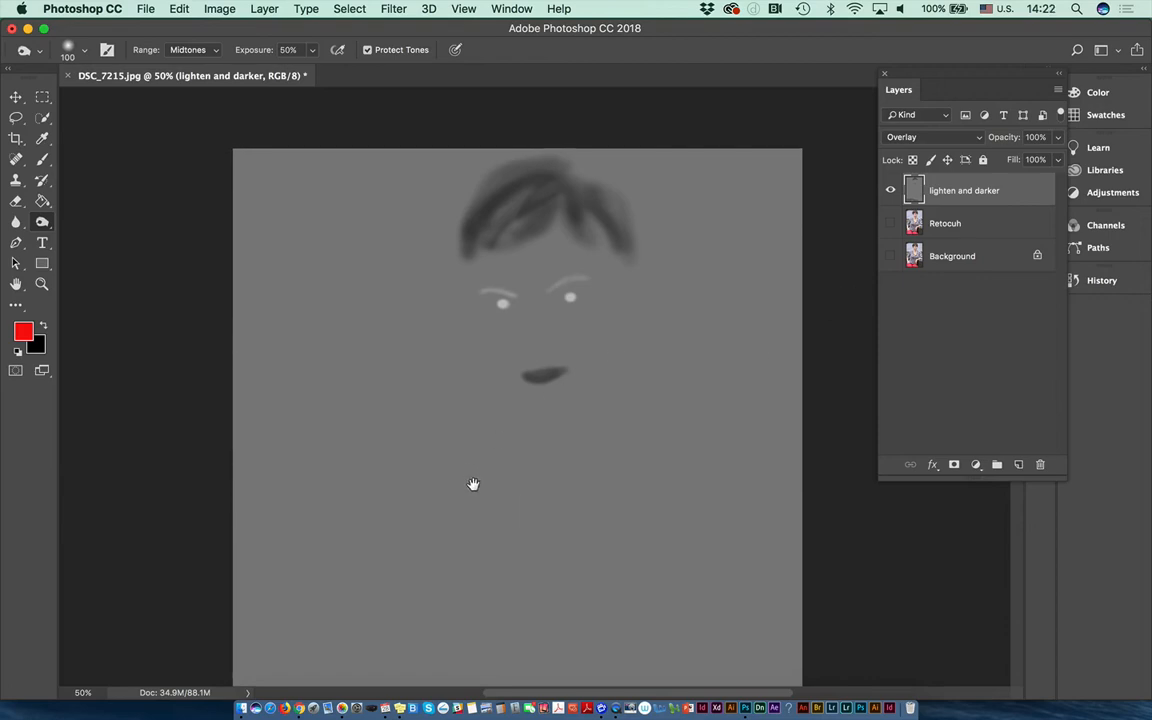
pyautogui.moveTo(473, 483); pyautogui.dragTo(540, 131)
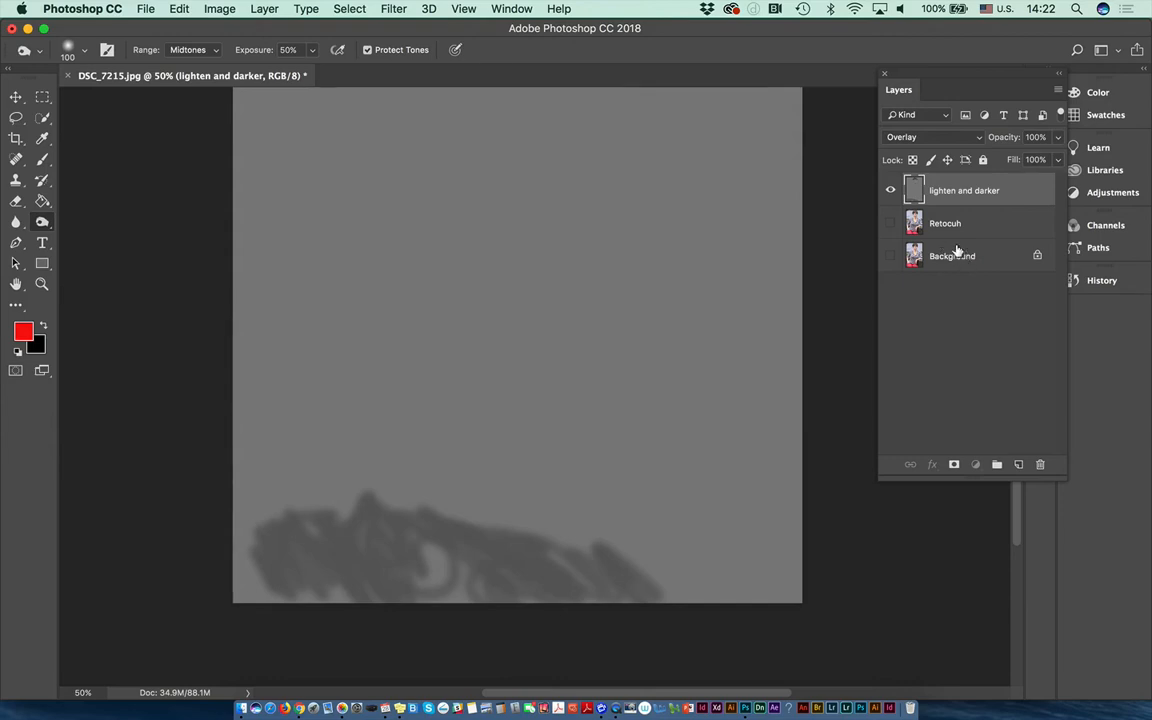
pyautogui.click(42, 159)
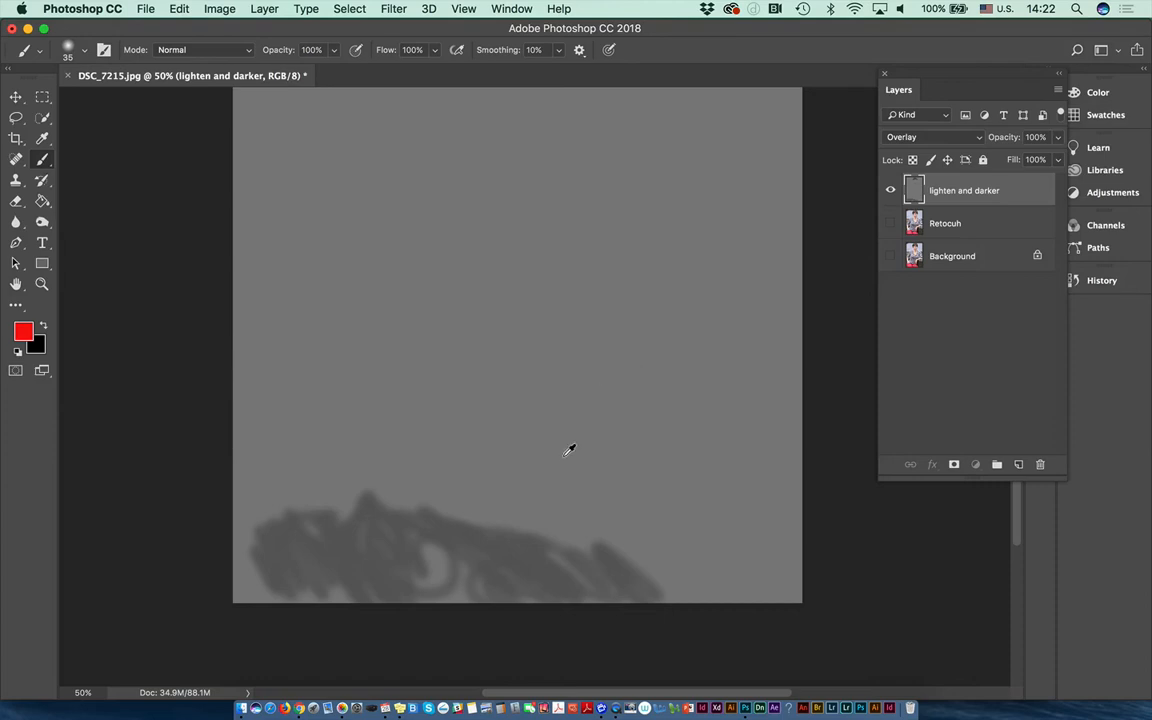
pyautogui.keyDown('alt'); pyautogui.click(529, 487); pyautogui.keyUp('alt')
pyautogui.moveTo(530, 536)
pyautogui.mouseDown()
pyautogui.moveTo(602, 607)
pyautogui.moveTo(563, 525)
pyautogui.moveTo(690, 607)
pyautogui.moveTo(576, 522)
pyautogui.moveTo(586, 591)
pyautogui.moveTo(442, 491)
pyautogui.moveTo(542, 601)
pyautogui.moveTo(516, 539)
pyautogui.moveTo(535, 624)
pyautogui.moveTo(340, 452)
pyautogui.moveTo(414, 509)
pyautogui.moveTo(335, 470)
pyautogui.moveTo(385, 545)
pyautogui.moveTo(270, 460)
pyautogui.mouseUp()
pyautogui.press(']')
pyautogui.press(']')
pyautogui.press(']')
pyautogui.press(']')
pyautogui.press(']')
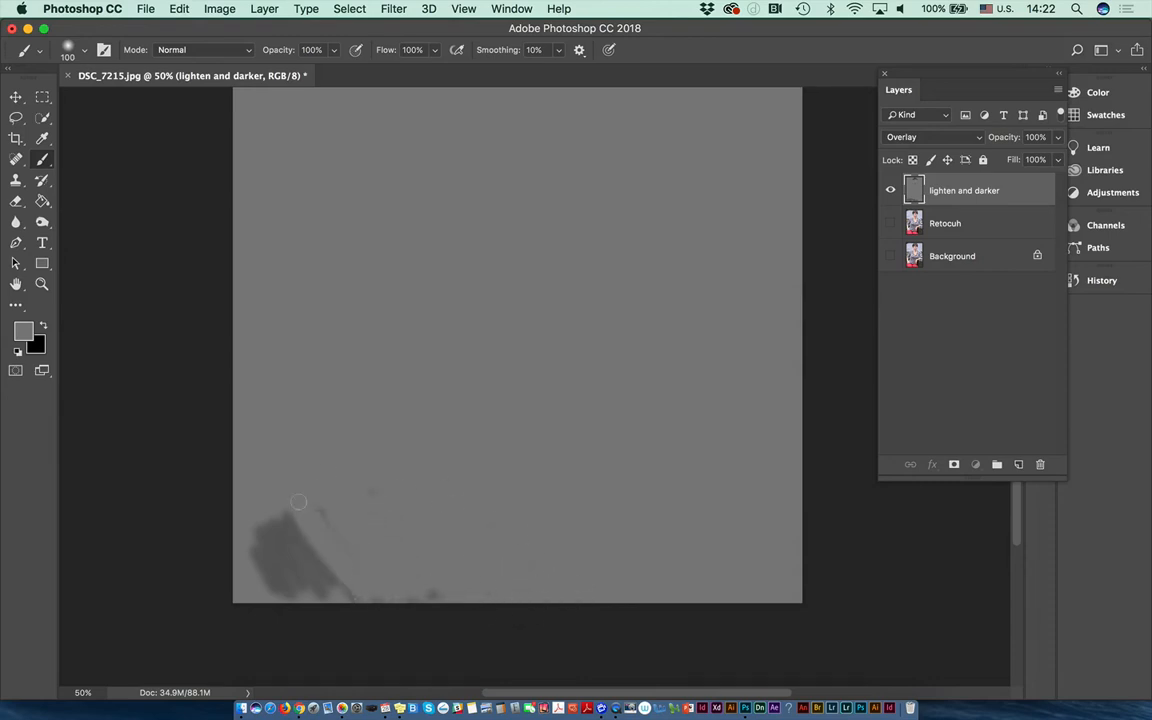
pyautogui.moveTo(382, 562)
pyautogui.mouseDown()
pyautogui.moveTo(453, 607)
pyautogui.moveTo(380, 549)
pyautogui.moveTo(378, 605)
pyautogui.moveTo(316, 569)
pyautogui.moveTo(269, 517)
pyautogui.moveTo(283, 562)
pyautogui.moveTo(251, 546)
pyautogui.moveTo(273, 496)
pyautogui.moveTo(261, 565)
pyautogui.moveTo(314, 592)
pyautogui.moveTo(294, 597)
pyautogui.moveTo(445, 614)
pyautogui.mouseUp()
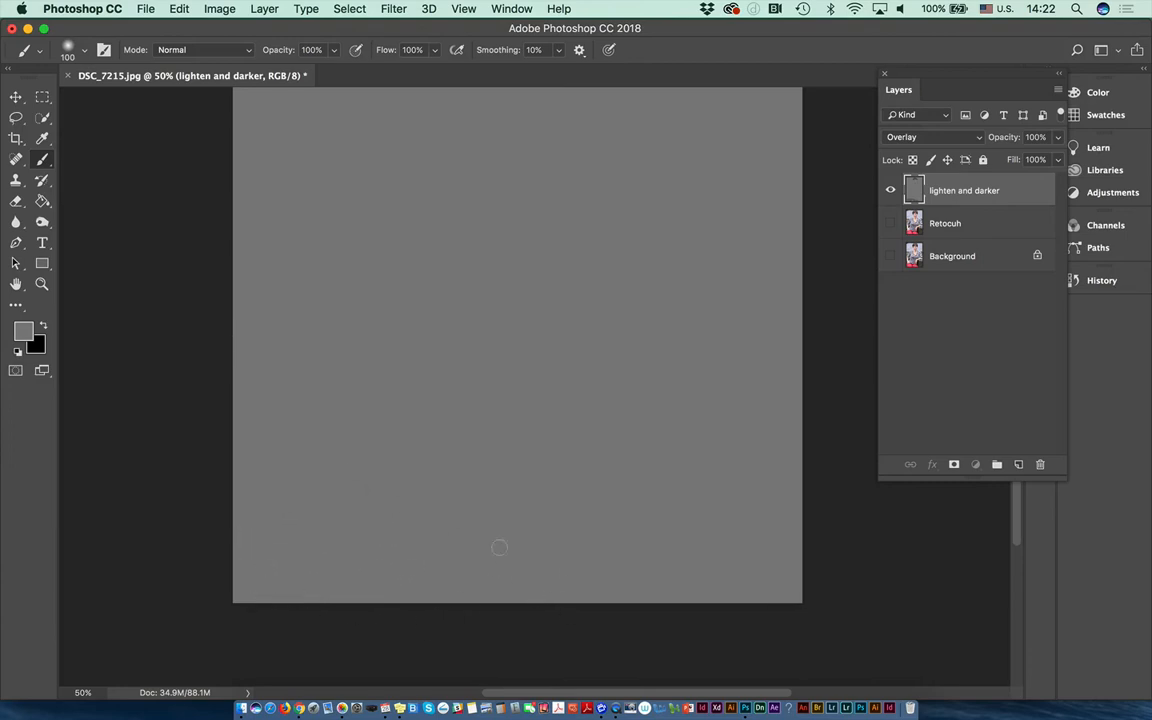
pyautogui.click(891, 223)
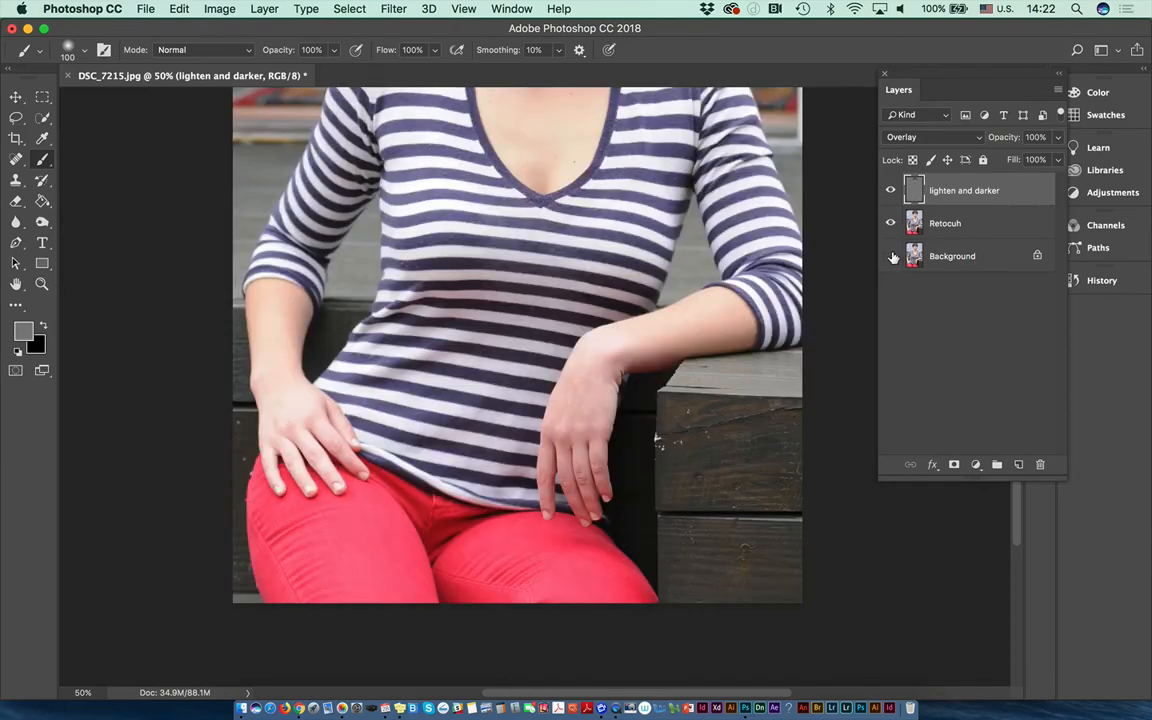
pyautogui.click(891, 256)
pyautogui.click(147, 9)
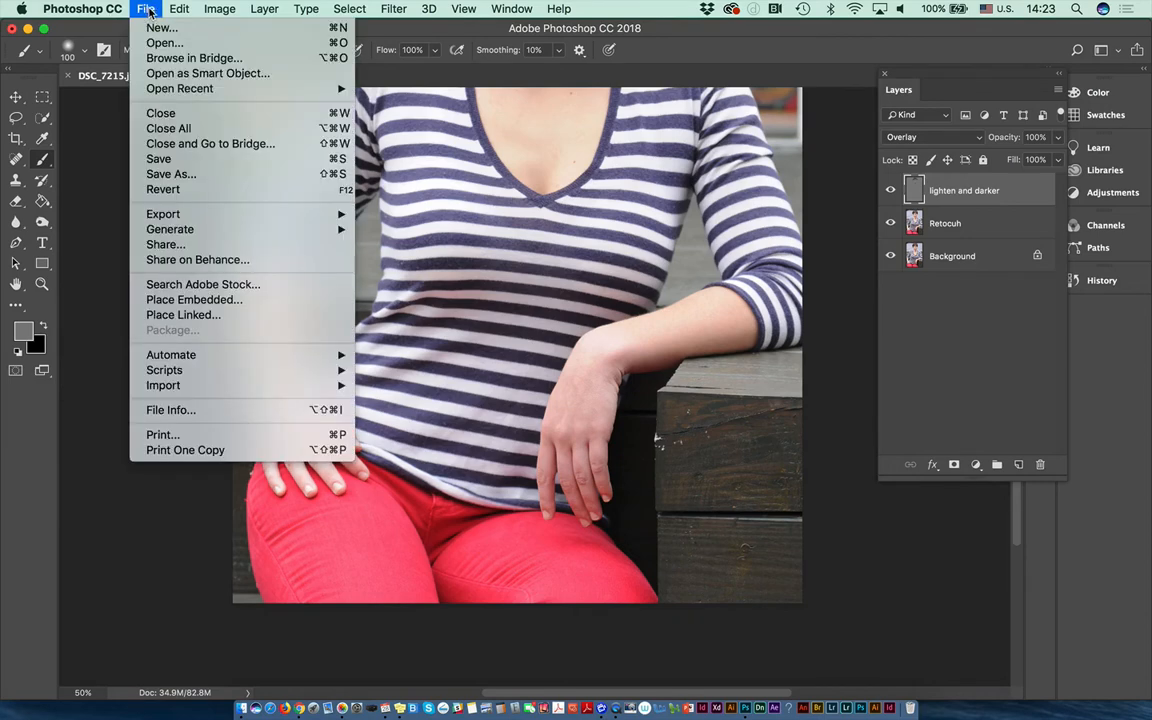
pyautogui.click(163, 43)
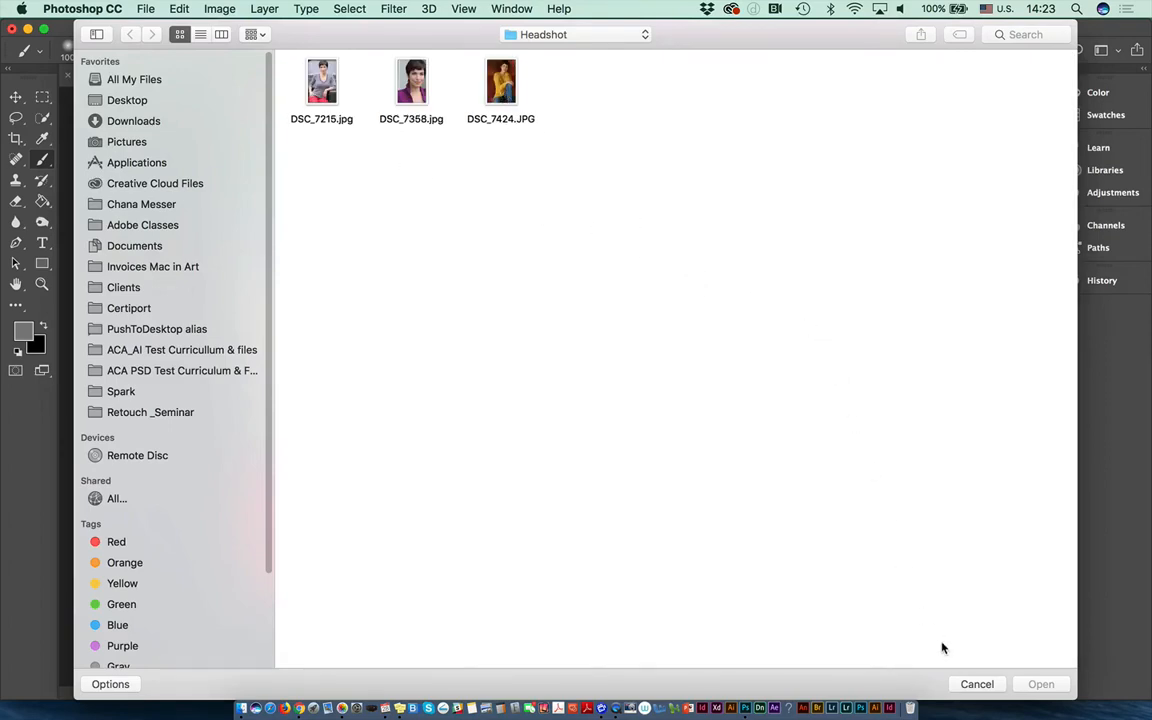
pyautogui.click(974, 684)
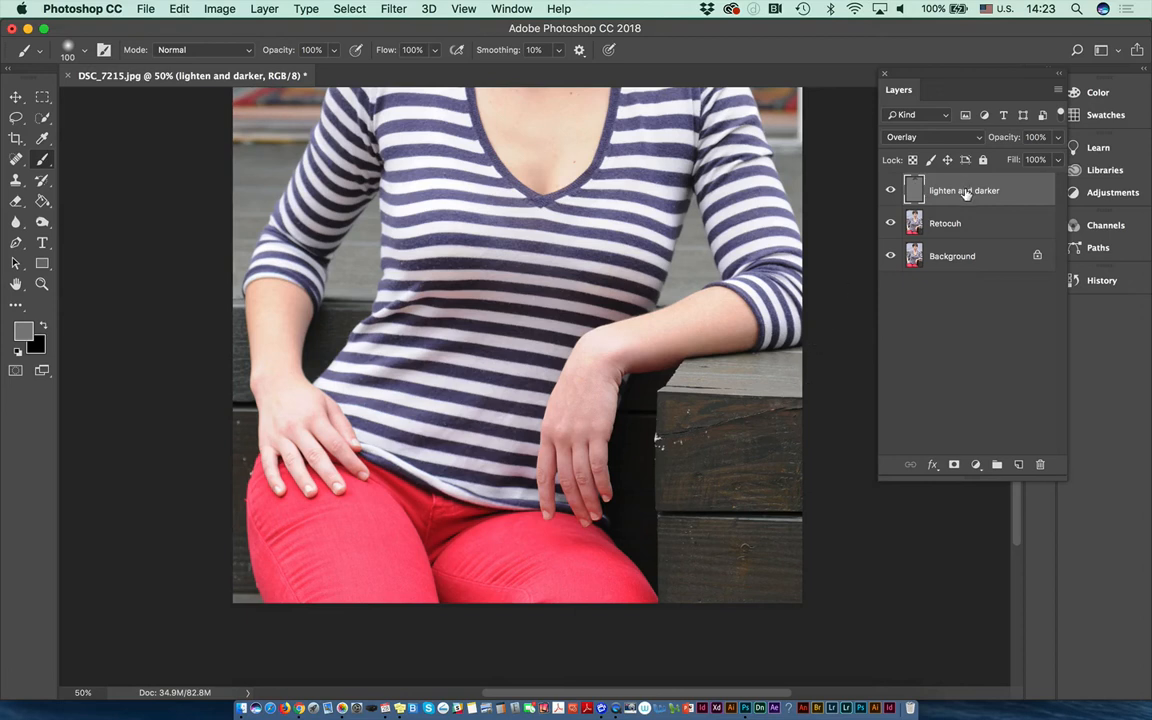
# Switch the lighten and darker layer to Normal blending, view the whole image at 25%, and deselect all layers.
pyautogui.click(907, 140)
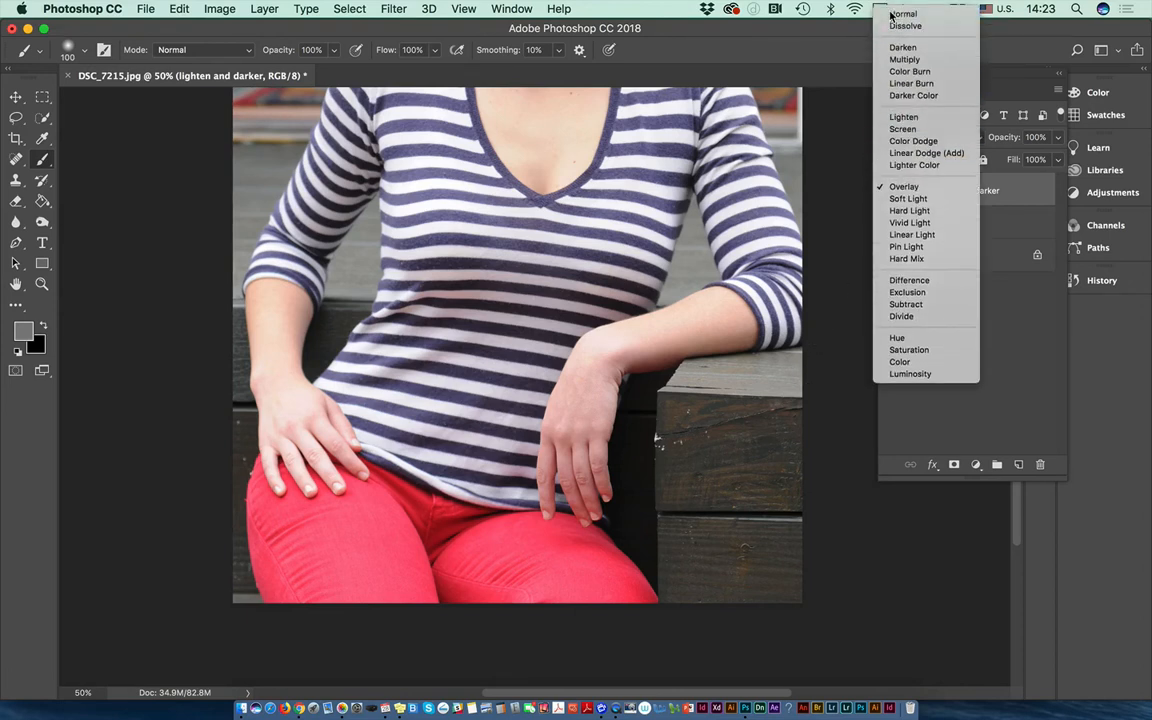
pyautogui.click(891, 14)
pyautogui.press('super+minus')
pyautogui.press('super+minus')
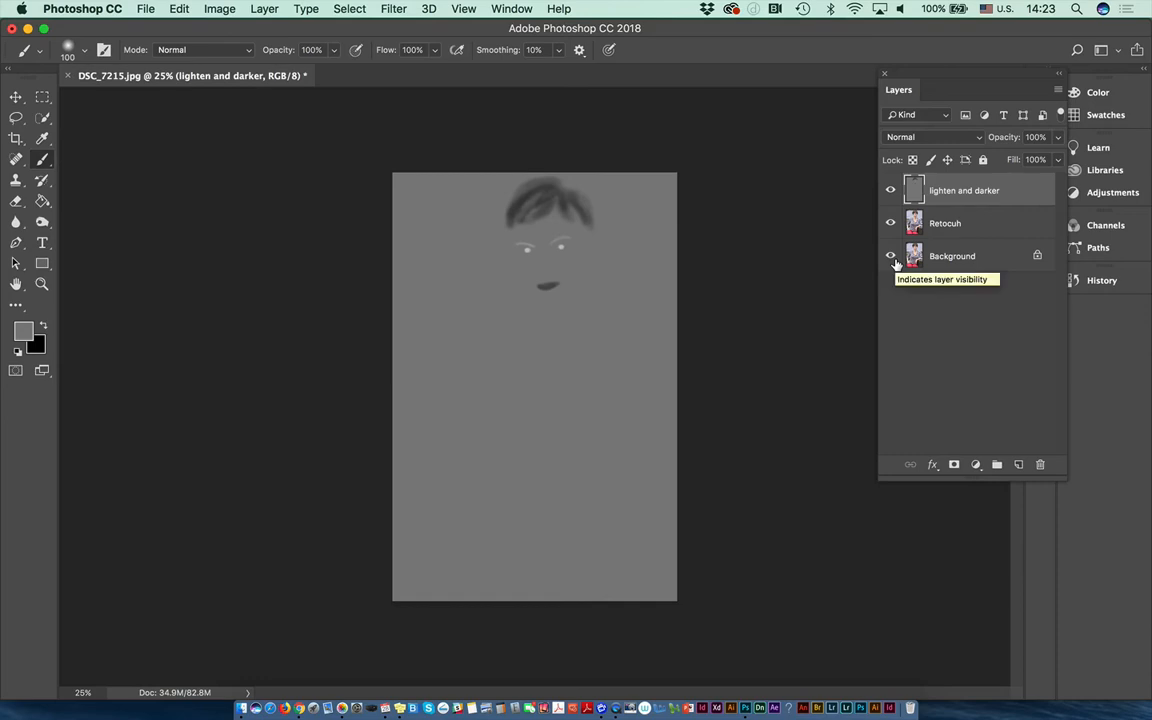
pyautogui.click(951, 342)
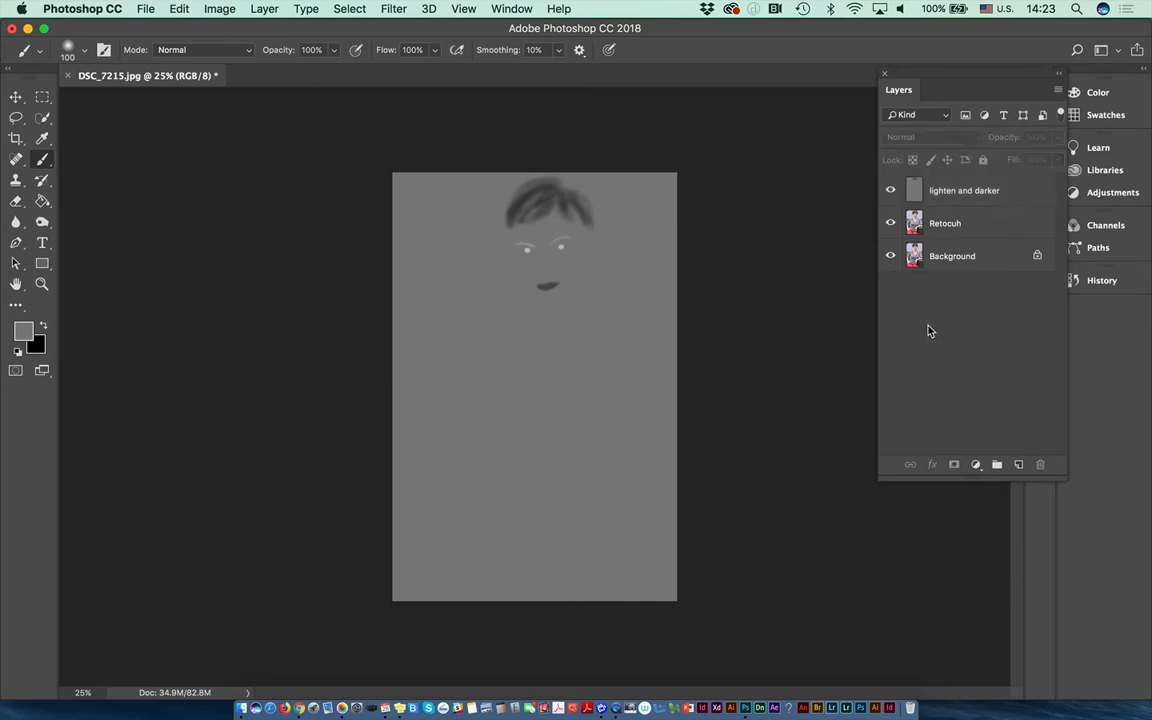
# Open Content Aware.psd and Waterfall_Shot02_0006.jpg together from the LandScape folder in Retouch _Seminar.
pyautogui.click(146, 8)
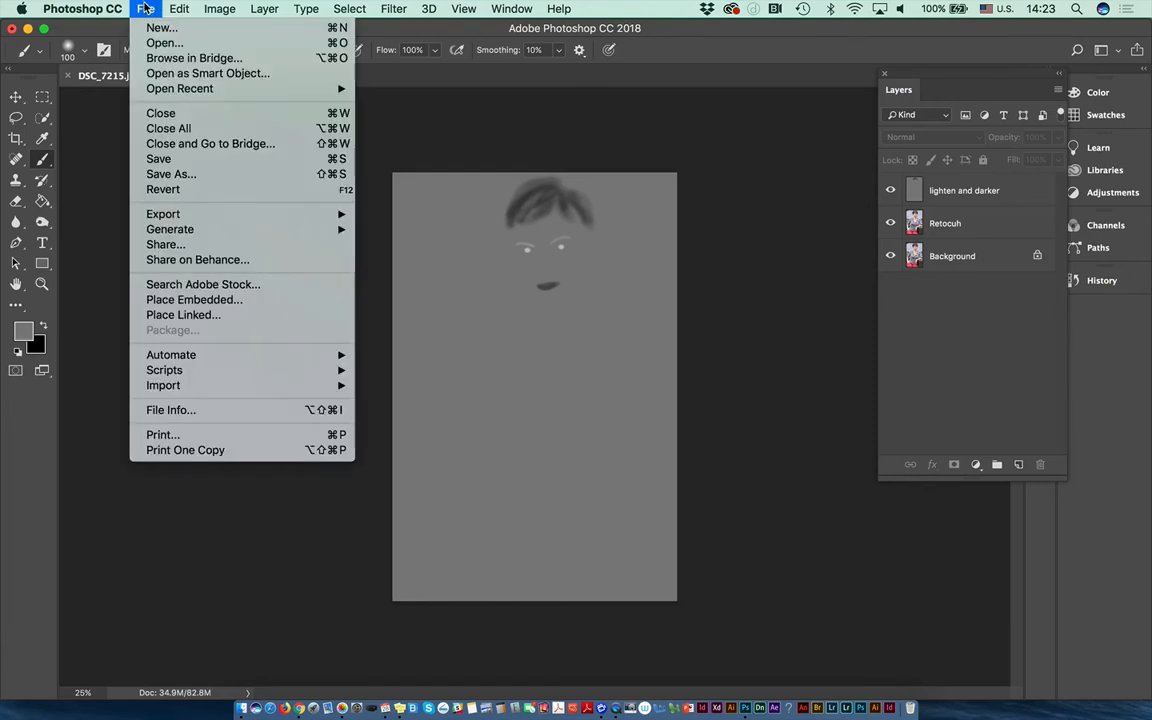
pyautogui.click(145, 43)
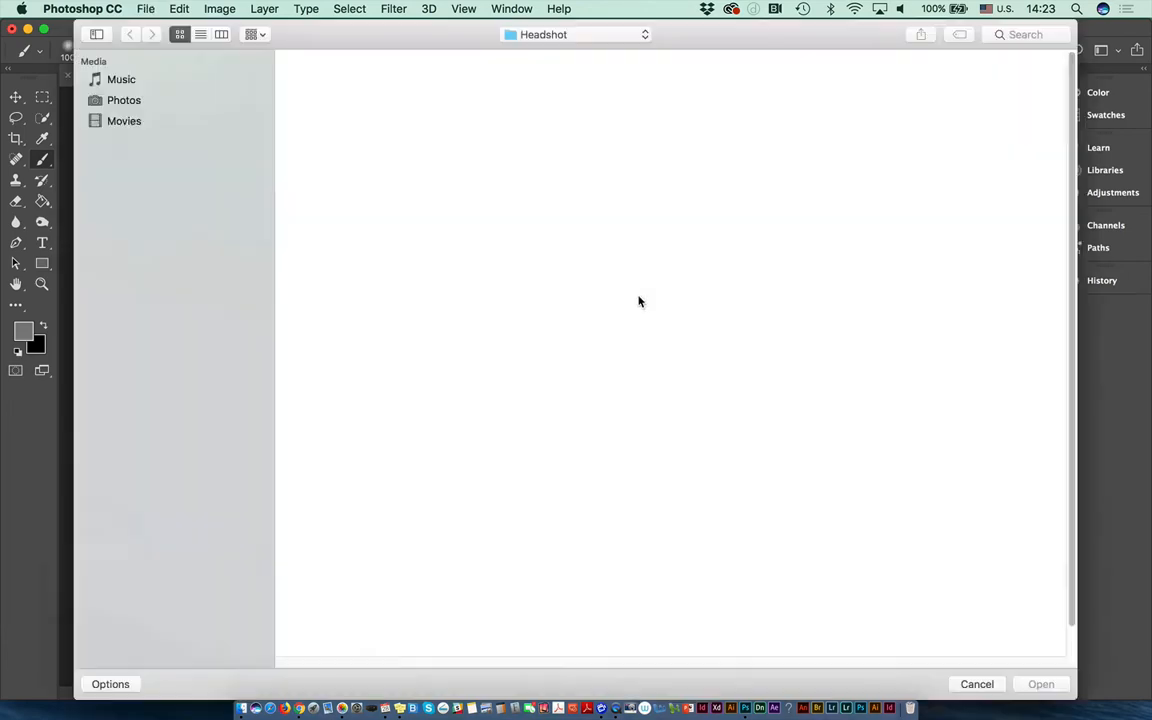
pyautogui.click(542, 36)
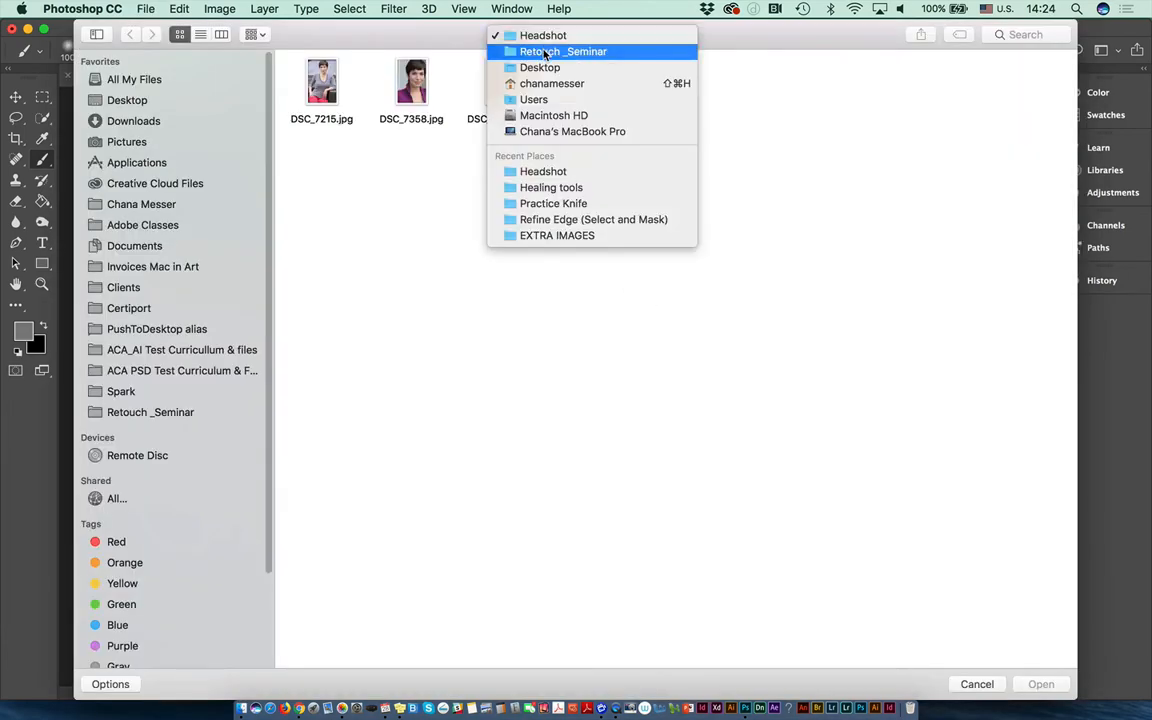
pyautogui.click(530, 52)
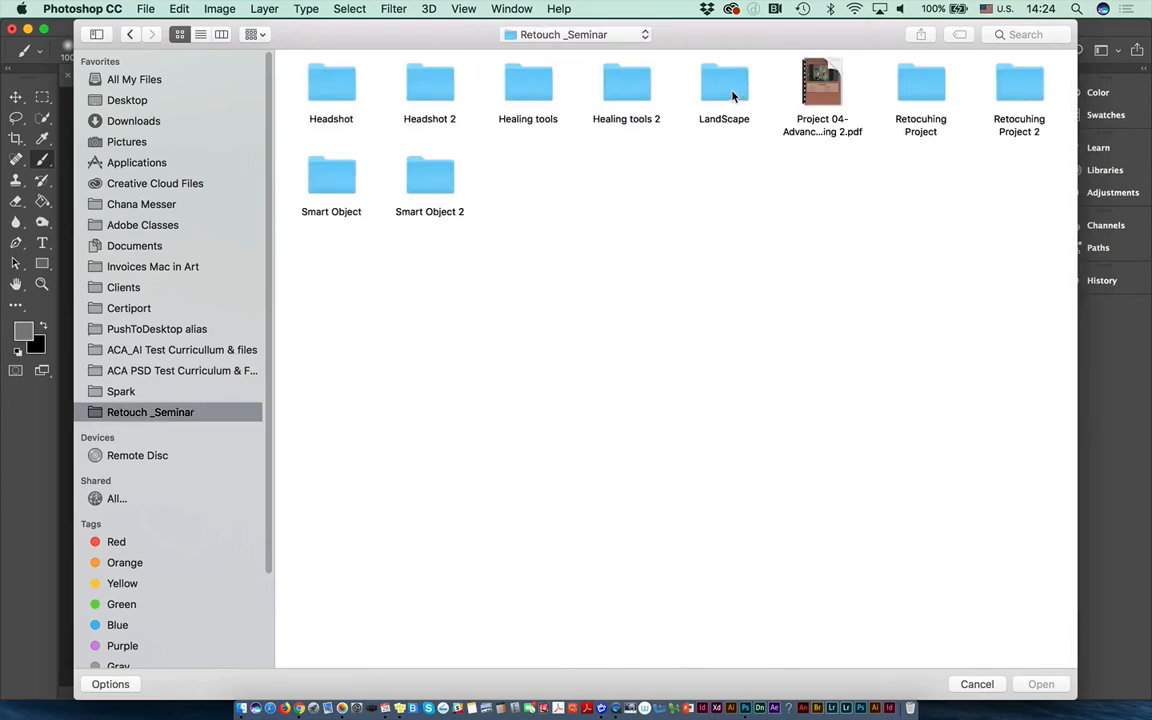
pyautogui.doubleClick(731, 90)
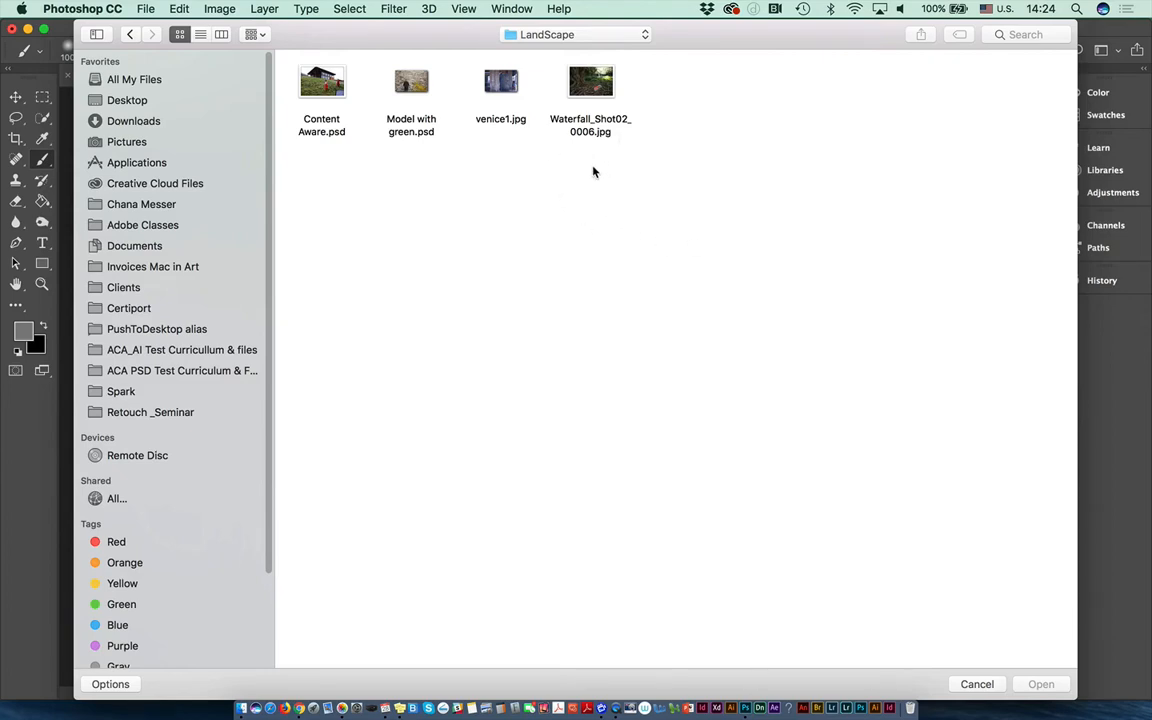
pyautogui.click(594, 95)
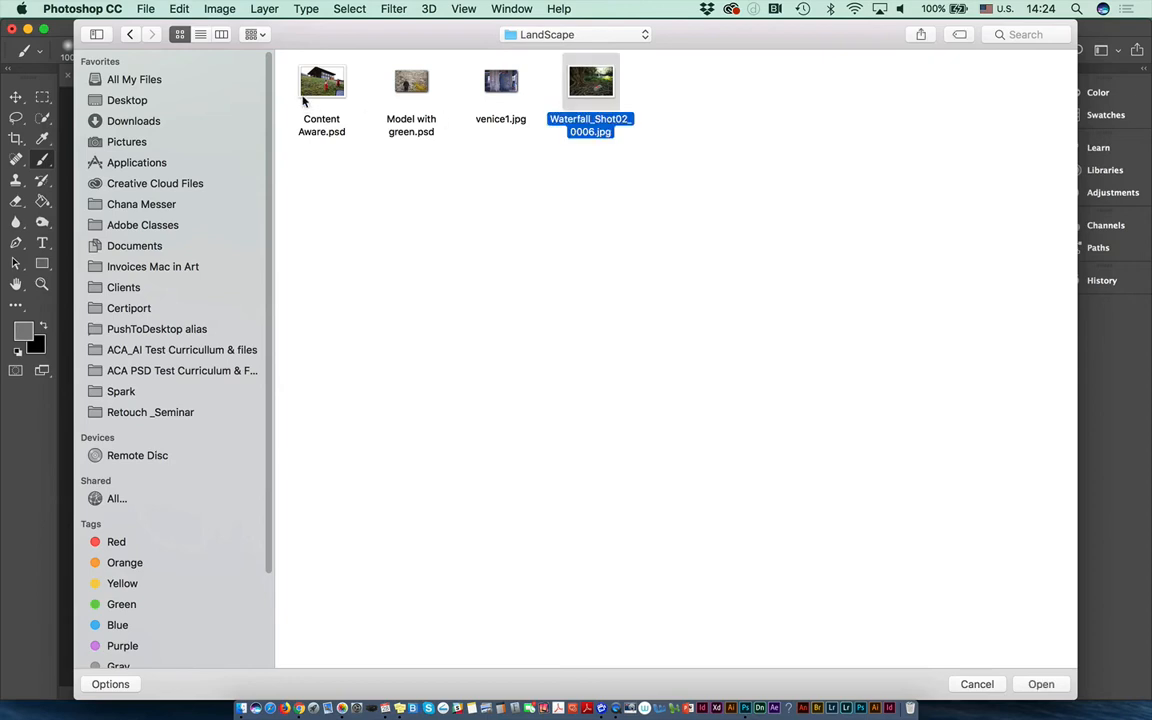
pyautogui.click(318, 88)
pyautogui.click(588, 92)
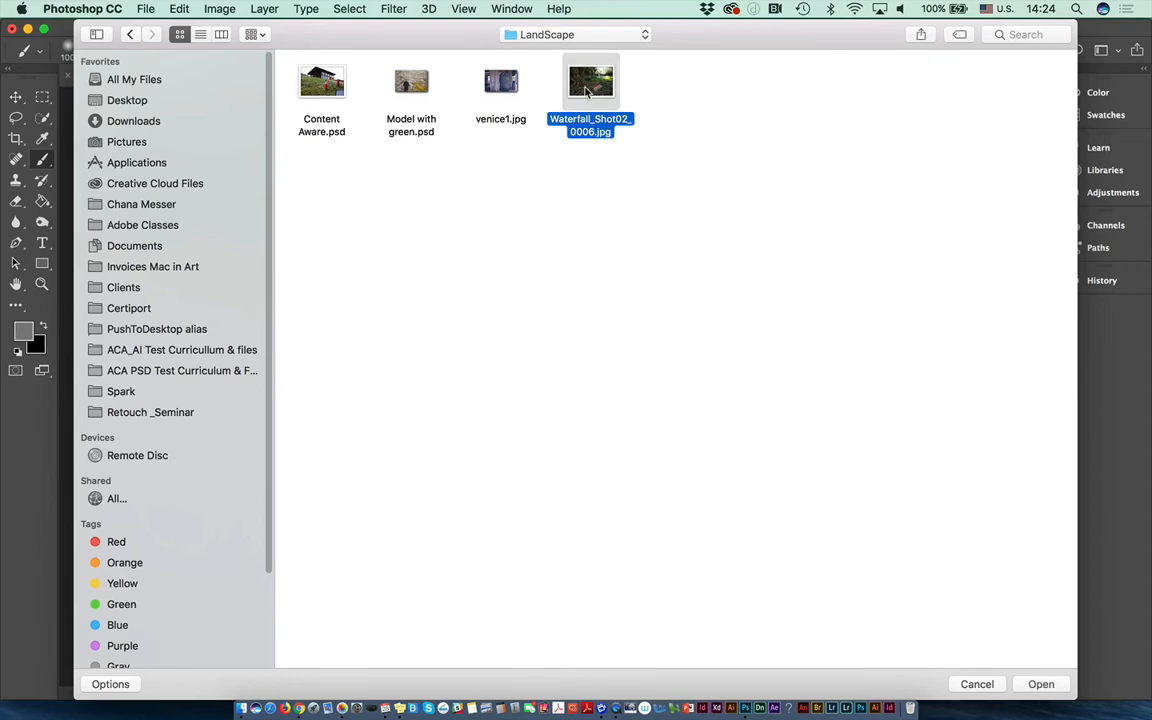
pyautogui.click(326, 92)
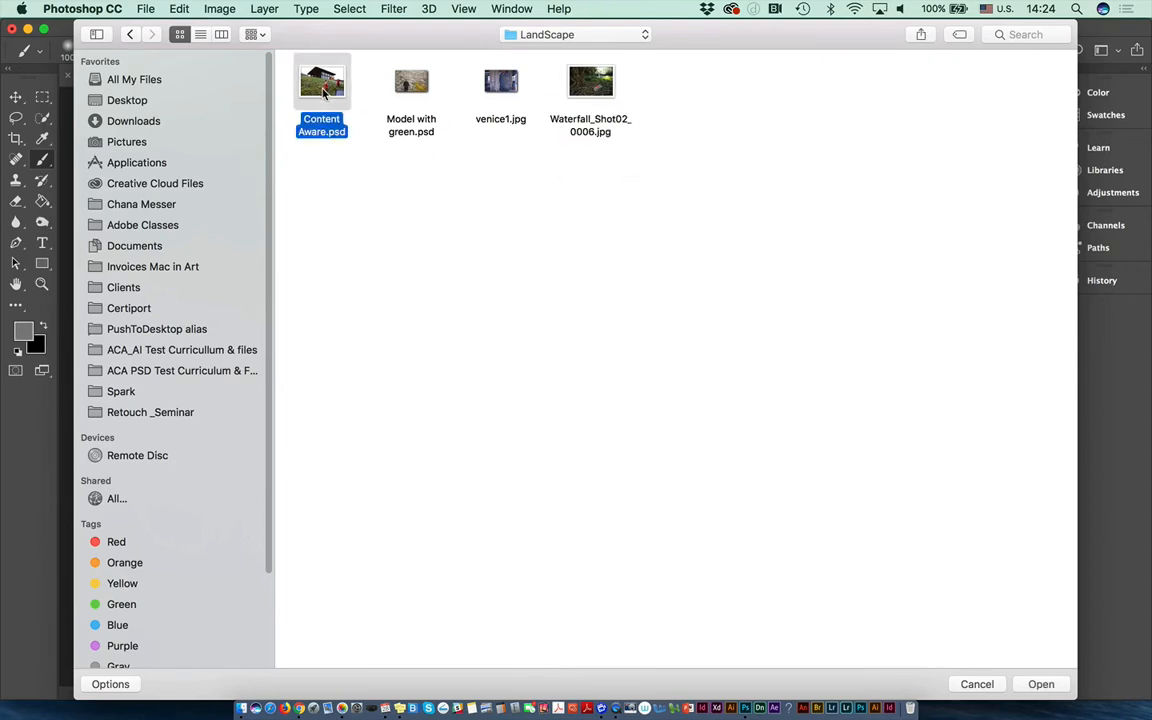
pyautogui.keyDown('super'); pyautogui.click(590, 85); pyautogui.keyUp('super')
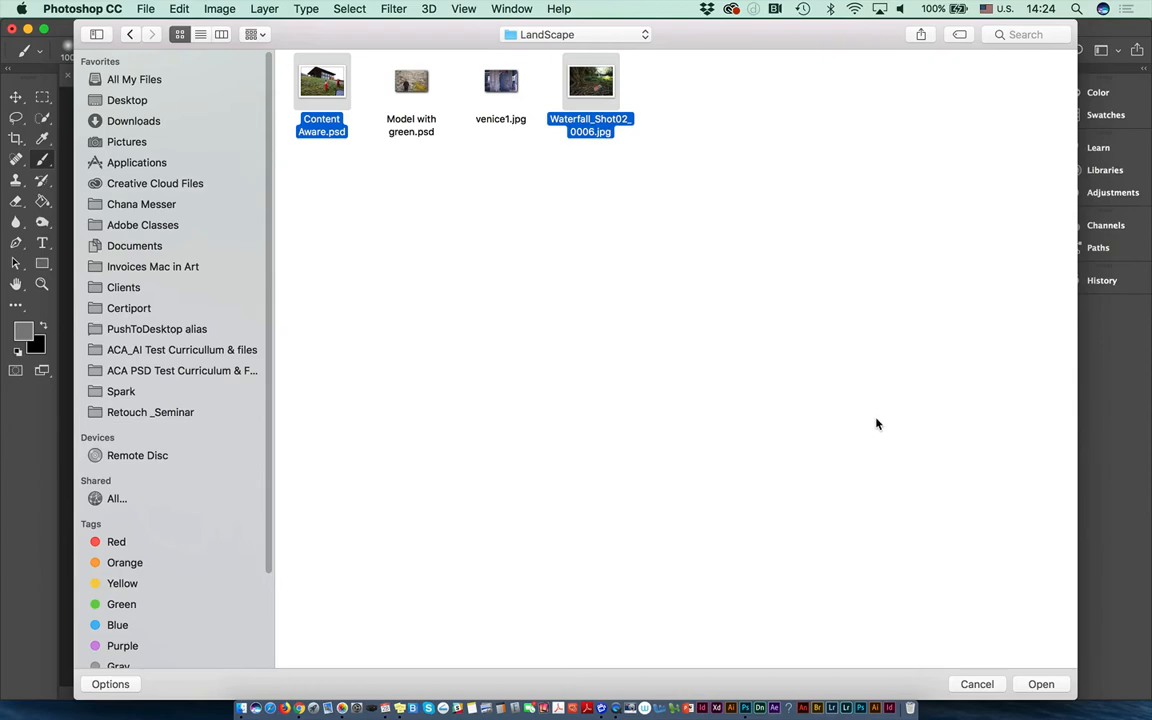
pyautogui.click(1036, 683)
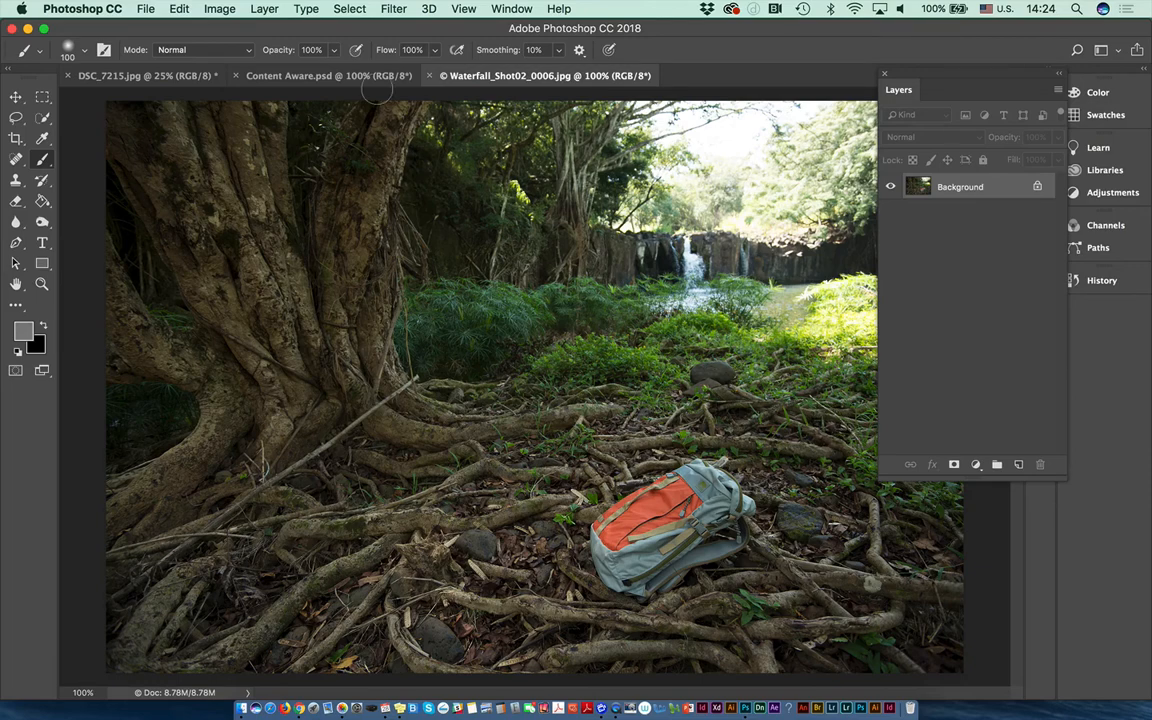
# Copy the entire Content Aware.psd image and paste it into Waterfall_Shot02_0006.jpg as a new layer.
pyautogui.click(338, 76)
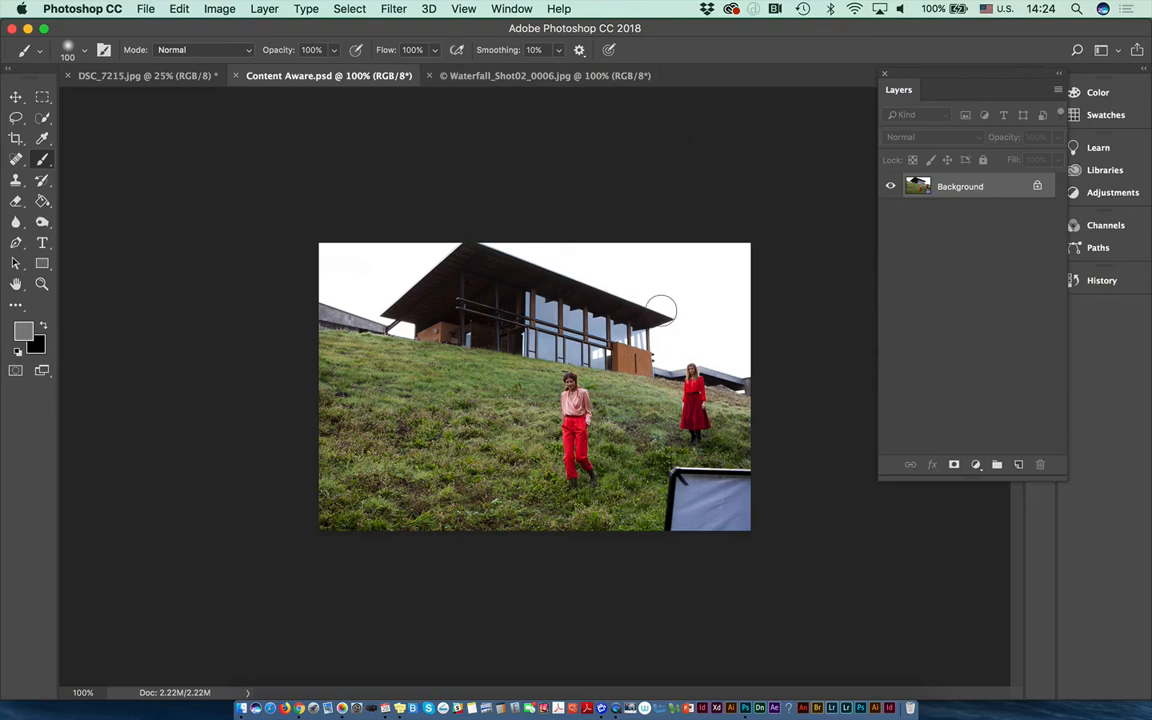
pyautogui.click(349, 10)
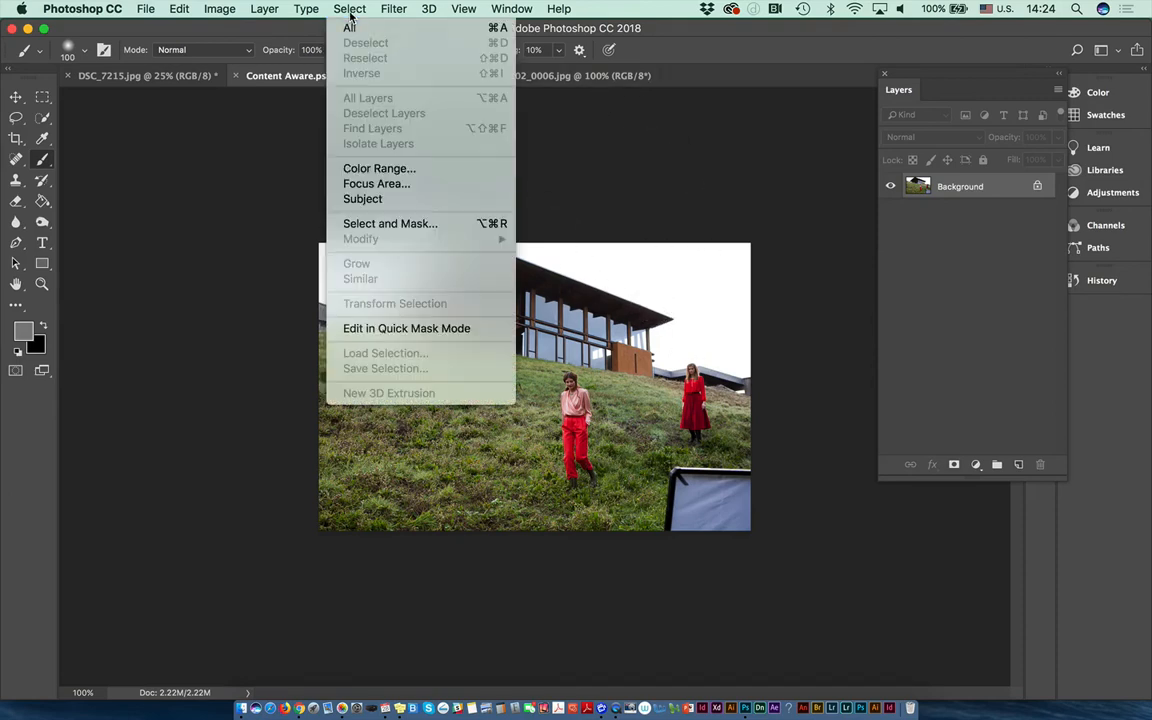
pyautogui.click(348, 29)
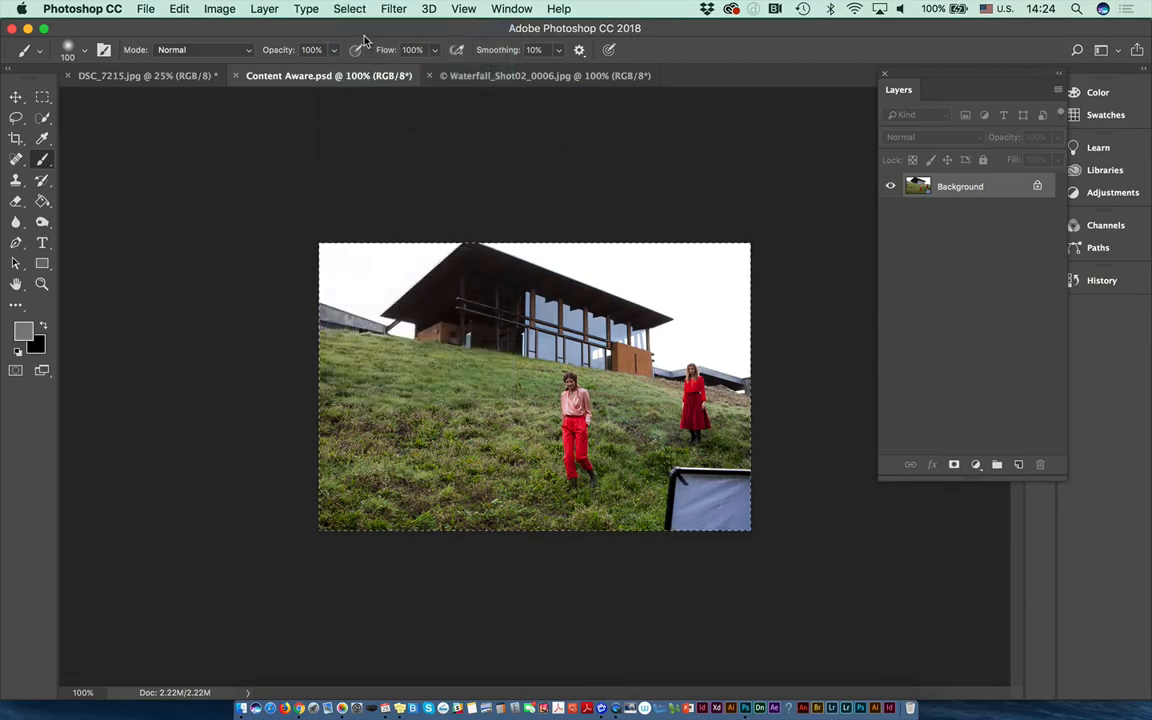
pyautogui.click(177, 9)
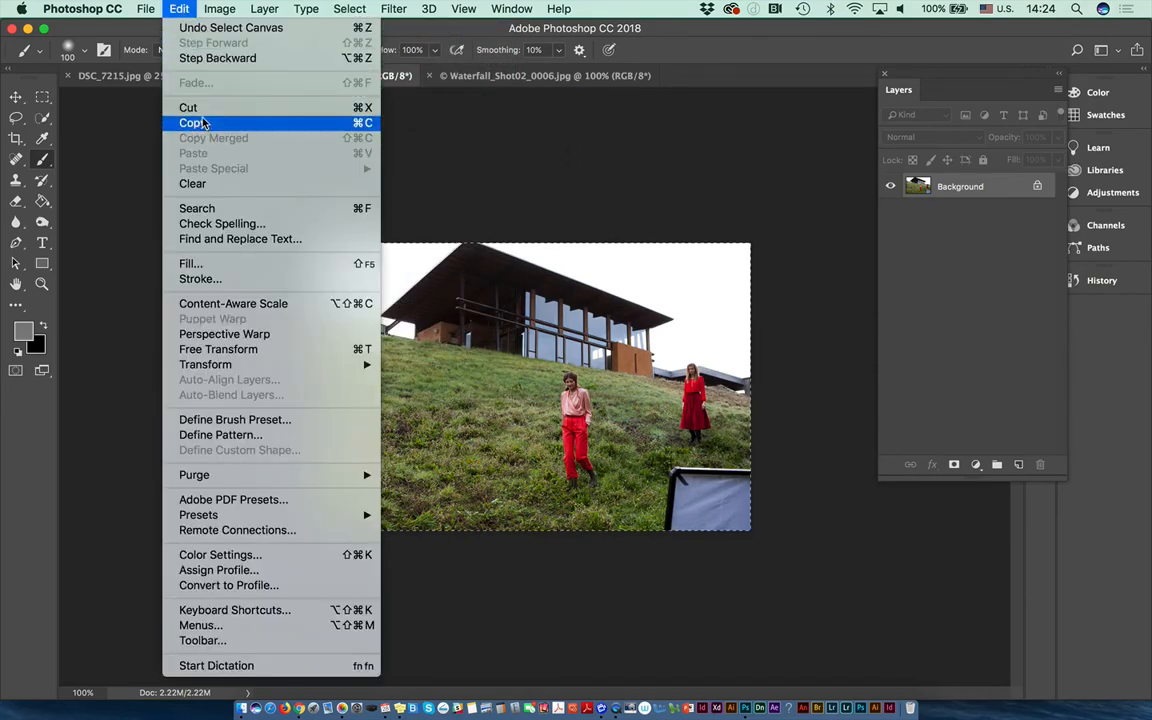
pyautogui.click(272, 123)
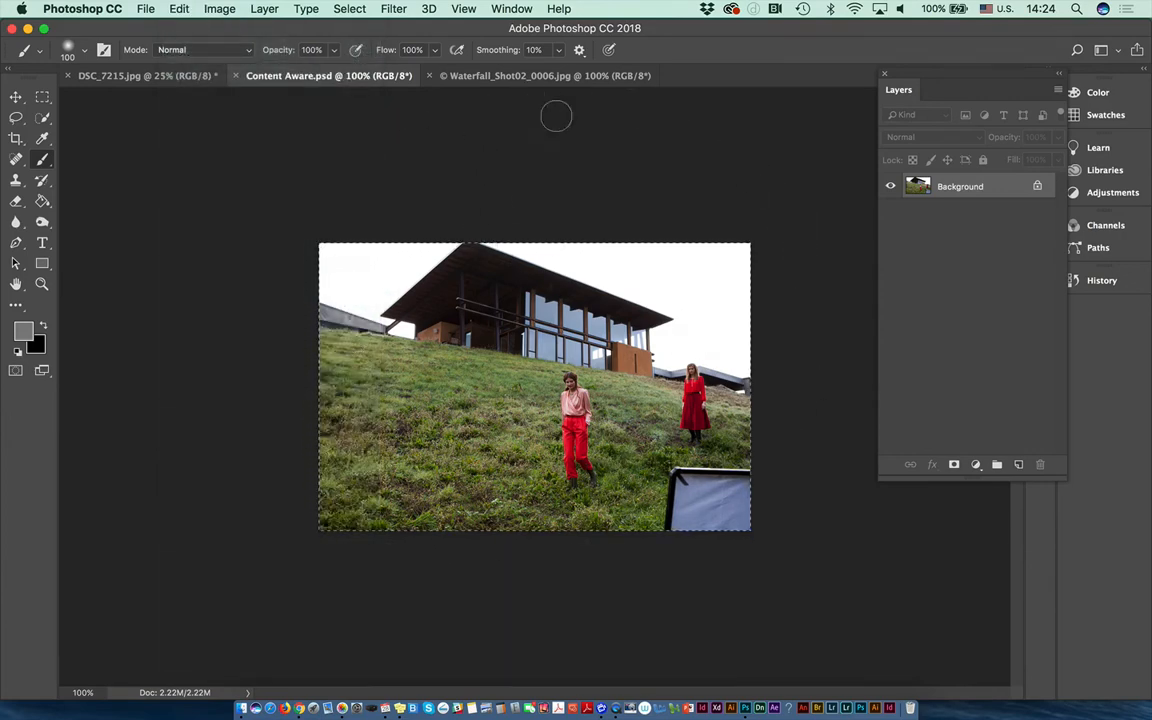
pyautogui.click(510, 77)
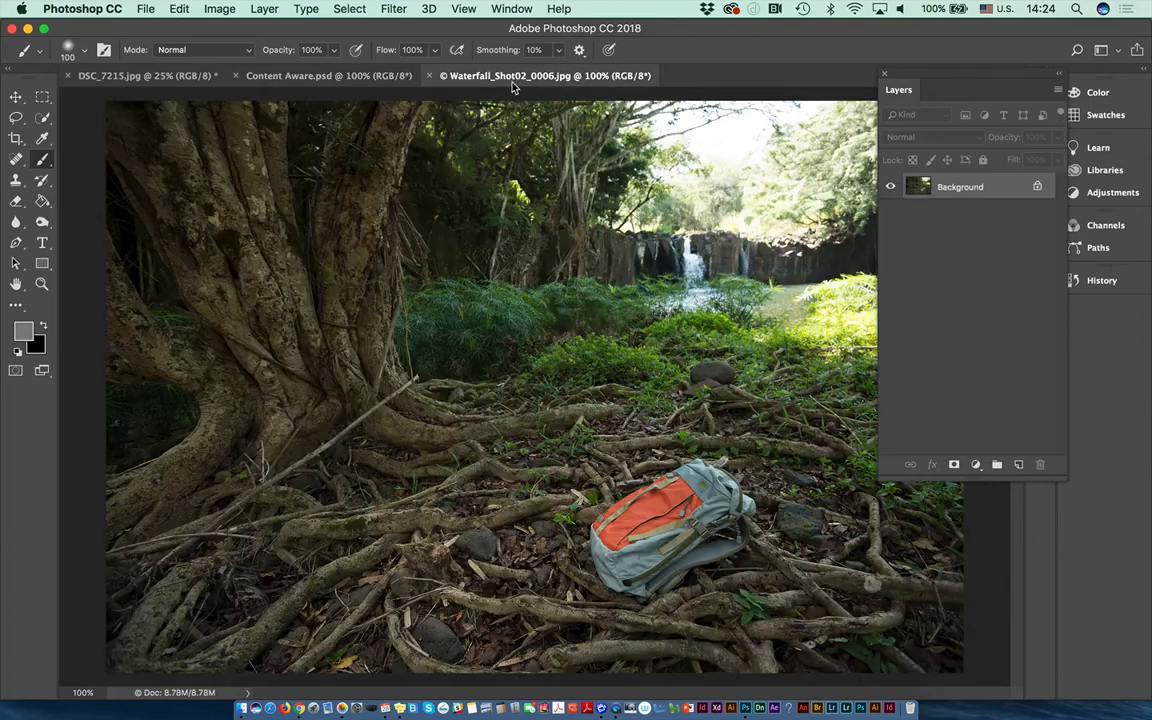
pyautogui.click(177, 10)
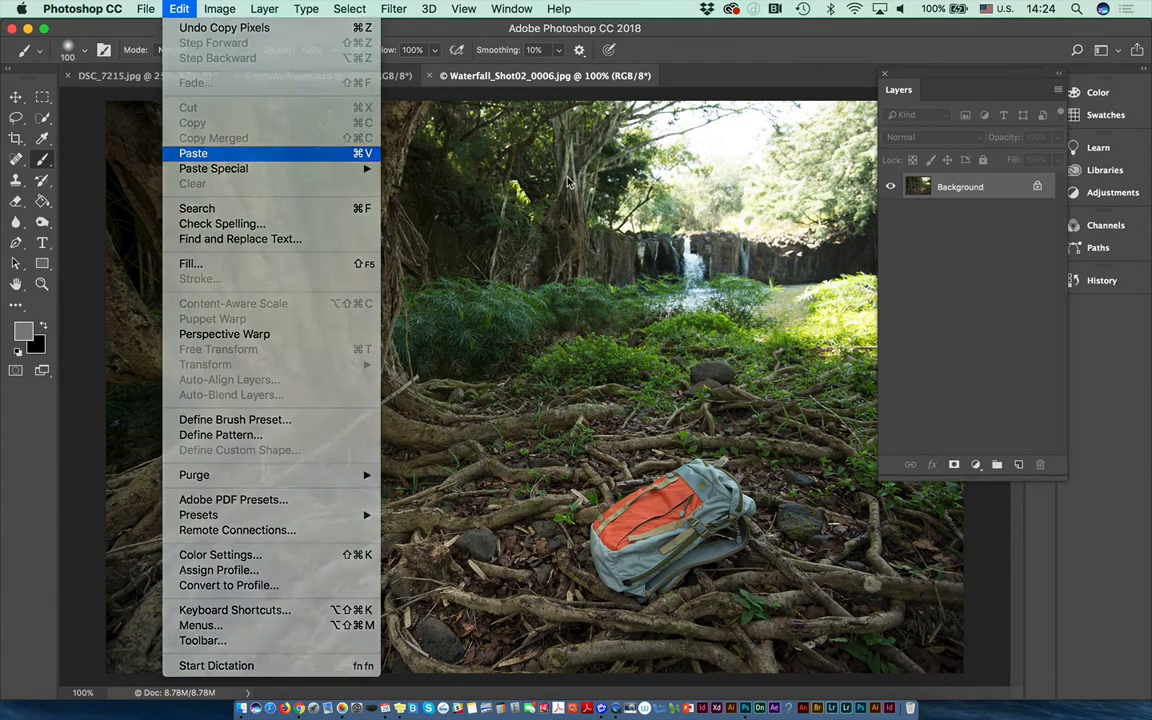
pyautogui.press('super+v')
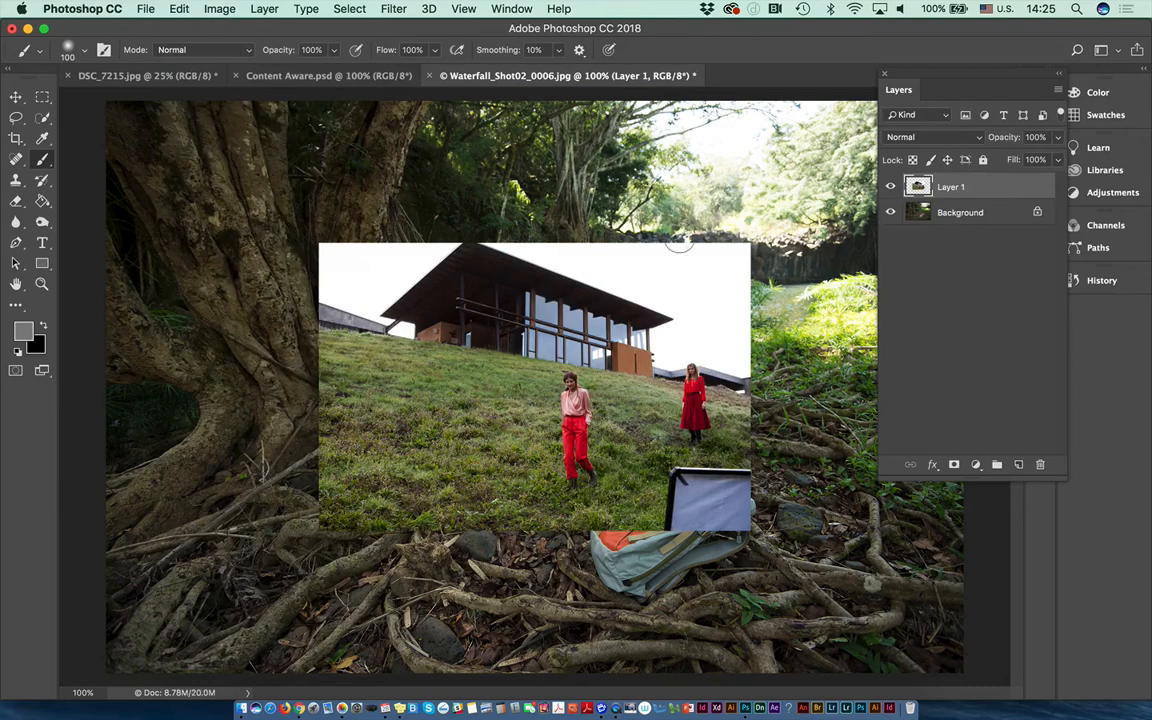
# View the whole waterfall composite at 66.67% and activate the Move tool.
pyautogui.press('super+minus')
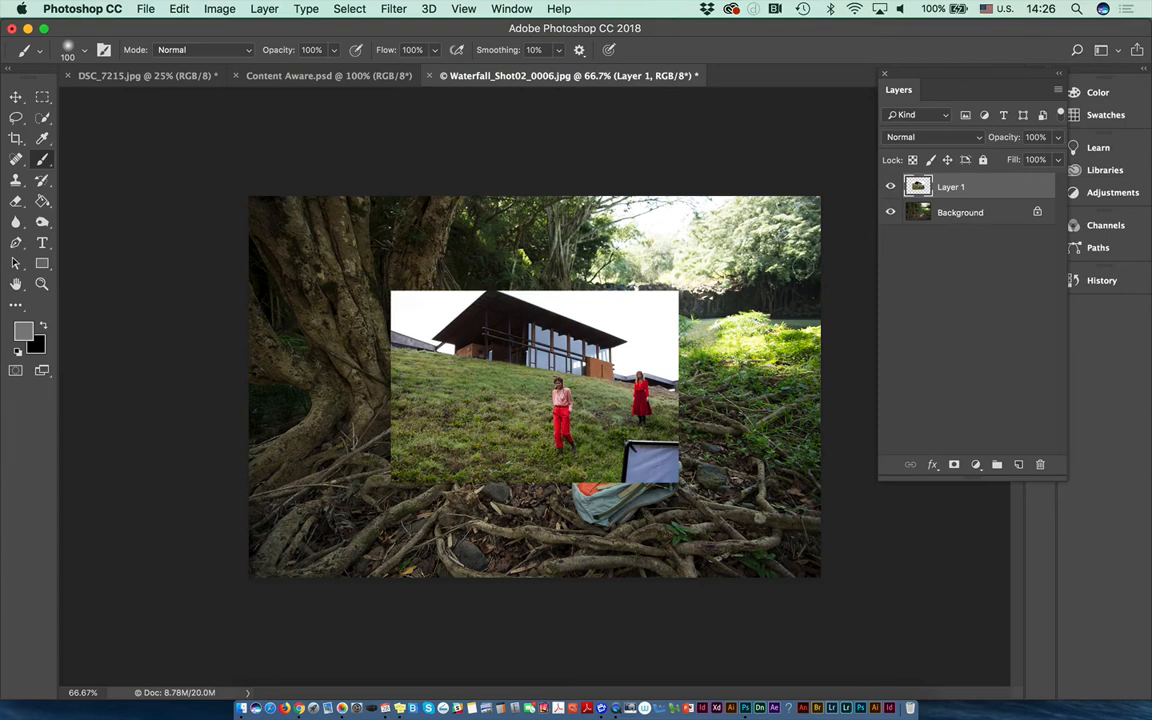
pyautogui.click(15, 98)
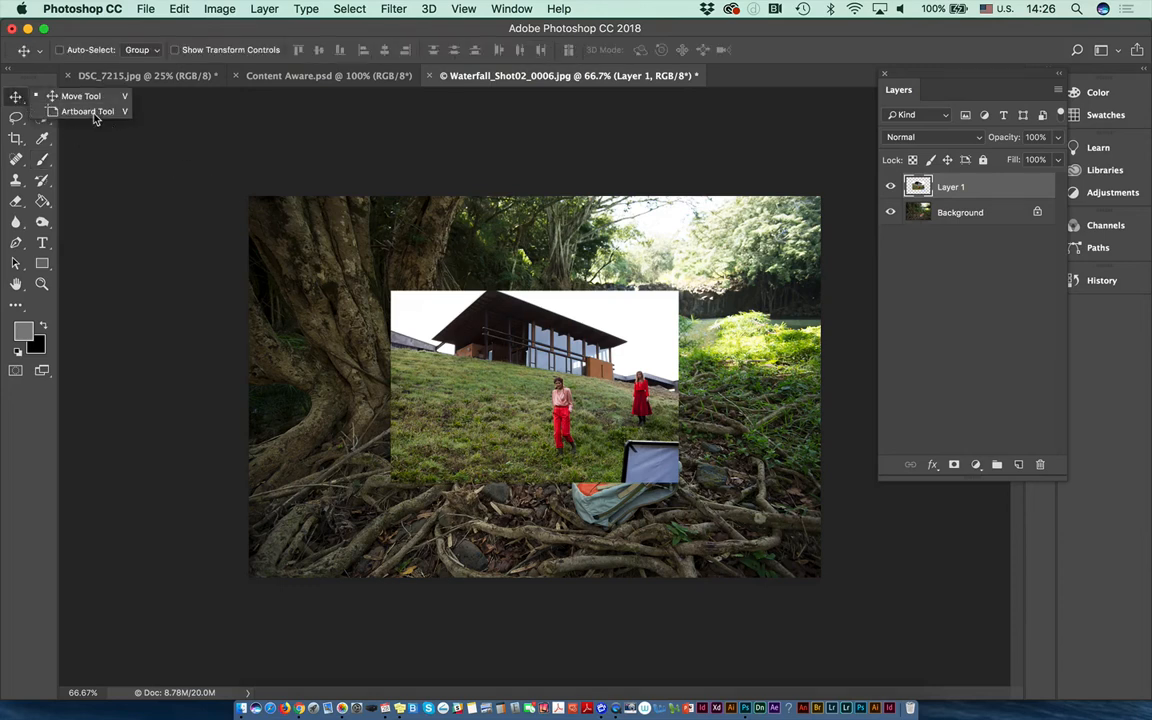
pyautogui.click(63, 95)
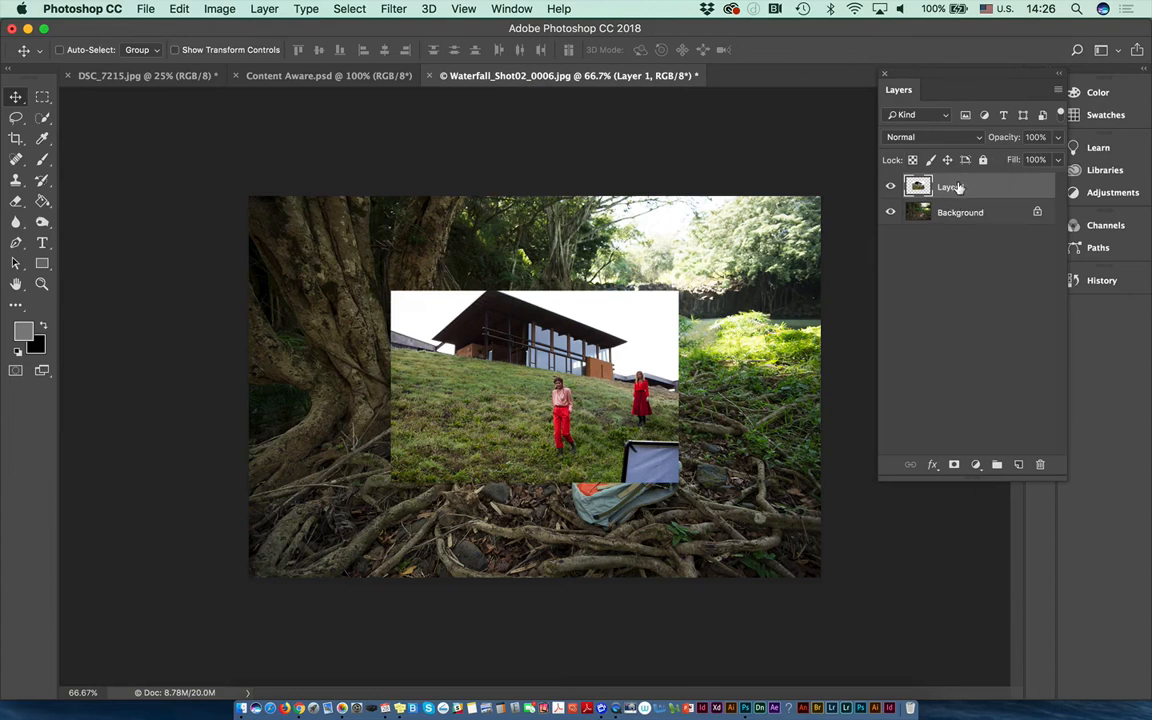
pyautogui.click(17, 103)
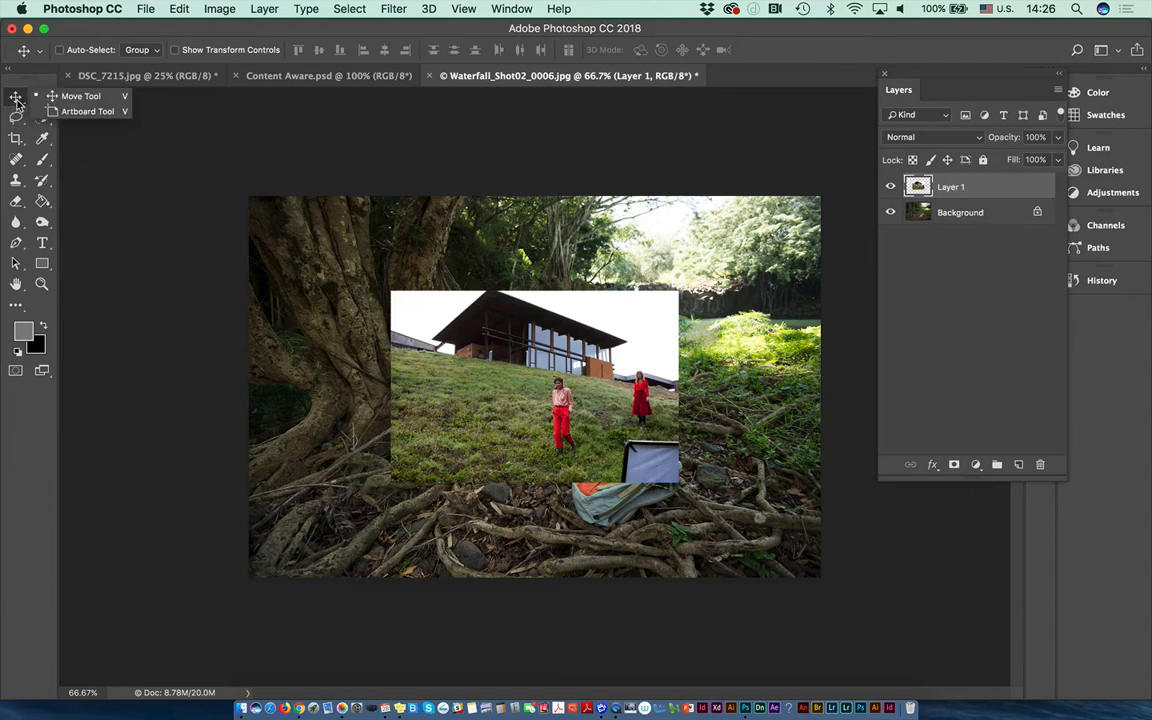
pyautogui.click(78, 96)
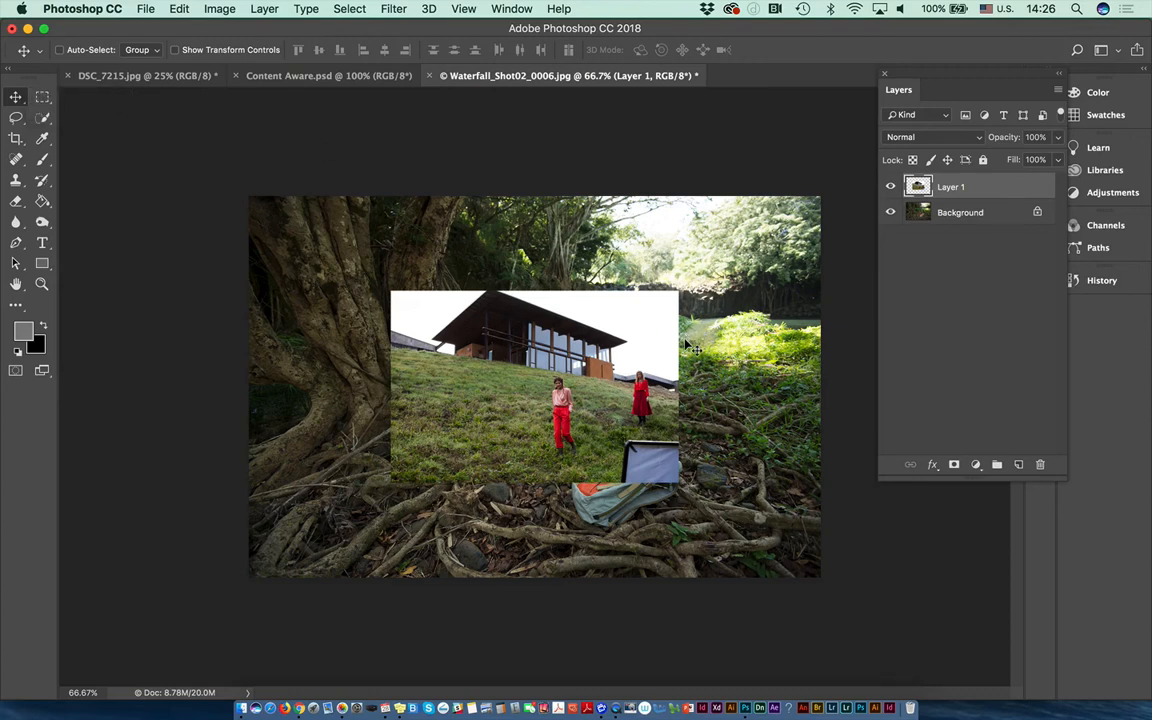
# Try Dissolve blending on the pasted house layer, lowering its opacity to 1% and restoring it to 100%.
pyautogui.click(901, 139)
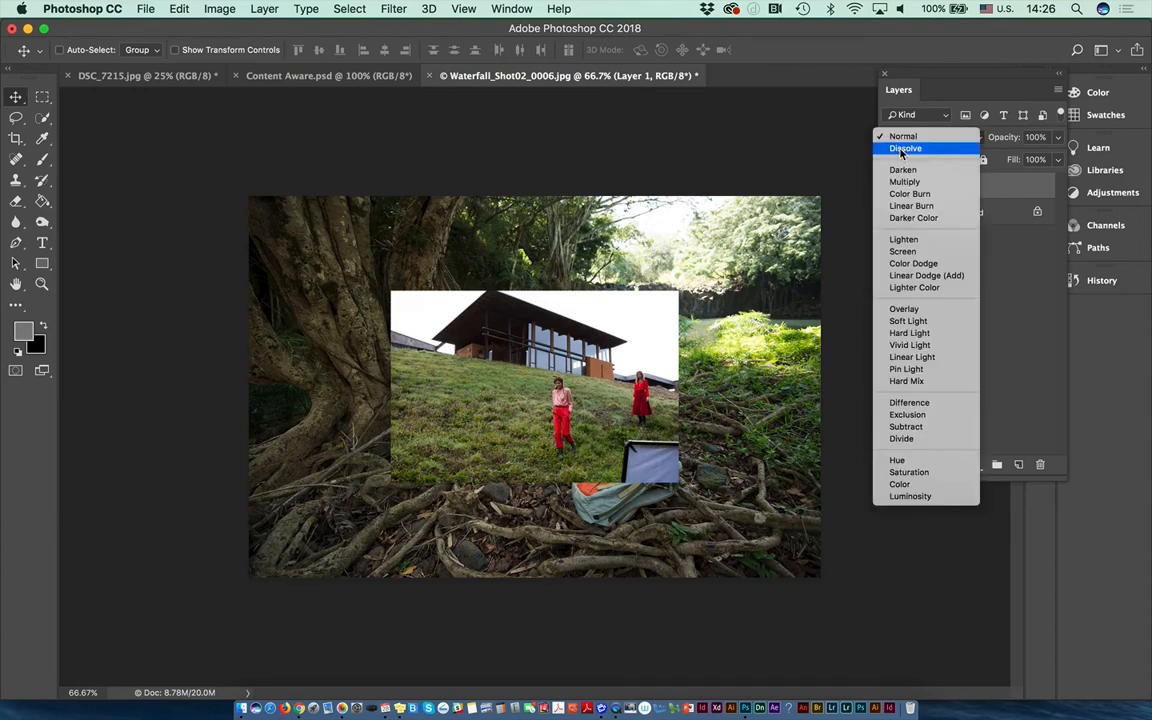
pyautogui.click(903, 149)
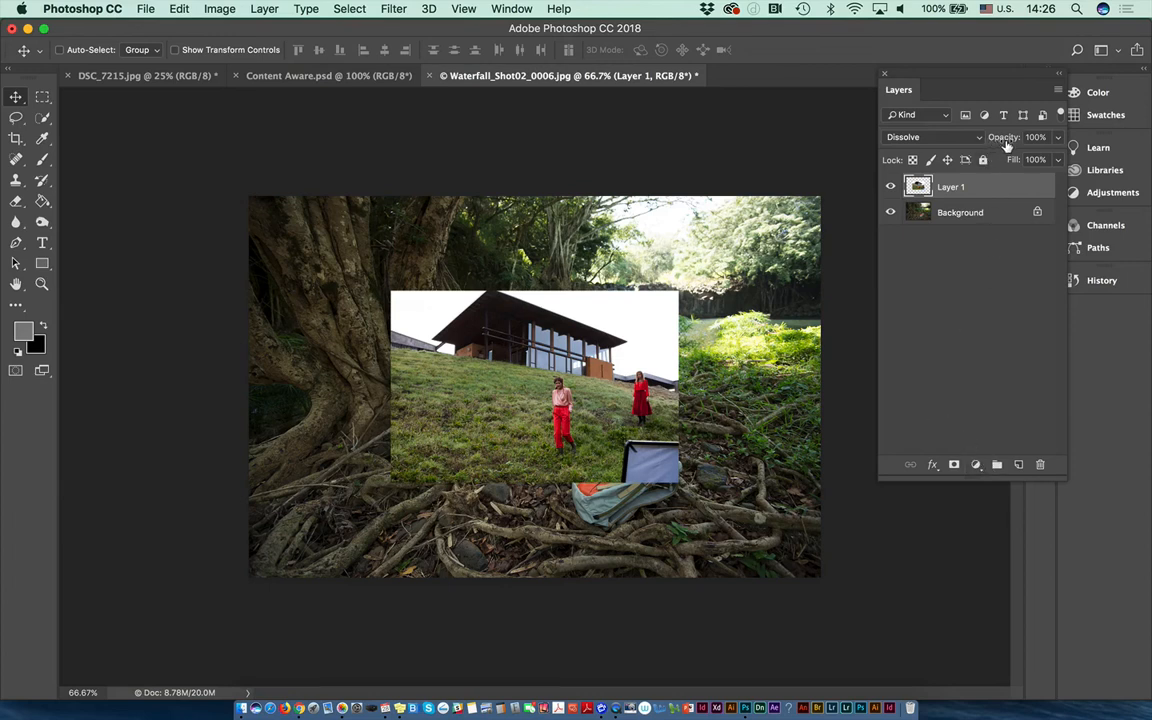
pyautogui.moveTo(1006, 144); pyautogui.dragTo(761, 170)
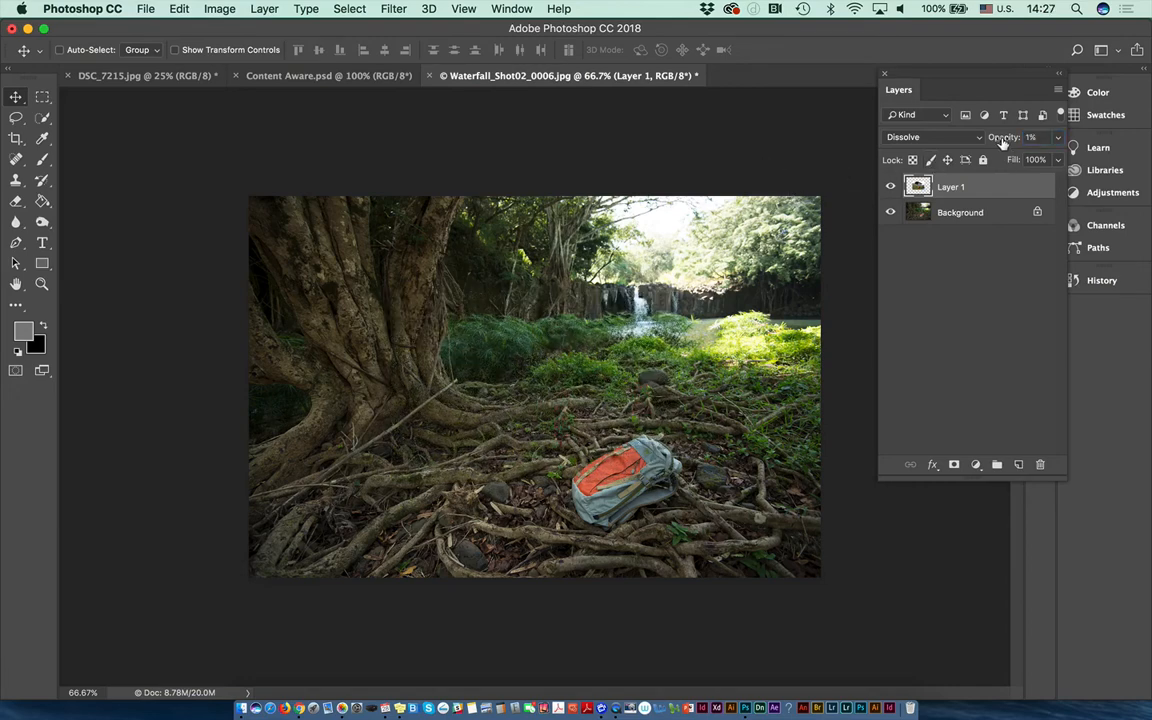
pyautogui.moveTo(1001, 137); pyautogui.dragTo(1148, 147)
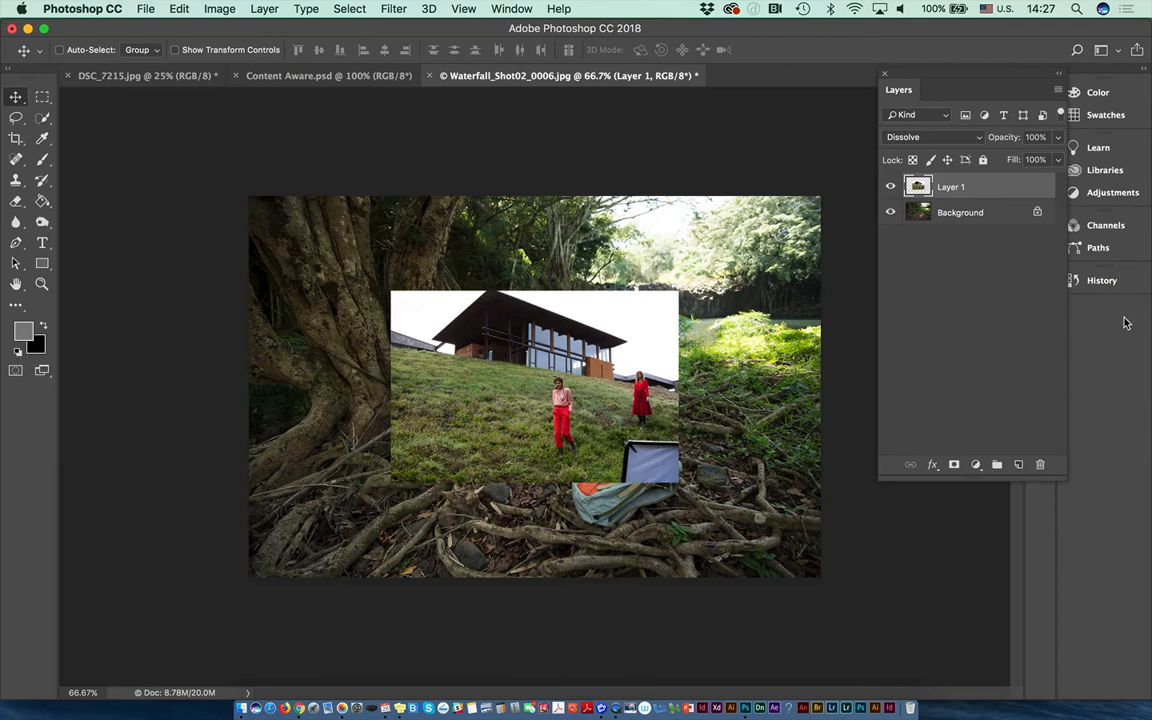
# Try the Darken, Multiply and Darker Color blending modes in turn on the pasted house layer.
pyautogui.click(943, 137)
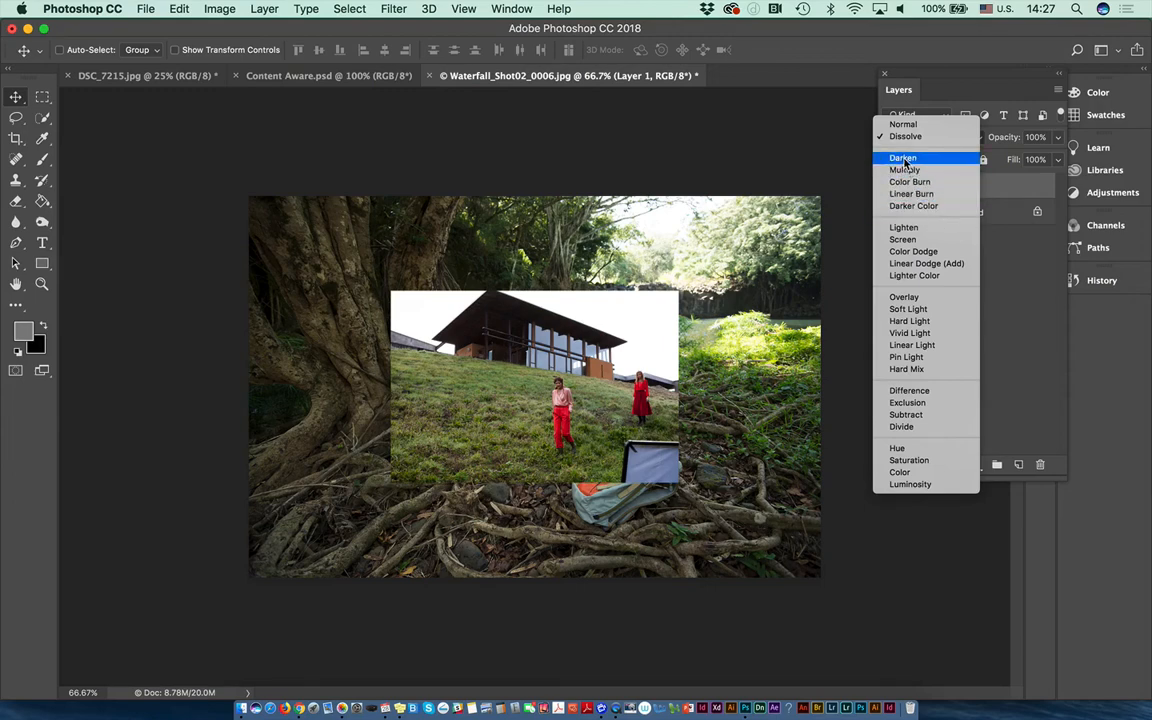
pyautogui.click(903, 160)
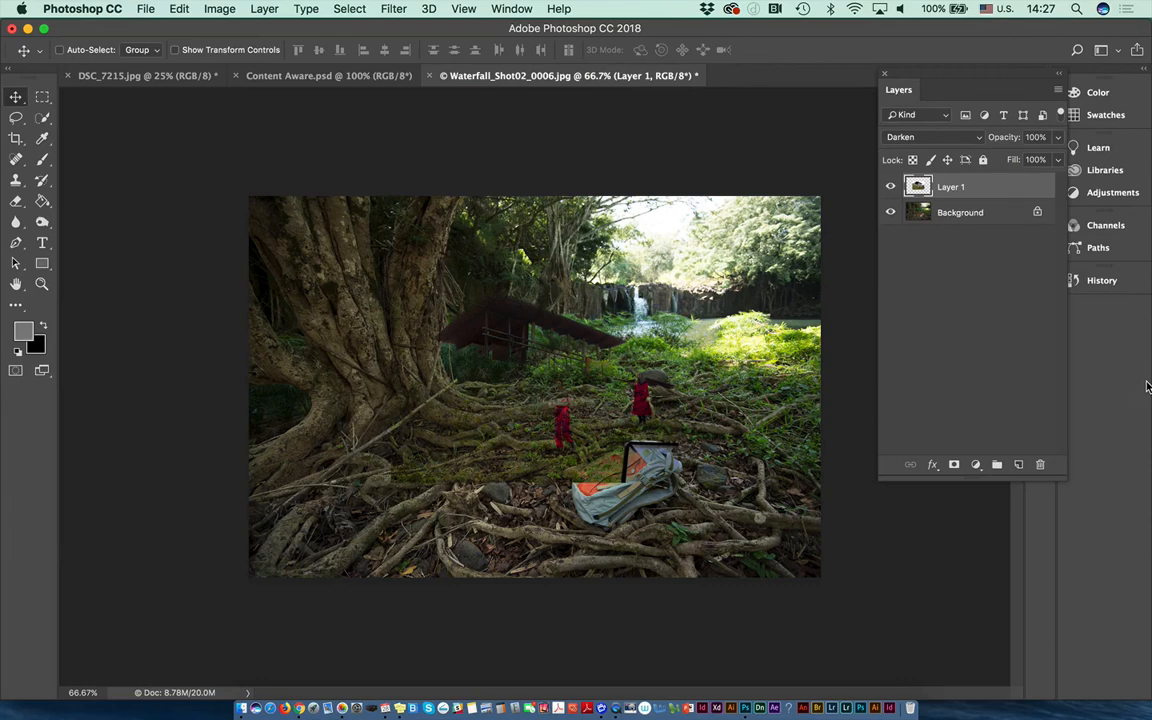
pyautogui.click(917, 142)
pyautogui.click(905, 148)
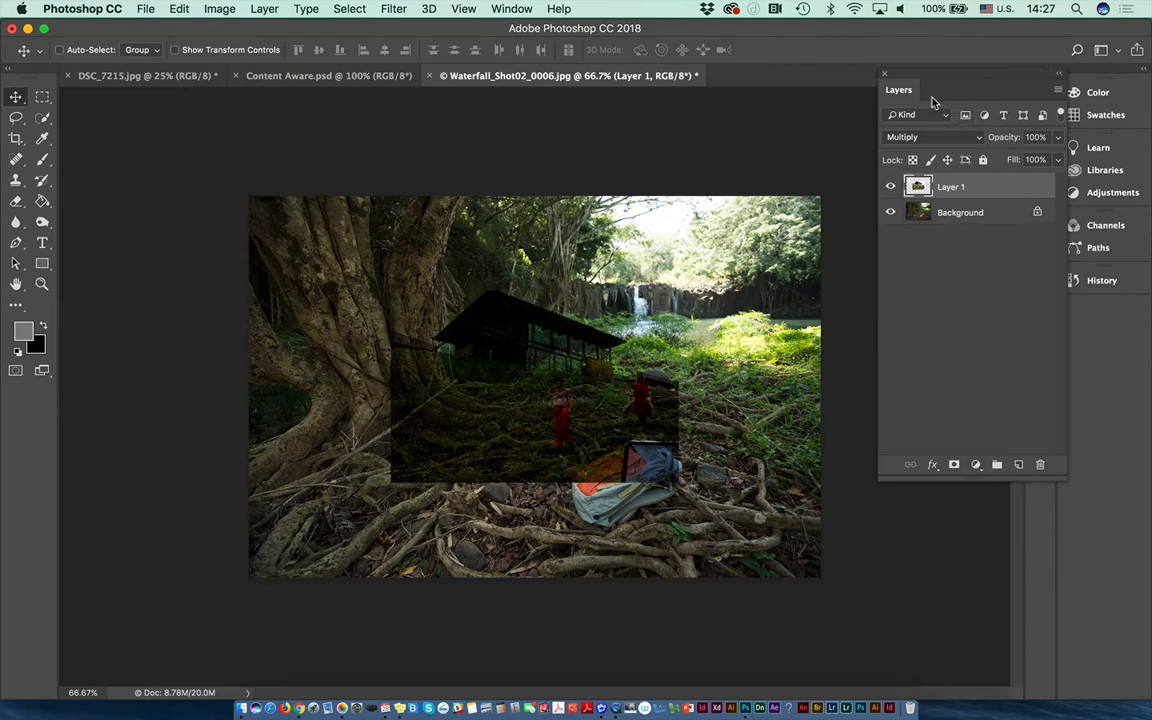
pyautogui.click(927, 140)
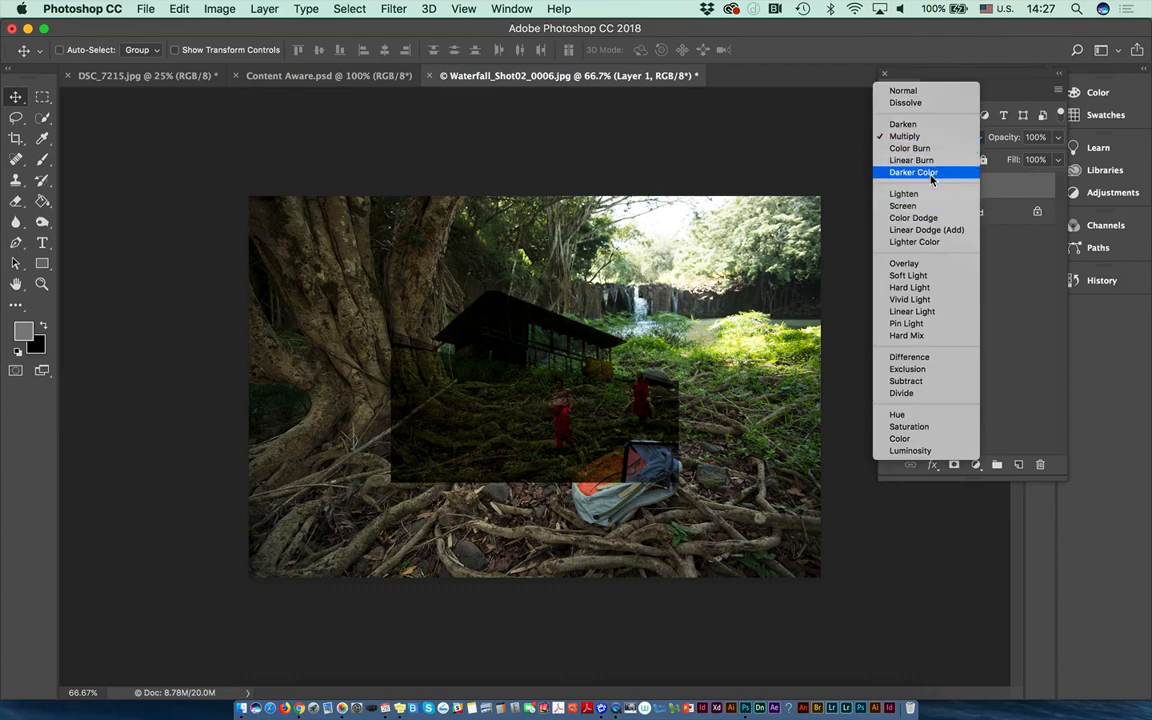
pyautogui.click(925, 172)
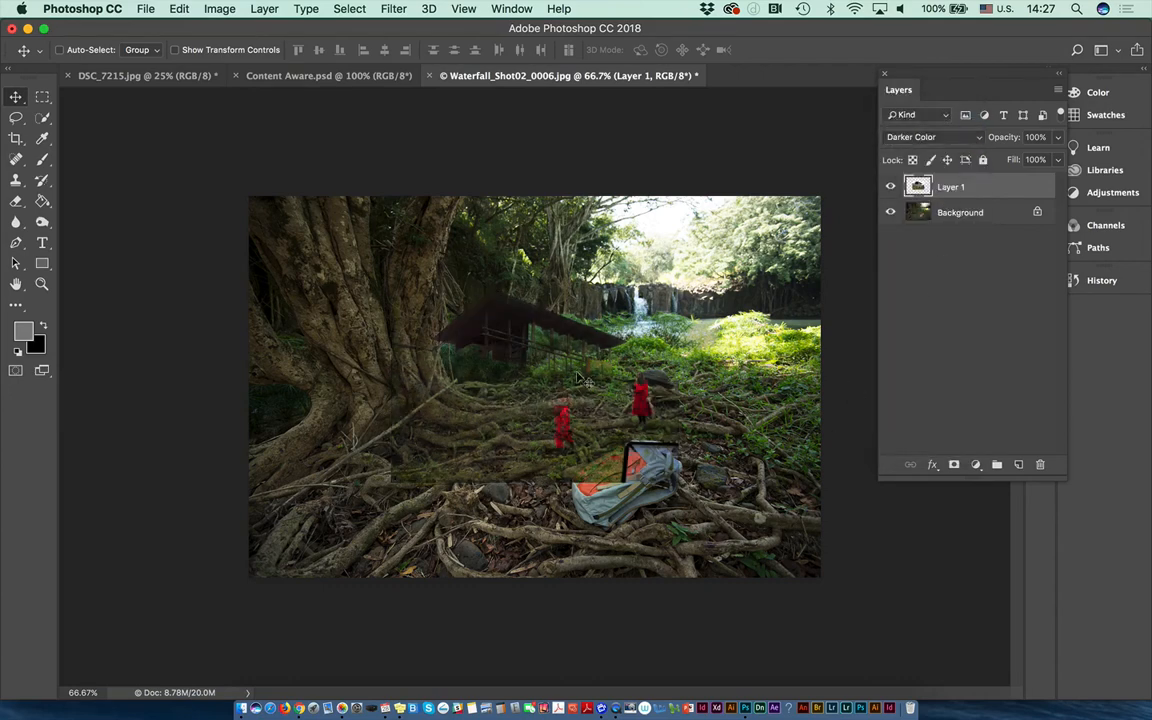
# Try the Lighten, Screen, Linear Dodge (Add) and Lighter Color blending modes in turn on the pasted house layer.
pyautogui.click(912, 138)
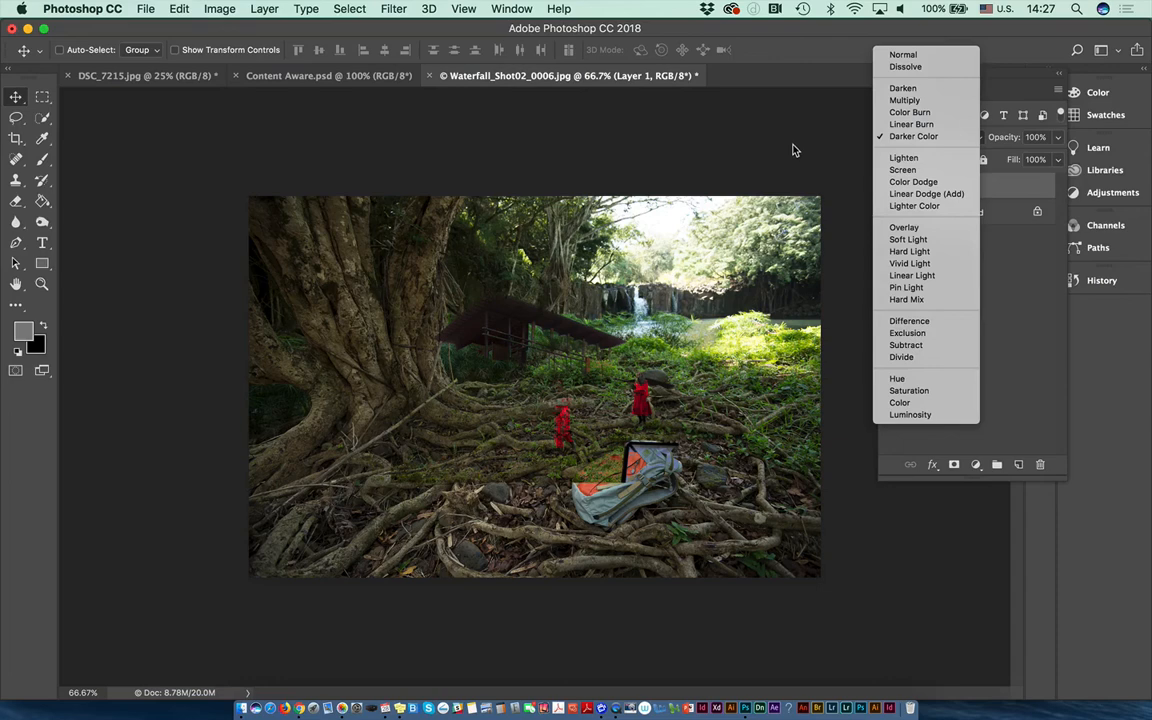
pyautogui.click(902, 158)
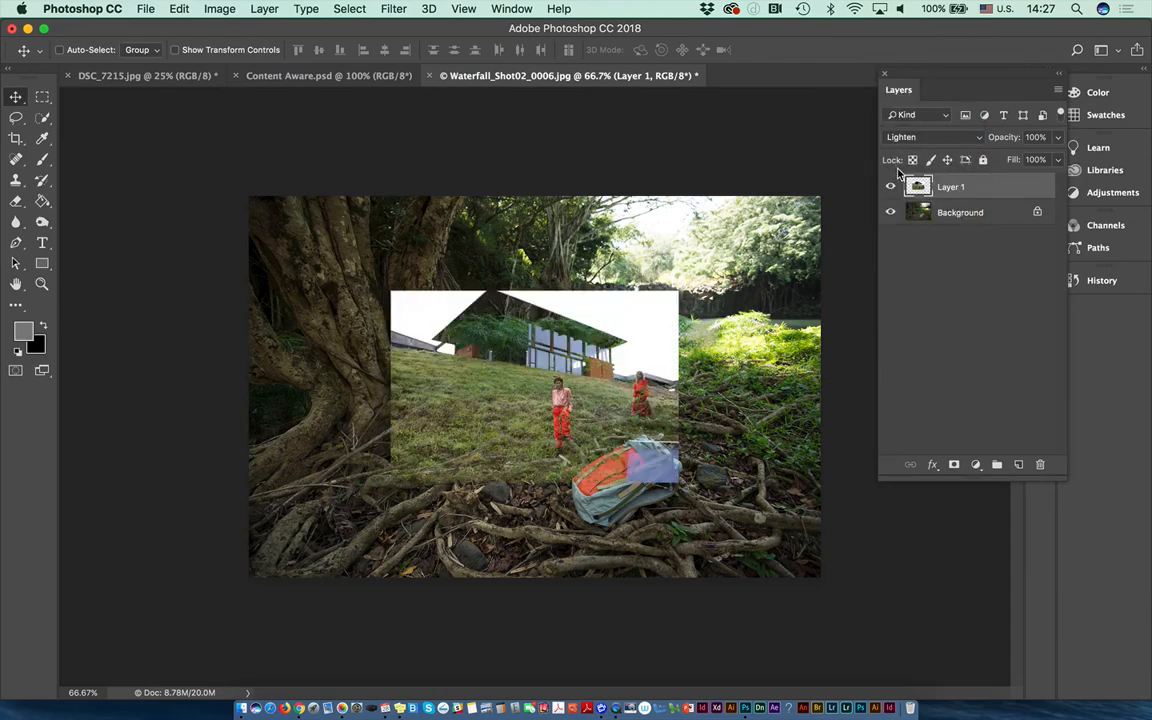
pyautogui.click(912, 137)
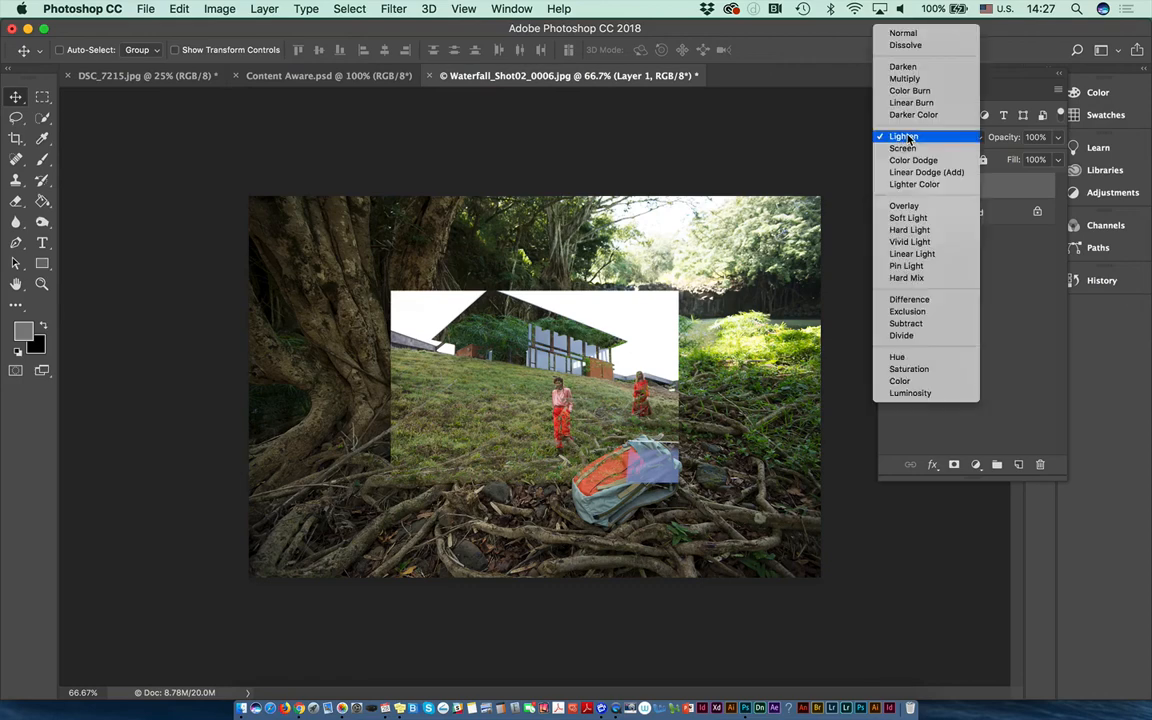
pyautogui.click(910, 150)
pyautogui.click(905, 137)
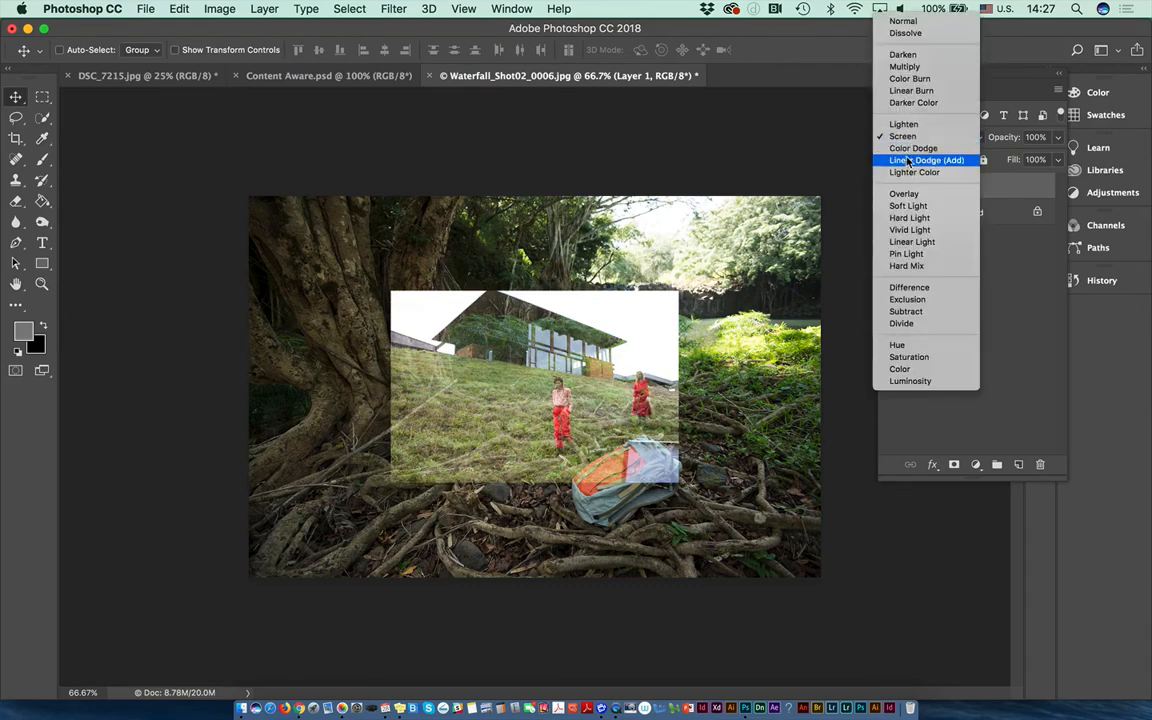
pyautogui.click(912, 160)
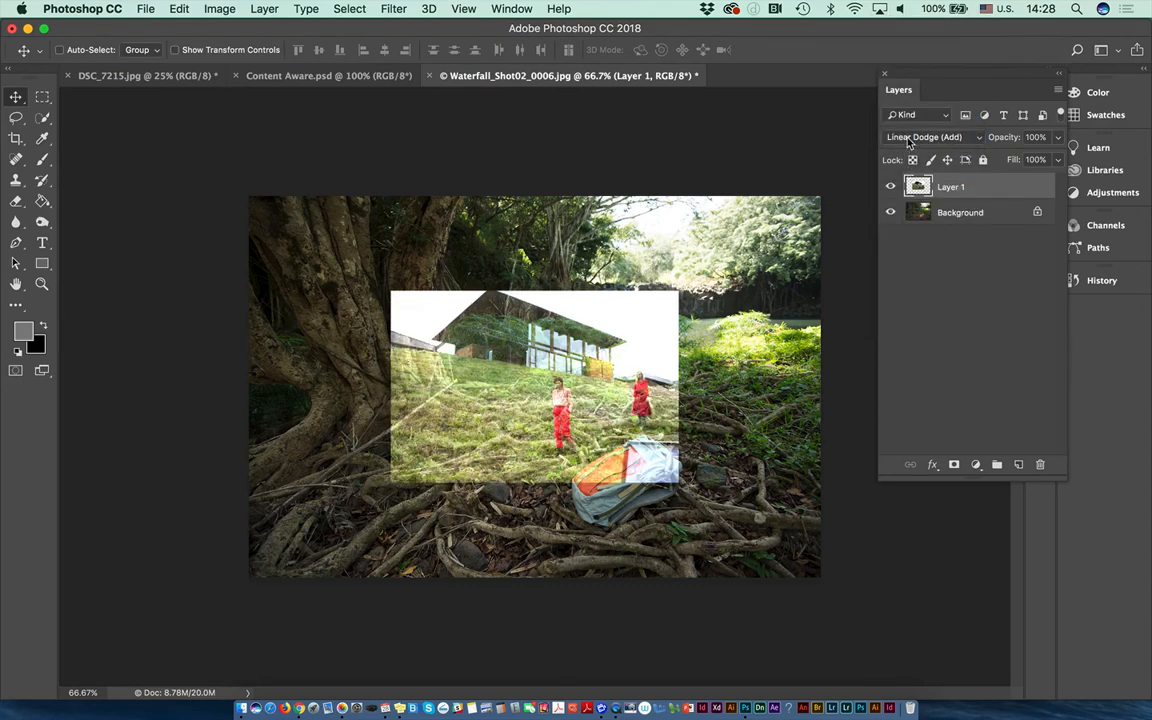
pyautogui.click(905, 137)
pyautogui.click(910, 148)
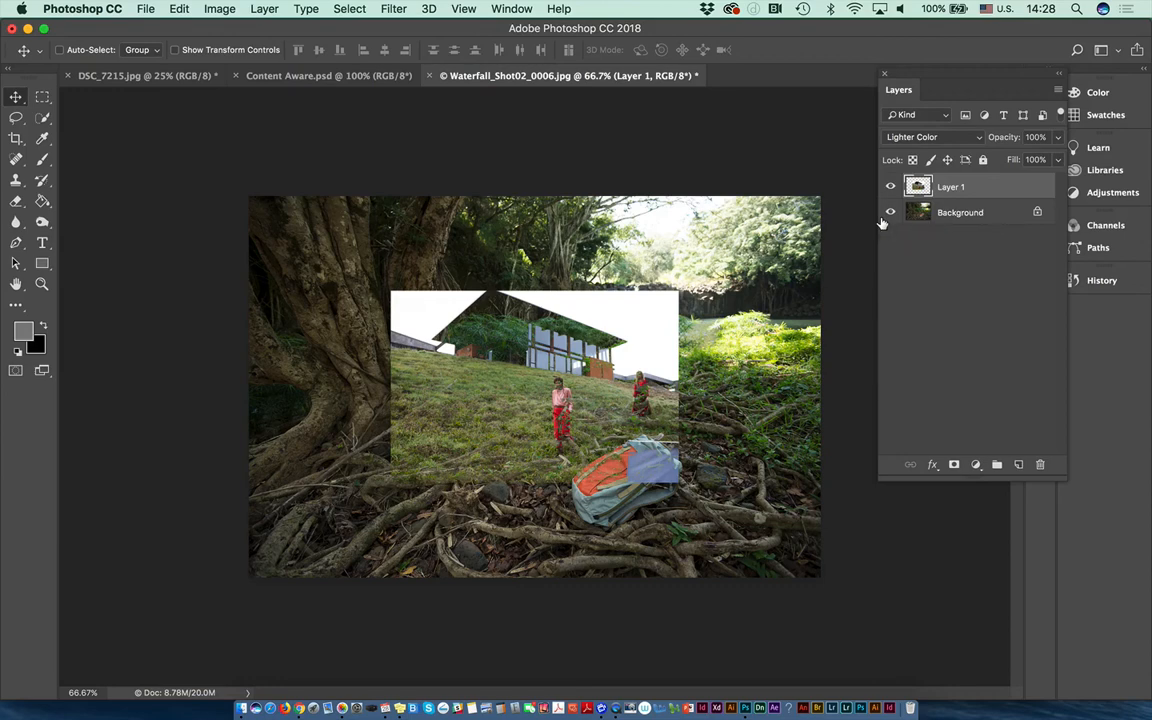
# Try the Overlay, Soft Light and Hard Light blending modes in turn on the pasted house layer.
pyautogui.click(915, 137)
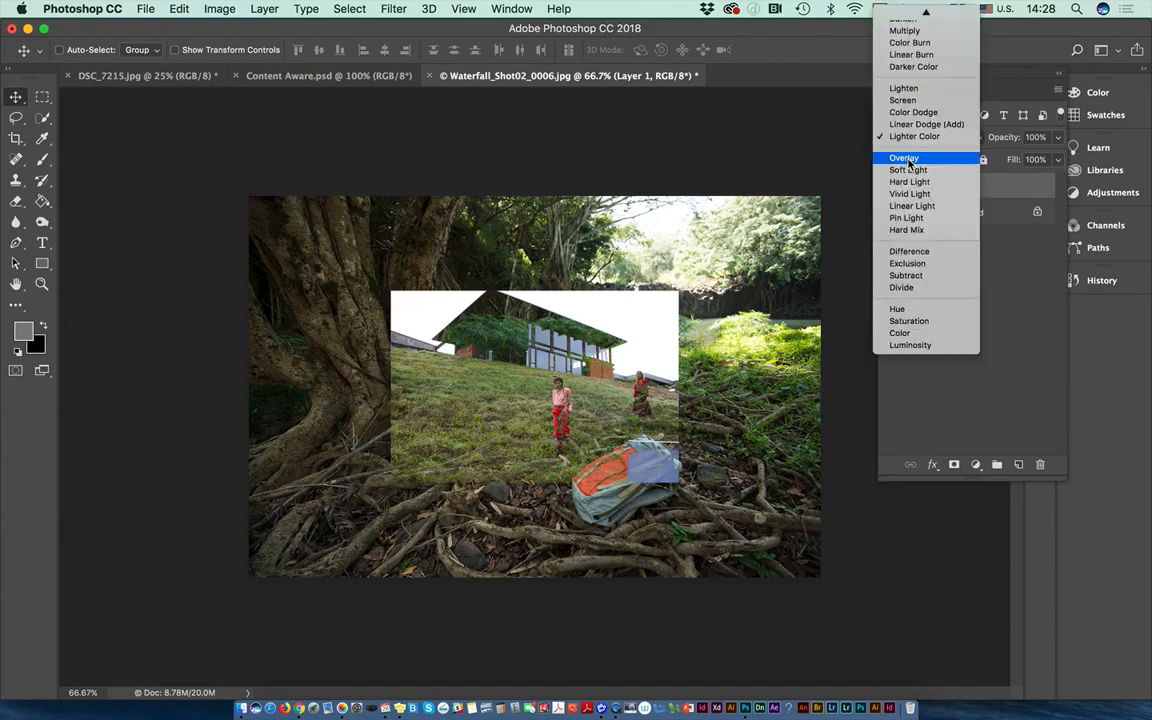
pyautogui.click(906, 159)
pyautogui.click(915, 138)
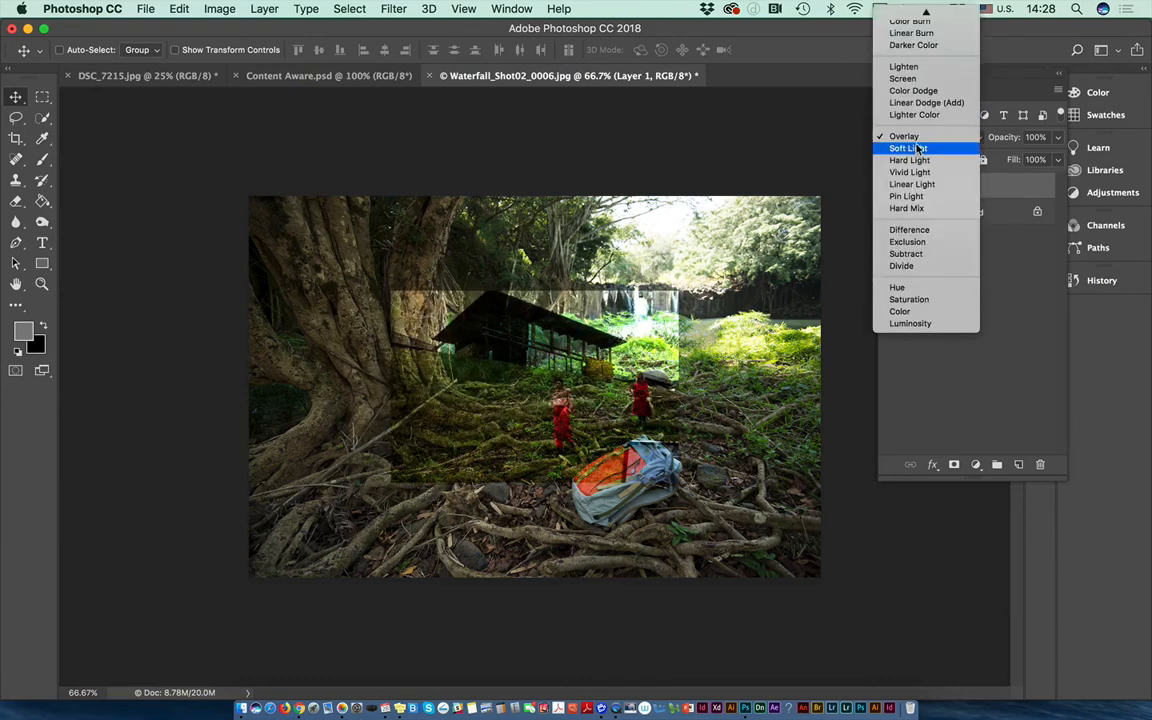
pyautogui.click(912, 145)
pyautogui.click(915, 137)
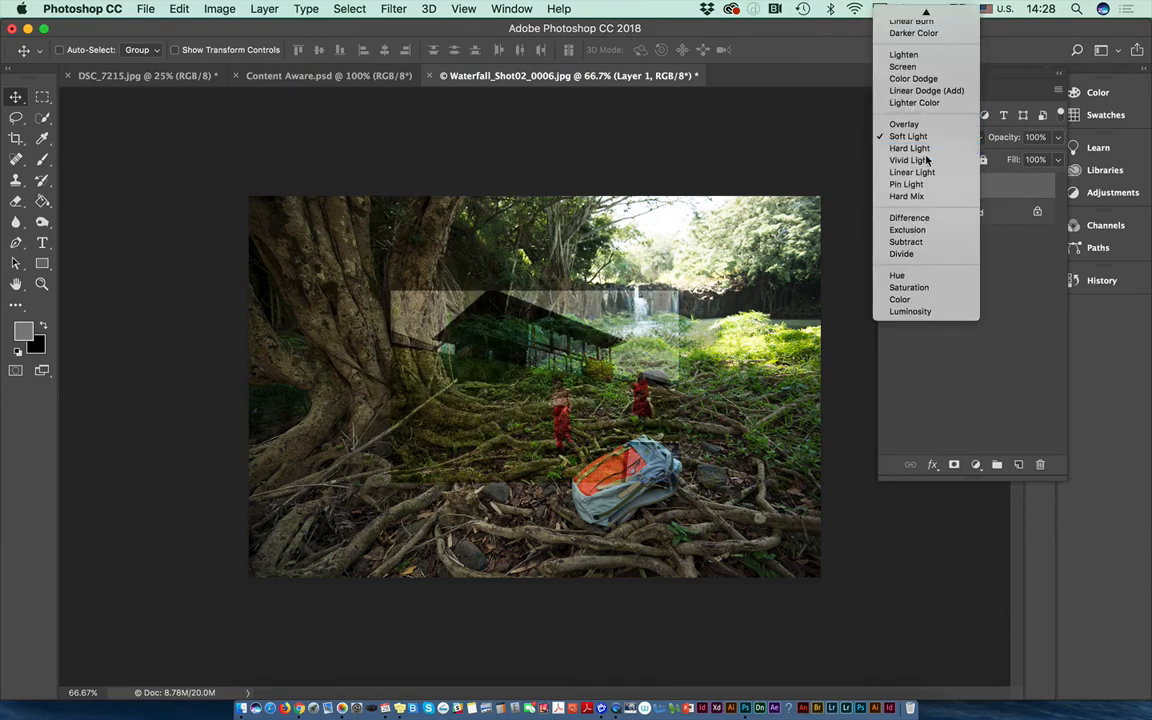
pyautogui.click(912, 148)
pyautogui.click(915, 137)
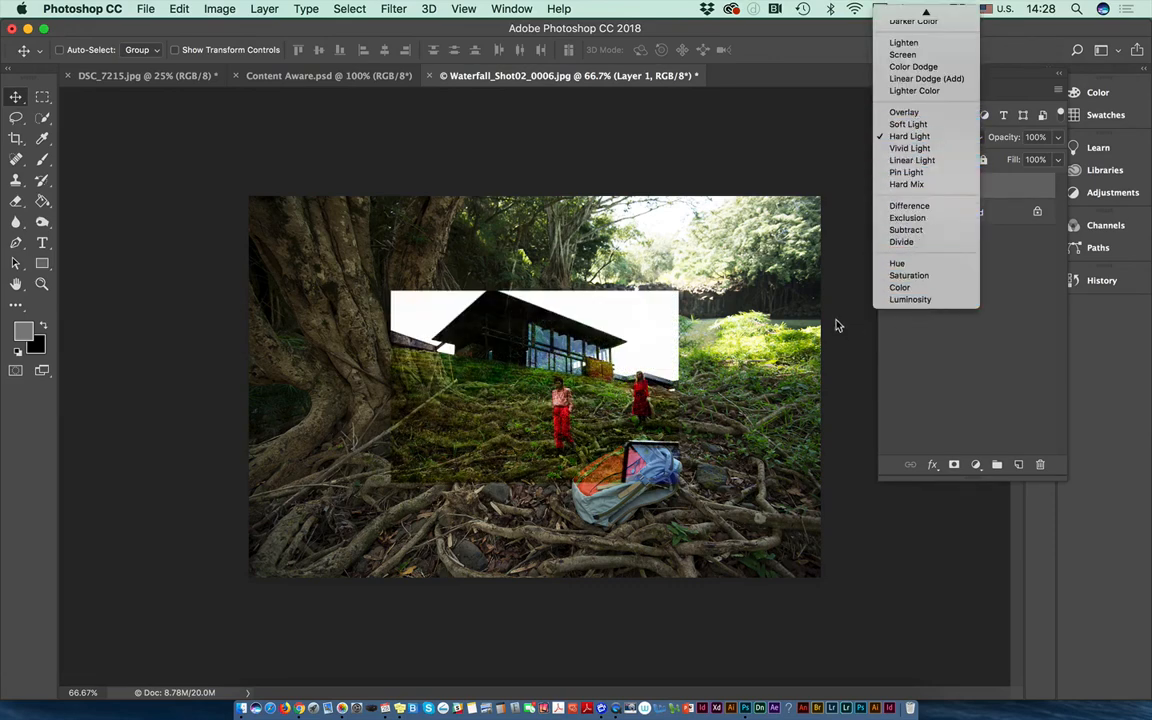
pyautogui.click(910, 136)
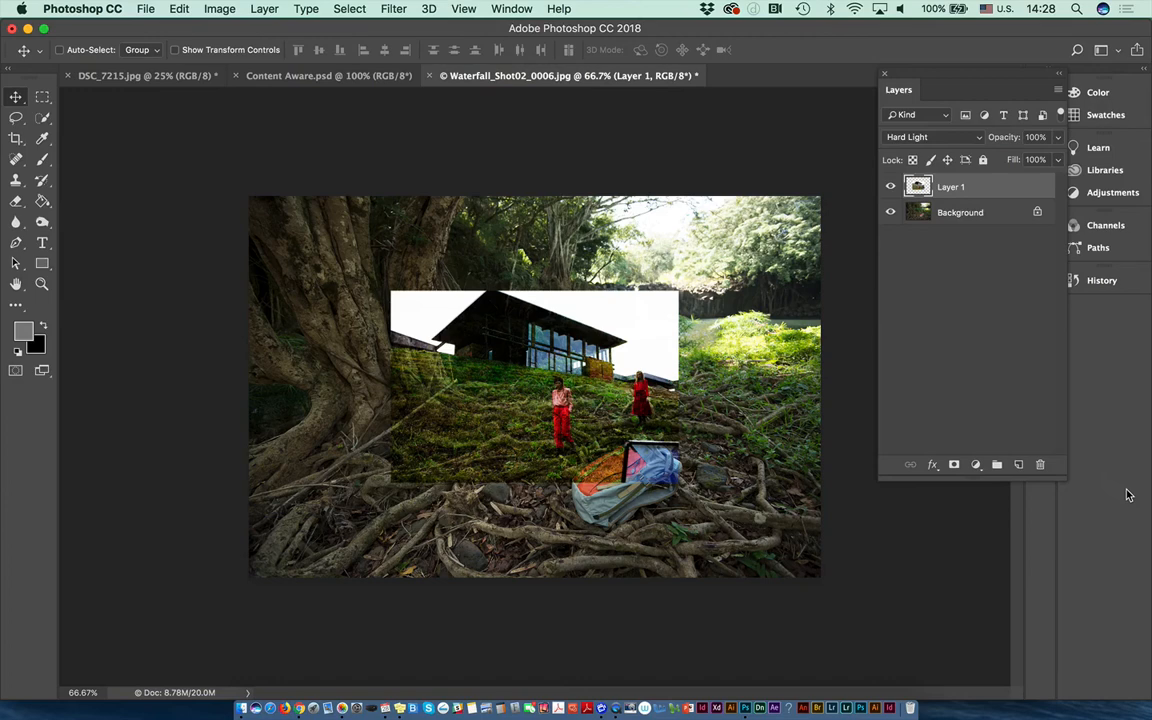
# Return the pasted house layer to Normal blending and switch it to Multiply.
pyautogui.click(930, 137)
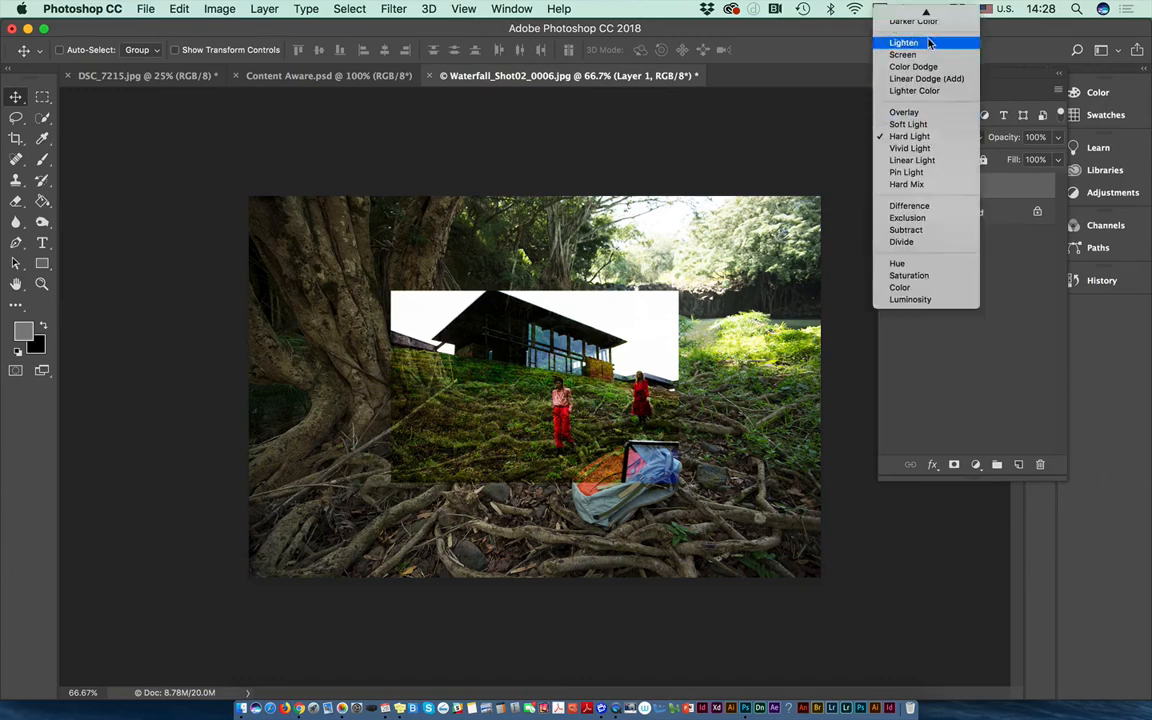
pyautogui.click(912, 11)
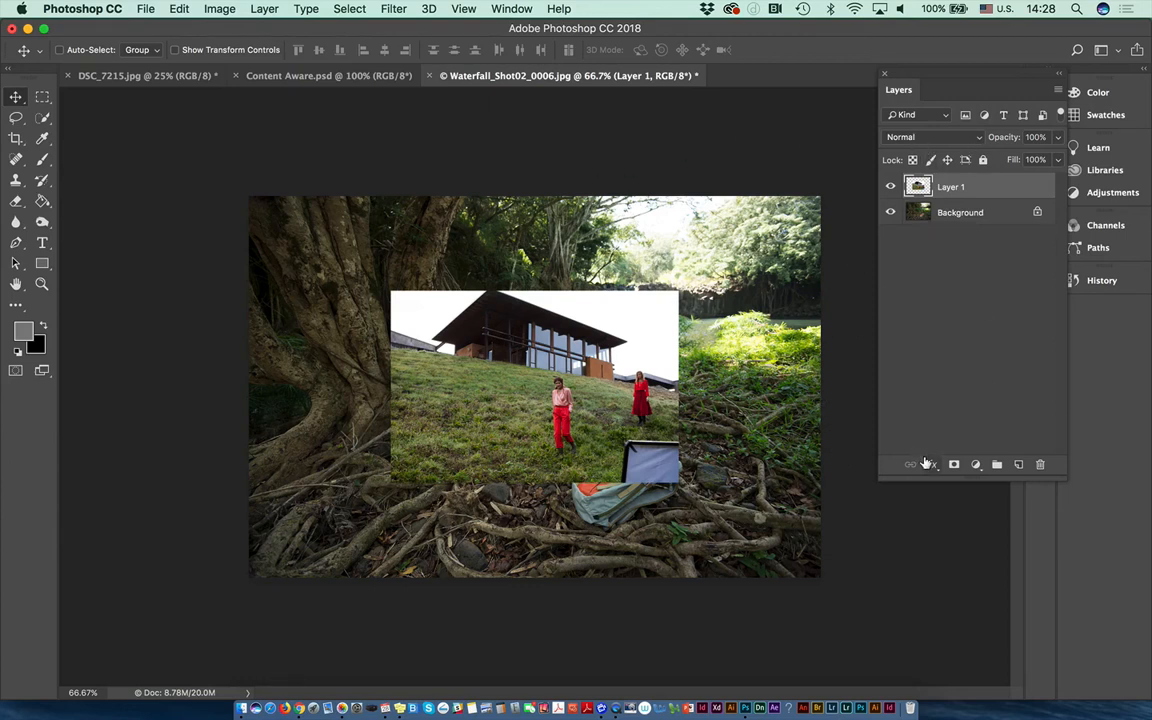
pyautogui.press('super')
pyautogui.hotkey('shift', 'alt', 'm')
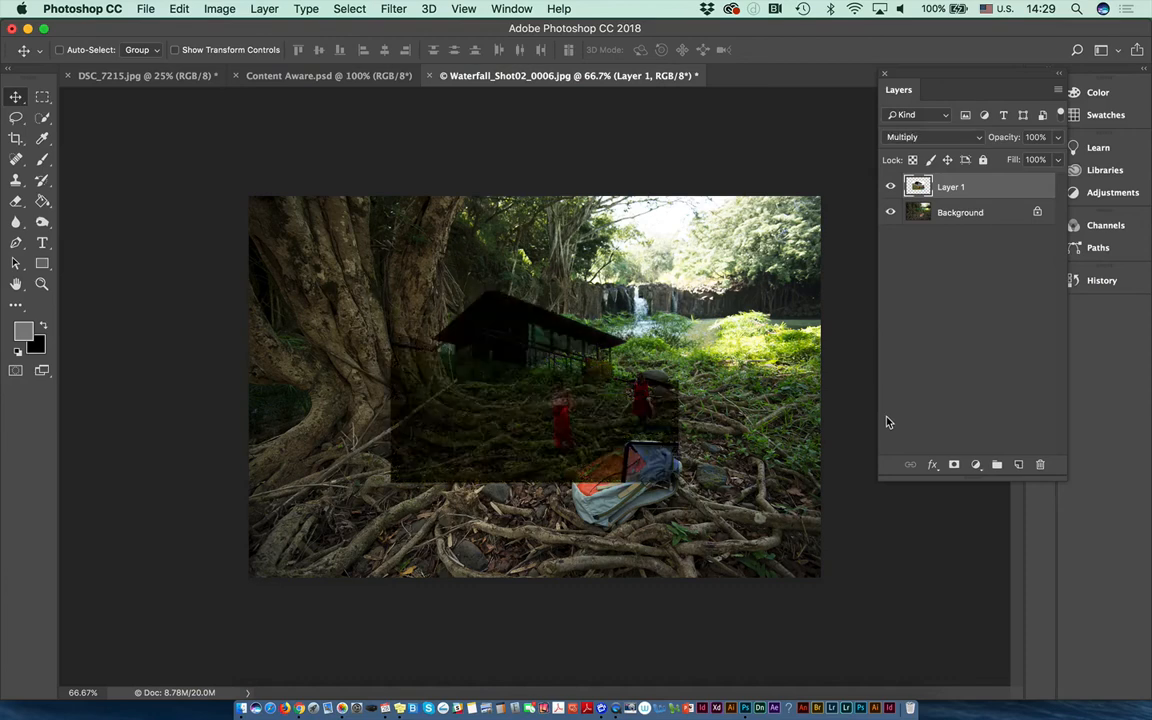
# Cycle the pasted house layer's blending mode forward from Multiply through the lightening and contrast modes to beyond Difference.
pyautogui.hotkey('shift', '+')
pyautogui.hotkey('shift', '+')
pyautogui.hotkey('shift', '+')
pyautogui.hotkey('shift', '+')
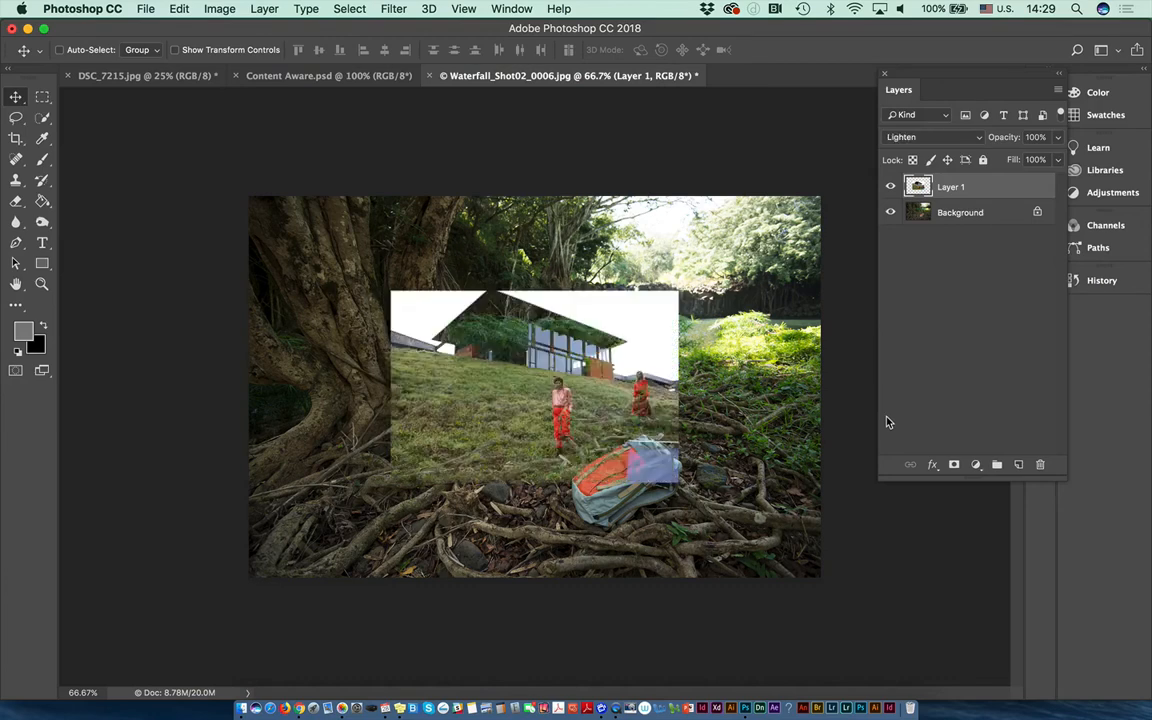
pyautogui.hotkey('shift', '+')
pyautogui.hotkey('shift', '+')
pyautogui.hotkey('shift', '+')
pyautogui.hotkey('shift', '+')
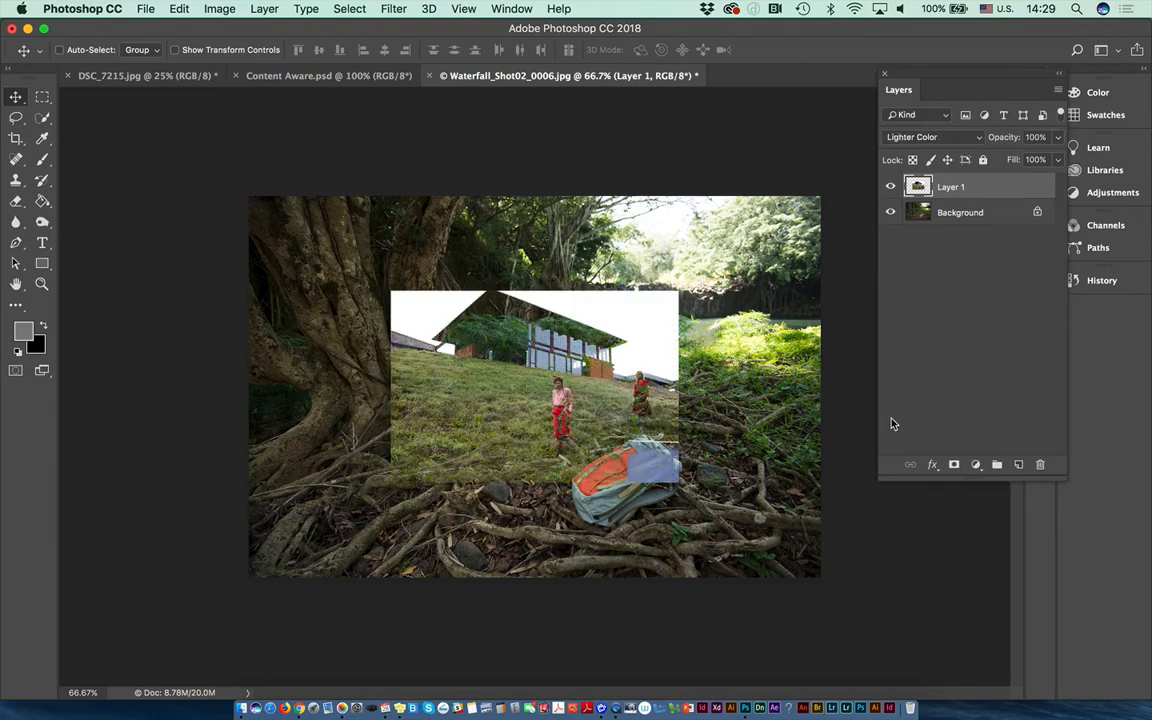
pyautogui.hotkey('shift', '+')
pyautogui.hotkey('shift', '+')
pyautogui.hotkey('shift', '+')
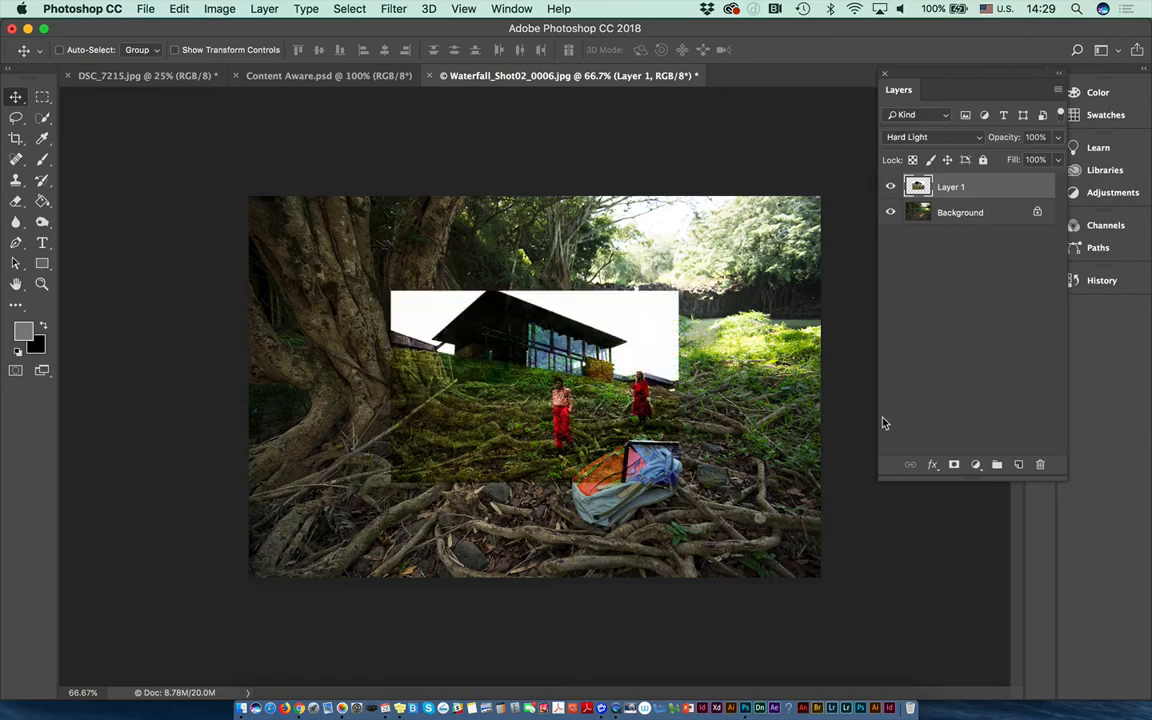
pyautogui.hotkey('shift', '+')
pyautogui.hotkey('shift', '+')
pyautogui.hotkey('shift', '+')
pyautogui.hotkey('shift', '+')
pyautogui.hotkey('shift', '+')
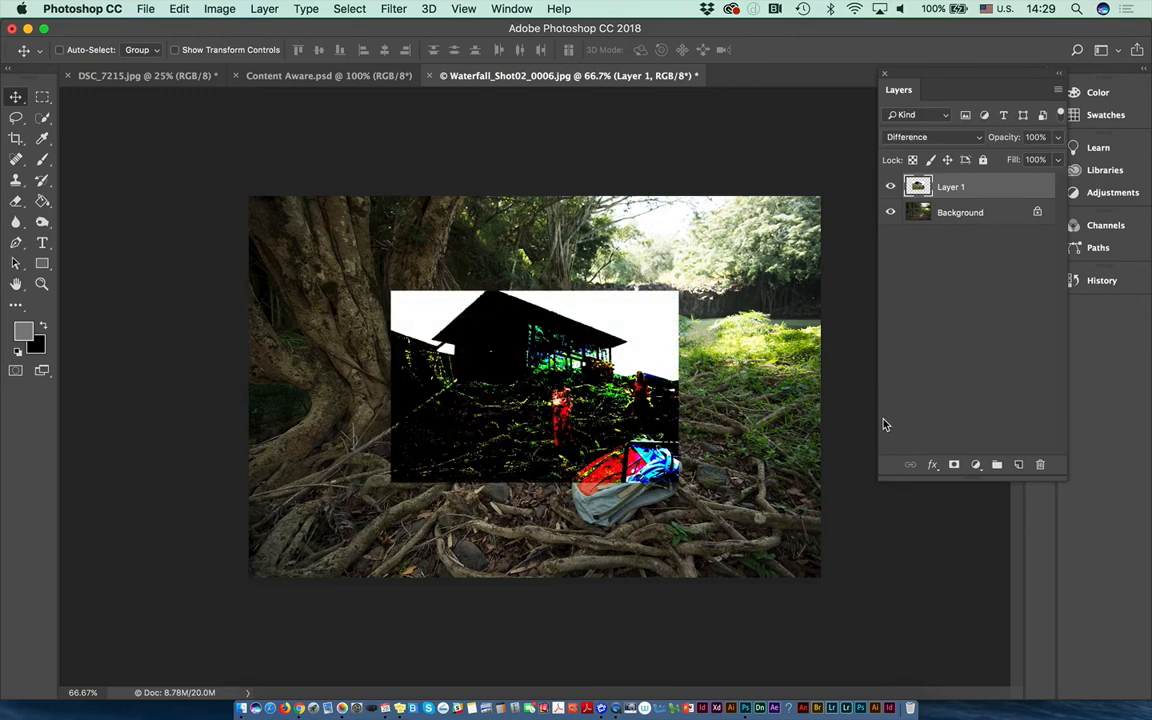
pyautogui.hotkey('shift', '+')
# Cycle the pasted house layer's blending mode backward through Difference, Vivid Light, Linear Dodge (Add) and Darker Color to Multiply.
pyautogui.hotkey('shift', '-')
pyautogui.hotkey('shift', '-')
pyautogui.hotkey('shift', '-')
pyautogui.hotkey('shift', '-')
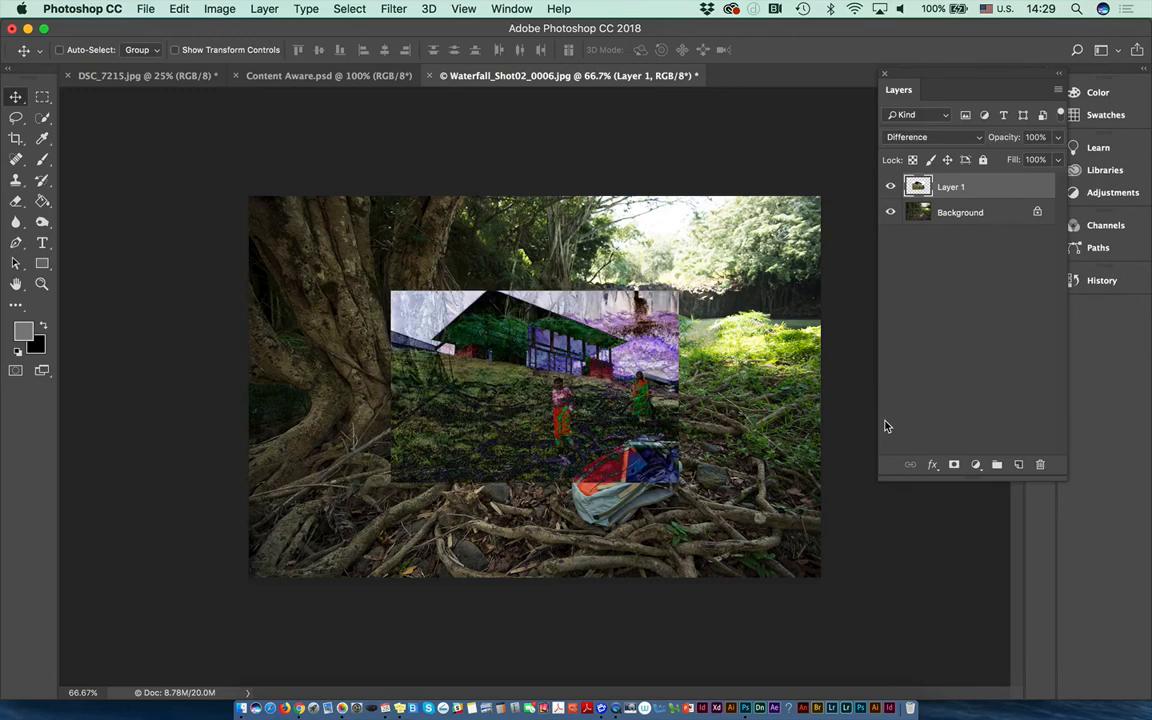
pyautogui.hotkey('shift', '-')
pyautogui.hotkey('shift', '-')
pyautogui.hotkey('shift', '-')
pyautogui.hotkey('shift', '-')
pyautogui.hotkey('shift', '-')
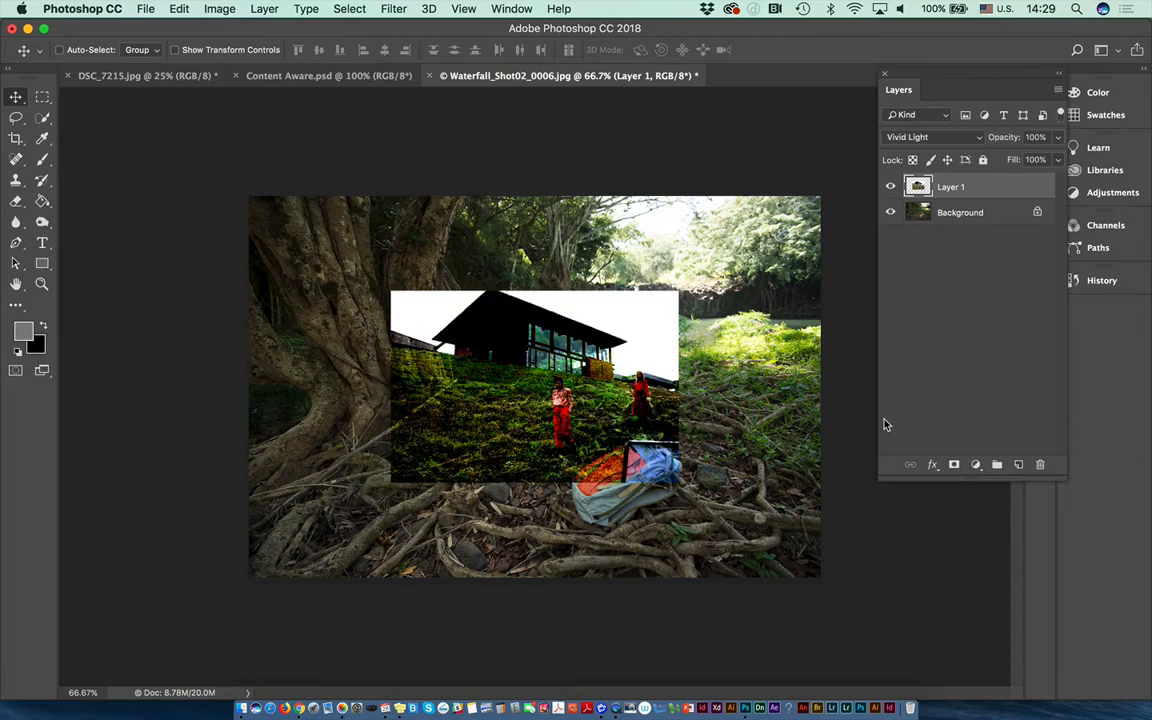
pyautogui.hotkey('shift', '-')
pyautogui.hotkey('shift', '-')
pyautogui.hotkey('shift', '-')
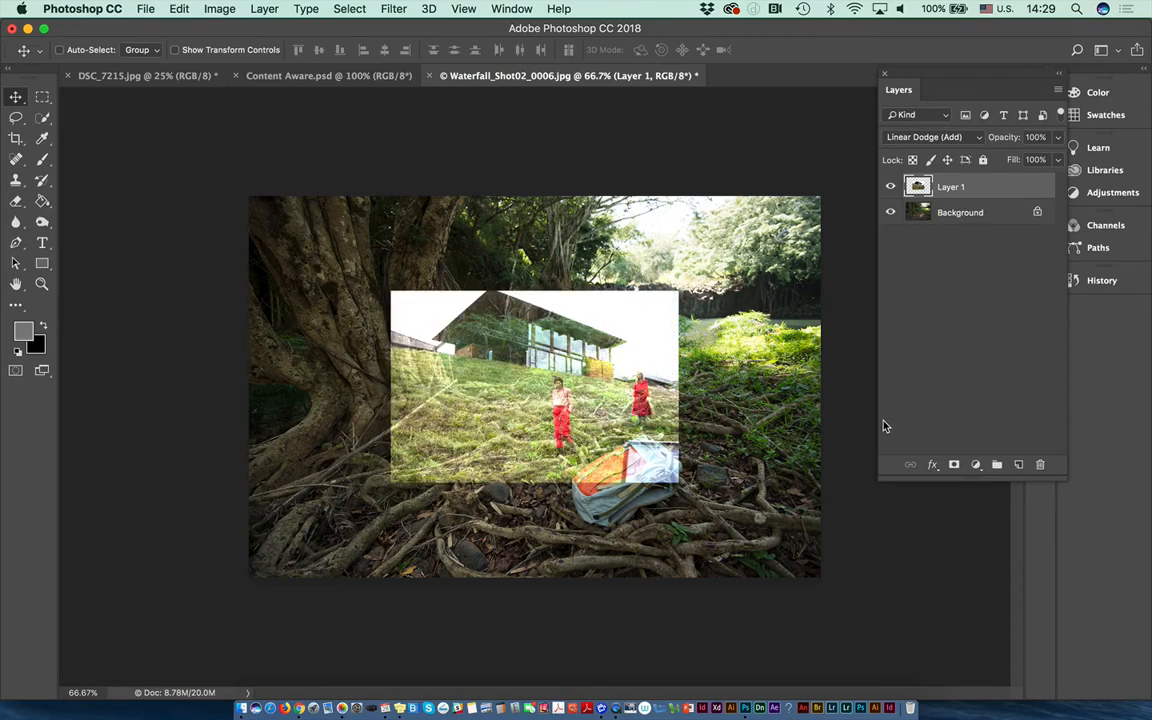
pyautogui.hotkey('shift', '-')
pyautogui.hotkey('shift', '-')
pyautogui.hotkey('shift', '-')
pyautogui.hotkey('shift', '-')
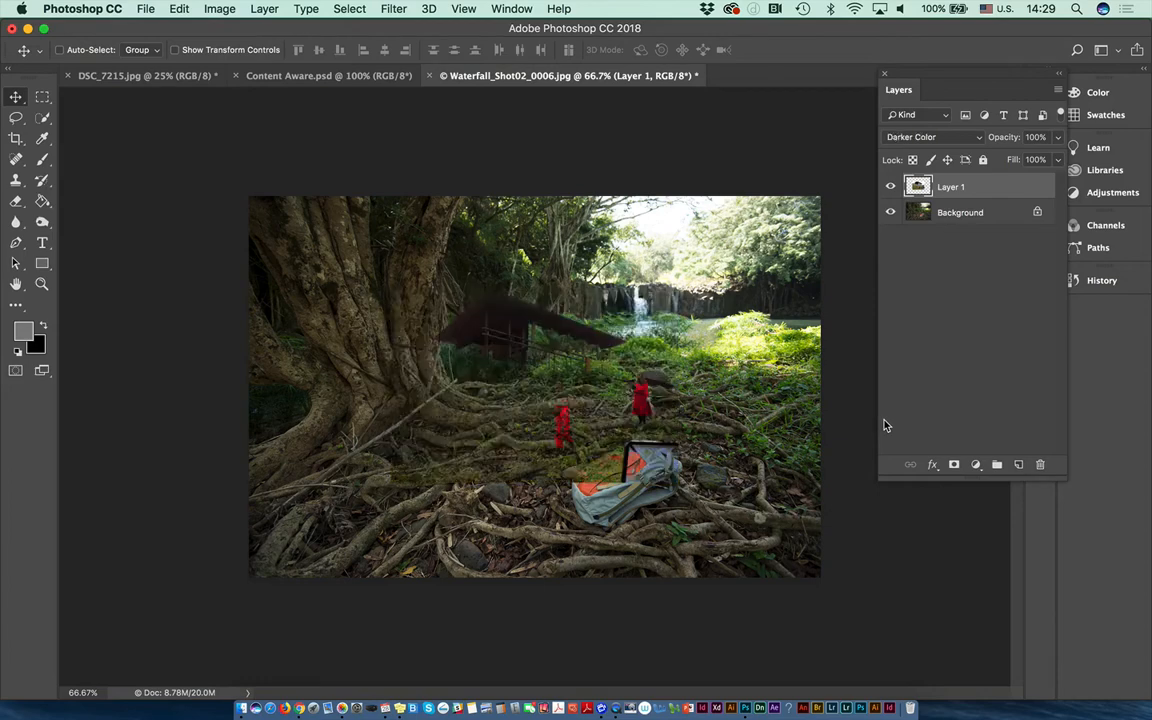
pyautogui.hotkey('shift', '-')
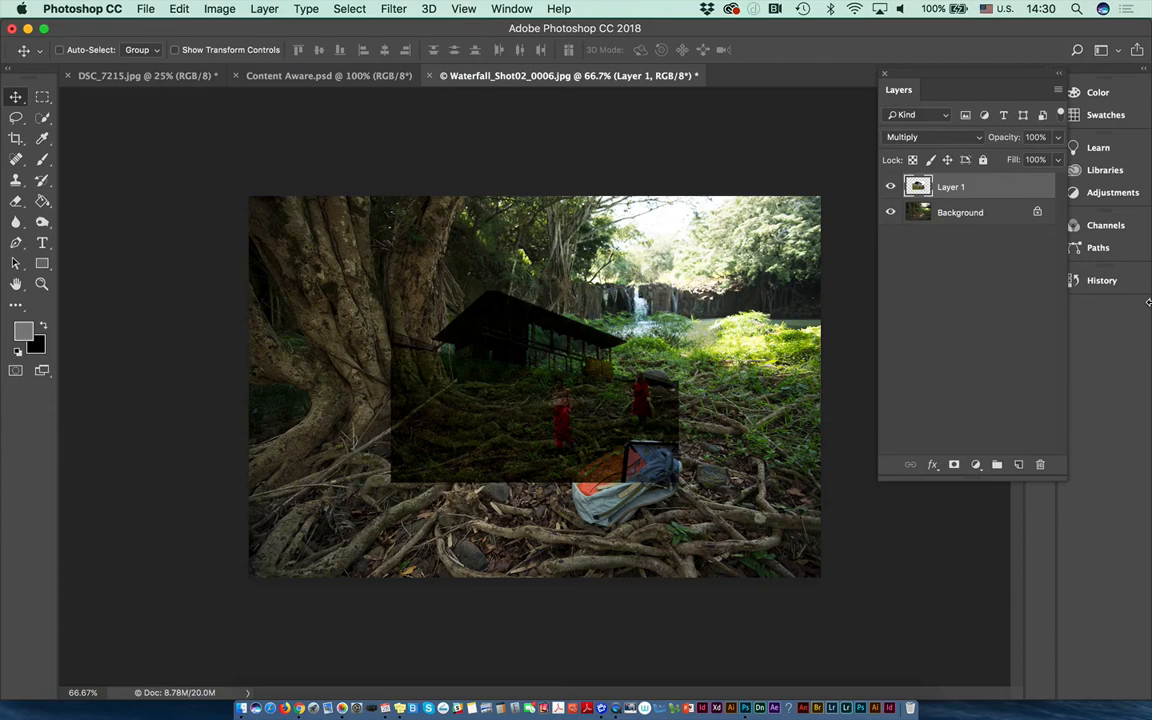
# Switch to the DSC_7215.jpg portrait and select its "lighten and darker" layer.
pyautogui.click(155, 75)
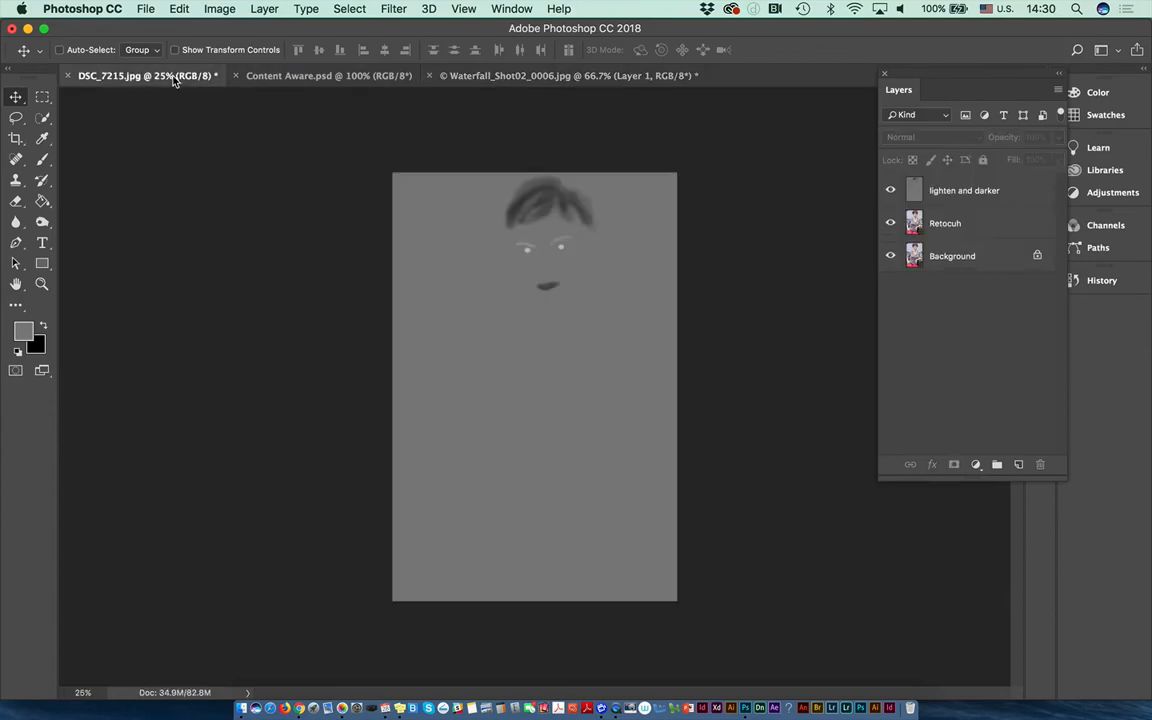
pyautogui.click(276, 77)
pyautogui.click(166, 76)
pyautogui.click(945, 191)
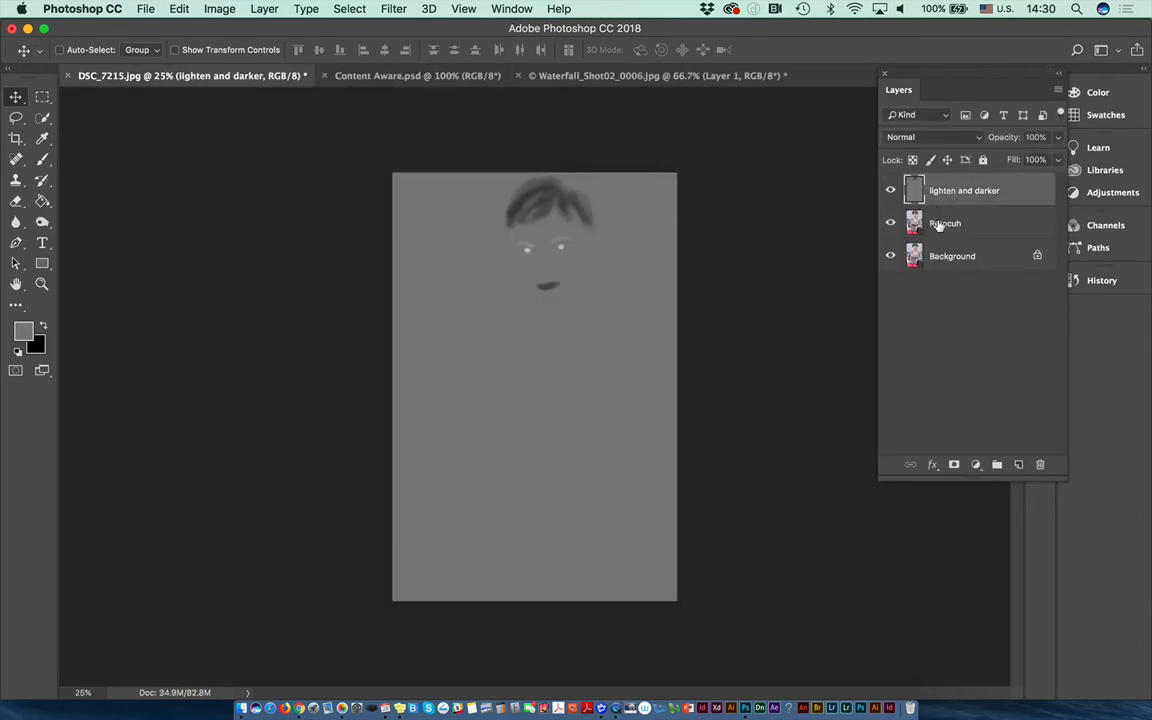
pyautogui.click(938, 226)
pyautogui.click(938, 258)
pyautogui.click(938, 191)
# Set the "lighten and darker" layer to Soft Light and toggle its visibility to compare the portrait before and after.
pyautogui.click(915, 137)
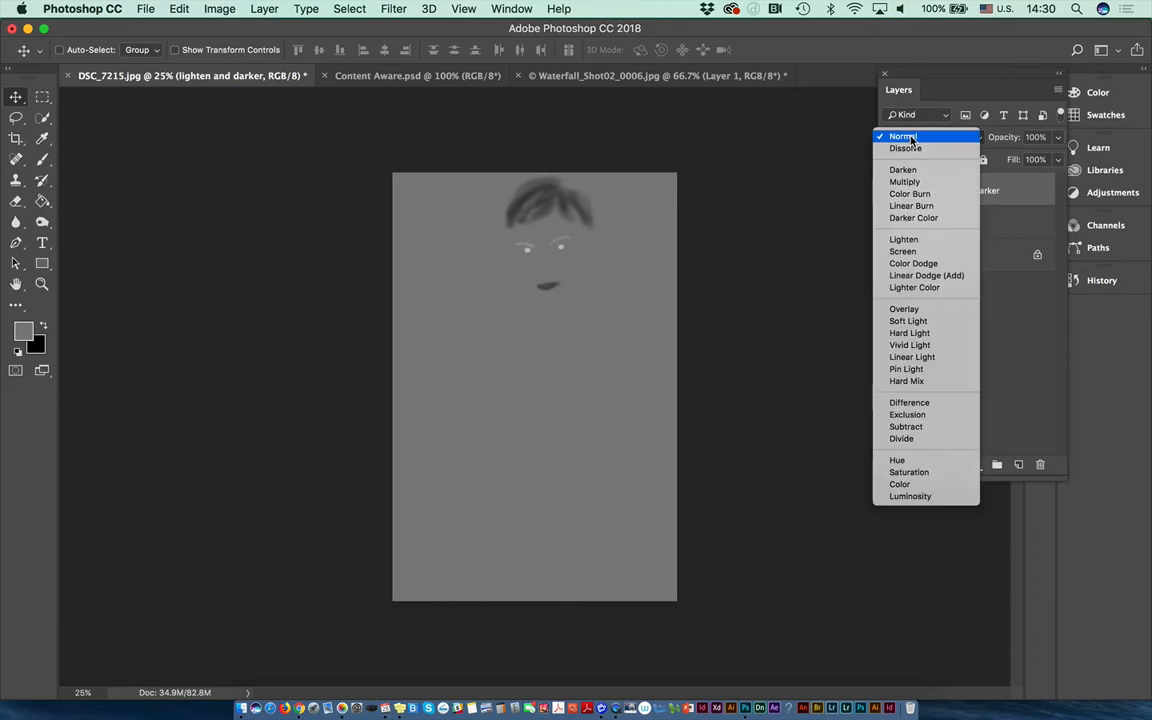
pyautogui.click(908, 321)
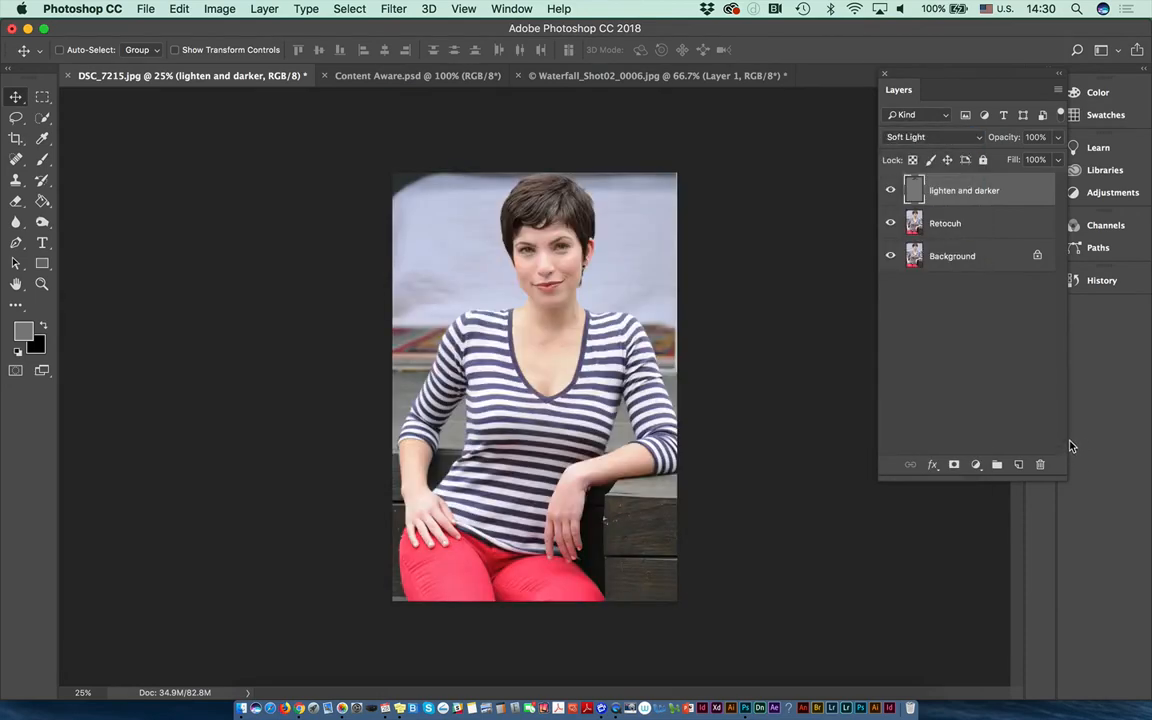
pyautogui.click(891, 191)
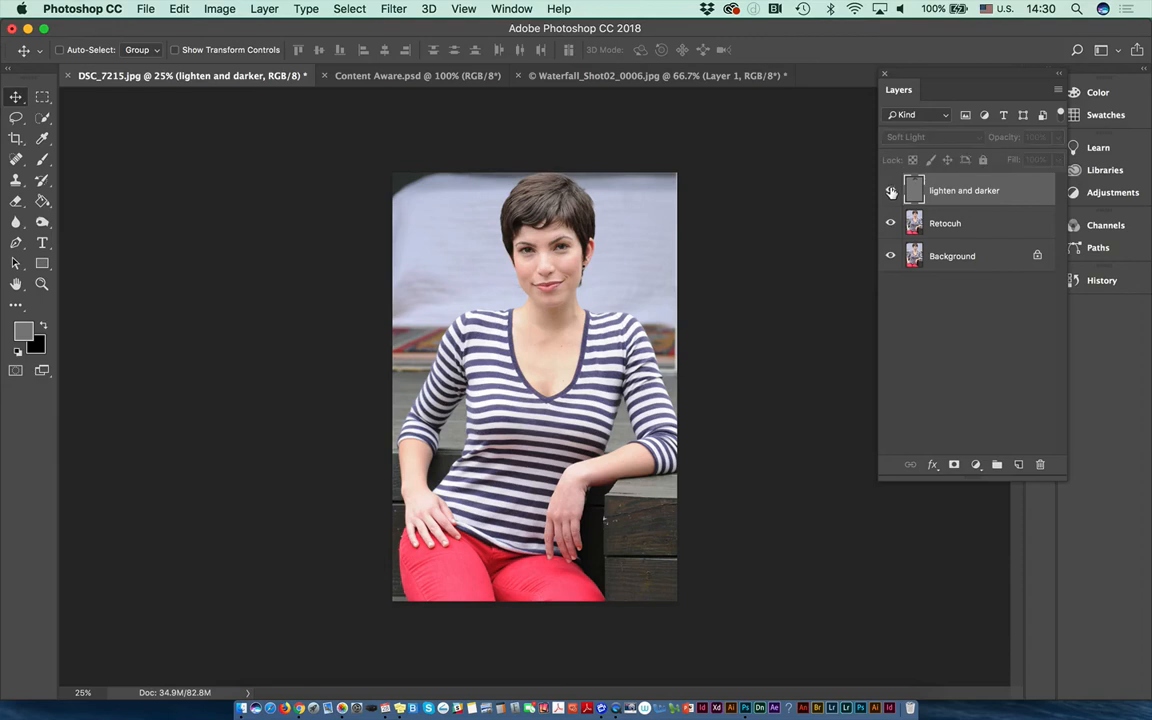
pyautogui.click(891, 191)
pyautogui.click(891, 191)
pyautogui.click(891, 191)
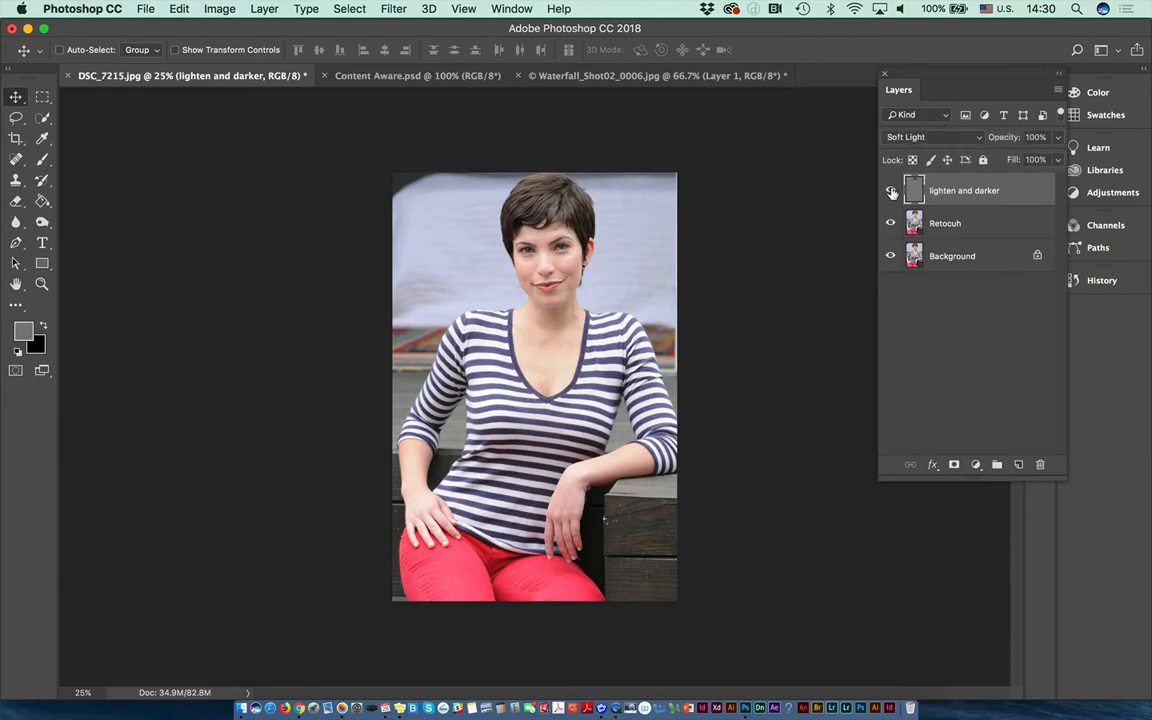
# Try Pin Light blending on the "lighten and darker" layer and inspect the woman's face at 66.67%.
pyautogui.click(912, 139)
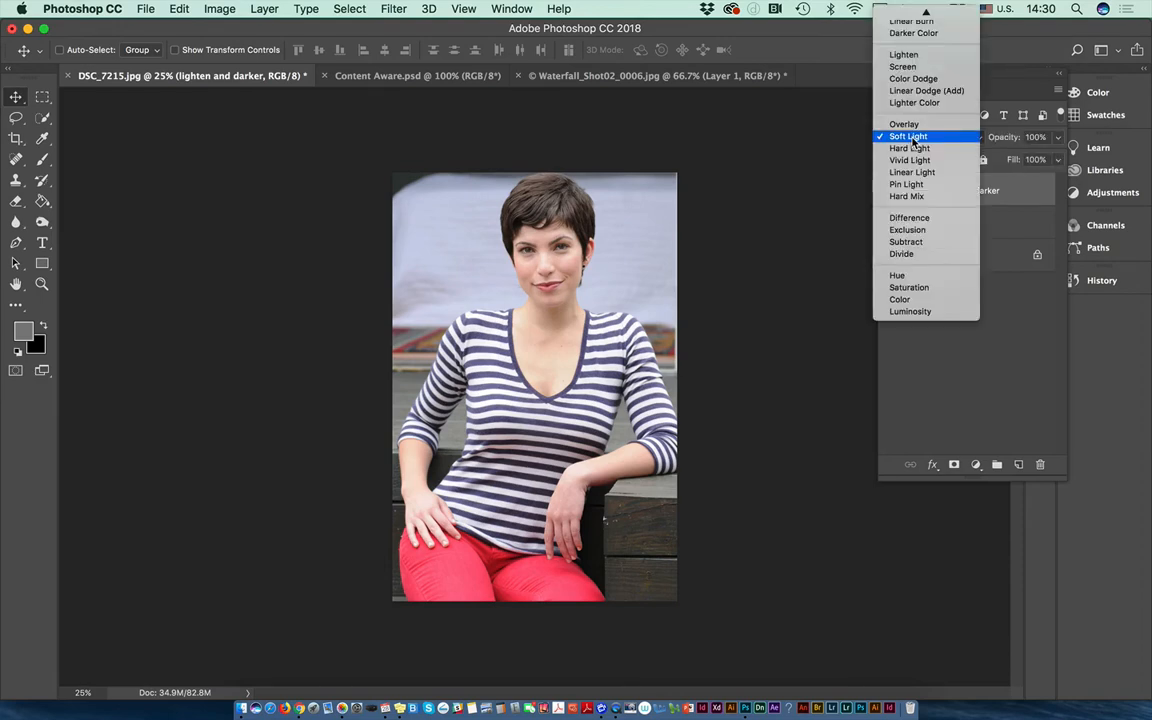
pyautogui.click(910, 184)
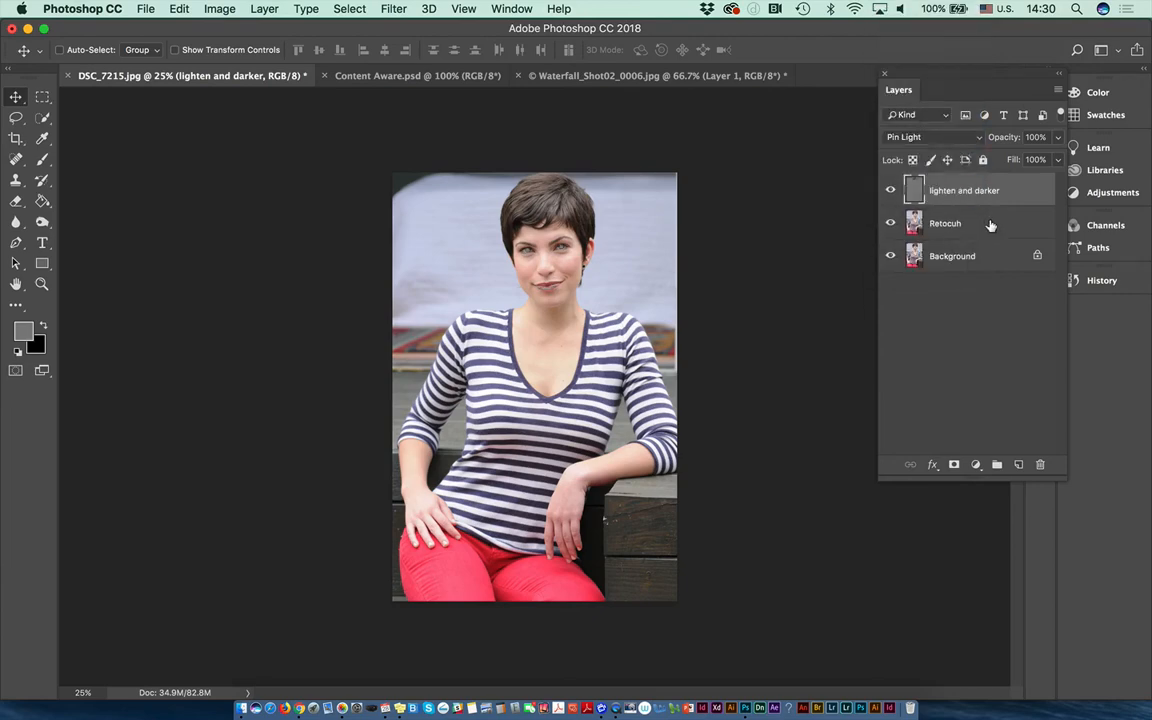
pyautogui.press('super+plus')
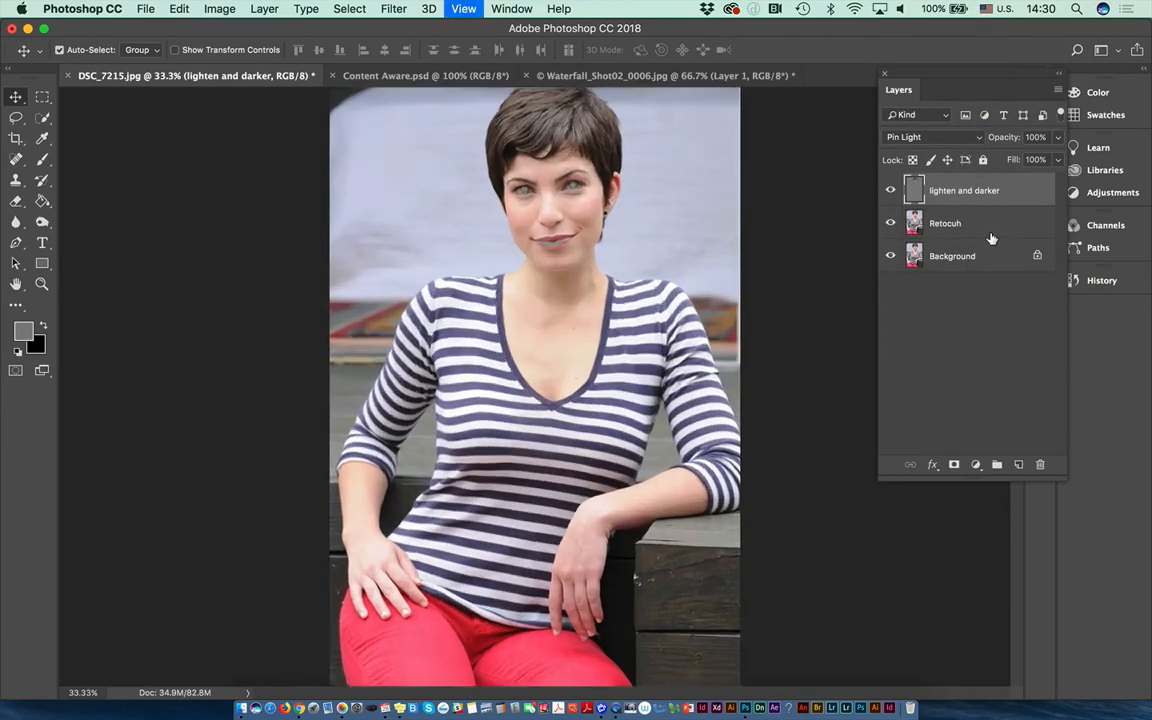
pyautogui.press('super+plus')
pyautogui.press('super+plus')
pyautogui.moveTo(568, 372); pyautogui.dragTo(590, 670)
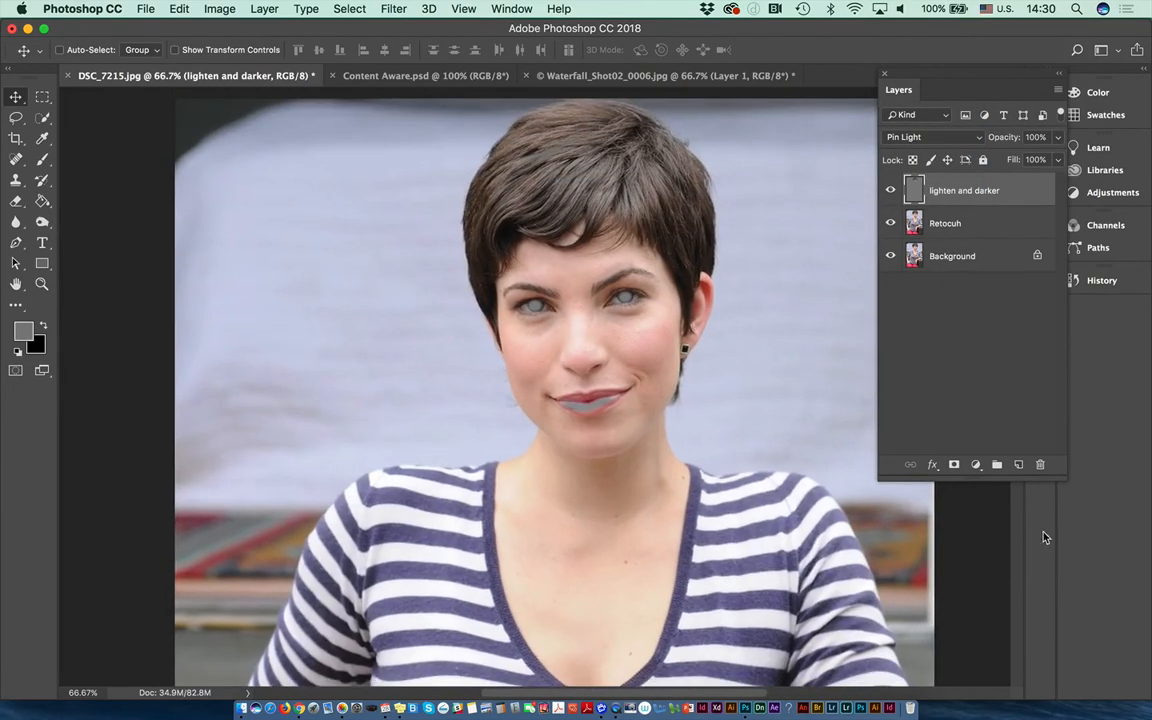
# Try Hard Mix and Hard Light blending on the "lighten and darker" layer of the portrait.
pyautogui.click(918, 138)
pyautogui.click(917, 148)
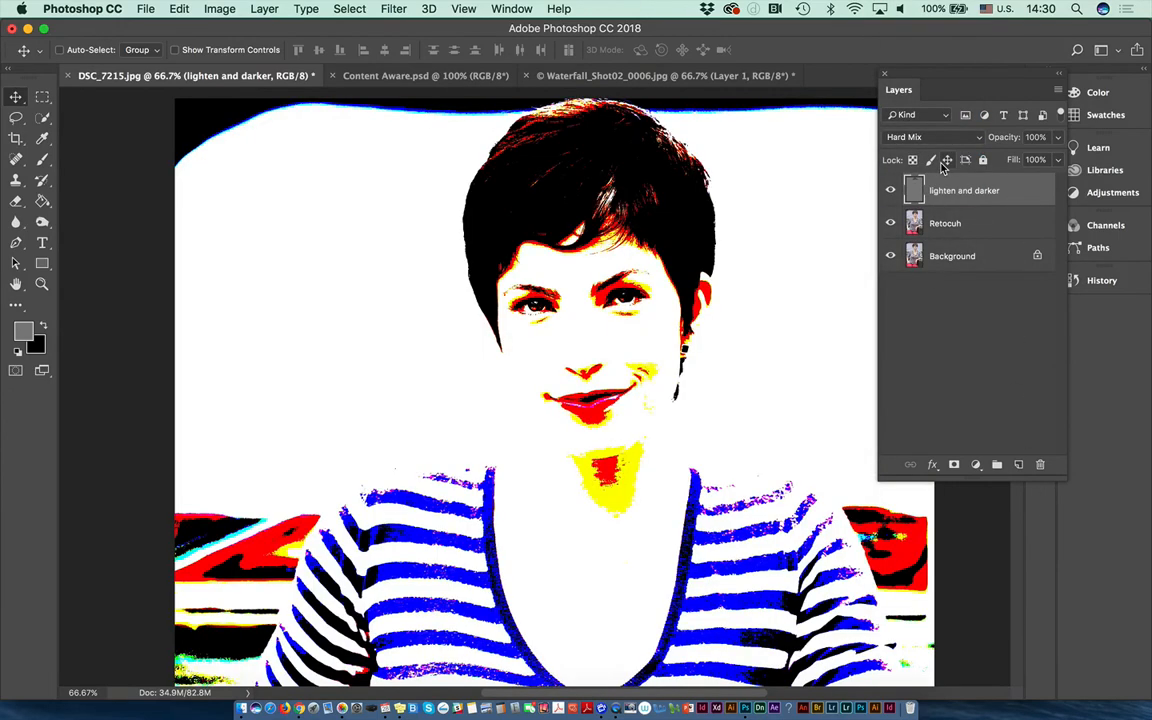
pyautogui.click(917, 137)
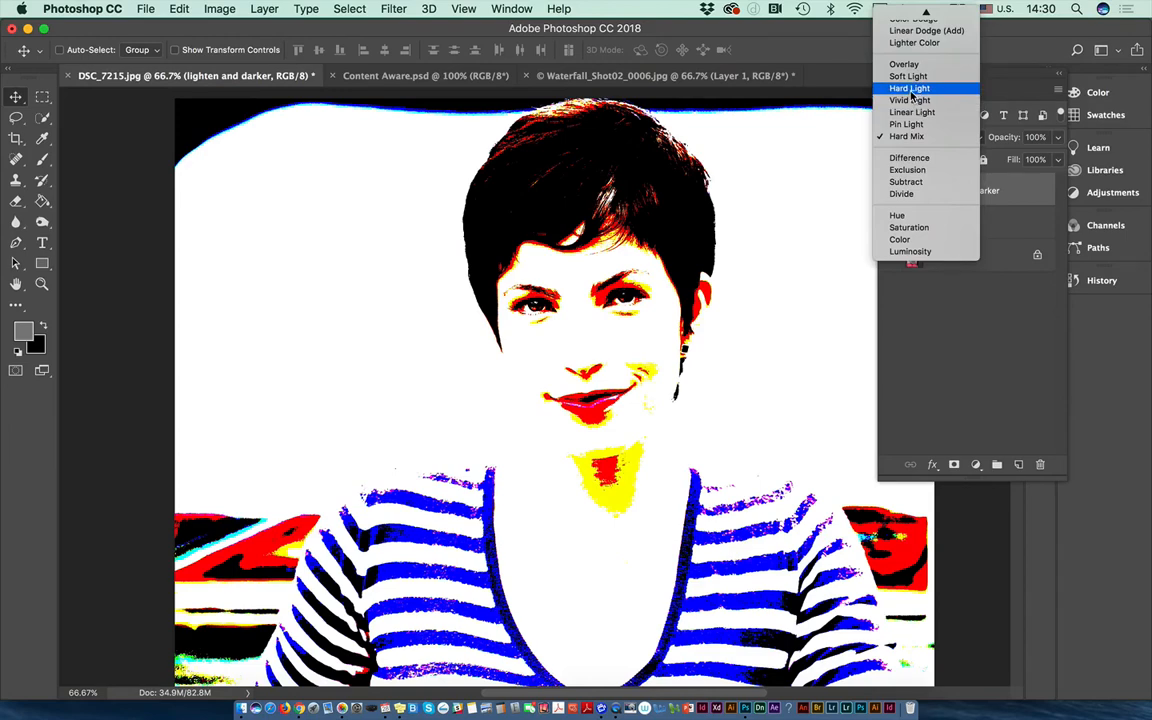
pyautogui.click(918, 102)
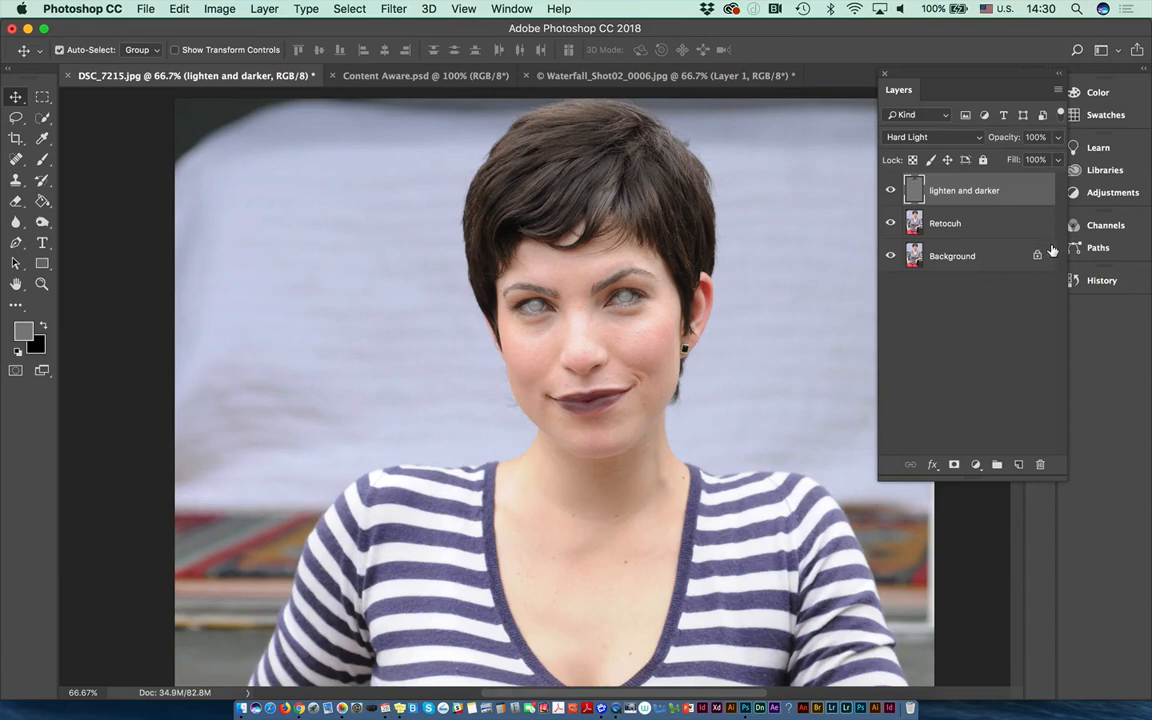
# Set the "lighten and darker" layer's blending mode to Color Dodge and view the whole portrait at 33.33%.
pyautogui.press('super+minus')
pyautogui.press('super+minus')
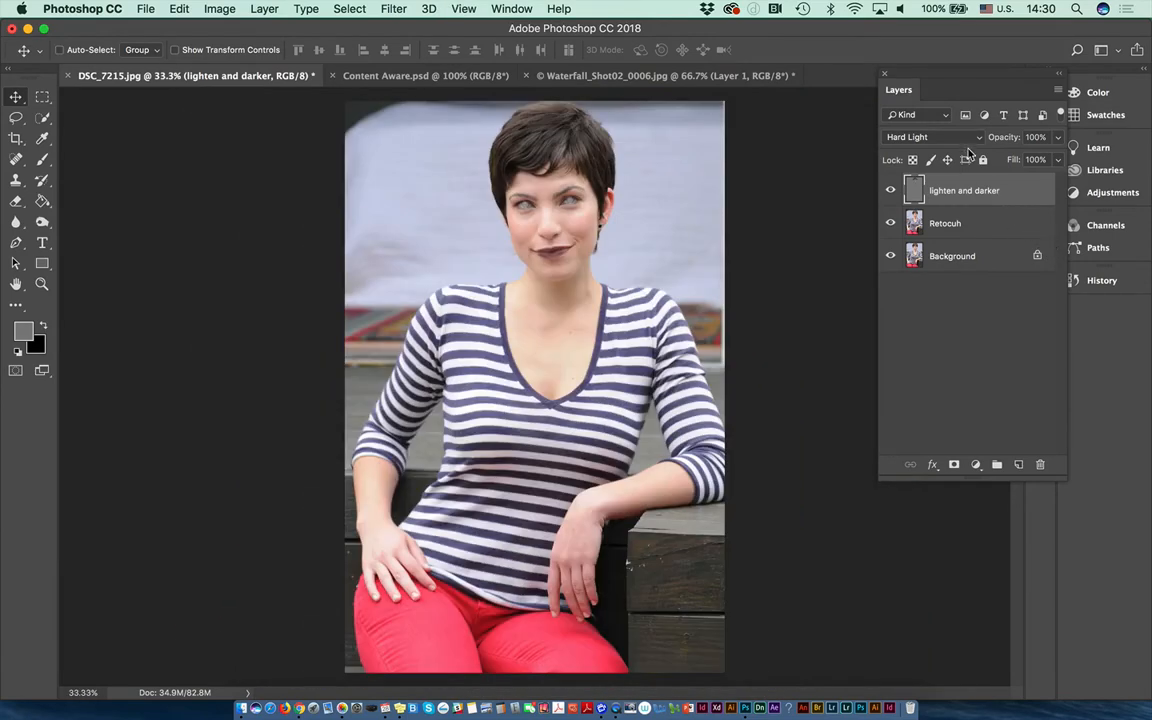
pyautogui.click(950, 137)
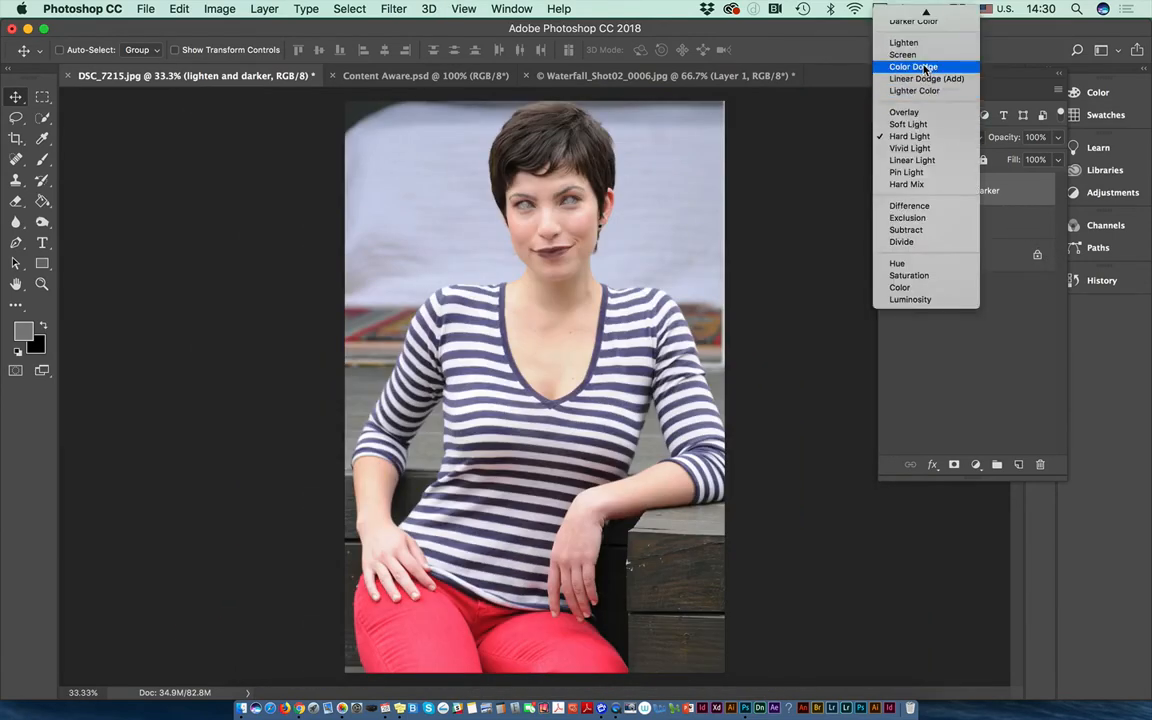
pyautogui.scroll(1, 949, 107)
pyautogui.scroll(2, 949, 107)
pyautogui.click(949, 107)
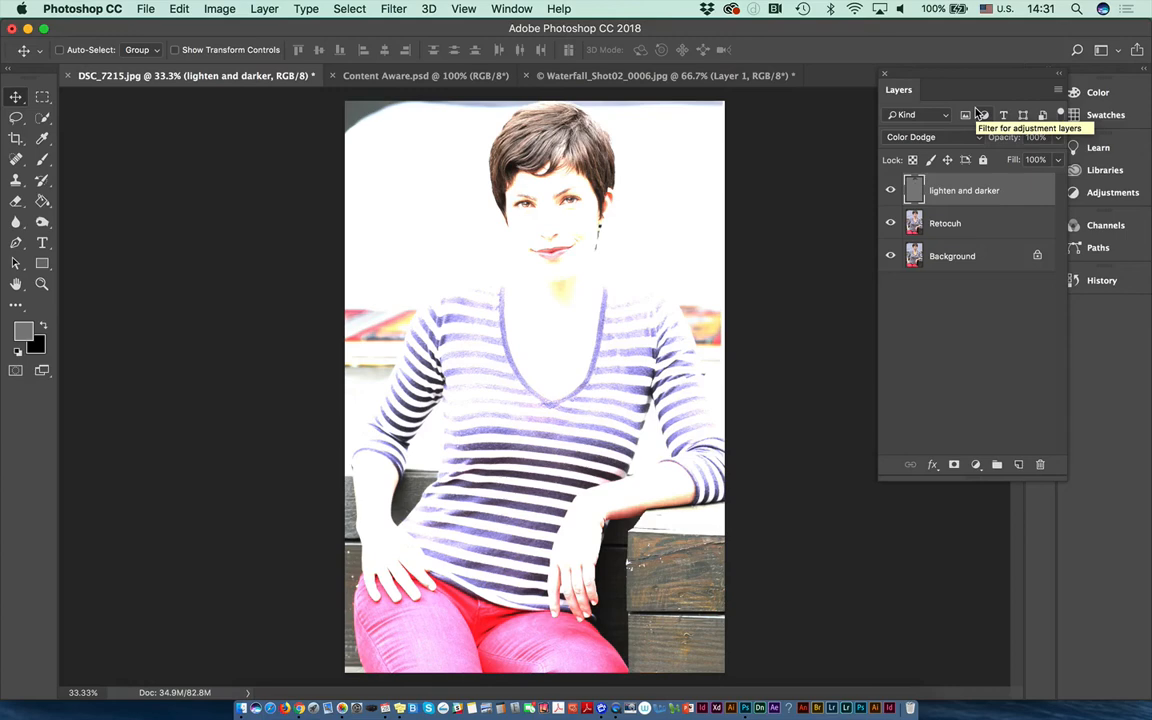
# Open the photo DSC_7424.JPG from the Headshot folder inside Retouch _Seminar.
pyautogui.click(141, 8)
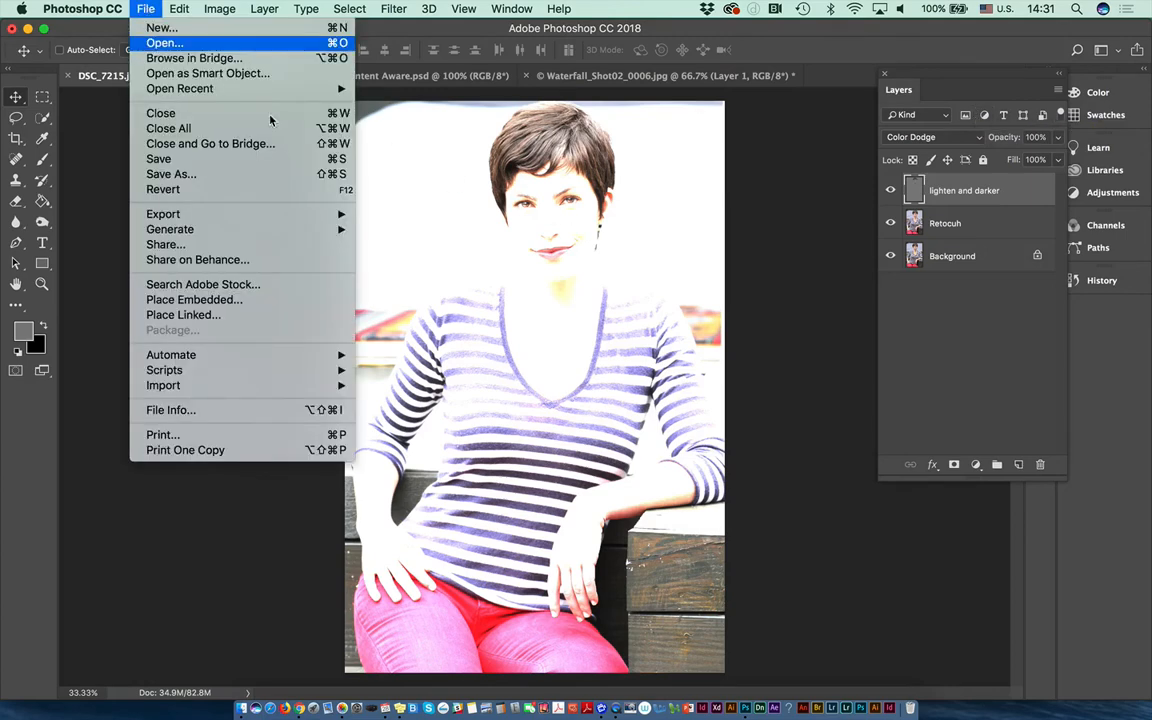
pyautogui.click(165, 43)
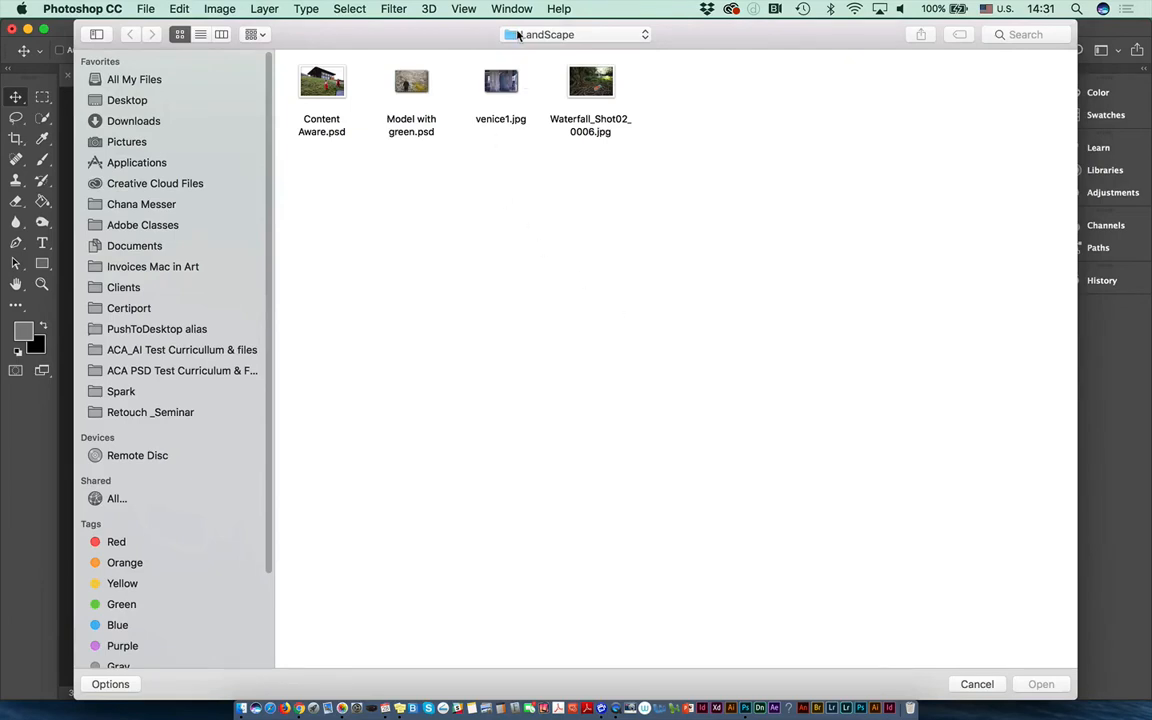
pyautogui.click(545, 34)
pyautogui.click(535, 49)
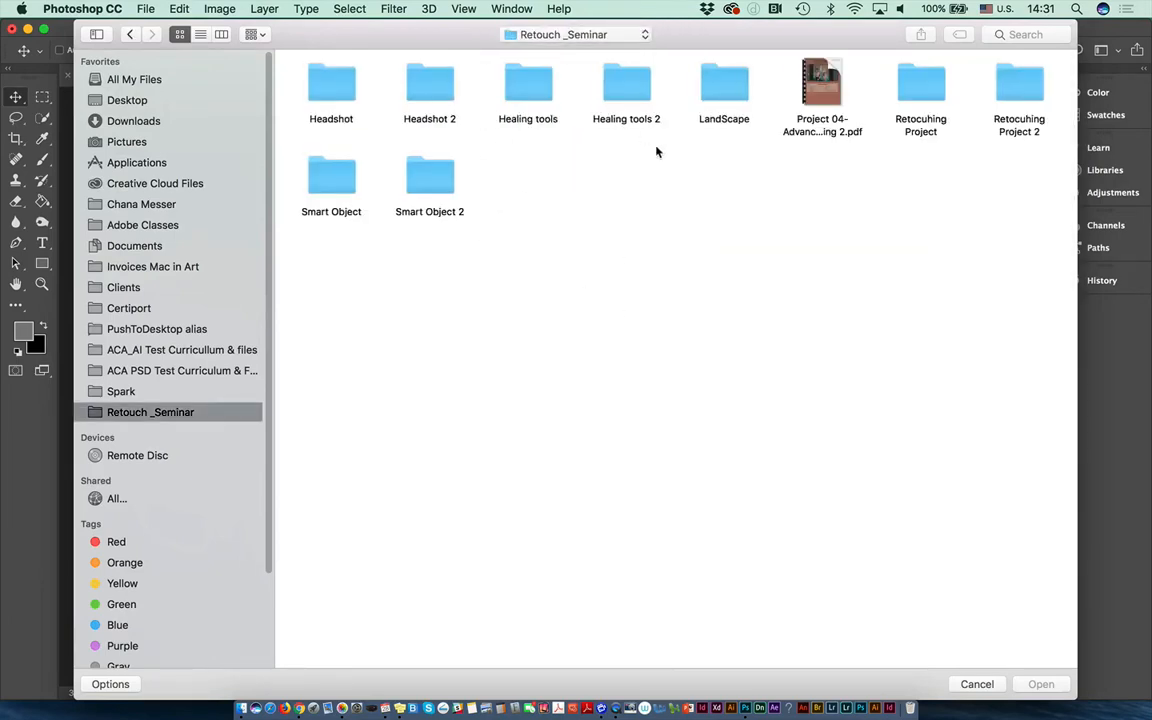
pyautogui.doubleClick(342, 101)
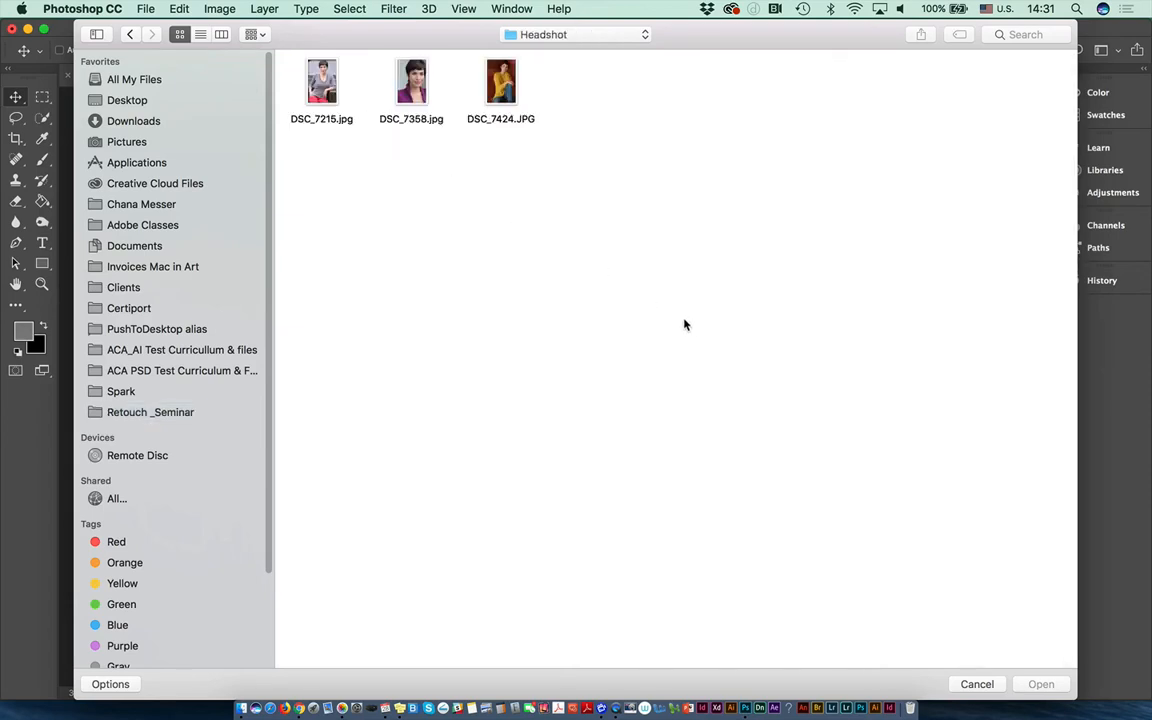
pyautogui.click(503, 100)
pyautogui.doubleClick(505, 104)
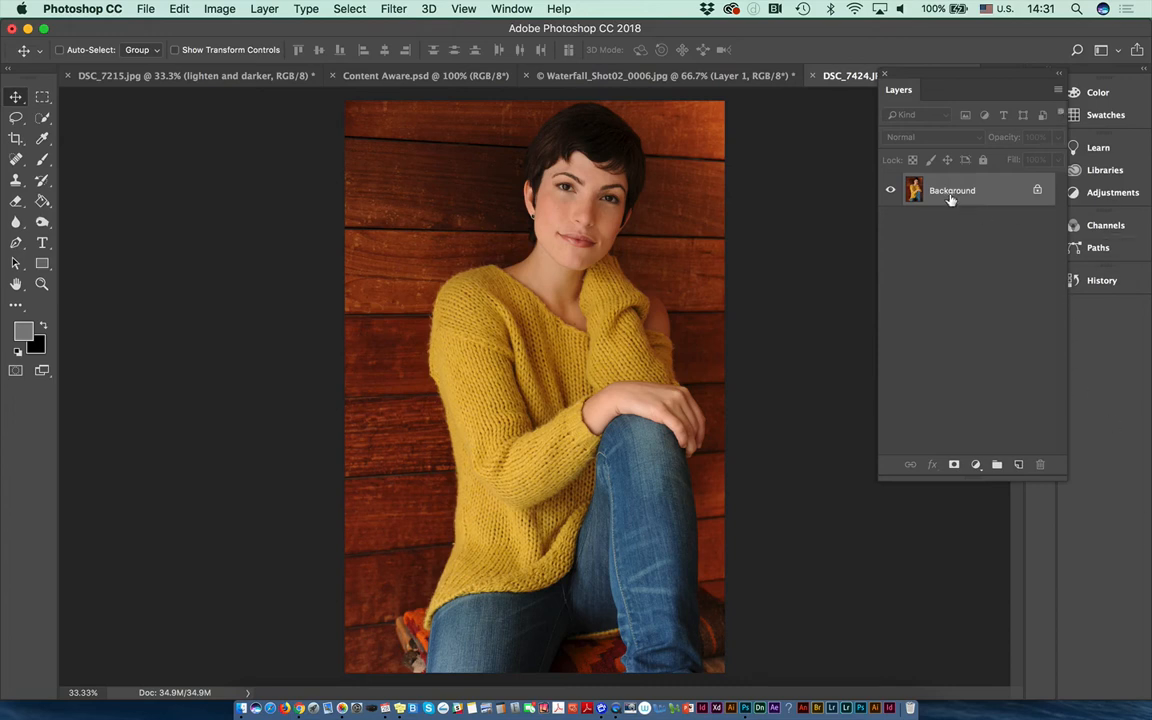
# Duplicate the Background layer as "Background copy" within DSC_7424.JPG.
pyautogui.click(1058, 92)
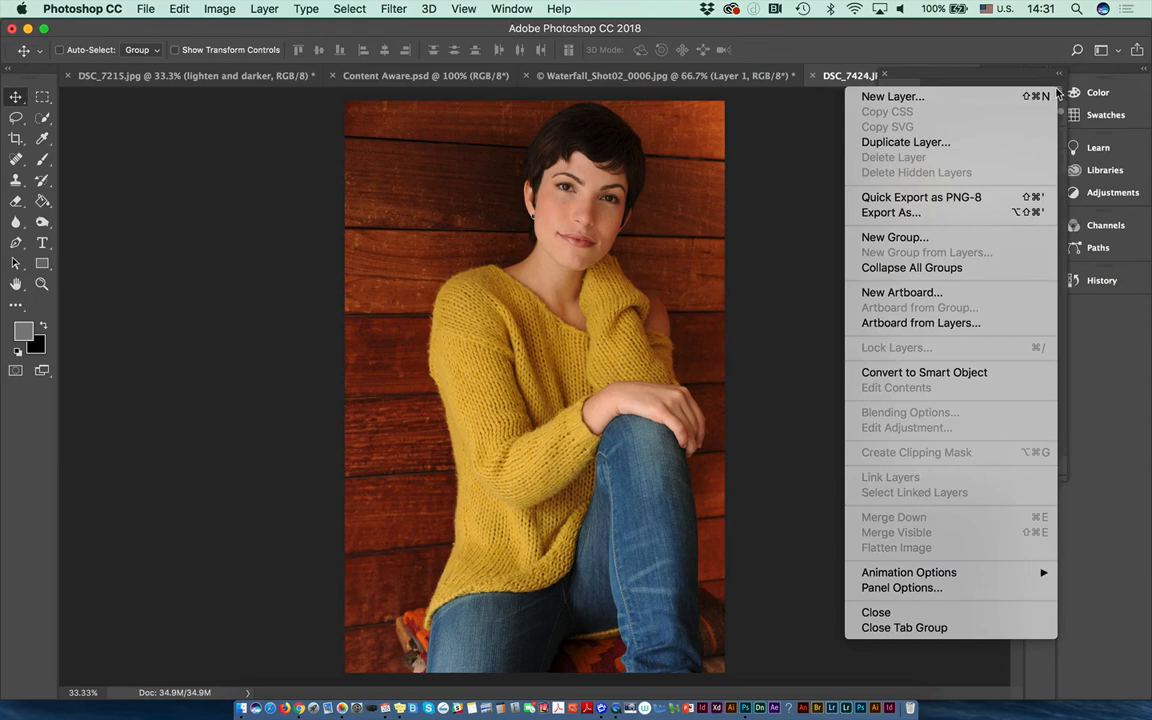
pyautogui.click(996, 143)
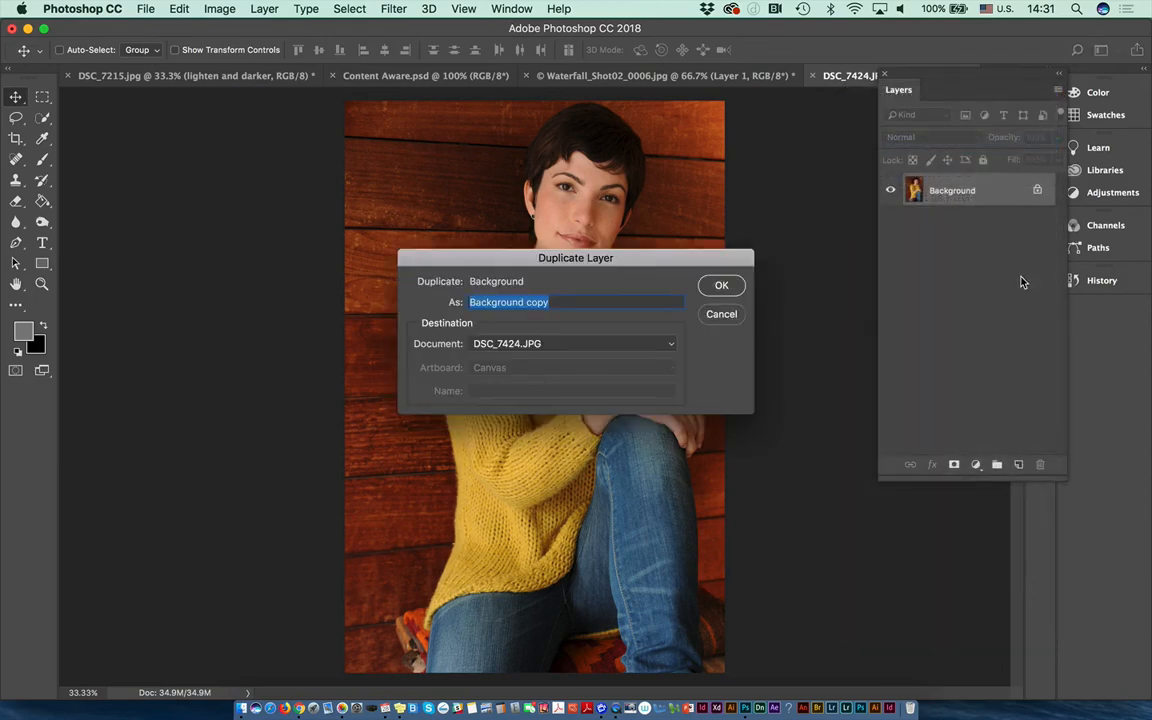
pyautogui.click(722, 284)
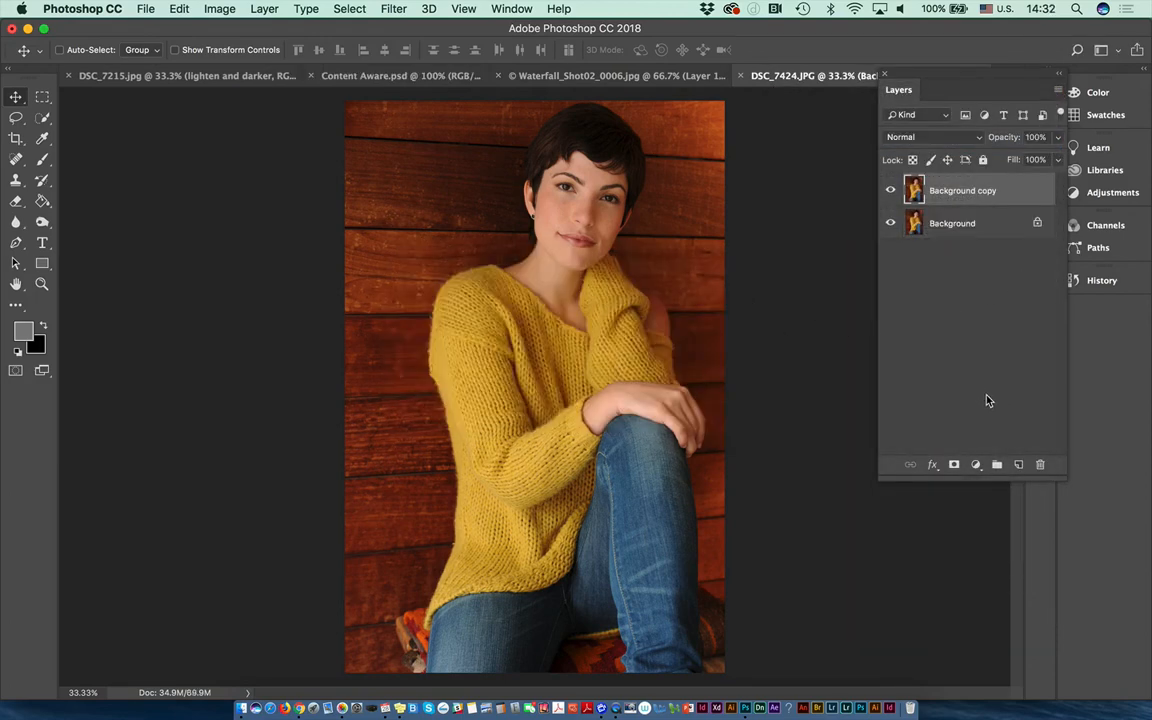
# Apply the Filter Gallery's Artistic Colored Pencil effect to the Background copy layer with pencil width 4, stroke pressure 8 and paper brightness 25.
pyautogui.click(392, 10)
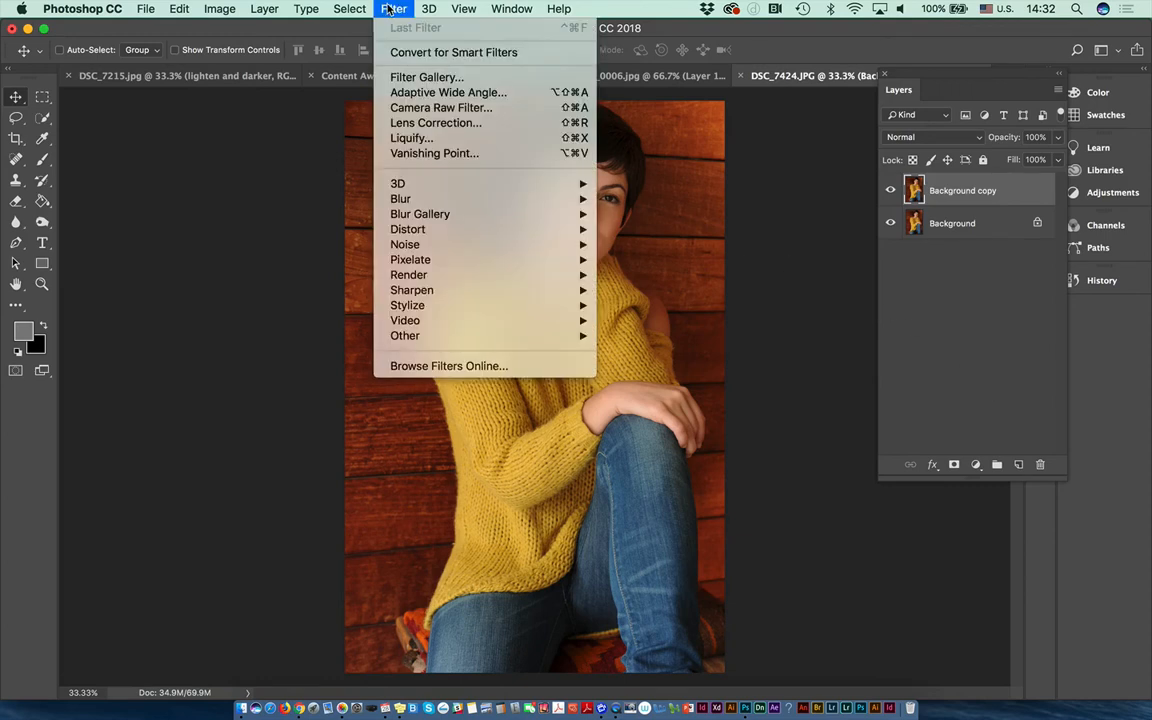
pyautogui.click(403, 80)
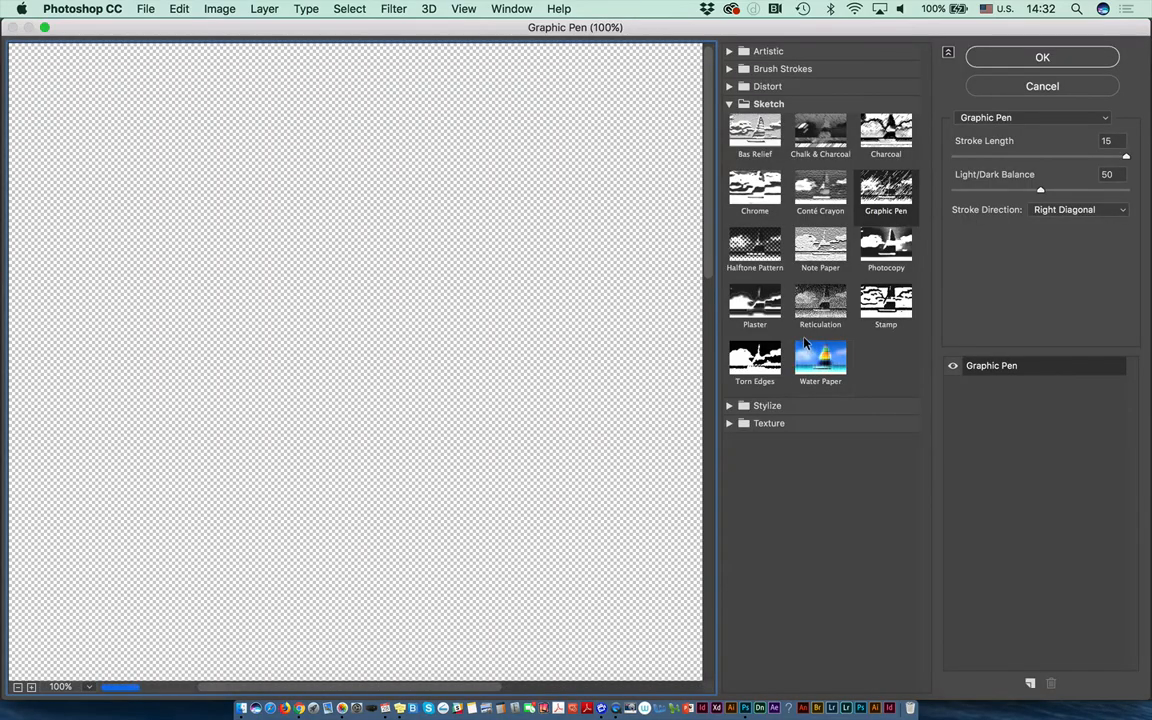
pyautogui.click(731, 52)
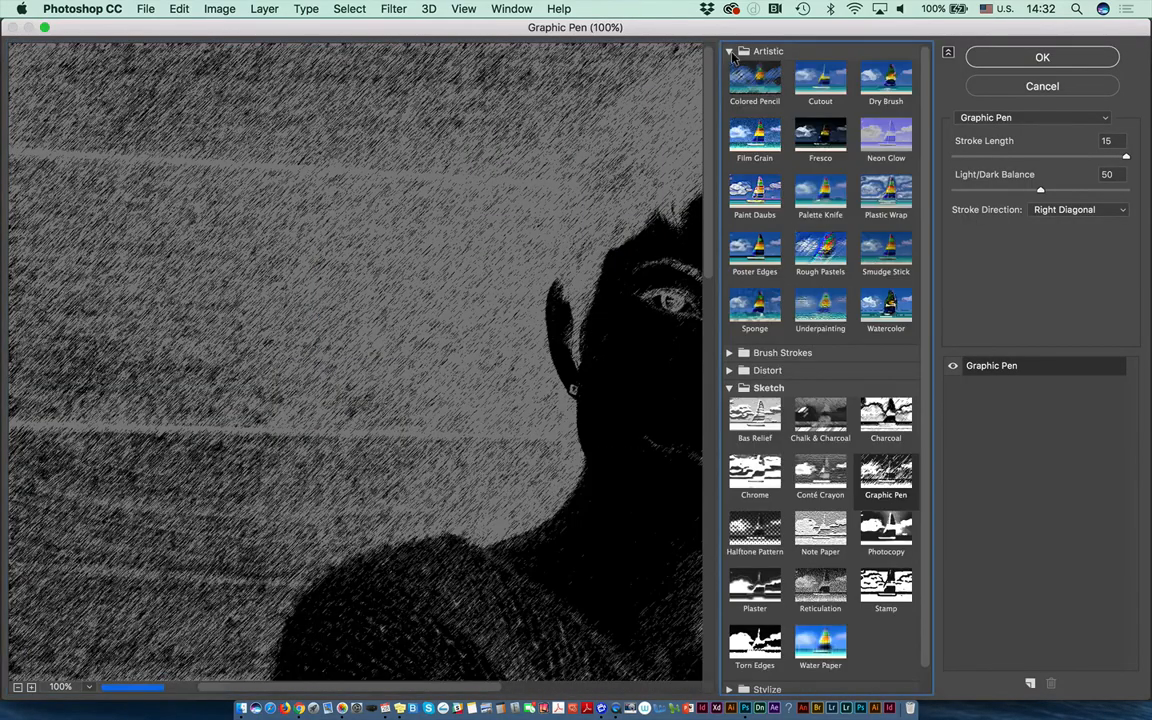
pyautogui.click(755, 82)
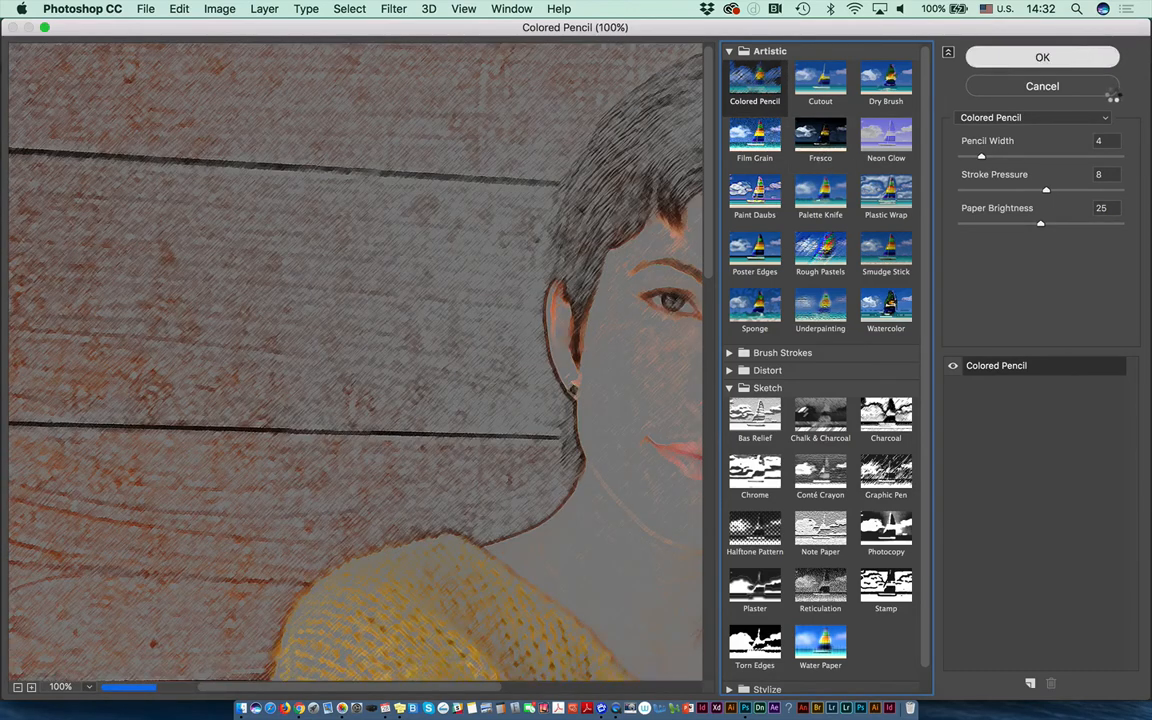
pyautogui.press('Return')
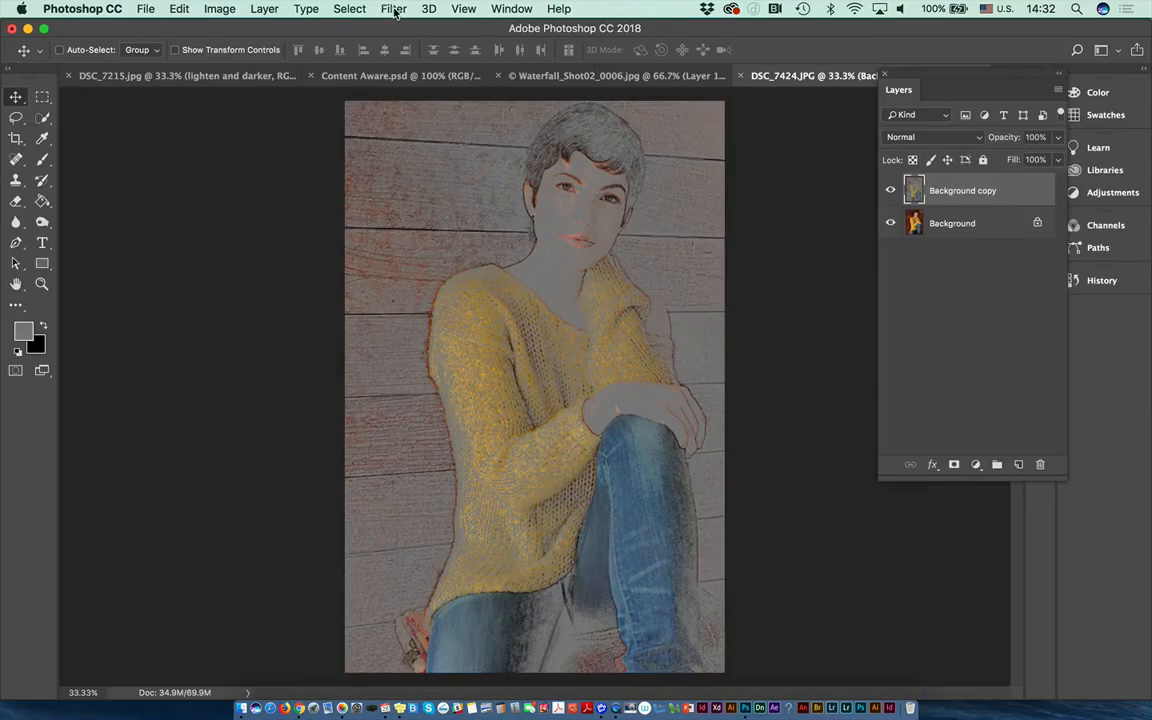
# Delete the filtered Background copy layer, leaving only the original Background.
pyautogui.click(393, 9)
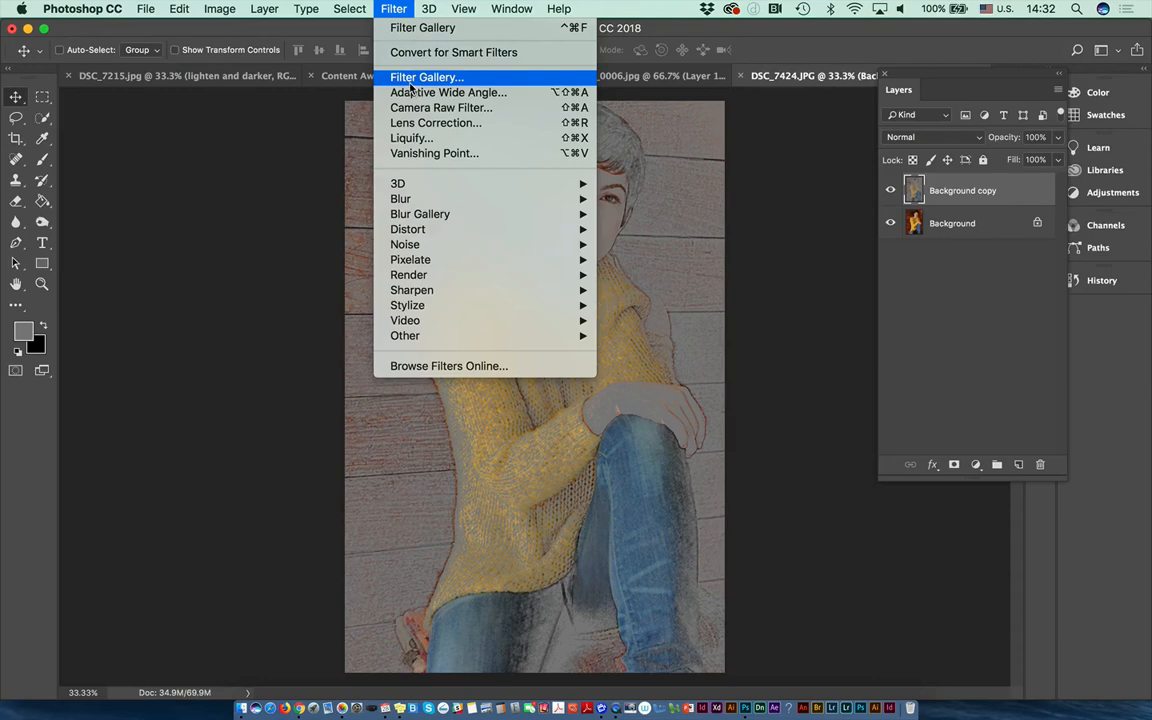
pyautogui.click(284, 136)
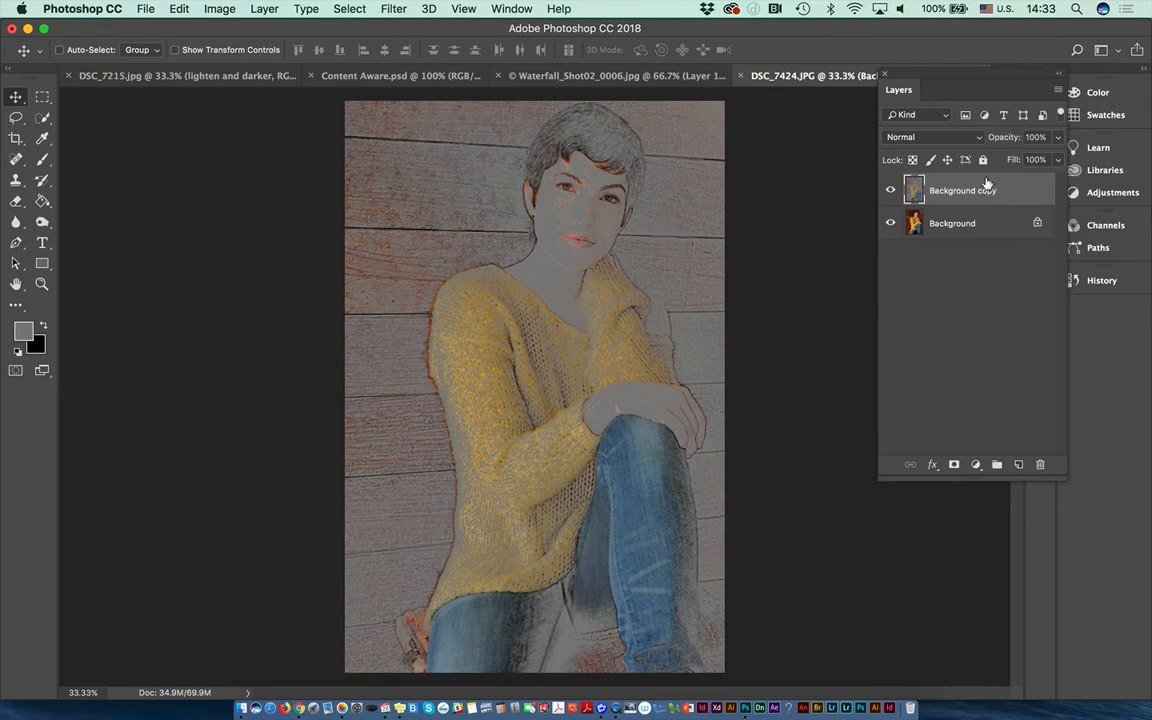
pyautogui.moveTo(998, 190); pyautogui.dragTo(1040, 464)
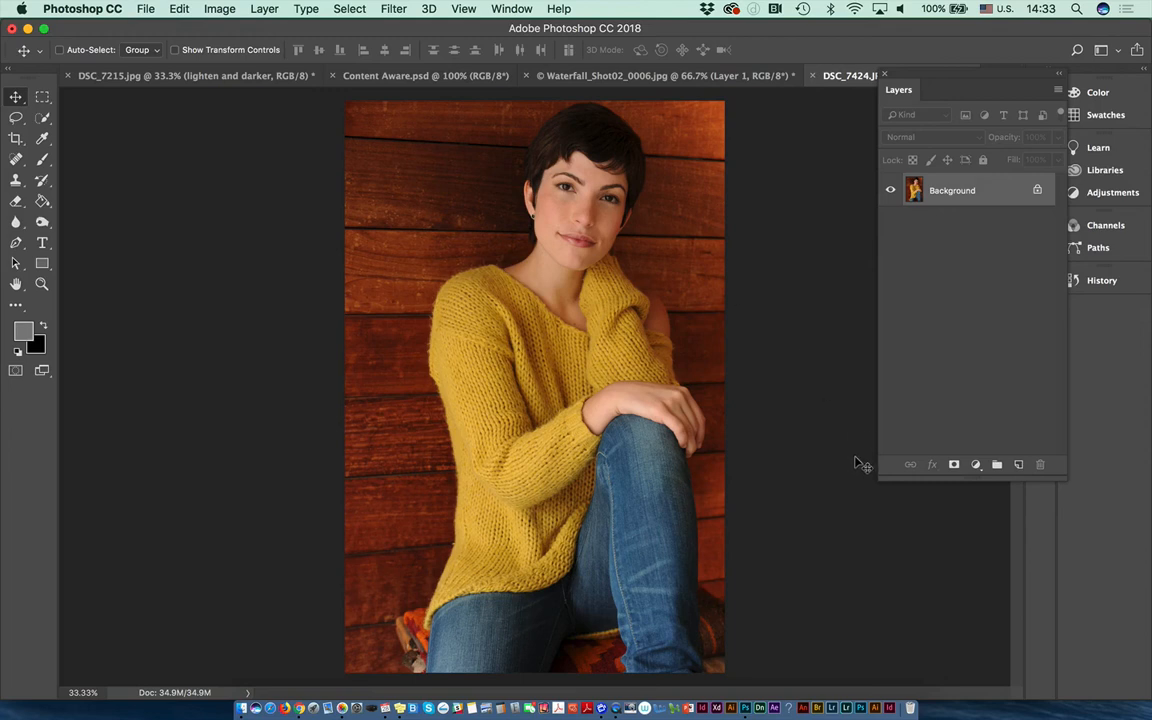
# Convert the Background layer into a smart object for Smart Filters and check whether the Brush tool can paint on it.
pyautogui.click(394, 9)
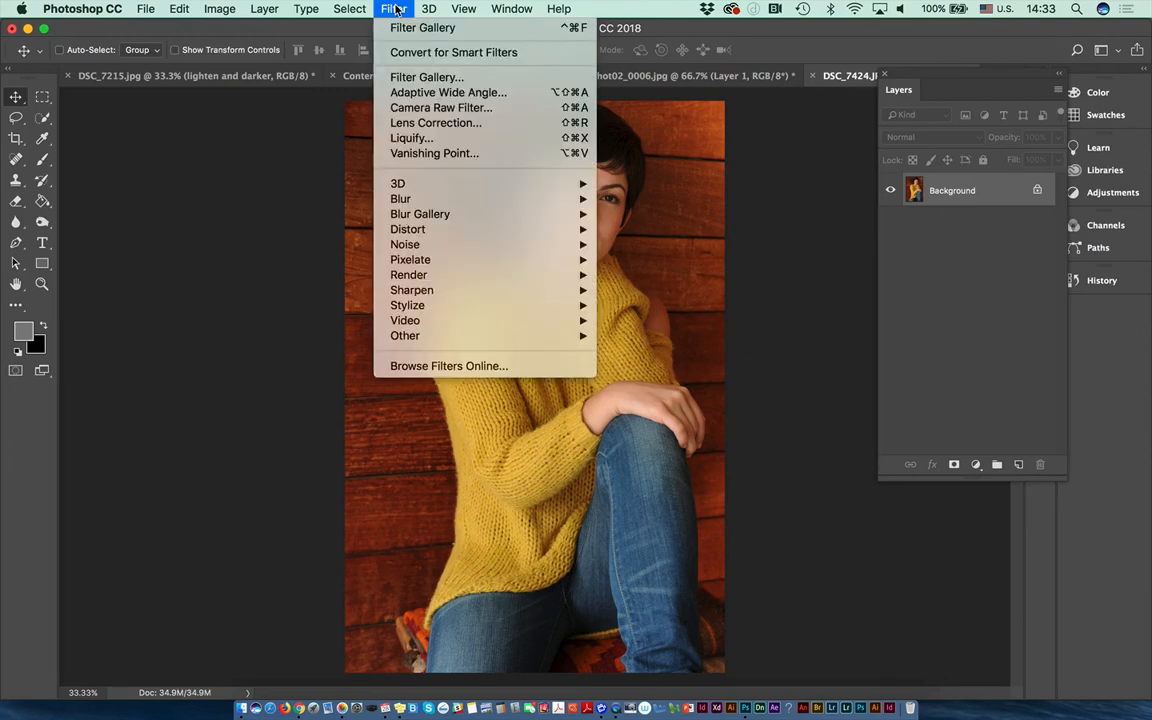
pyautogui.click(405, 55)
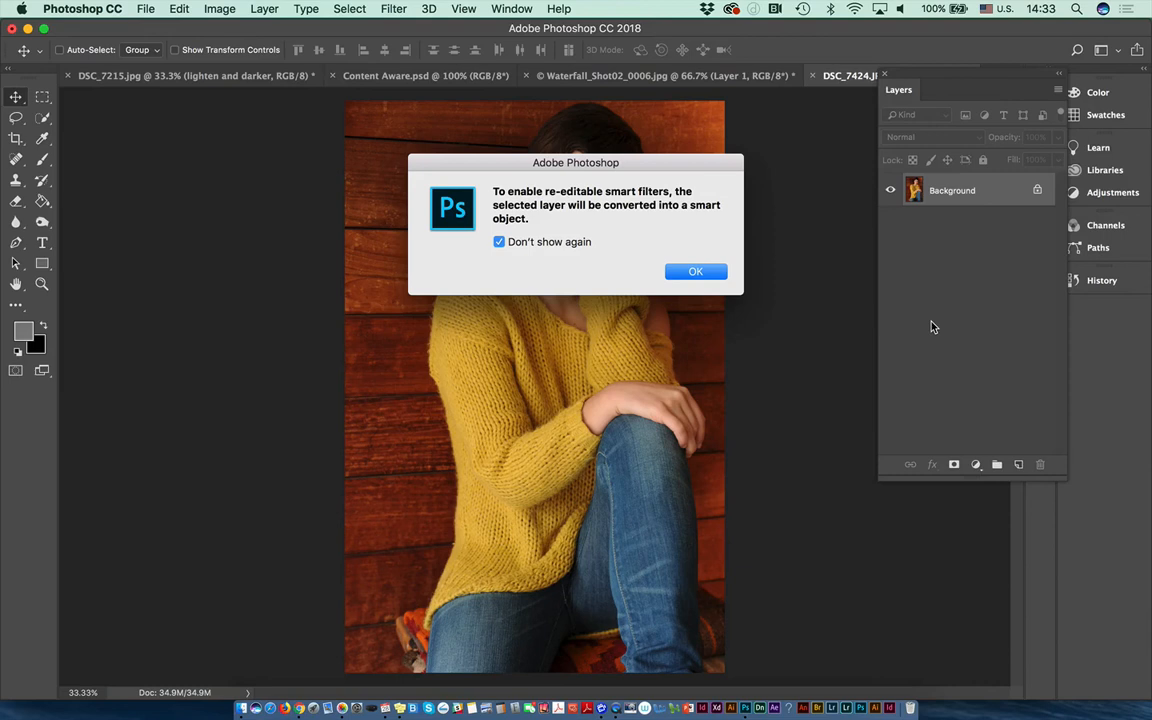
pyautogui.click(707, 272)
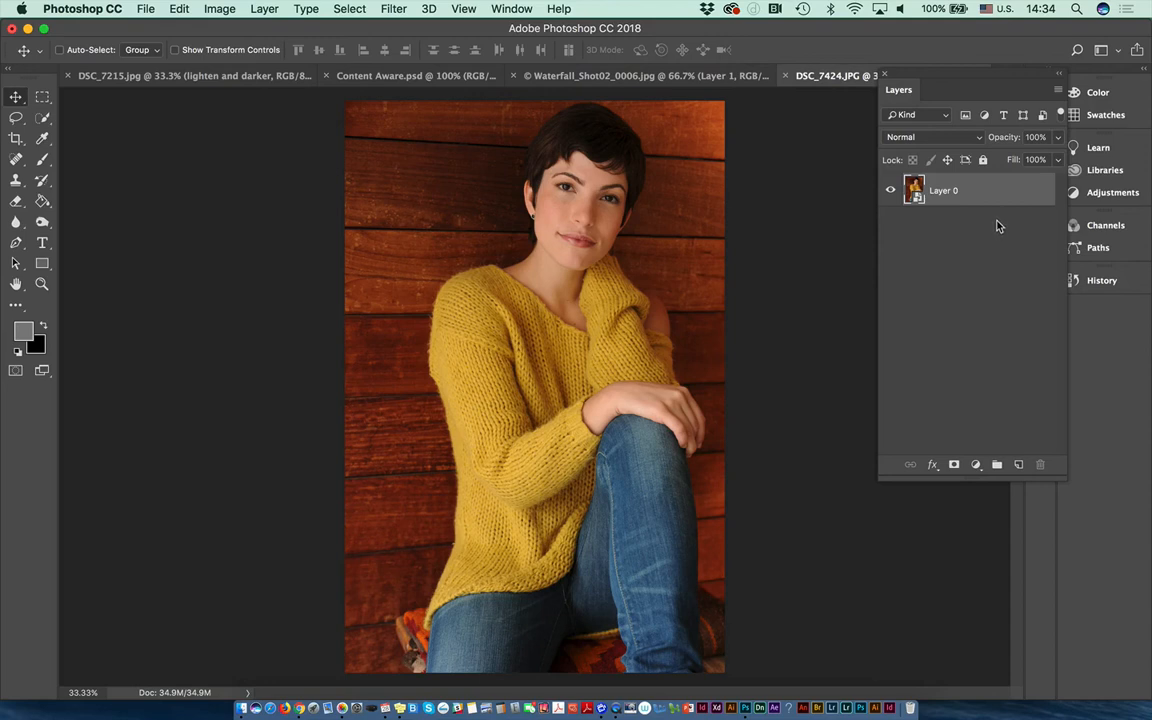
pyautogui.click(42, 160)
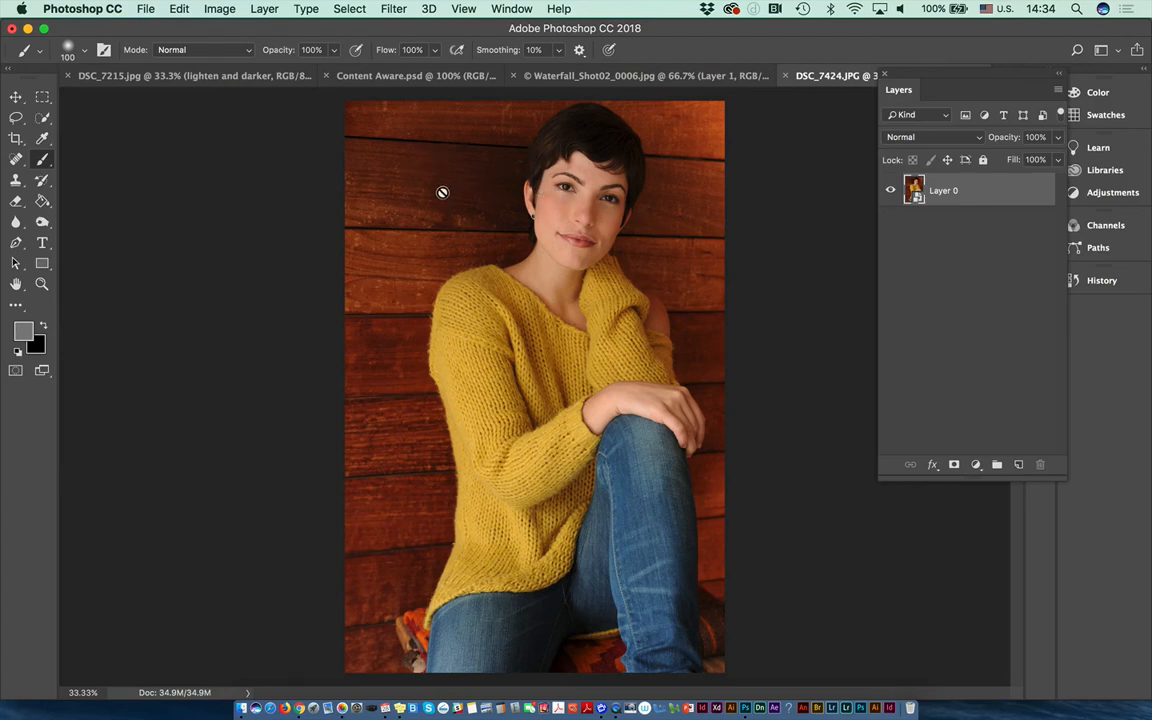
pyautogui.click(18, 96)
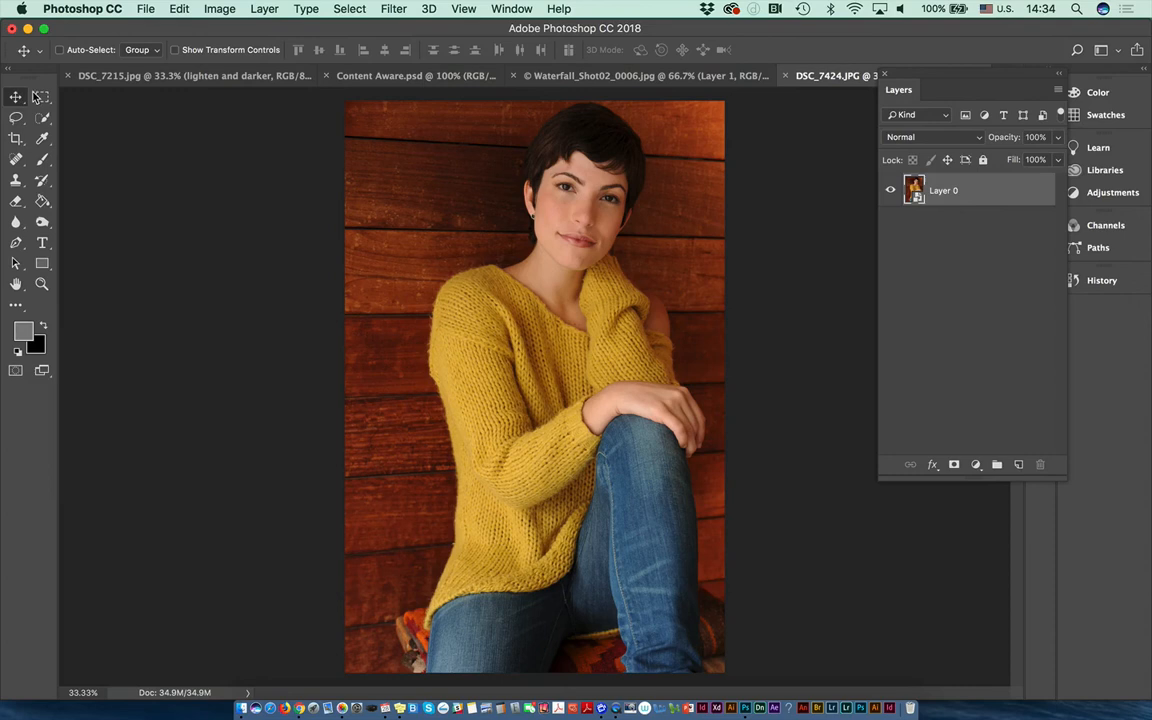
# Look through the filters offered for the smart object and open Liquify on Layer 0.
pyautogui.click(394, 9)
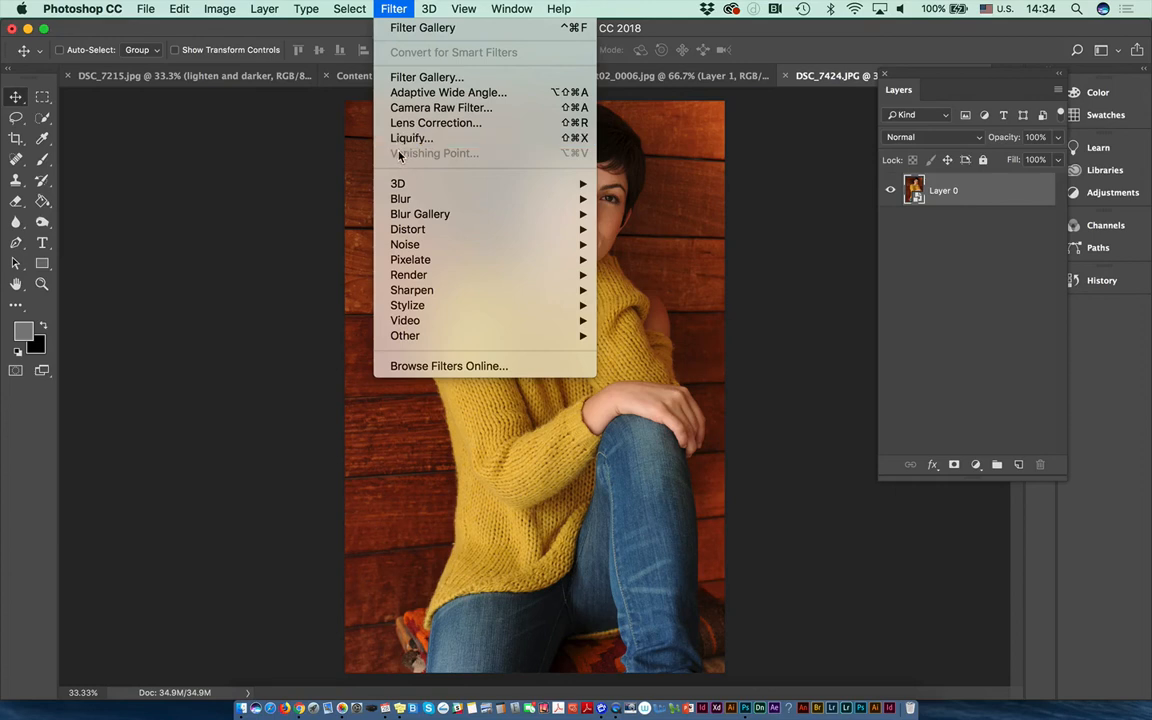
pyautogui.moveTo(403, 280)
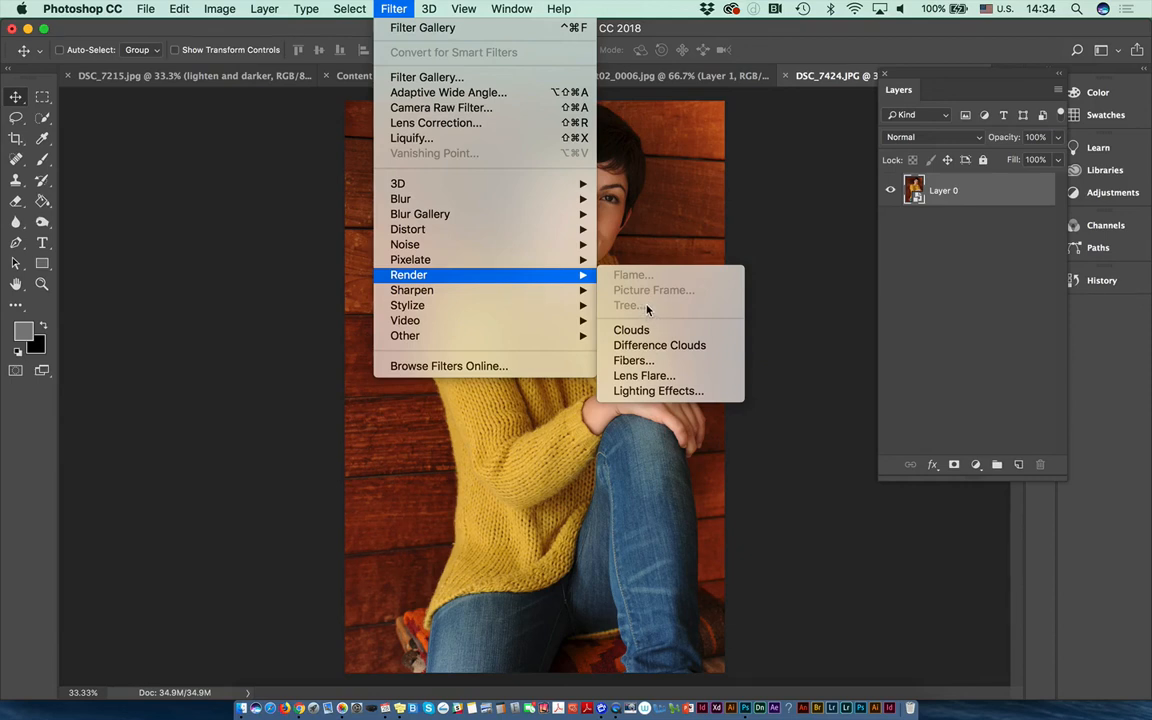
pyautogui.moveTo(402, 187)
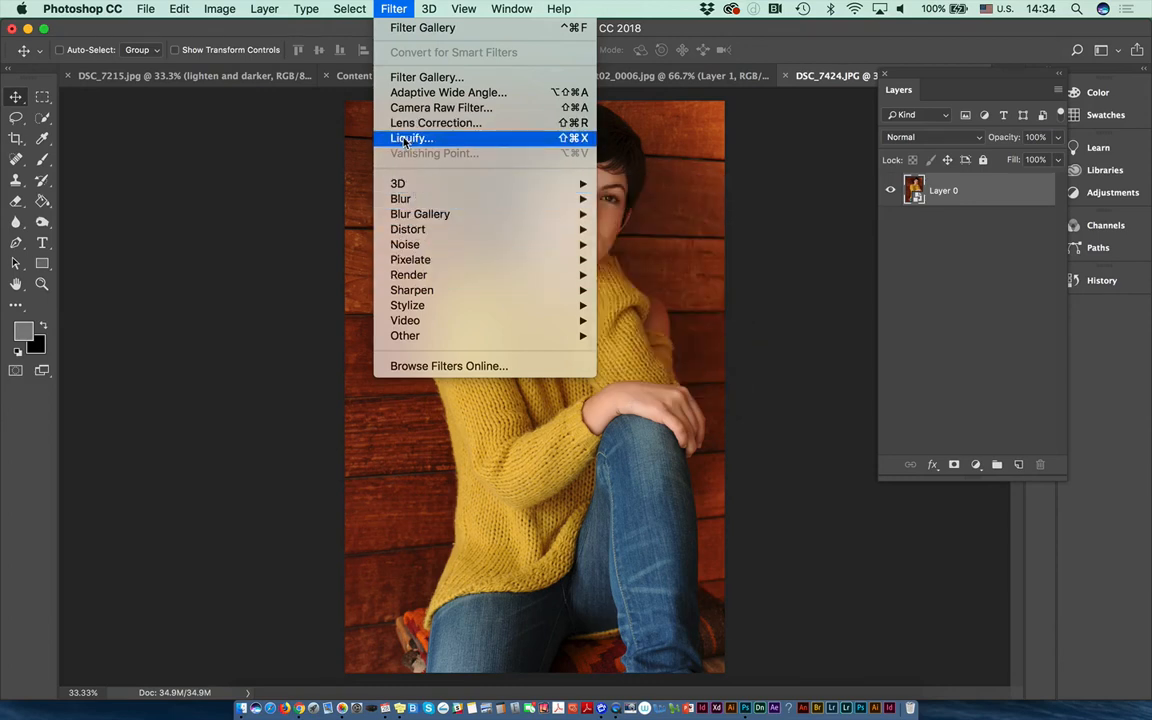
pyautogui.click(406, 140)
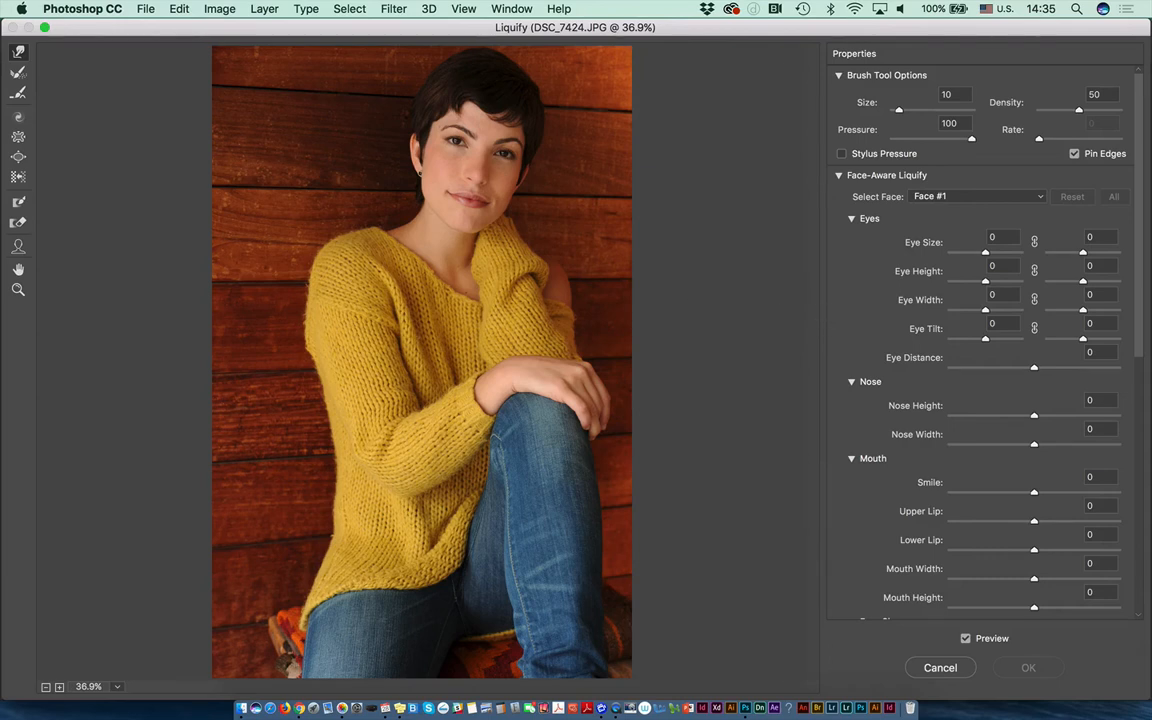
# Select the Face tool for the enlarged portrait and set the two eye sizes to 100 and 43.
pyautogui.click(18, 290)
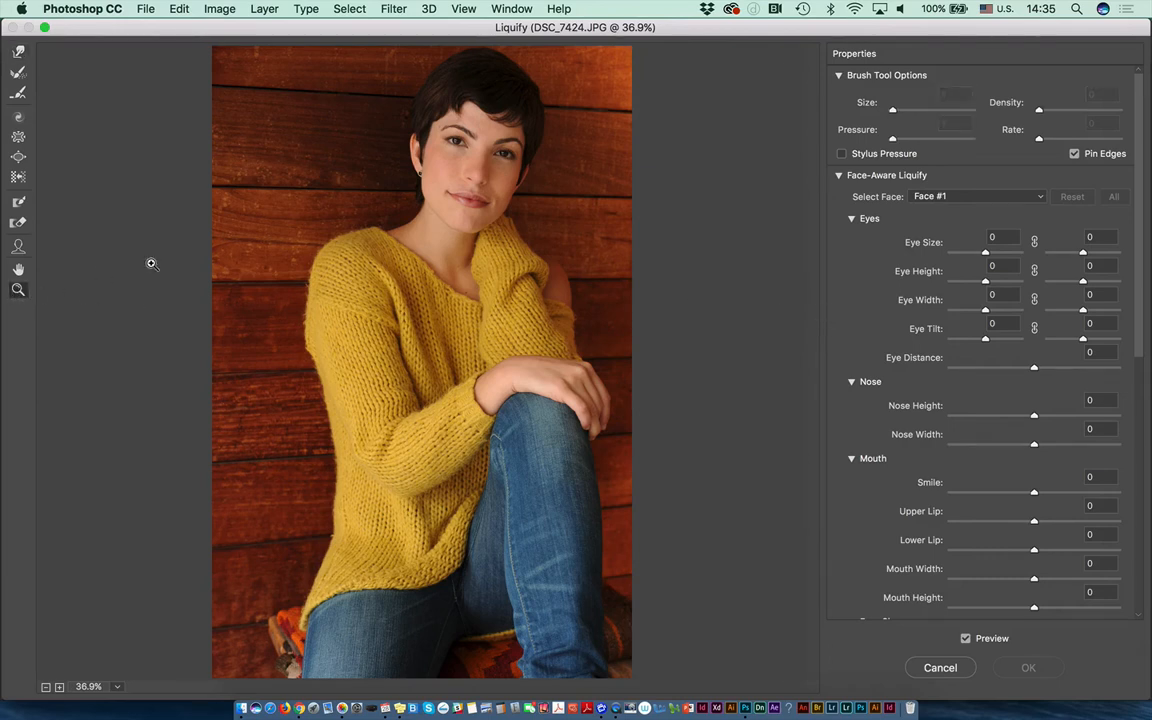
pyautogui.click(480, 232)
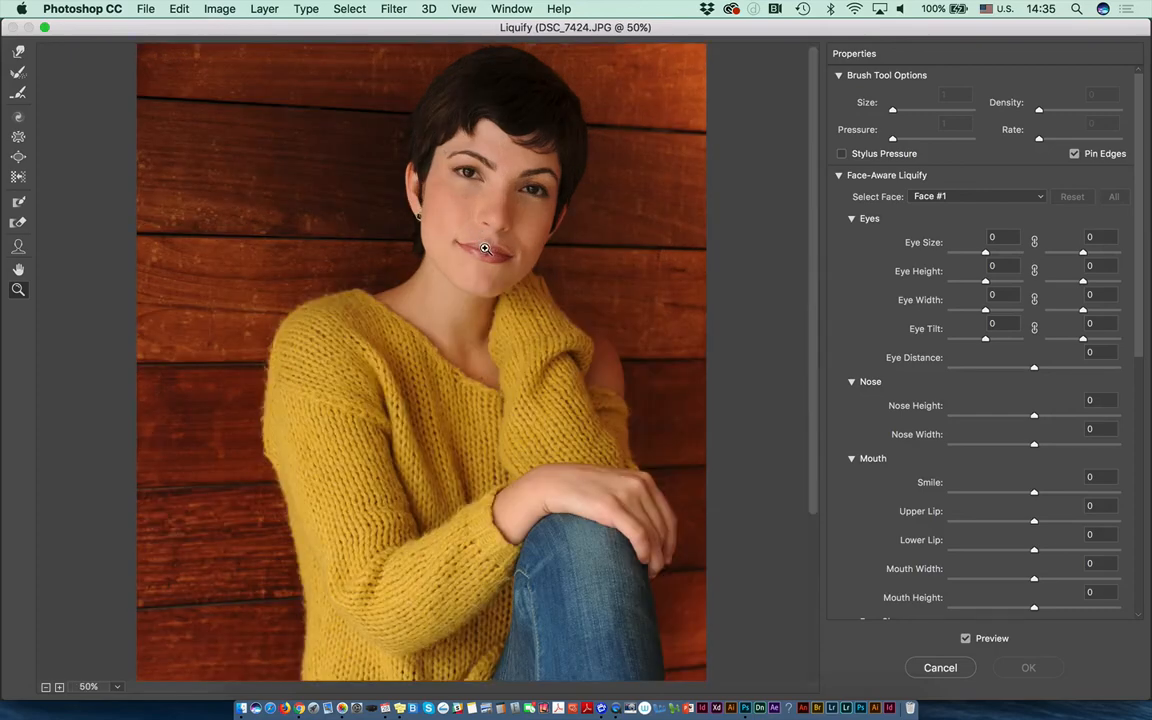
pyautogui.click(486, 244)
pyautogui.click(488, 250)
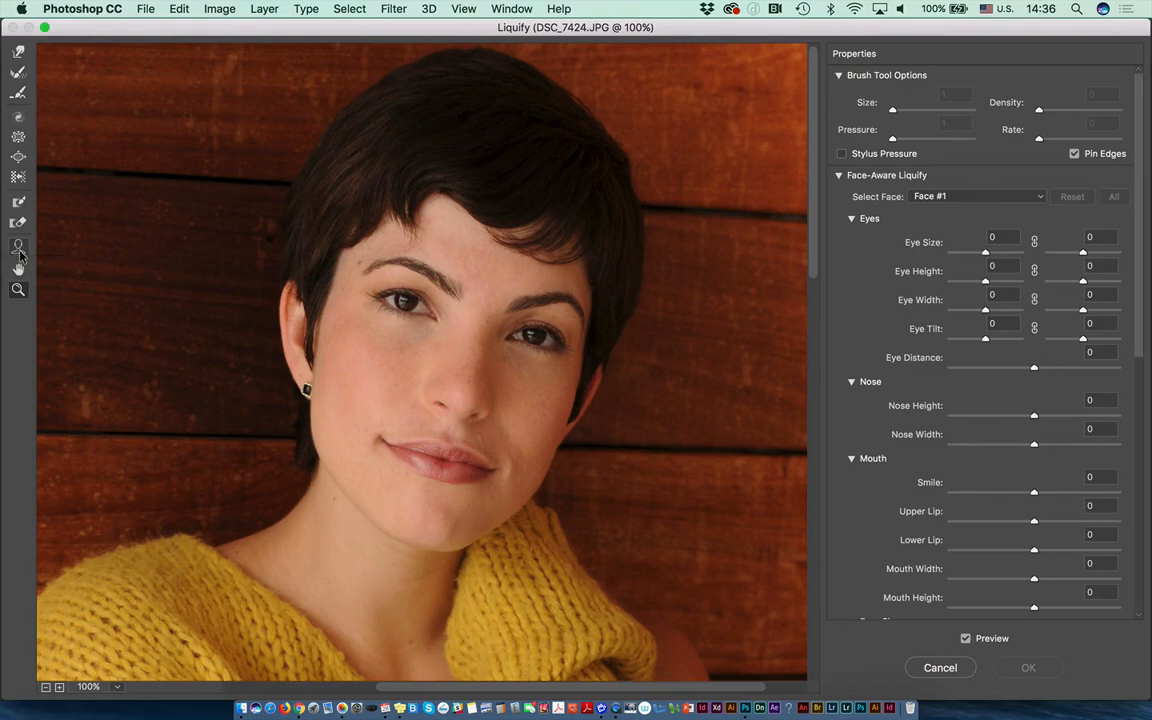
pyautogui.click(18, 249)
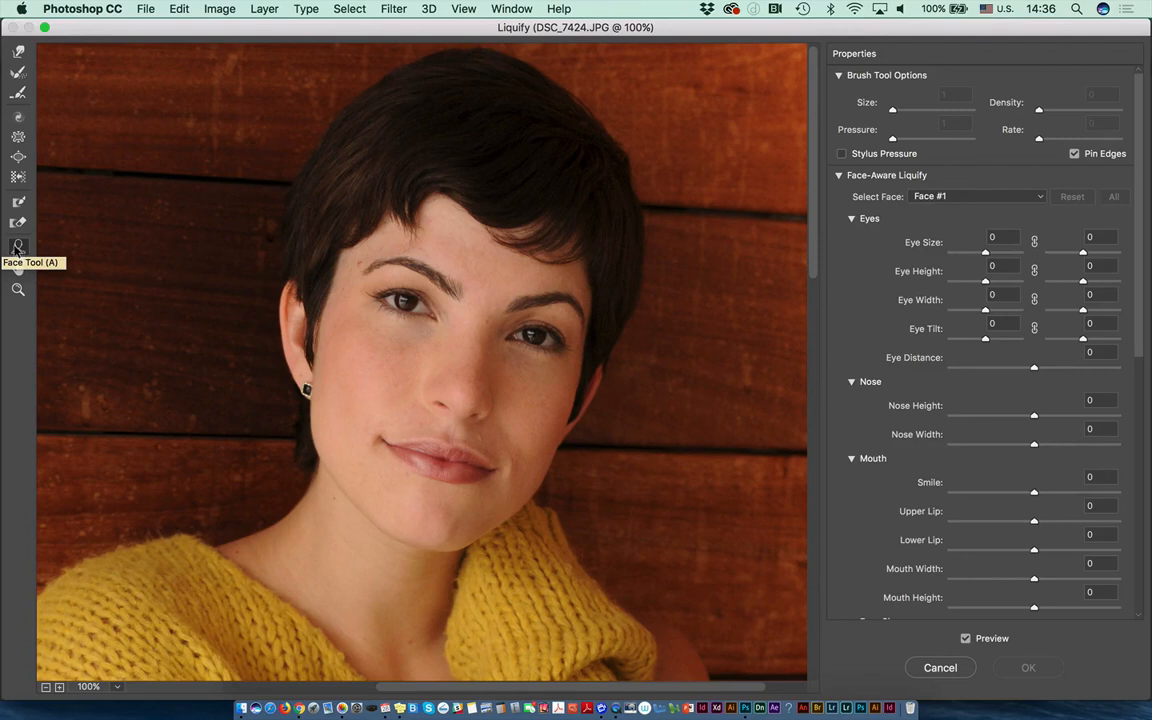
pyautogui.click(17, 248)
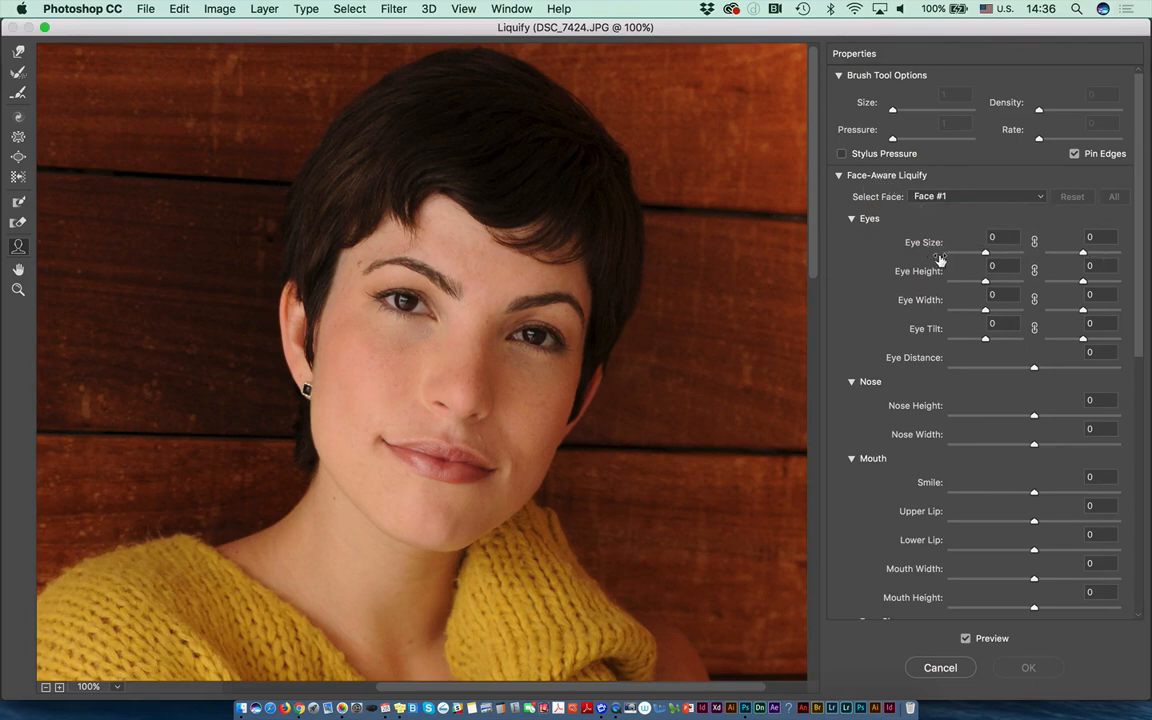
pyautogui.moveTo(921, 249); pyautogui.dragTo(992, 236)
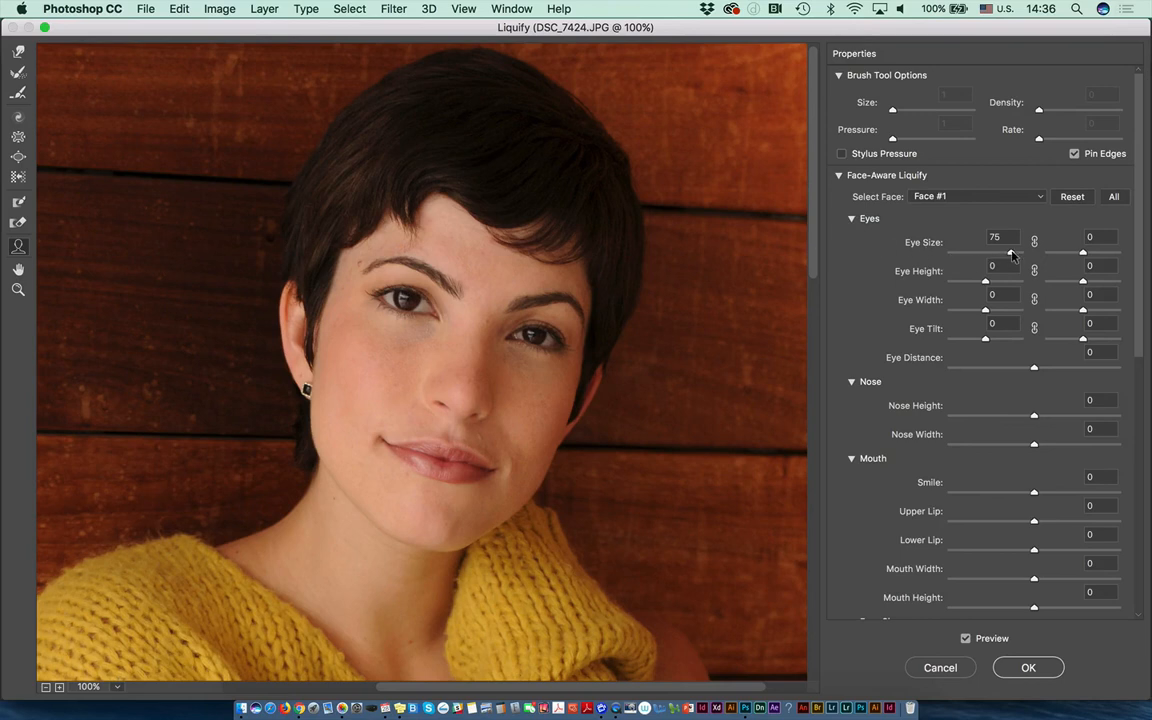
pyautogui.moveTo(1012, 254); pyautogui.dragTo(1095, 252)
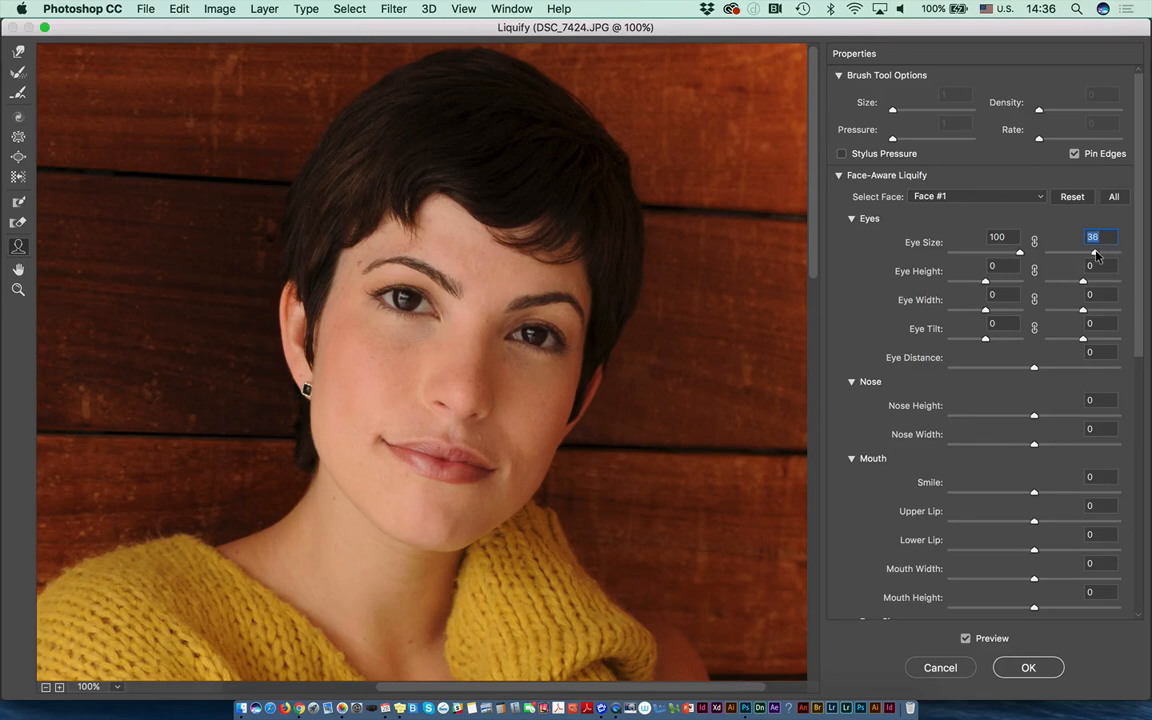
# Set eye height to 86 and 52, eye width to 70 and 66, eye distance to -12, nose height to 20 and nose width to -100.
pyautogui.moveTo(986, 282); pyautogui.dragTo(1103, 281)
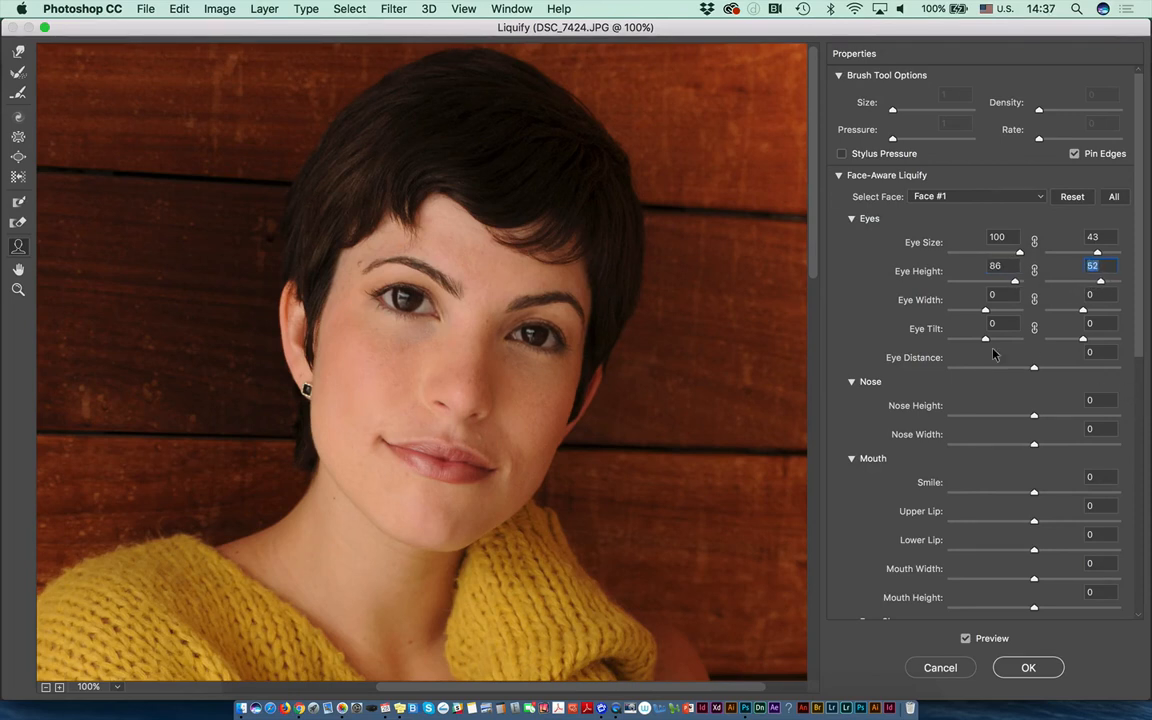
pyautogui.moveTo(987, 313)
pyautogui.mouseDown()
pyautogui.moveTo(960, 313)
pyautogui.moveTo(1008, 312)
pyautogui.mouseUp()
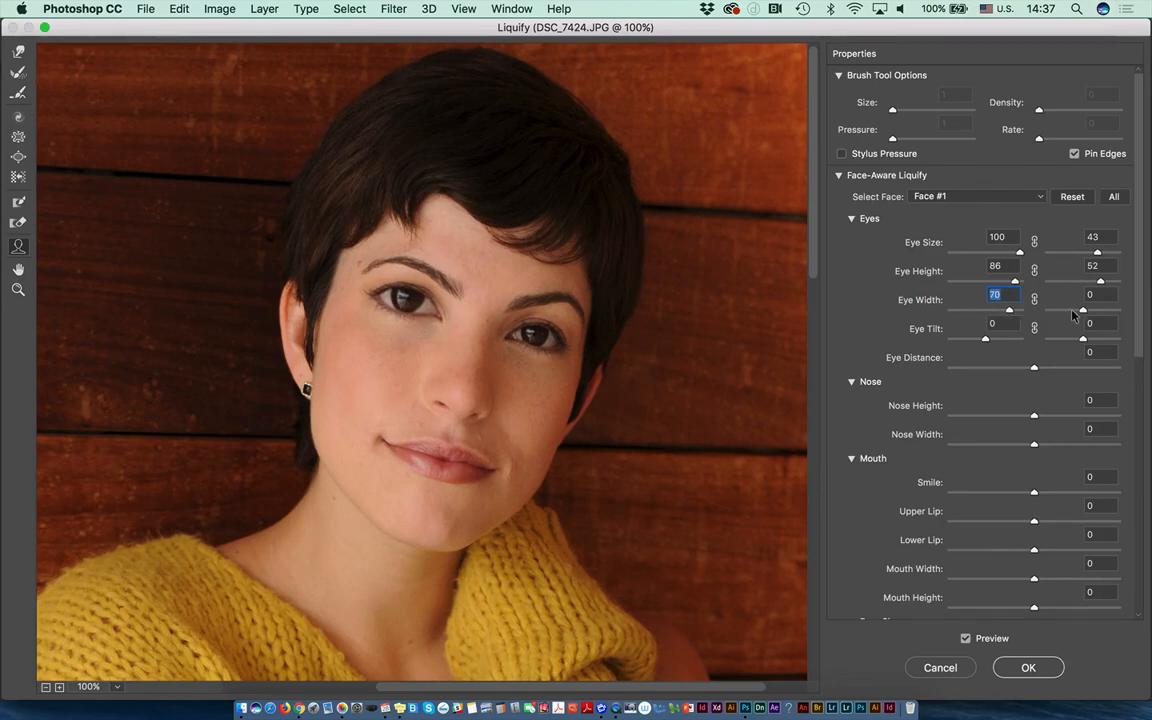
pyautogui.moveTo(1083, 311); pyautogui.dragTo(1105, 312)
pyautogui.moveTo(1034, 368)
pyautogui.mouseDown()
pyautogui.moveTo(845, 344)
pyautogui.moveTo(1108, 364)
pyautogui.moveTo(1008, 368)
pyautogui.moveTo(1023, 372)
pyautogui.mouseUp()
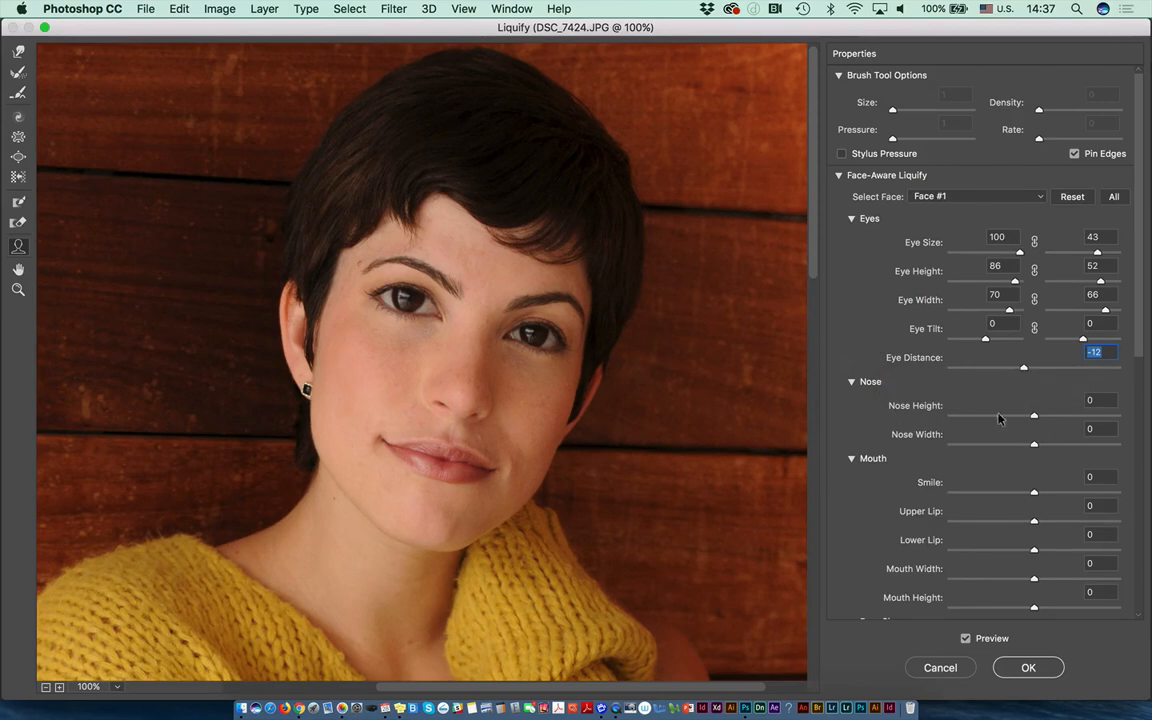
pyautogui.moveTo(1034, 418); pyautogui.dragTo(937, 465)
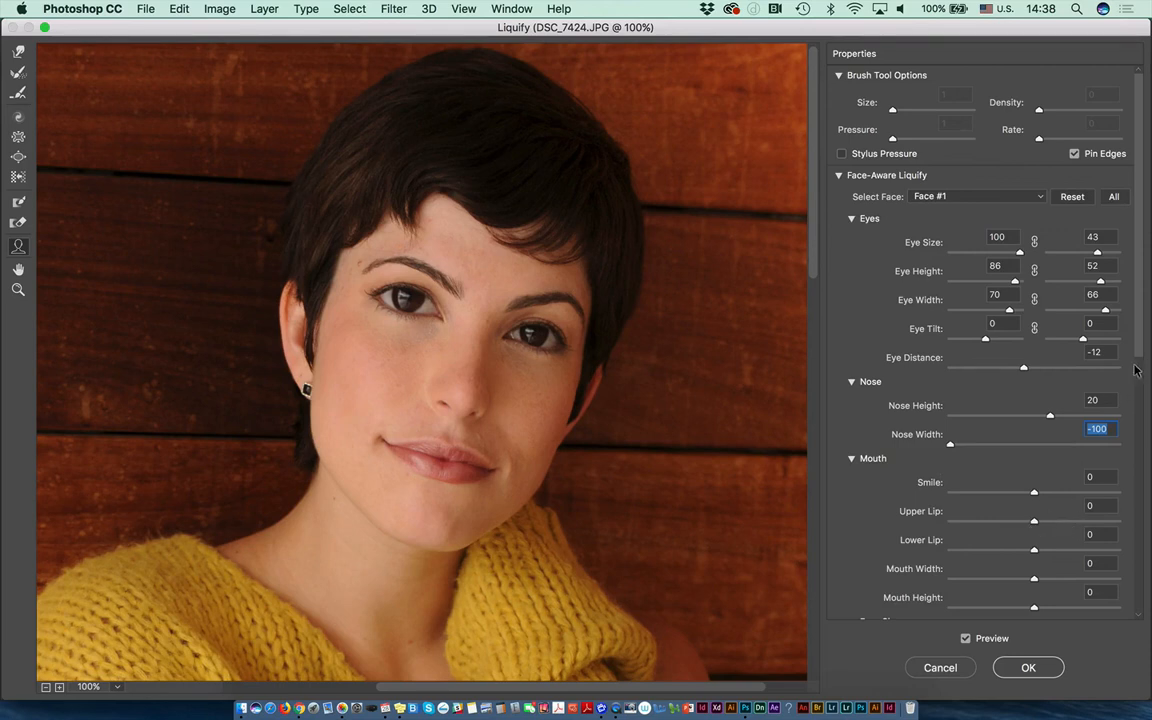
# Set the mouth's smile to 100, lower lip to -68, mouth width to 100 and mouth height to 100.
pyautogui.scroll(-1, 1138, 360)
pyautogui.scroll(-5, 1138, 360)
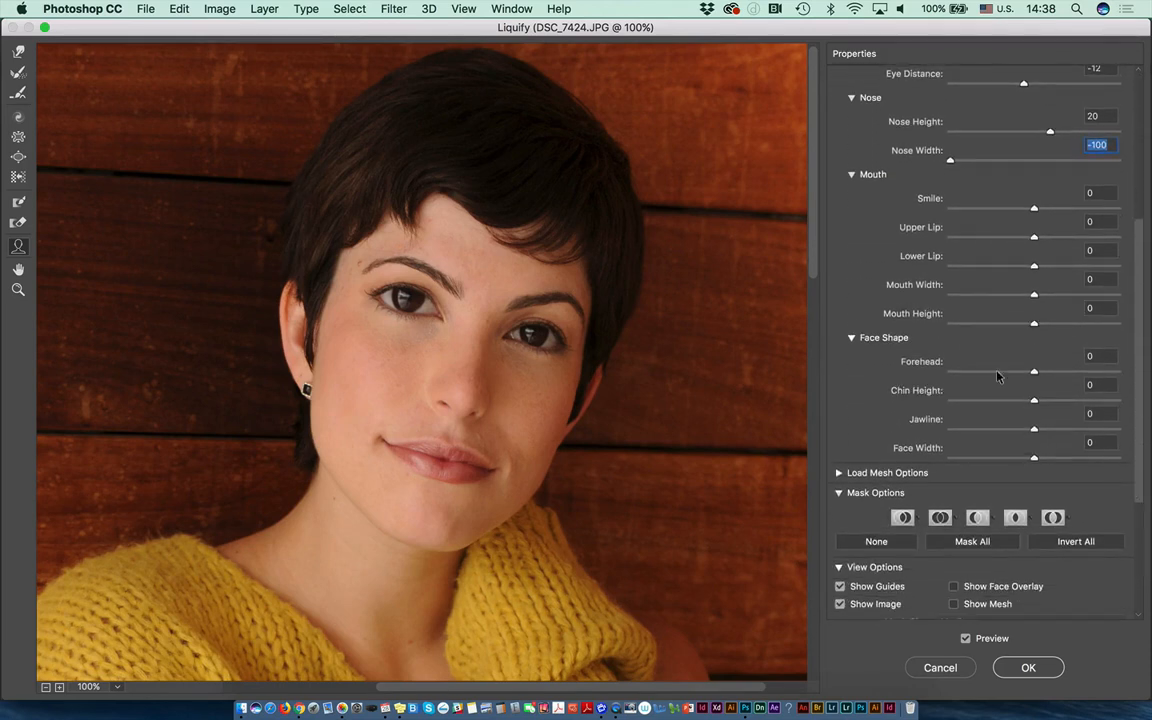
pyautogui.moveTo(1034, 207); pyautogui.dragTo(1128, 241)
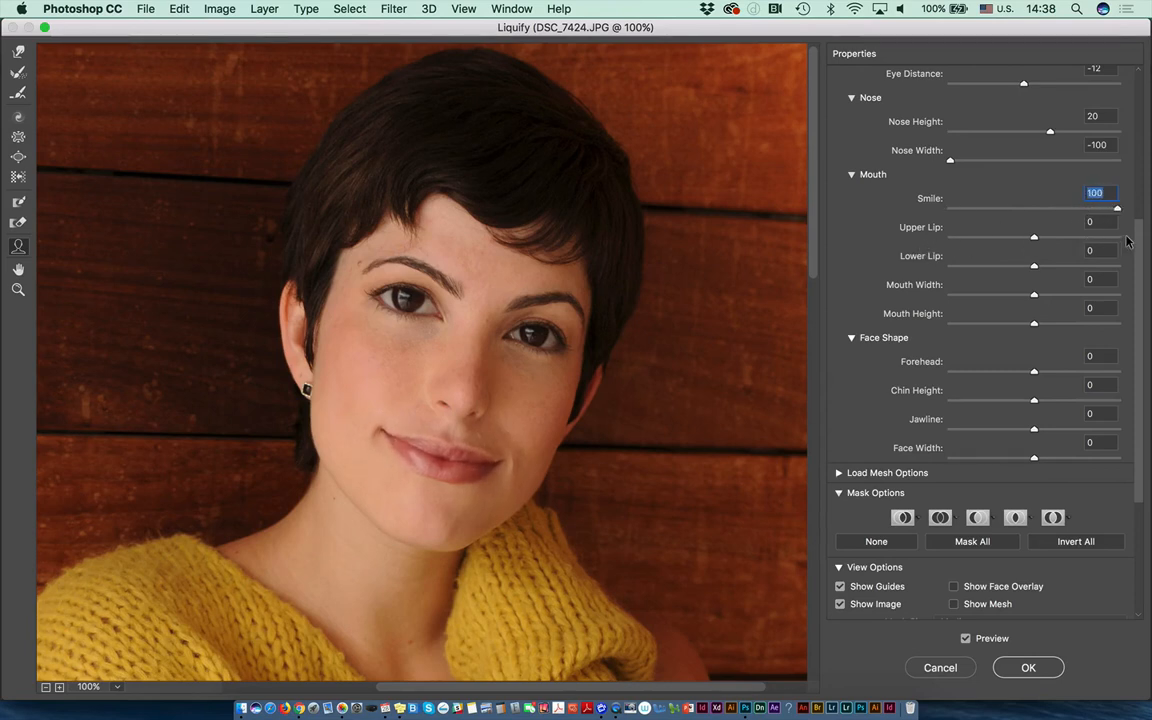
pyautogui.moveTo(1034, 265); pyautogui.dragTo(979, 270)
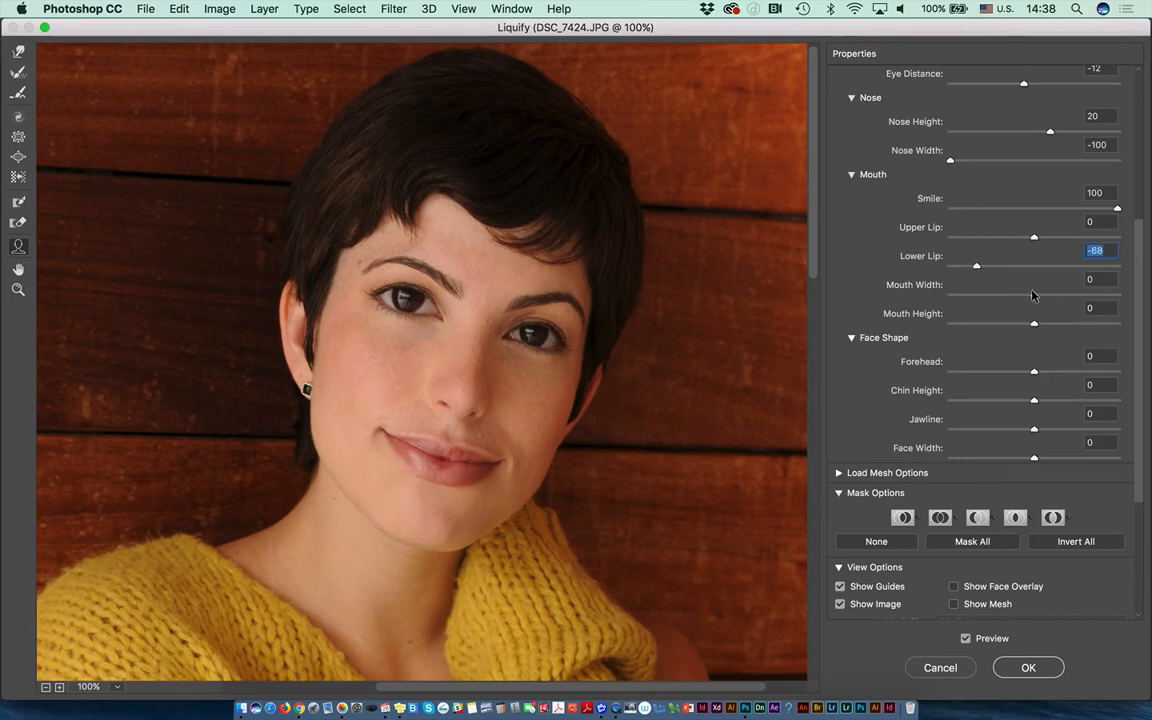
pyautogui.moveTo(1034, 297); pyautogui.dragTo(1119, 296)
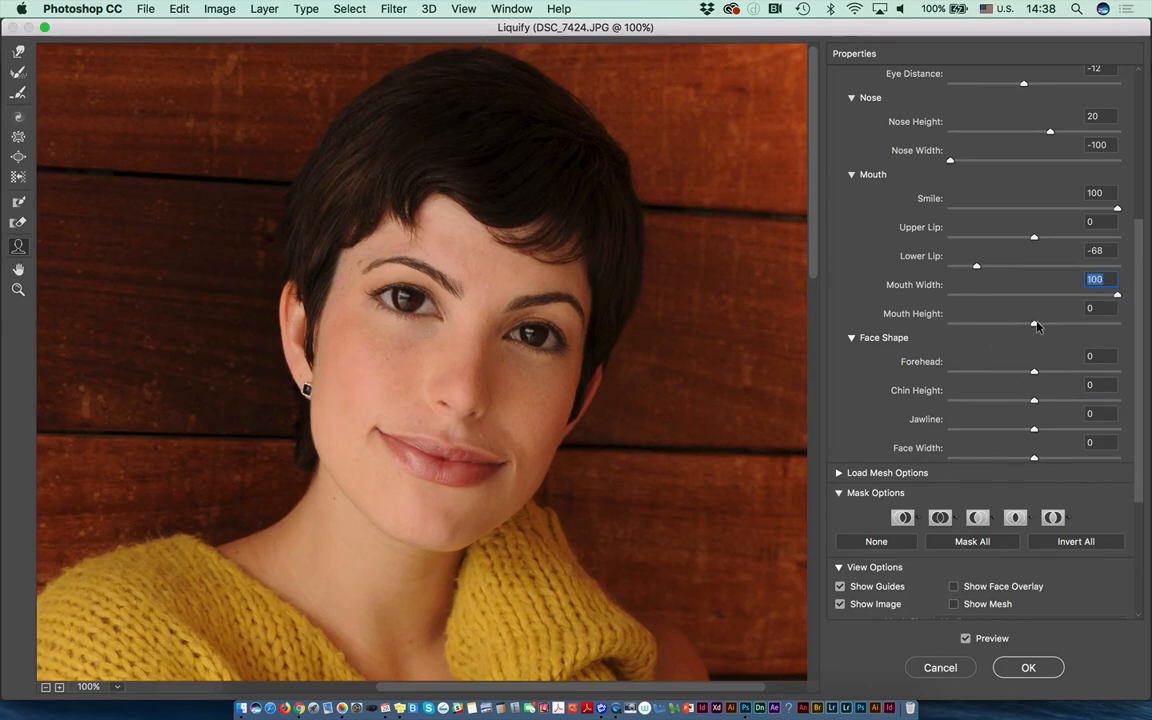
pyautogui.moveTo(1034, 324); pyautogui.dragTo(1119, 323)
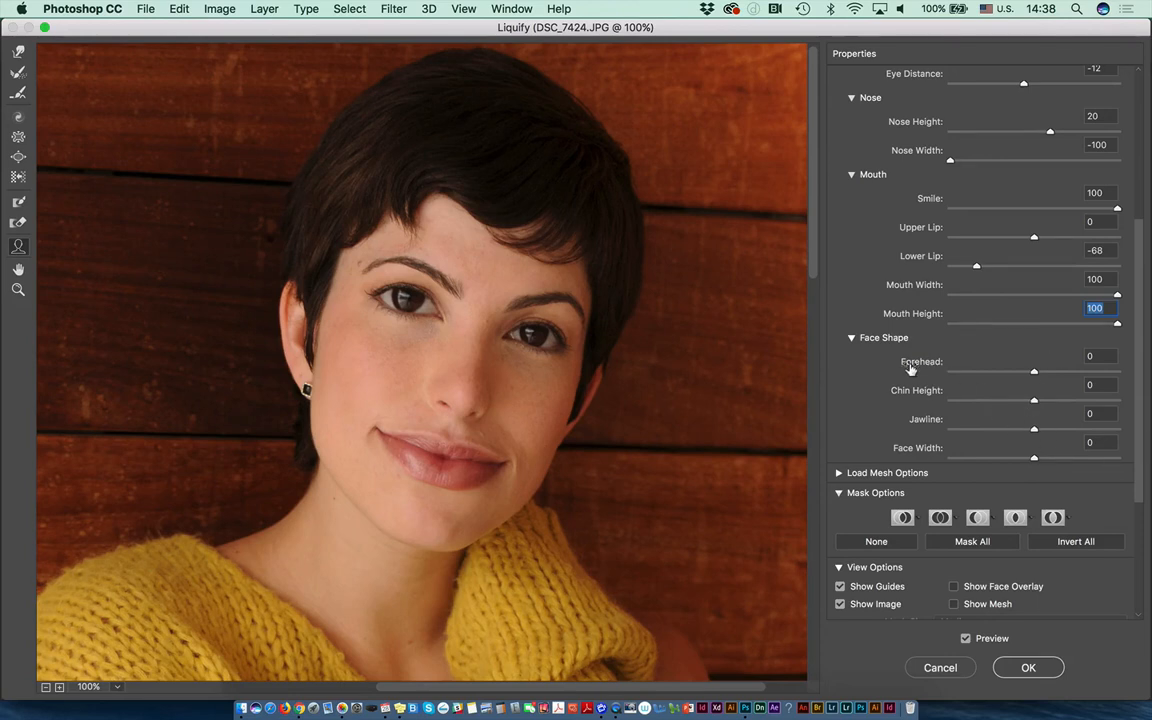
# Set forehead to -79, chin height to 79, jawline to 55 and face width to 100, and apply Liquify to Layer 0.
pyautogui.moveTo(1034, 371); pyautogui.dragTo(975, 422)
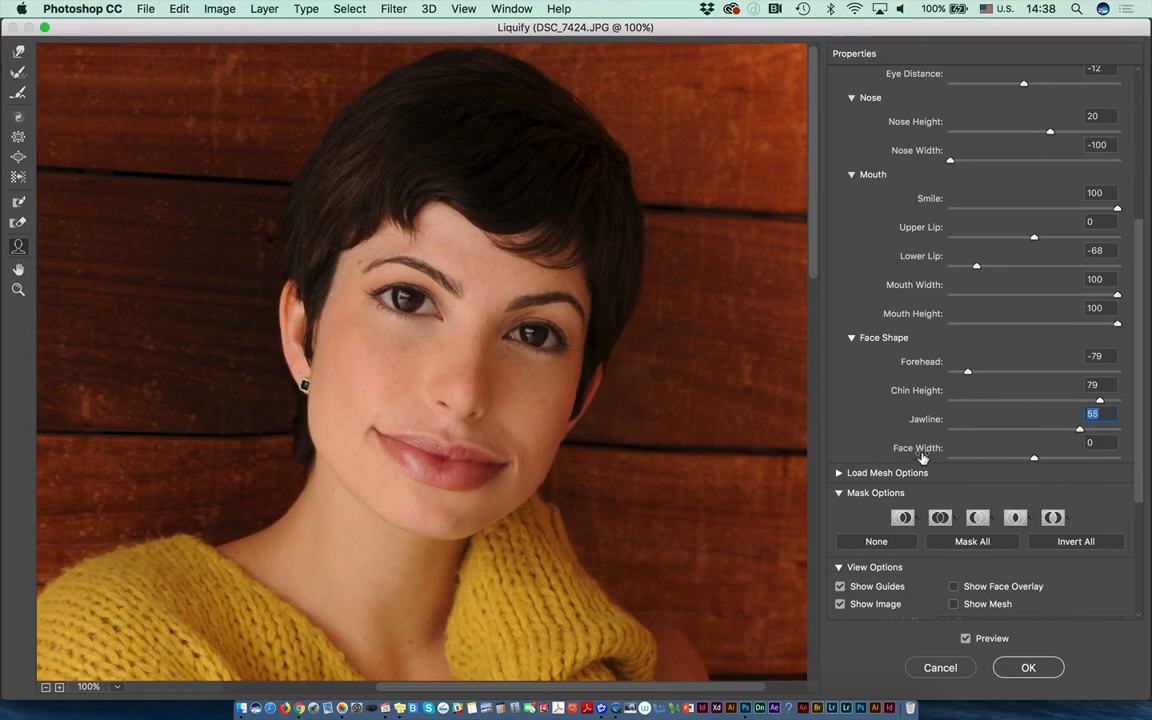
pyautogui.moveTo(918, 450); pyautogui.dragTo(1010, 453)
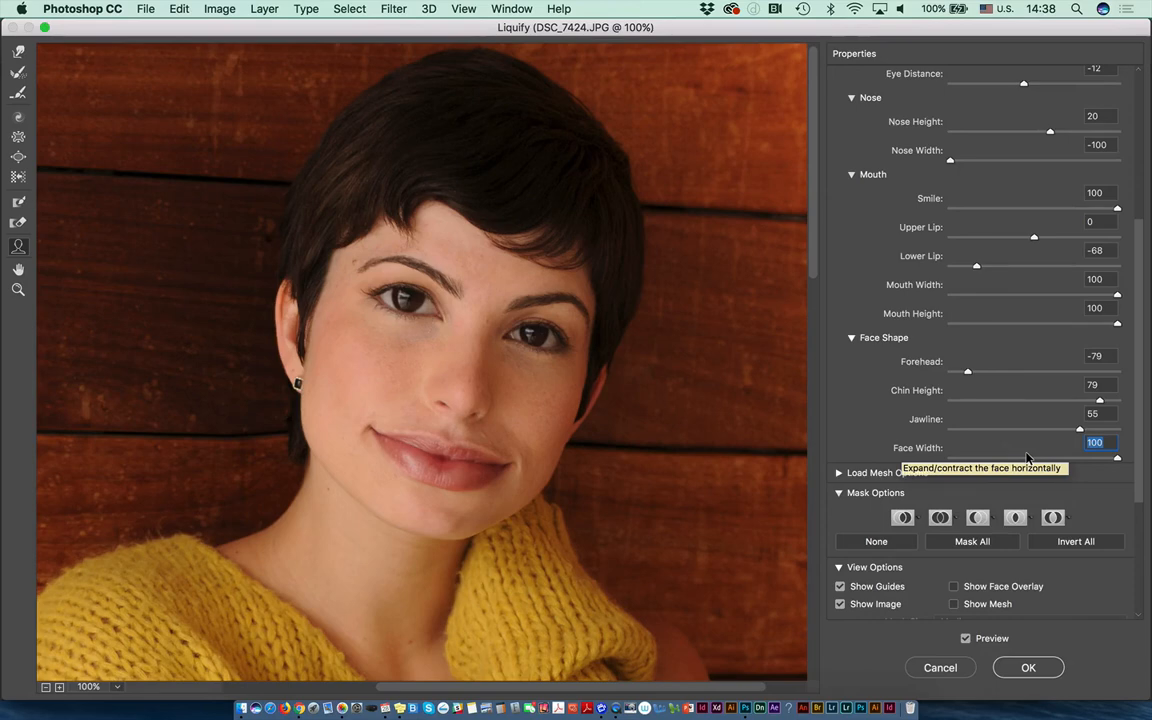
pyautogui.click(1027, 668)
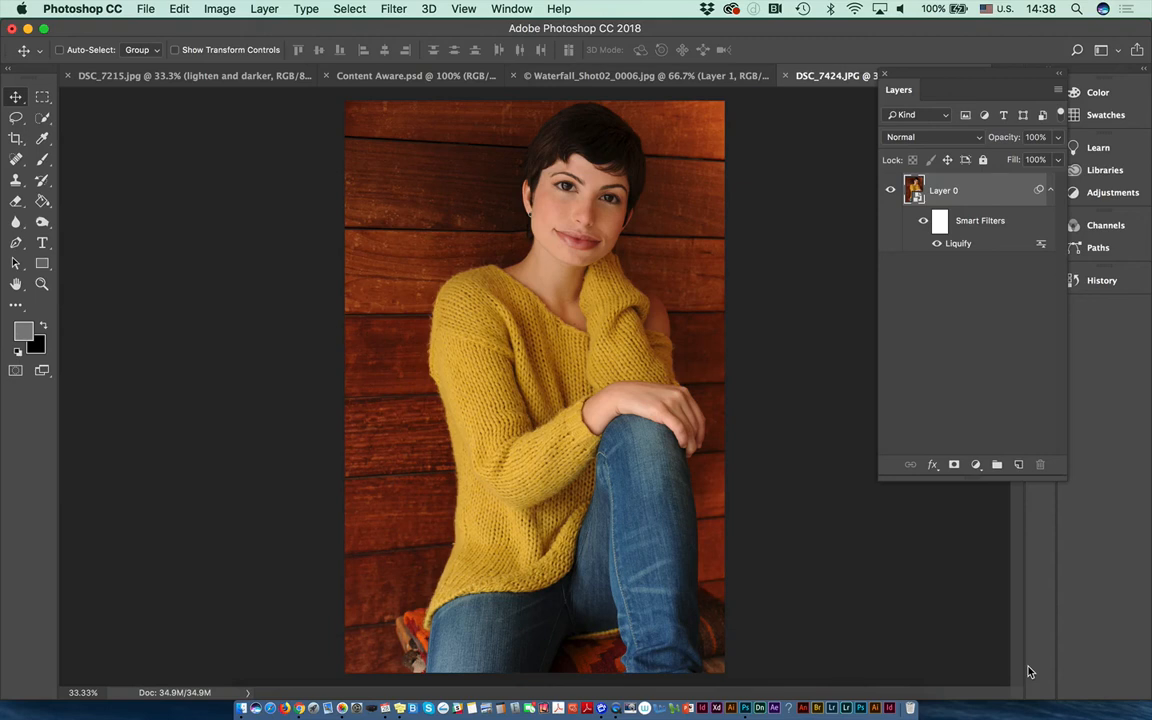
# Compare the portrait with the Liquify smart filter off and on, and reopen the filter's settings.
pyautogui.click(936, 244)
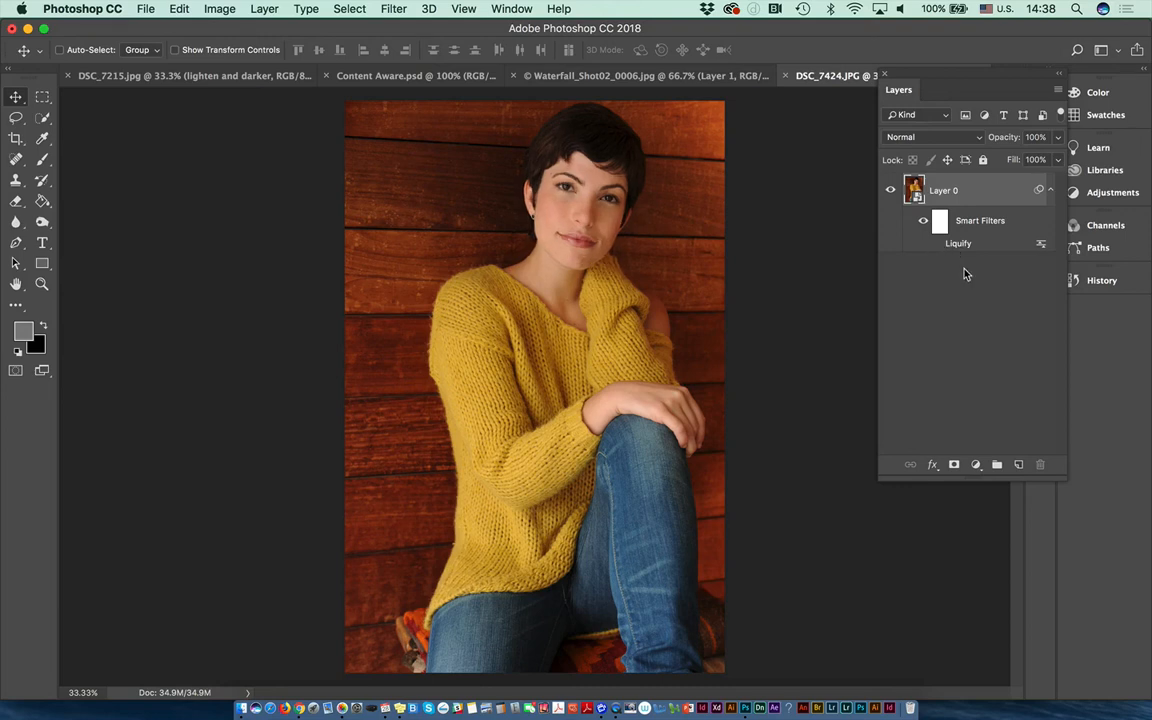
pyautogui.click(937, 245)
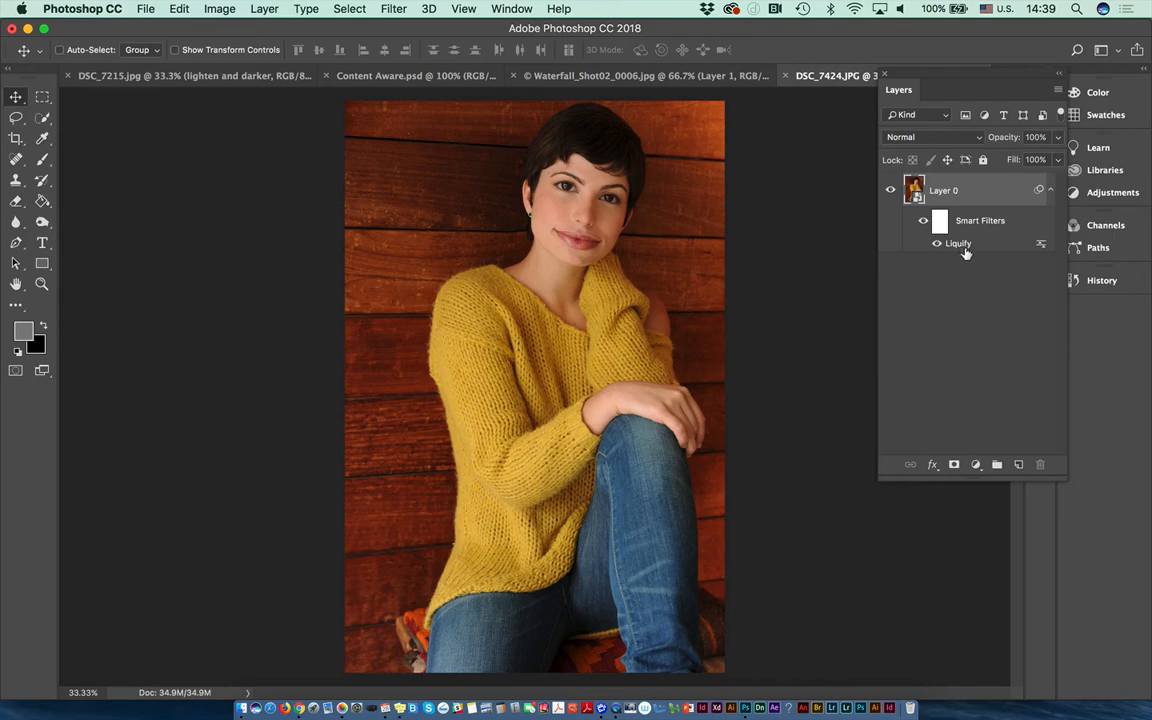
pyautogui.doubleClick(962, 246)
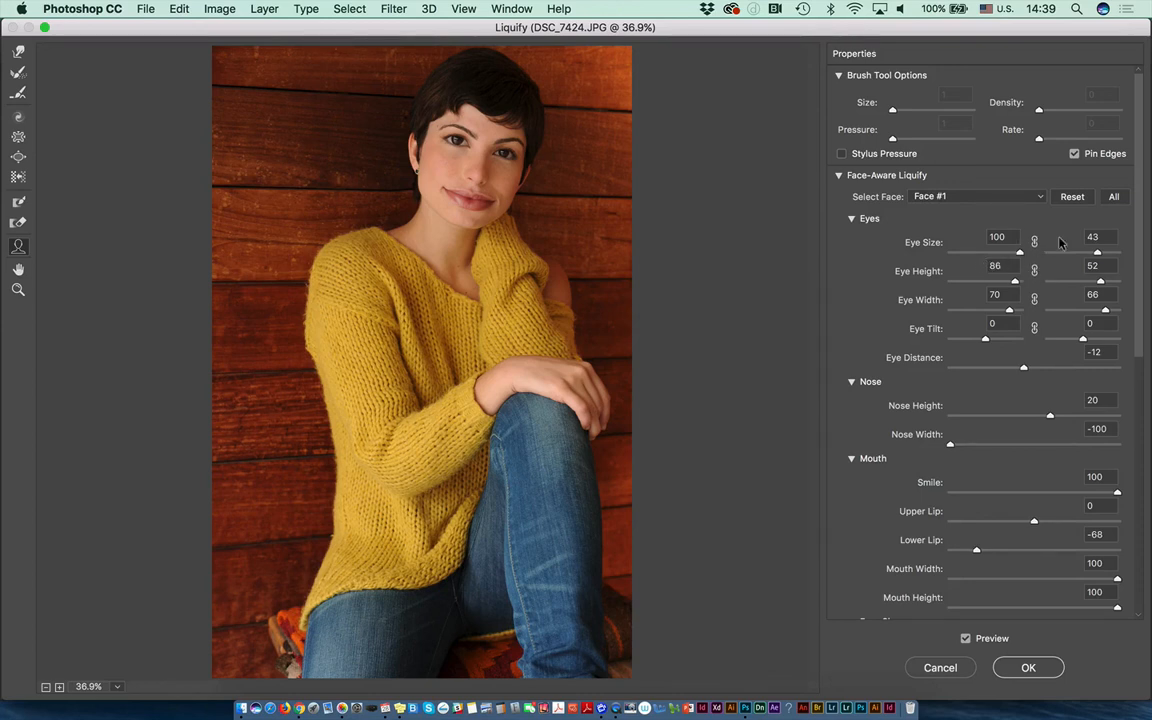
# Select Liquify's Reconstruct tool and enlarge its brush size to 100.
pyautogui.click(18, 91)
pyautogui.click(18, 72)
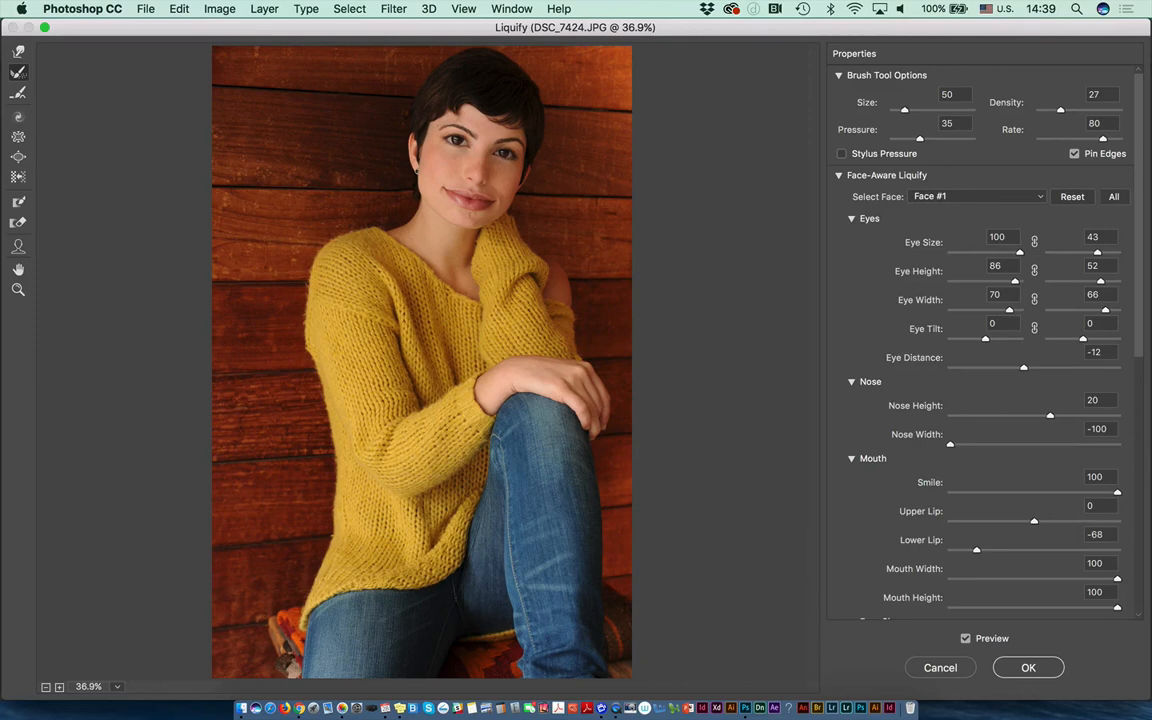
pyautogui.press(']')
pyautogui.press(']')
pyautogui.press(']')
pyautogui.press(']')
pyautogui.press(']')
# Reset all Face-Aware adjustments of Face #1, and set chin height to -7 and jawline to -74.
pyautogui.moveTo(1020, 252); pyautogui.dragTo(997, 254)
pyautogui.click(1070, 197)
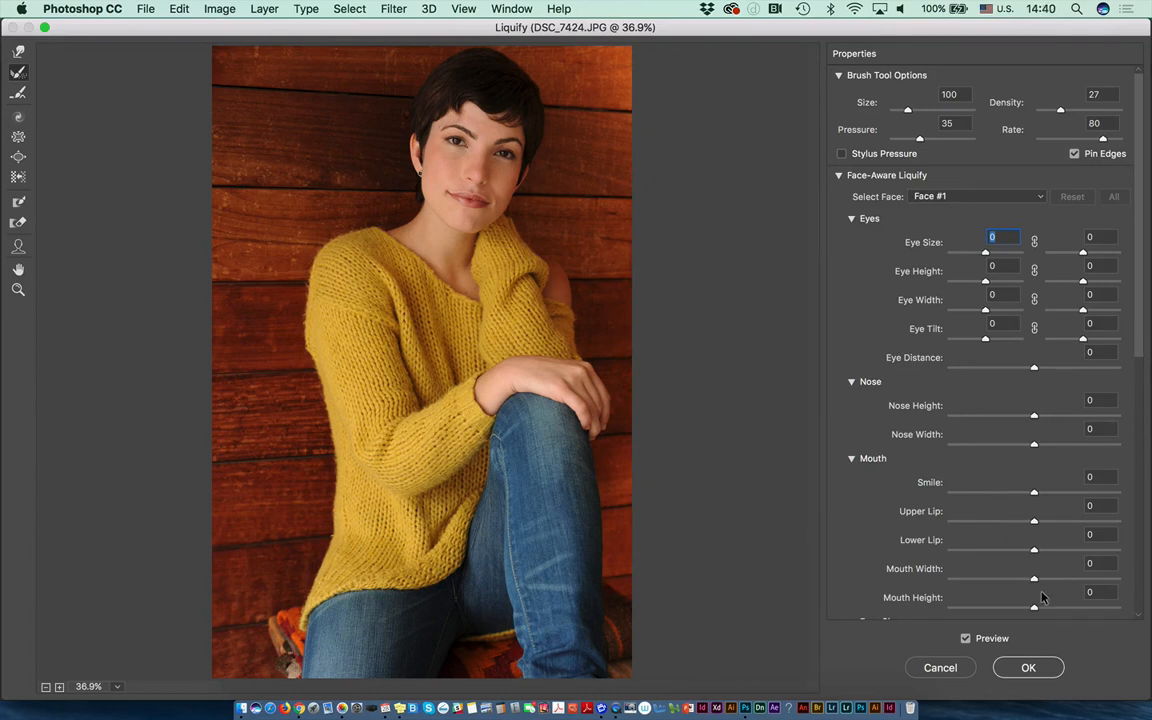
pyautogui.scroll(-5, 1130, 470)
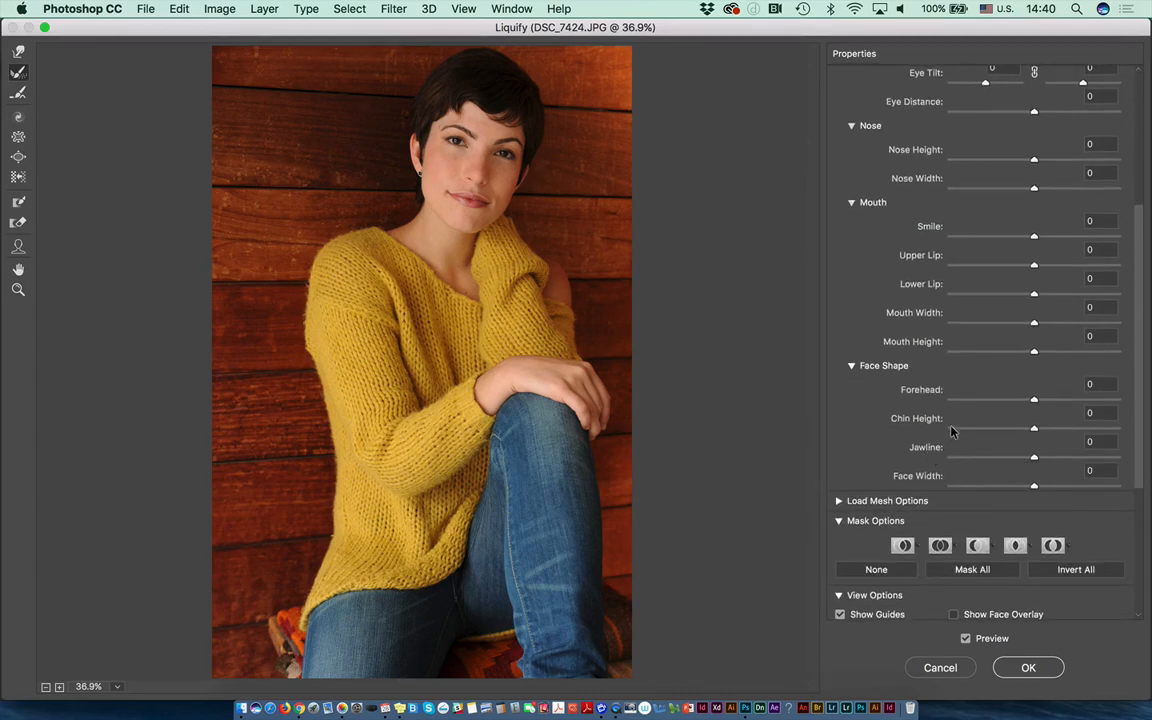
pyautogui.moveTo(1033, 427); pyautogui.dragTo(971, 460)
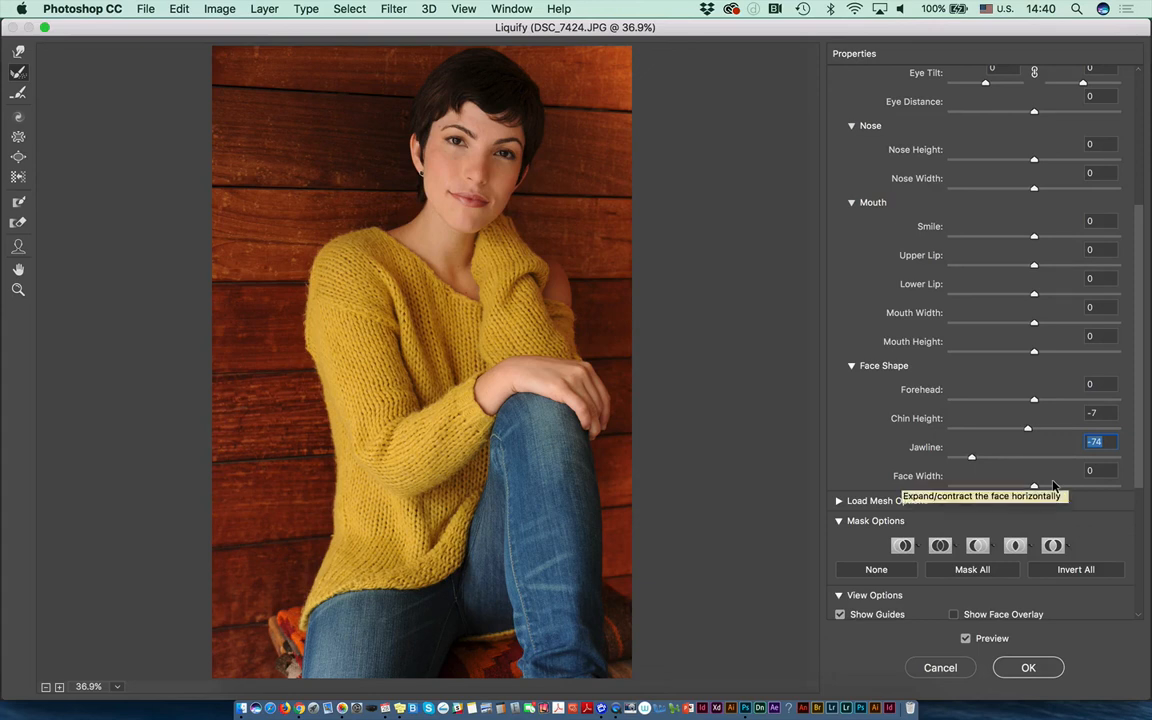
# Paint a freeze mask over the woman's right eye with the Freeze Mask tool at 100% zoom.
pyautogui.press('super+alt+0')
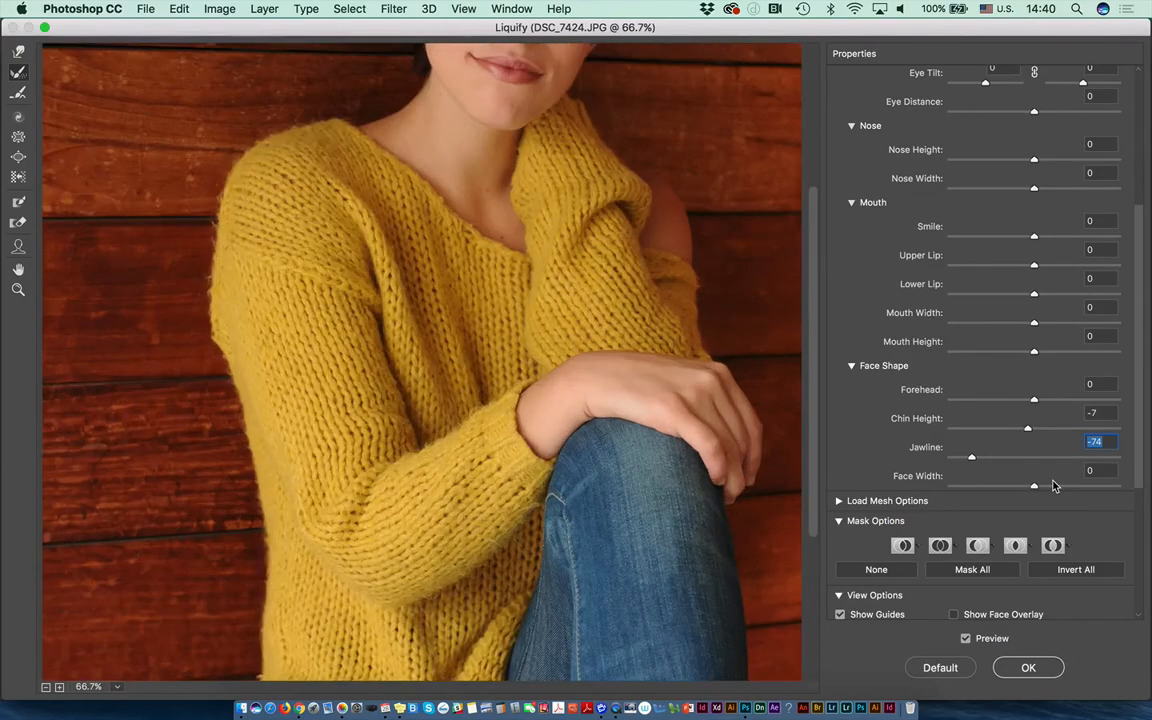
pyautogui.scroll(10, 406, 424)
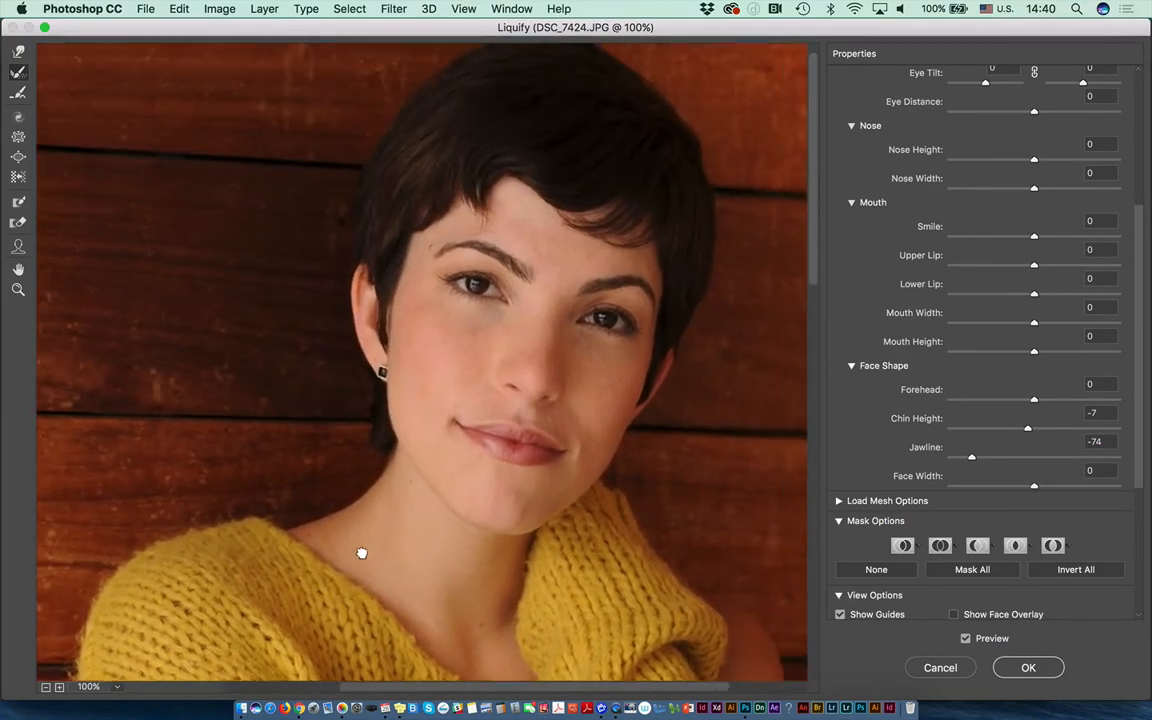
pyautogui.moveTo(362, 553); pyautogui.dragTo(435, 552)
pyautogui.scroll(-3, 383, 552)
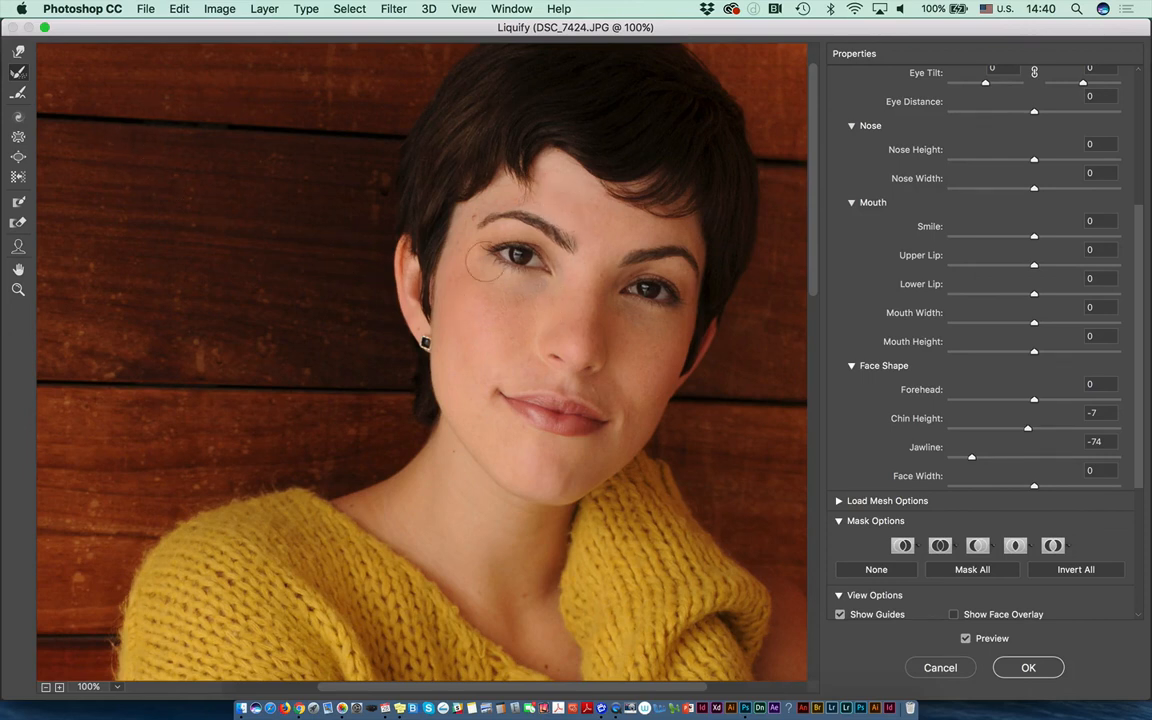
pyautogui.click(19, 204)
pyautogui.moveTo(490, 257)
pyautogui.mouseDown()
pyautogui.moveTo(522, 243)
pyautogui.moveTo(559, 272)
pyautogui.moveTo(517, 256)
pyautogui.moveTo(502, 268)
pyautogui.moveTo(497, 232)
pyautogui.moveTo(565, 268)
pyautogui.moveTo(527, 242)
pyautogui.moveTo(522, 255)
pyautogui.moveTo(477, 265)
pyautogui.moveTo(567, 285)
pyautogui.moveTo(471, 254)
pyautogui.mouseUp()
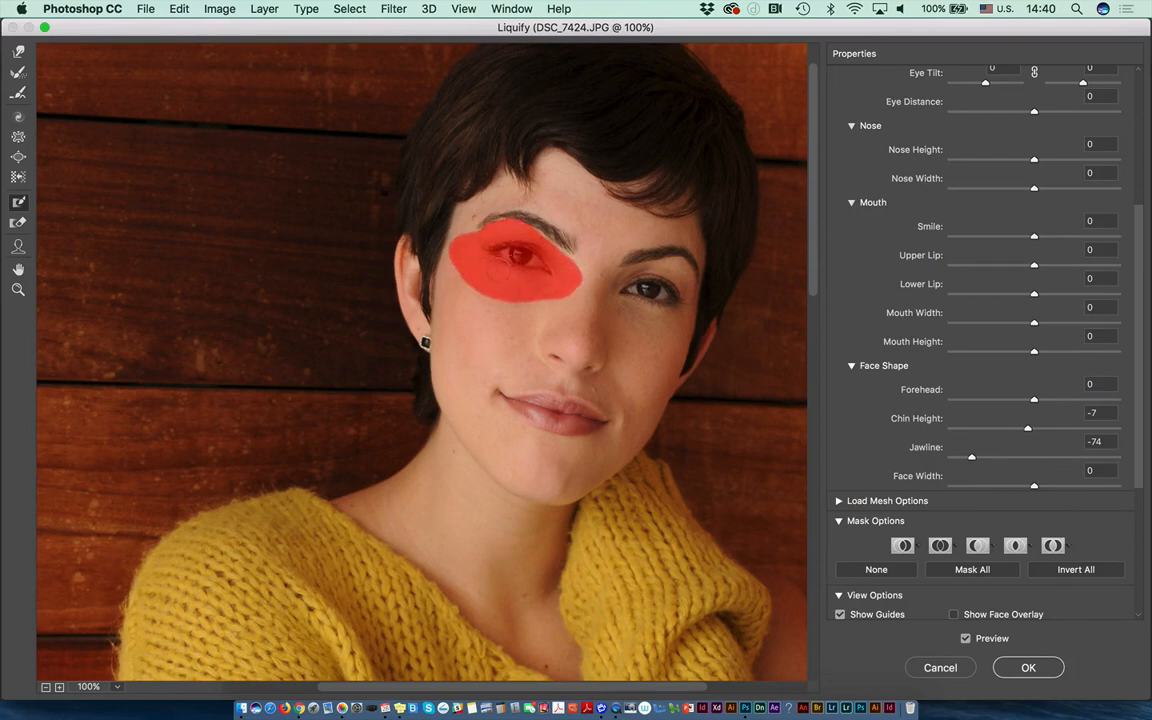
# Set the mask color to Green and freeze the woman's other eye and the skin above her first eyebrow.
pyautogui.scroll(-5, 1030, 356)
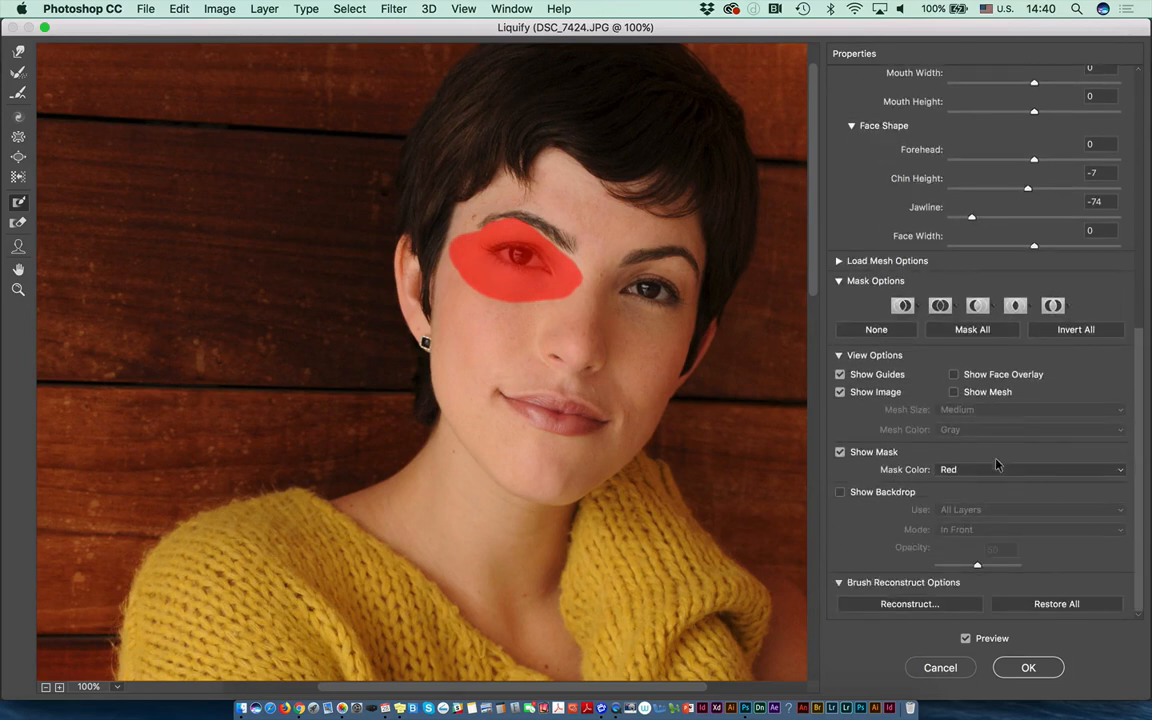
pyautogui.click(975, 472)
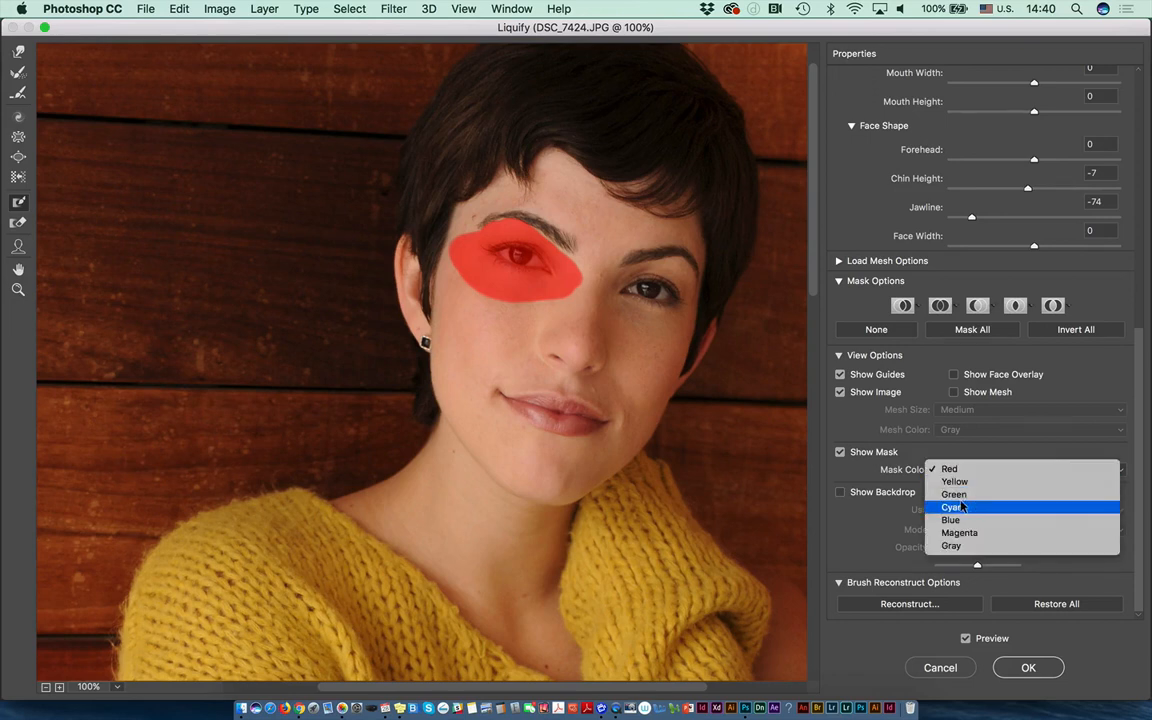
pyautogui.click(945, 494)
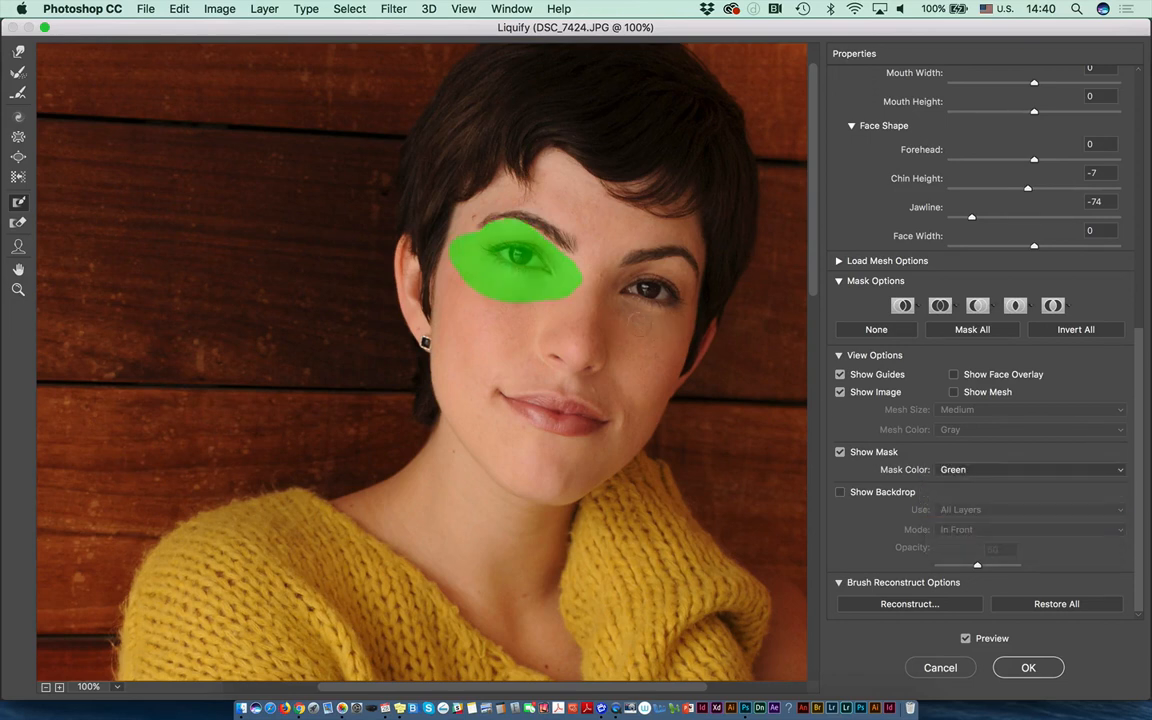
pyautogui.moveTo(605, 290)
pyautogui.mouseDown()
pyautogui.moveTo(678, 263)
pyautogui.moveTo(682, 315)
pyautogui.moveTo(645, 305)
pyautogui.moveTo(670, 280)
pyautogui.moveTo(622, 307)
pyautogui.mouseUp()
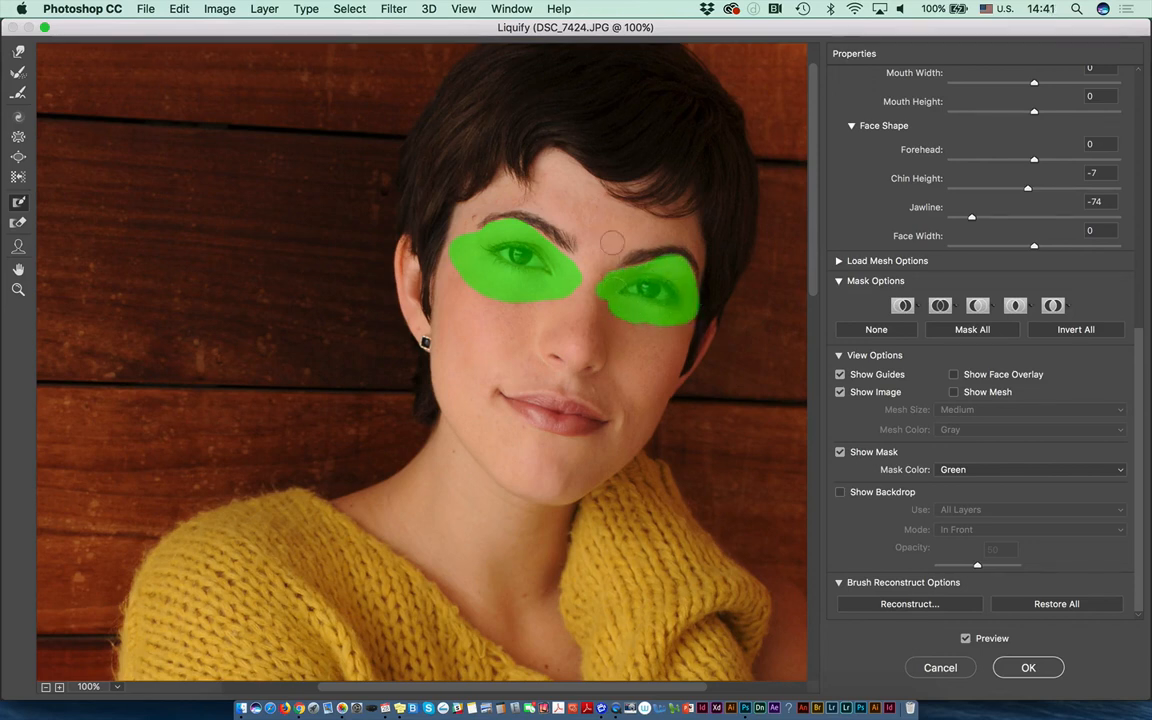
pyautogui.moveTo(592, 234)
pyautogui.mouseDown()
pyautogui.moveTo(508, 192)
pyautogui.moveTo(465, 218)
pyautogui.moveTo(482, 226)
pyautogui.mouseUp()
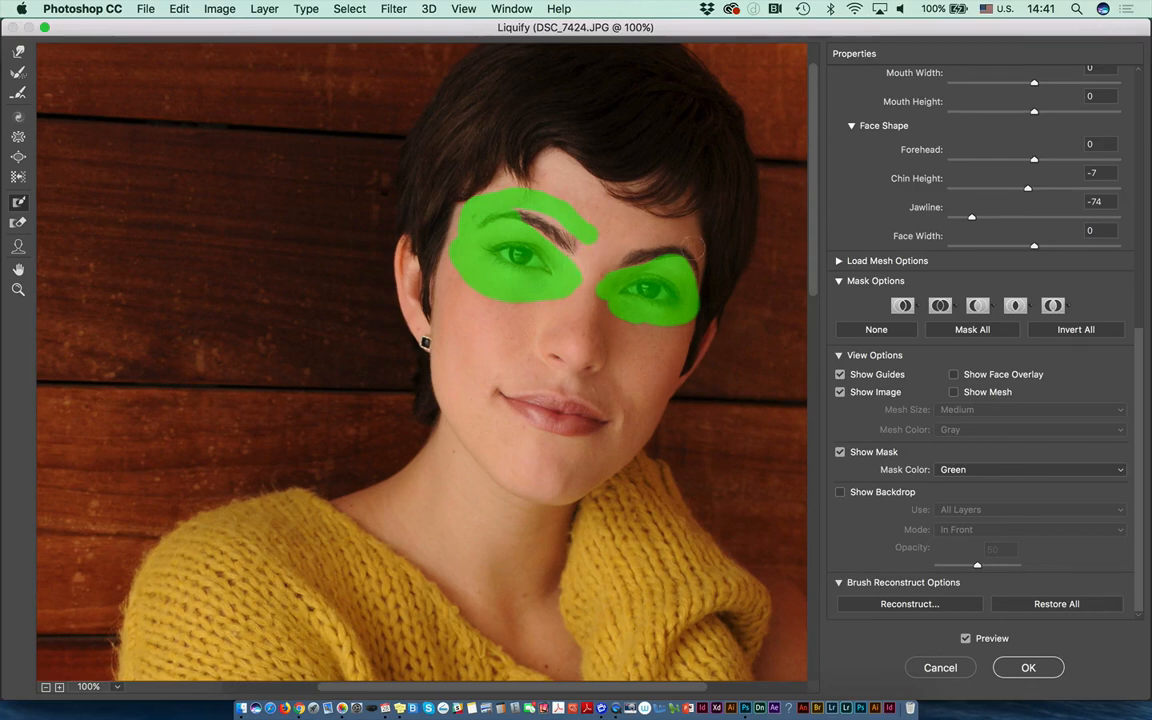
# Collapse the Face-Aware Liquify settings, Mask Options and View Options, keeping the brush tool options expanded.
pyautogui.click(853, 127)
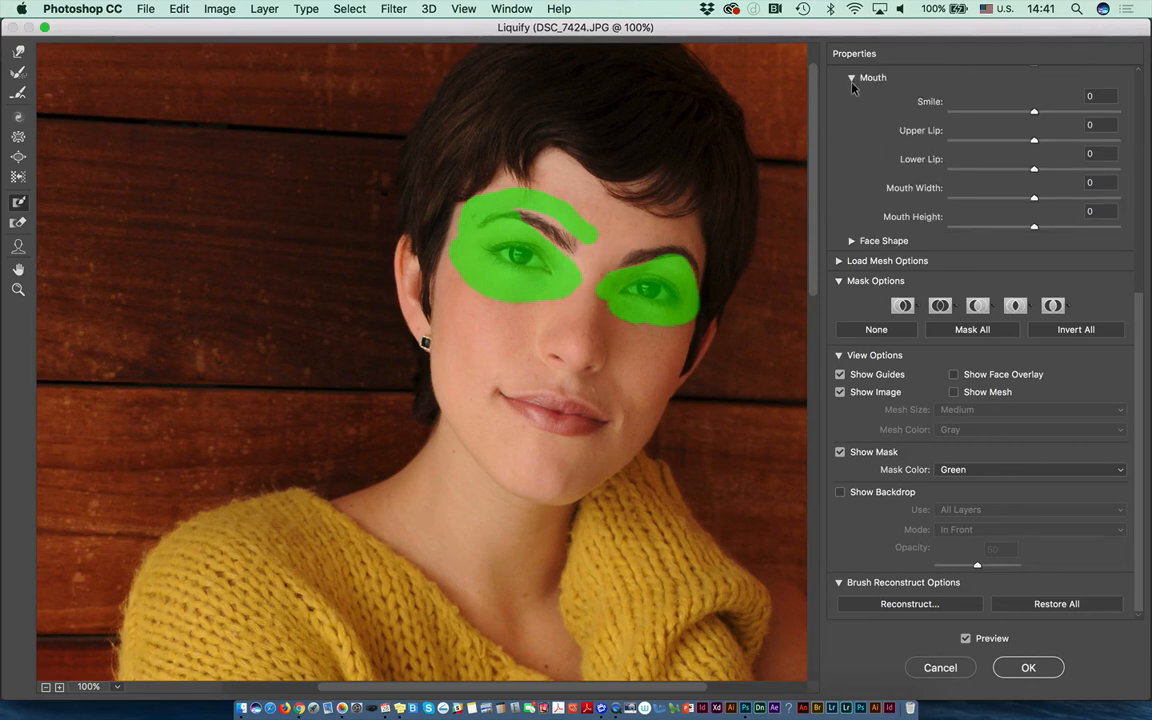
pyautogui.click(851, 78)
pyautogui.scroll(5, 1135, 316)
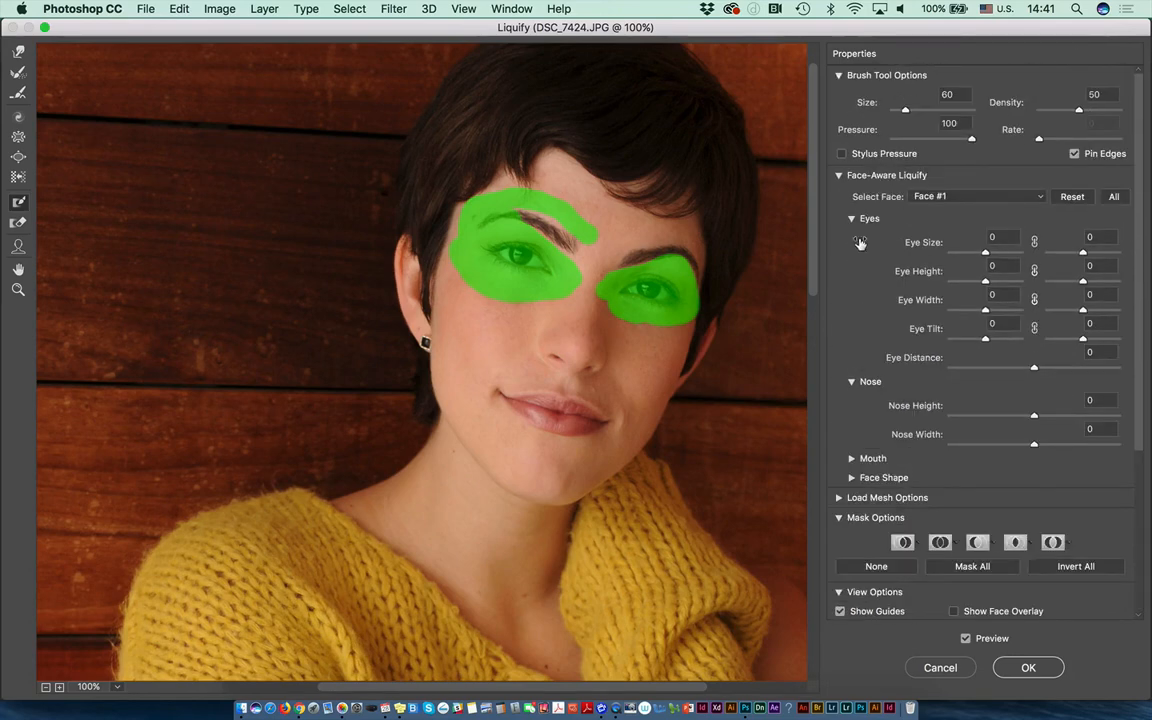
pyautogui.click(851, 218)
pyautogui.click(842, 177)
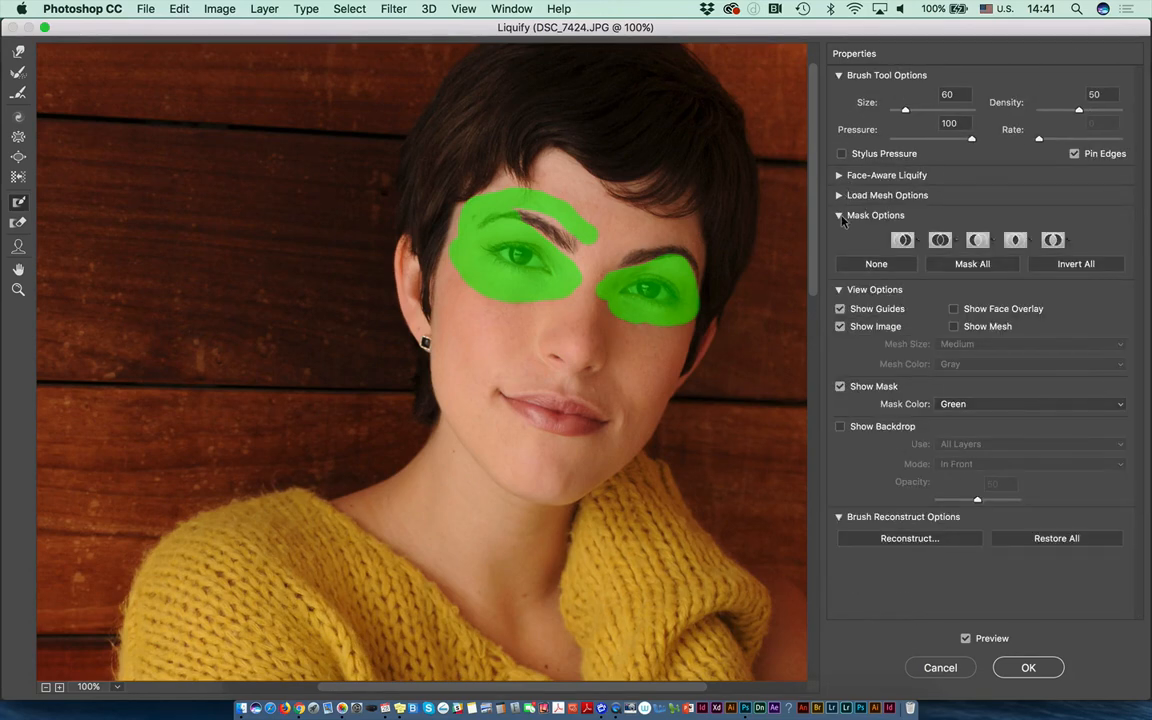
pyautogui.click(842, 217)
pyautogui.click(840, 236)
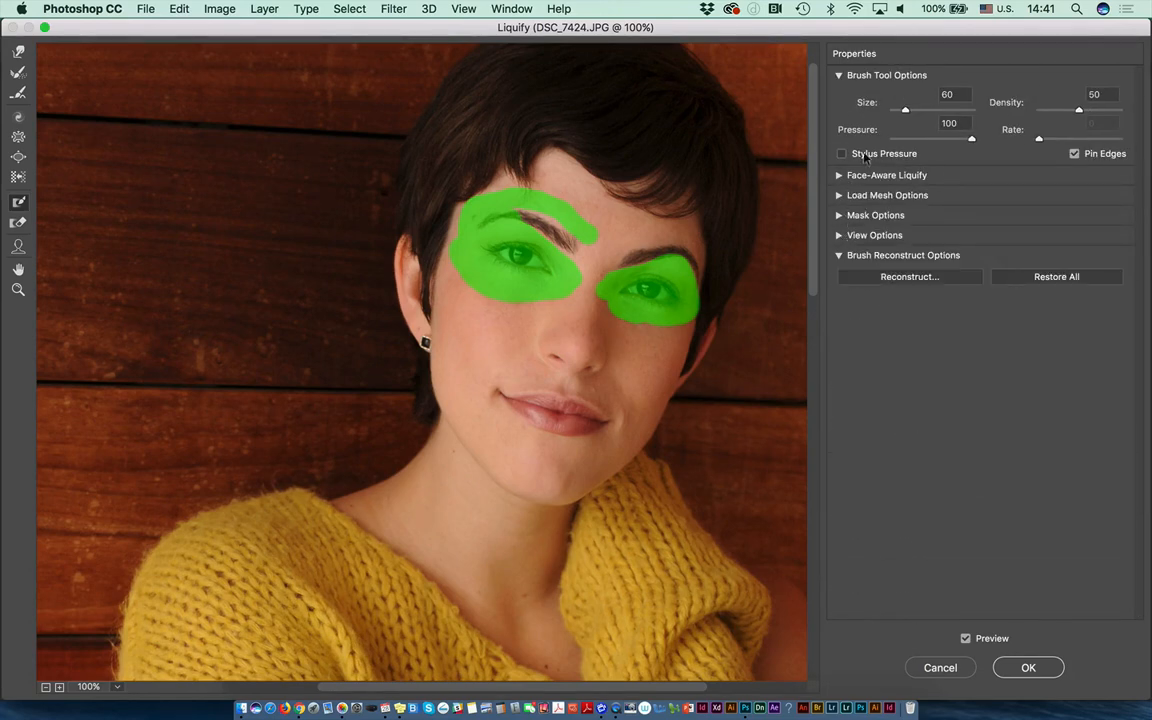
# Erase the freeze mask from the eyebrow beside the ear with earring using the Thaw Mask tool at brush size 90.
pyautogui.moveTo(905, 110)
pyautogui.mouseDown()
pyautogui.moveTo(925, 110)
pyautogui.moveTo(902, 110)
pyautogui.mouseUp()
pyautogui.press(']')
pyautogui.press(']')
pyautogui.press(']')
pyautogui.press(']')
pyautogui.press(']')
pyautogui.press(']')
pyautogui.press(']')
pyautogui.press(']')
pyautogui.press(']')
pyautogui.press('[')
pyautogui.press('[')
pyautogui.press('[')
pyautogui.click(18, 226)
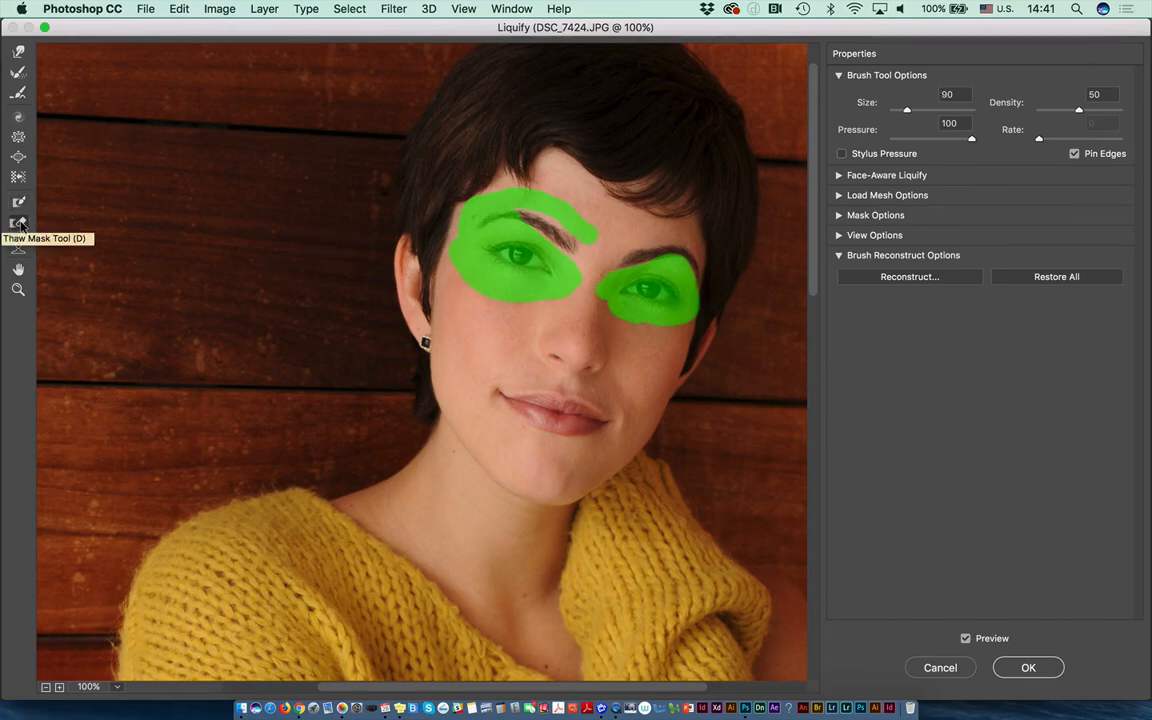
pyautogui.moveTo(484, 218)
pyautogui.mouseDown()
pyautogui.moveTo(505, 217)
pyautogui.moveTo(468, 200)
pyautogui.moveTo(520, 228)
pyautogui.moveTo(494, 197)
pyautogui.mouseUp()
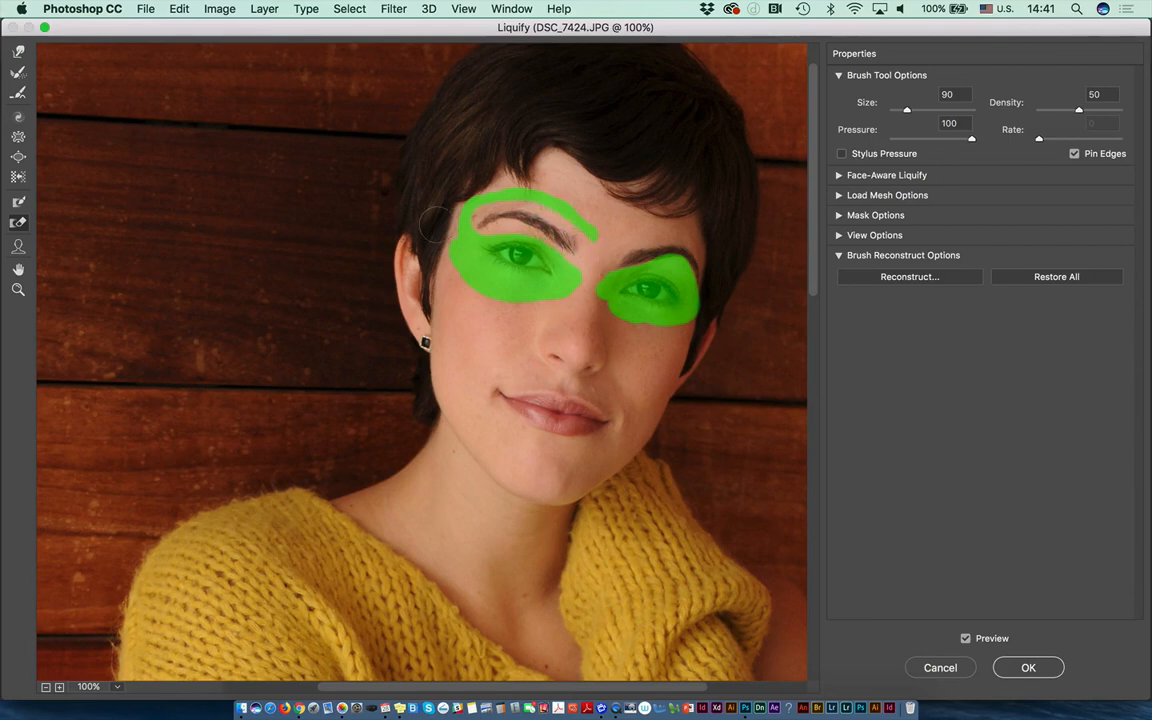
# Refreeze the skin closely above and below the thawed eyebrow with the Freeze Mask tool at brush size 40.
pyautogui.click(18, 201)
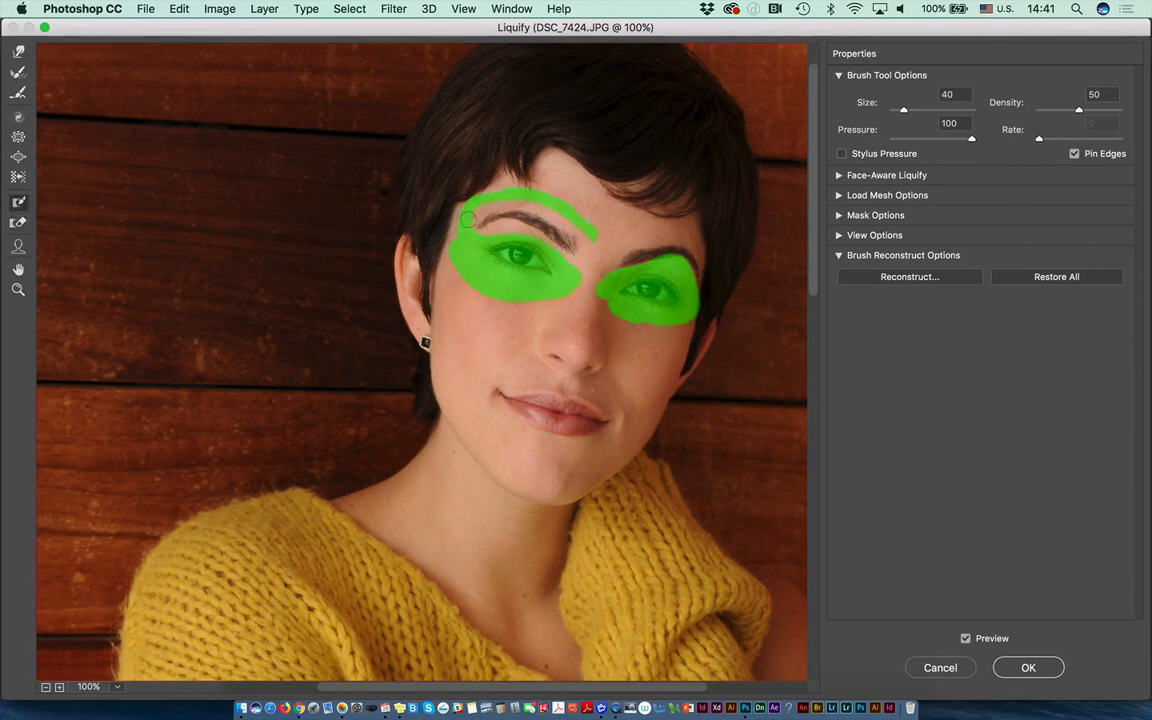
pyautogui.moveTo(503, 200)
pyautogui.mouseDown()
pyautogui.moveTo(545, 202)
pyautogui.moveTo(579, 228)
pyautogui.mouseUp()
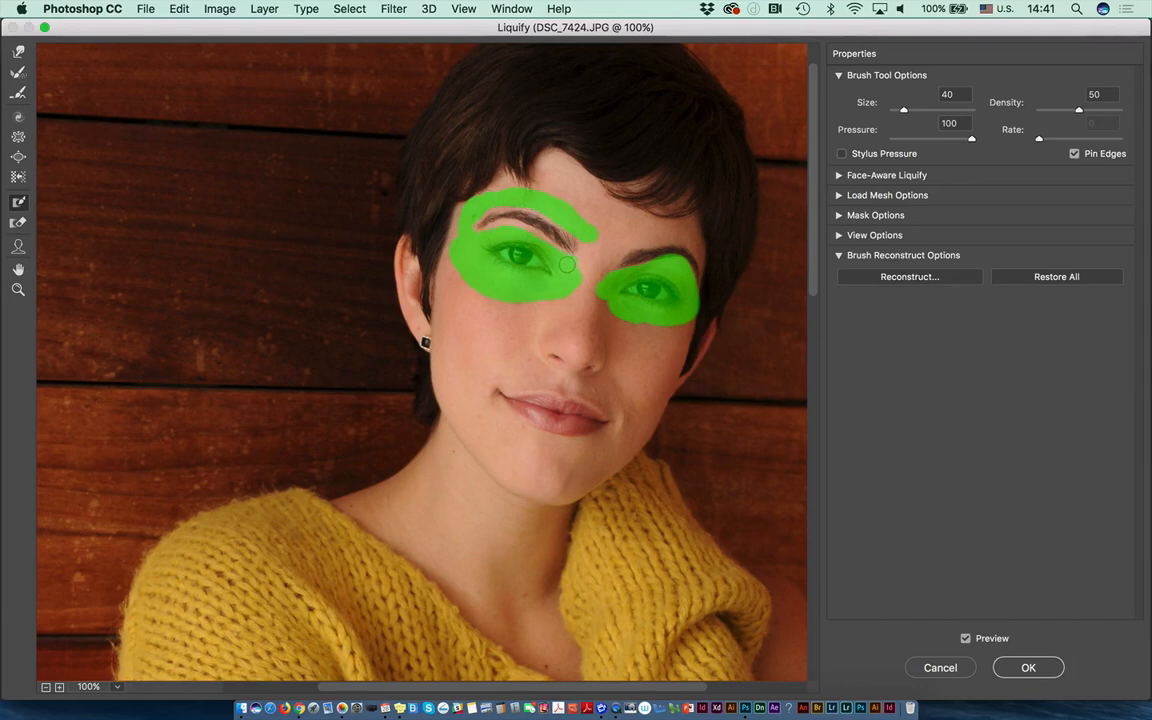
pyautogui.press('super+equal')
pyautogui.press('super+equal')
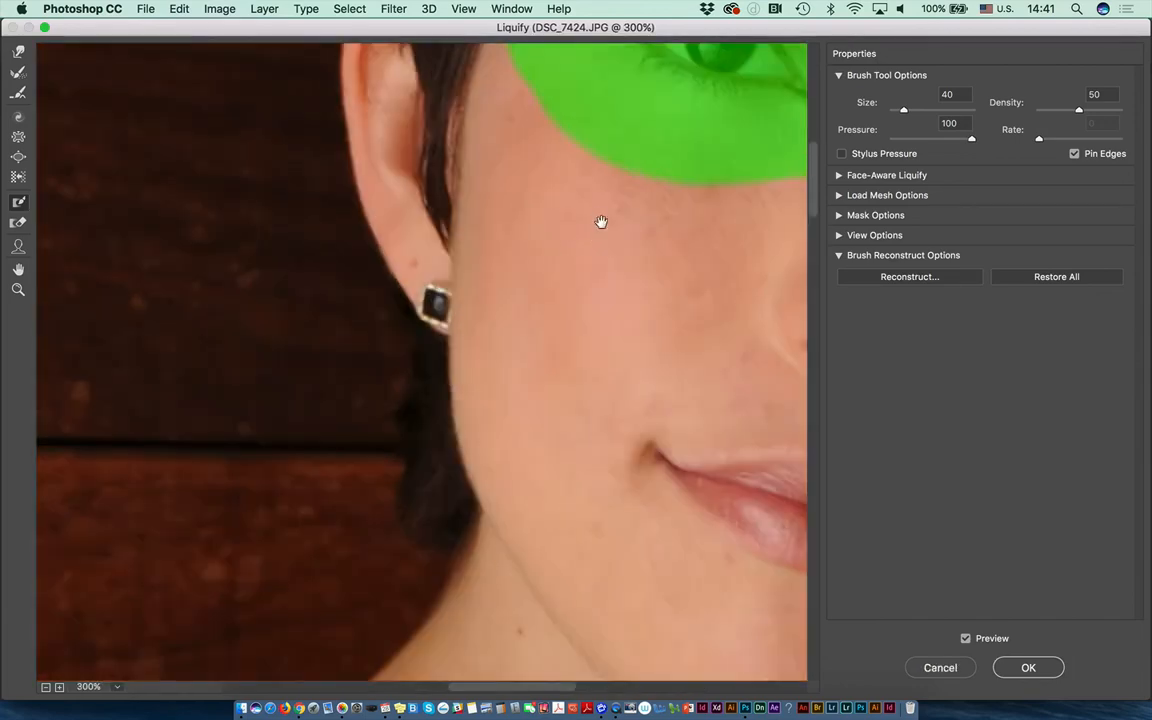
pyautogui.moveTo(601, 221)
pyautogui.mouseDown()
pyautogui.moveTo(440, 476)
pyautogui.moveTo(408, 490)
pyautogui.mouseUp()
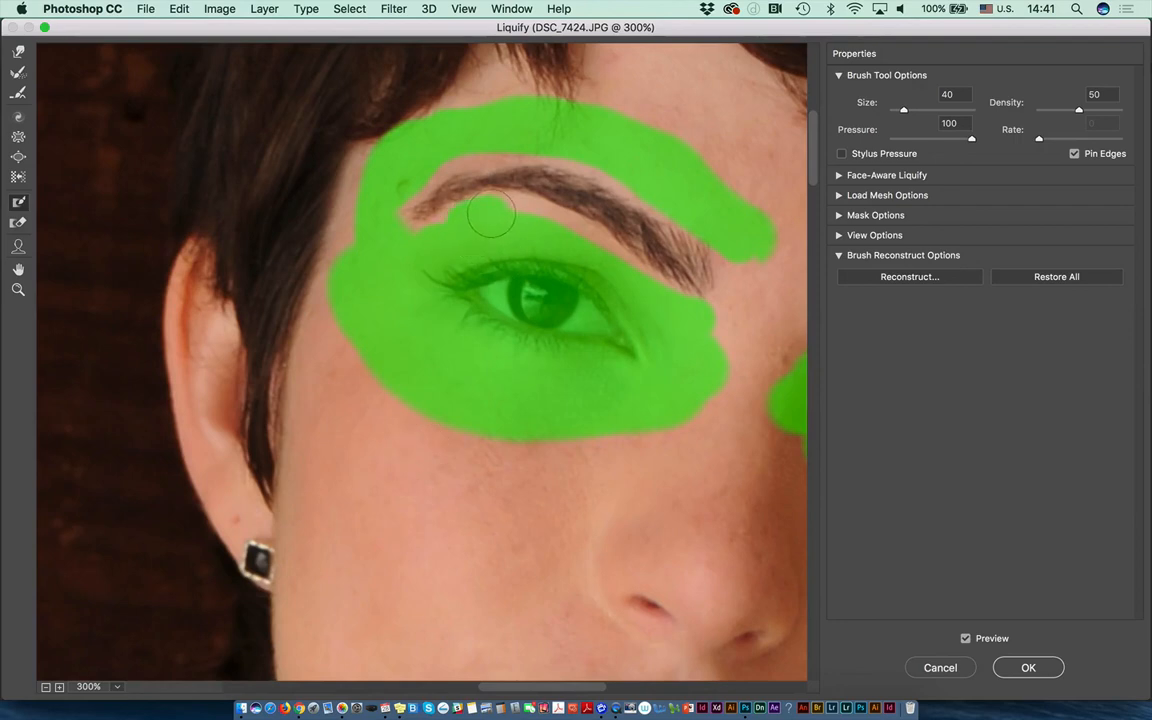
pyautogui.moveTo(490, 214)
pyautogui.mouseDown()
pyautogui.moveTo(590, 248)
pyautogui.moveTo(632, 287)
pyautogui.moveTo(568, 240)
pyautogui.moveTo(492, 236)
pyautogui.moveTo(437, 250)
pyautogui.mouseUp()
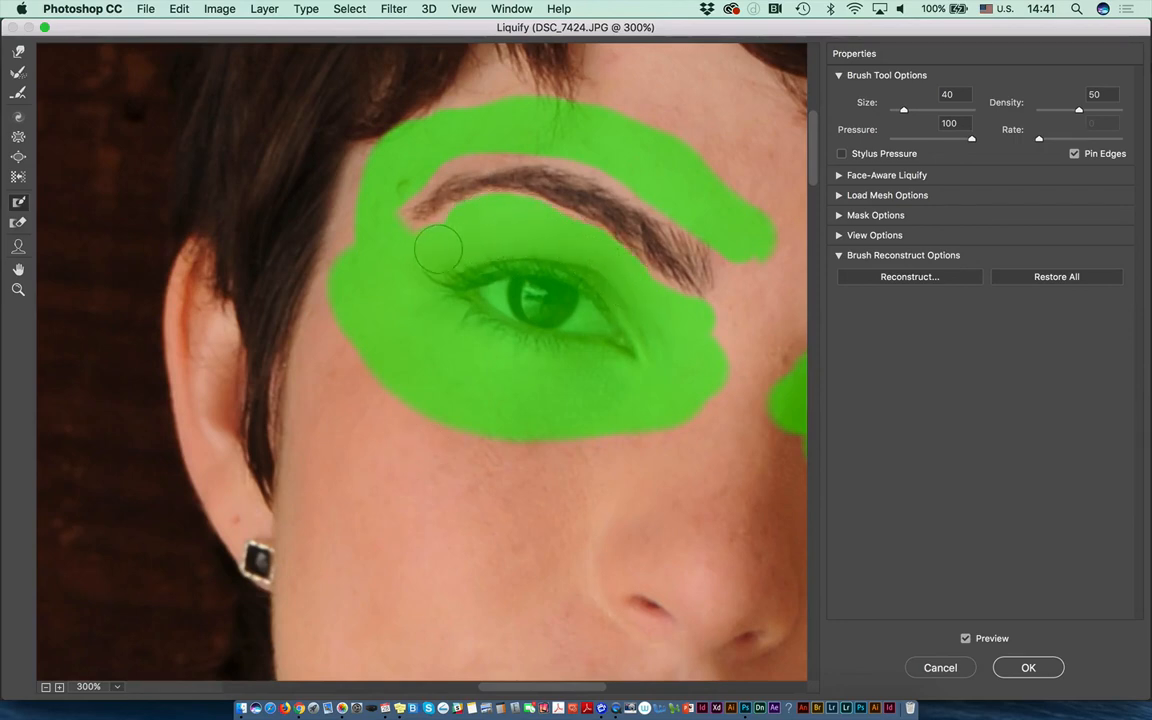
# Thicken the unfrozen eyebrow by pushing its hairs against the mask with the Forward Warp tool at brush size 45.
pyautogui.click(20, 52)
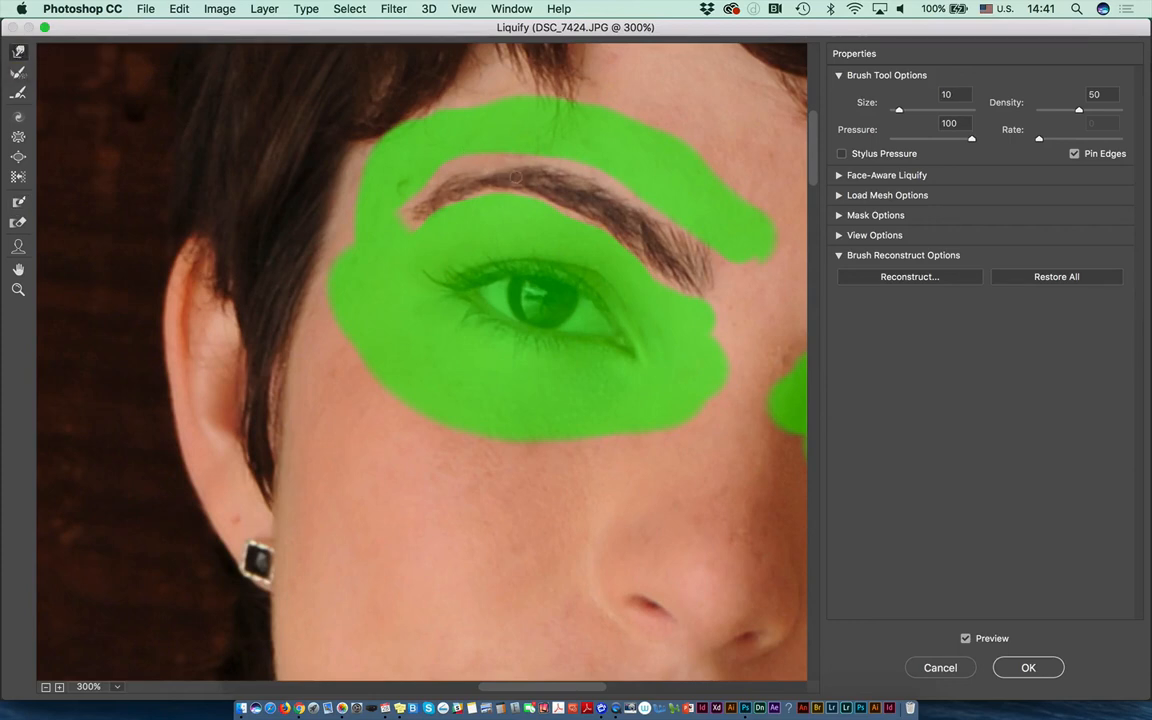
pyautogui.moveTo(899, 110); pyautogui.dragTo(920, 112)
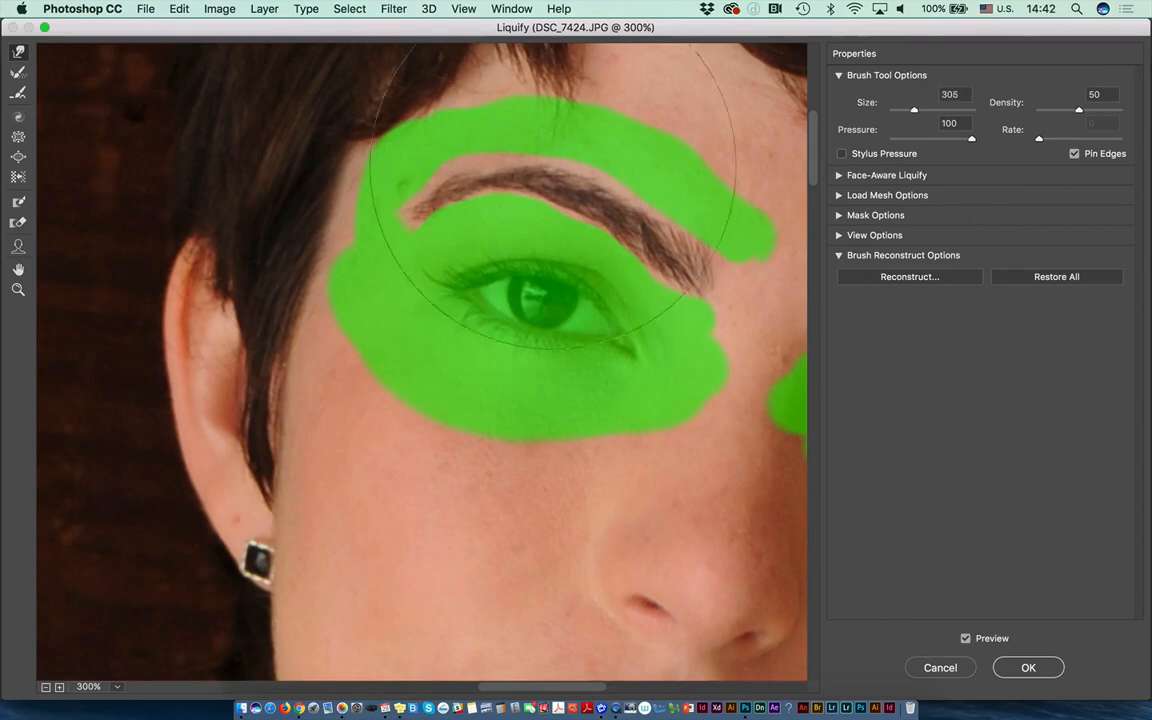
pyautogui.press('[')
pyautogui.press('[')
pyautogui.press('[')
pyautogui.press('[')
pyautogui.press('[')
pyautogui.press('[')
pyautogui.press('[')
pyautogui.press('[')
pyautogui.press('[')
pyautogui.press('[')
pyautogui.press('[')
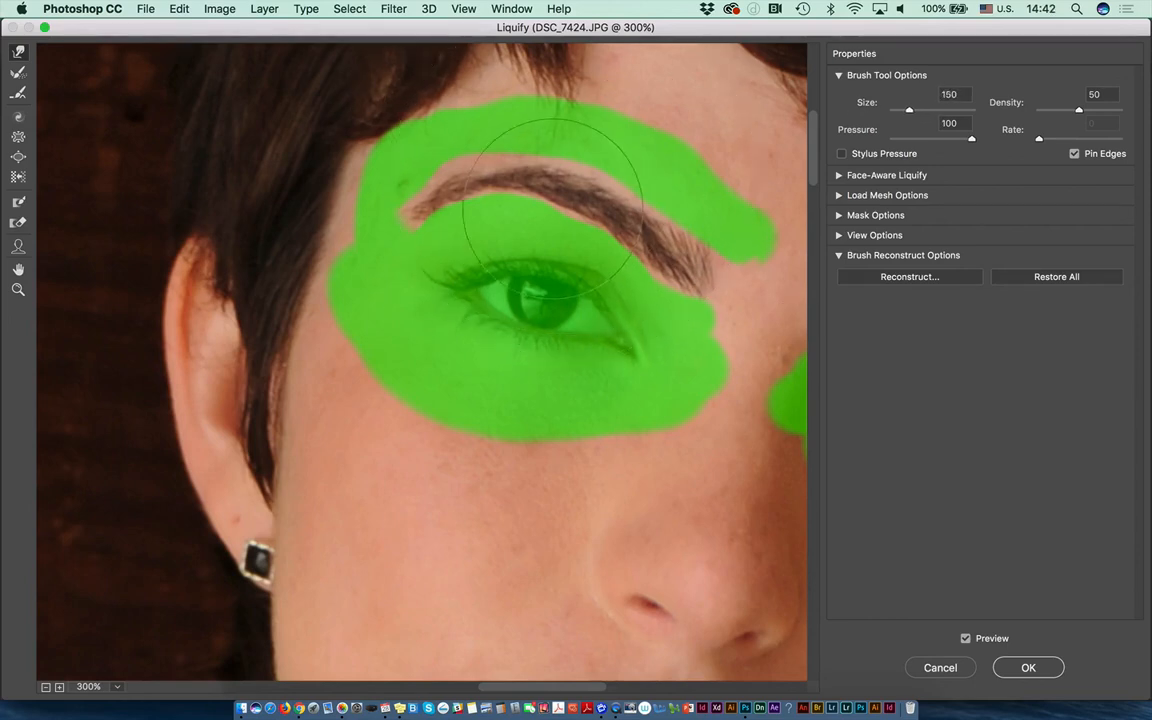
pyautogui.press('[')
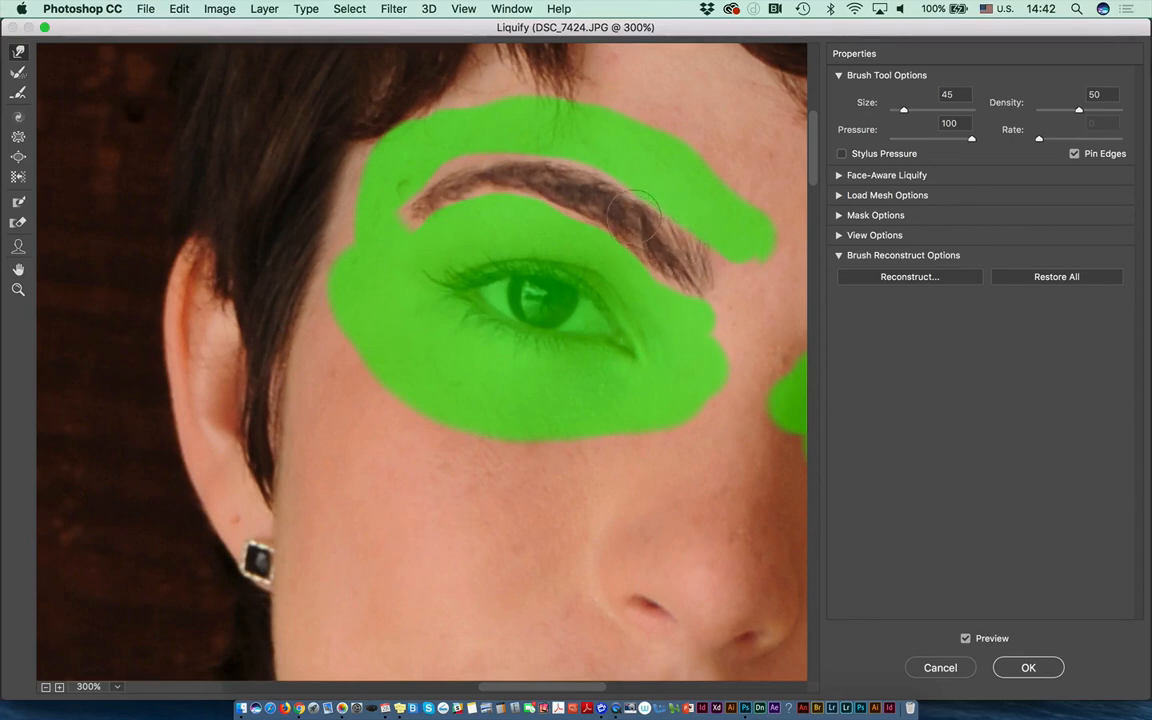
pyautogui.moveTo(602, 184); pyautogui.dragTo(596, 129)
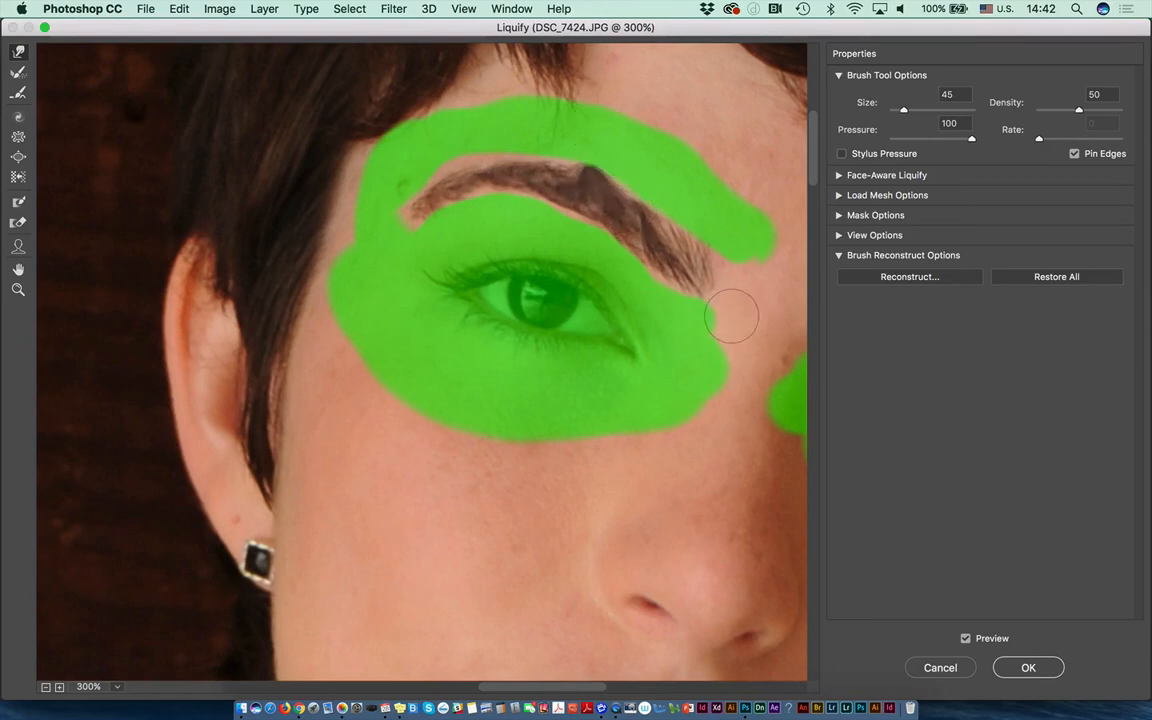
# Soften the warped peak of the eyebrow with the Reconstruct tool at brush size 100 and apply the Liquify changes.
pyautogui.click(18, 72)
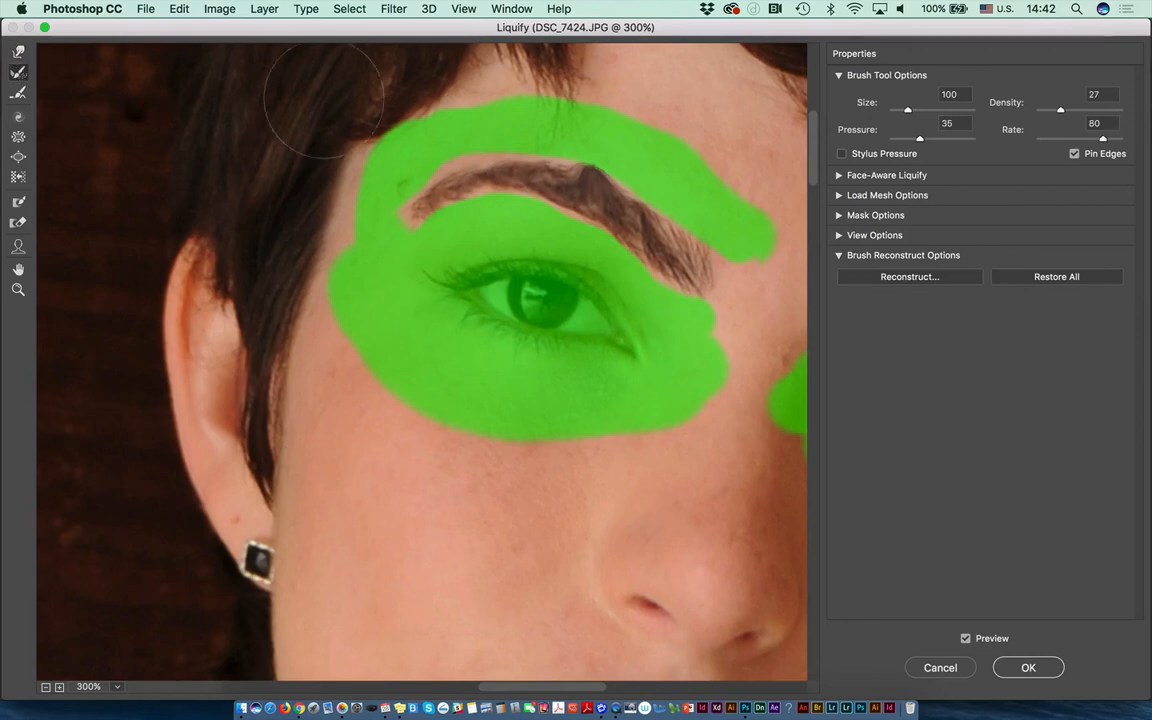
pyautogui.moveTo(553, 129)
pyautogui.mouseDown()
pyautogui.moveTo(617, 154)
pyautogui.moveTo(566, 147)
pyautogui.moveTo(597, 160)
pyautogui.mouseUp()
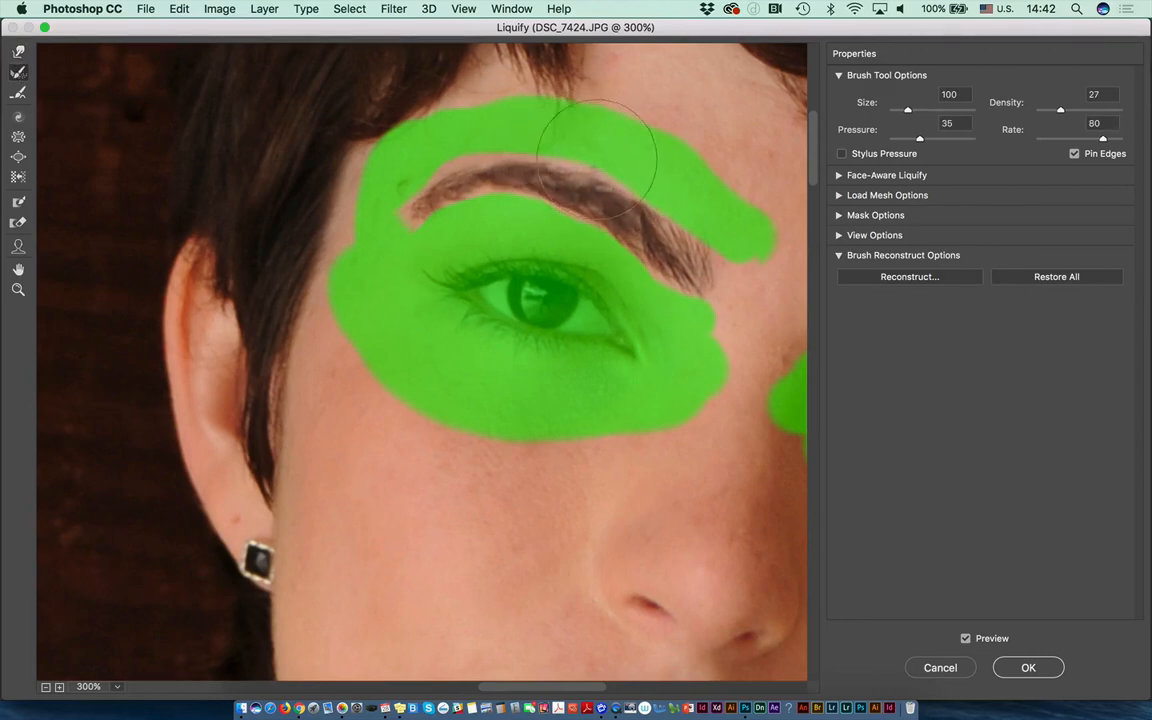
pyautogui.click(1040, 662)
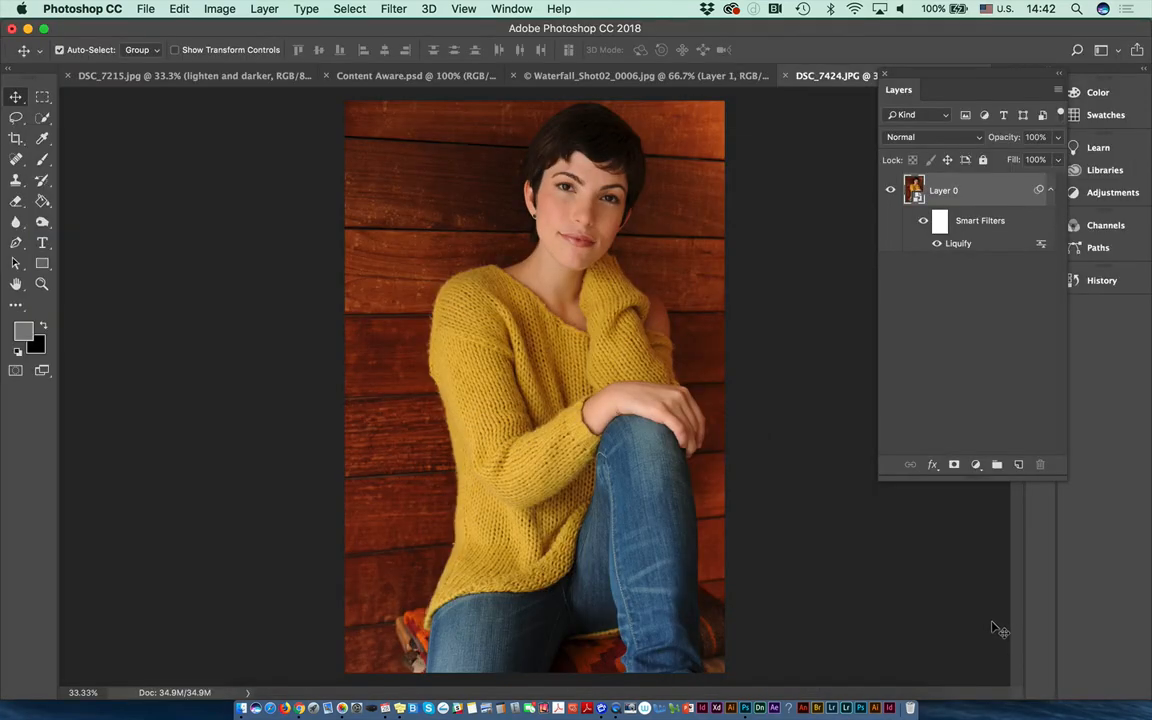
# Compare the woman's face up close with the Liquify smart filter off and on.
pyautogui.press('super+equal')
pyautogui.press('super+equal')
pyautogui.press('space')
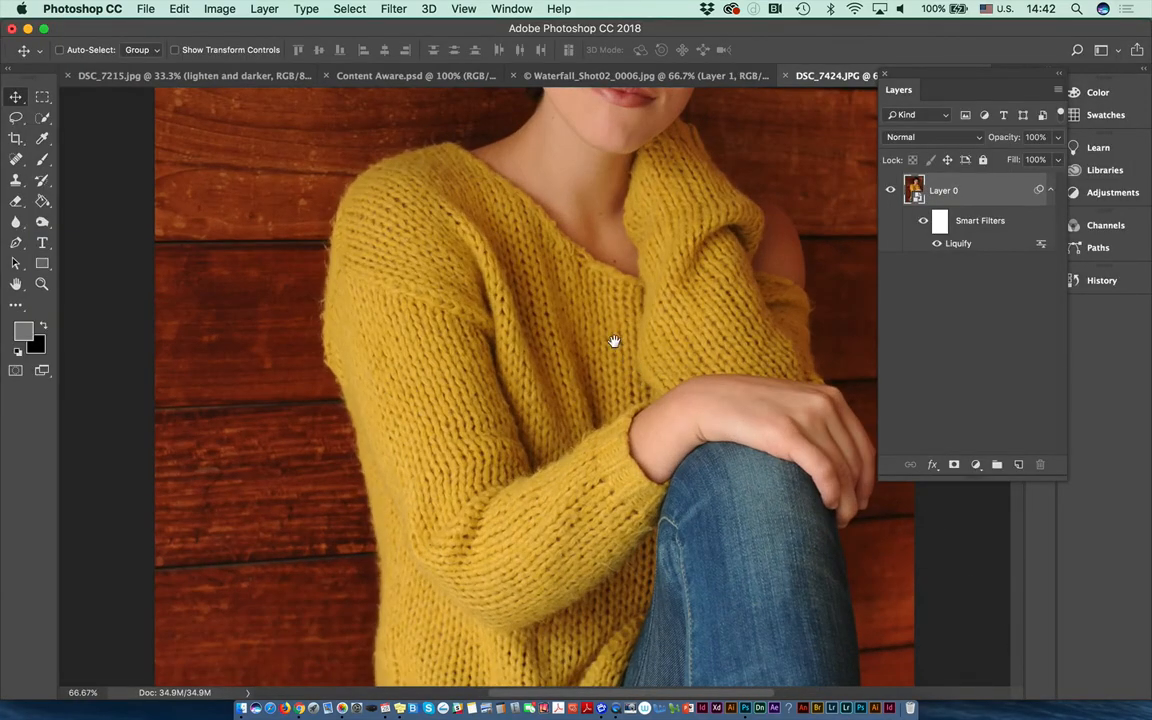
pyautogui.moveTo(612, 342); pyautogui.dragTo(615, 590)
pyautogui.moveTo(645, 422); pyautogui.dragTo(609, 442)
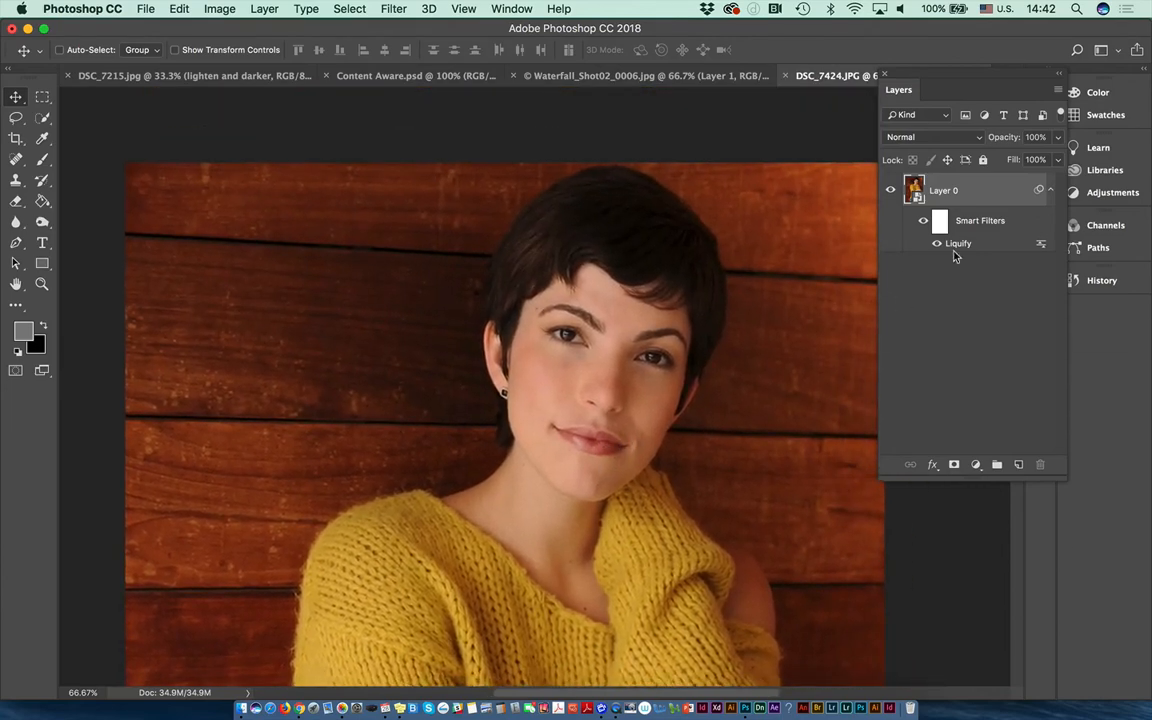
pyautogui.click(937, 245)
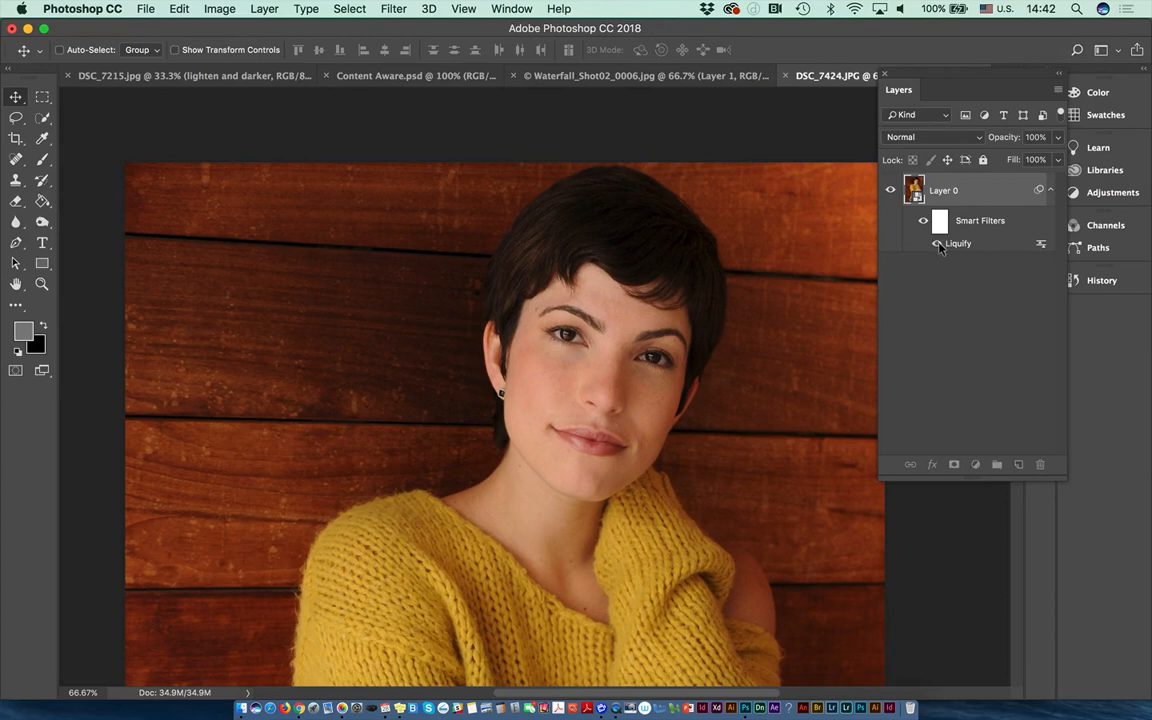
pyautogui.click(937, 245)
pyautogui.press('super+equal')
pyautogui.press('super+equal')
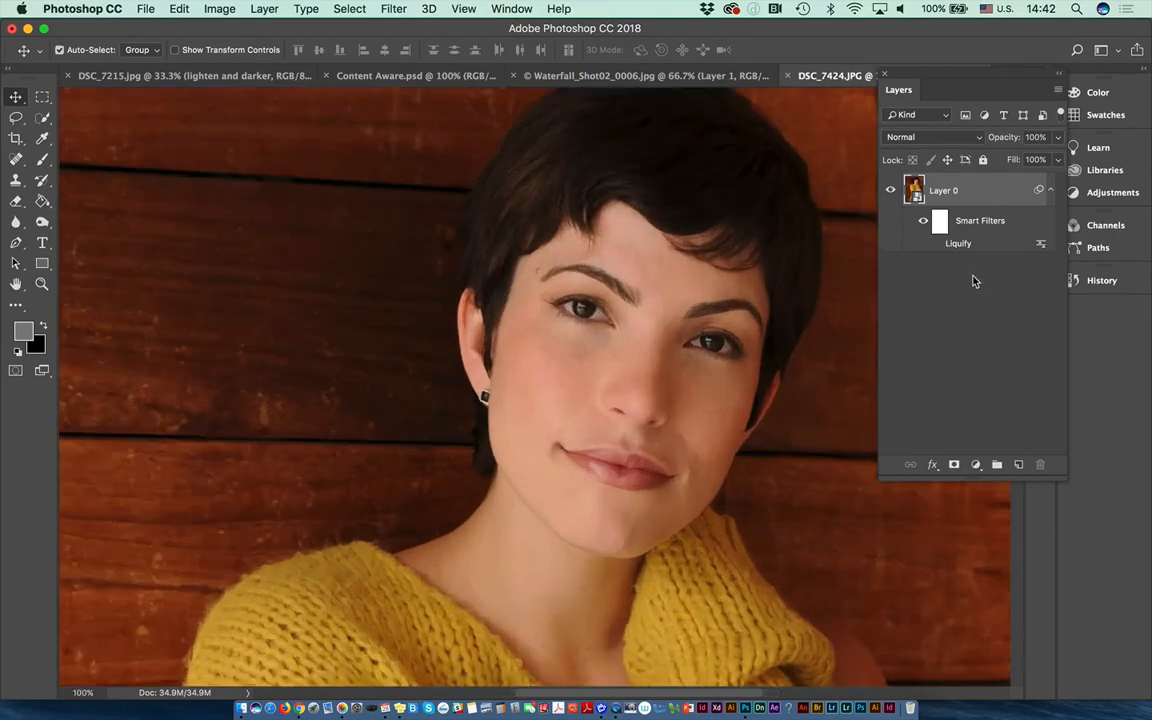
pyautogui.click(940, 245)
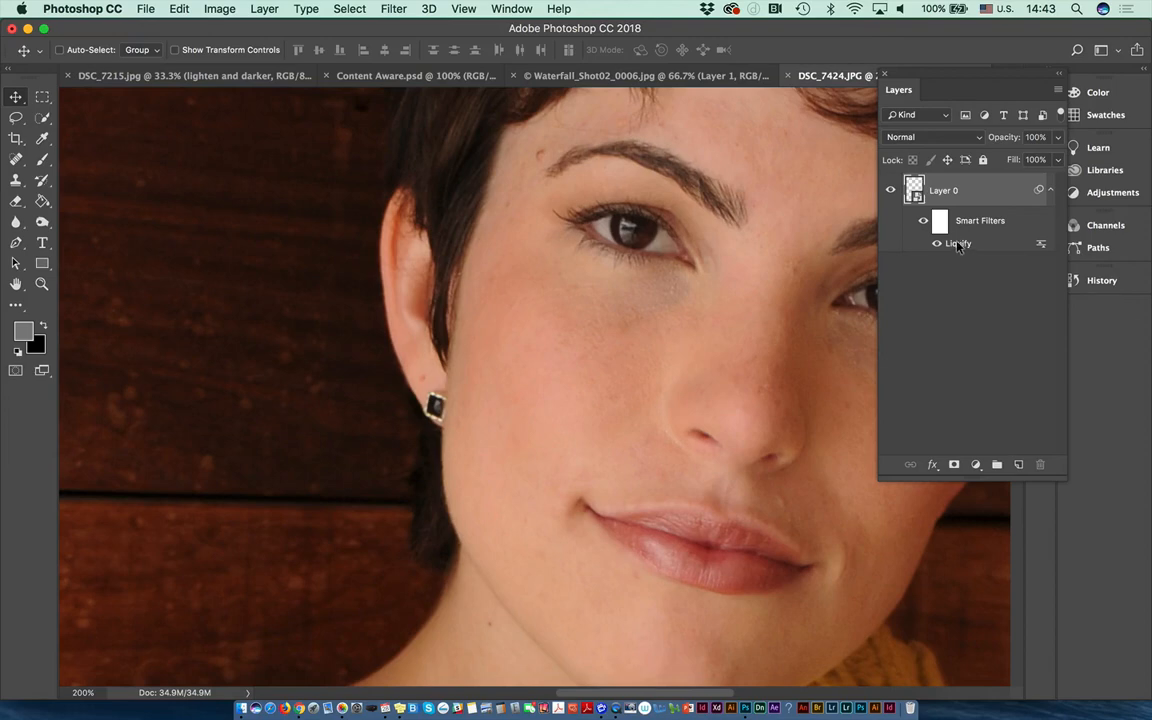
# Reopen the Liquify filter and pull both unmasked eyebrows and the hairline into spikes with the Forward Warp tool at brush size 45.
pyautogui.doubleClick(958, 244)
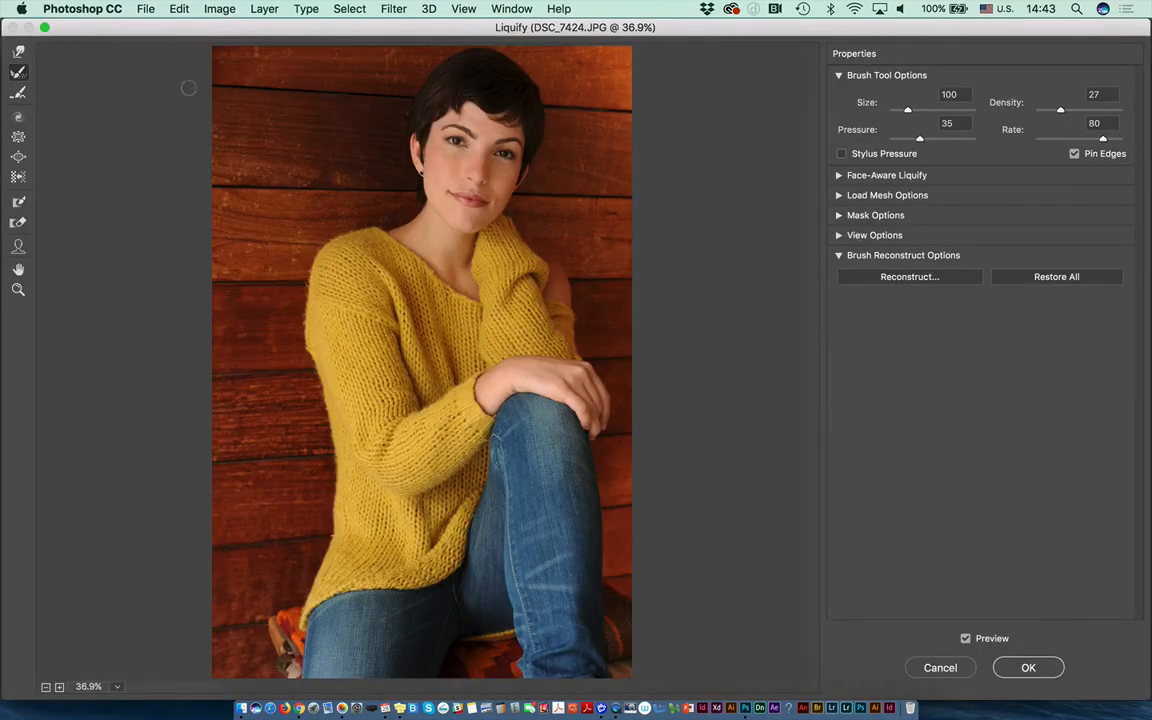
pyautogui.click(10, 52)
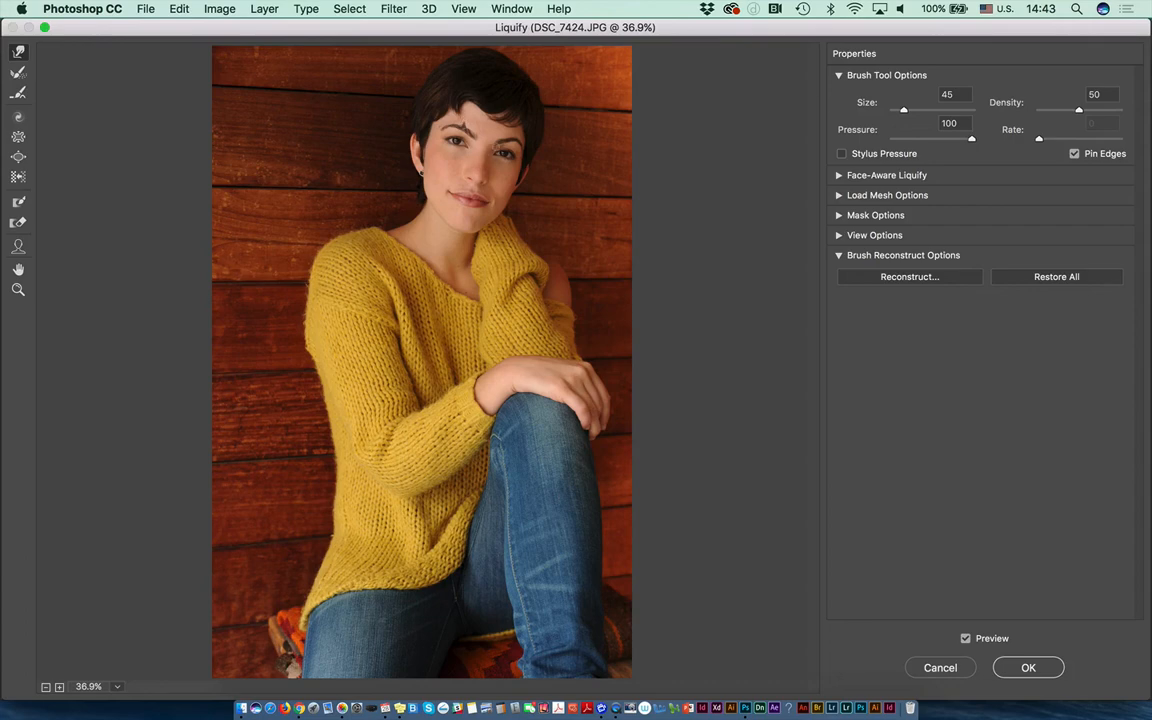
pyautogui.press('super+plus')
pyautogui.press('super+plus')
pyautogui.moveTo(512, 178)
pyautogui.mouseDown()
pyautogui.moveTo(522, 262)
pyautogui.moveTo(505, 431)
pyautogui.mouseUp()
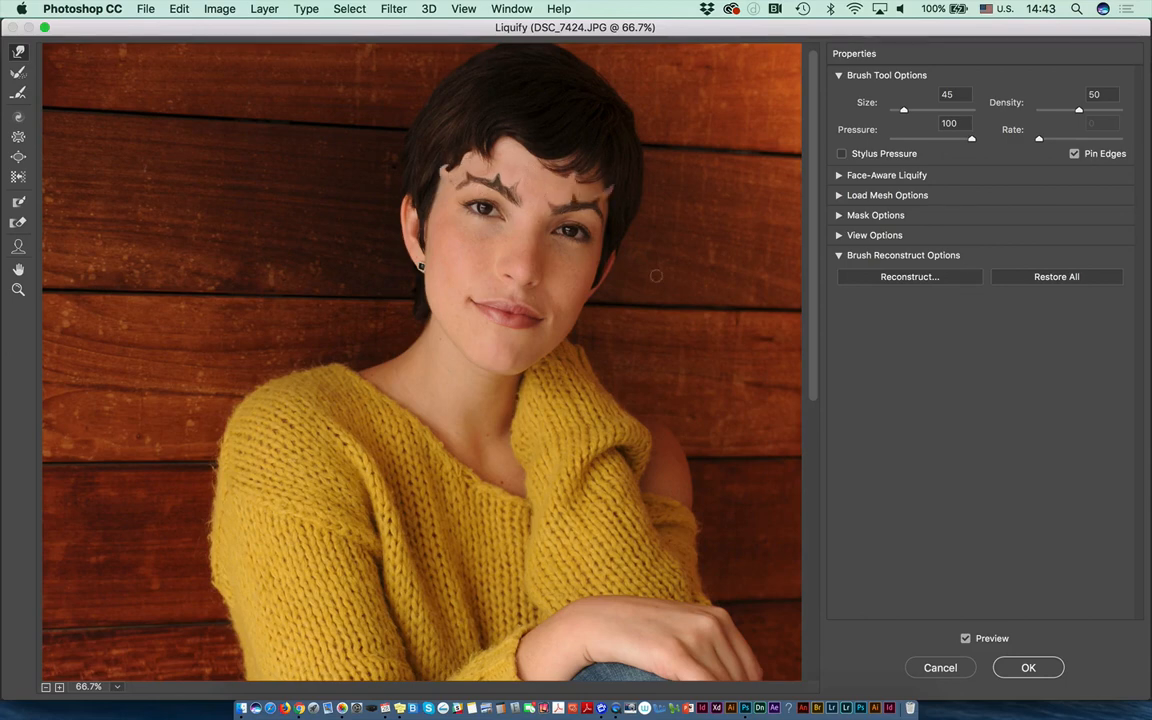
# Go through the Twirl Clockwise, Pucker and Bloat tools at brush size 100 and apply the Liquify distortions.
pyautogui.click(18, 116)
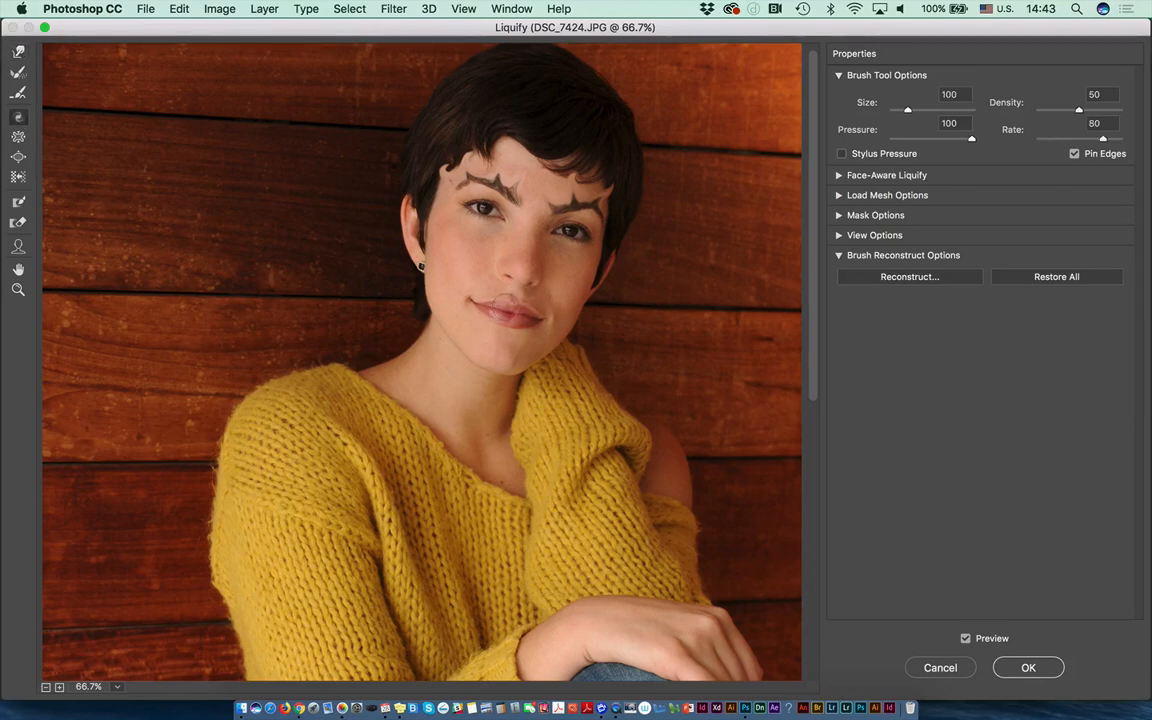
pyautogui.click(18, 136)
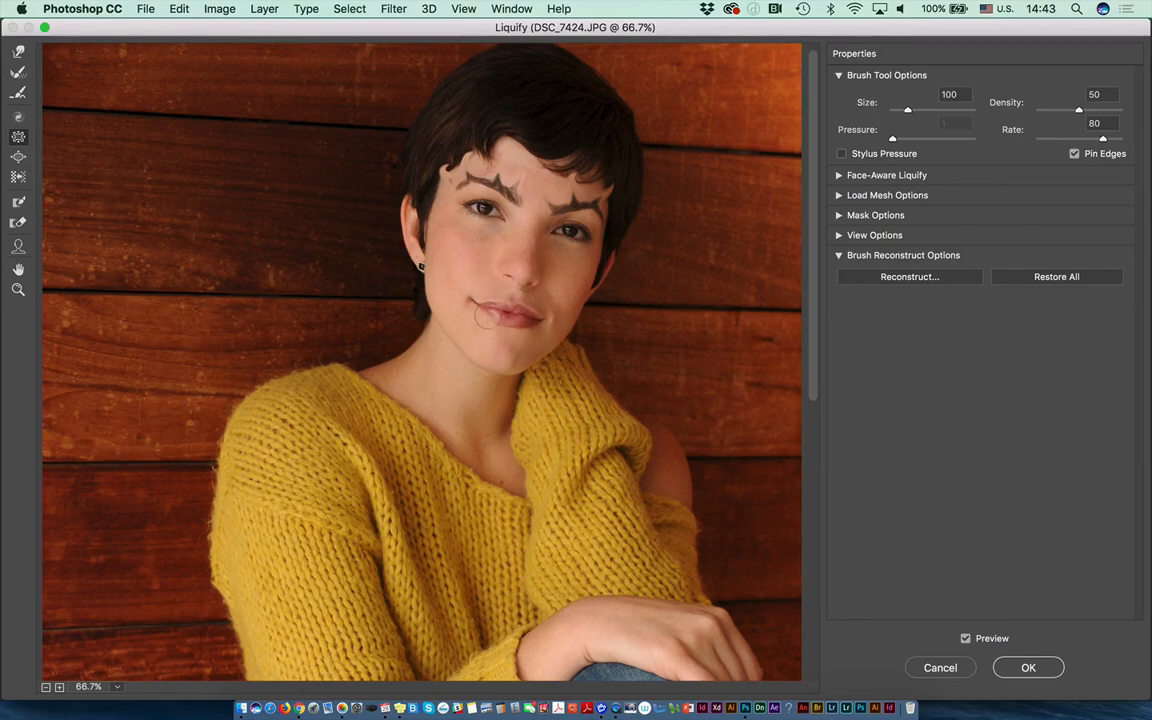
pyautogui.click(18, 157)
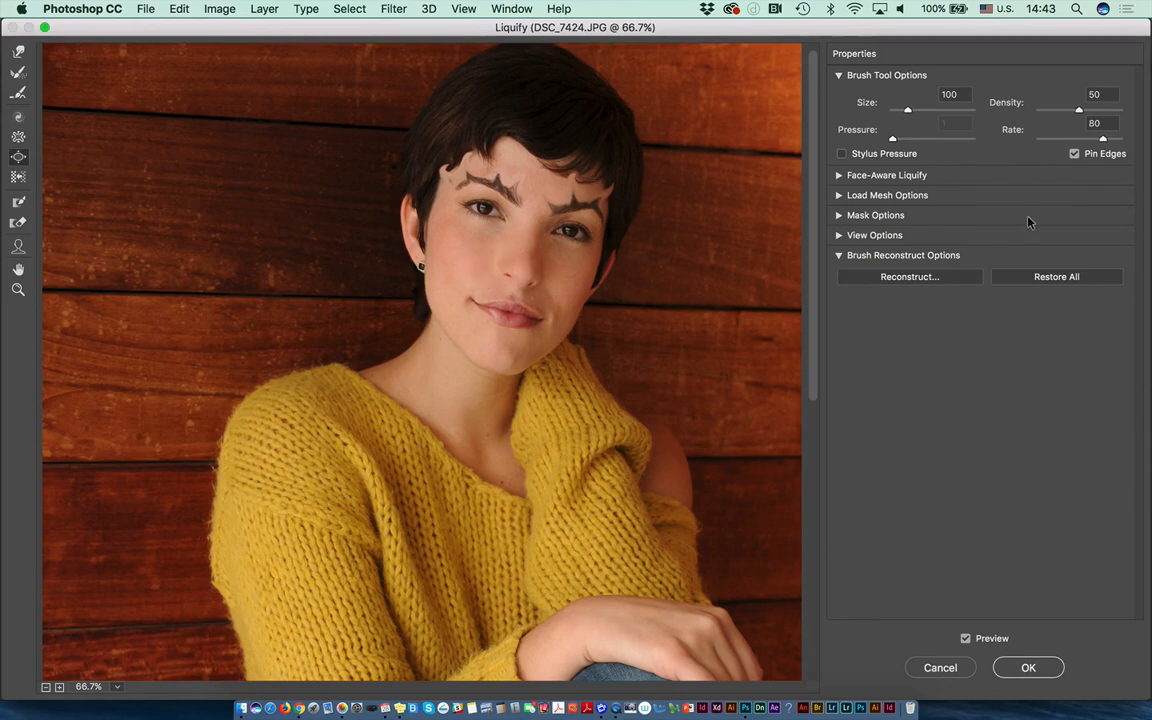
pyautogui.click(1015, 668)
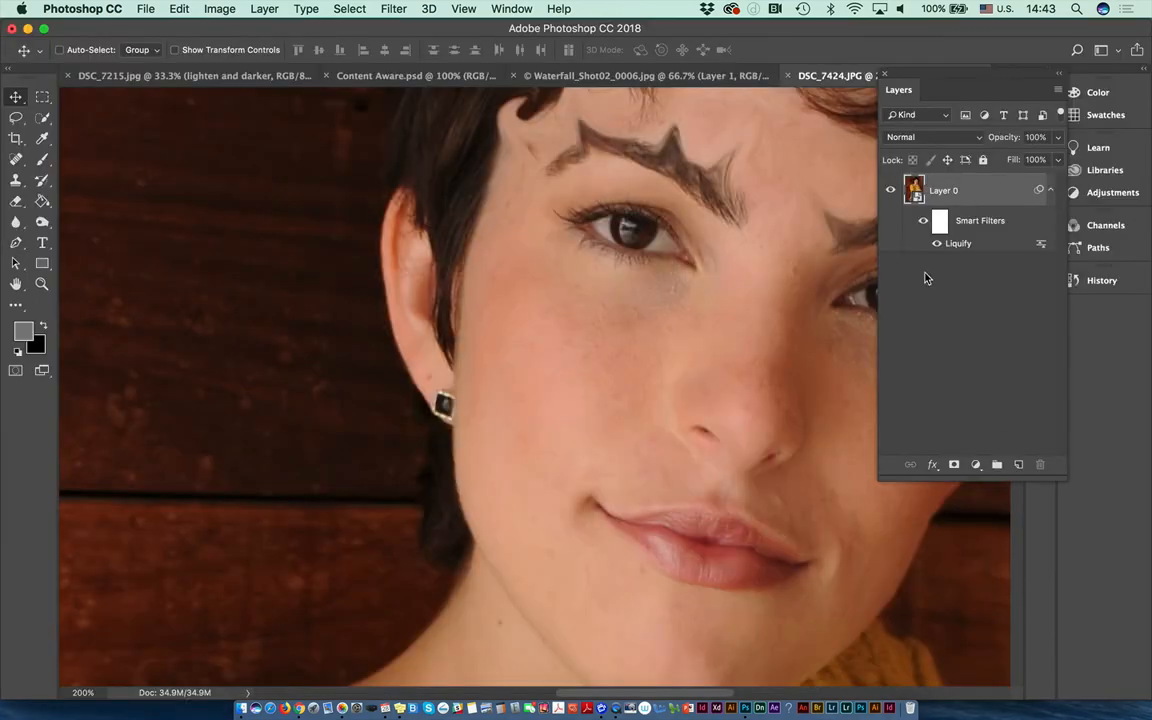
# Delete the Liquify smart filter from Layer 0 and revert the portrait to its saved version.
pyautogui.click(938, 245)
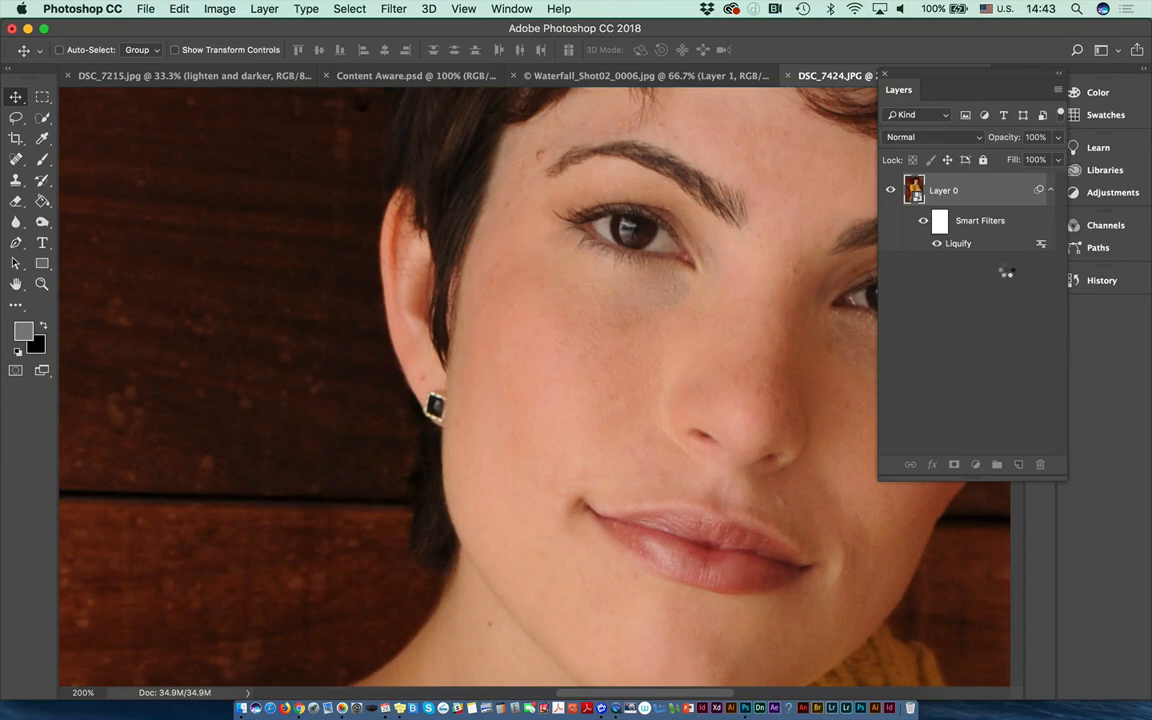
pyautogui.moveTo(983, 257); pyautogui.dragTo(1040, 464)
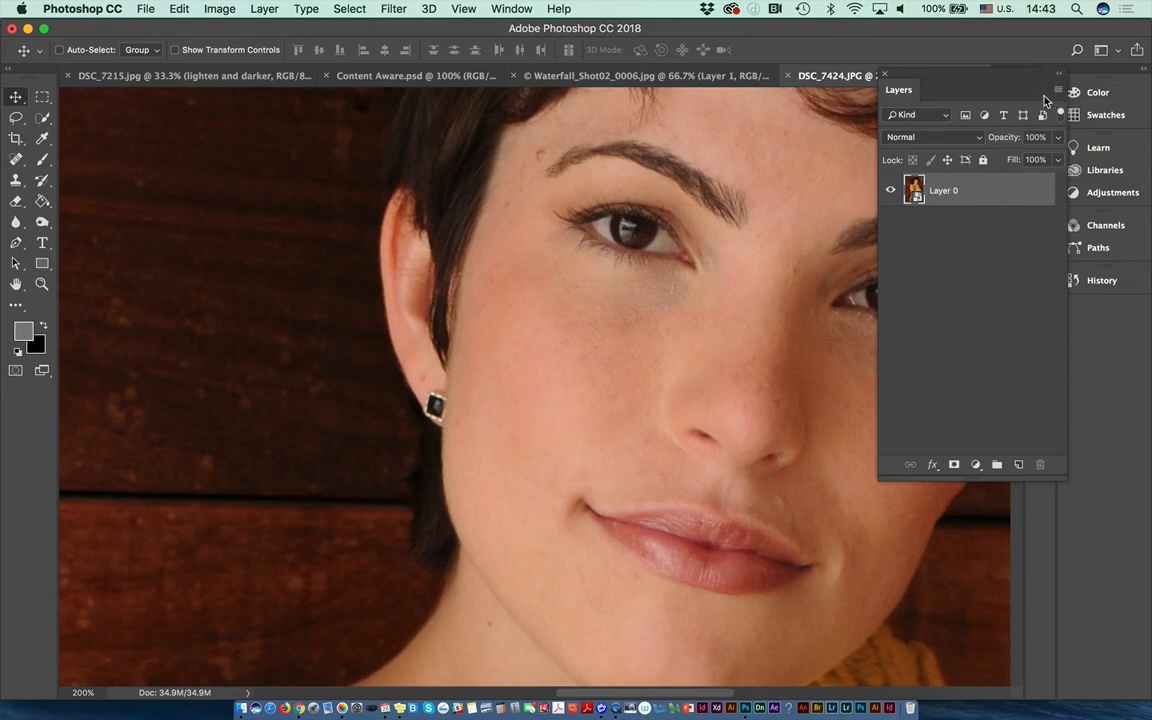
pyautogui.click(146, 9)
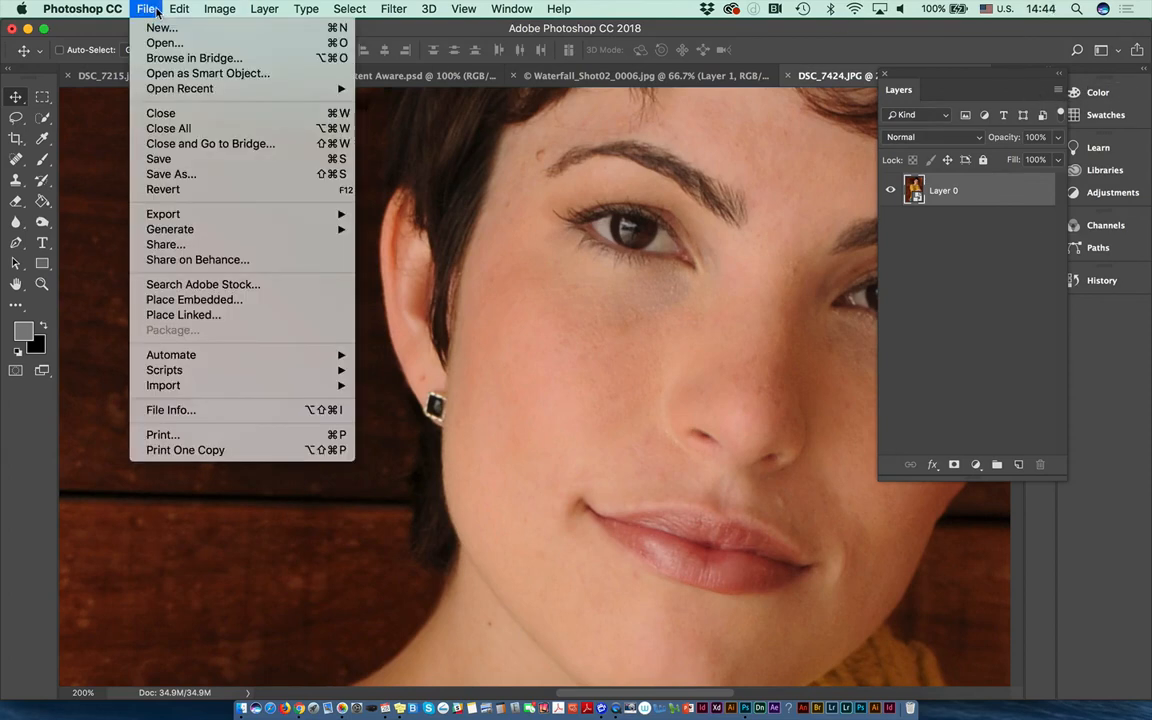
pyautogui.click(205, 189)
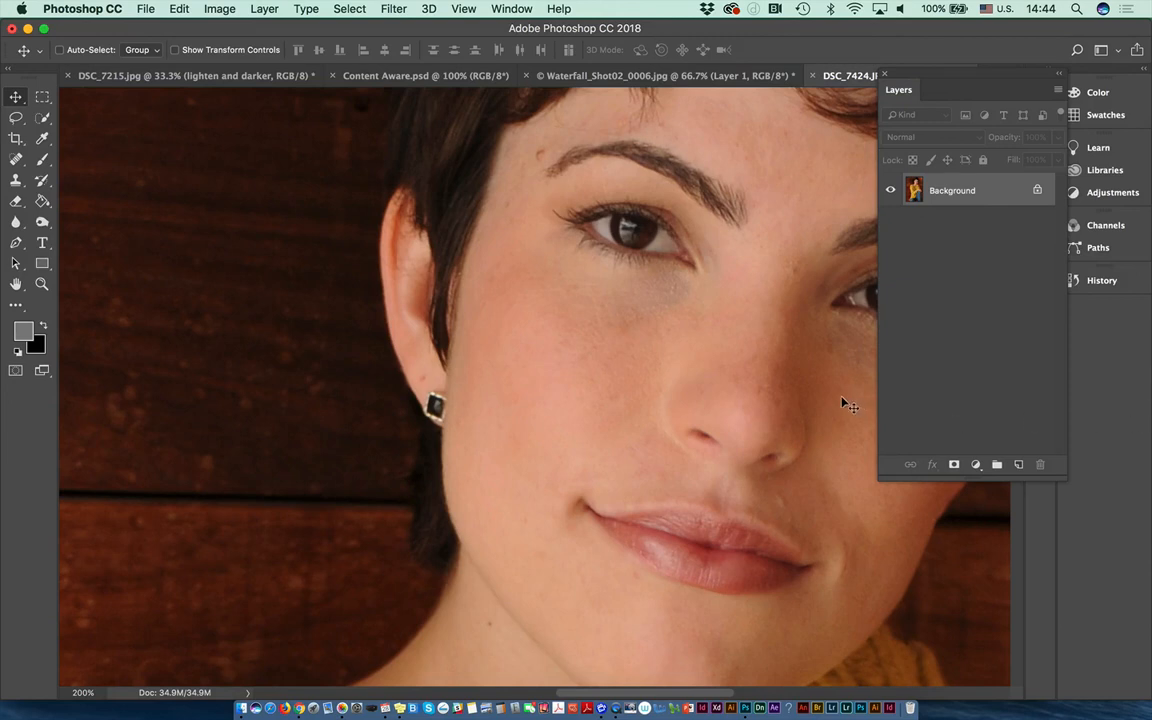
# Duplicate the Background layer of the DSC_7424.JPG portrait.
pyautogui.click(1059, 91)
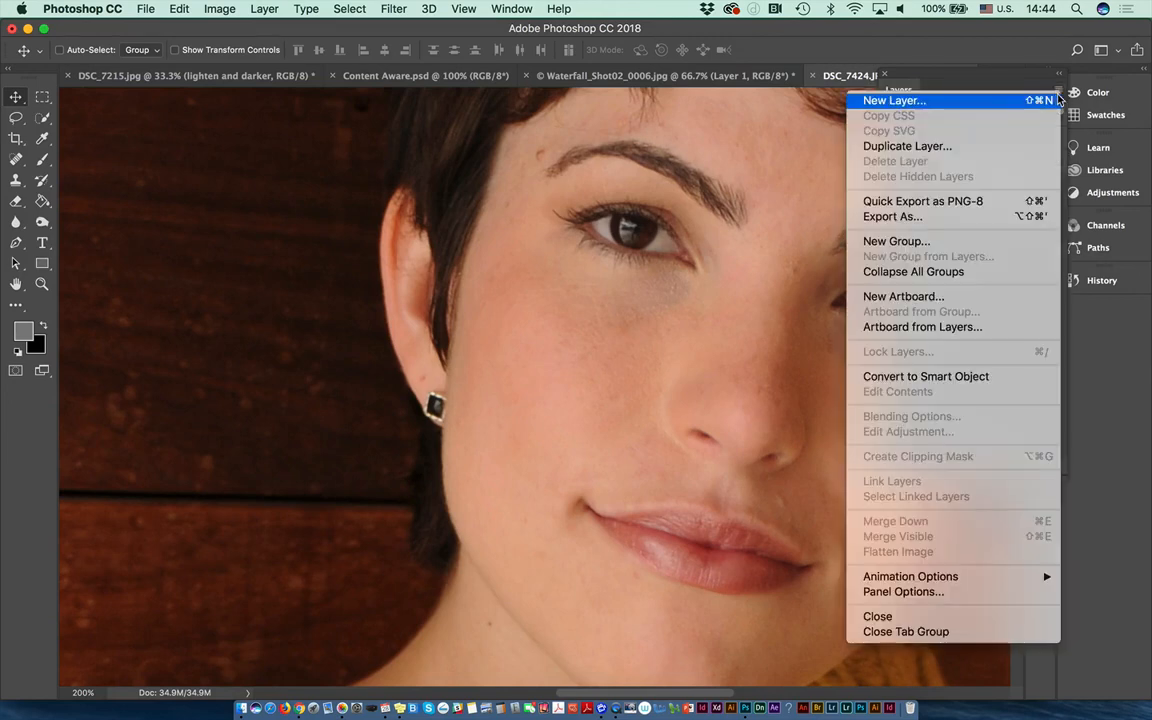
pyautogui.click(943, 148)
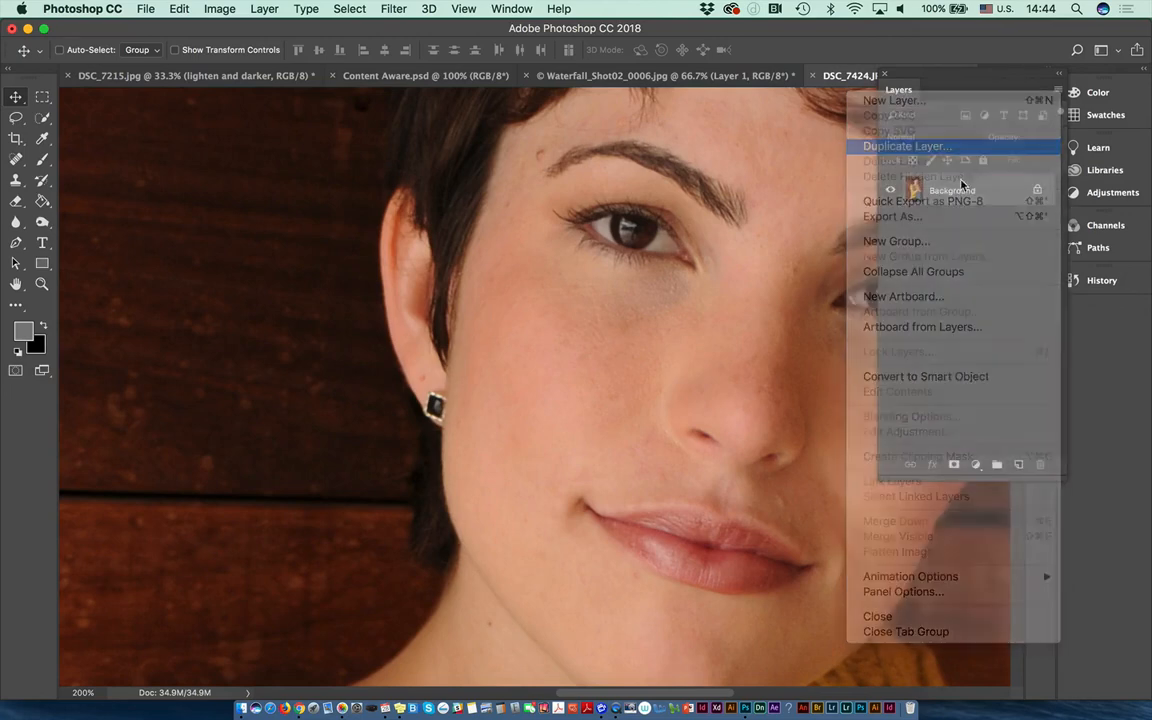
pyautogui.click(722, 285)
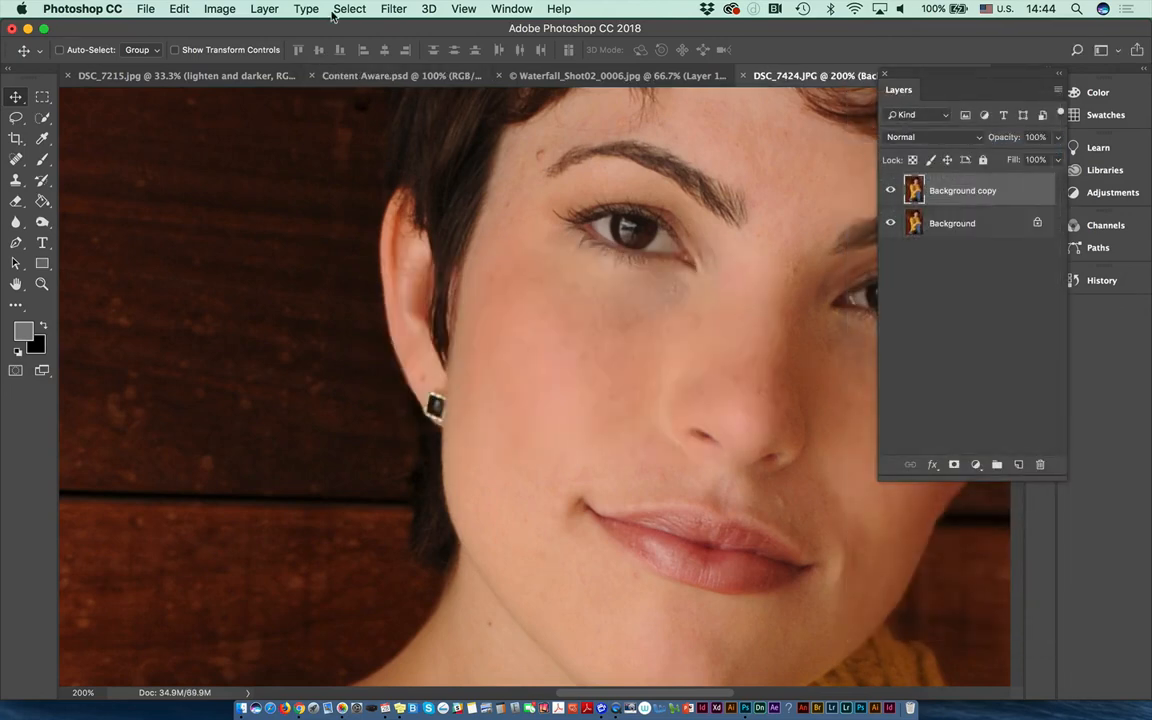
# Distort the eyebrows, mouth and face edge directly on the duplicate layer with Liquify's Forward Warp tool at brush size 45 and apply the changes.
pyautogui.click(349, 8)
pyautogui.moveTo(393, 8)
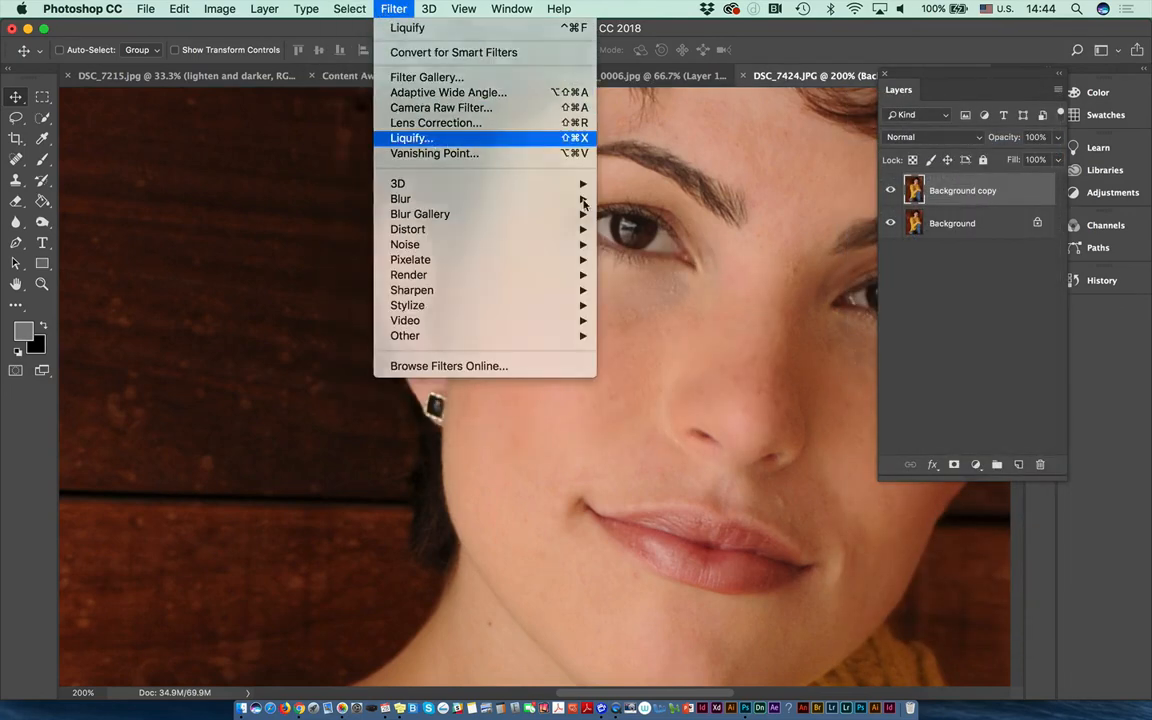
pyautogui.click(425, 137)
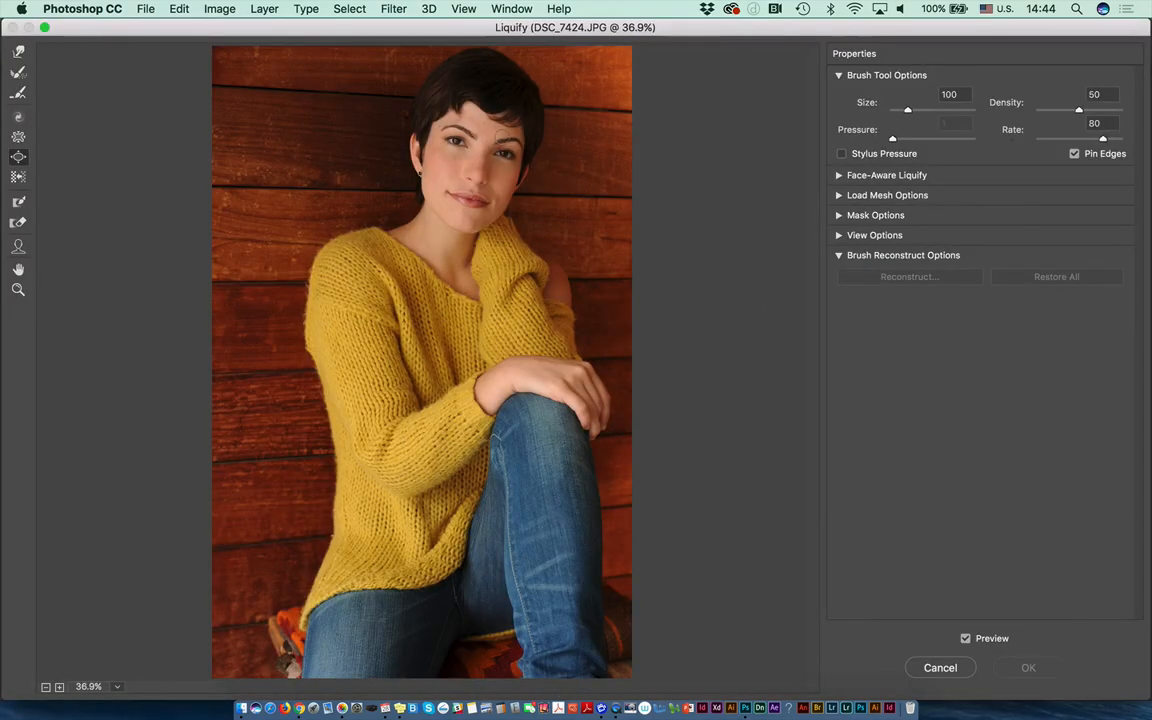
pyautogui.click(18, 51)
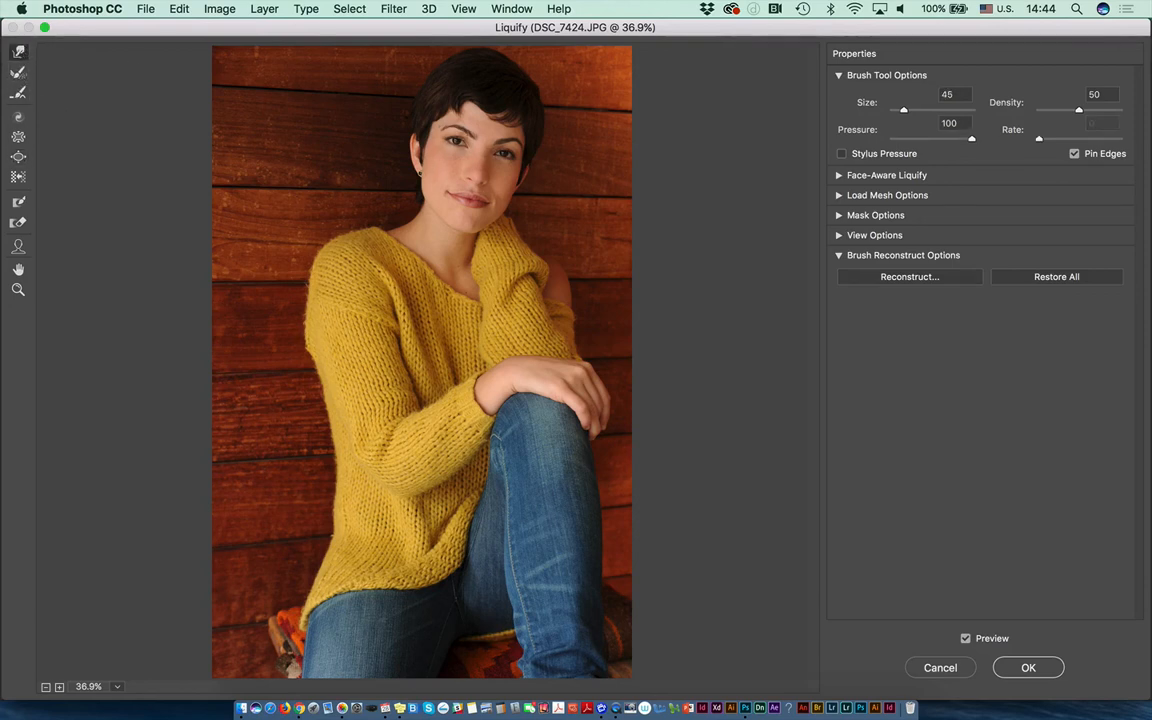
pyautogui.moveTo(465, 128)
pyautogui.mouseDown()
pyautogui.moveTo(473, 138)
pyautogui.moveTo(456, 117)
pyautogui.moveTo(508, 163)
pyautogui.mouseUp()
pyautogui.moveTo(432, 182)
pyautogui.mouseDown()
pyautogui.moveTo(405, 195)
pyautogui.moveTo(463, 203)
pyautogui.moveTo(446, 191)
pyautogui.mouseUp()
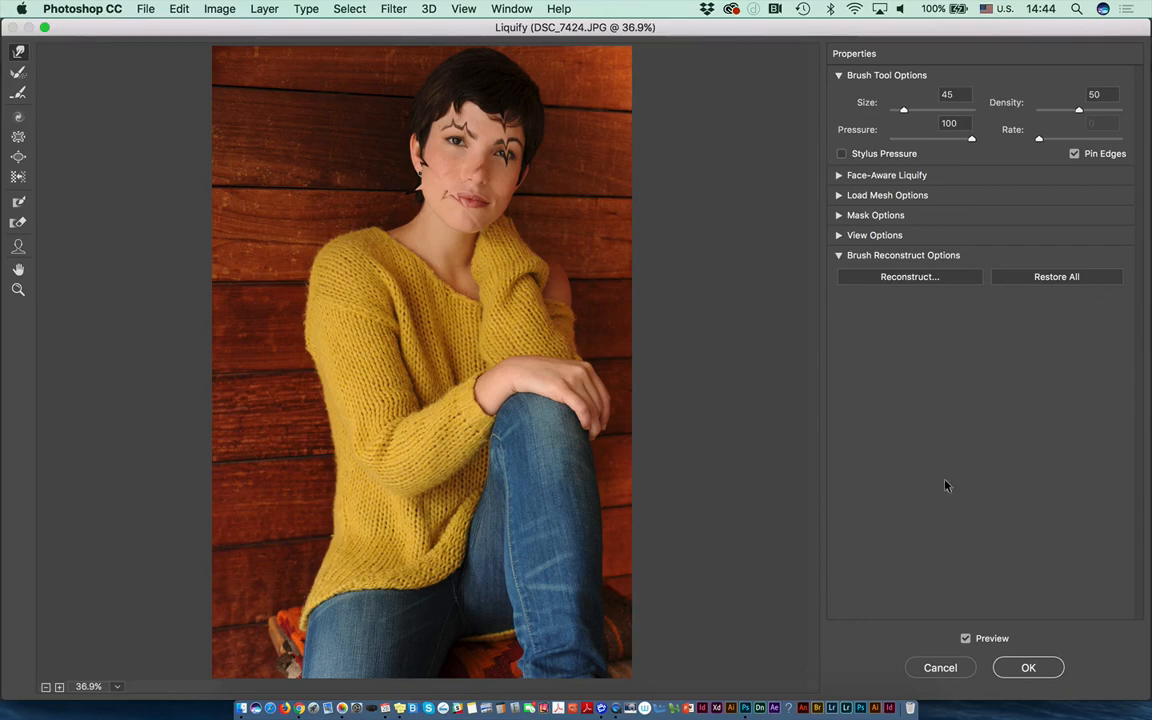
pyautogui.click(1023, 675)
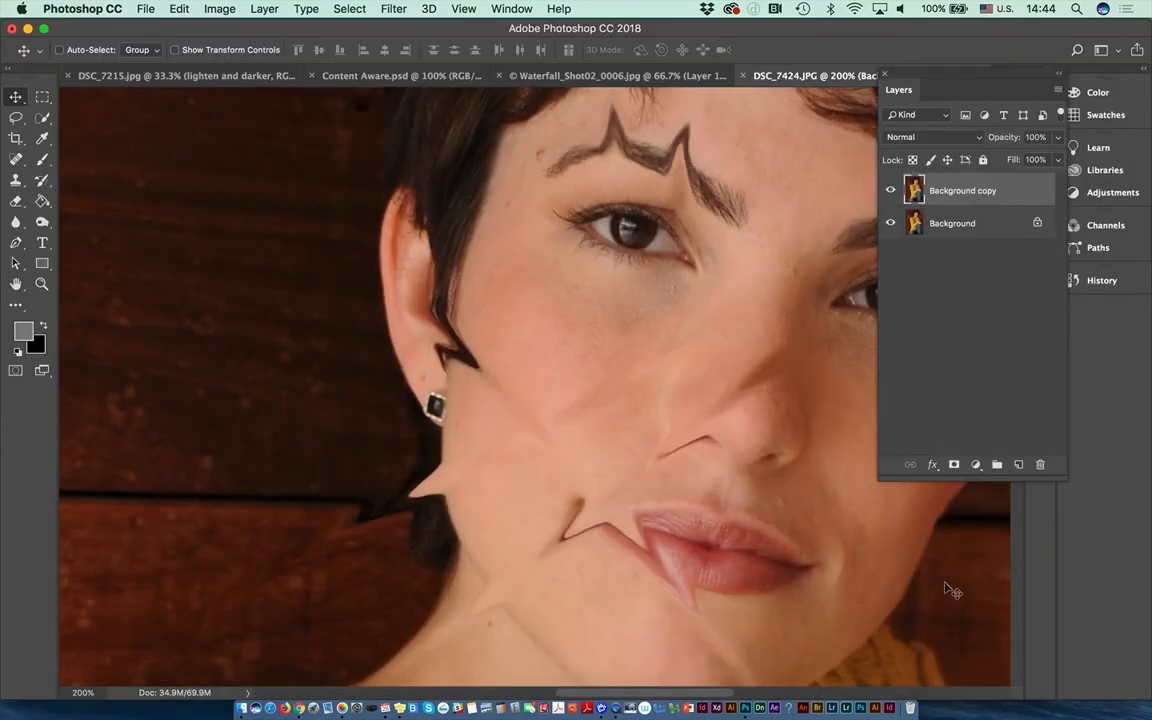
# Compare the portrait at 100% with the distorted duplicate layer hidden and shown.
pyautogui.press('super+minus')
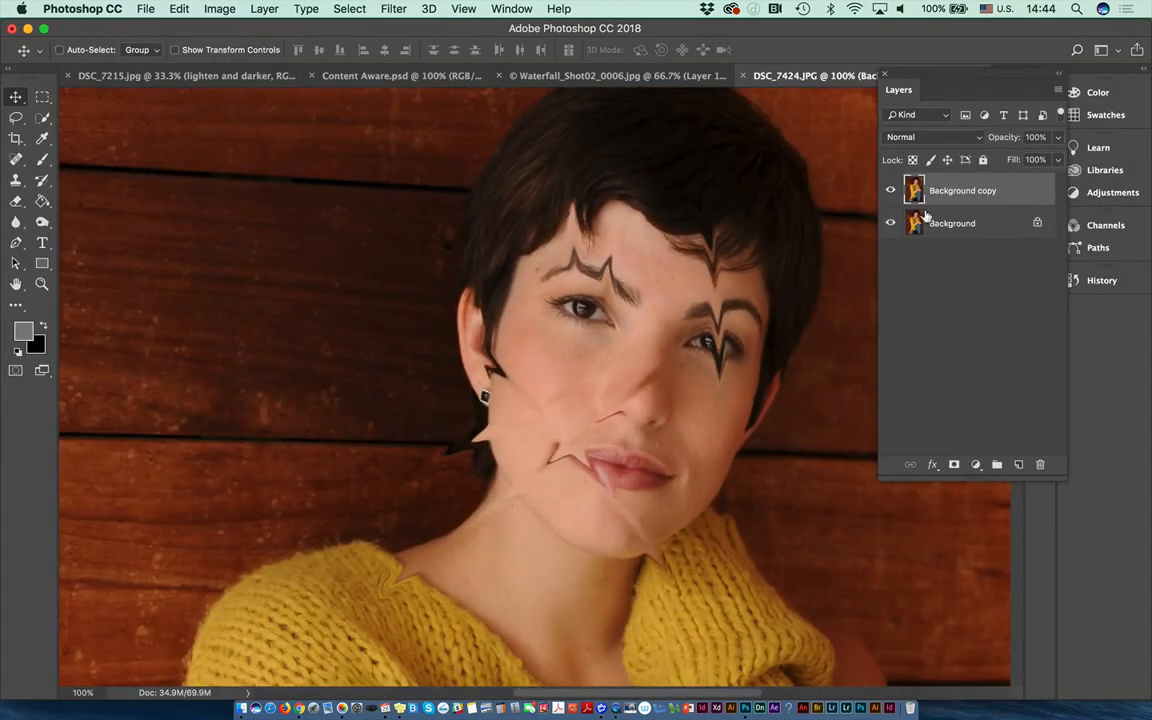
pyautogui.click(891, 191)
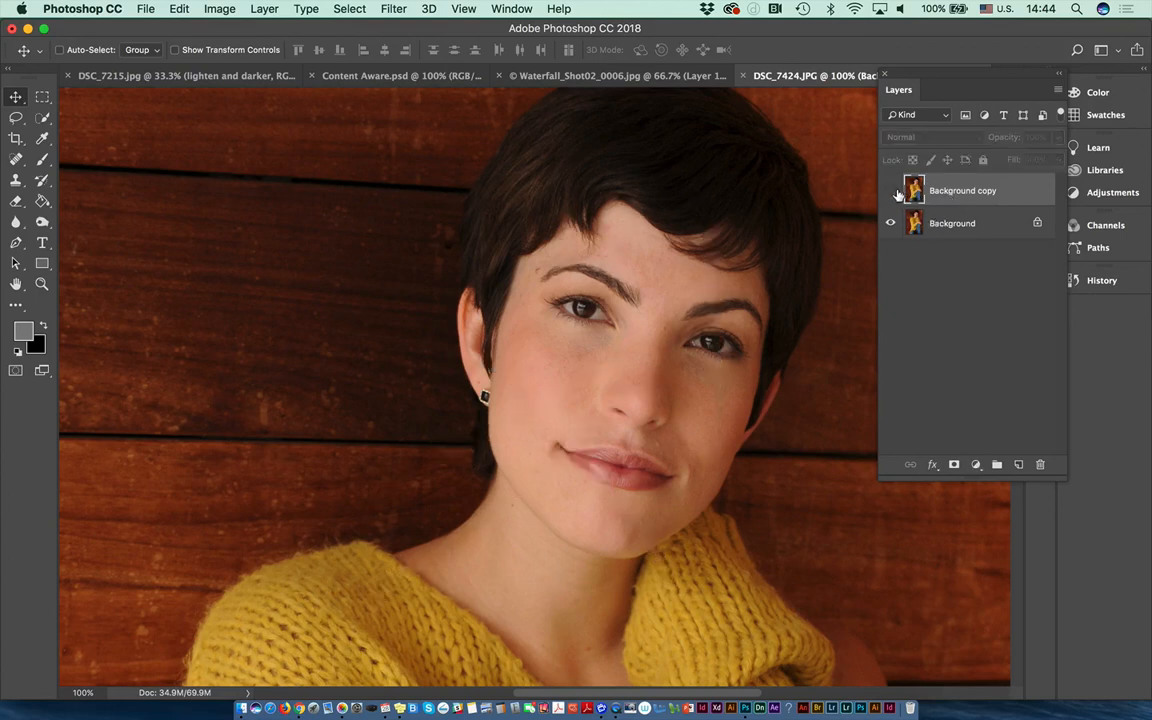
pyautogui.click(892, 191)
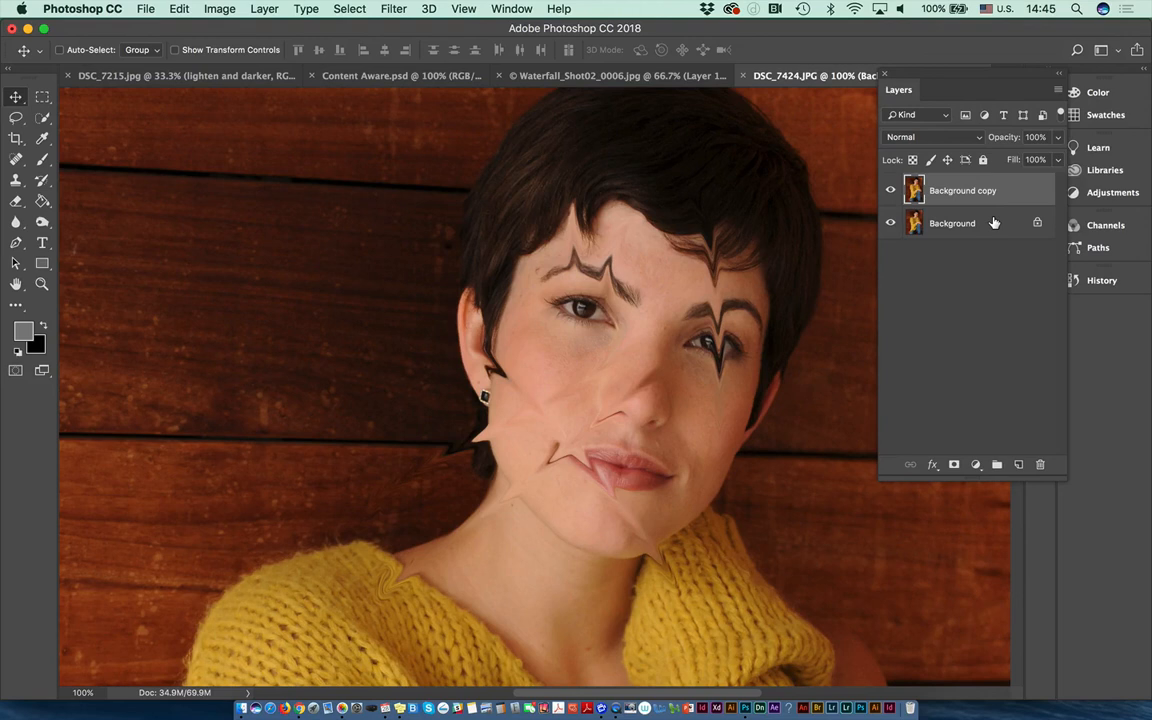
# Open RedEye.JPG from the Healing tools folder inside Retouch _Seminar.
pyautogui.click(145, 9)
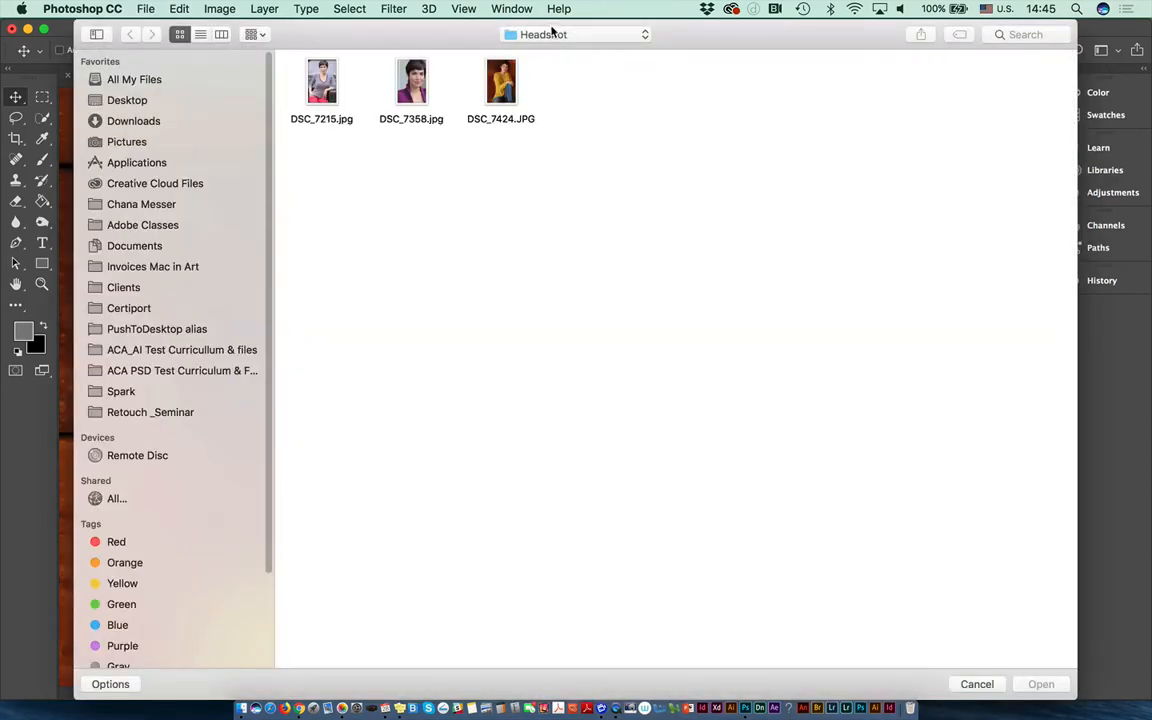
pyautogui.click(550, 34)
pyautogui.click(555, 52)
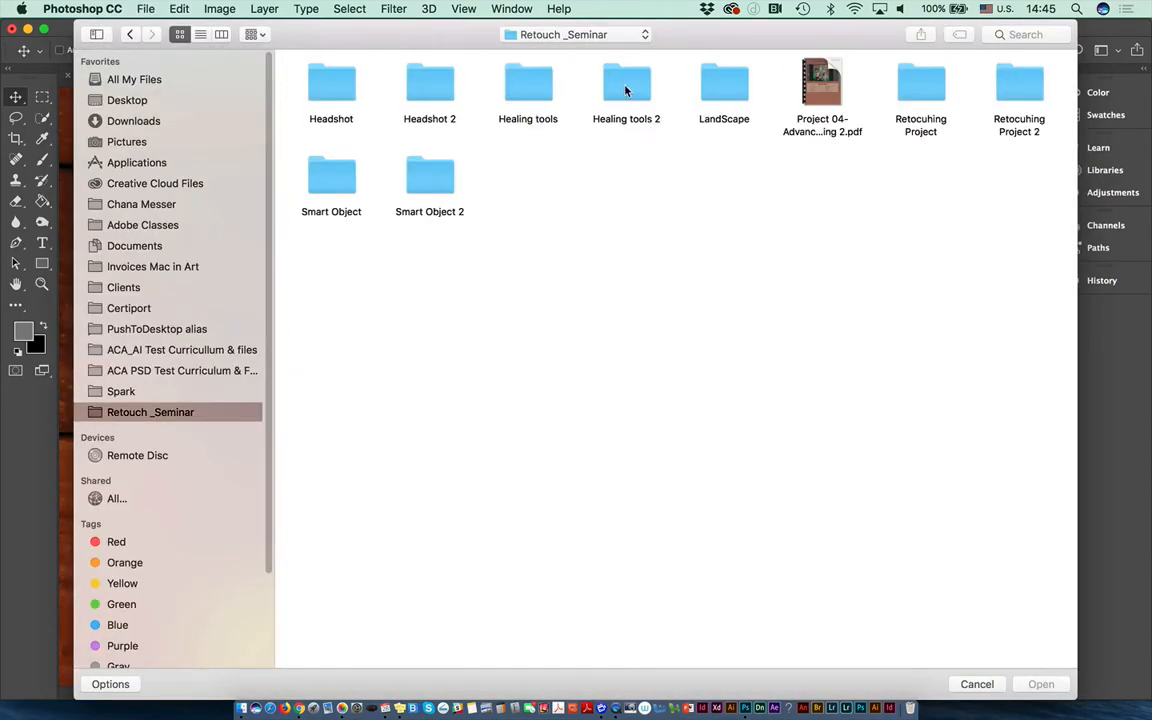
pyautogui.doubleClick(540, 95)
pyautogui.press('r')
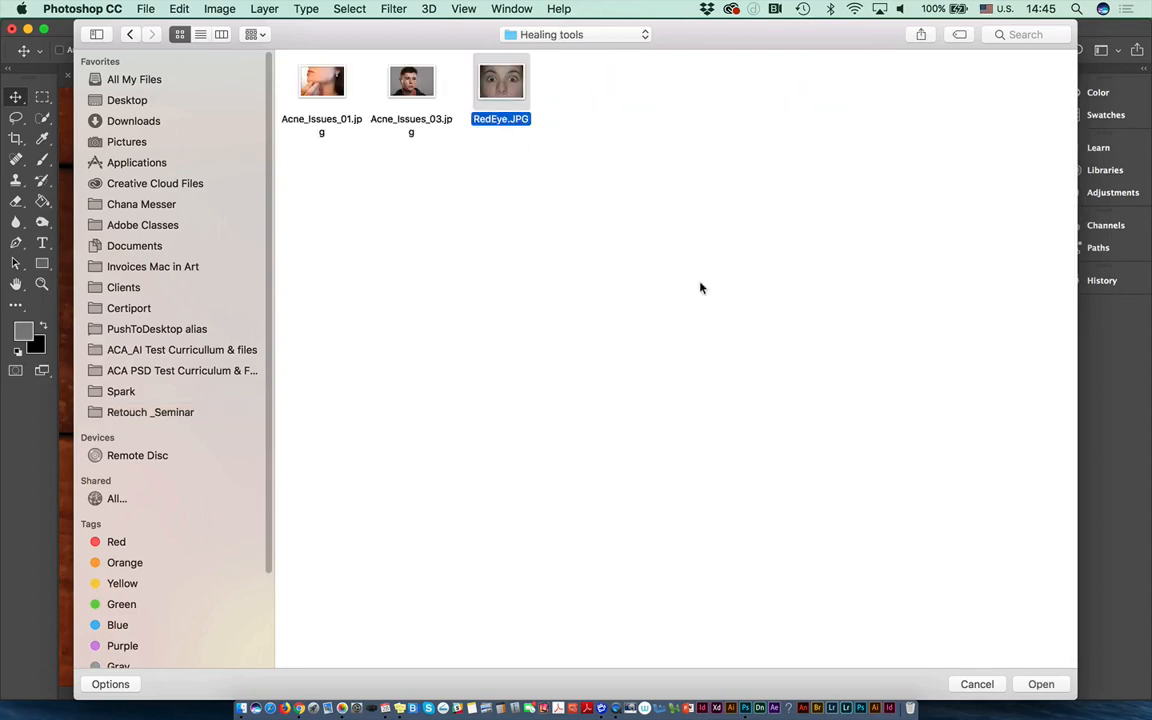
pyautogui.click(1034, 686)
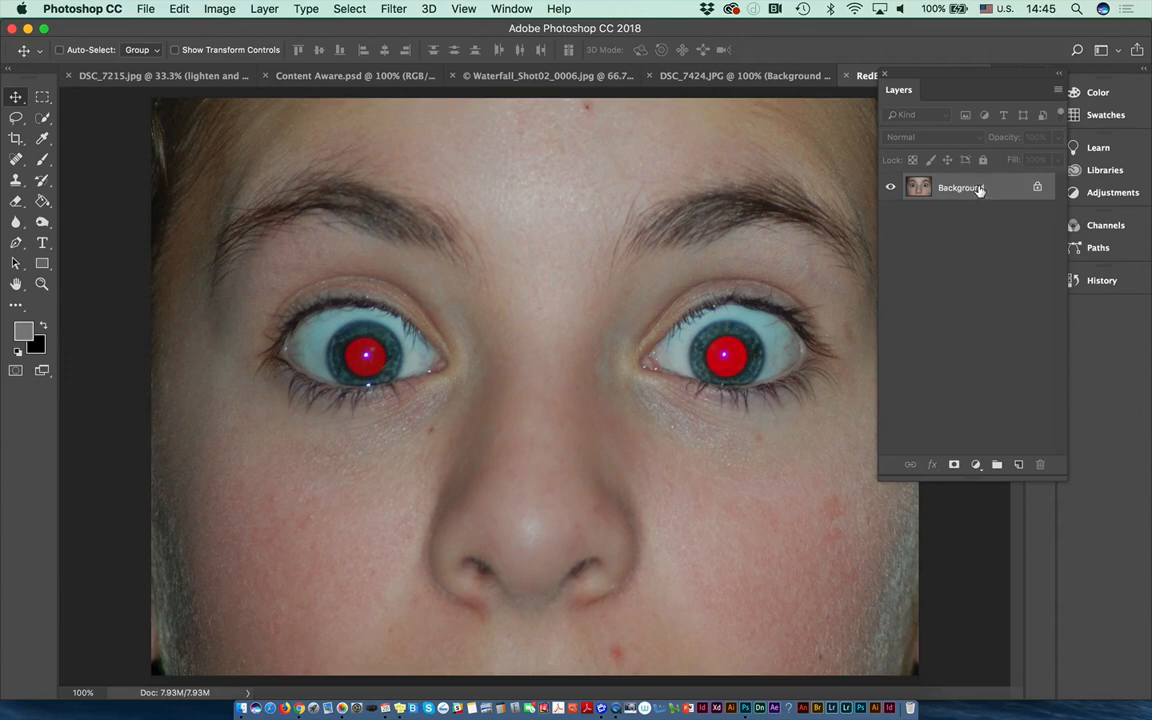
# Duplicate the Background layer and remove the red from both pupils with the Red Eye tool: pupil size 58%, darken amount 40% left, 67% right.
pyautogui.click(1059, 93)
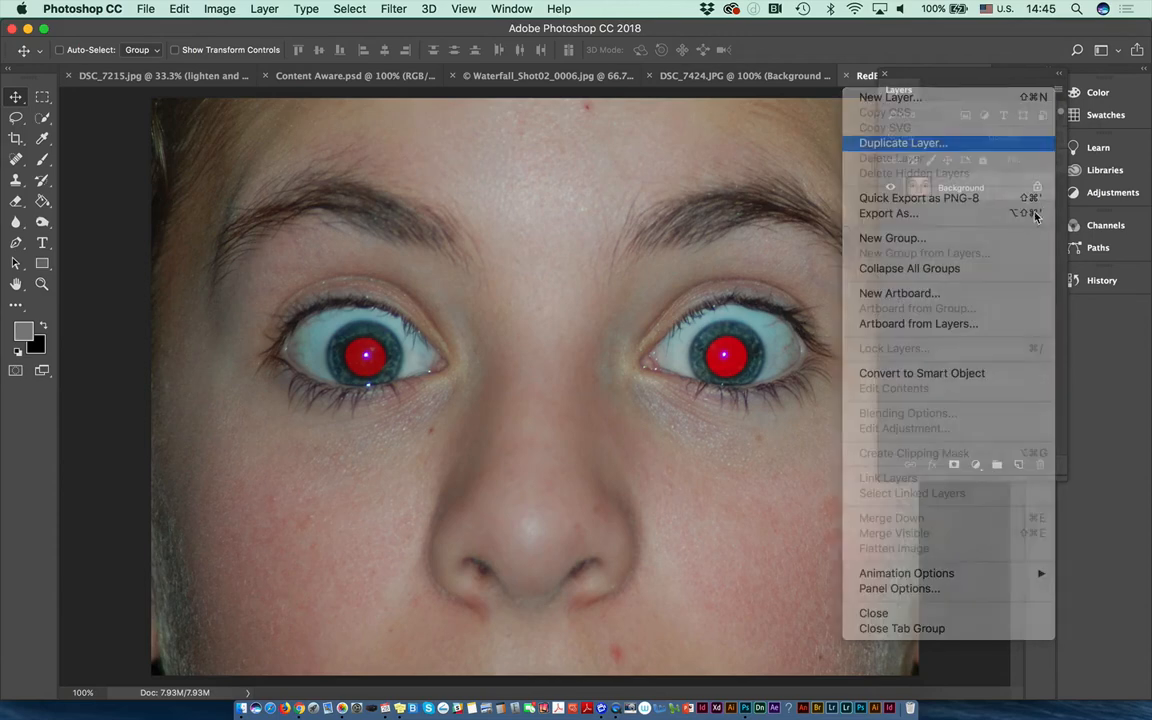
pyautogui.click(722, 286)
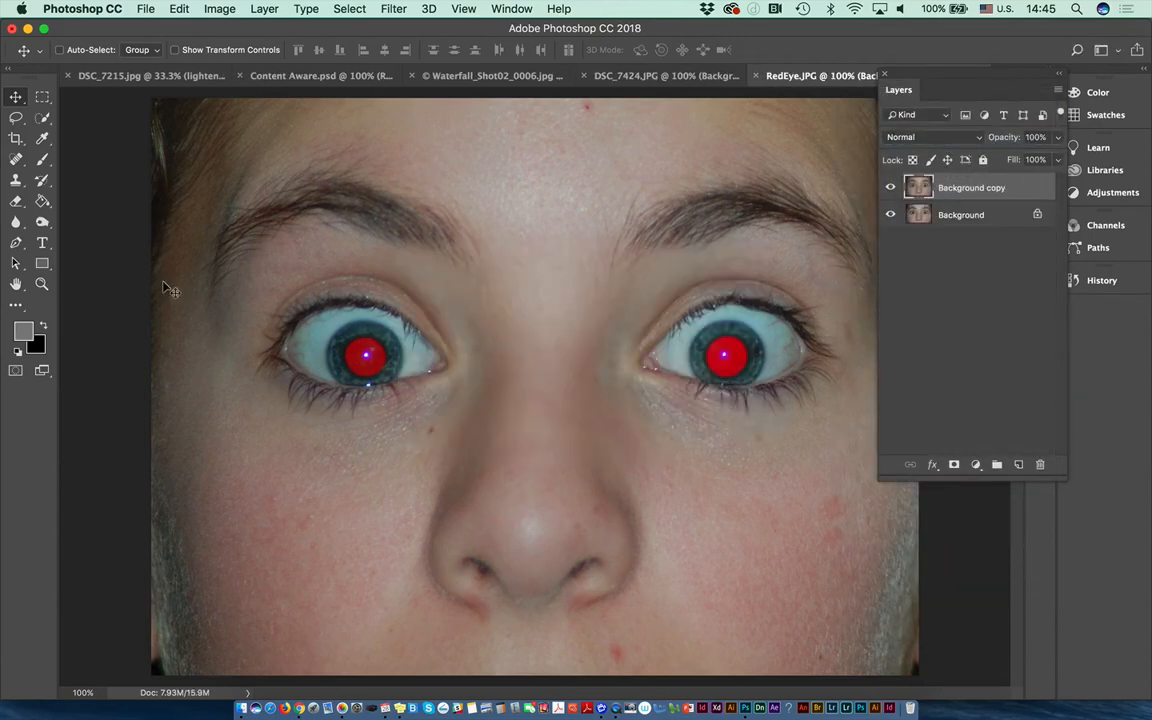
pyautogui.click(15, 164)
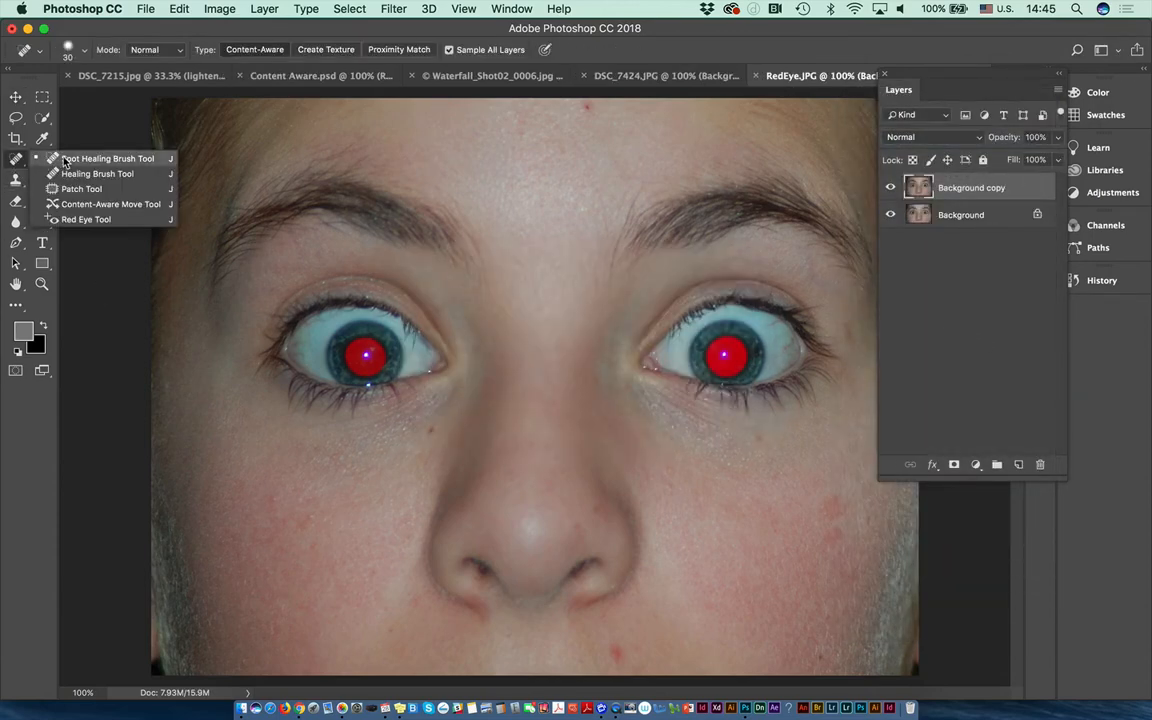
pyautogui.click(86, 220)
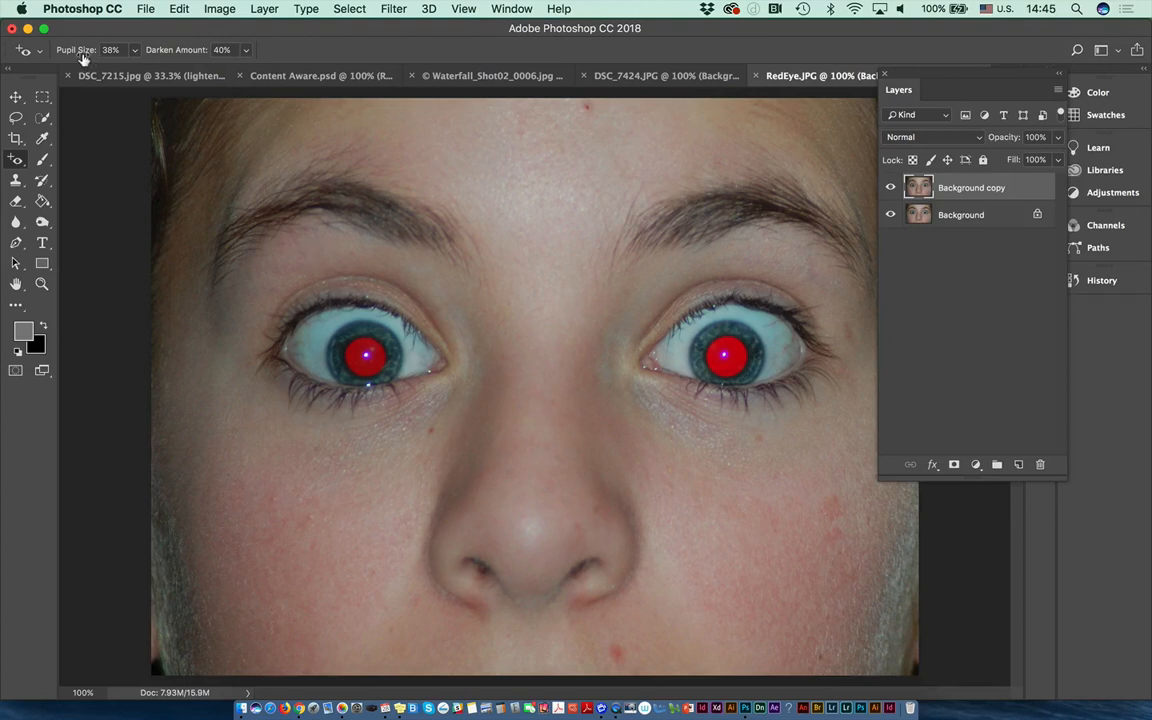
pyautogui.moveTo(72, 55); pyautogui.dragTo(84, 56)
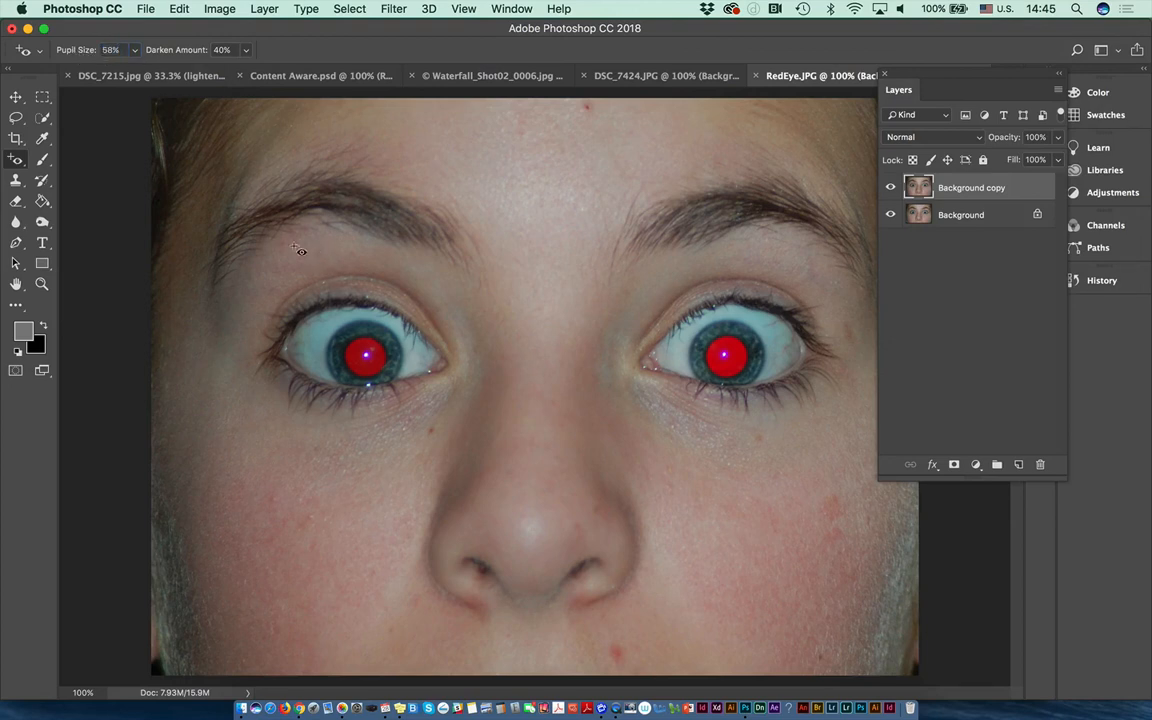
pyautogui.click(366, 353)
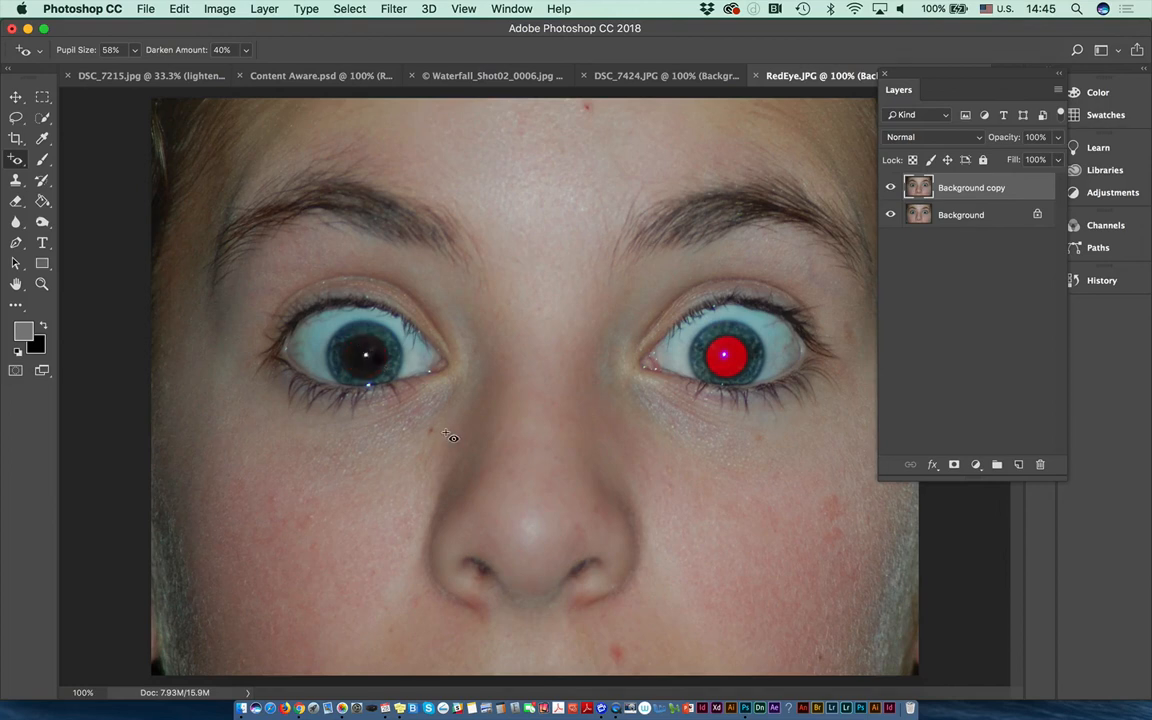
pyautogui.moveTo(170, 50); pyautogui.dragTo(206, 47)
pyautogui.click(738, 370)
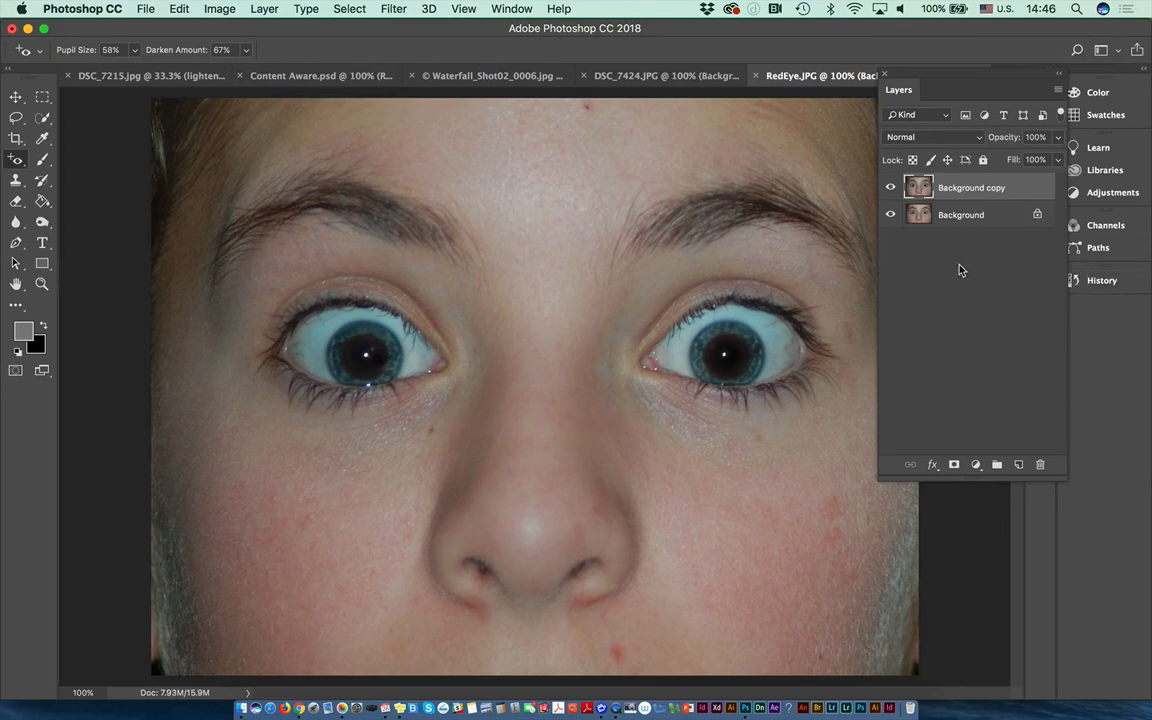
# Reset the Essentials workspace and bring the Waterfall_Shot02_0006.jpg document forward after a look at Content Aware.psd.
pyautogui.click(1104, 49)
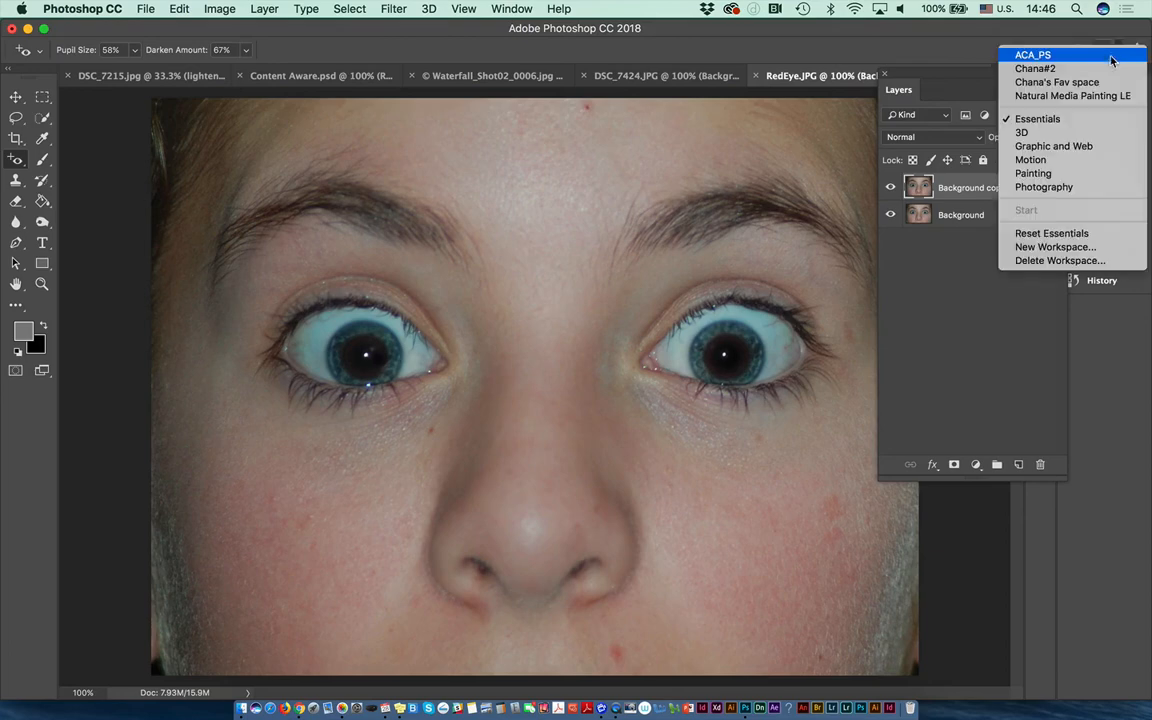
pyautogui.click(1050, 233)
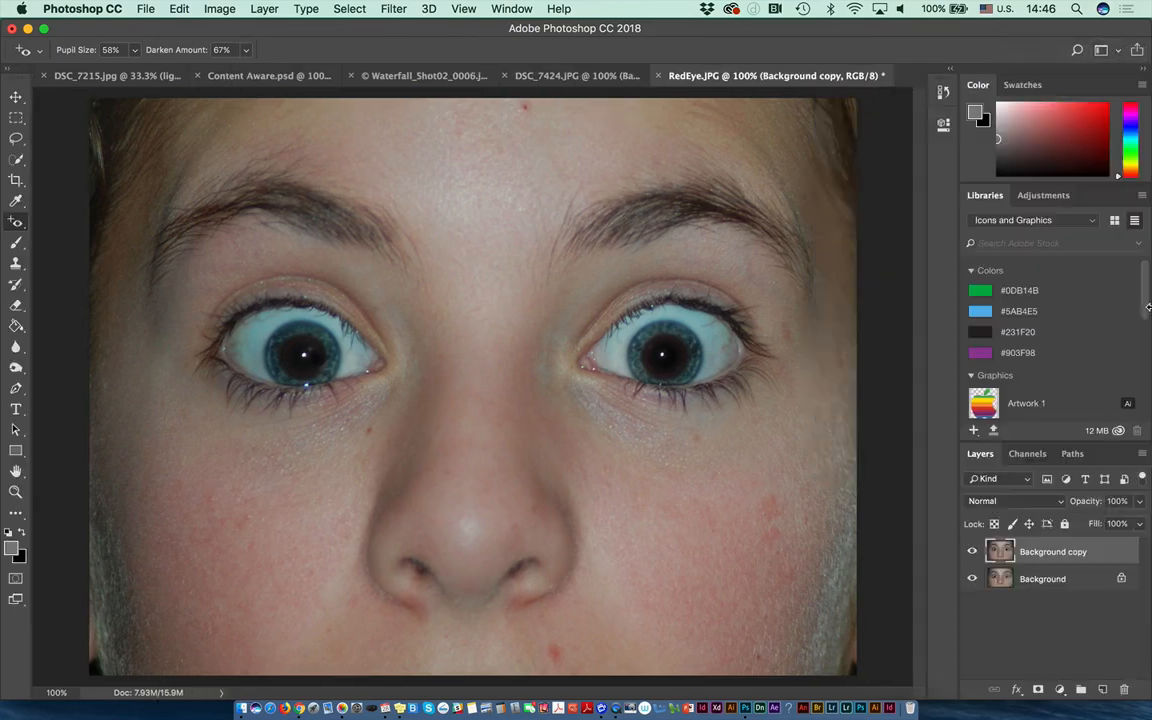
pyautogui.click(425, 76)
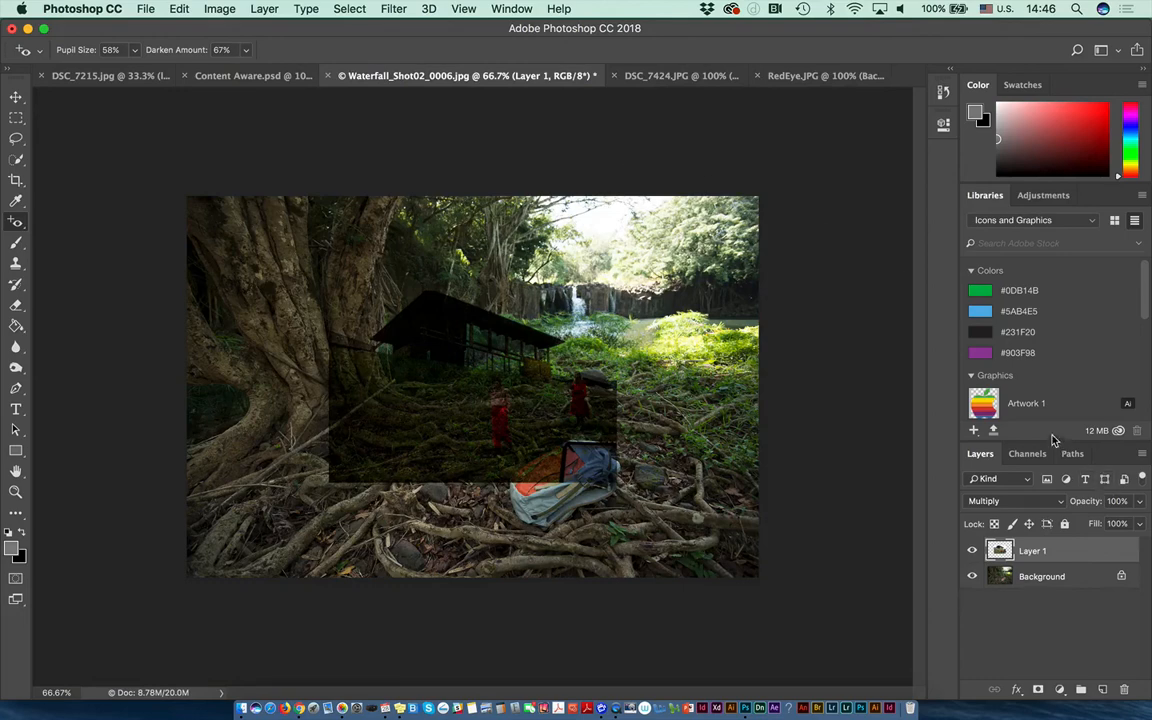
pyautogui.click(252, 76)
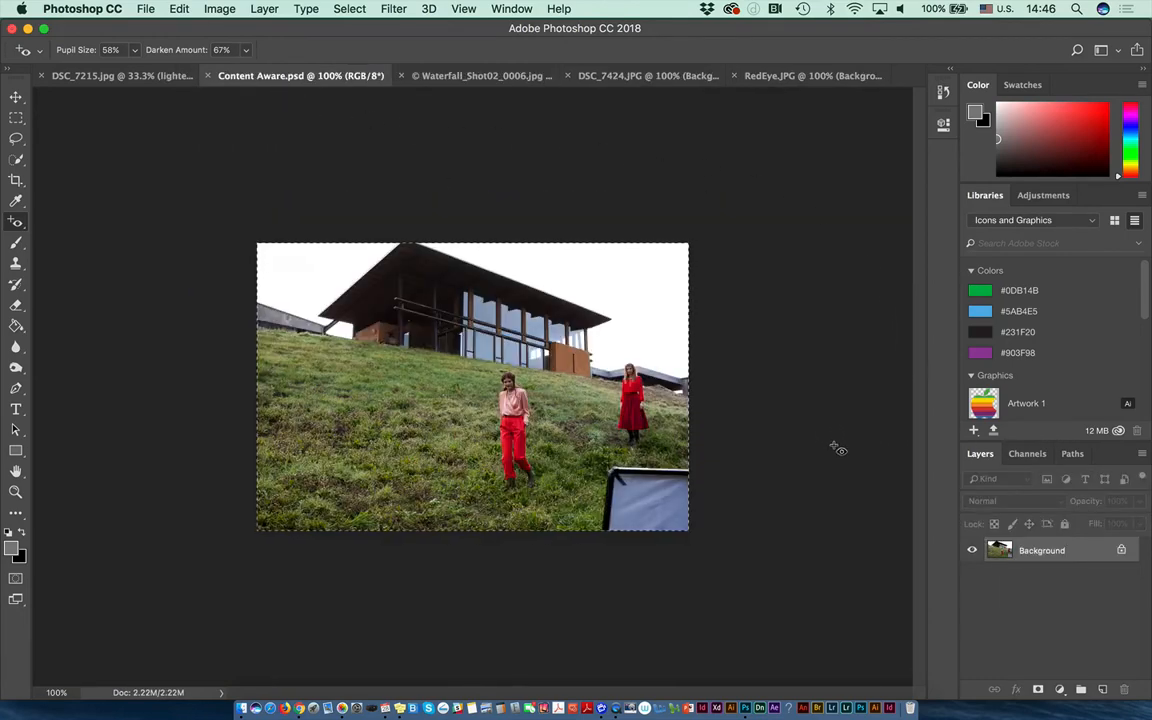
pyautogui.click(495, 80)
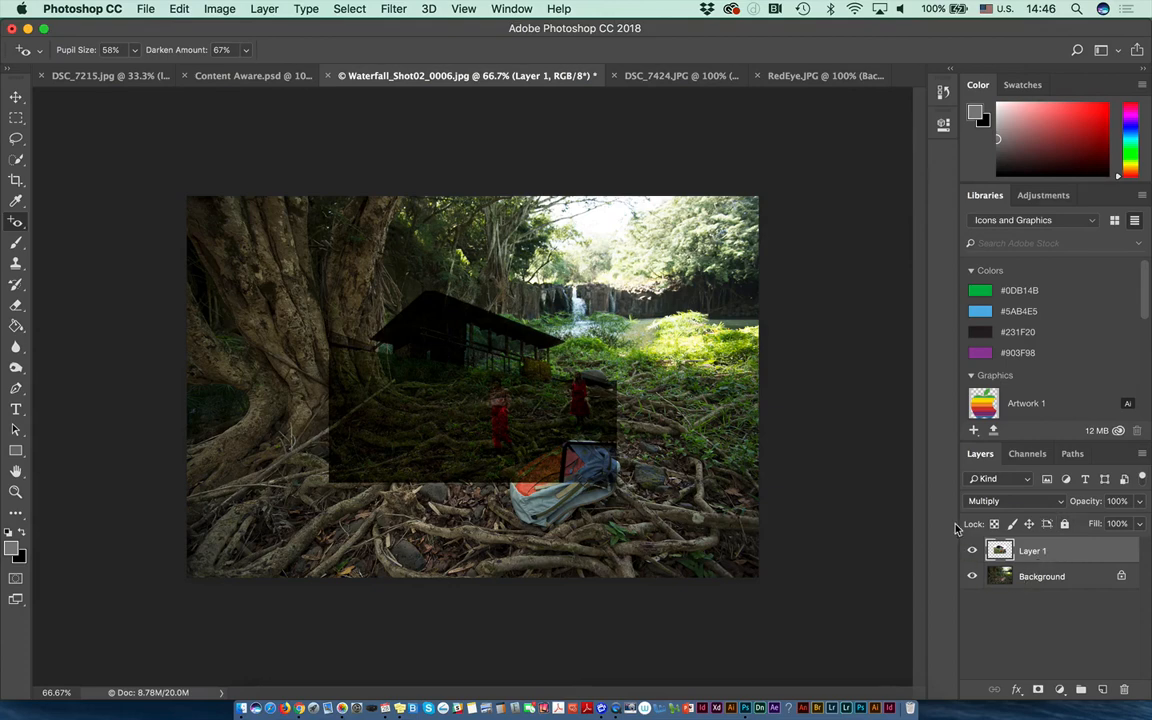
# Revert Waterfall_Shot02_0006.jpg to its saved version and float the Layers panel beside the collapsed panel dock.
pyautogui.click(140, 9)
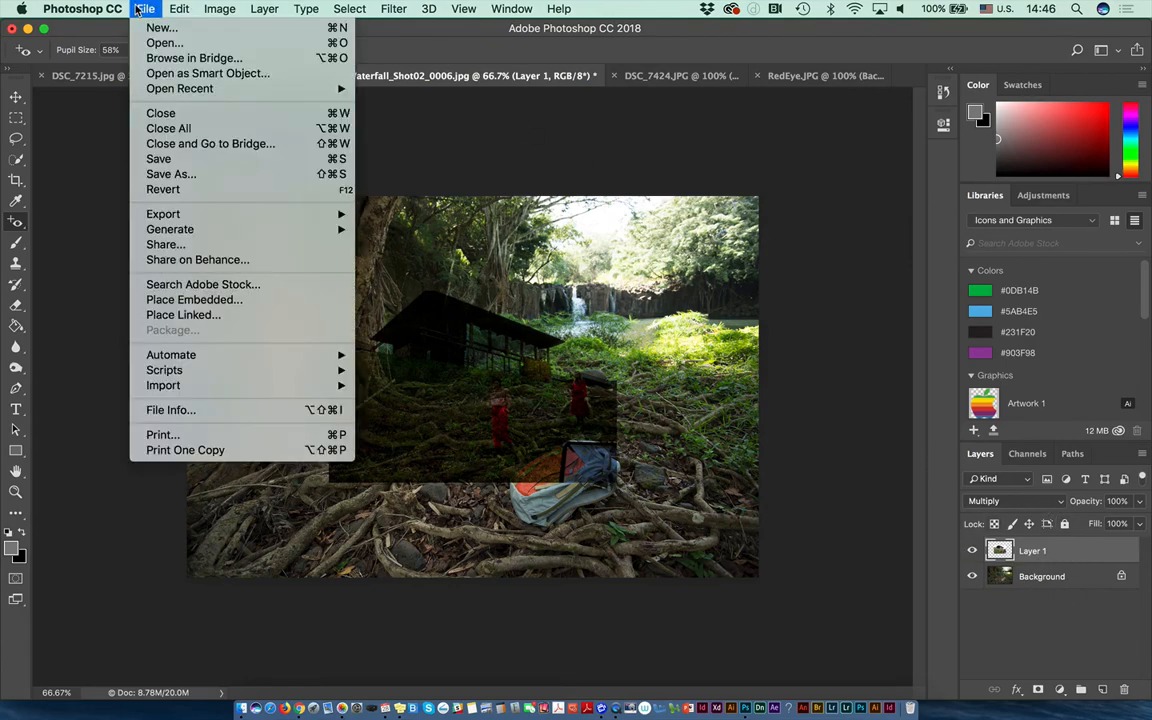
pyautogui.click(198, 189)
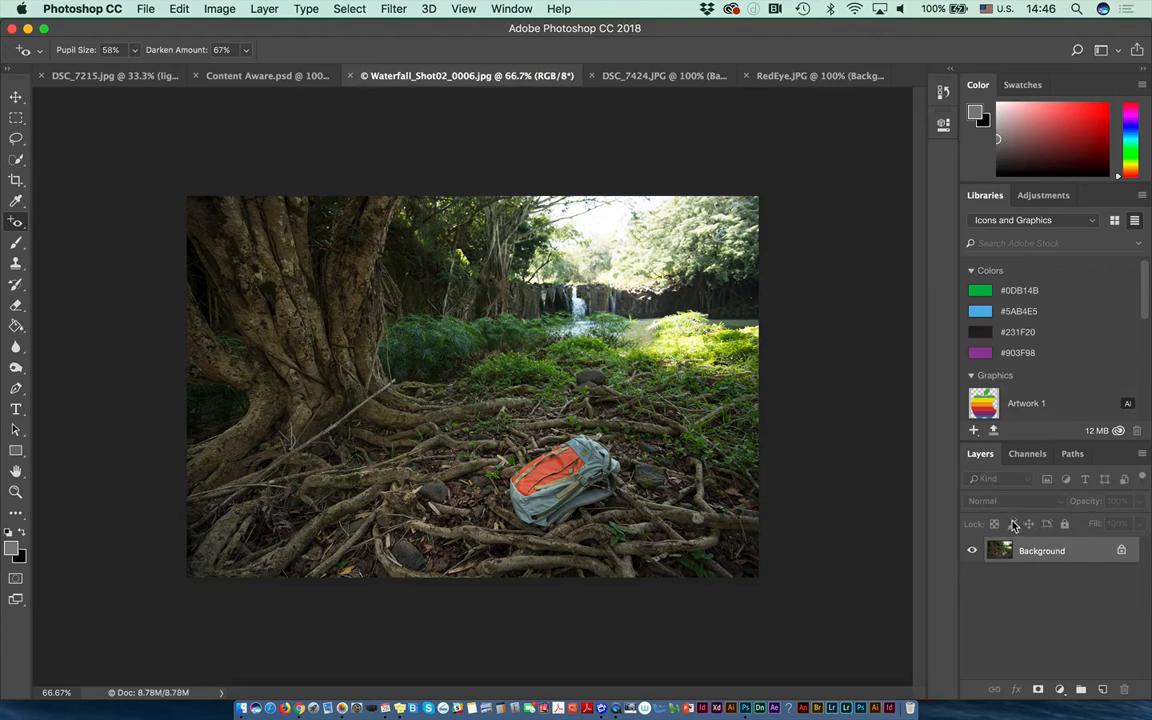
pyautogui.doubleClick(1030, 68)
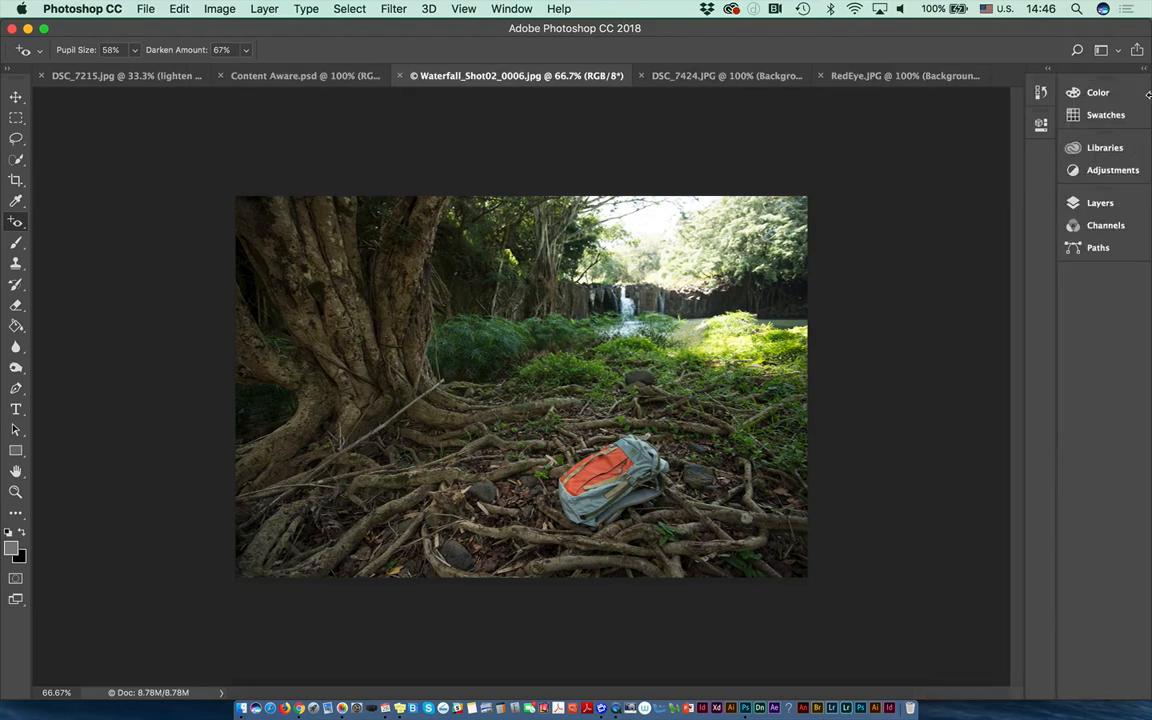
pyautogui.moveTo(1075, 203); pyautogui.dragTo(912, 113)
pyautogui.click(912, 110)
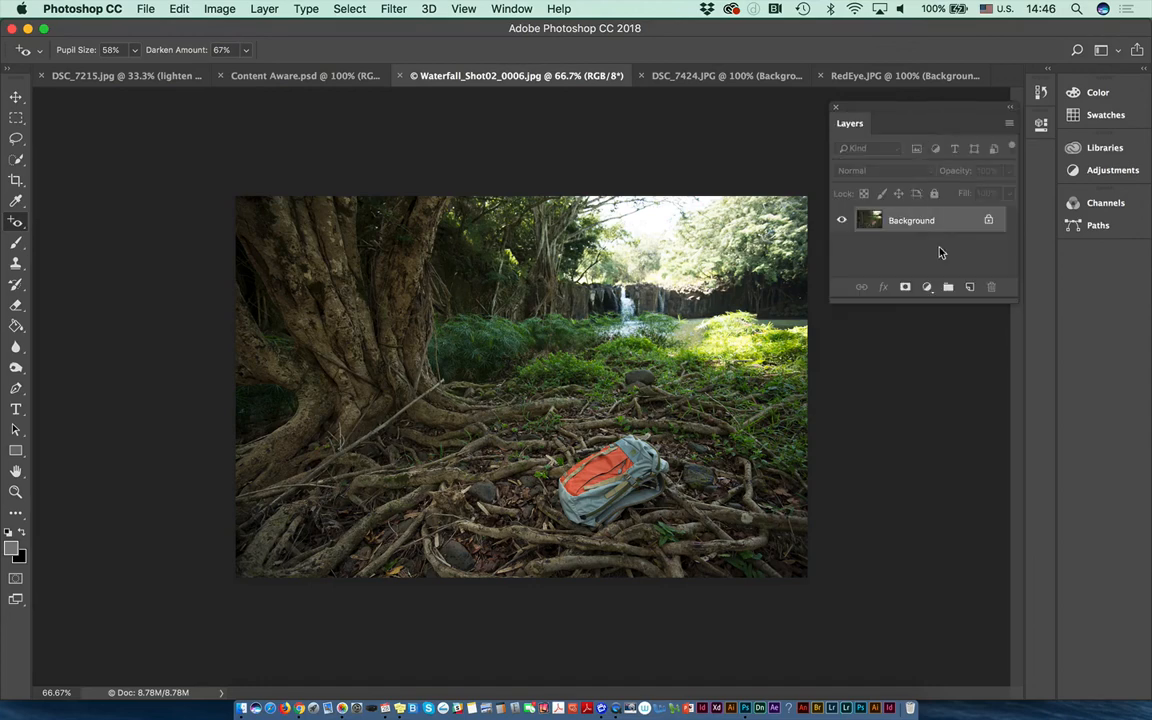
# Duplicate the Background layer within the same document and name the copy "retouch".
pyautogui.click(1010, 121)
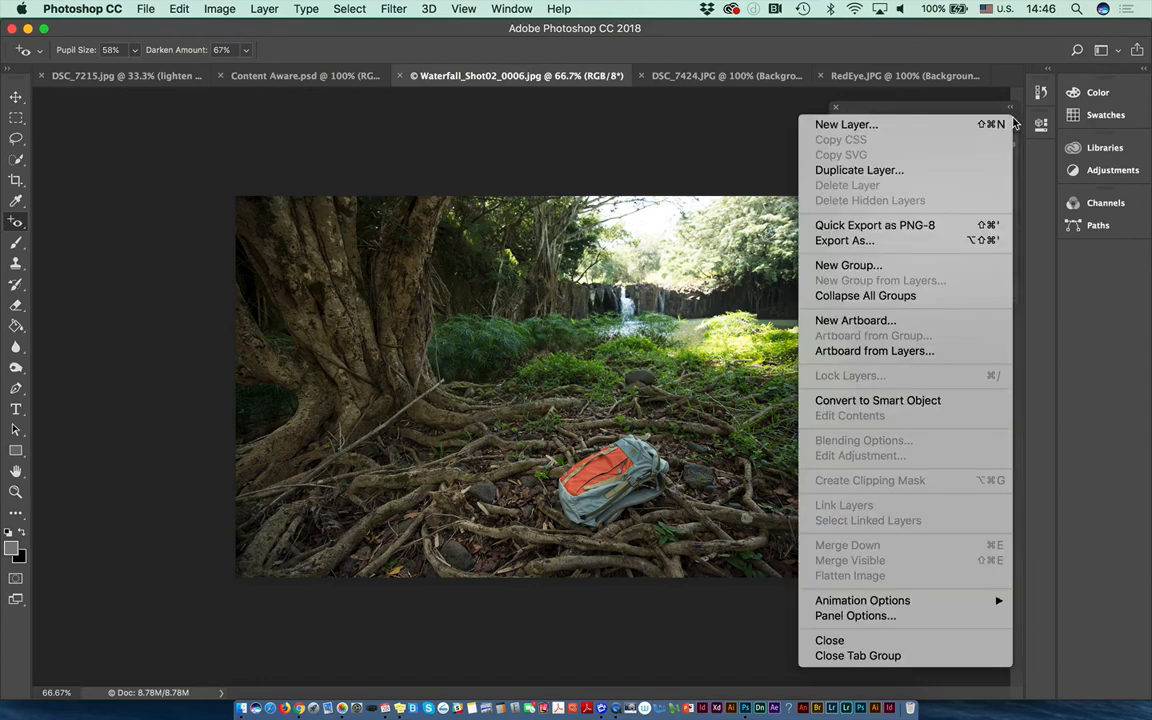
pyautogui.click(955, 170)
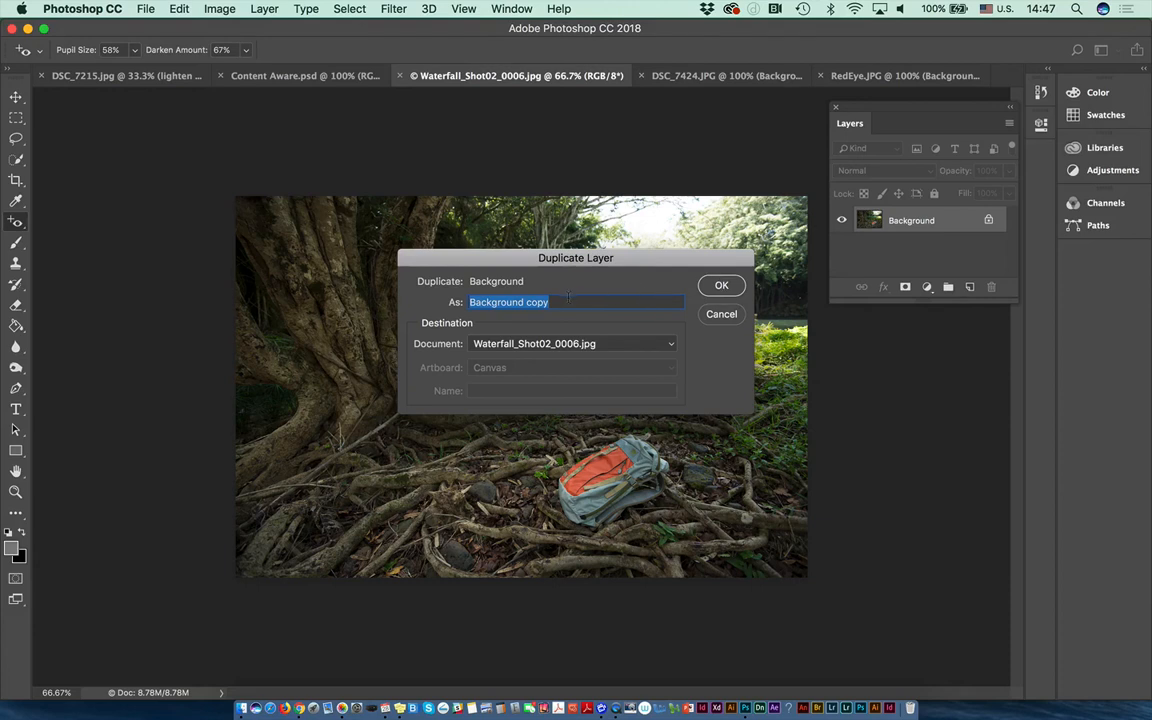
pyautogui.write('retocu')
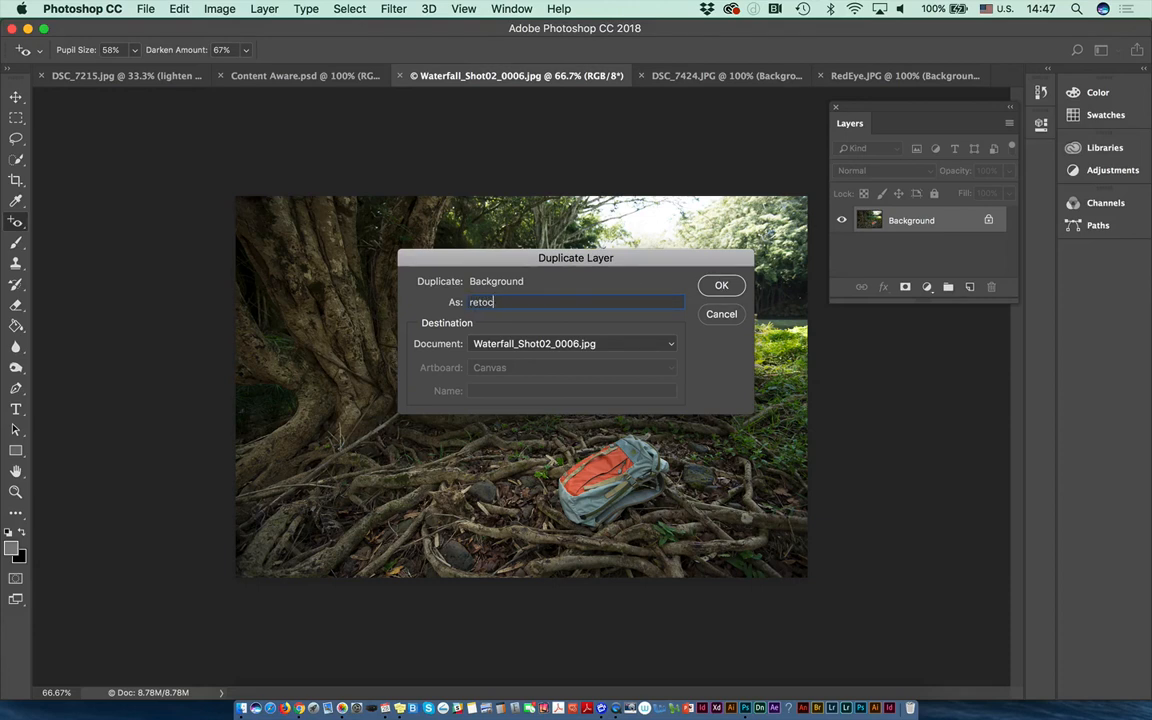
pyautogui.press('BackSpace')
pyautogui.press('BackSpace')
pyautogui.write('uch')
pyautogui.click(721, 285)
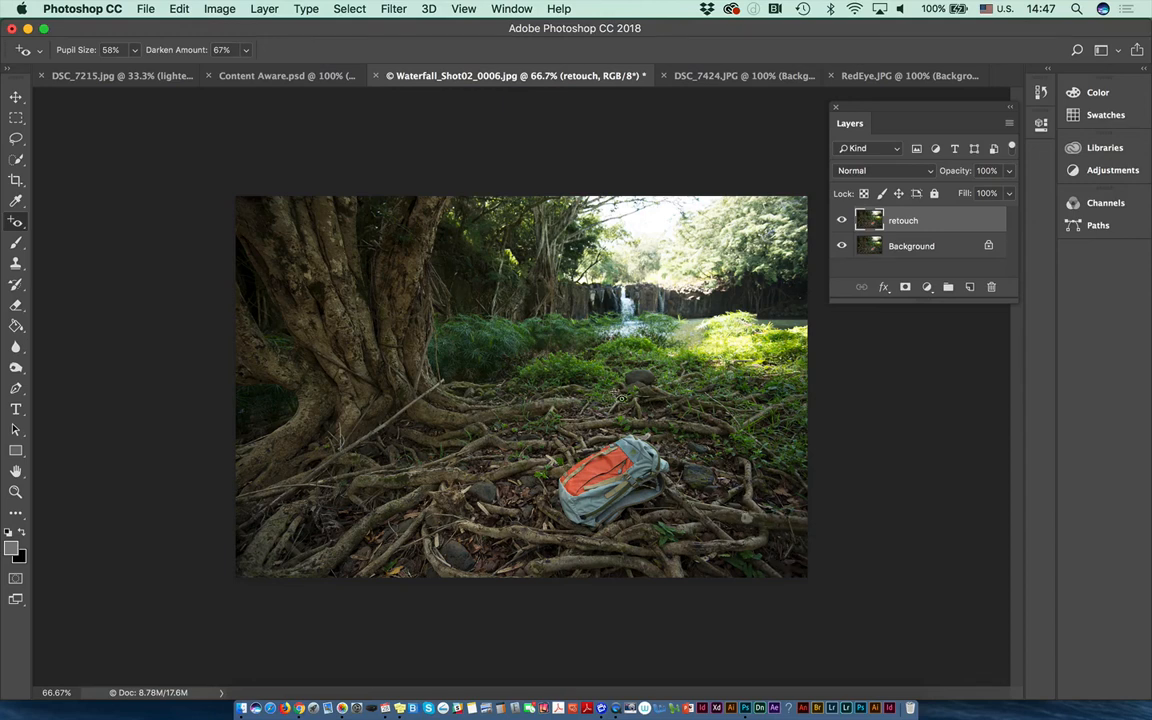
# Outline the backpack on the retouch layer with the Lasso tool and switch the toolbar to two columns.
pyautogui.click(15, 138)
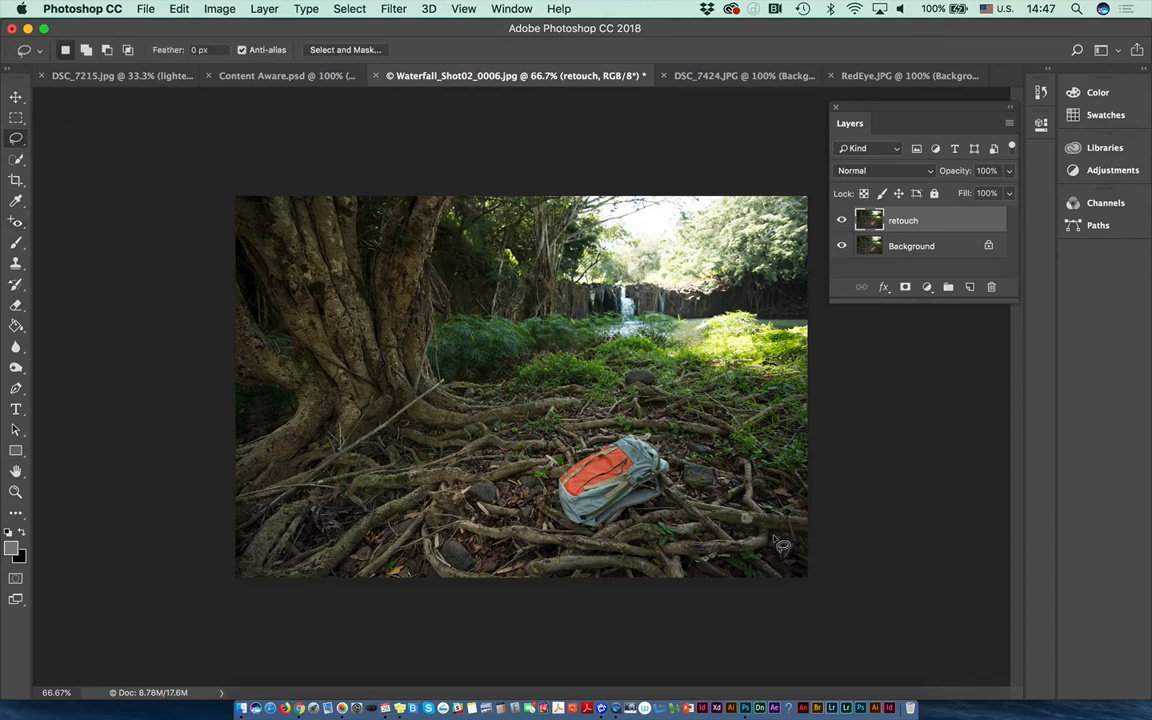
pyautogui.press('super+1')
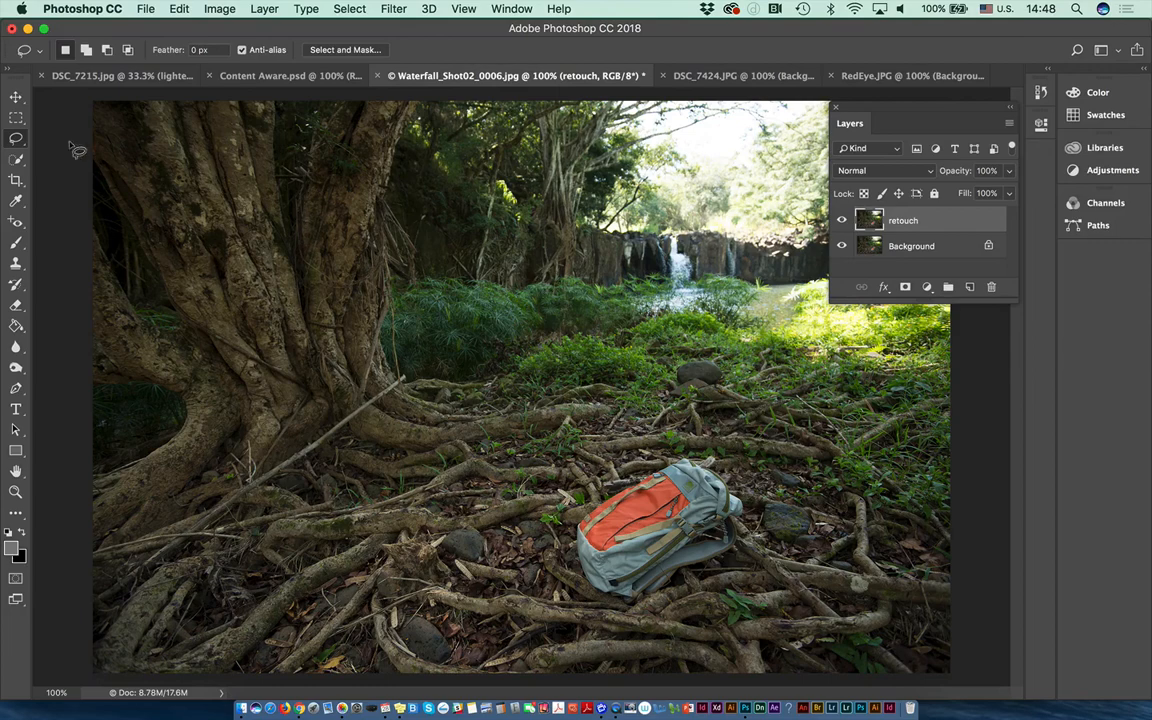
pyautogui.click(15, 140)
pyautogui.click(60, 137)
pyautogui.click(10, 68)
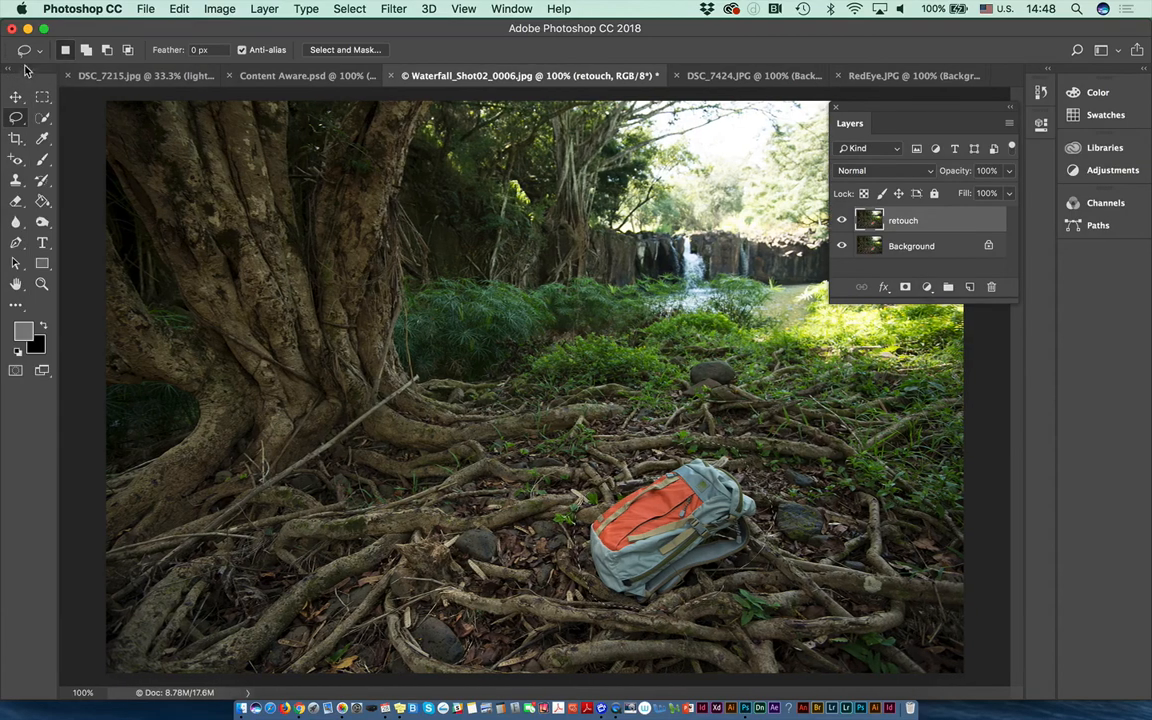
# Fill the selected backpack area with Content-Aware contents, using Color Adaptation, Normal mode and 100% opacity.
pyautogui.click(179, 9)
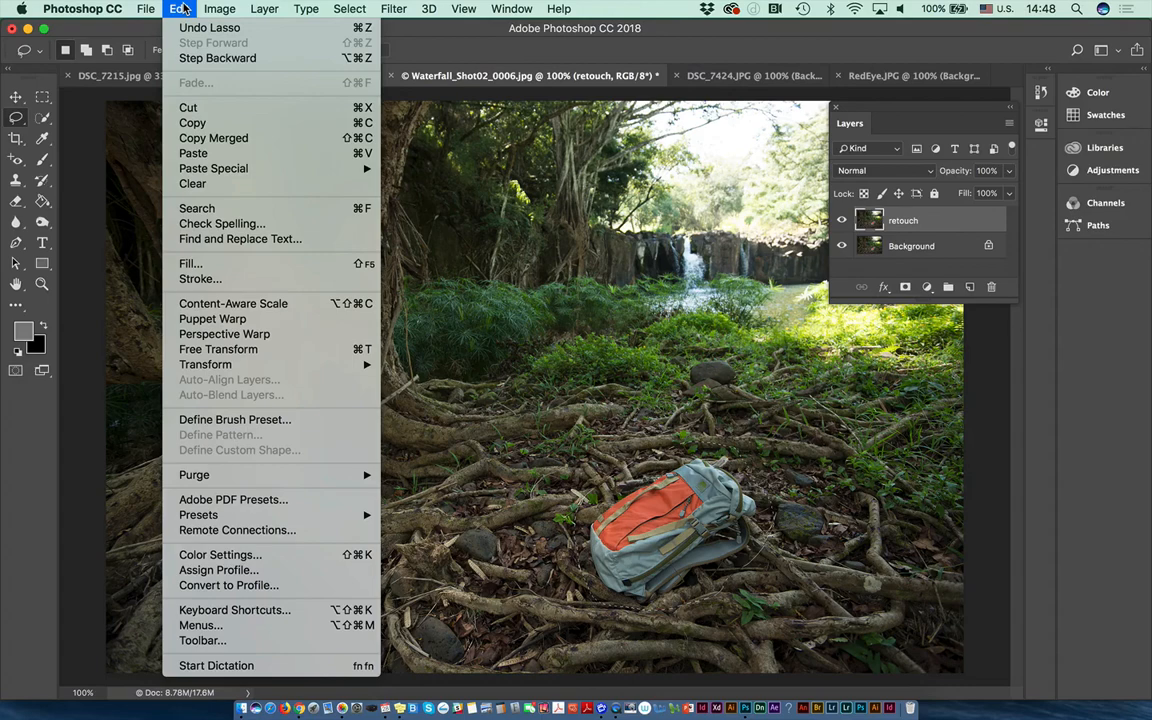
pyautogui.click(219, 264)
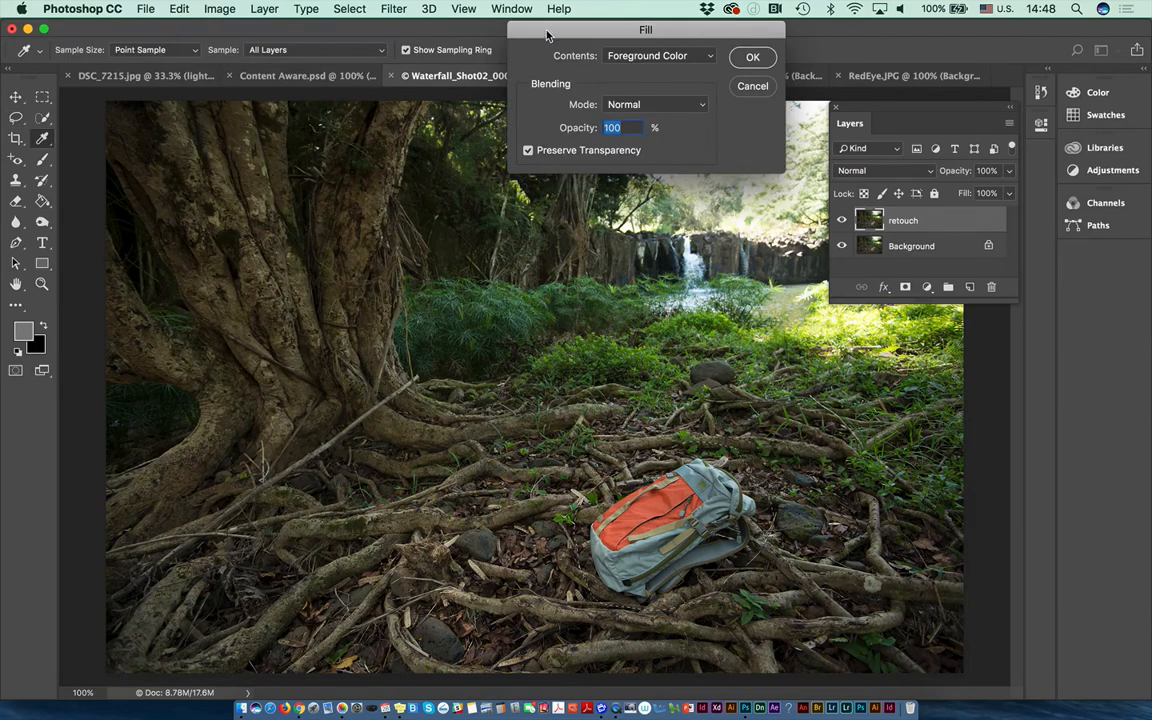
pyautogui.moveTo(546, 36); pyautogui.dragTo(257, 147)
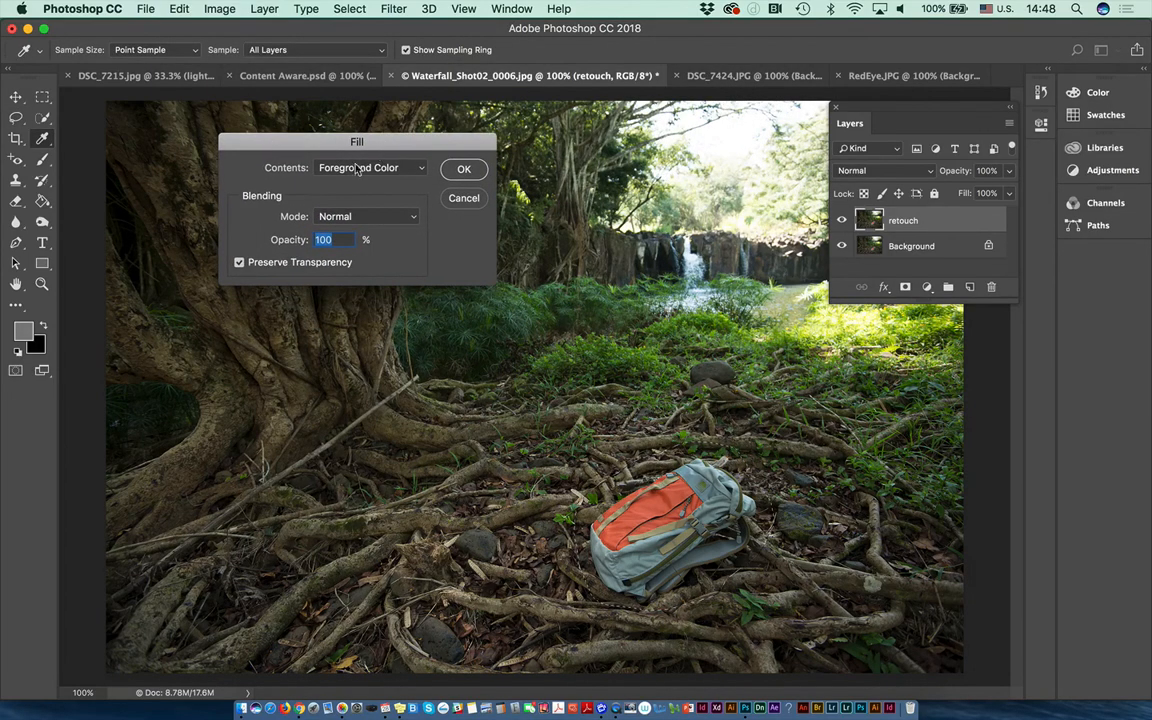
pyautogui.click(358, 168)
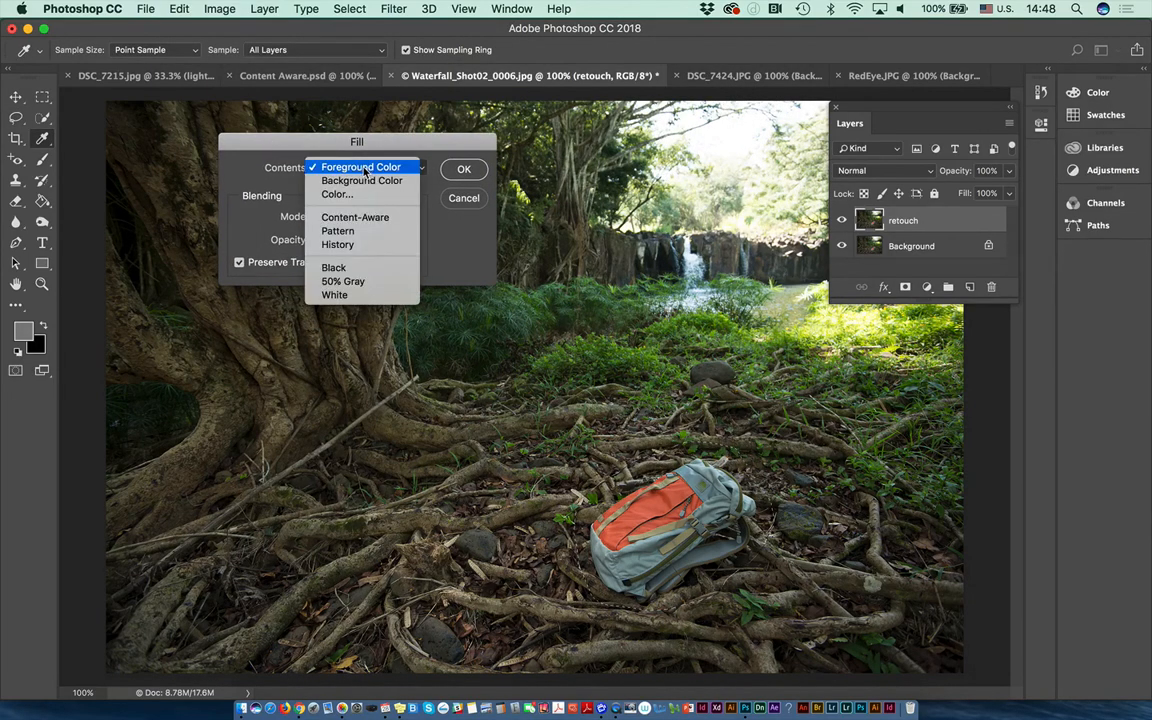
pyautogui.click(375, 218)
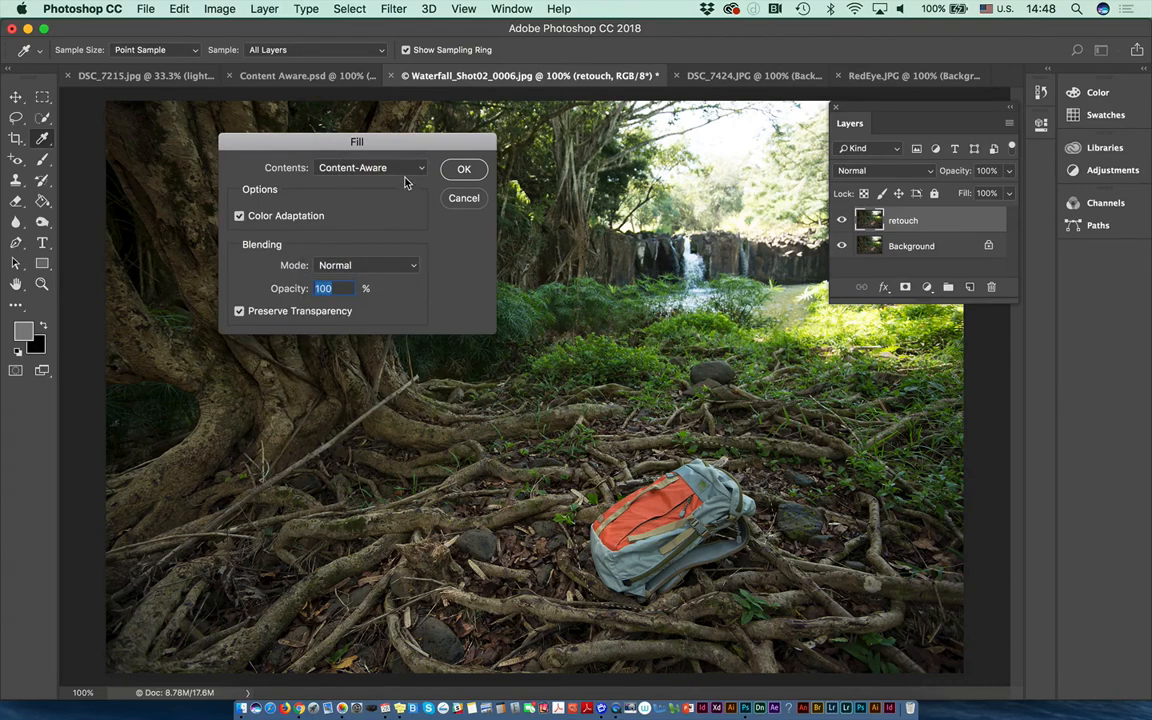
pyautogui.click(402, 168)
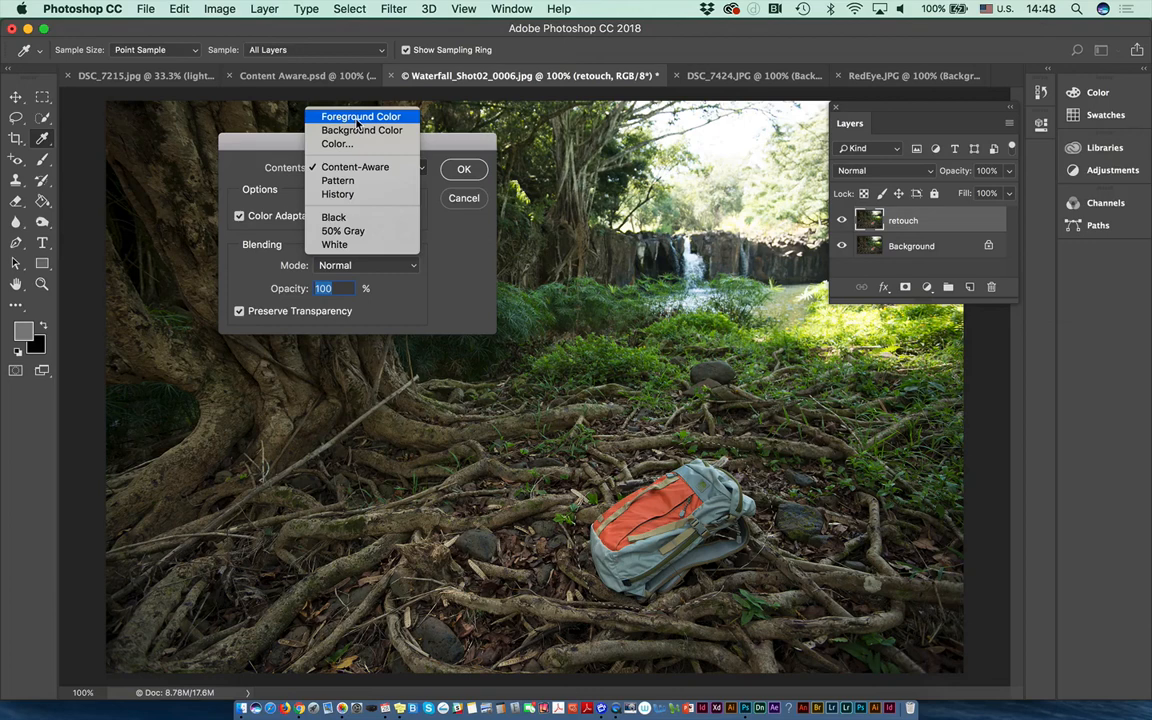
pyautogui.click(371, 168)
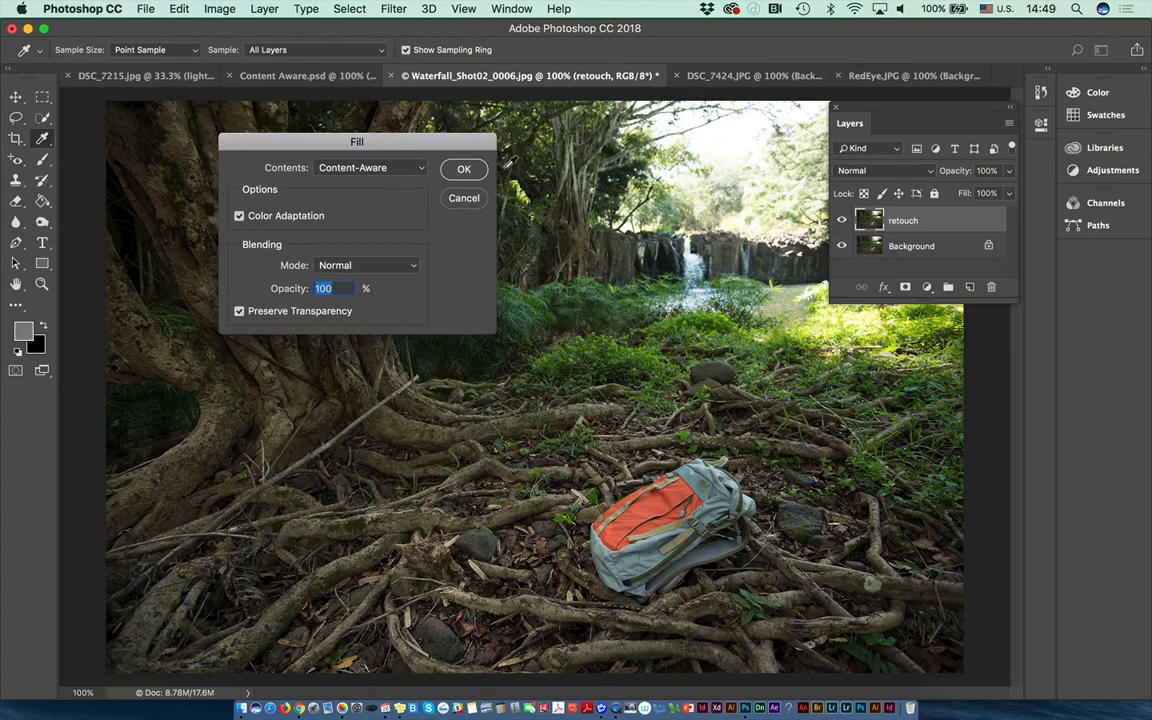
pyautogui.click(465, 170)
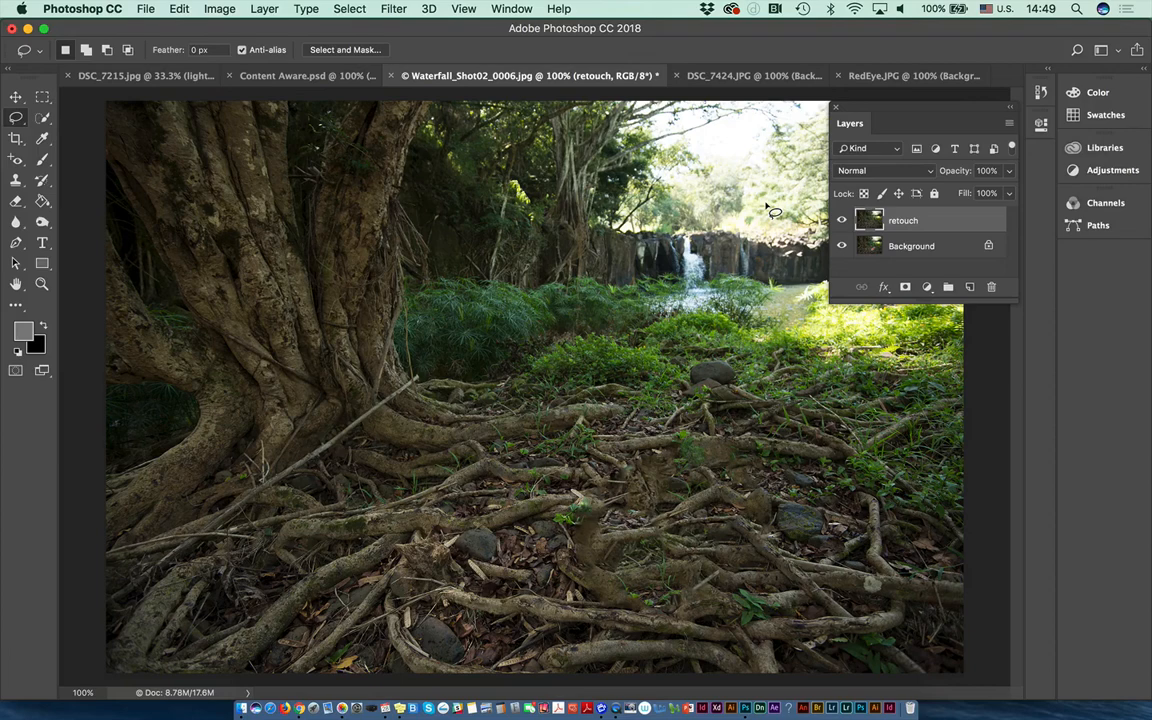
# Compare the image with the retouch layer hidden and shown, leaving the layer visible.
pyautogui.click(841, 220)
pyautogui.click(842, 221)
pyautogui.click(842, 221)
pyautogui.click(842, 222)
pyautogui.click(842, 222)
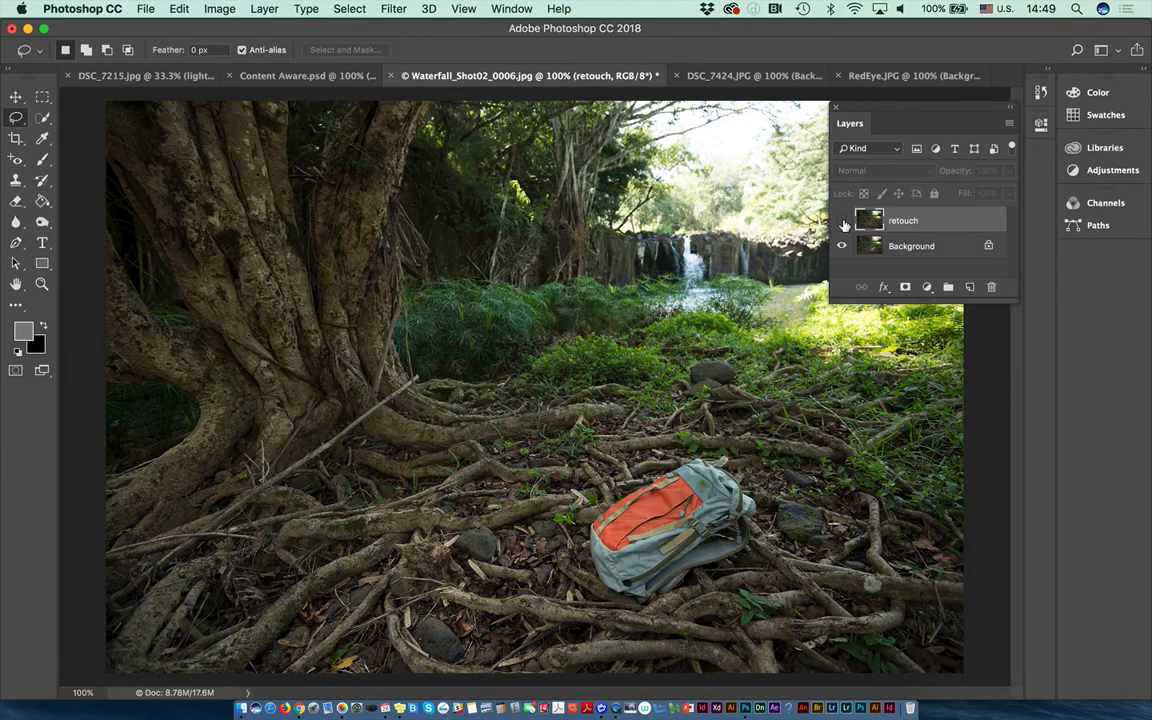
pyautogui.click(842, 222)
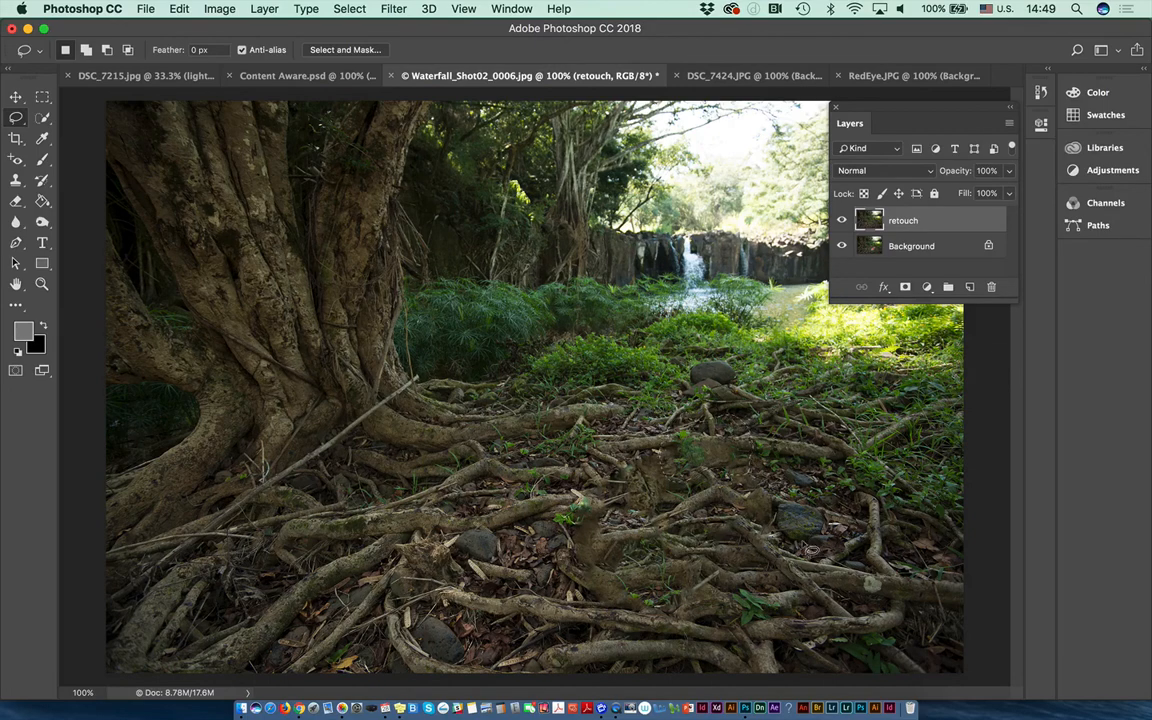
# Repeat the Content-Aware fill twice over the former backpack area and inspect the filled roots at 200%.
pyautogui.click(180, 9)
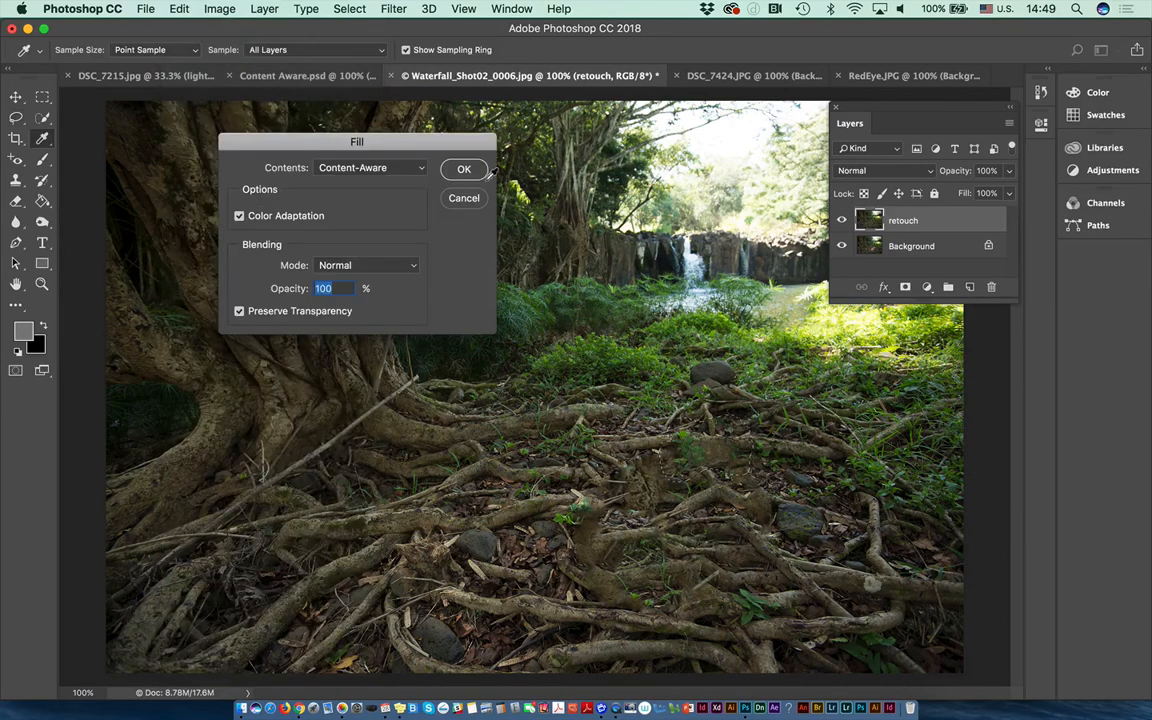
pyautogui.click(465, 168)
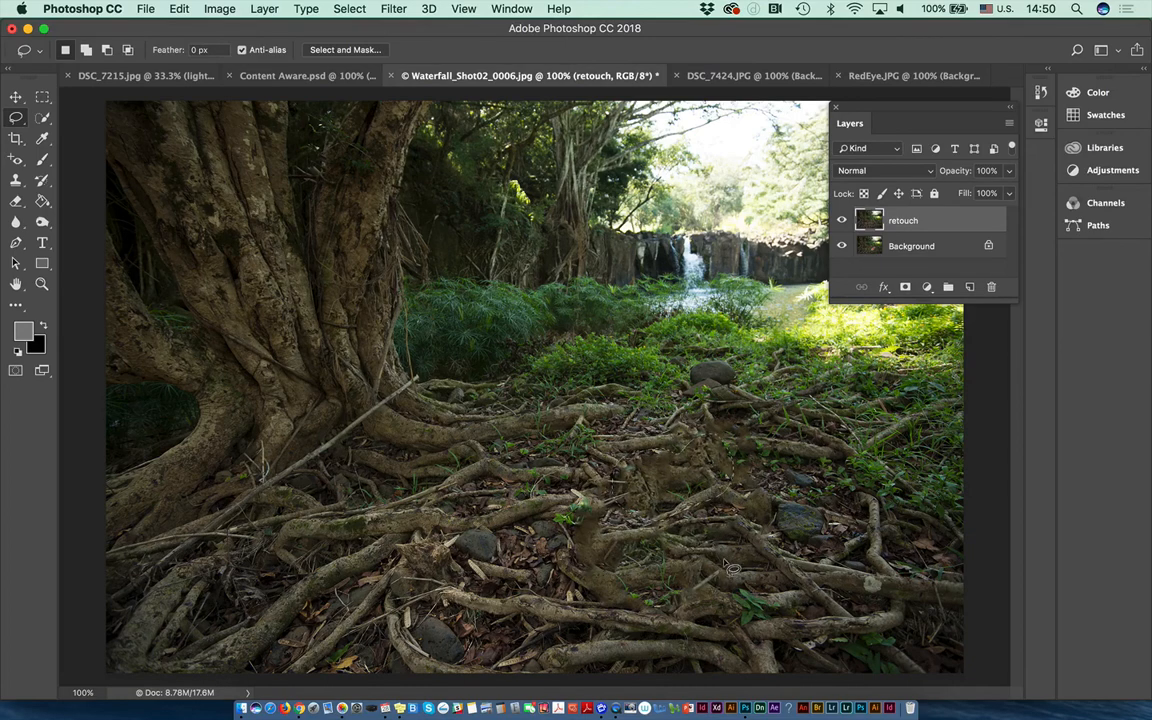
pyautogui.press('shift')
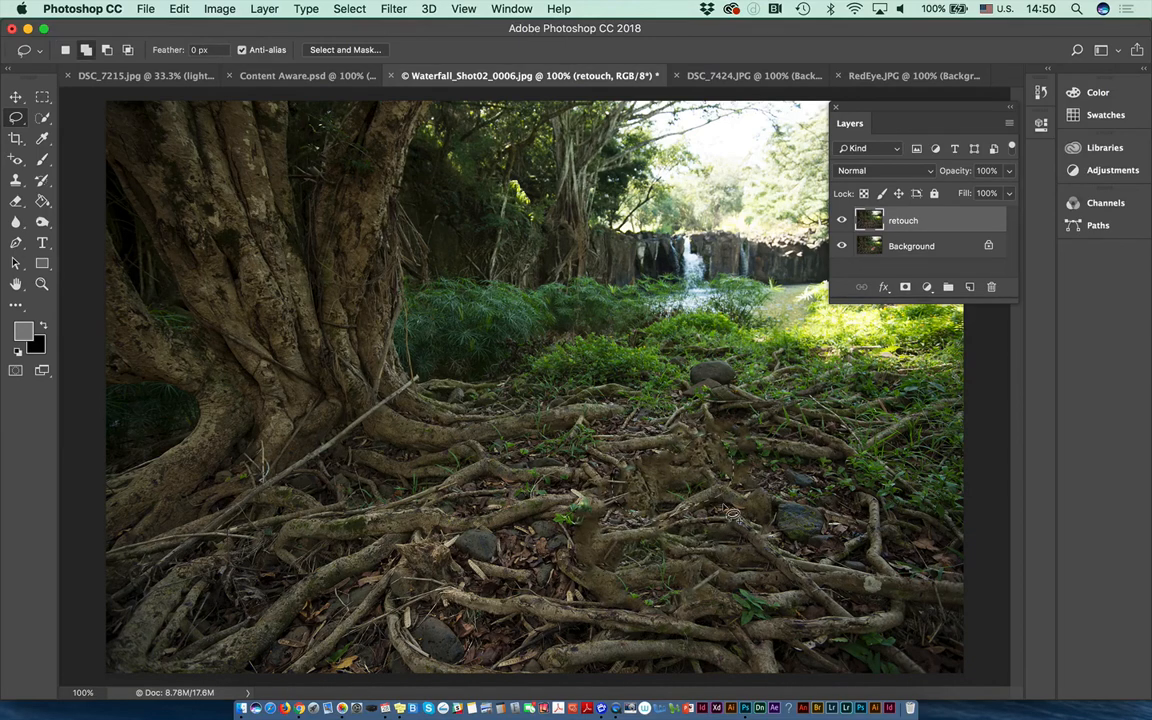
pyautogui.hotkey('shift', 'BackSpace')
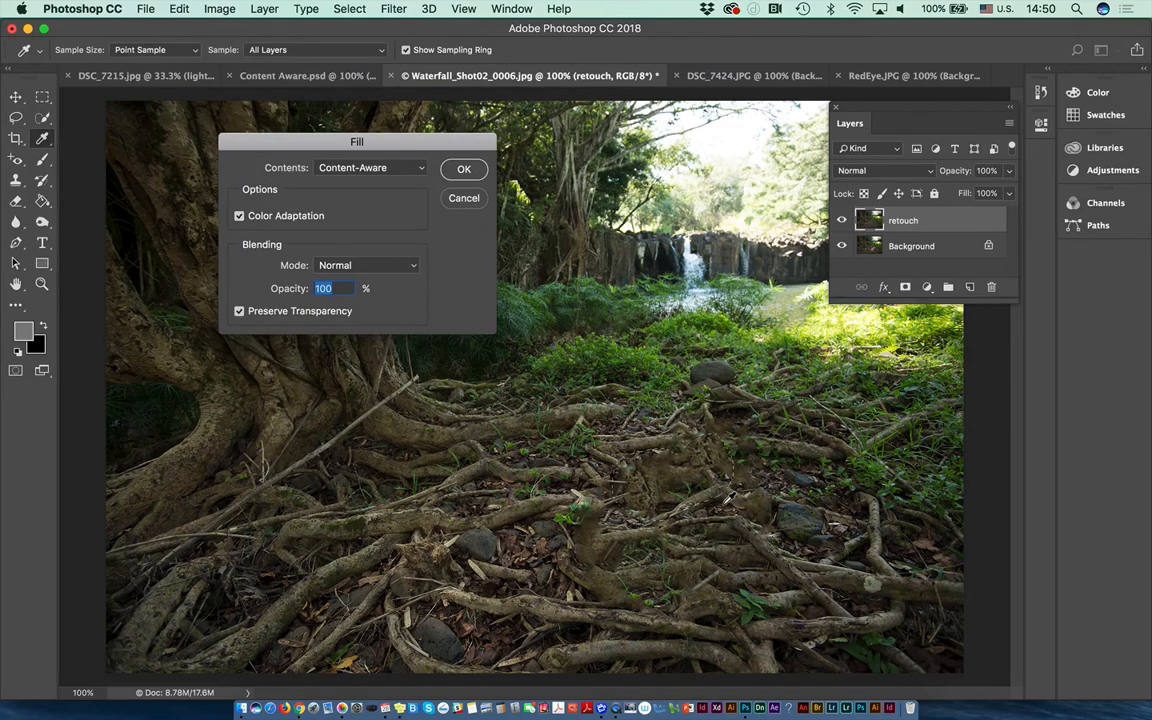
pyautogui.click(462, 170)
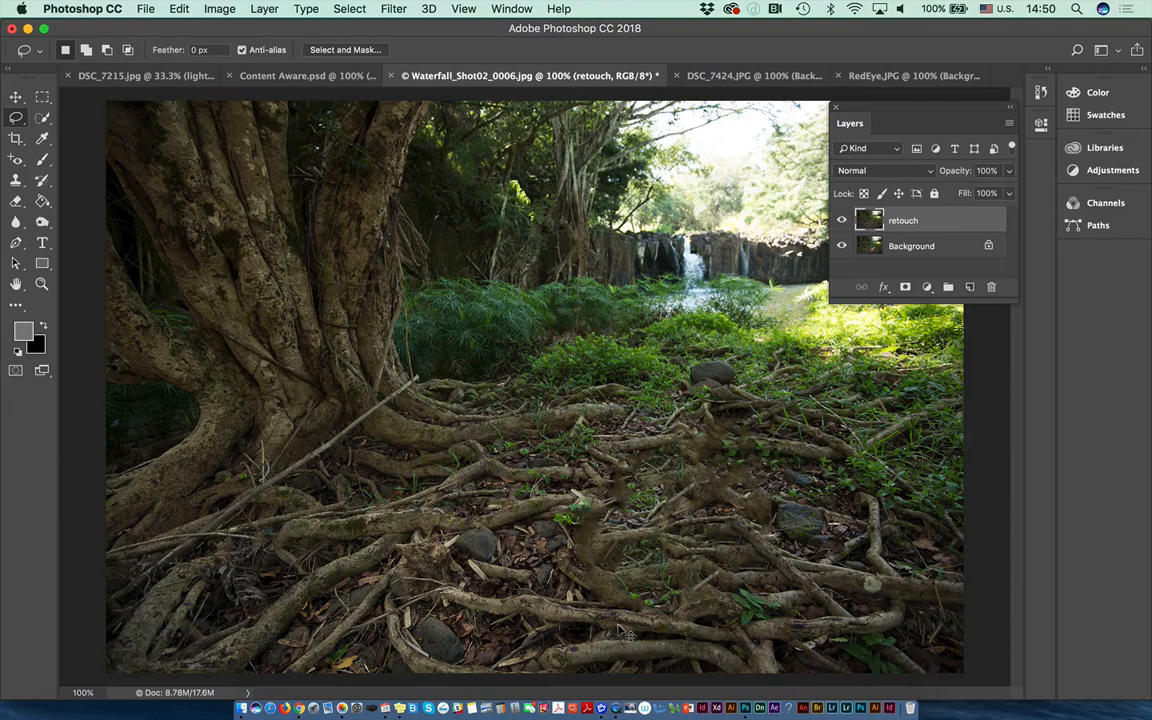
pyautogui.press('super+equal')
pyautogui.moveTo(545, 530)
pyautogui.mouseDown()
pyautogui.moveTo(477, 425)
pyautogui.moveTo(321, 321)
pyautogui.moveTo(290, 268)
pyautogui.mouseUp()
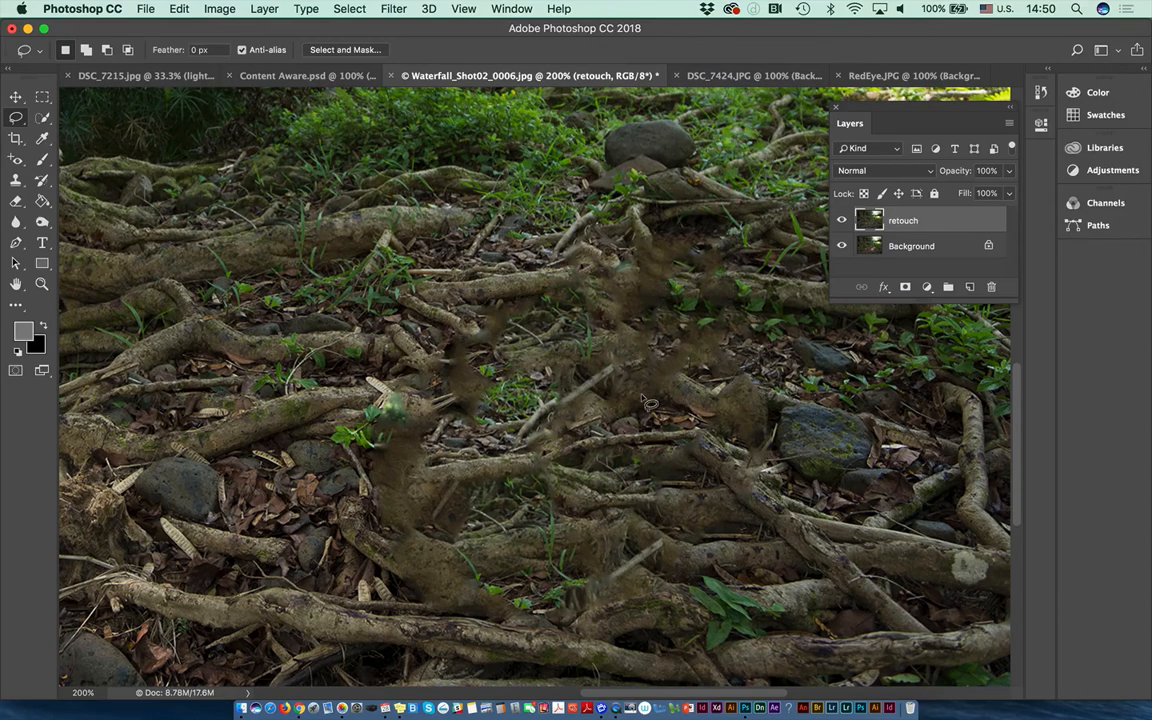
pyautogui.press('super+minus')
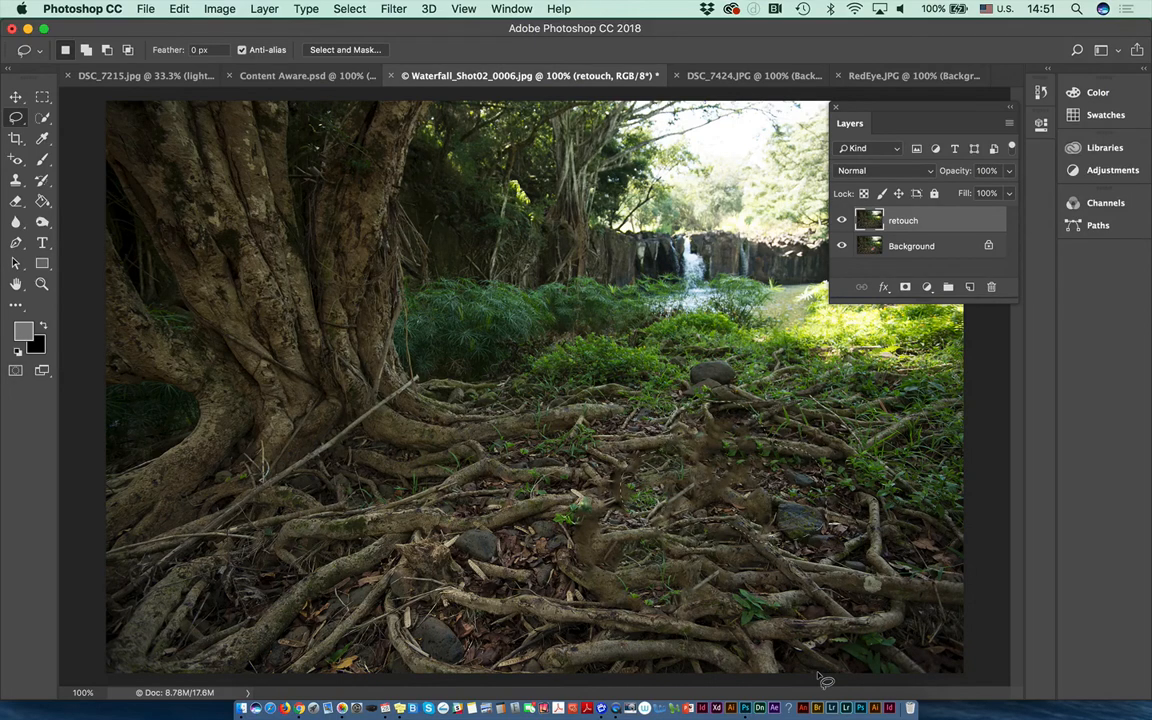
# Patch the smudged roots where the backpack lay with the Patch tool in Content-Aware mode, after trying the Normal patch mode.
pyautogui.hotkey('shift', 'j')
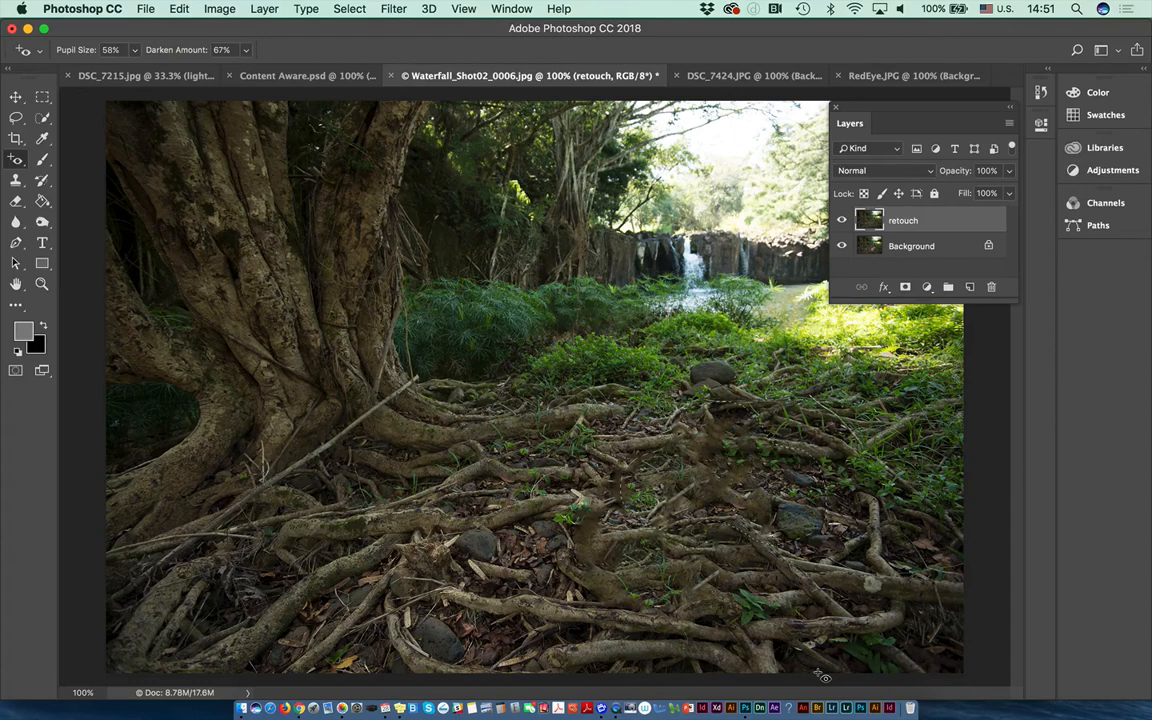
pyautogui.click(17, 161)
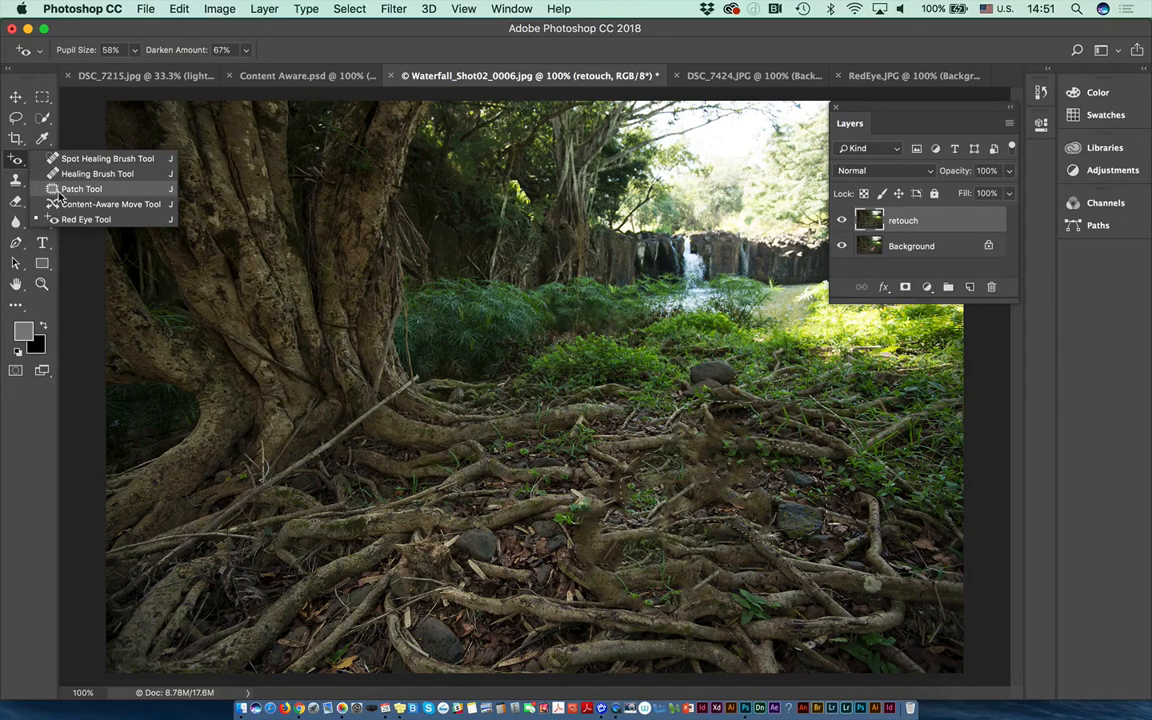
pyautogui.click(62, 191)
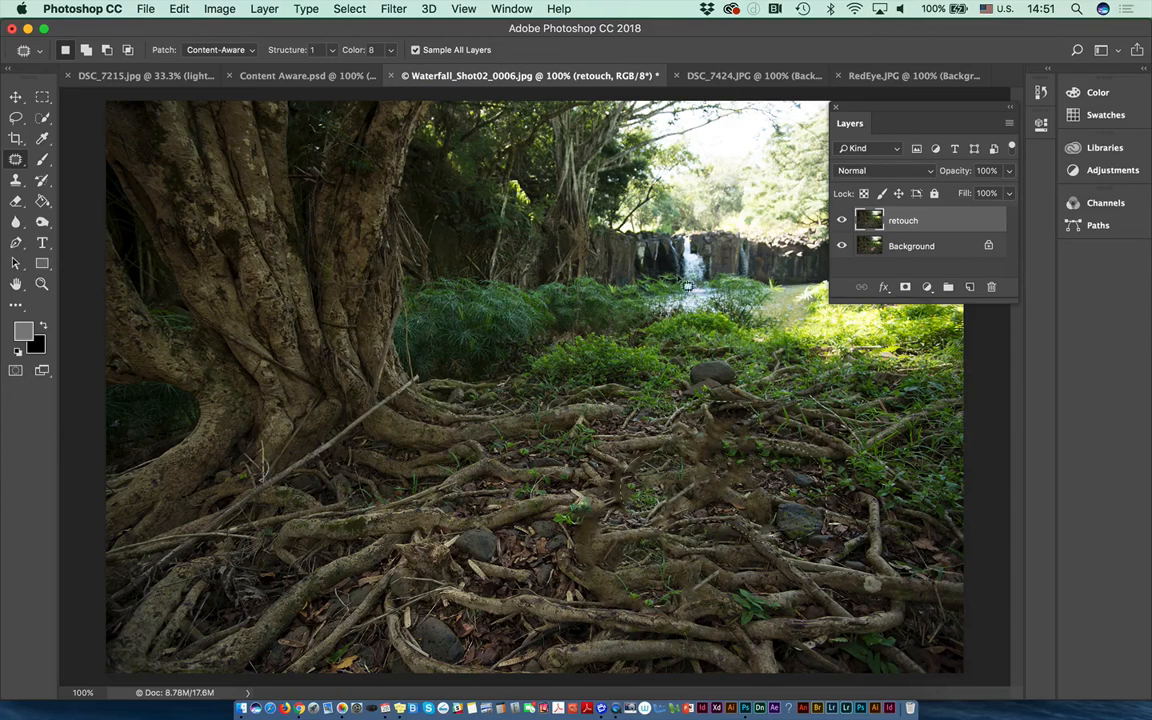
pyautogui.click(231, 50)
pyautogui.click(205, 37)
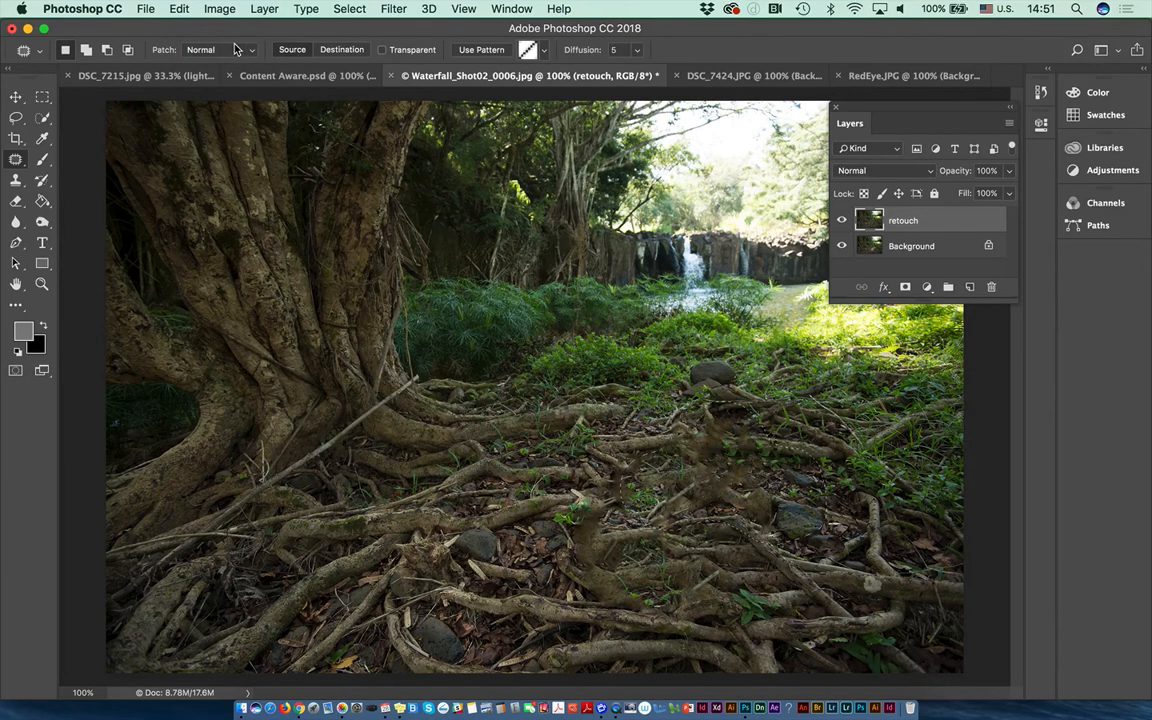
pyautogui.click(240, 52)
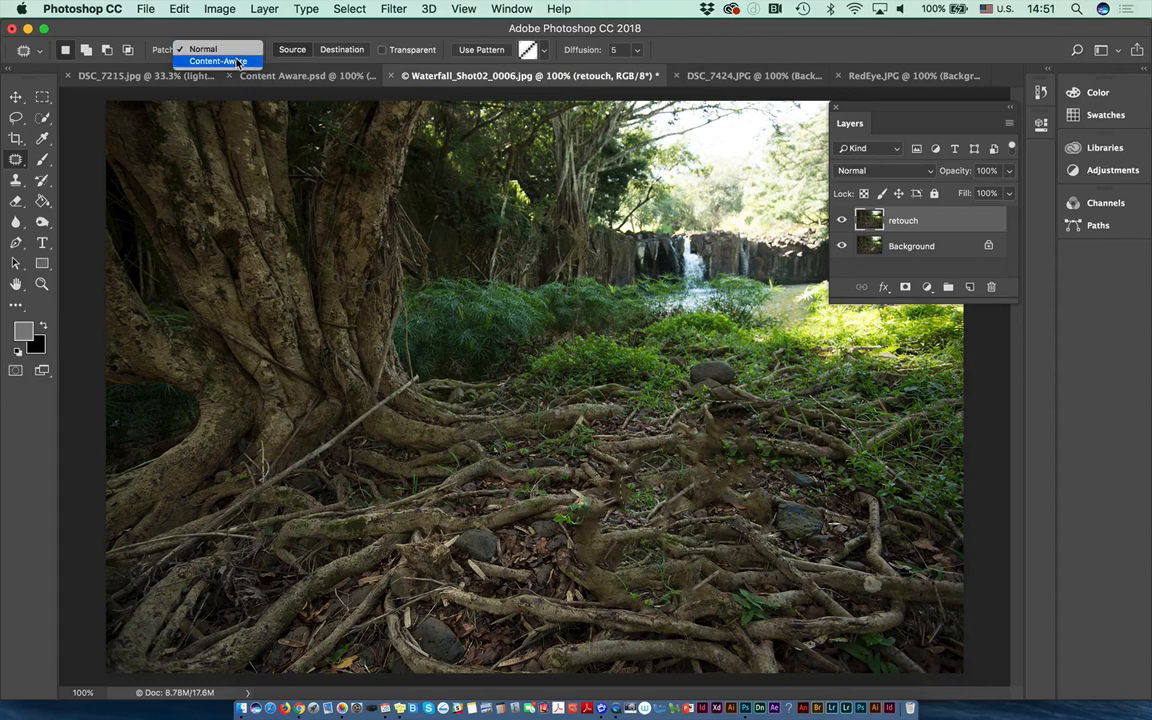
pyautogui.click(240, 62)
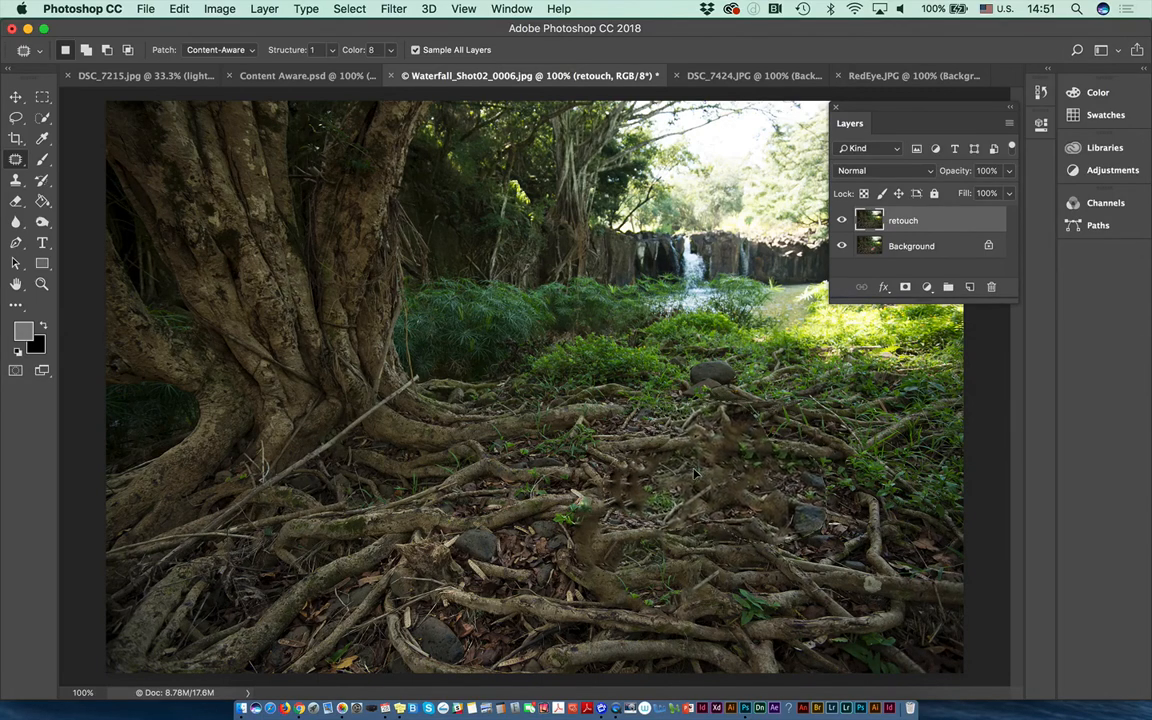
pyautogui.moveTo(694, 474); pyautogui.dragTo(684, 259)
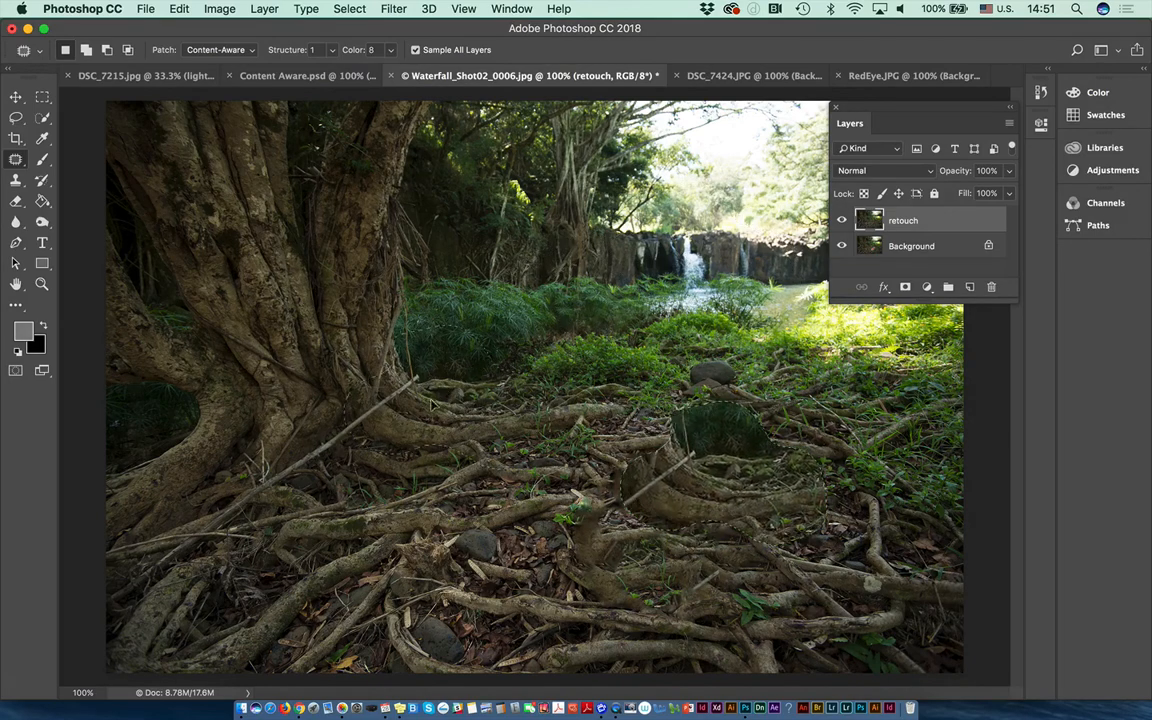
# Patch the former backpack area with the foliage beside the tree trunk, set Structure to 7 and Color to 2, and deselect.
pyautogui.moveTo(432, 404); pyautogui.dragTo(537, 383)
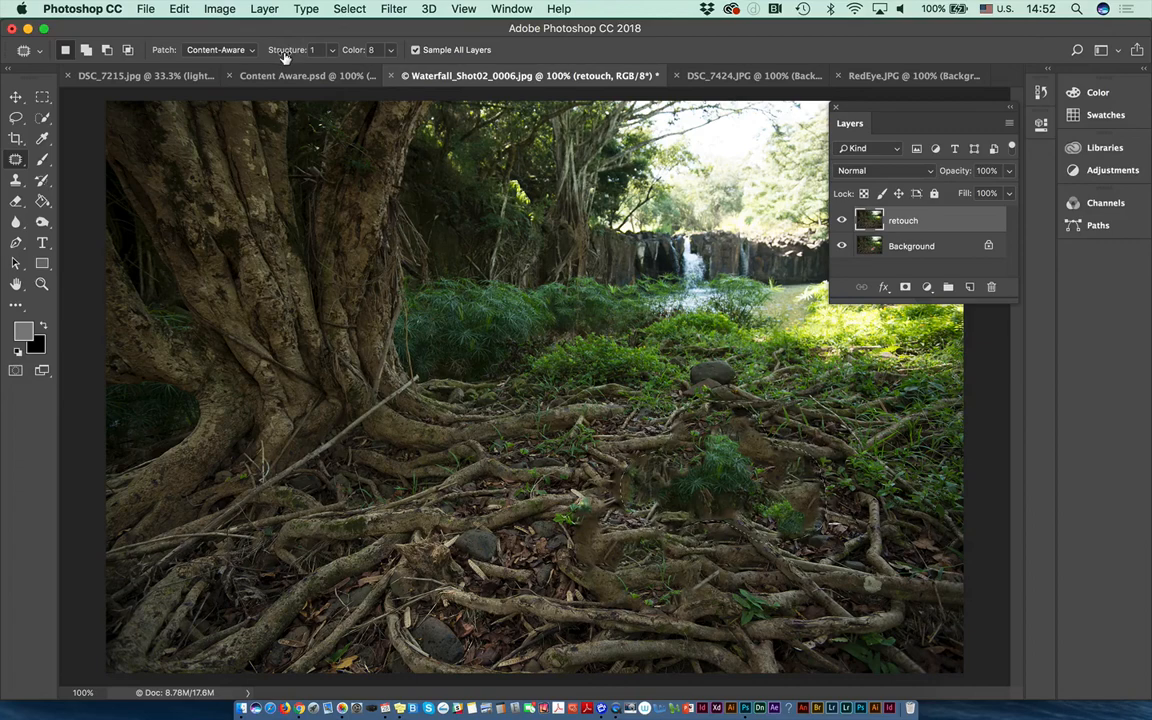
pyautogui.moveTo(290, 62); pyautogui.dragTo(291, 57)
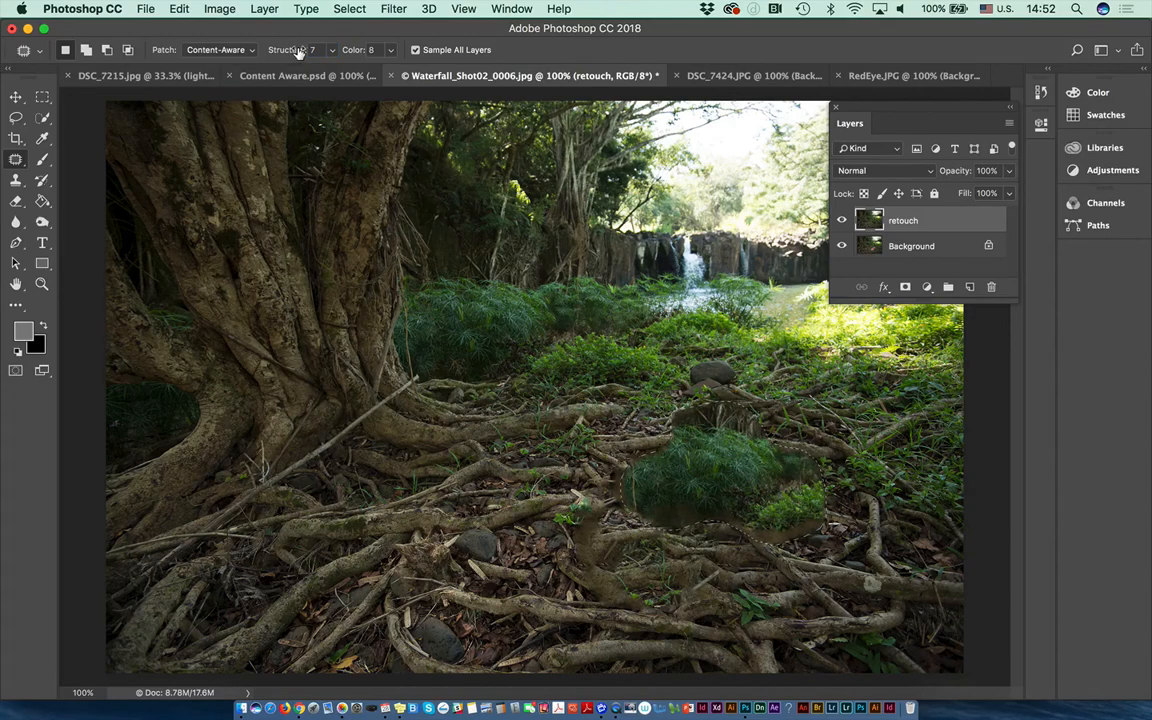
pyautogui.moveTo(285, 56); pyautogui.dragTo(348, 47)
pyautogui.moveTo(350, 56)
pyautogui.mouseDown()
pyautogui.moveTo(336, 50)
pyautogui.moveTo(350, 60)
pyautogui.mouseUp()
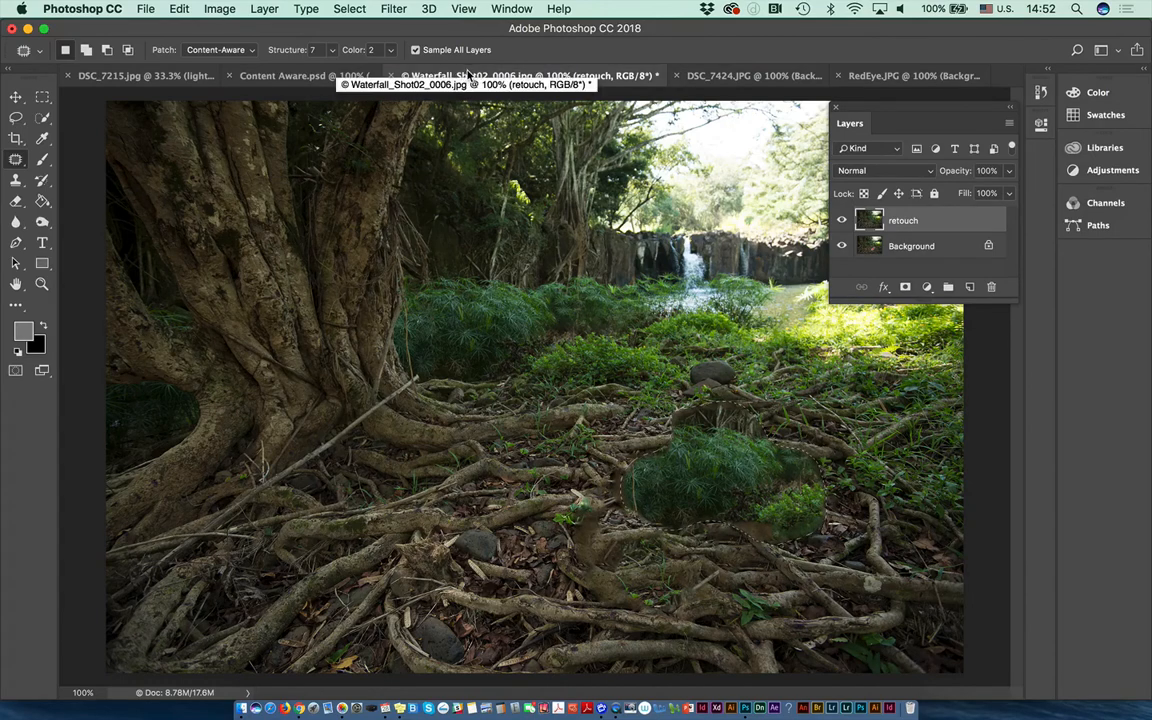
pyautogui.press('super+d')
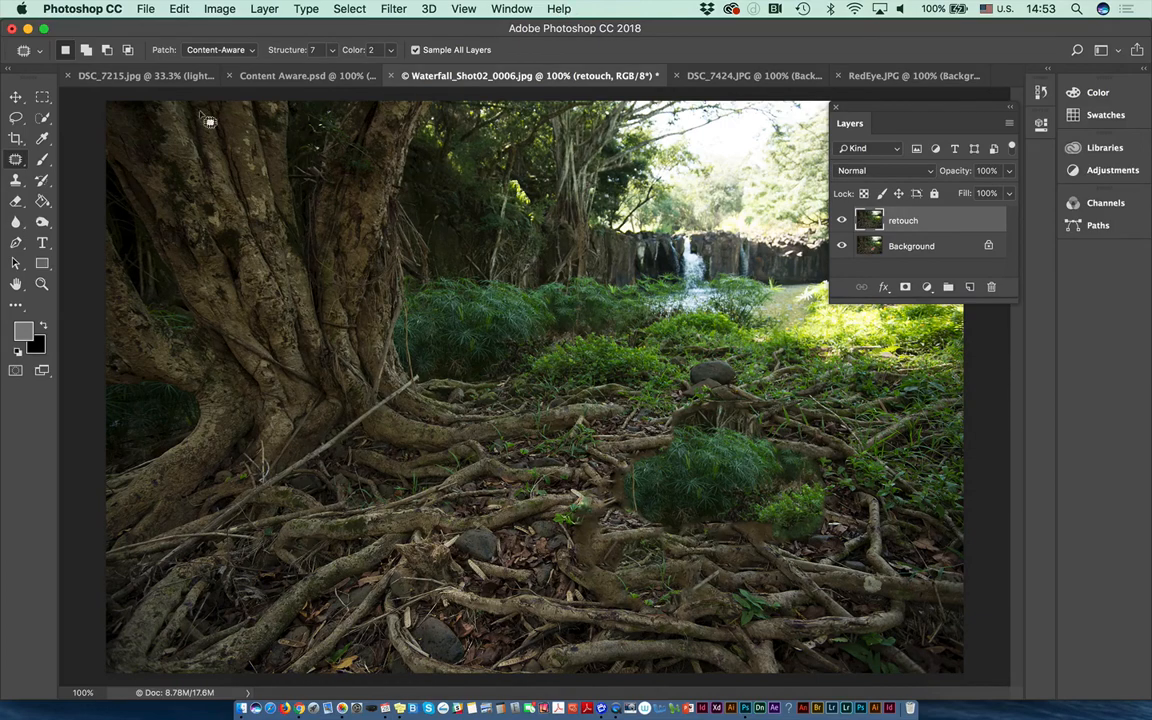
# Switch to DSC_7215.jpg, hide its "lighten and darker" layer and make the Retocuh layer active.
pyautogui.click(175, 76)
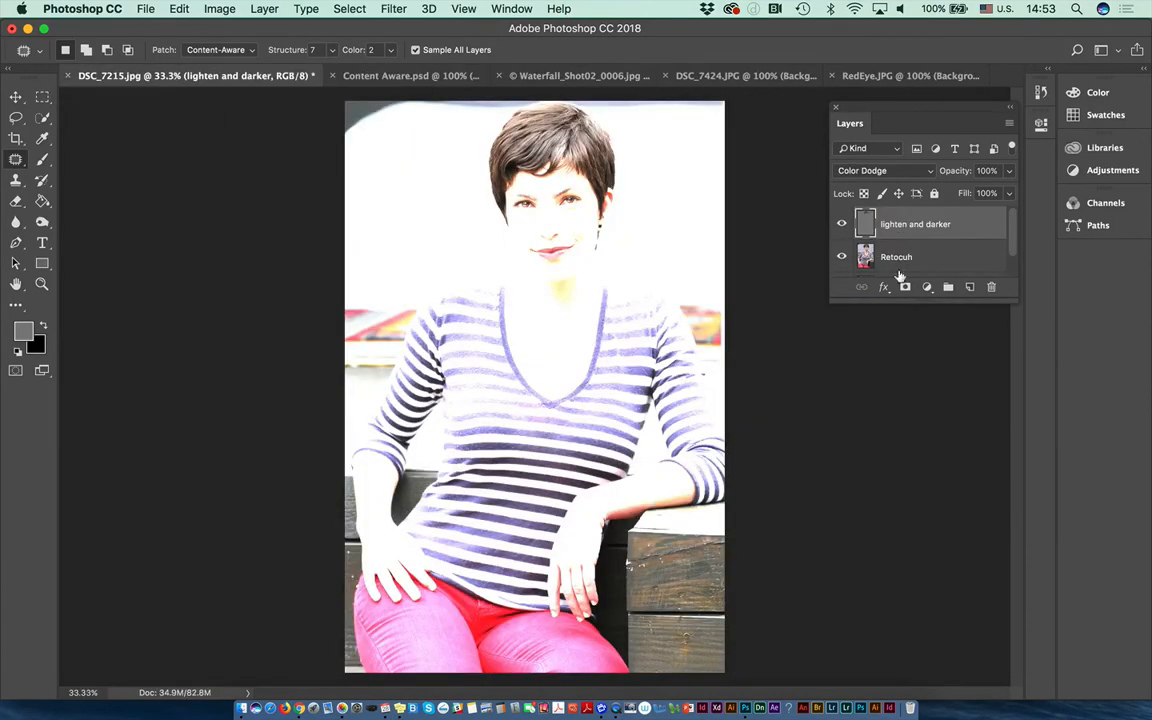
pyautogui.moveTo(931, 298); pyautogui.dragTo(931, 696)
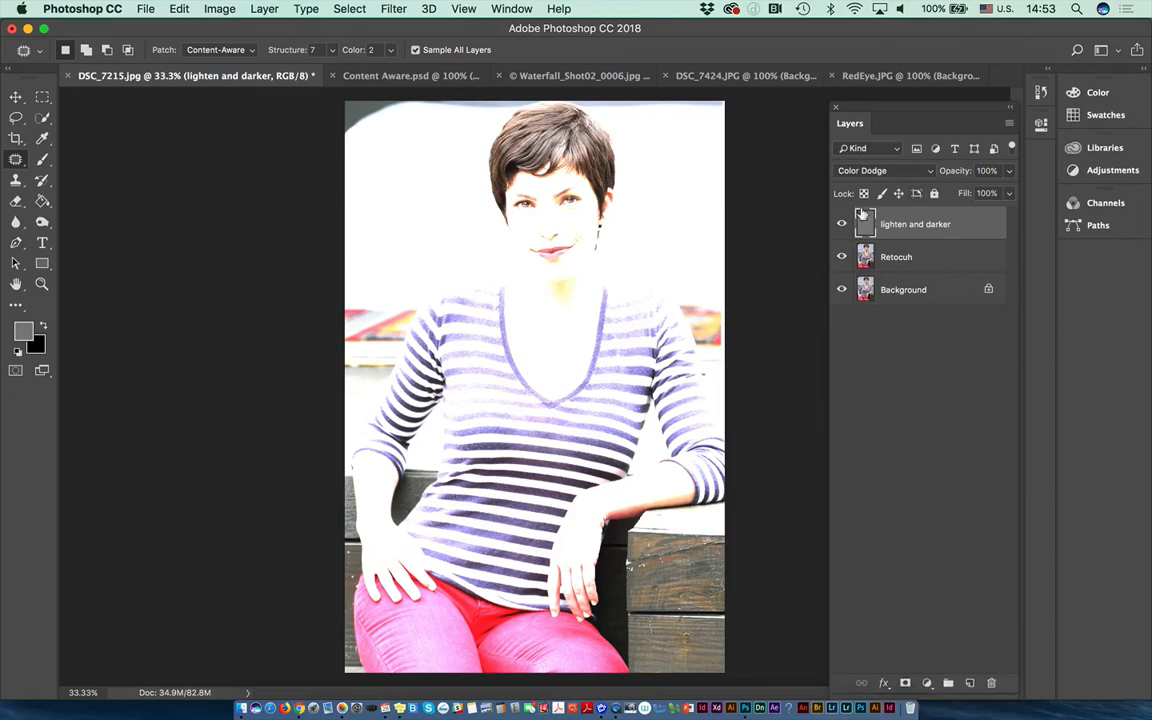
pyautogui.click(843, 224)
pyautogui.click(898, 258)
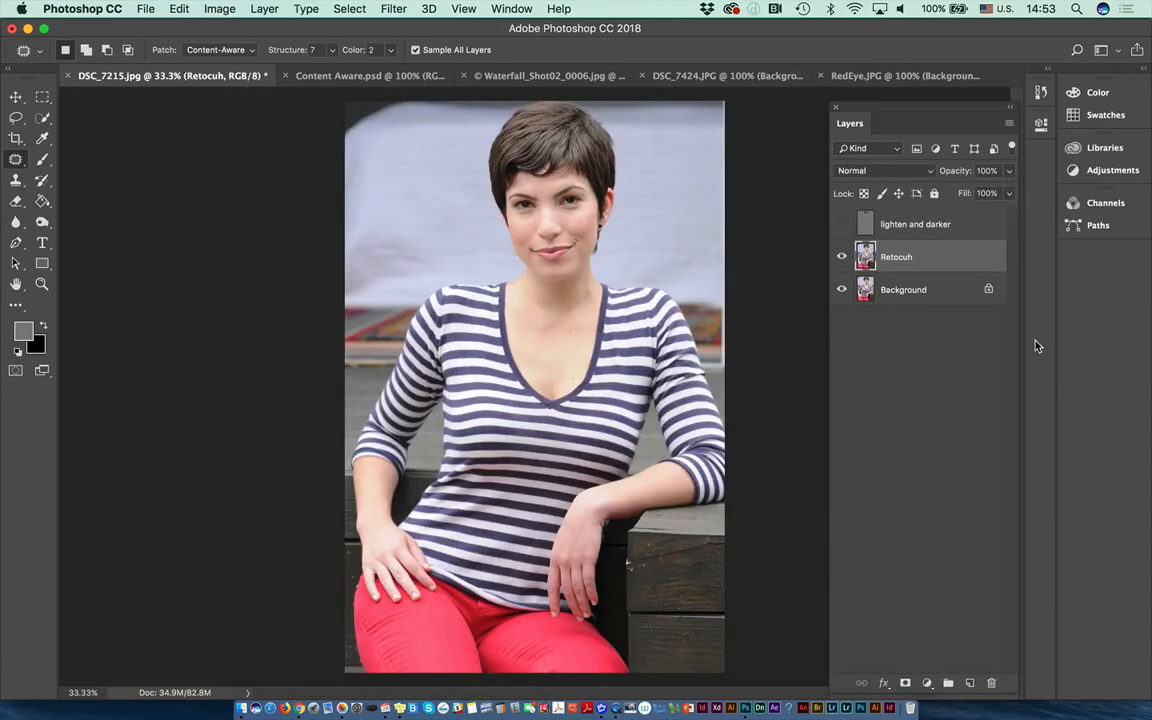
# Outline a small skin area on the woman's neck beside the collar and fill it with Content-Aware contents in Normal mode at 100% opacity.
pyautogui.press('super+equal')
pyautogui.press('super+equal')
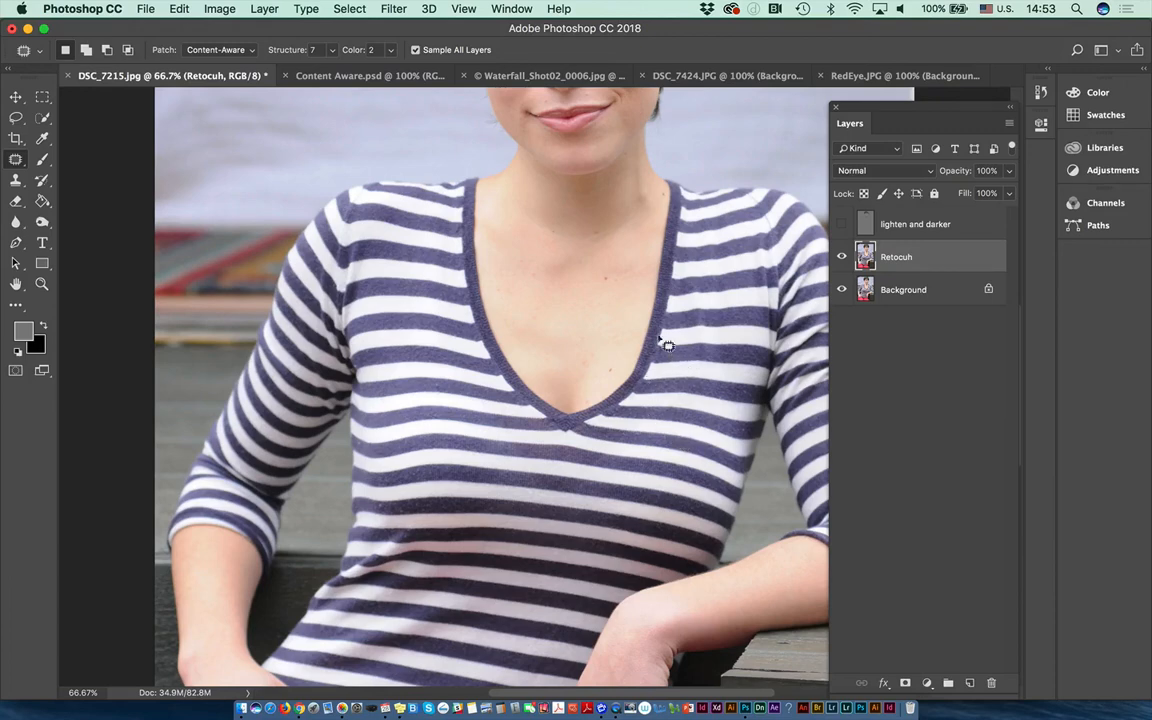
pyautogui.moveTo(652, 200)
pyautogui.mouseDown()
pyautogui.moveTo(644, 209)
pyautogui.moveTo(630, 199)
pyautogui.moveTo(655, 192)
pyautogui.mouseUp()
pyautogui.press('shift')
pyautogui.hotkey('shift', 'BackSpace')
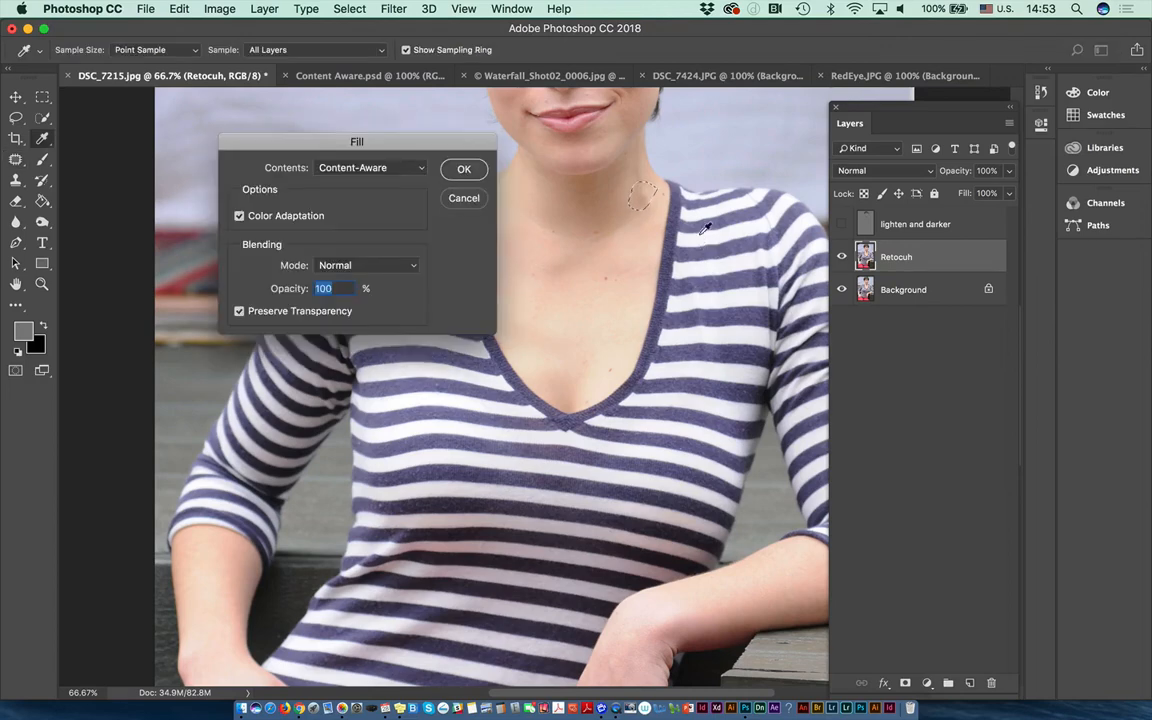
pyautogui.click(464, 170)
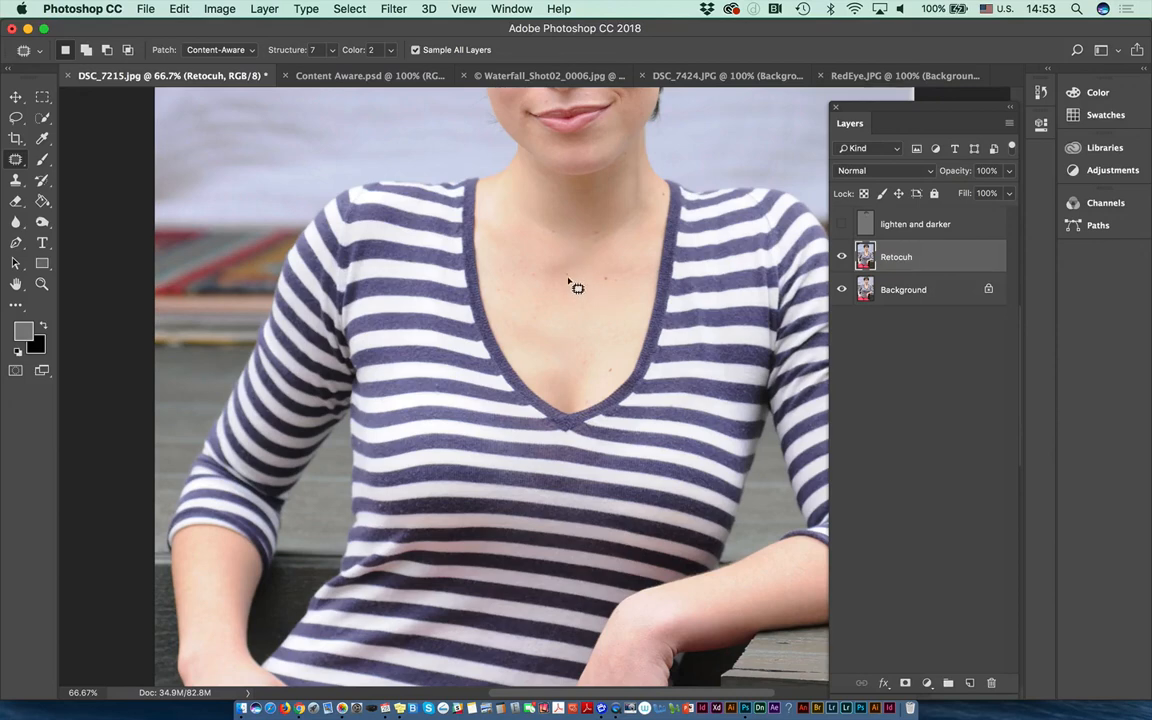
# Patch the skin on the upper chest with the clean skin just below it, and clear the selection.
pyautogui.moveTo(568, 274)
pyautogui.mouseDown()
pyautogui.moveTo(529, 275)
pyautogui.moveTo(533, 258)
pyautogui.moveTo(558, 252)
pyautogui.moveTo(572, 262)
pyautogui.moveTo(552, 265)
pyautogui.moveTo(622, 311)
pyautogui.mouseUp()
pyautogui.moveTo(549, 265); pyautogui.dragTo(552, 334)
pyautogui.press('super+d')
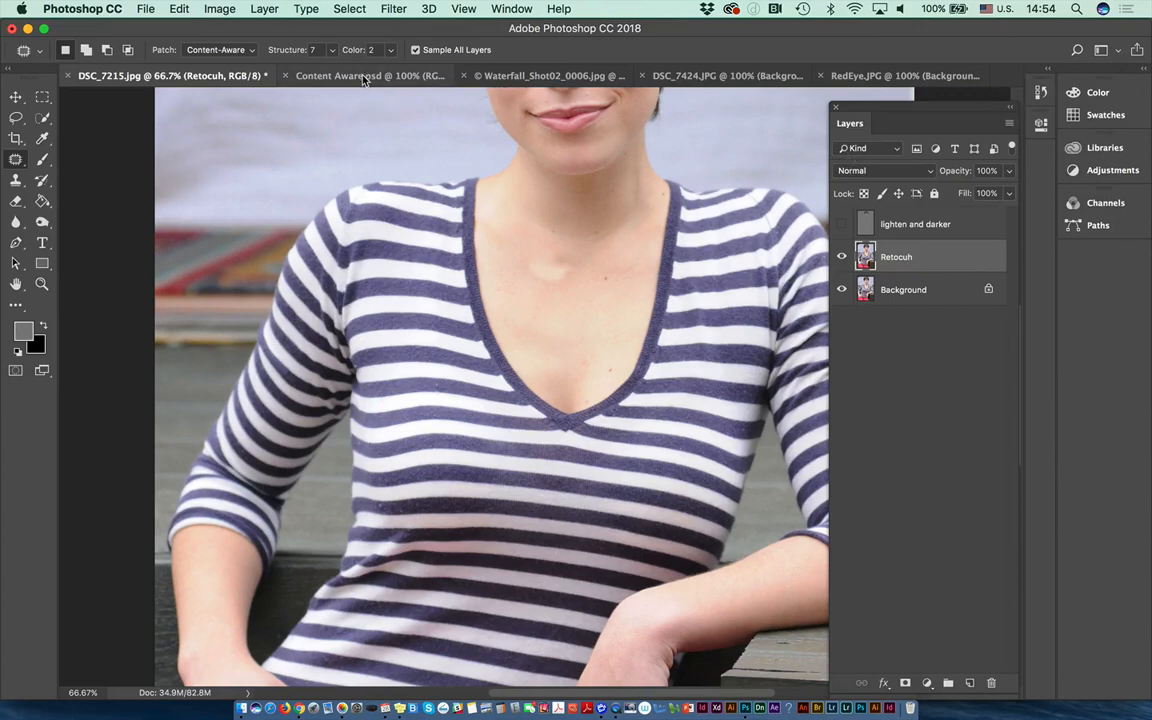
# Switch to Content Aware.psd, clear its selection and duplicate the Background layer.
pyautogui.click(328, 75)
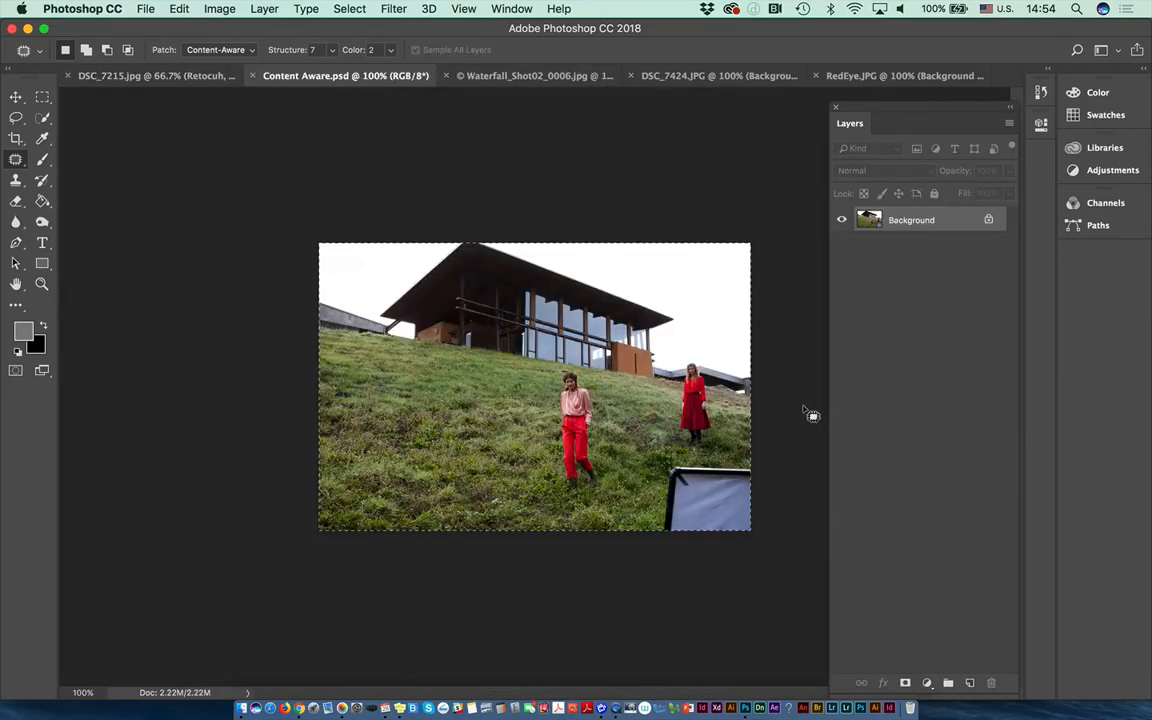
pyautogui.press('super+d')
pyautogui.press('super+equal')
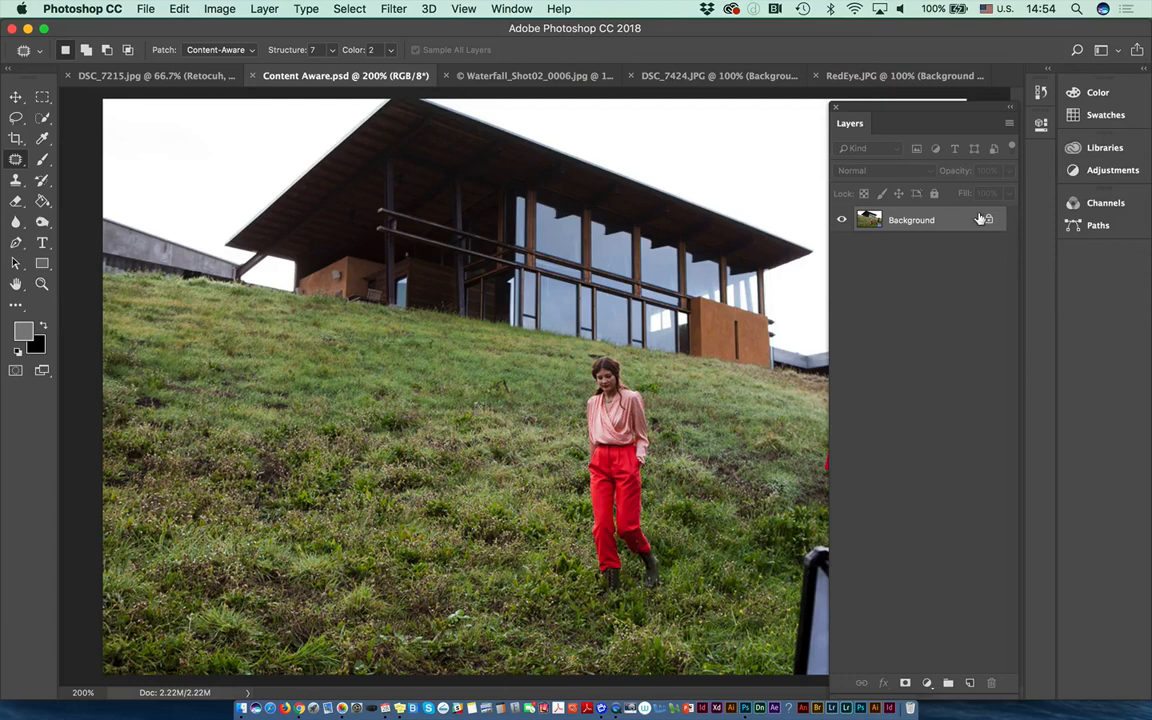
pyautogui.click(1009, 124)
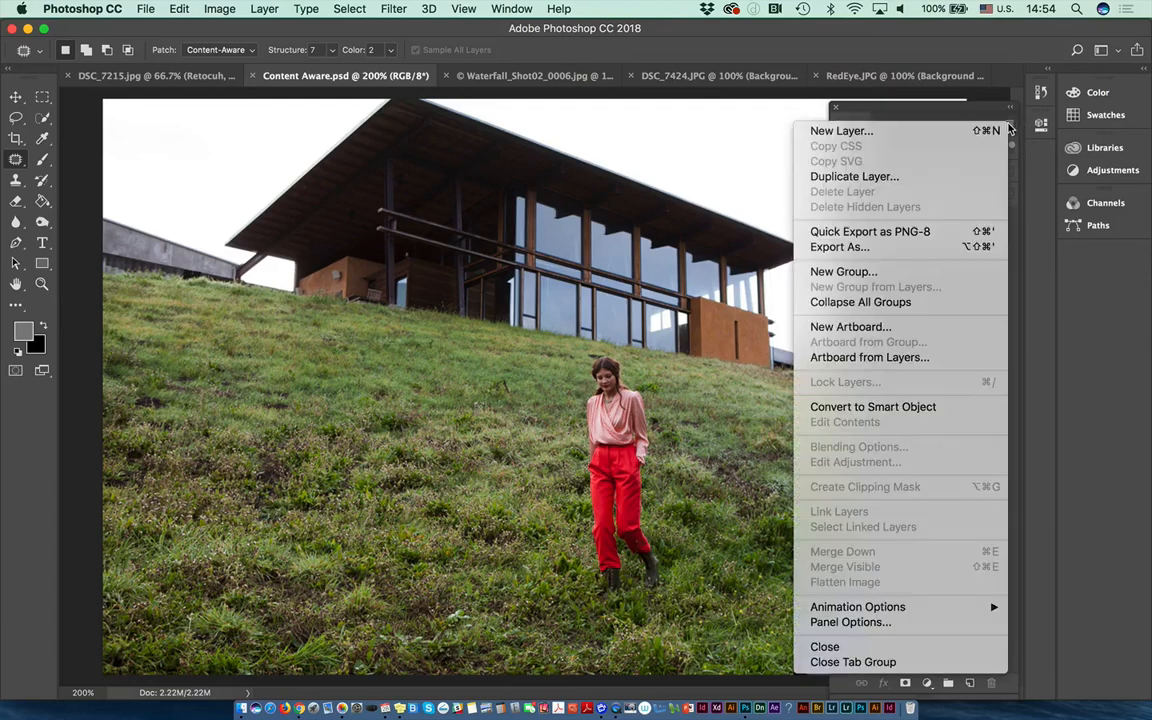
pyautogui.click(950, 177)
pyautogui.click(718, 289)
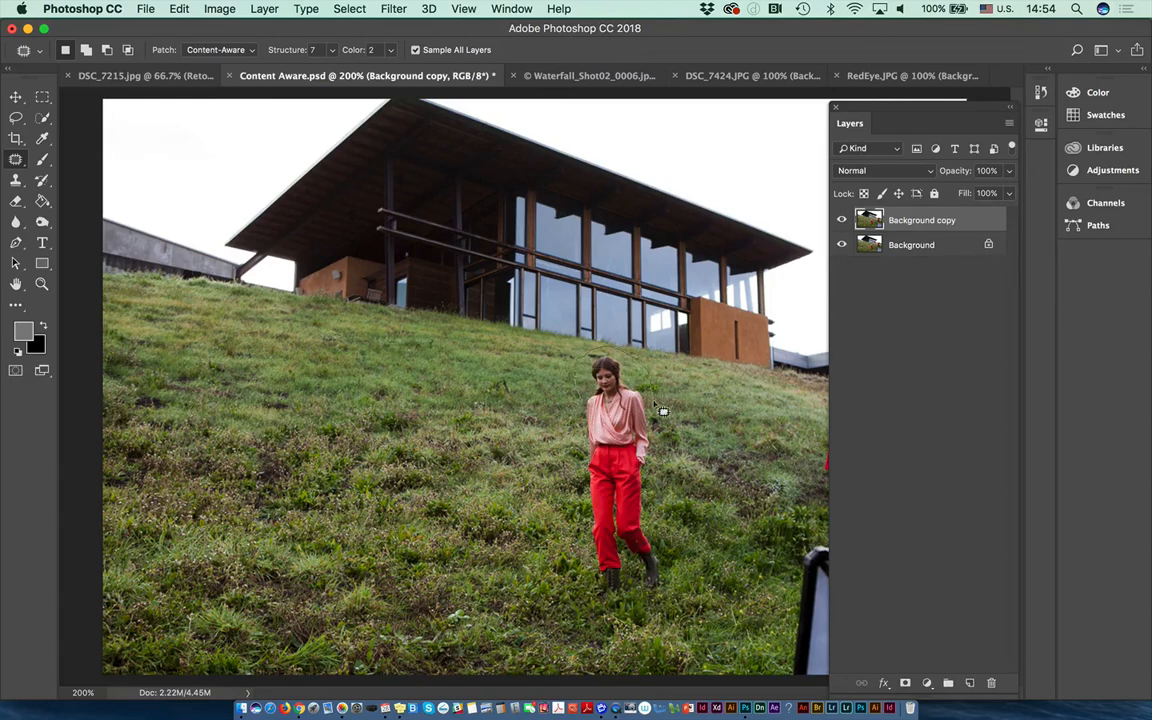
# Outline the woman in the pink blouse and set the Content-Aware Move tool to Move mode.
pyautogui.moveTo(652, 491)
pyautogui.mouseDown()
pyautogui.moveTo(685, 620)
pyautogui.moveTo(634, 603)
pyautogui.moveTo(608, 611)
pyautogui.moveTo(576, 543)
pyautogui.moveTo(573, 440)
pyautogui.mouseUp()
pyautogui.rightClick(16, 160)
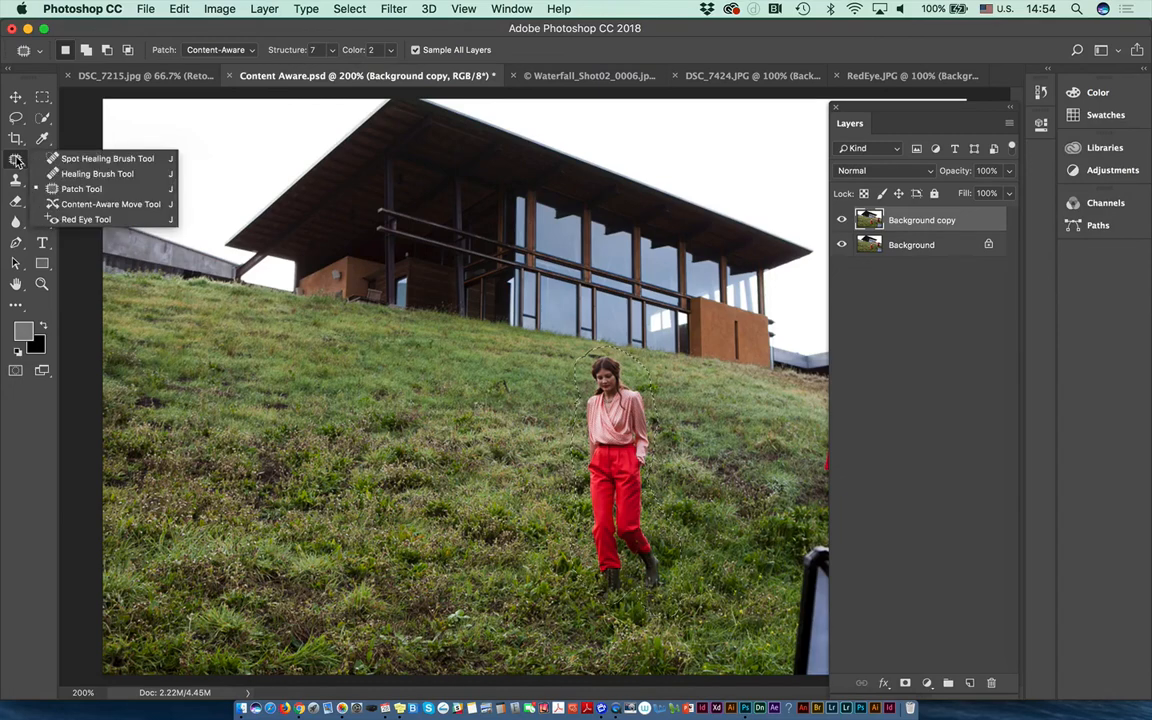
pyautogui.click(75, 206)
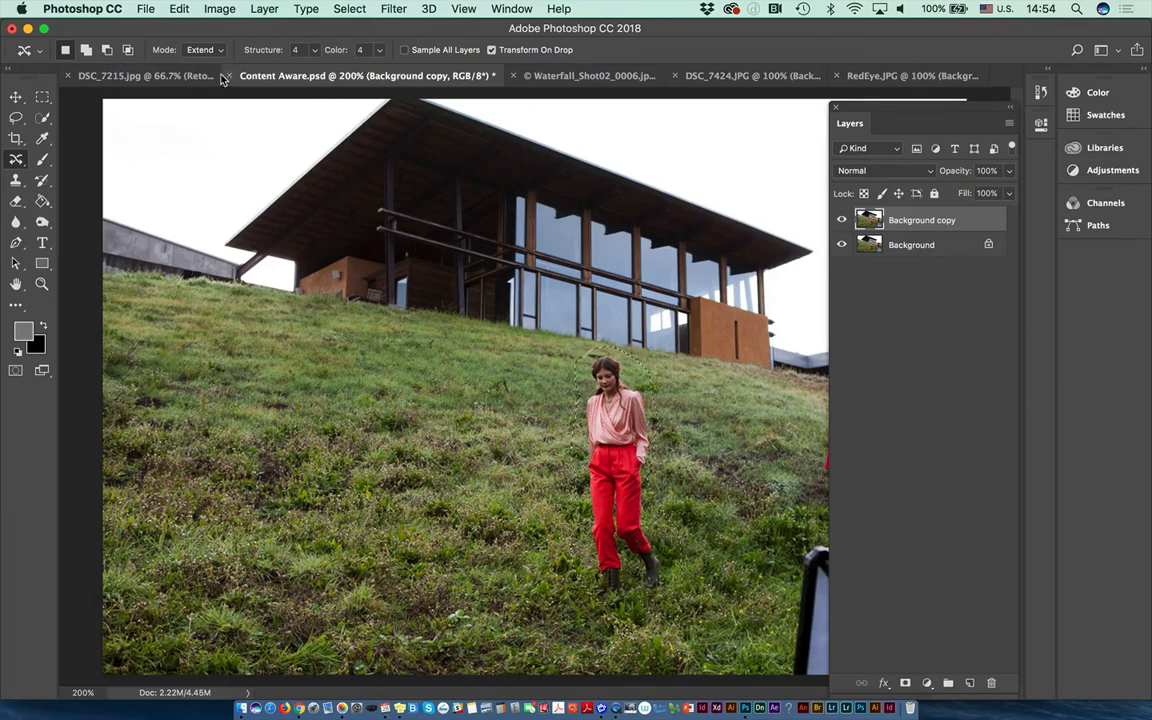
pyautogui.click(195, 49)
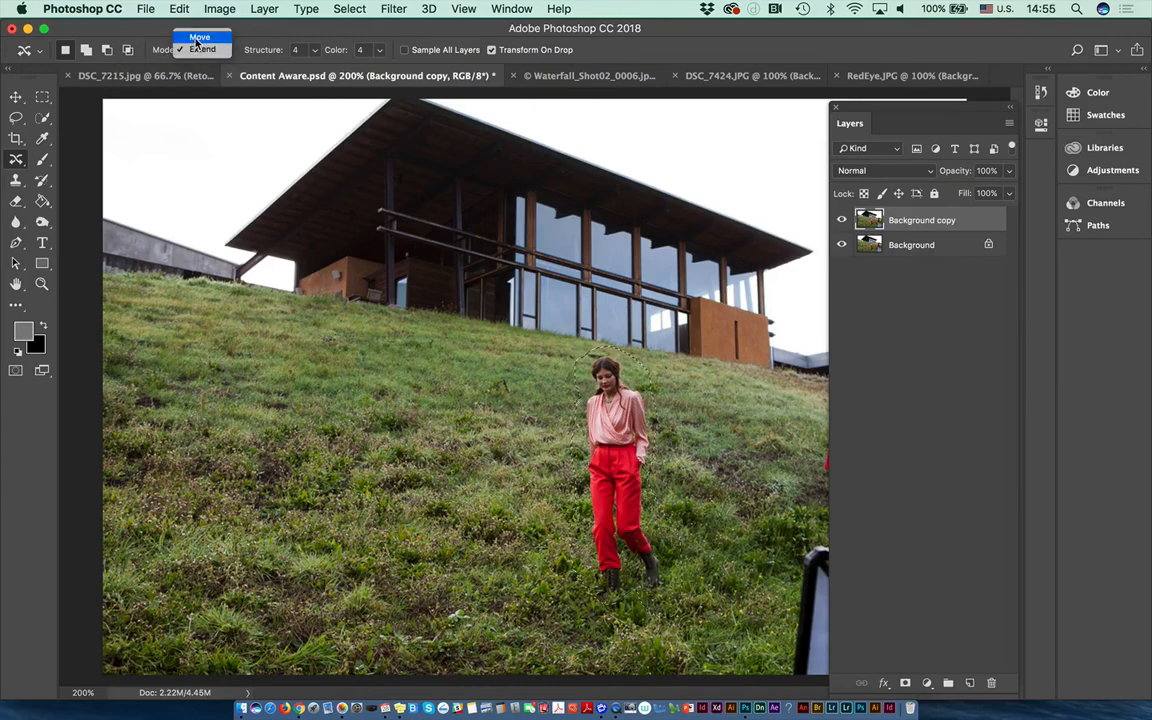
pyautogui.click(199, 38)
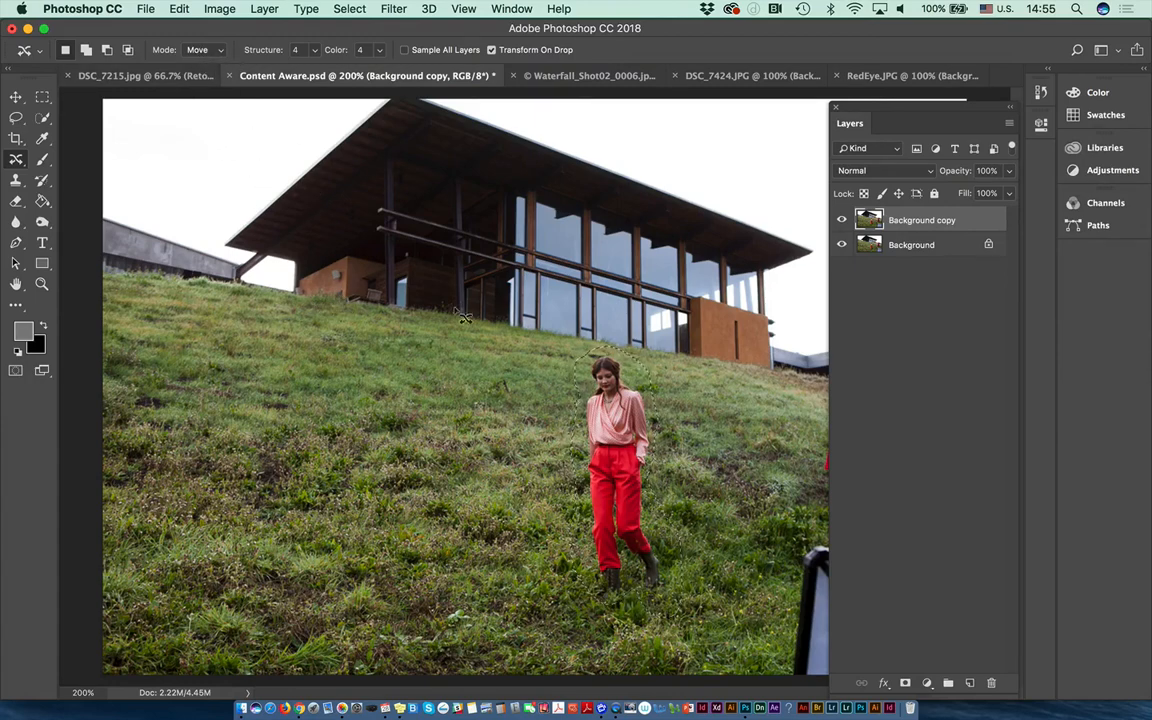
# Move the outlined woman to the far left of the grassy slope, refining the blend with Structure 7 and Color 3.
pyautogui.moveTo(623, 441); pyautogui.dragTo(224, 420)
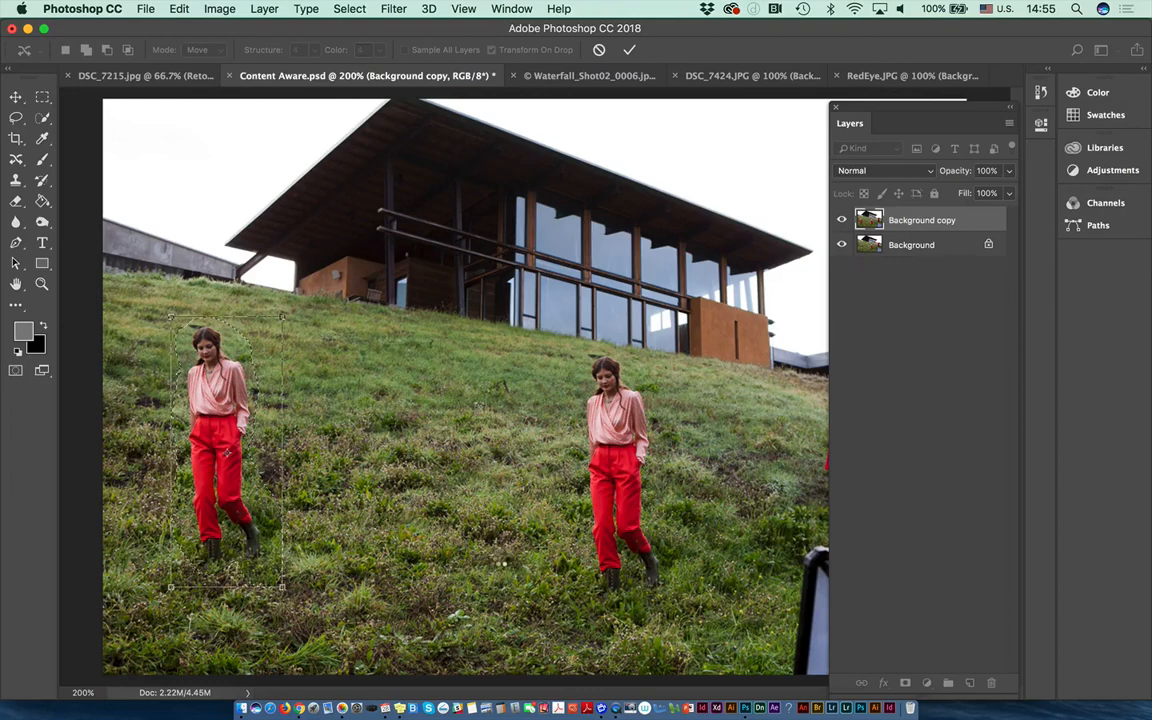
pyautogui.press('Return')
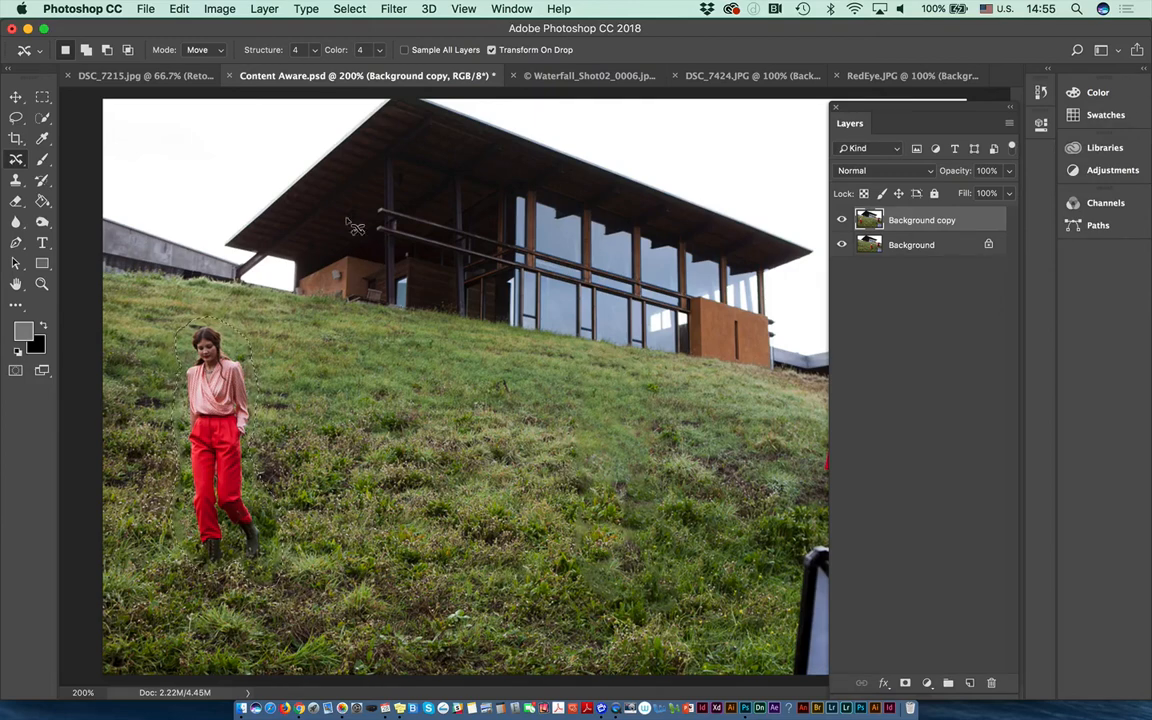
pyautogui.moveTo(252, 56); pyautogui.dragTo(266, 56)
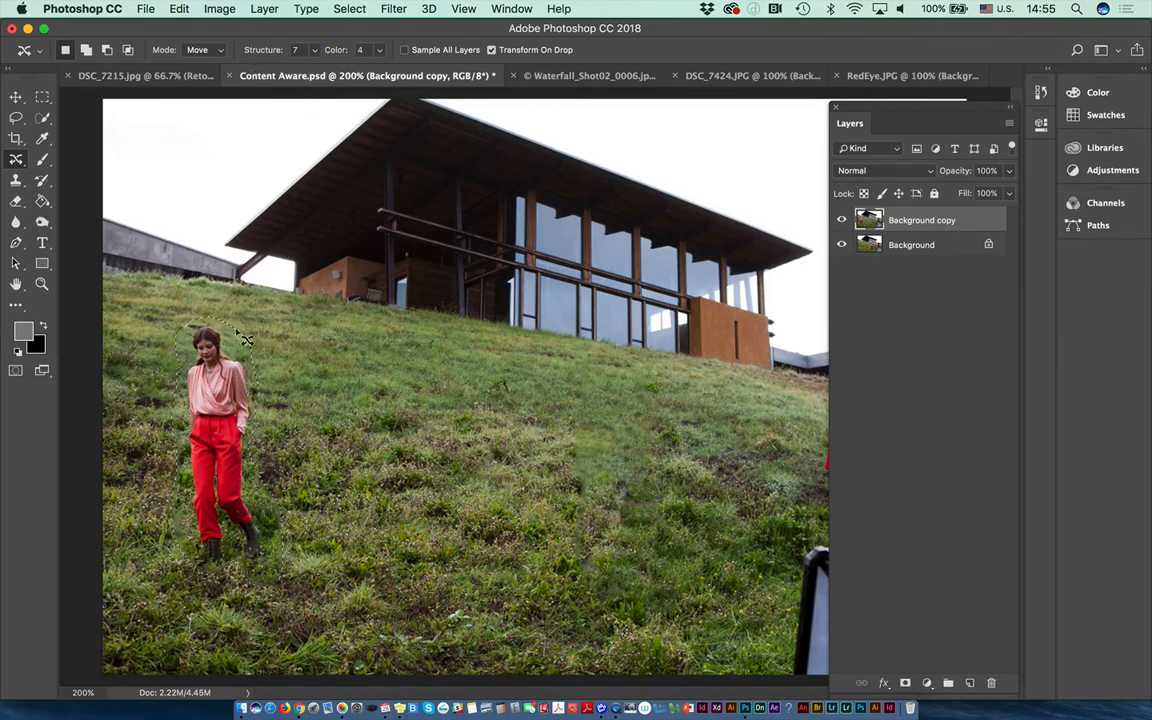
pyautogui.moveTo(334, 52)
pyautogui.mouseDown()
pyautogui.moveTo(345, 55)
pyautogui.moveTo(333, 56)
pyautogui.mouseUp()
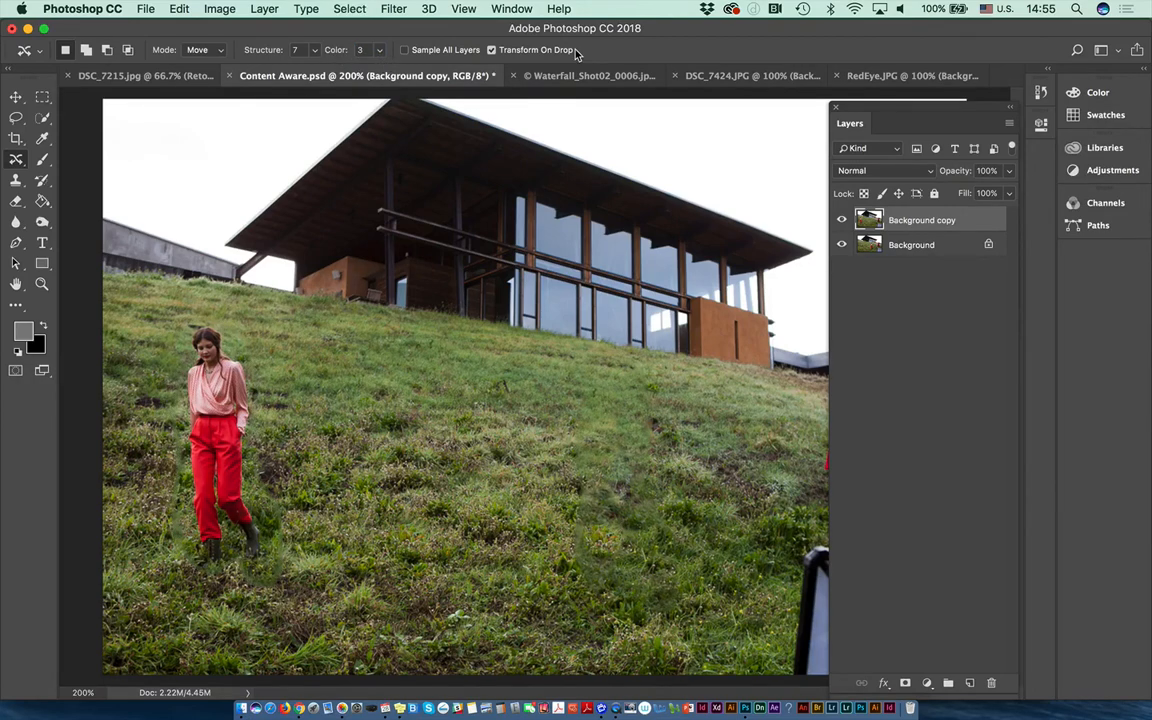
# Compare the image with the Background copy layer hidden and shown several times, leaving the layer visible.
pyautogui.click(841, 219)
pyautogui.click(840, 219)
pyautogui.click(840, 219)
pyautogui.click(841, 220)
pyautogui.click(841, 220)
pyautogui.click(842, 221)
pyautogui.click(842, 221)
pyautogui.click(842, 221)
pyautogui.click(842, 221)
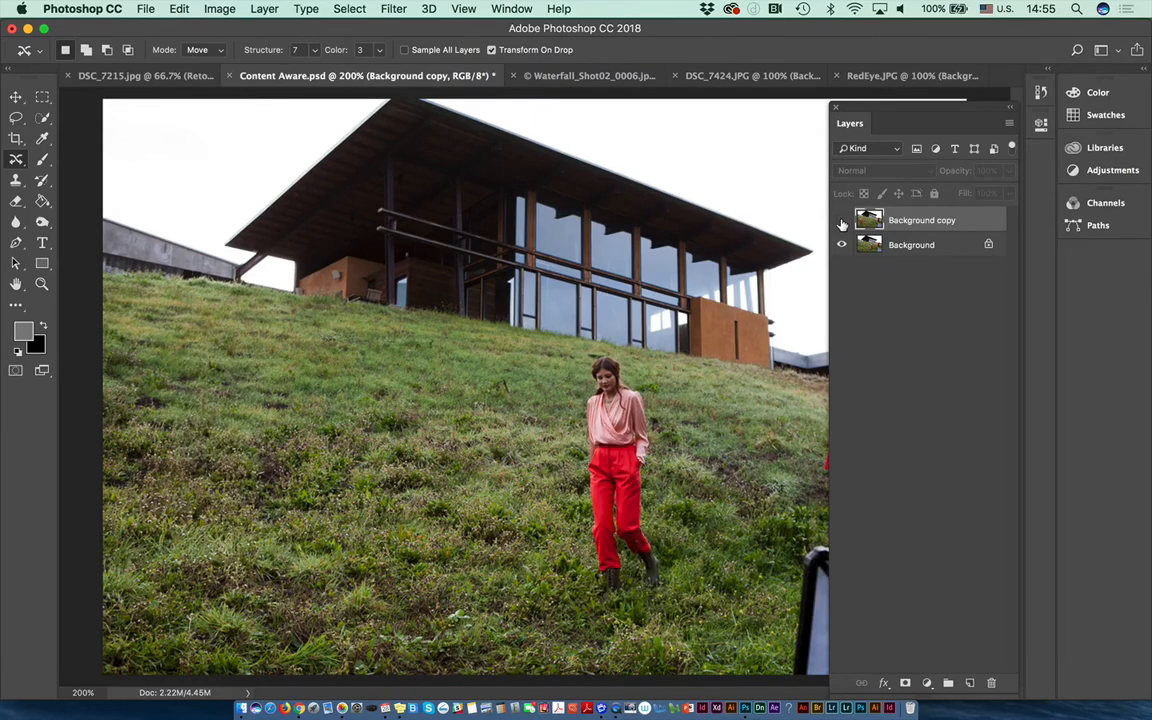
pyautogui.click(842, 221)
pyautogui.click(842, 221)
pyautogui.click(842, 221)
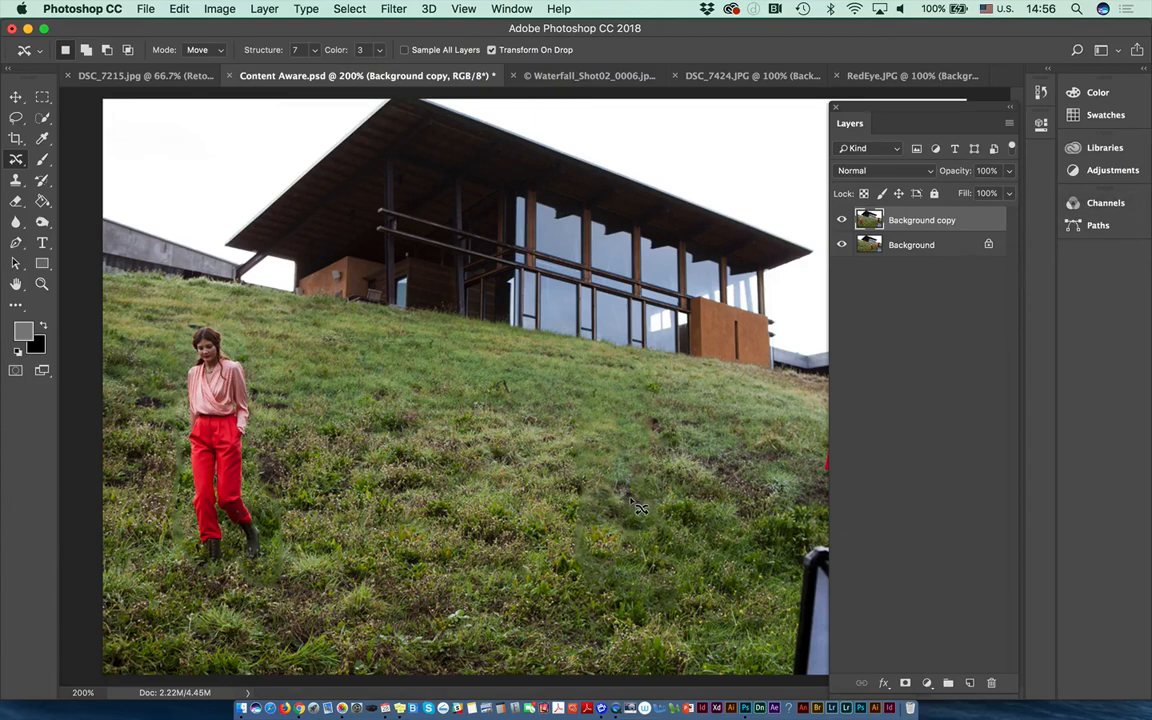
# Lasso the smudged grass where the woman stood and fill it with Content-Aware contents, using Color Adaptation, Normal mode and 100% opacity.
pyautogui.click(16, 117)
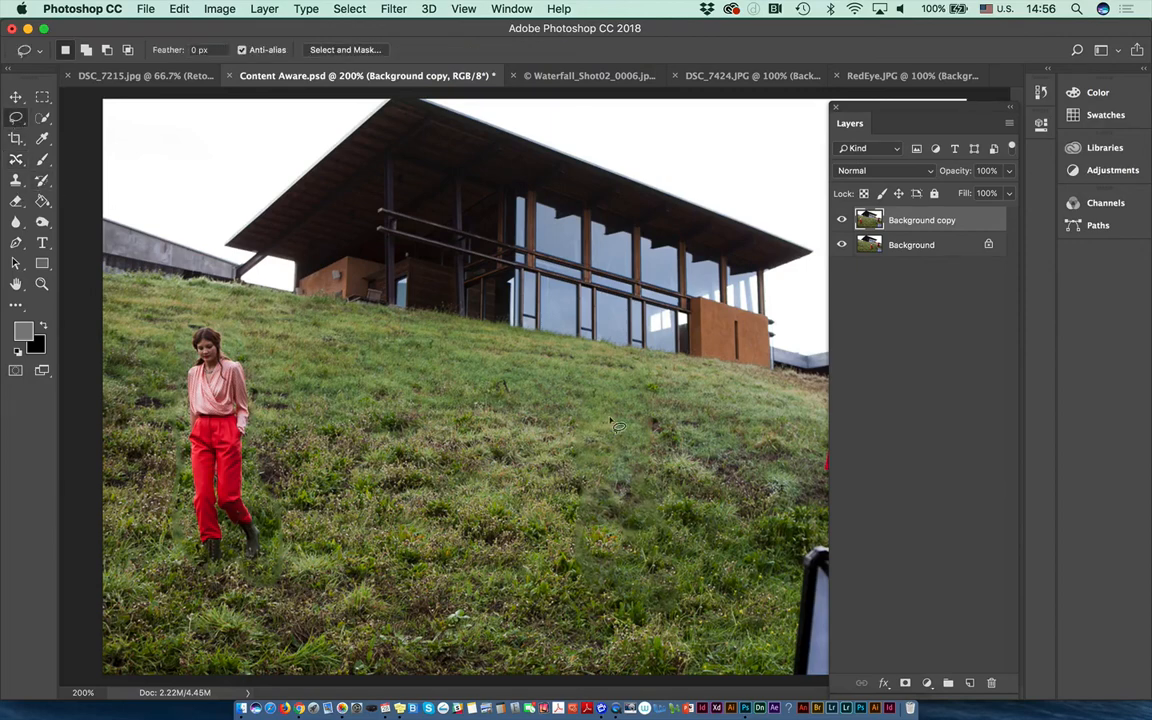
pyautogui.moveTo(640, 393)
pyautogui.mouseDown()
pyautogui.moveTo(670, 395)
pyautogui.moveTo(702, 426)
pyautogui.moveTo(665, 451)
pyautogui.moveTo(612, 445)
pyautogui.moveTo(606, 382)
pyautogui.moveTo(672, 497)
pyautogui.mouseUp()
pyautogui.press('shift')
pyautogui.hotkey('shift', 'BackSpace')
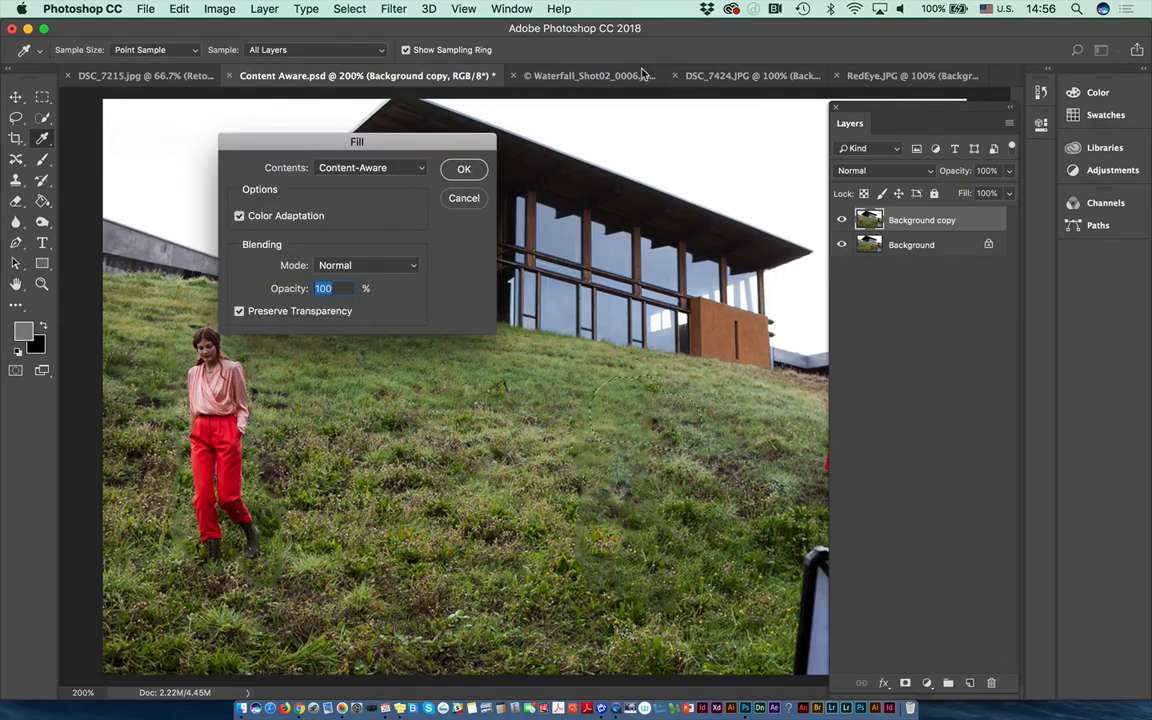
pyautogui.click(464, 169)
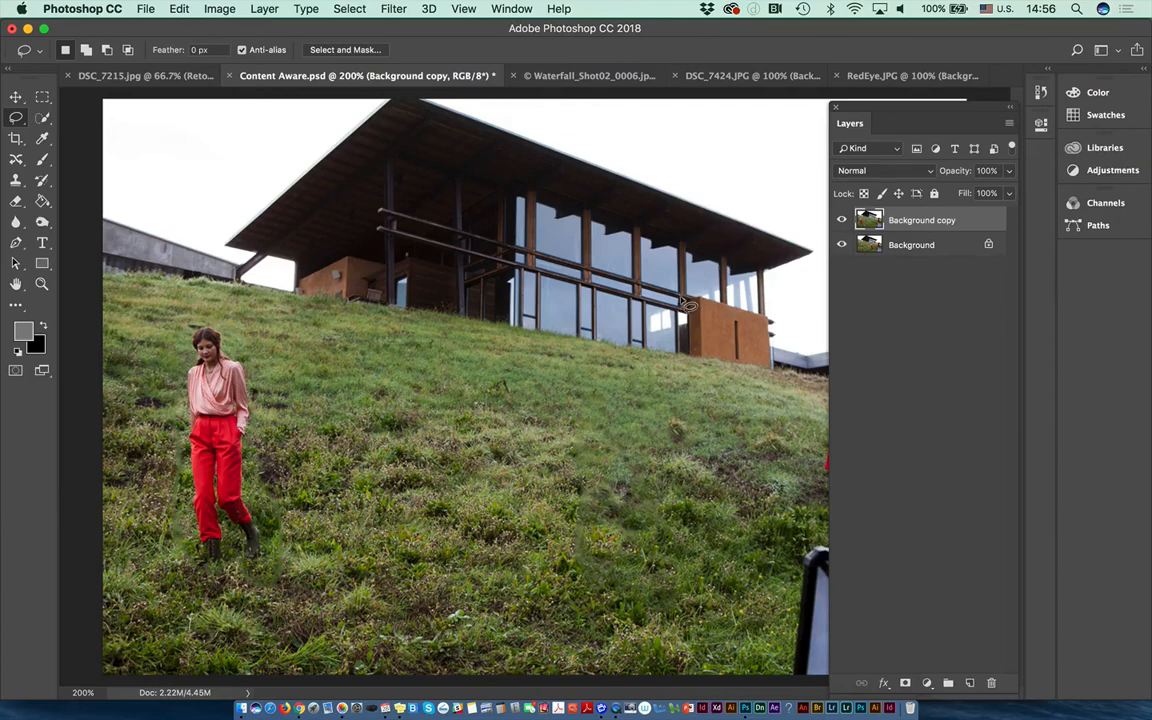
# Add a new empty layer above the Background copy layer.
pyautogui.click(968, 681)
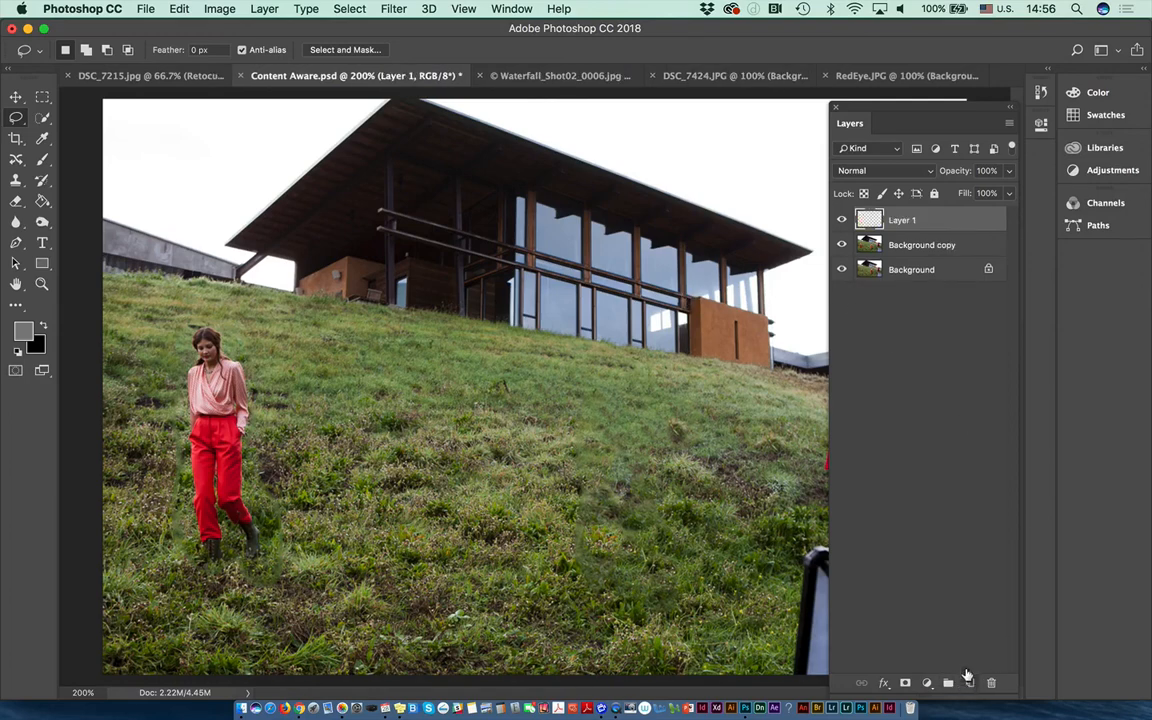